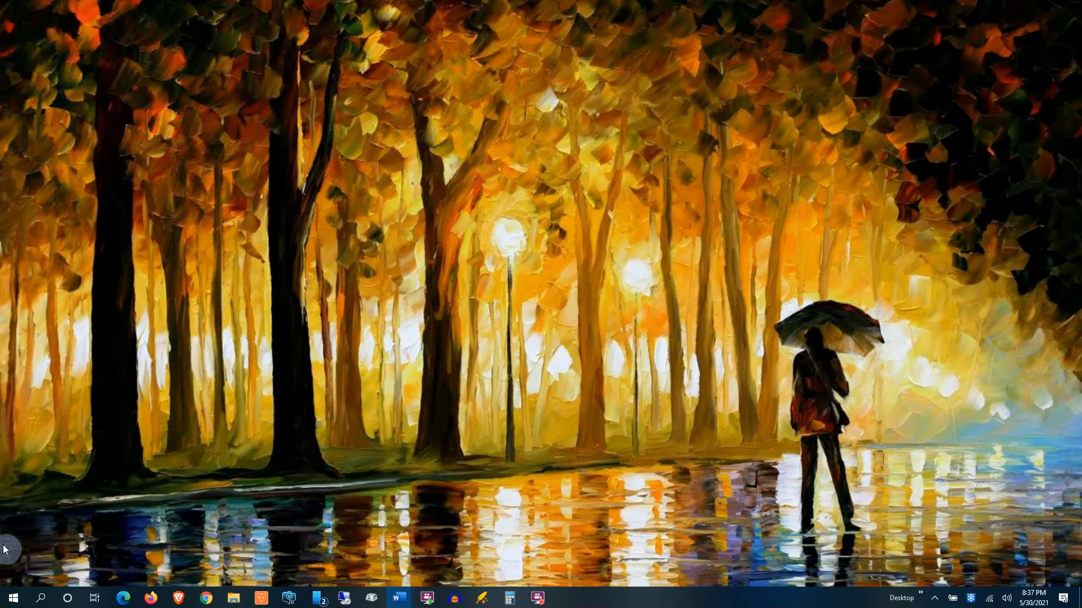
# Launch Scribus.
pyautogui.click(13, 595)
pyautogui.scroll(-3, 445, 524)
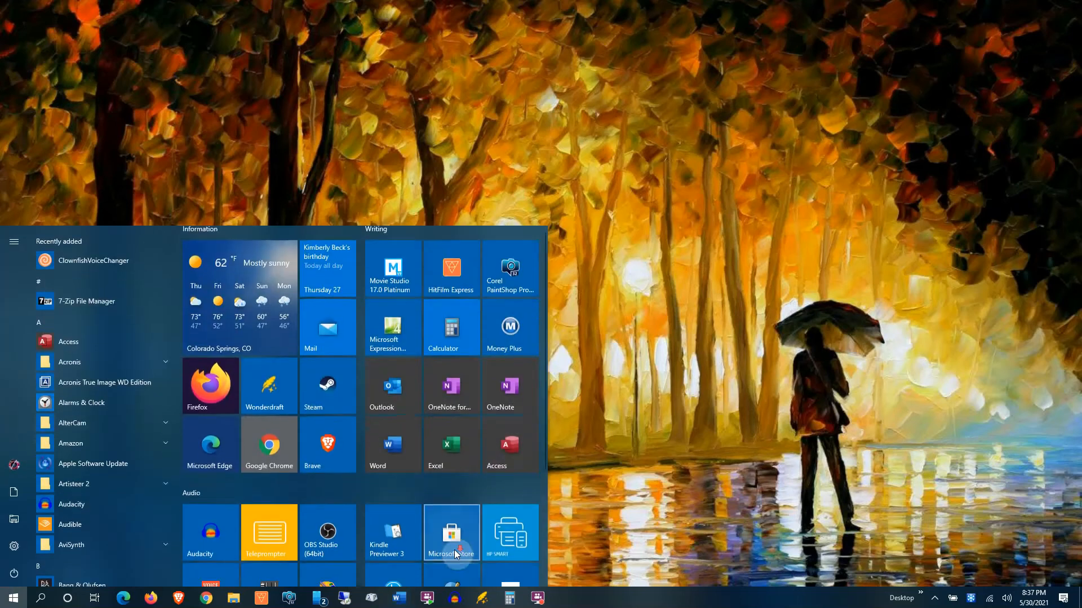
pyautogui.click(451, 434)
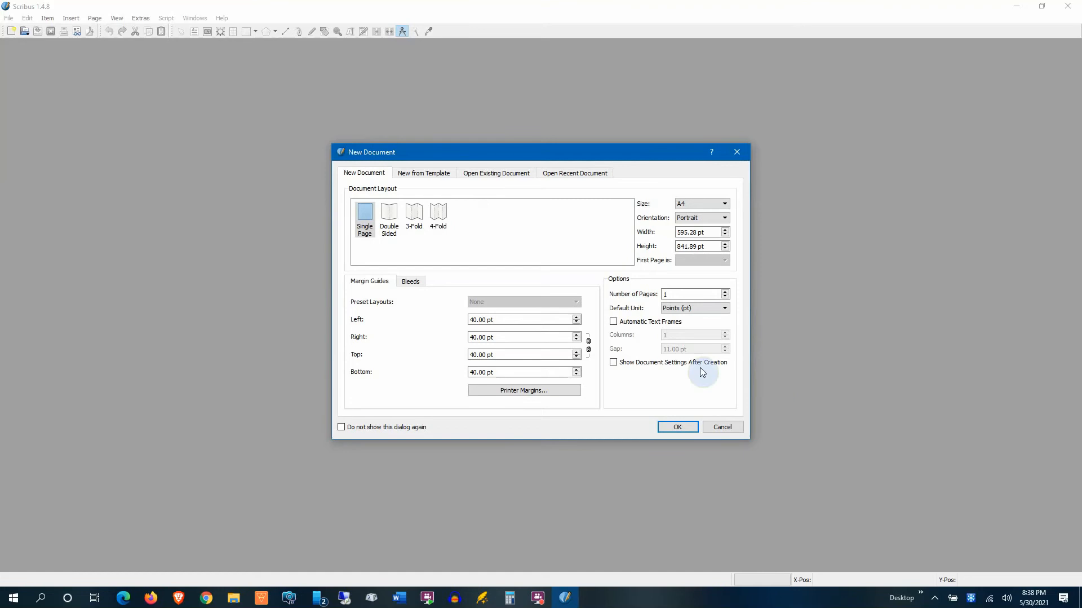
# Create a new document from the Books template "Lulu and Createspace 6x9 paper book".
pyautogui.click(496, 173)
pyautogui.click(428, 172)
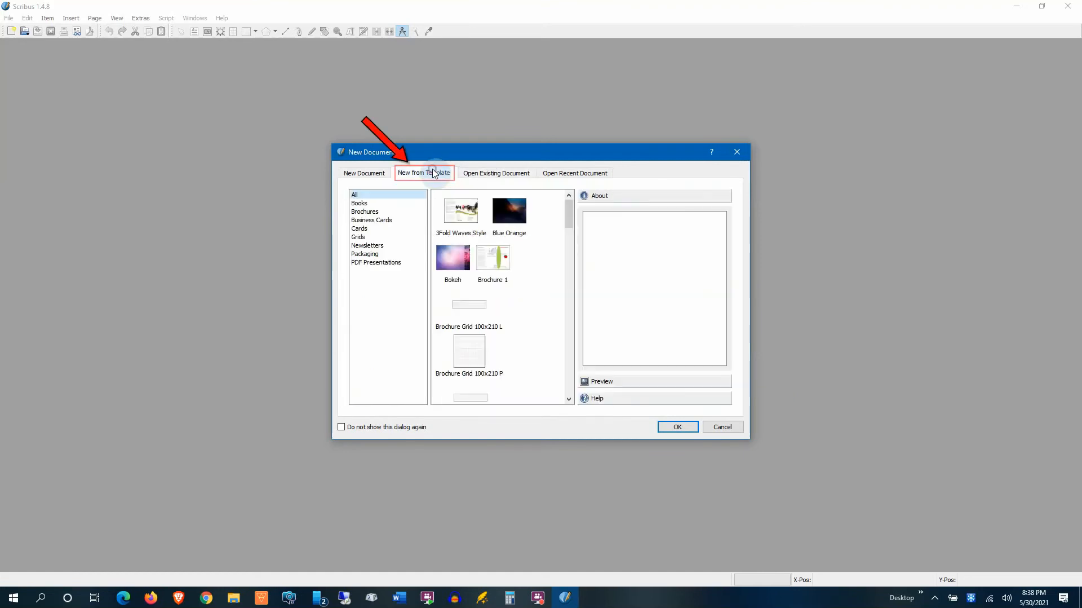
pyautogui.click(393, 204)
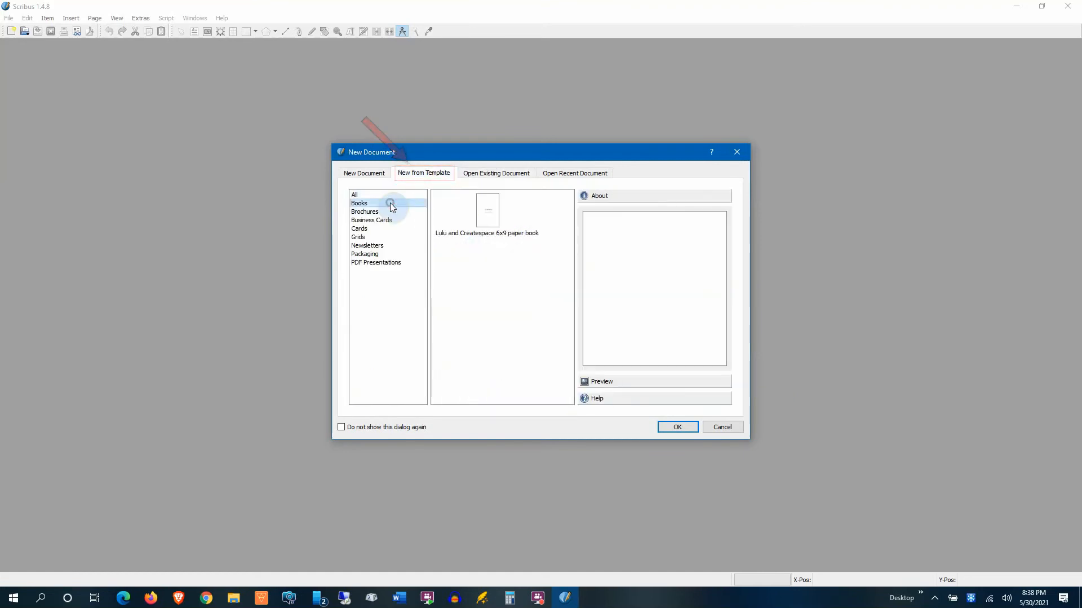
pyautogui.click(488, 217)
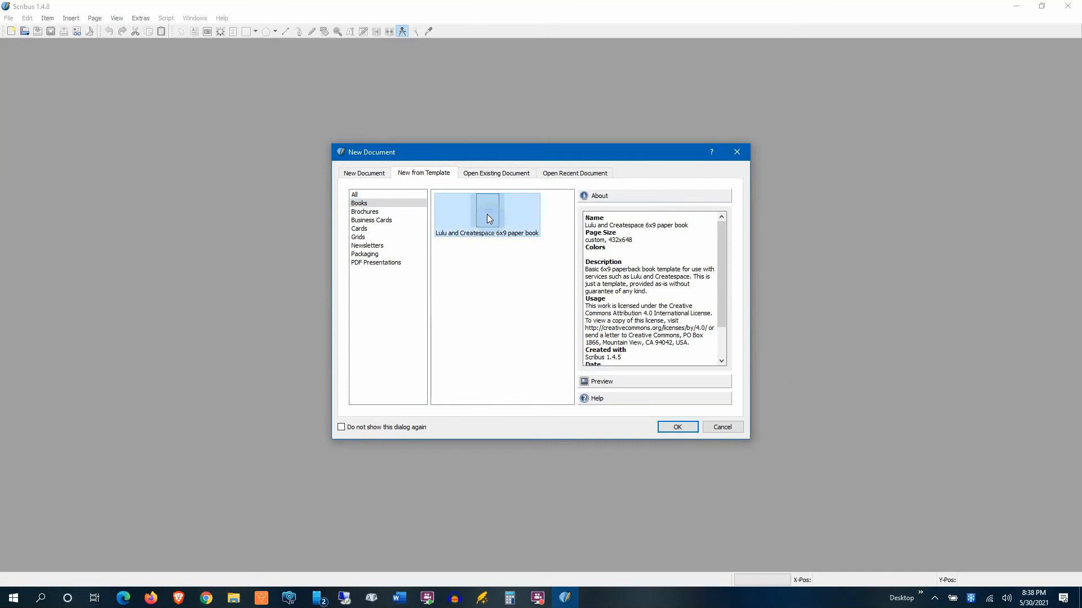
pyautogui.click(684, 430)
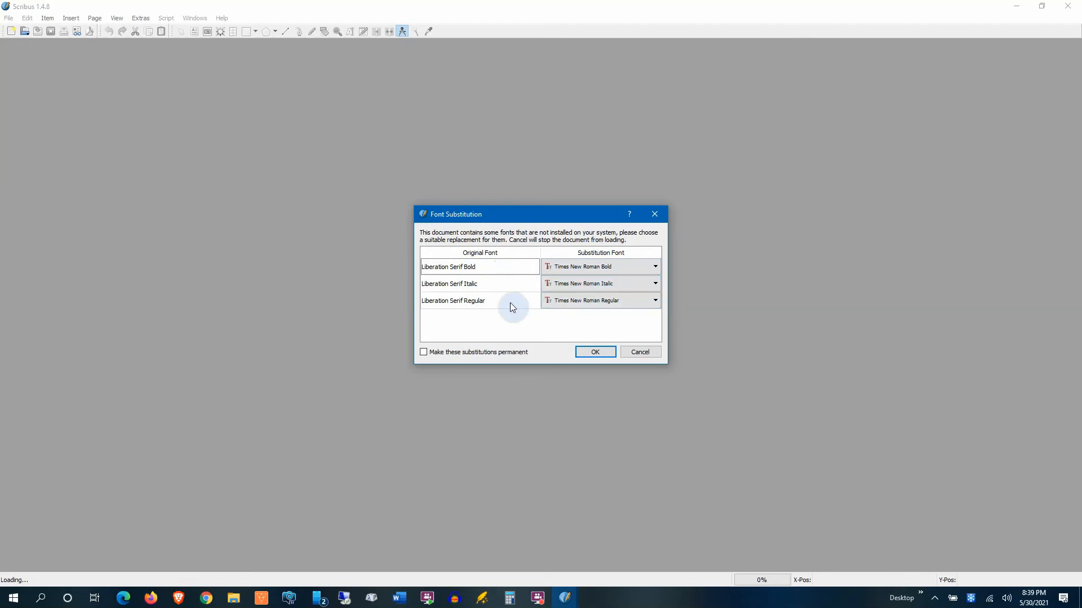
# Make the Times New Roman substitutions for the missing Liberation Serif fonts permanent and finish loading the document.
pyautogui.click(502, 356)
pyautogui.click(600, 352)
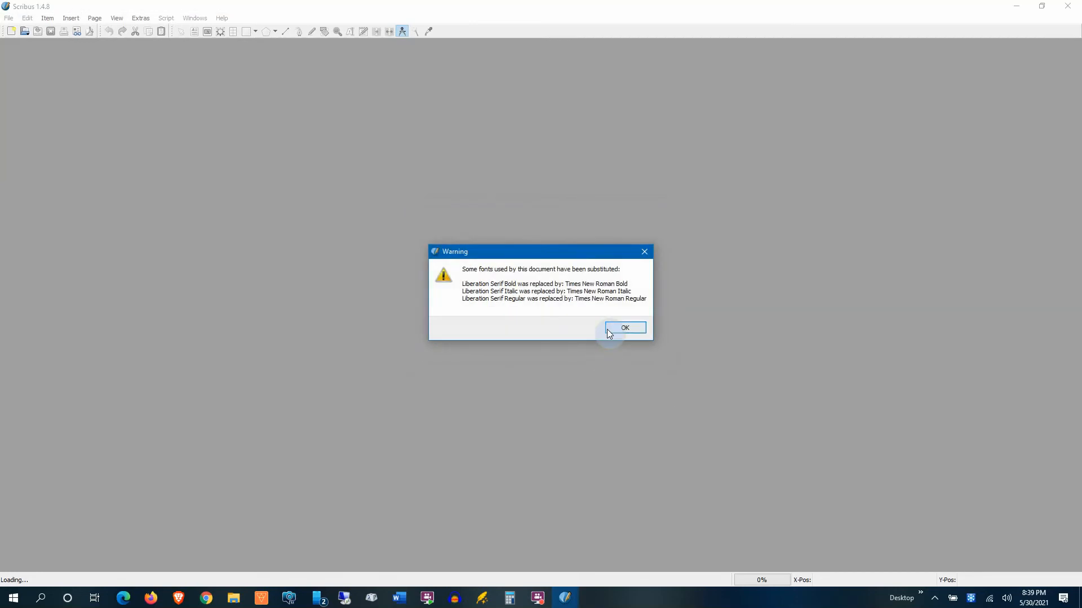
pyautogui.click(624, 333)
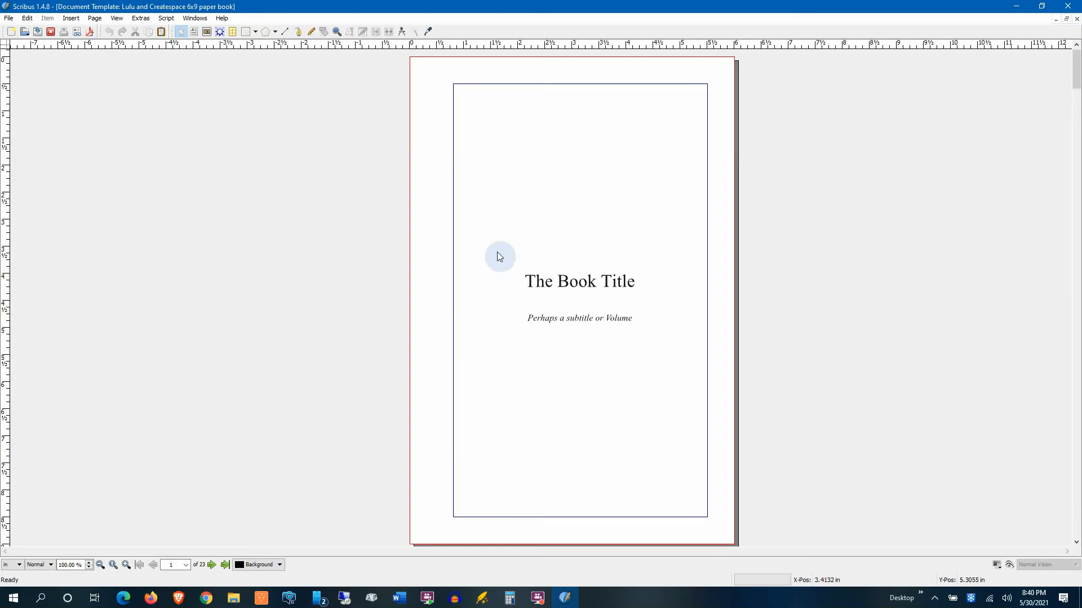
# Look through the book template's front matter from the title page to the first page of Chapter 1.
pyautogui.scroll(-7, 671, 307)
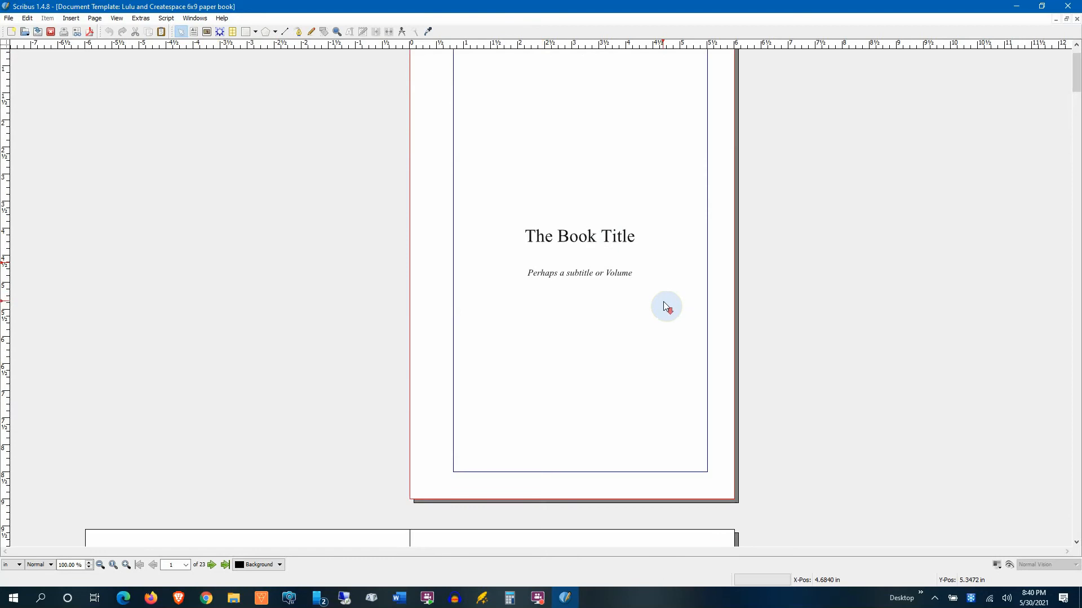
pyautogui.scroll(-13, 668, 302)
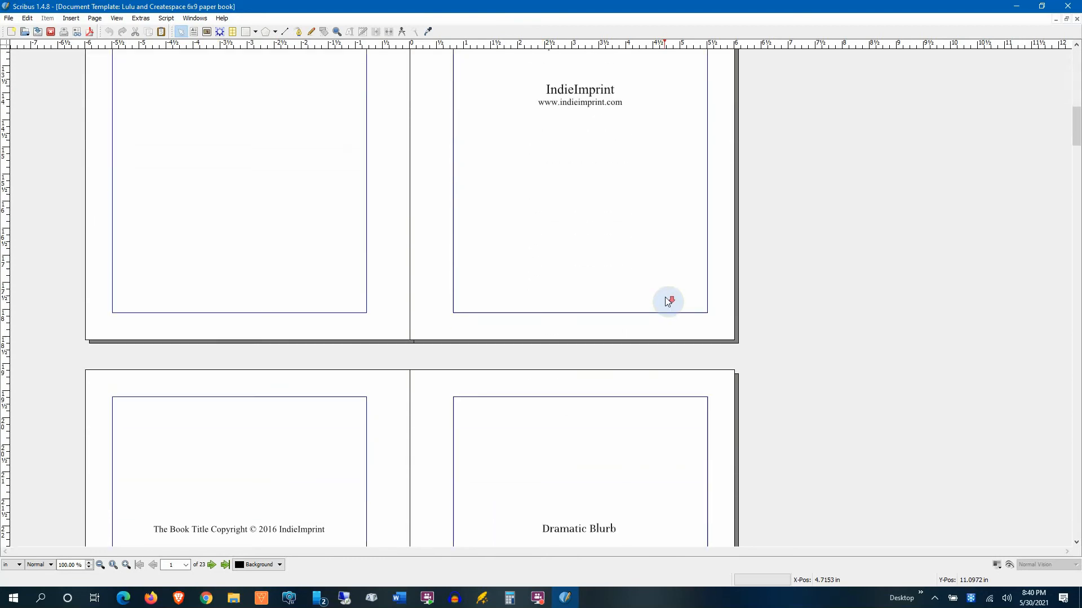
pyautogui.scroll(-3, 668, 300)
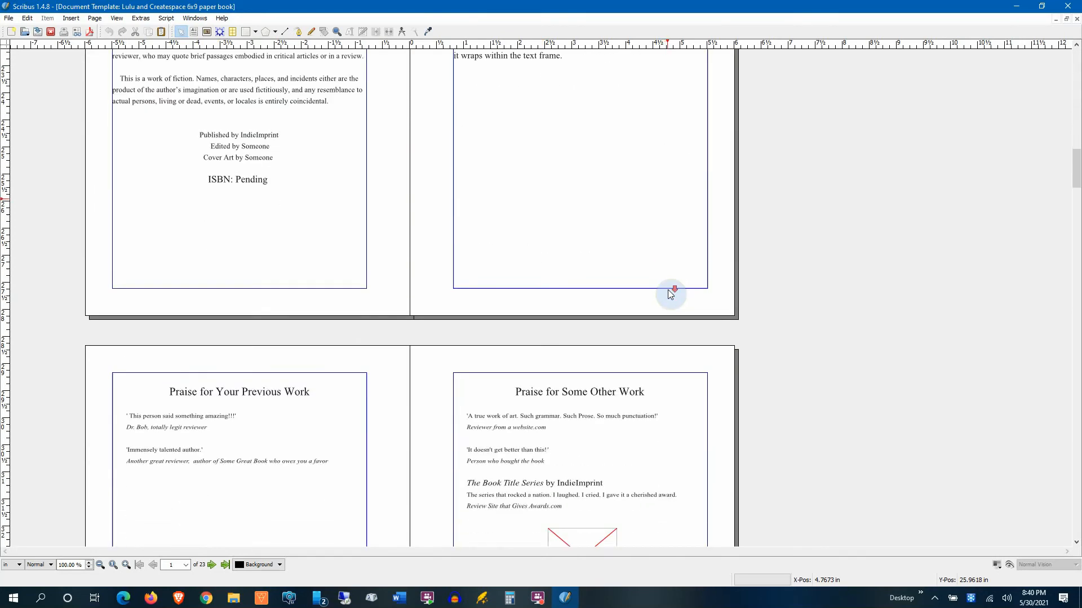
pyautogui.scroll(-5, 671, 294)
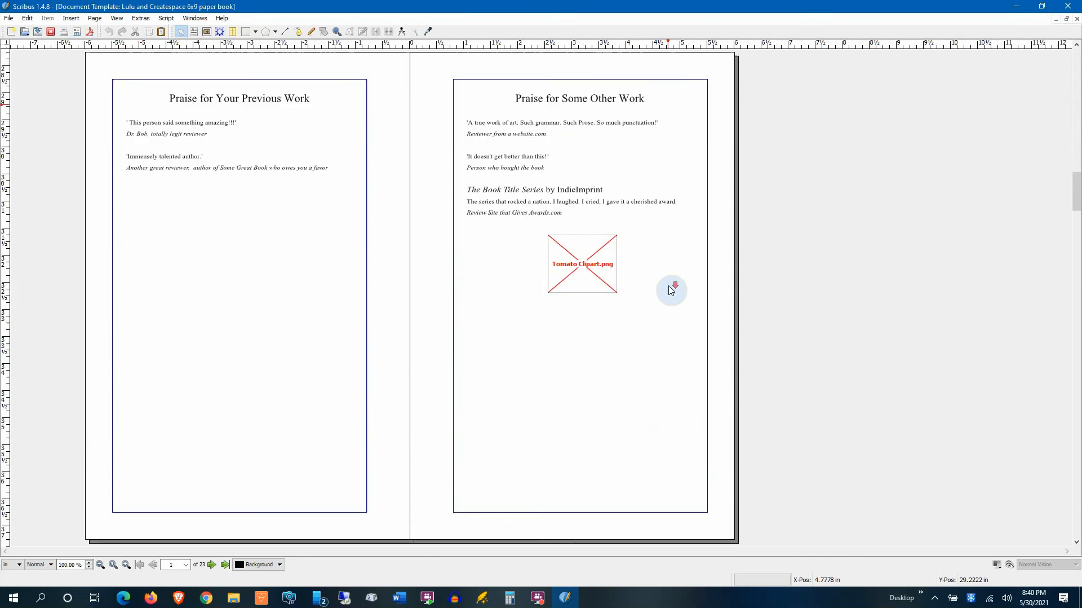
pyautogui.scroll(-4, 672, 286)
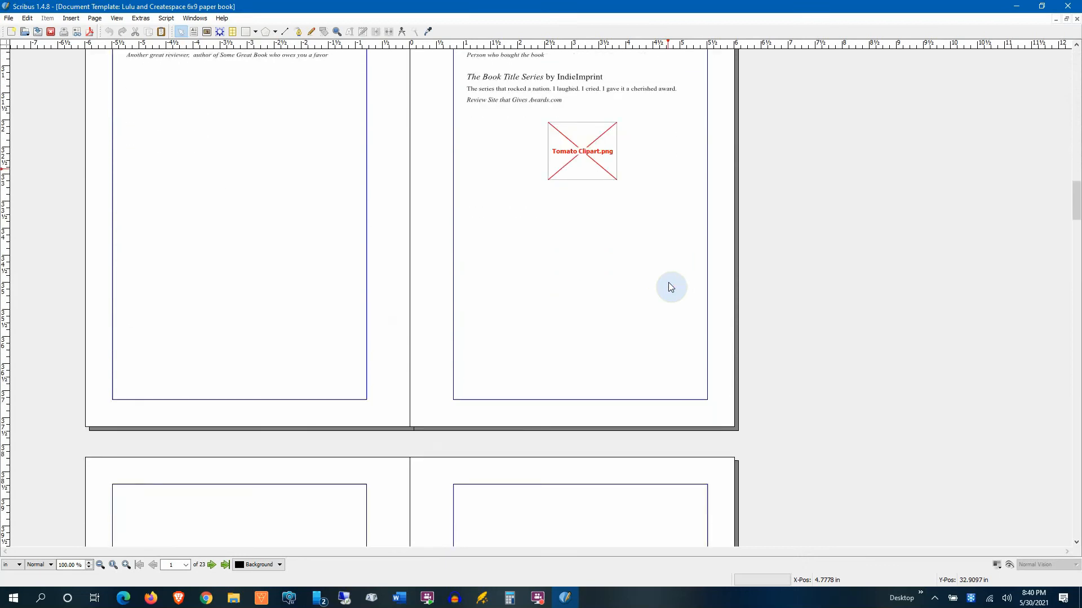
pyautogui.scroll(-2, 672, 286)
pyautogui.scroll(4, 672, 285)
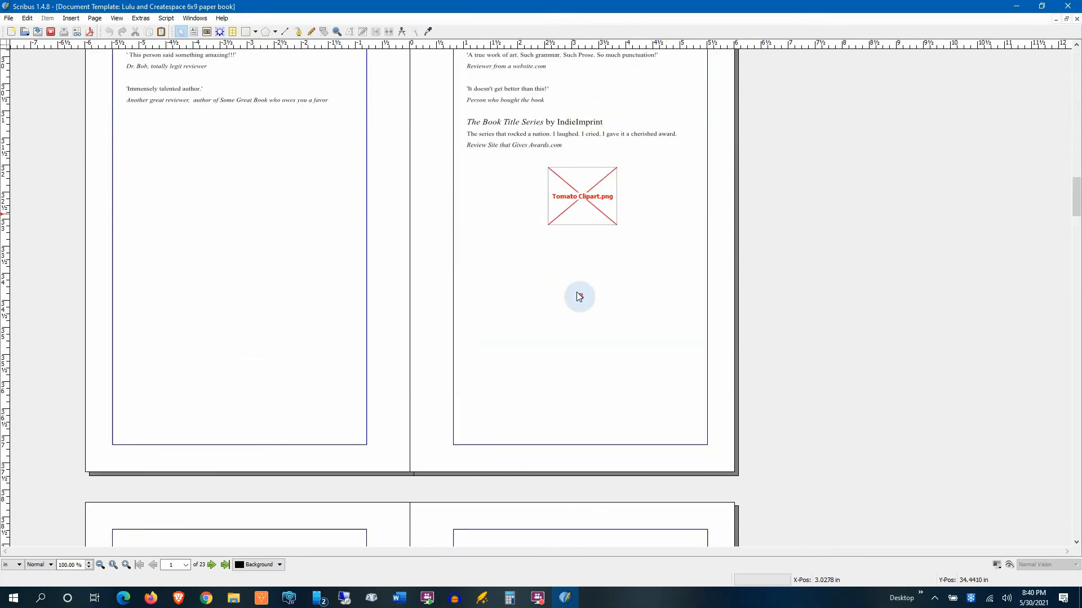
pyautogui.scroll(-4, 582, 292)
pyautogui.scroll(-17, 582, 293)
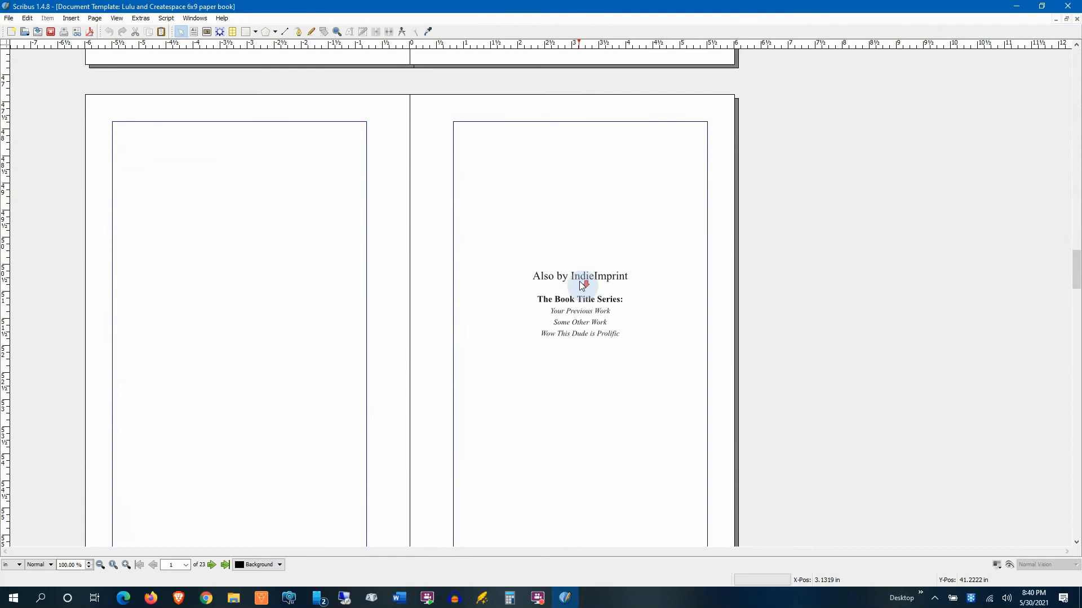
pyautogui.scroll(-3, 591, 284)
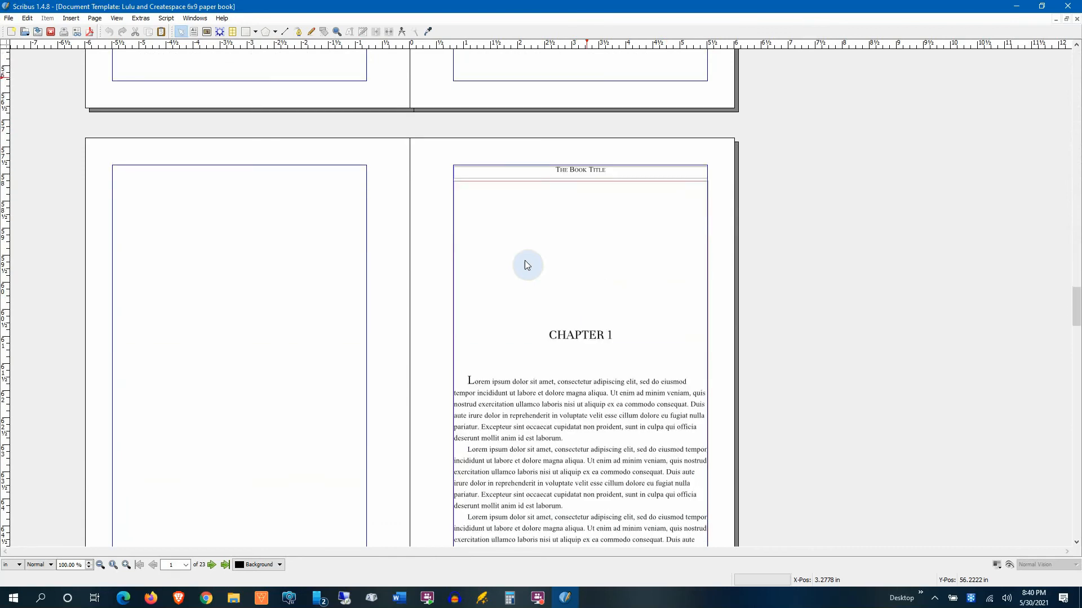
pyautogui.scroll(-1, 564, 324)
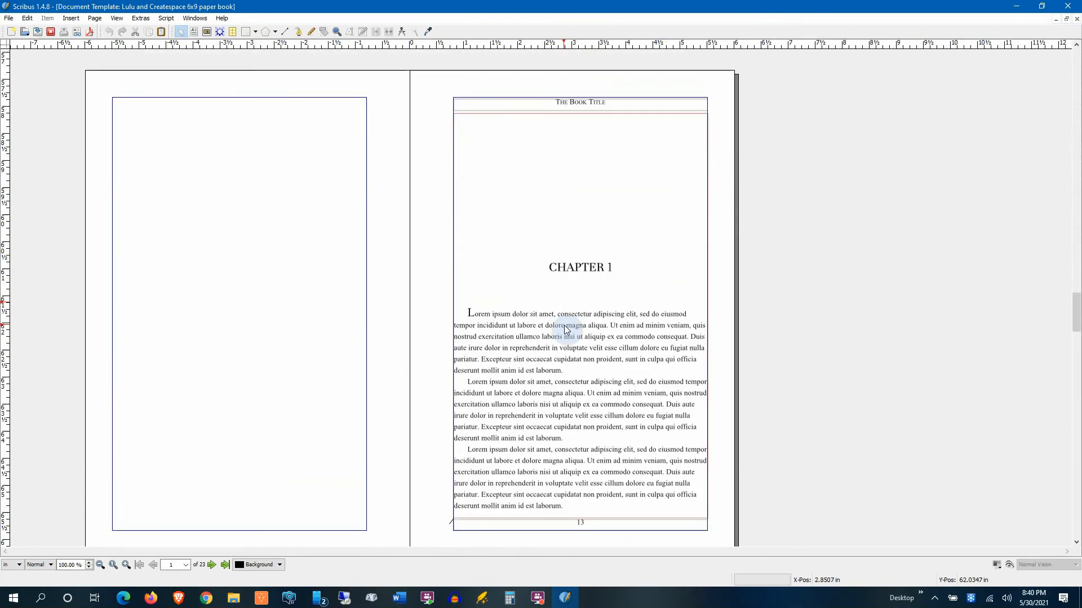
# Review the front matter backwards from Chapter 1 through the Also by, Dedication and Acknowledgments pages to the praise pages.
pyautogui.scroll(7, 567, 329)
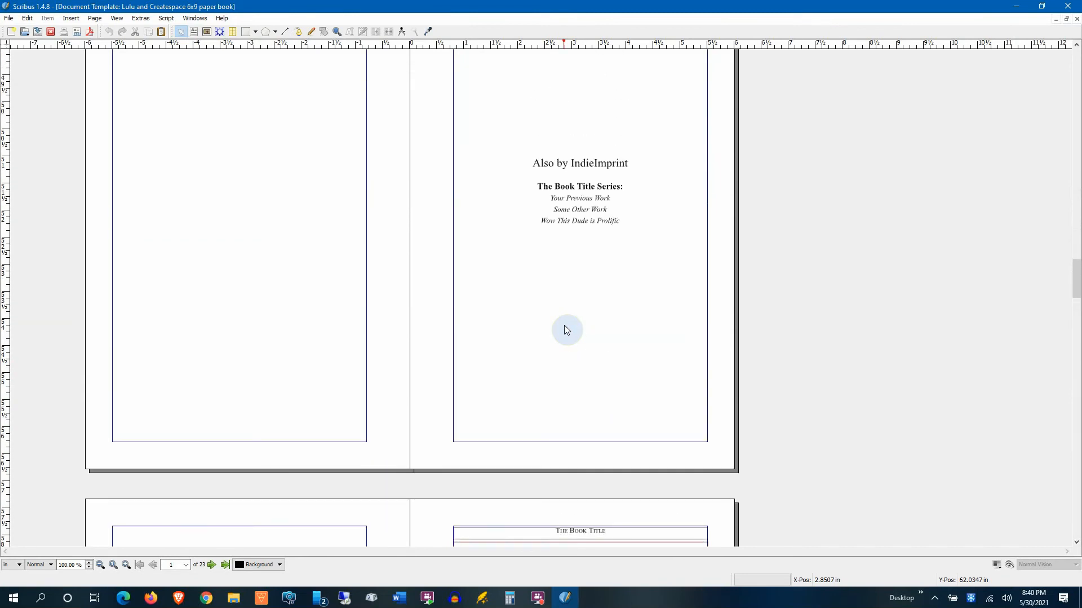
pyautogui.scroll(-2, 566, 328)
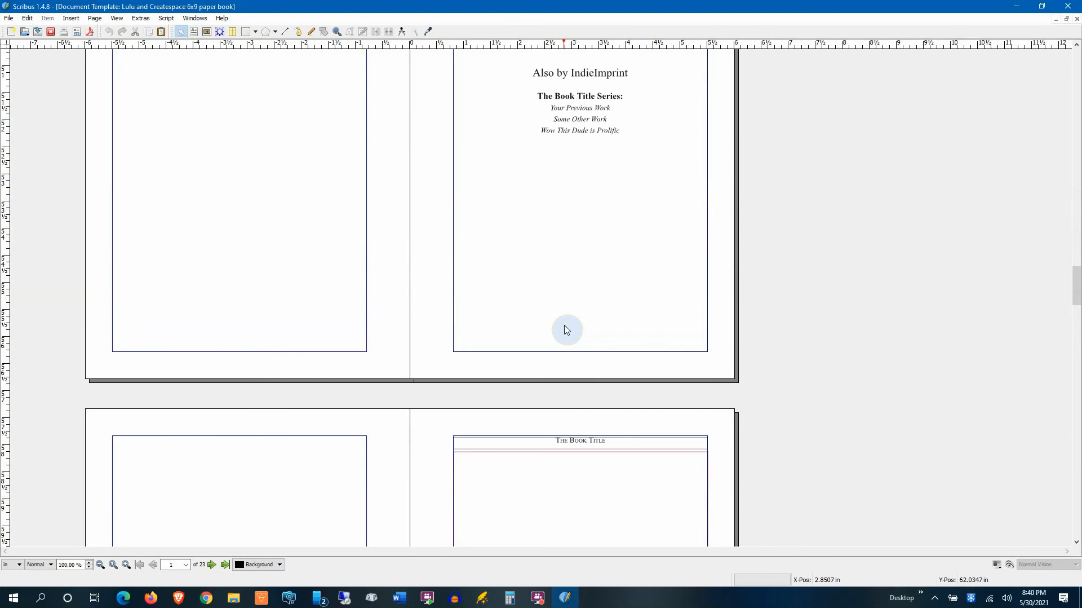
pyautogui.scroll(-5, 566, 329)
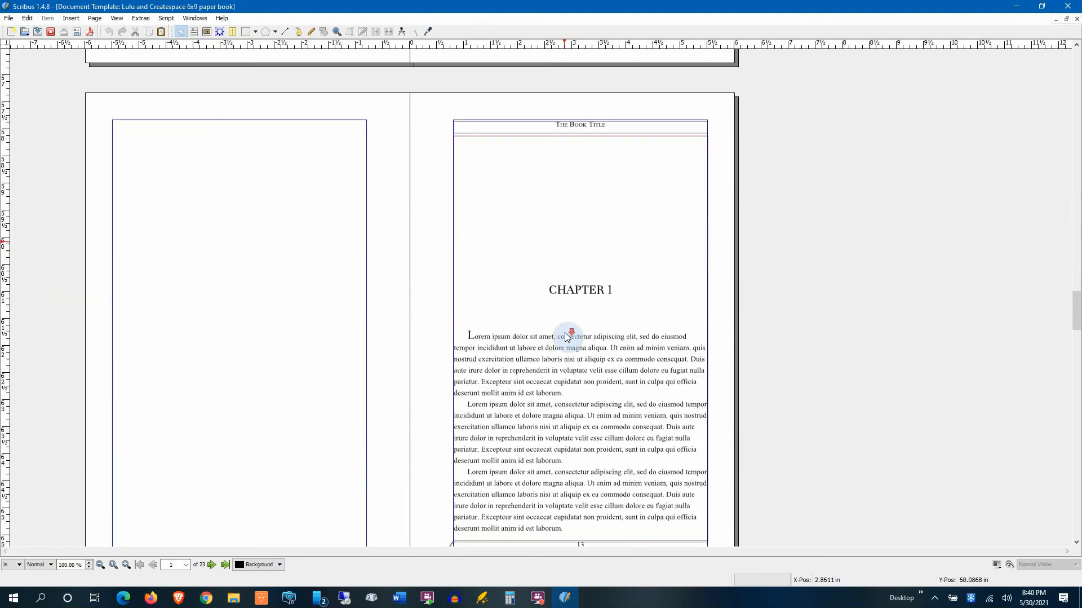
pyautogui.scroll(8, 566, 336)
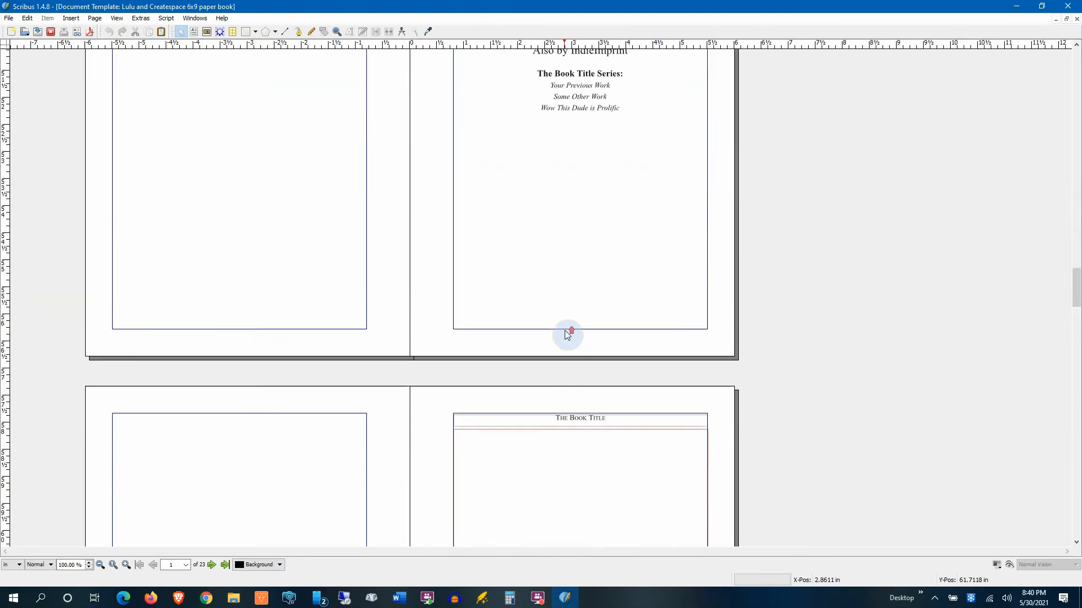
pyautogui.scroll(7, 568, 335)
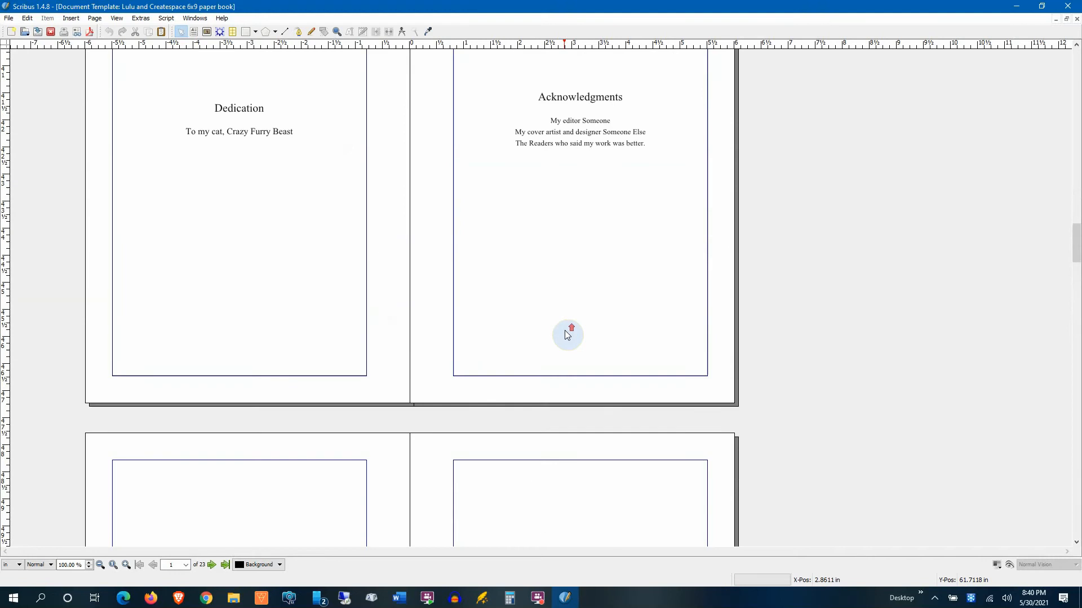
pyautogui.scroll(2, 567, 334)
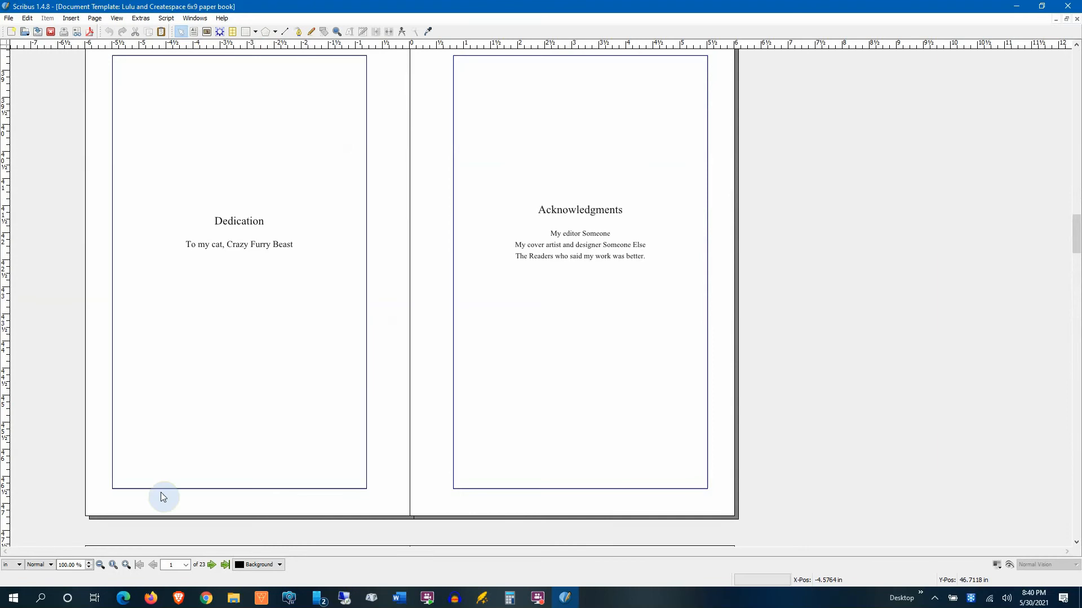
pyautogui.scroll(-1, 15, 536)
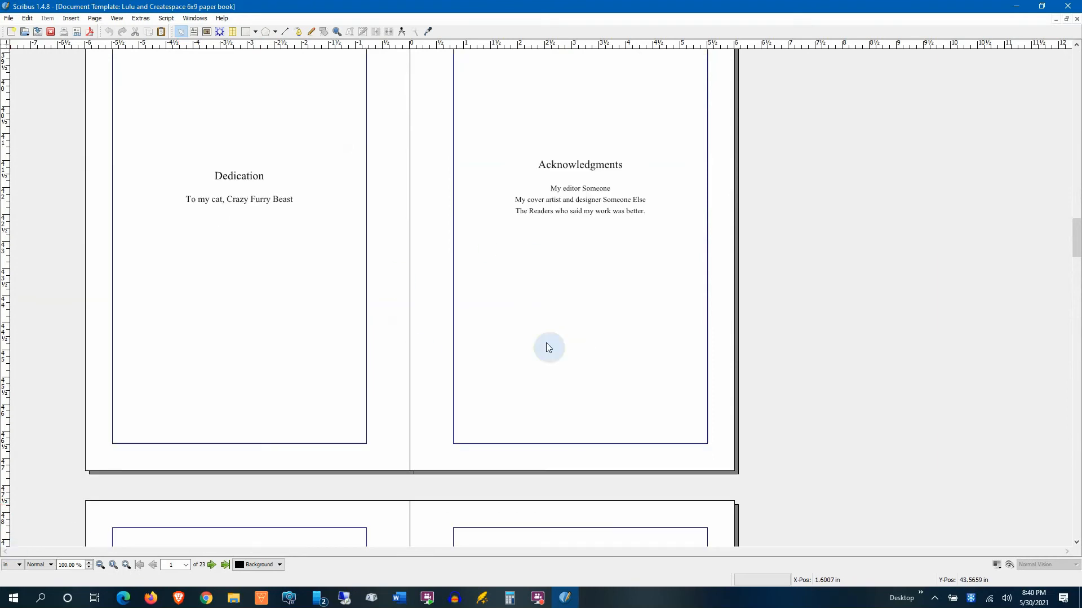
pyautogui.scroll(5, 406, 291)
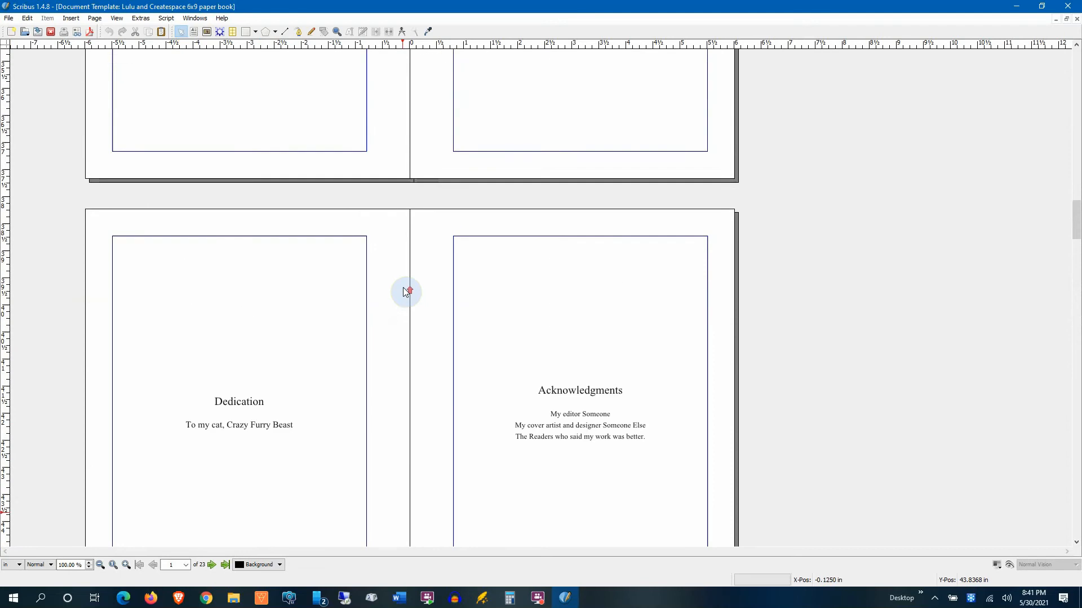
pyautogui.scroll(8, 405, 291)
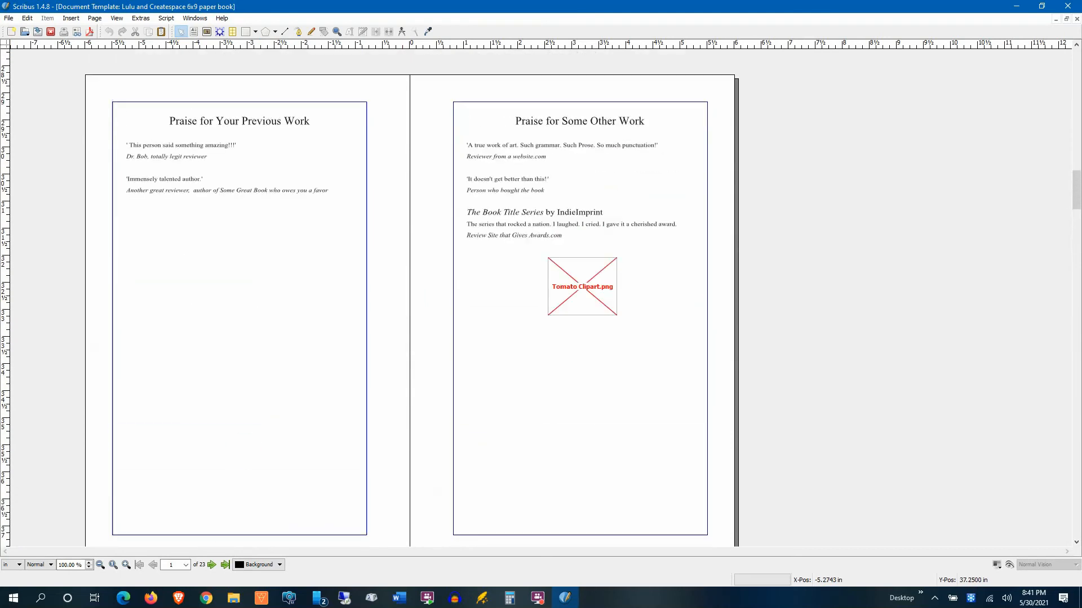
# Examine the chapter pages' author name and book title headers and the page 14 text frame, and return to the title page.
pyautogui.hotkey('alt', 'Tab')
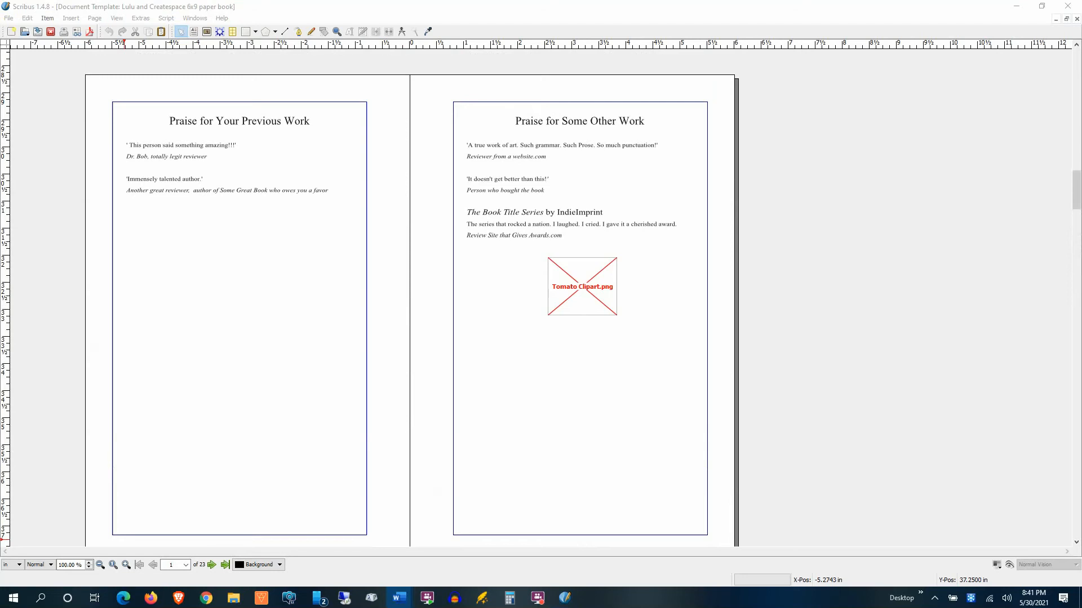
pyautogui.scroll(-10, 486, 292)
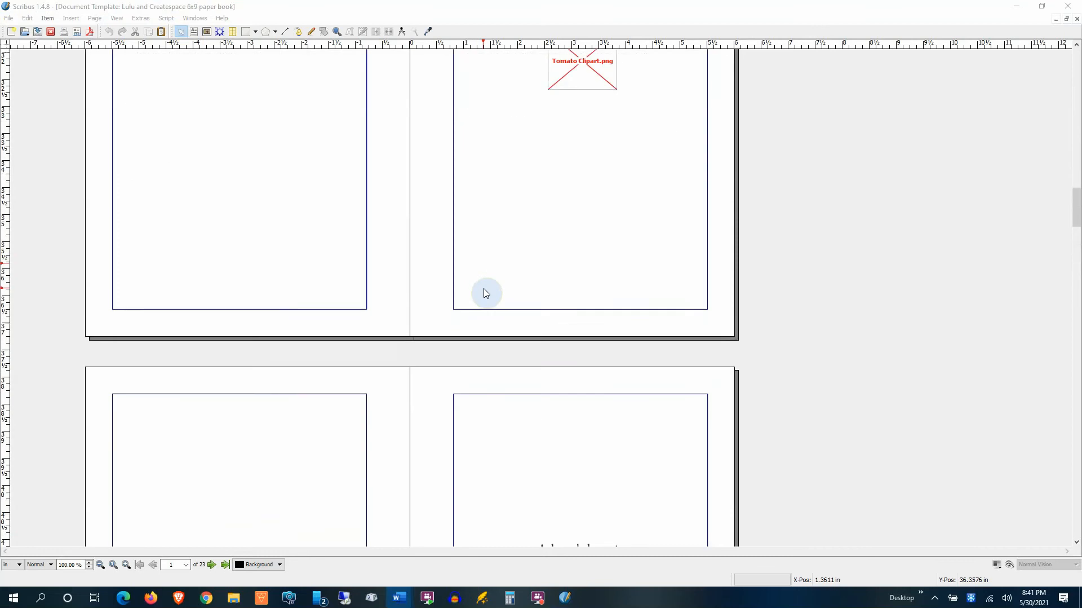
pyautogui.scroll(-12, 488, 293)
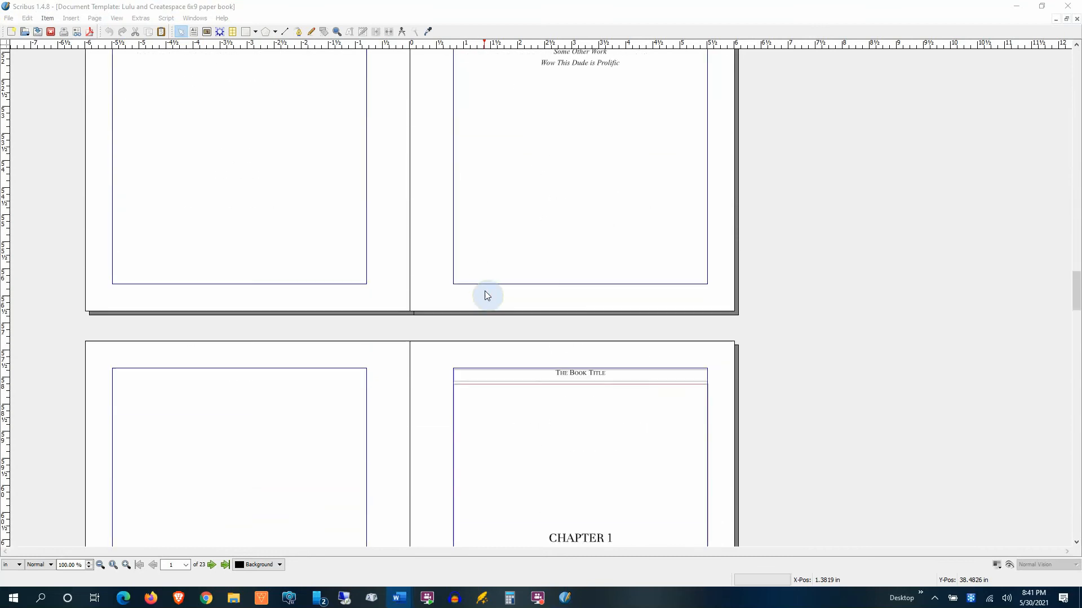
pyautogui.scroll(-5, 487, 289)
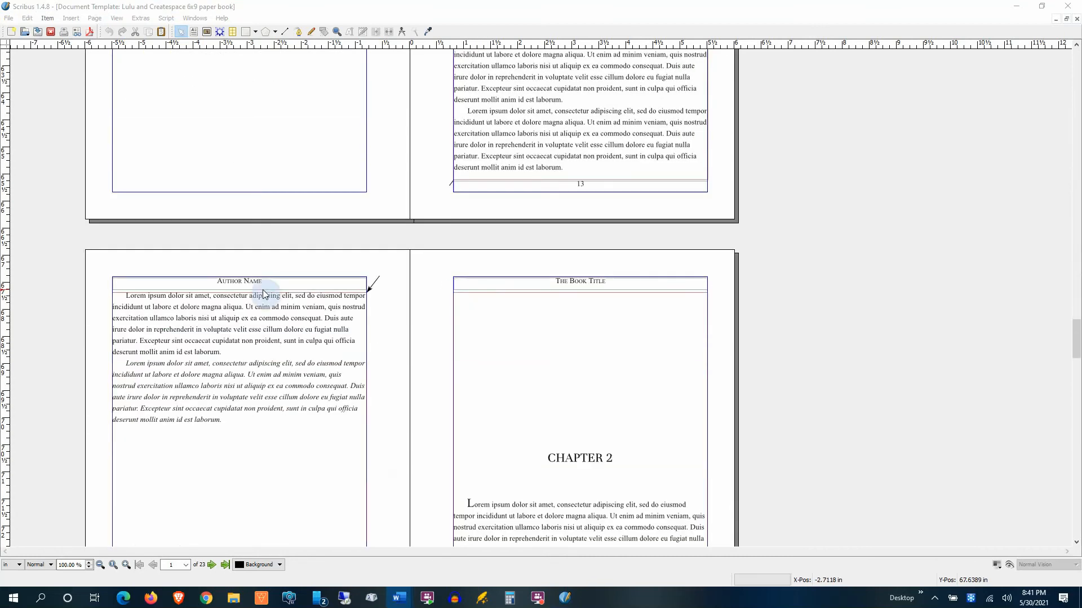
pyautogui.click(261, 287)
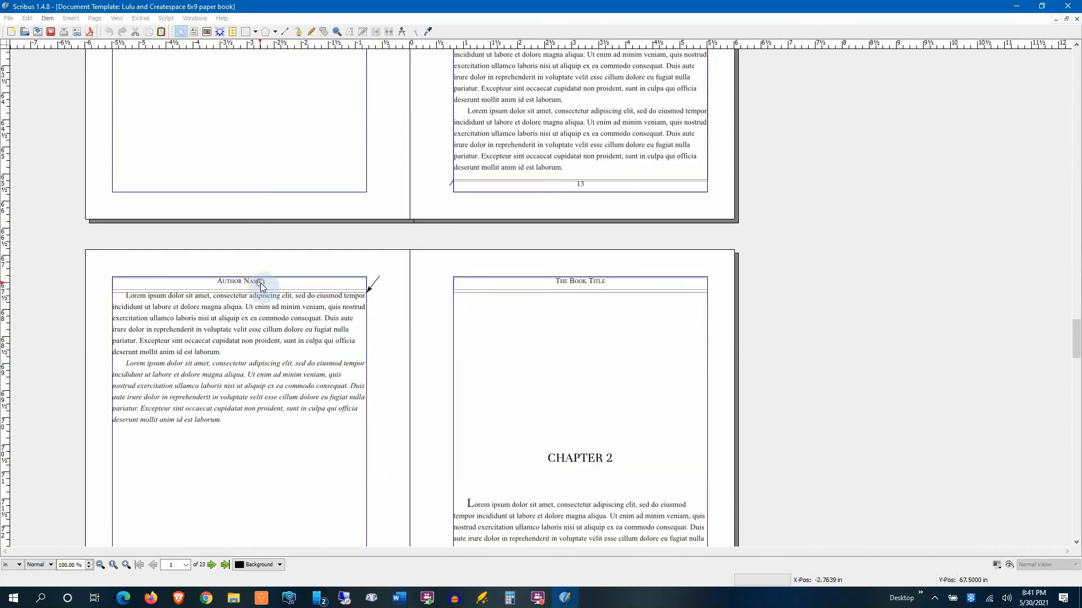
pyautogui.click(547, 285)
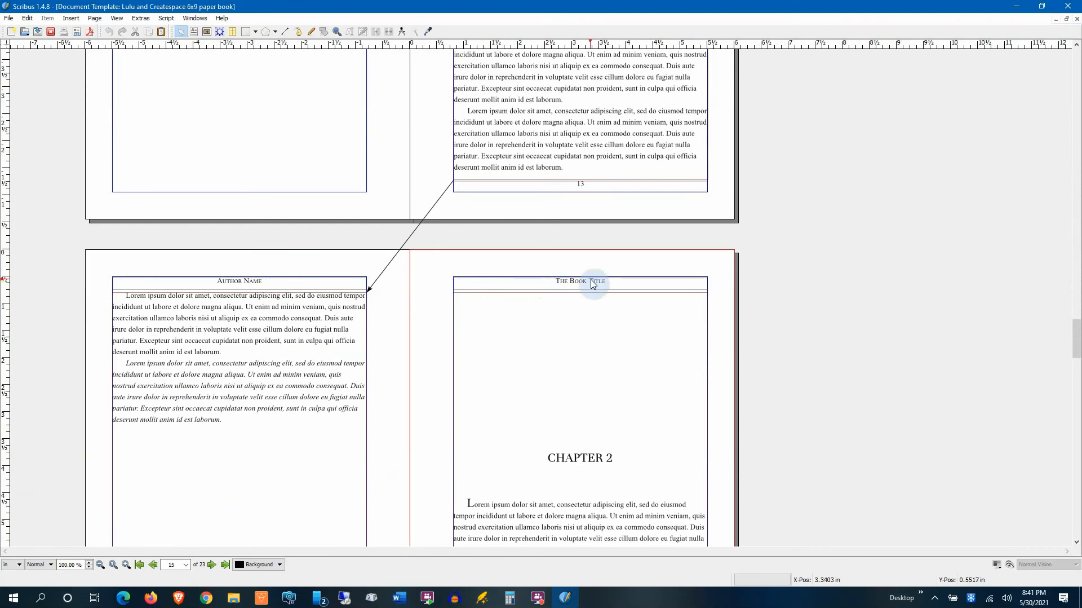
pyautogui.scroll(-5, 594, 283)
pyautogui.click(115, 348)
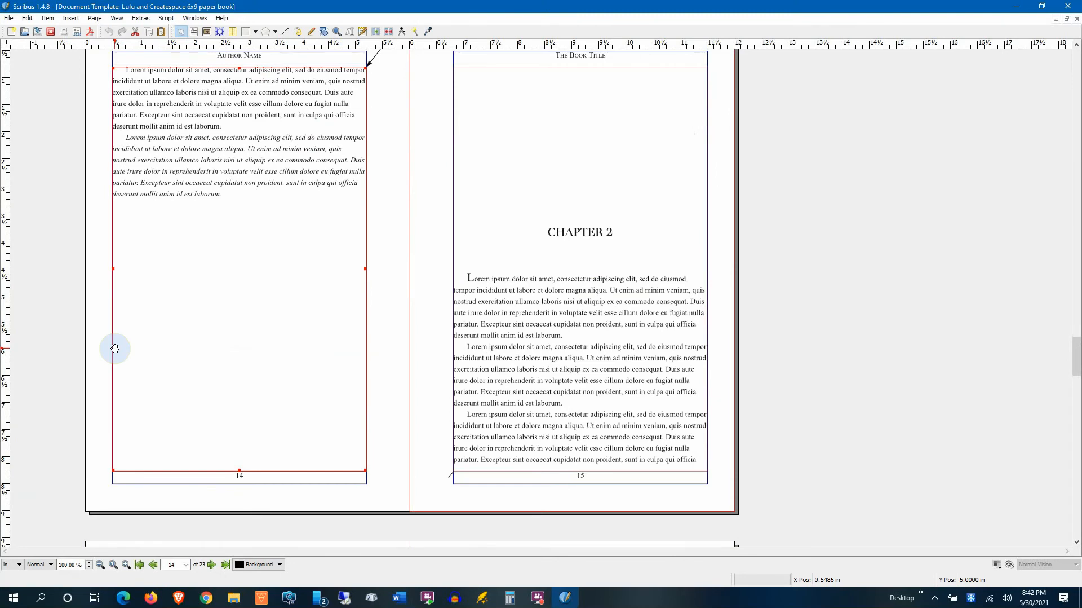
pyautogui.scroll(7, 715, 256)
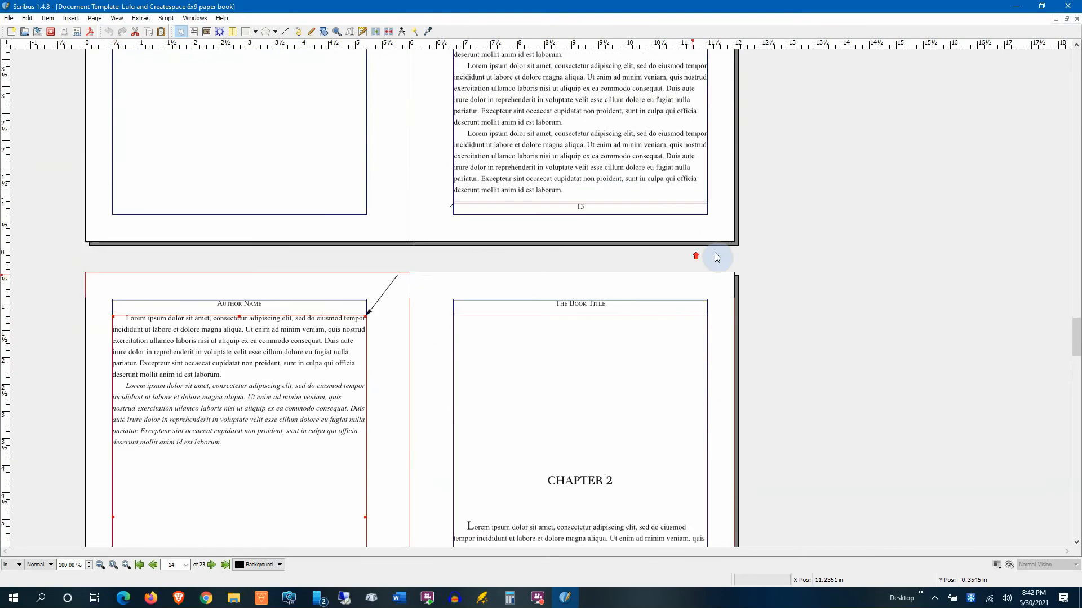
pyautogui.moveTo(1077, 337); pyautogui.dragTo(1072, 60)
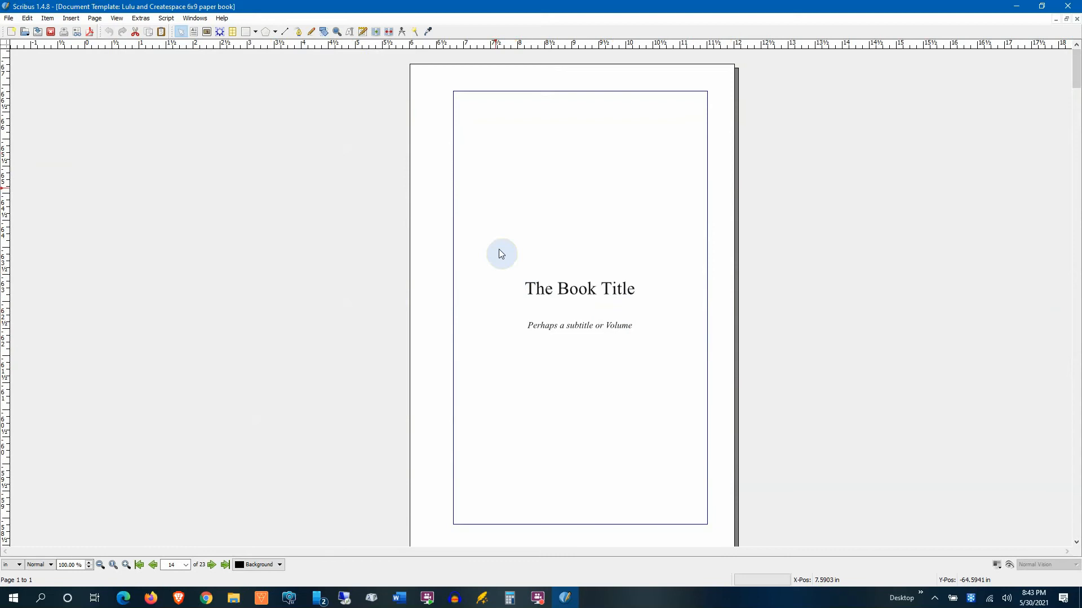
# Examine the half-title page, the full title page with its blank facing page, and the copyright and blurb pages.
pyautogui.scroll(-2, 533, 335)
pyautogui.scroll(-8, 533, 339)
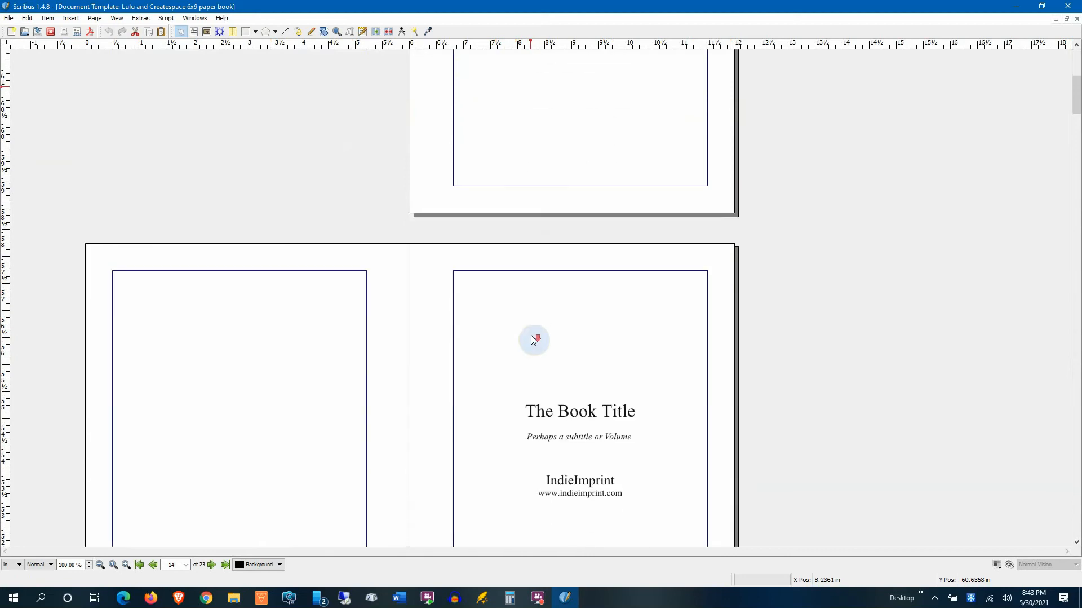
pyautogui.scroll(6, 572, 109)
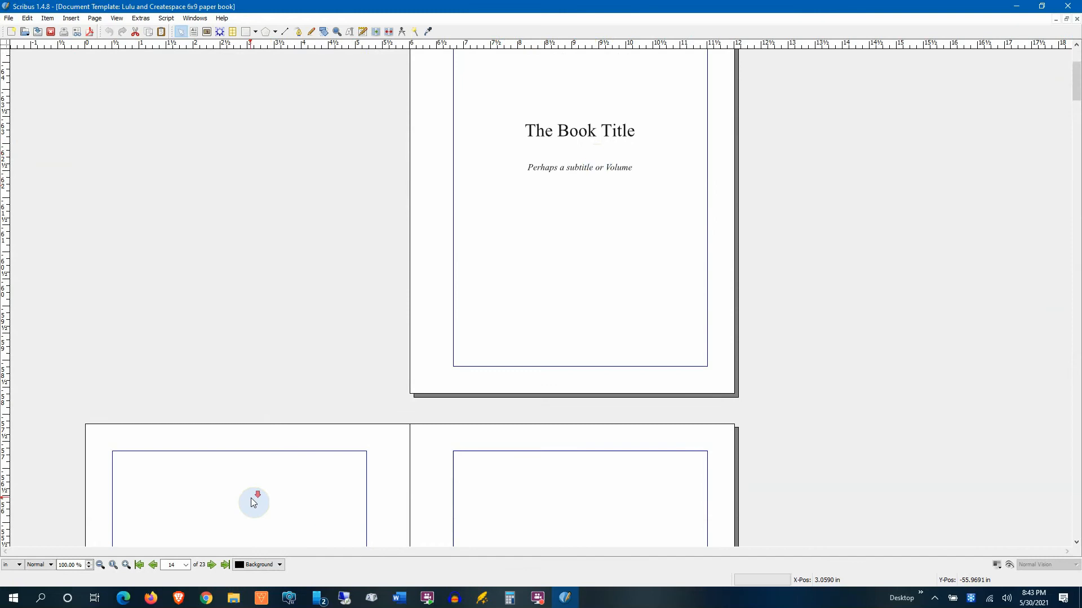
pyautogui.scroll(-7, 253, 497)
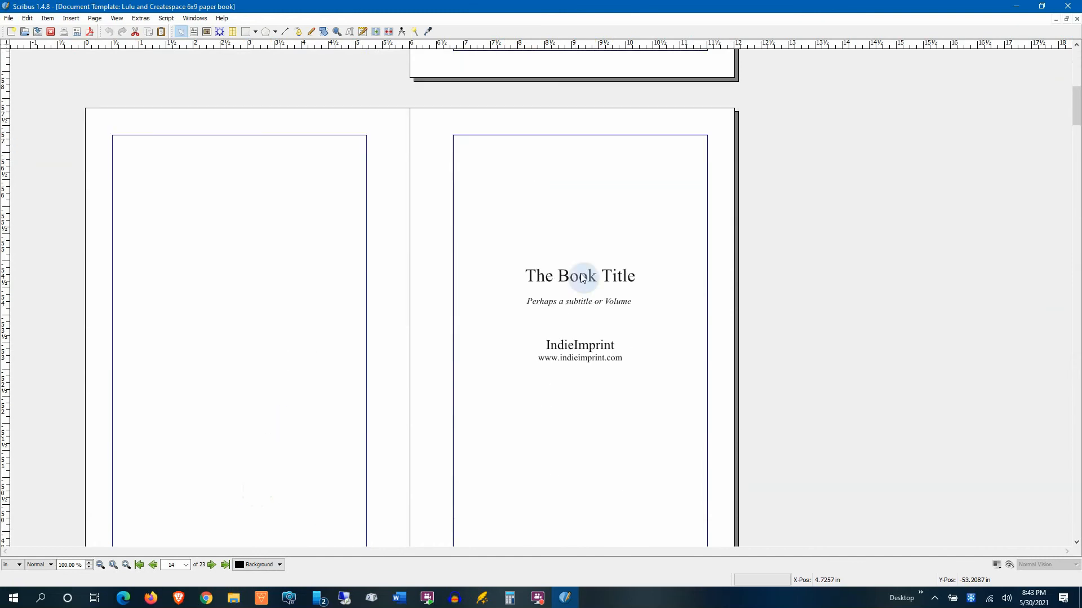
pyautogui.scroll(-9, 607, 292)
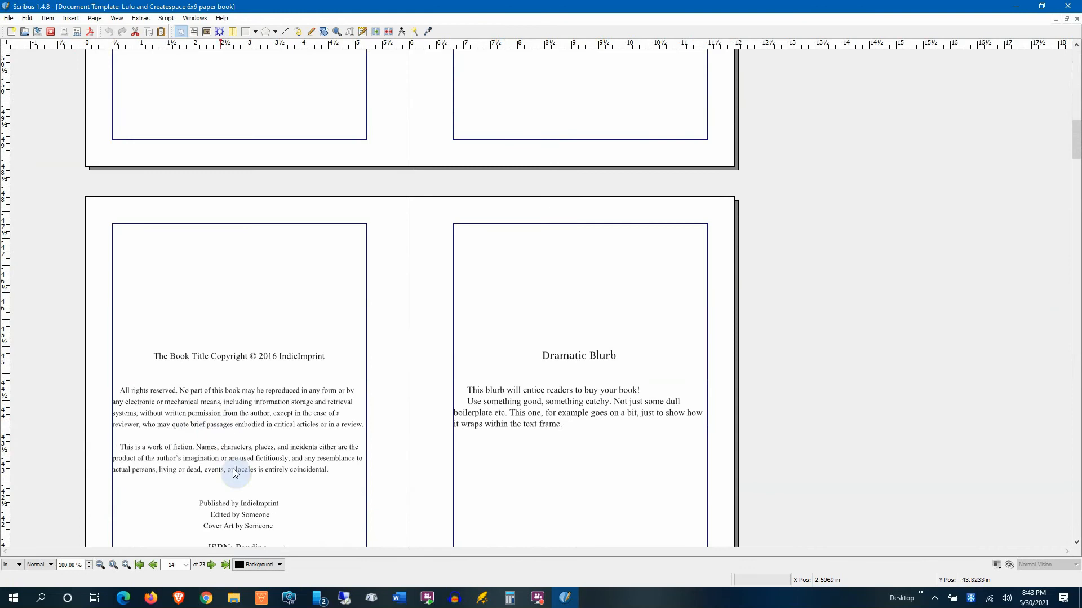
pyautogui.scroll(6, 257, 391)
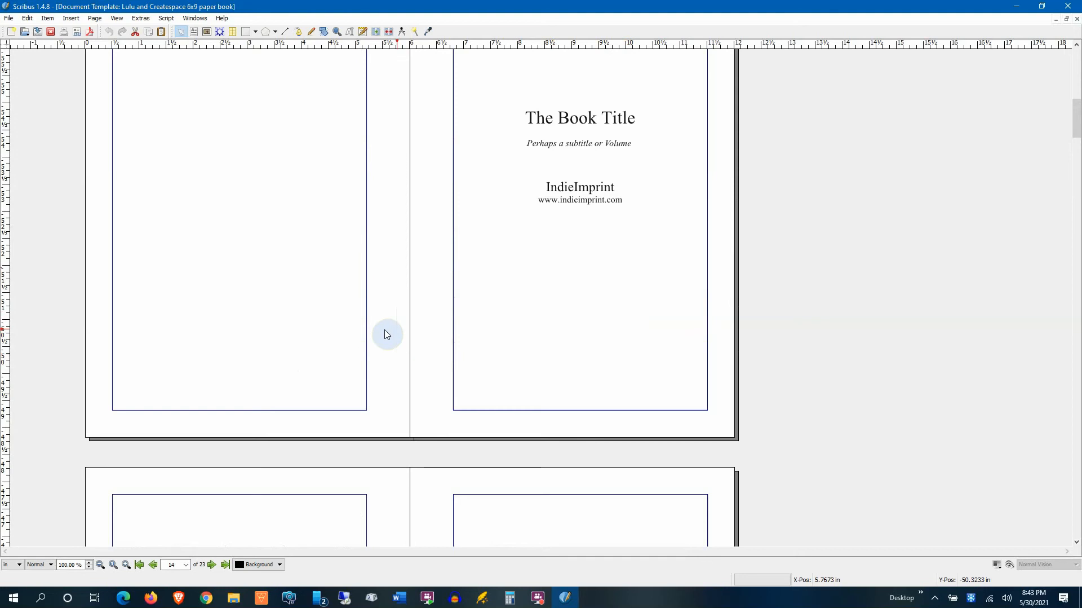
pyautogui.scroll(2, 276, 372)
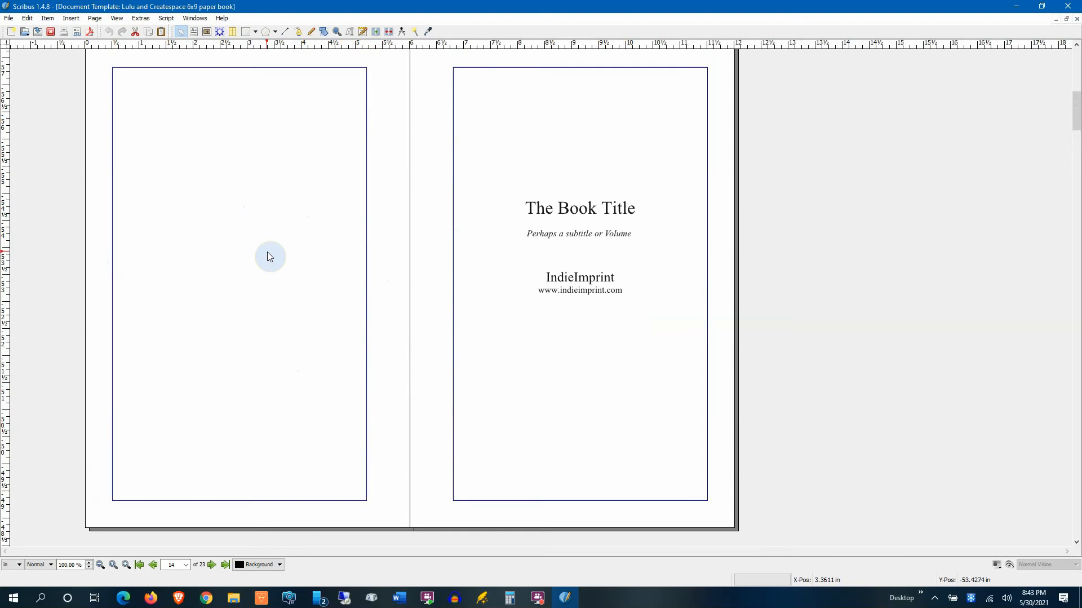
pyautogui.scroll(1, 270, 256)
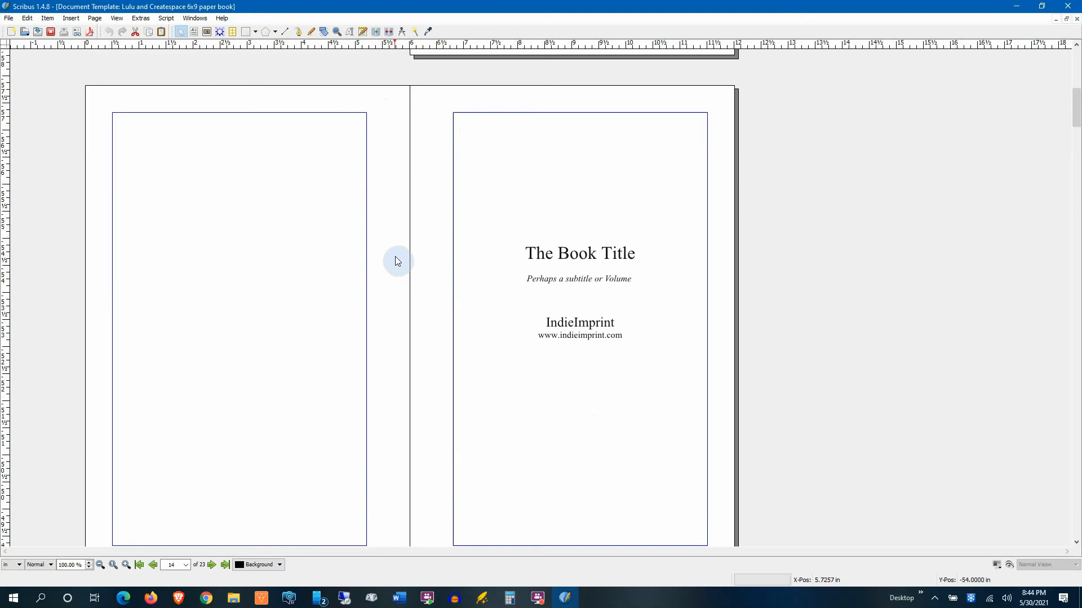
pyautogui.scroll(-1, 359, 344)
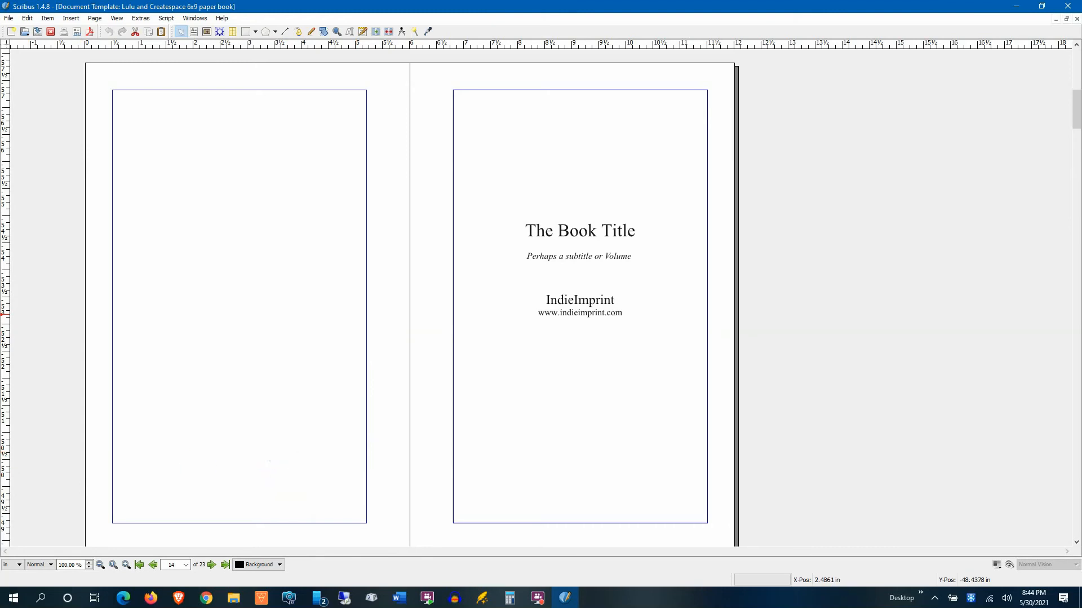
pyautogui.scroll(4, 539, 368)
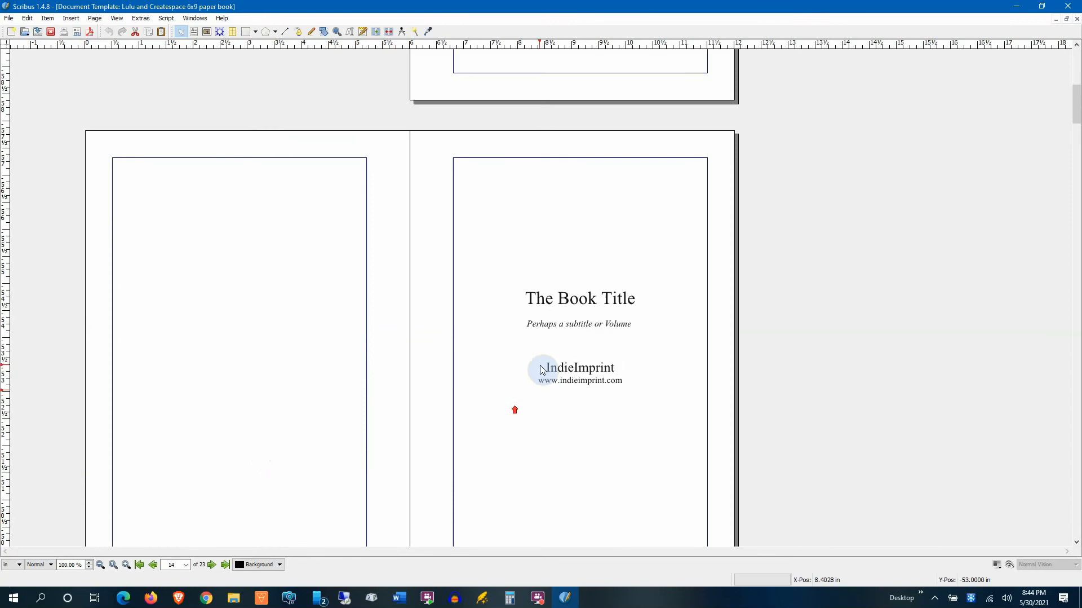
# Look through the front matter from the title pages past the Dedication and Also by pages to Chapter 1.
pyautogui.scroll(-18, 556, 351)
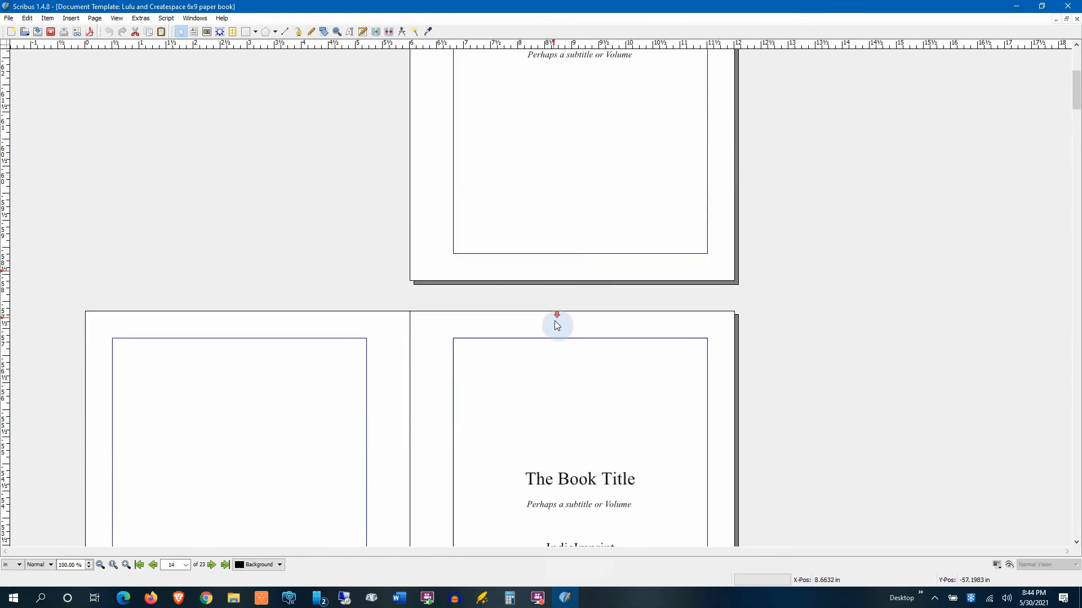
pyautogui.scroll(-20, 561, 327)
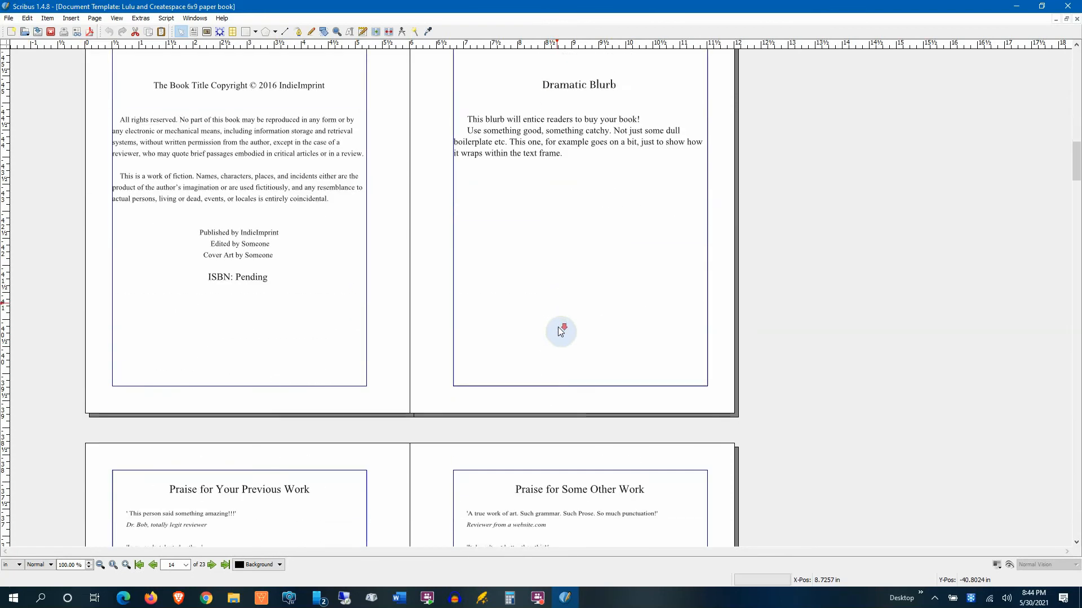
pyautogui.scroll(-18, 563, 327)
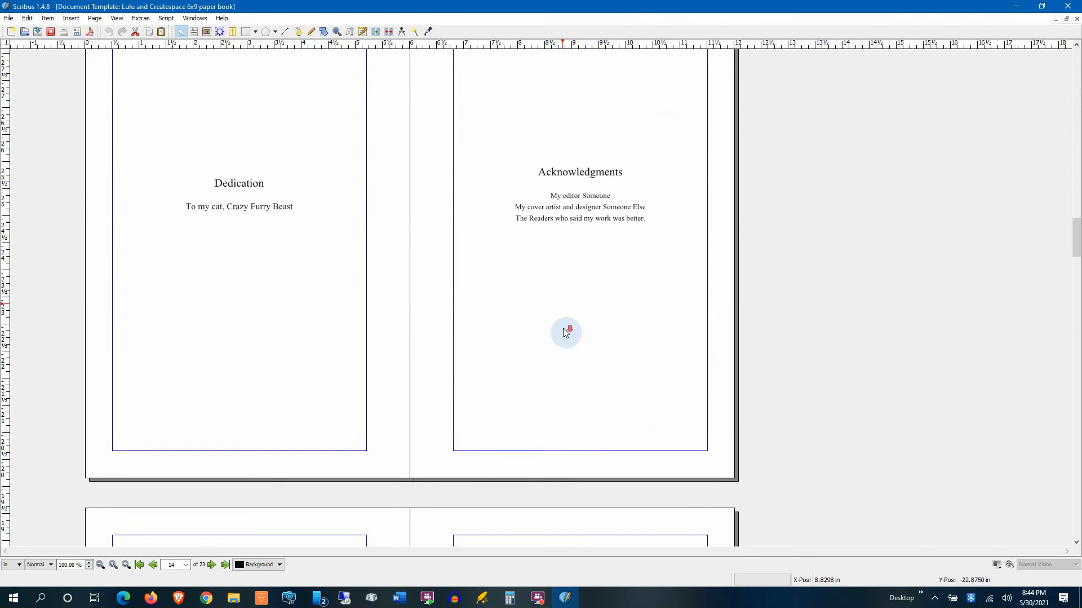
pyautogui.scroll(10, 547, 265)
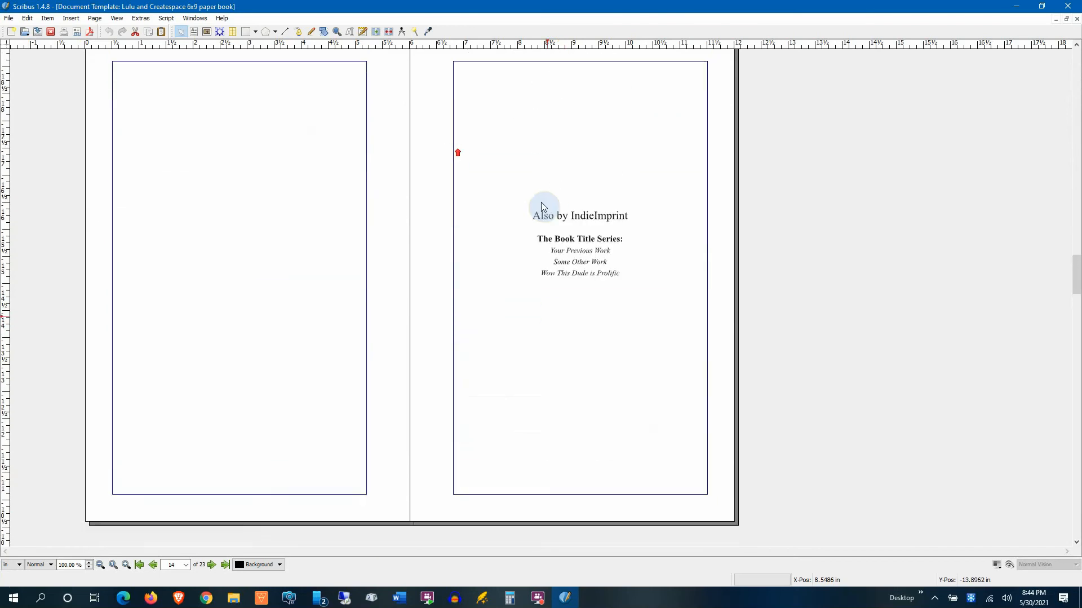
pyautogui.scroll(-14, 564, 254)
pyautogui.scroll(-4, 561, 282)
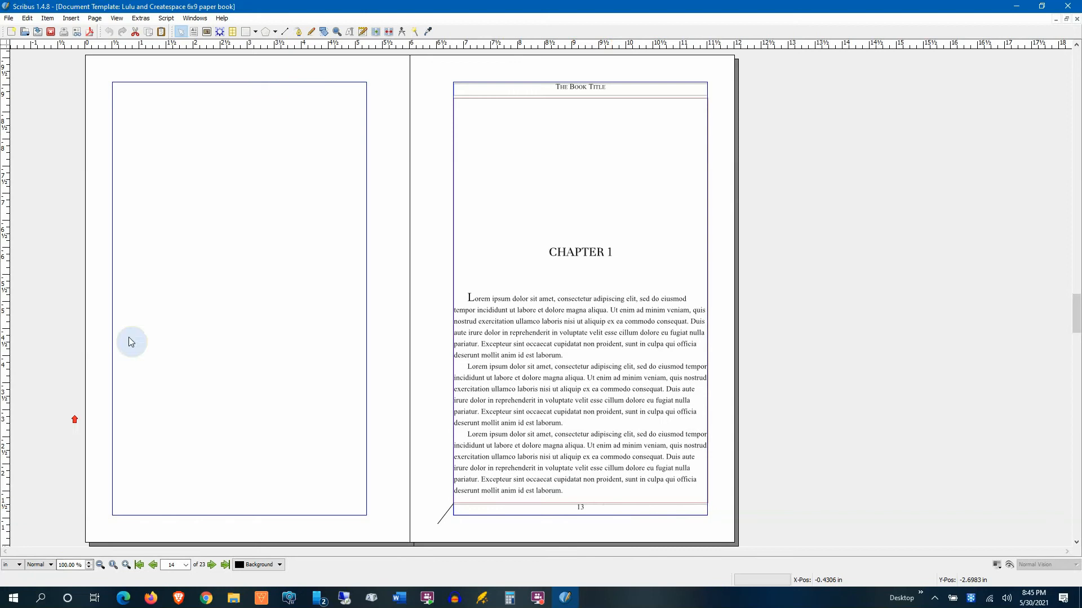
pyautogui.scroll(1, 169, 341)
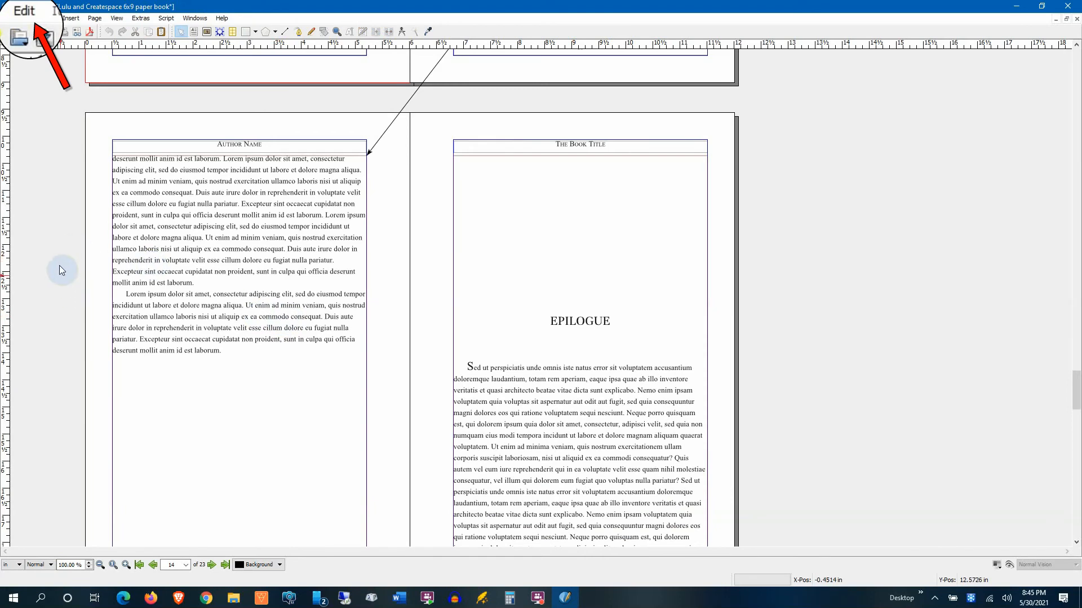
# Open the document's master pages and examine the Interior Left, Interior Right, Normal Left and Normal Right layouts.
pyautogui.click(27, 18)
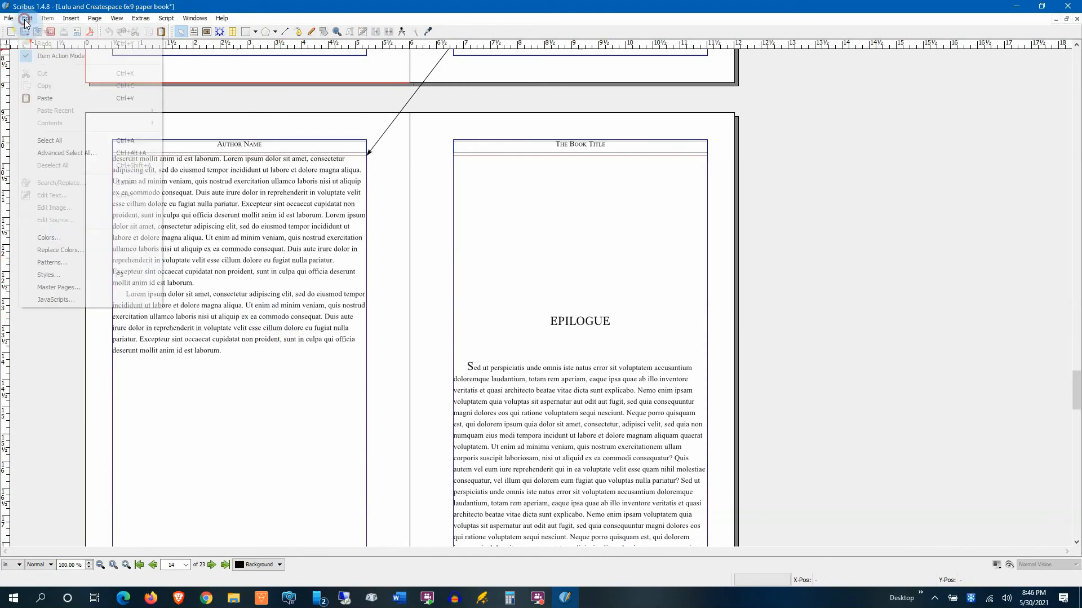
pyautogui.click(76, 287)
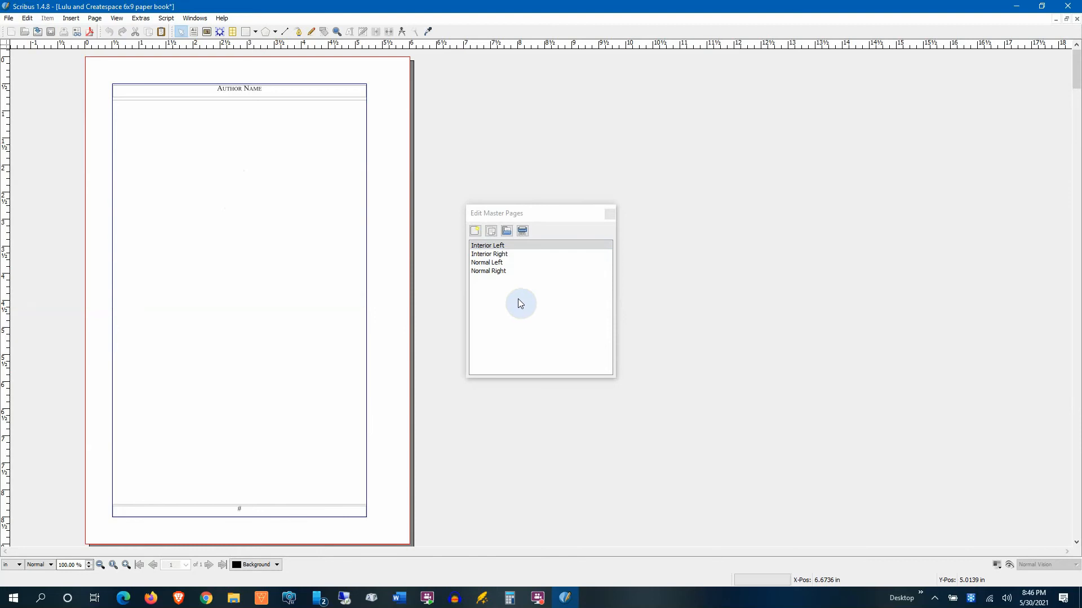
pyautogui.click(501, 253)
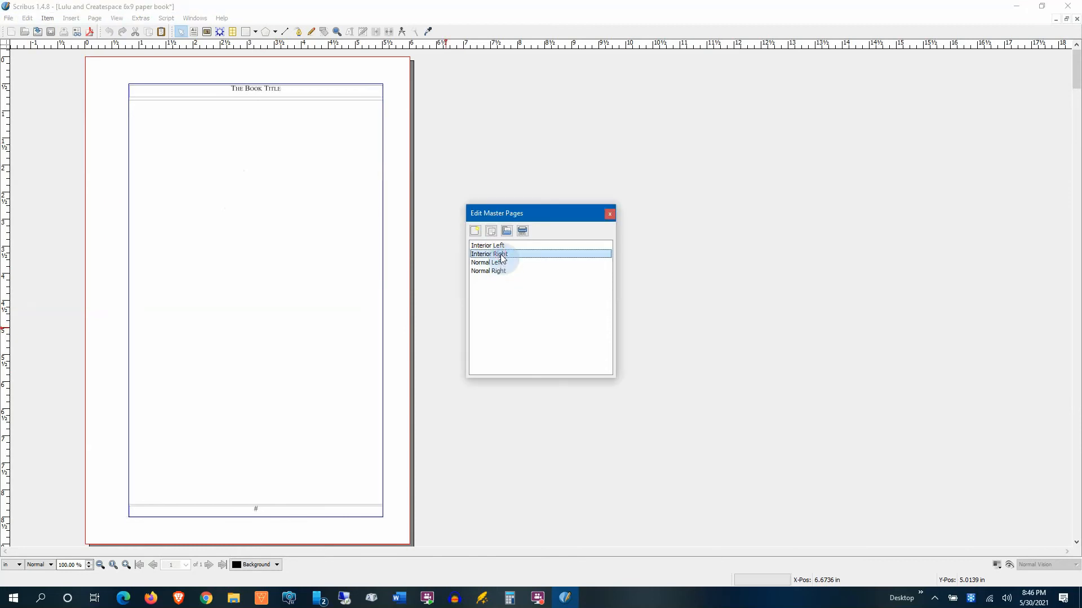
pyautogui.click(504, 262)
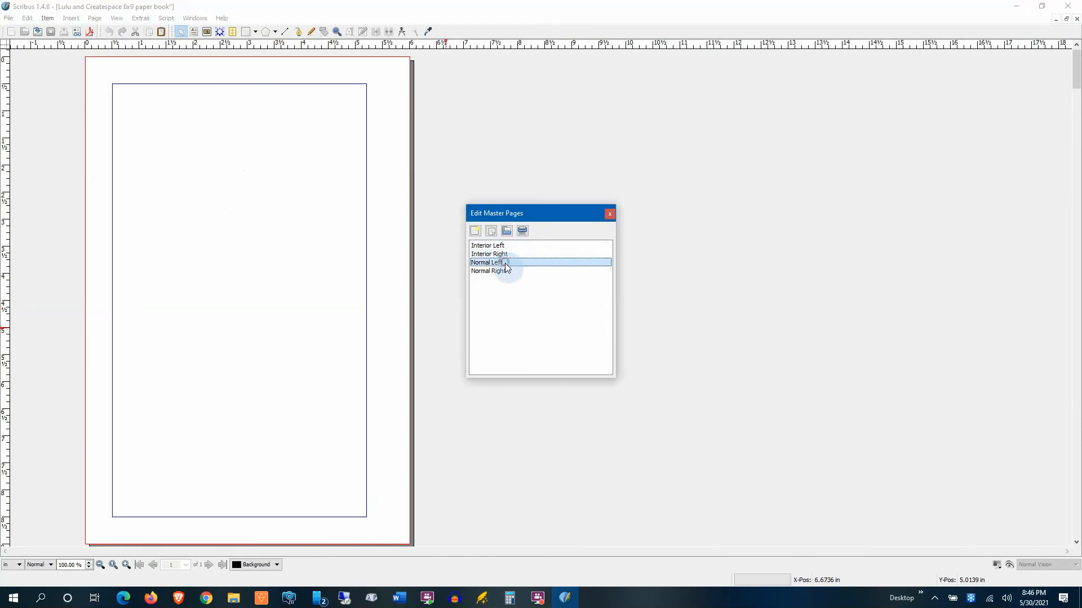
pyautogui.click(507, 271)
pyautogui.click(505, 246)
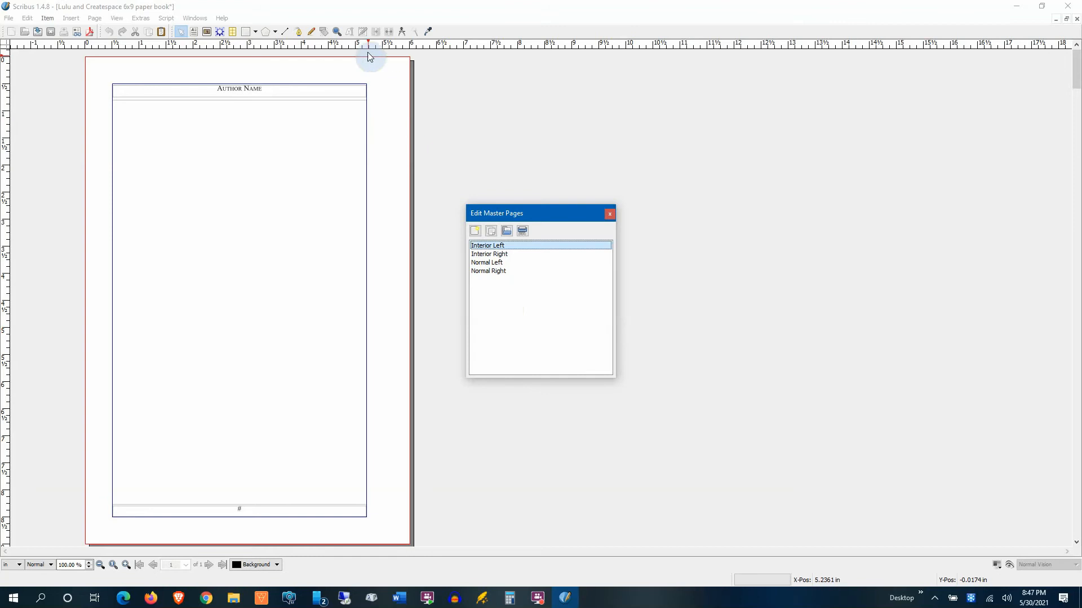
# Replace the Author Name header text on the Interior Left master page with the author's full name and close the master pages editor.
pyautogui.click(316, 90)
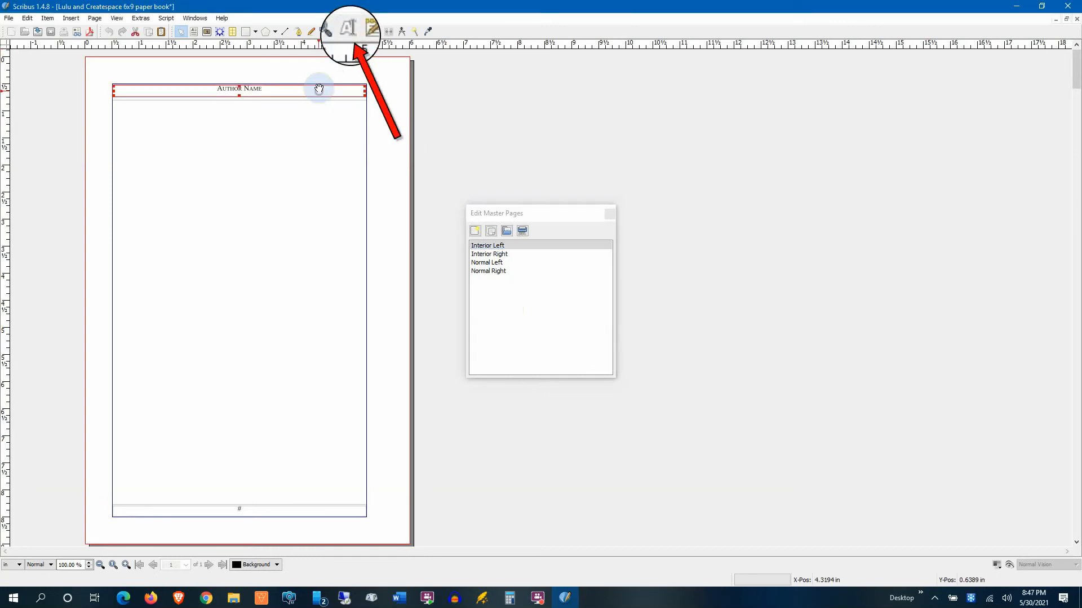
pyautogui.click(350, 32)
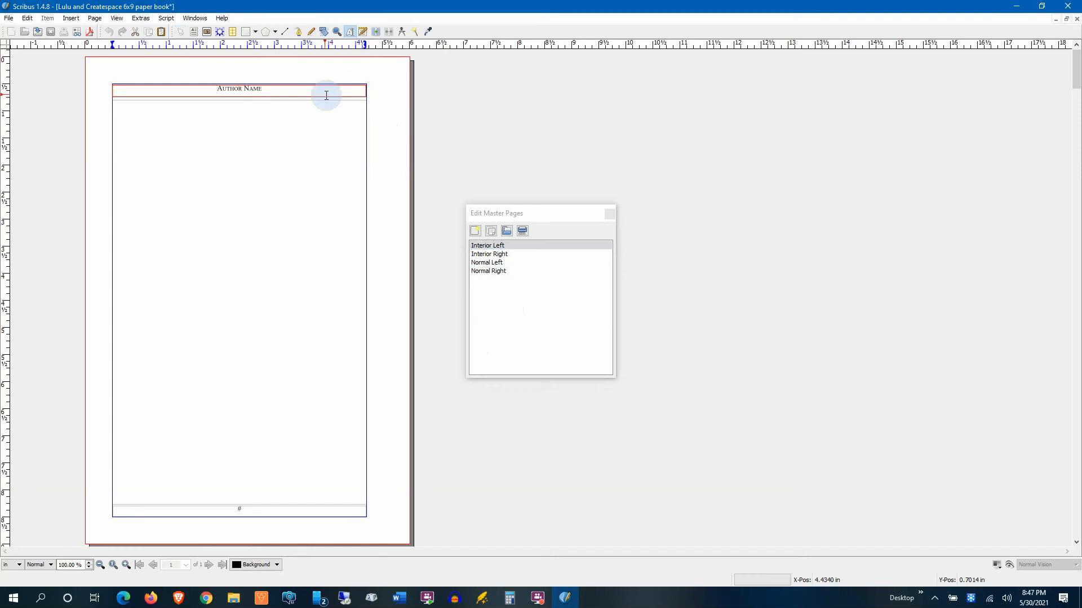
pyautogui.write('Jonathan Goff')
pyautogui.press('Delete')
pyautogui.press('Delete')
pyautogui.press('Delete')
pyautogui.press('Delete')
pyautogui.press('Delete')
pyautogui.press('Delete')
pyautogui.press('Delete')
pyautogui.press('Delete')
pyautogui.press('Delete')
pyautogui.press('Delete')
pyautogui.click(610, 213)
# Check the author name header on the left-hand story pages beside The End and the Epilogue.
pyautogui.scroll(-4, 569, 316)
pyautogui.scroll(9, 552, 301)
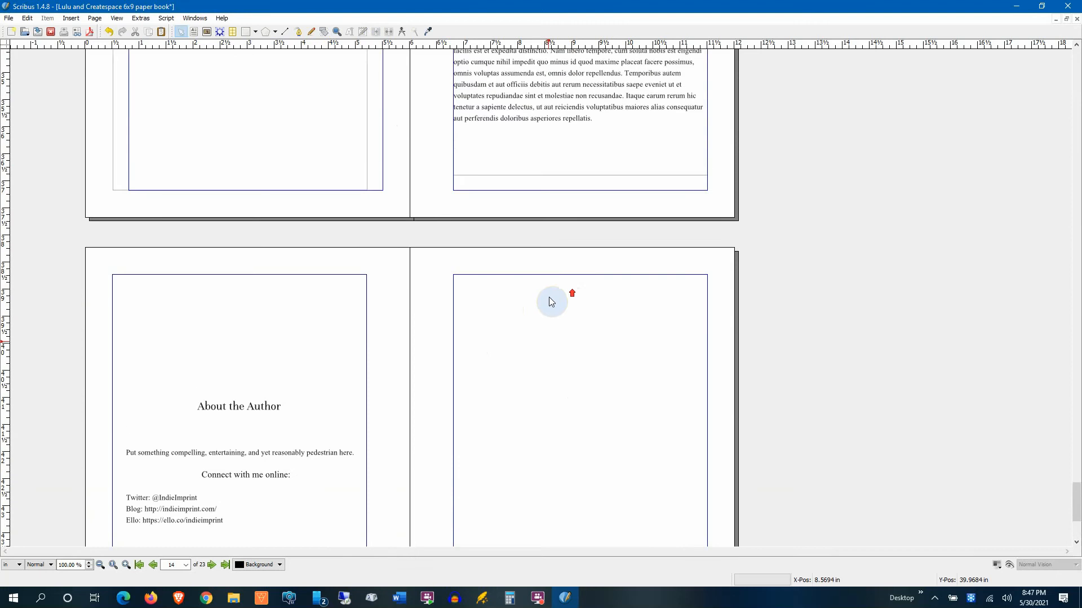
pyautogui.scroll(8, 551, 302)
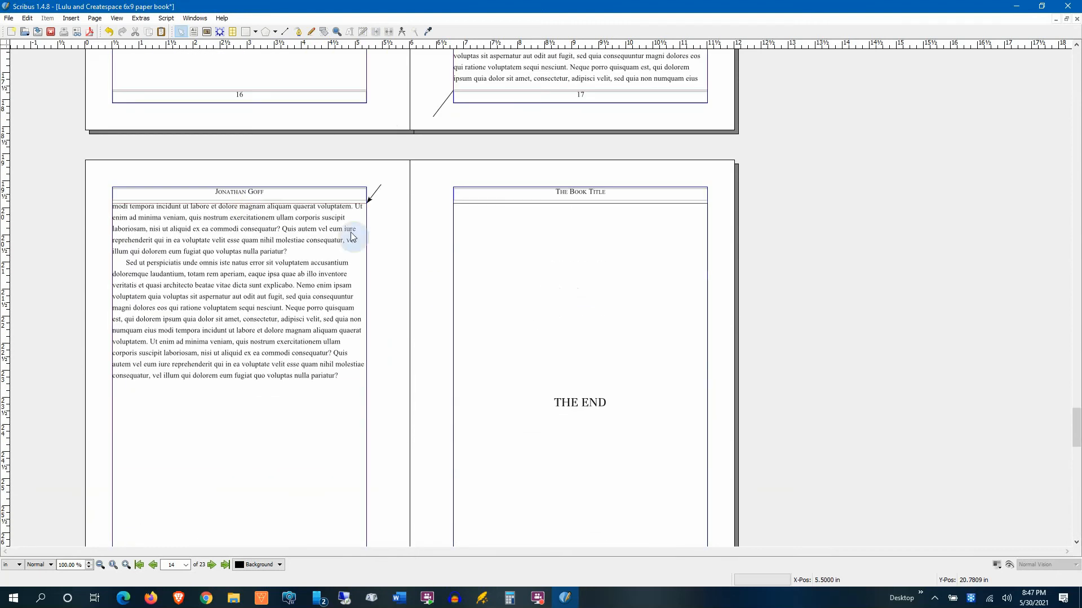
pyautogui.click(287, 206)
pyautogui.scroll(8, 288, 206)
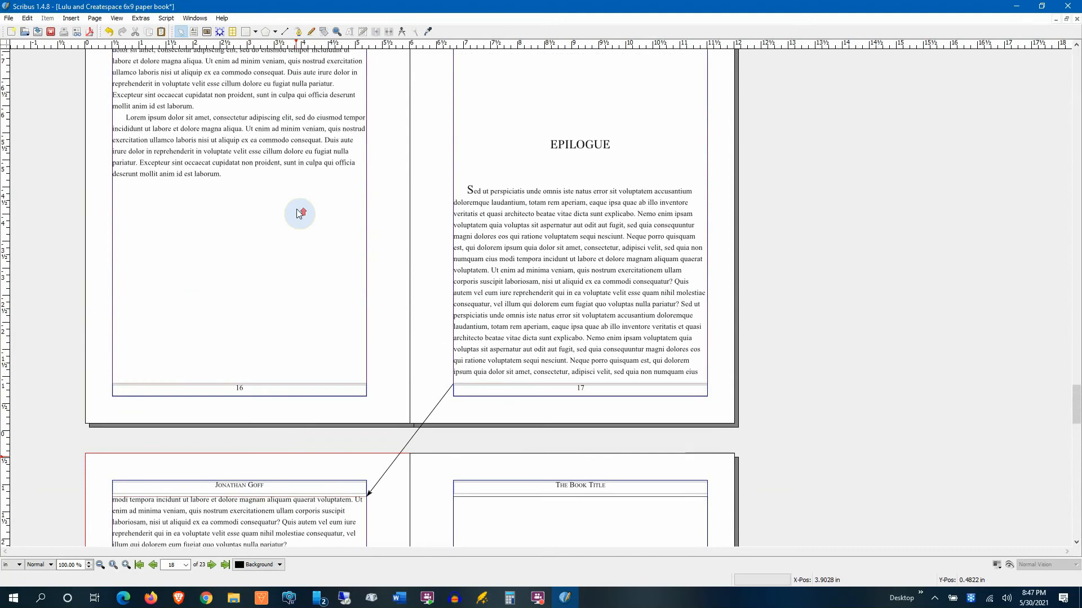
pyautogui.scroll(1, 282, 244)
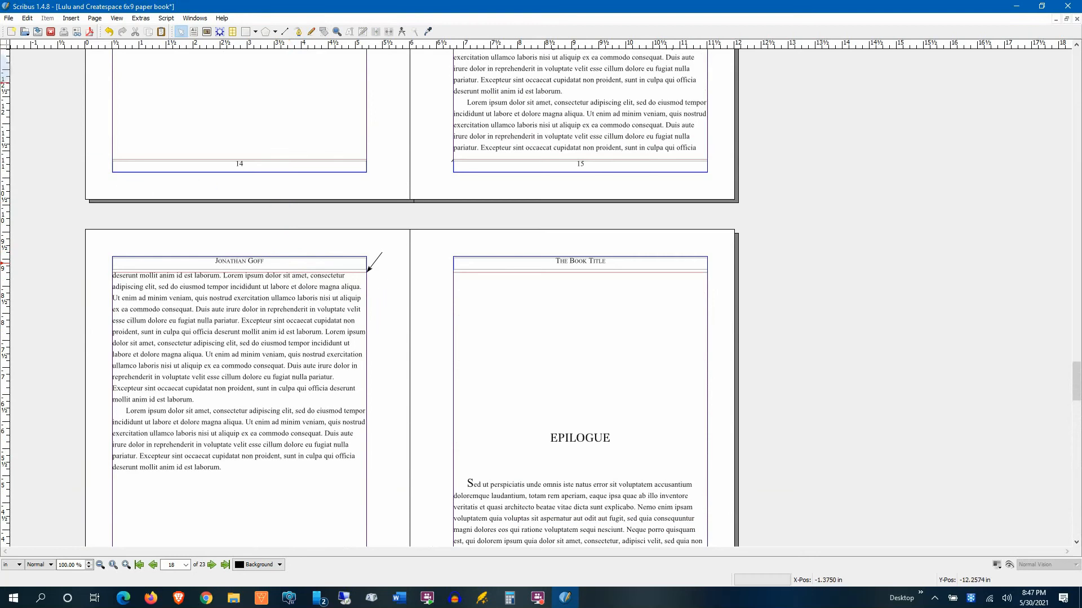
# Change the header on the Interior Right master page to "The Rune that Binds" and close the master pages editor.
pyautogui.click(27, 18)
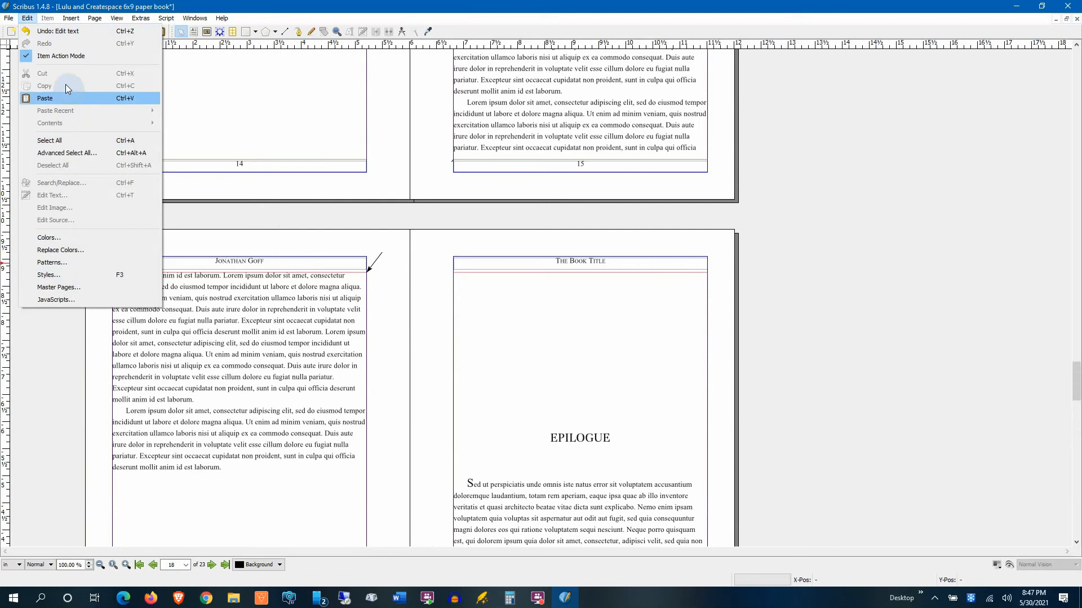
pyautogui.click(65, 286)
pyautogui.click(488, 254)
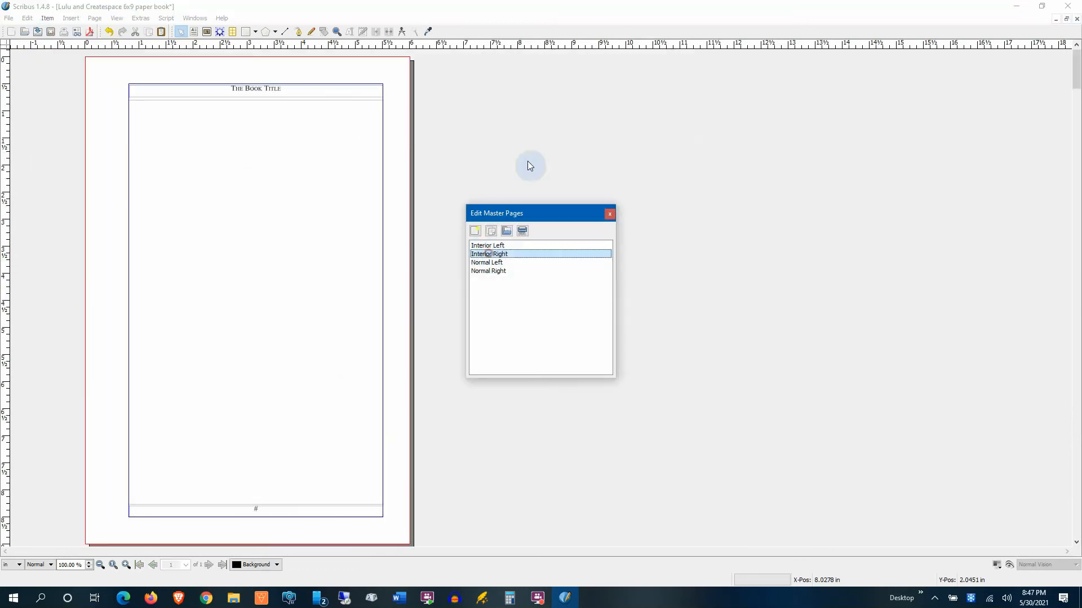
pyautogui.doubleClick(261, 90)
pyautogui.moveTo(261, 90); pyautogui.dragTo(275, 90)
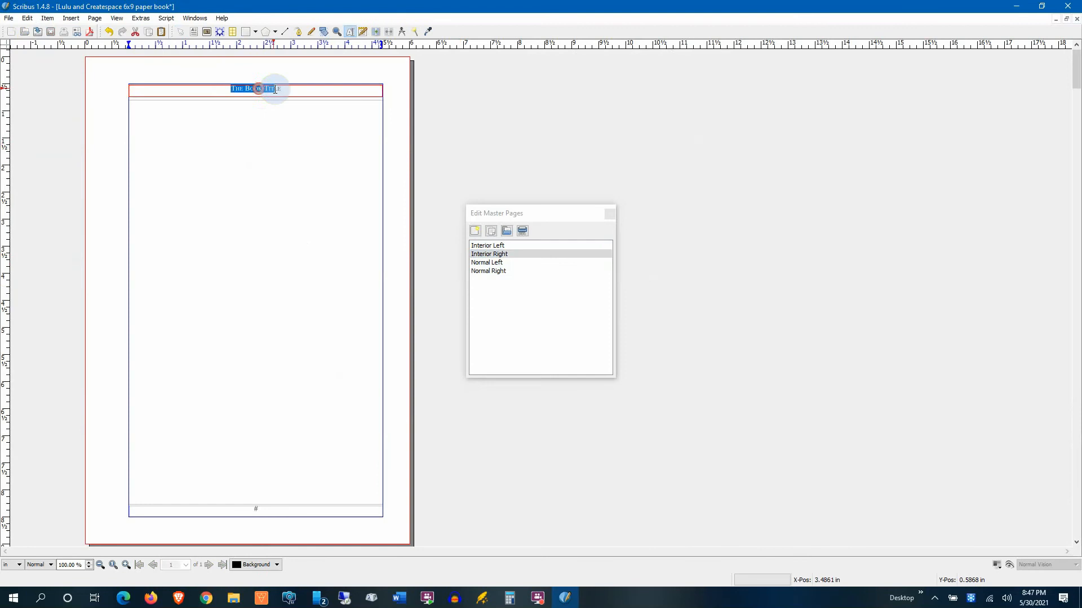
pyautogui.write('The Rune that Binds')
pyautogui.press('Delete')
pyautogui.press('Delete')
pyautogui.click(22, 78)
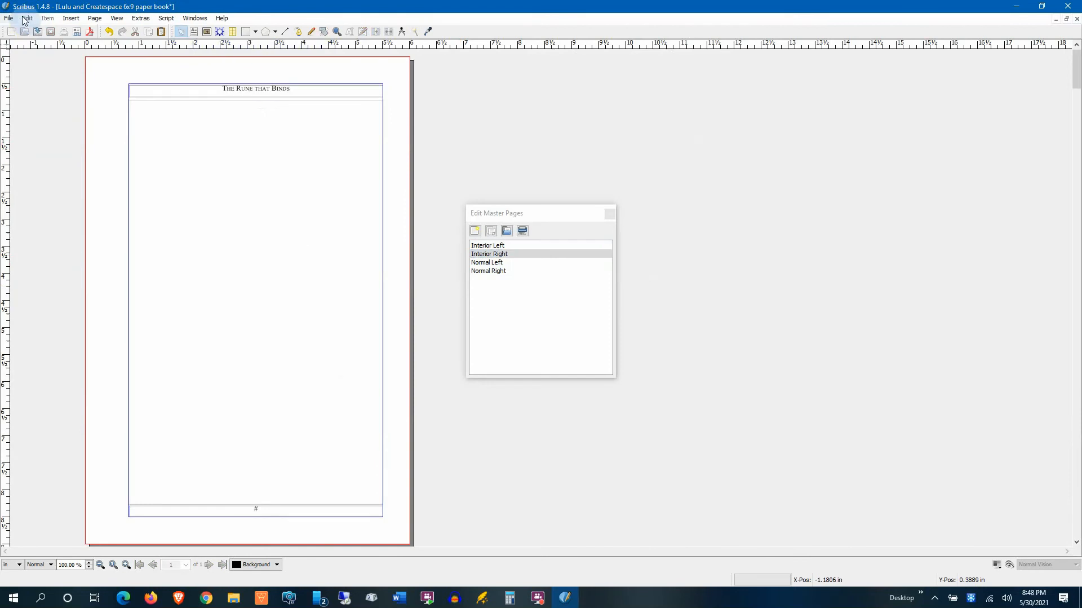
pyautogui.click(24, 19)
pyautogui.click(591, 221)
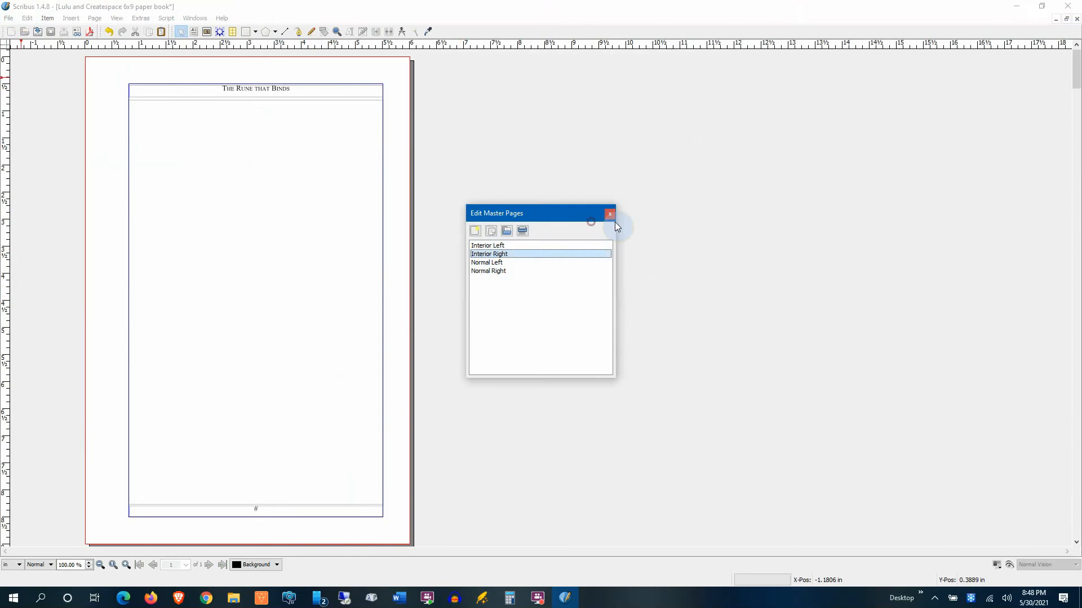
pyautogui.click(610, 215)
# Check the author name and book title headers on the story pages around The End and the Epilogue.
pyautogui.scroll(3, 623, 261)
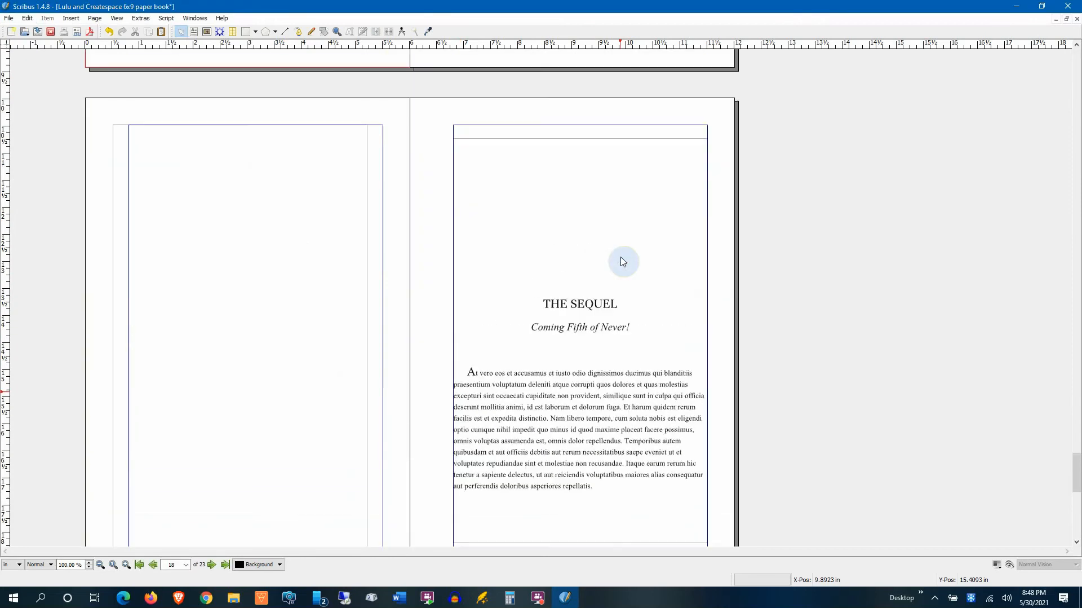
pyautogui.scroll(13, 623, 261)
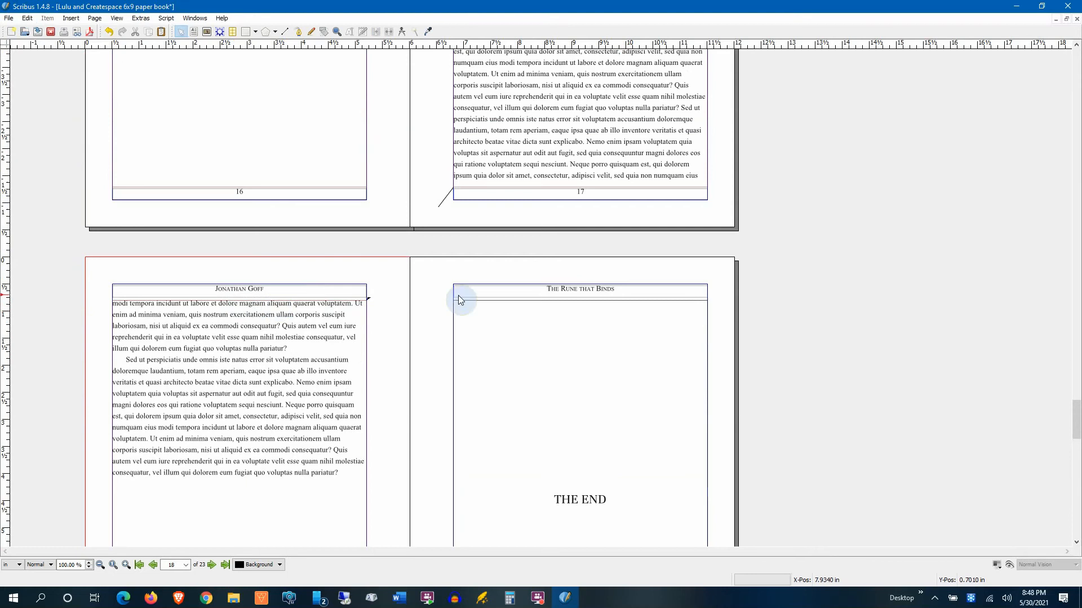
pyautogui.scroll(8, 564, 287)
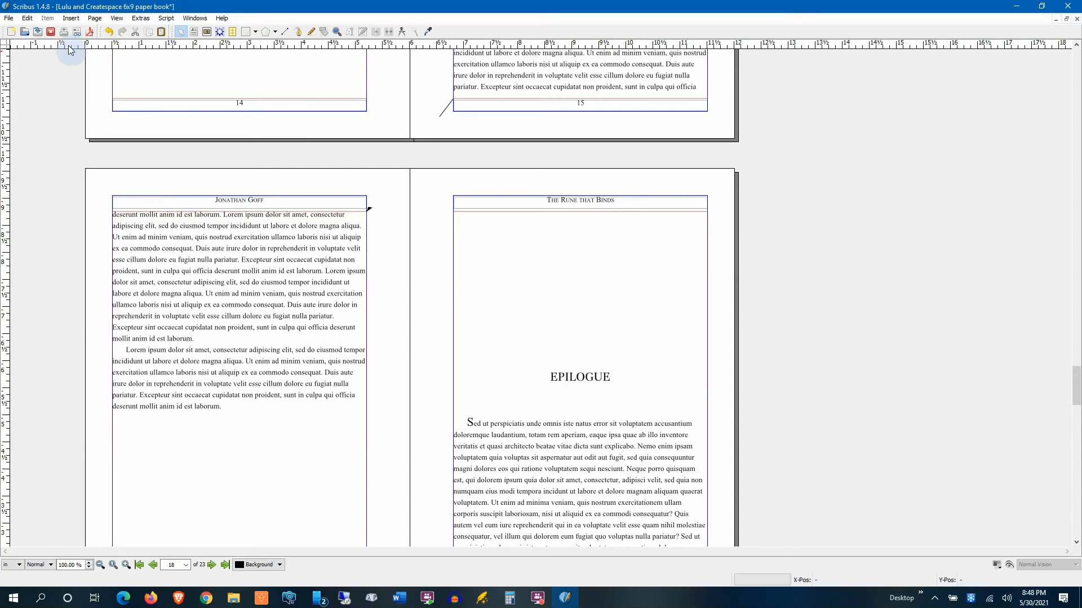
# Open the Interior Left master page's author name header in the Story Editor and place the editor beside the page.
pyautogui.click(27, 18)
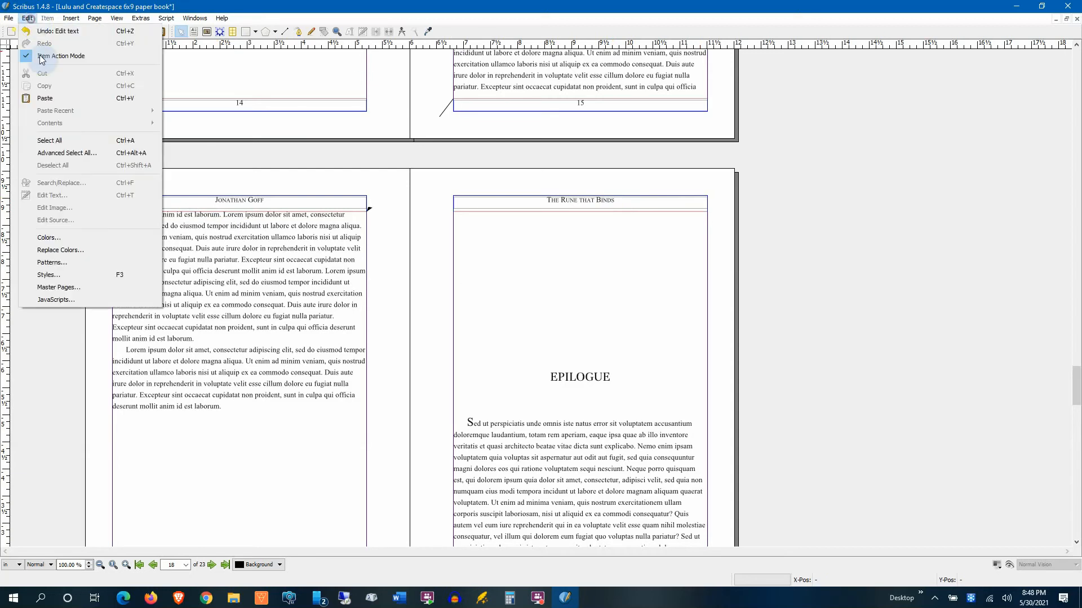
pyautogui.click(70, 287)
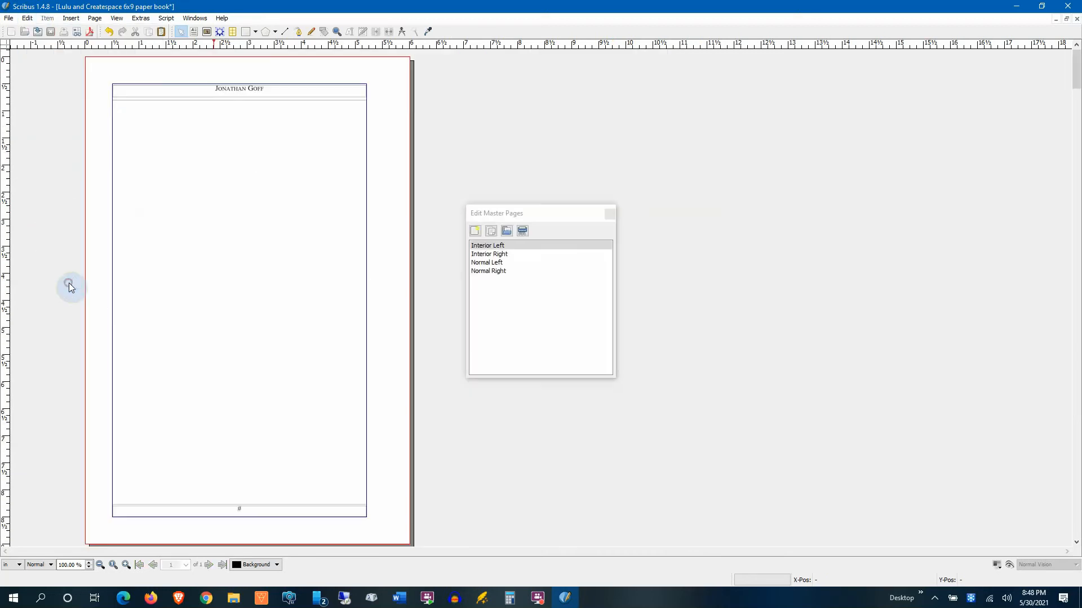
pyautogui.click(331, 94)
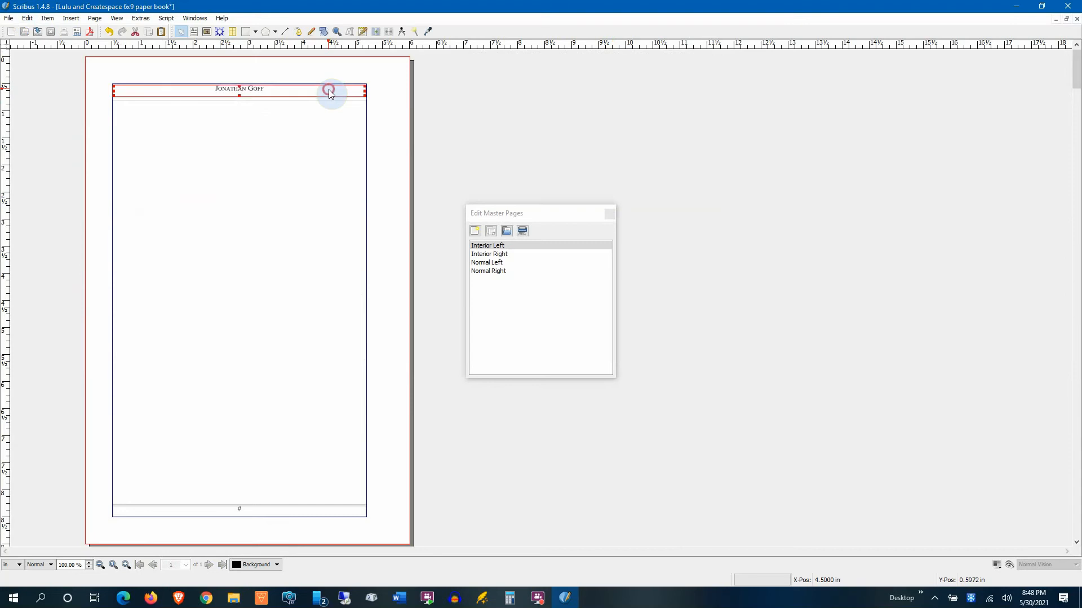
pyautogui.click(364, 31)
pyautogui.moveTo(765, 182); pyautogui.dragTo(616, 119)
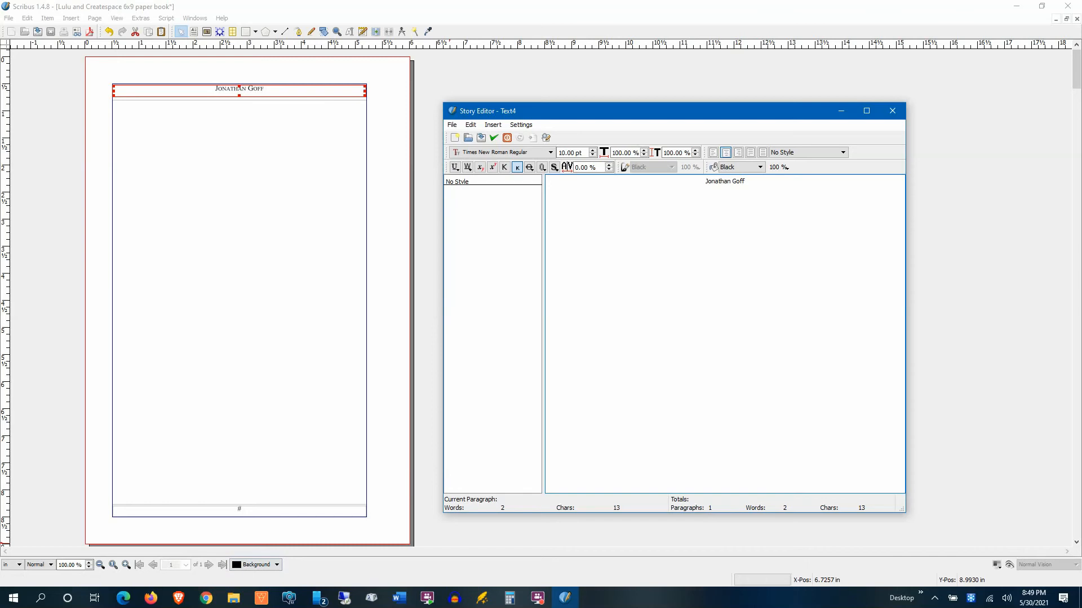
pyautogui.click(400, 597)
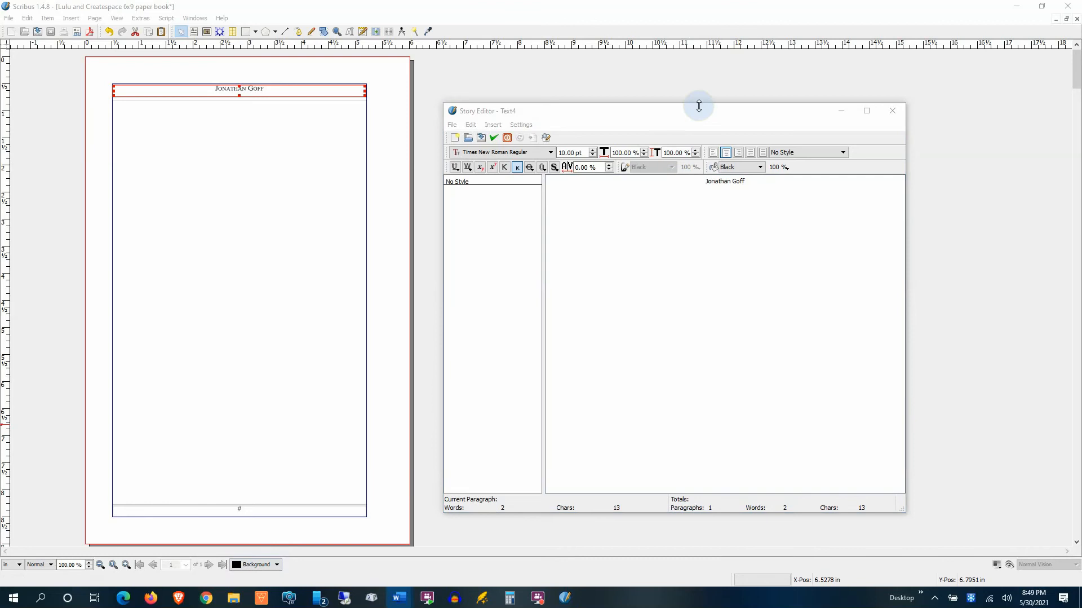
pyautogui.moveTo(696, 112); pyautogui.dragTo(684, 107)
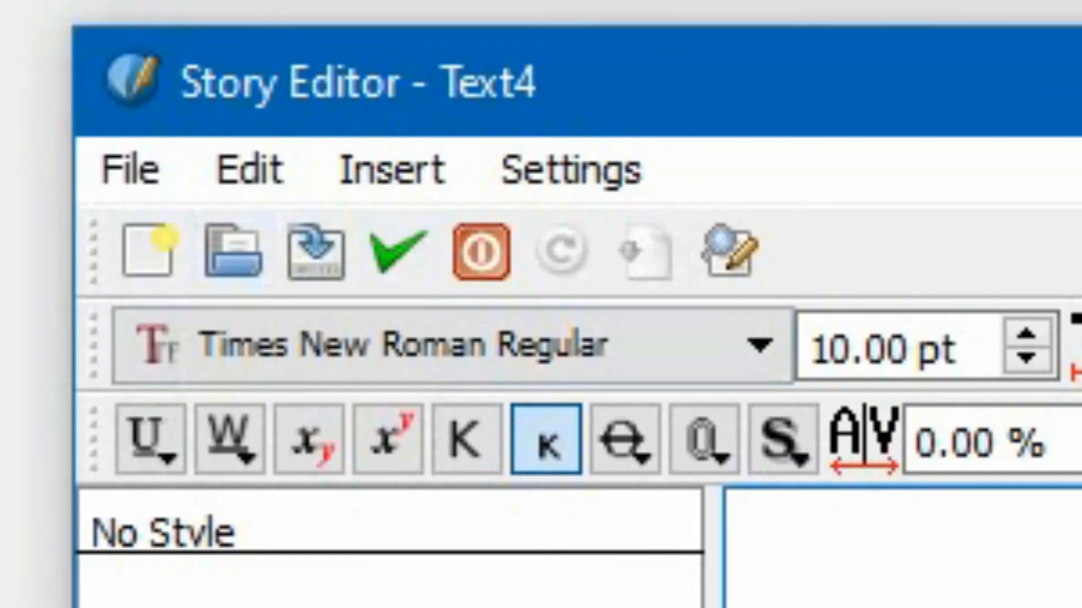
# Examine the Story Editor's clear-all-text and save-to-text-file commands, cancelling each one.
pyautogui.click(152, 252)
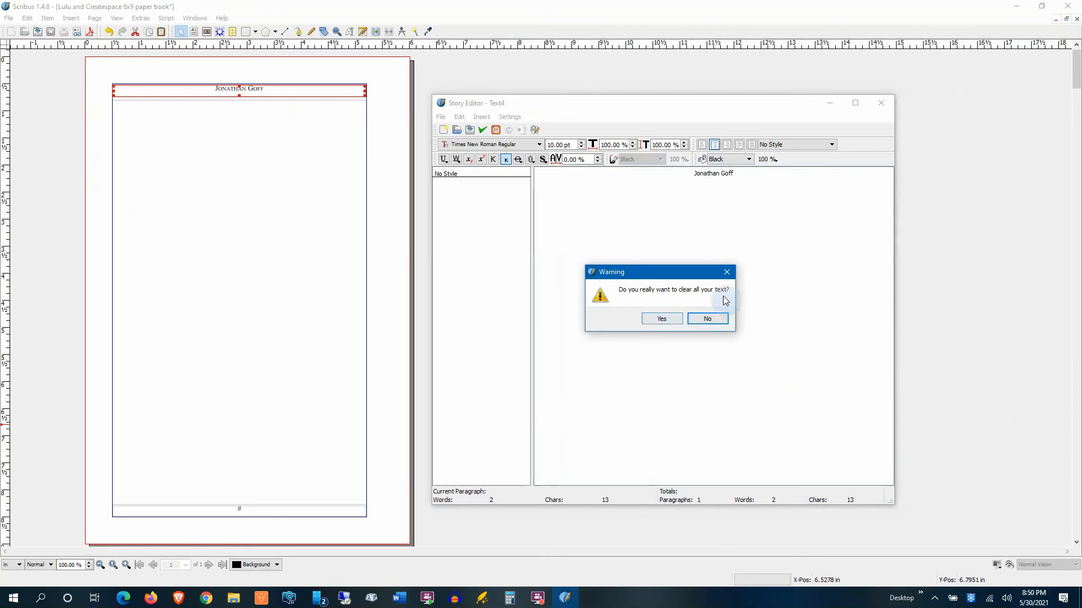
pyautogui.click(727, 272)
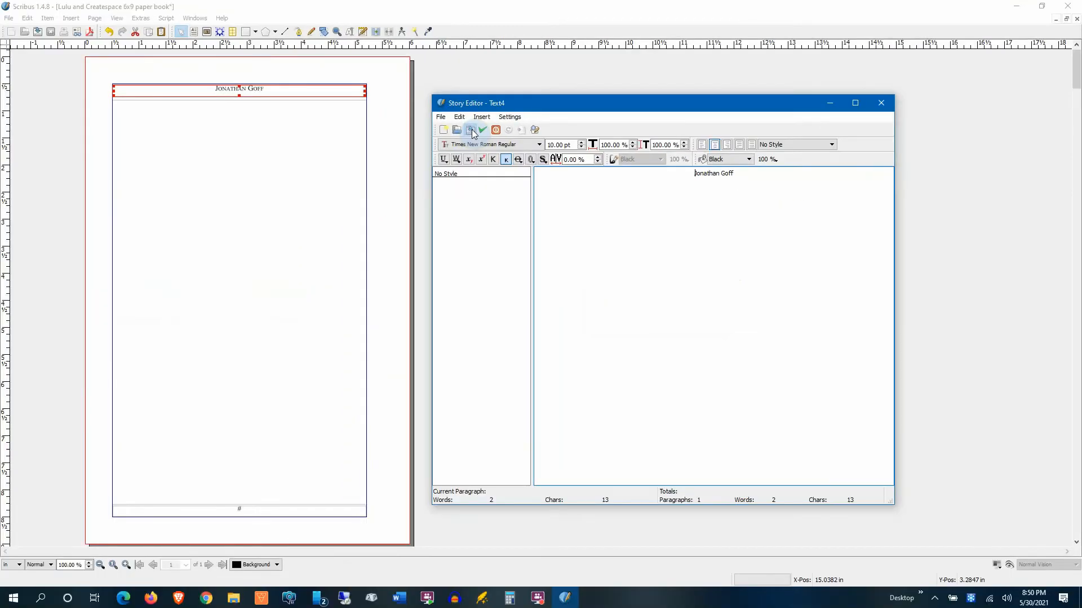
pyautogui.click(147, 134)
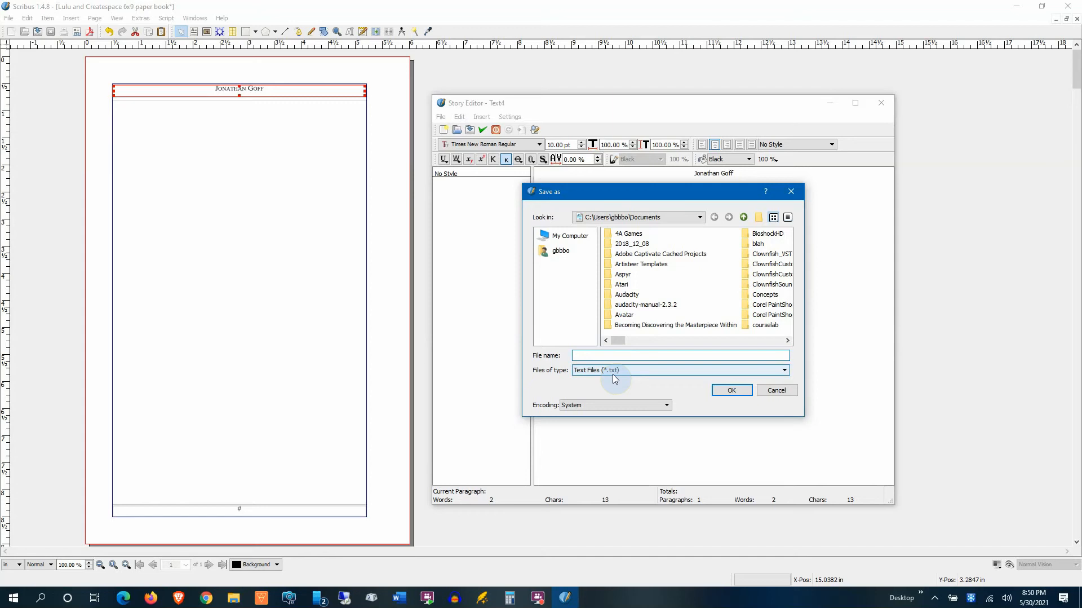
pyautogui.click(777, 390)
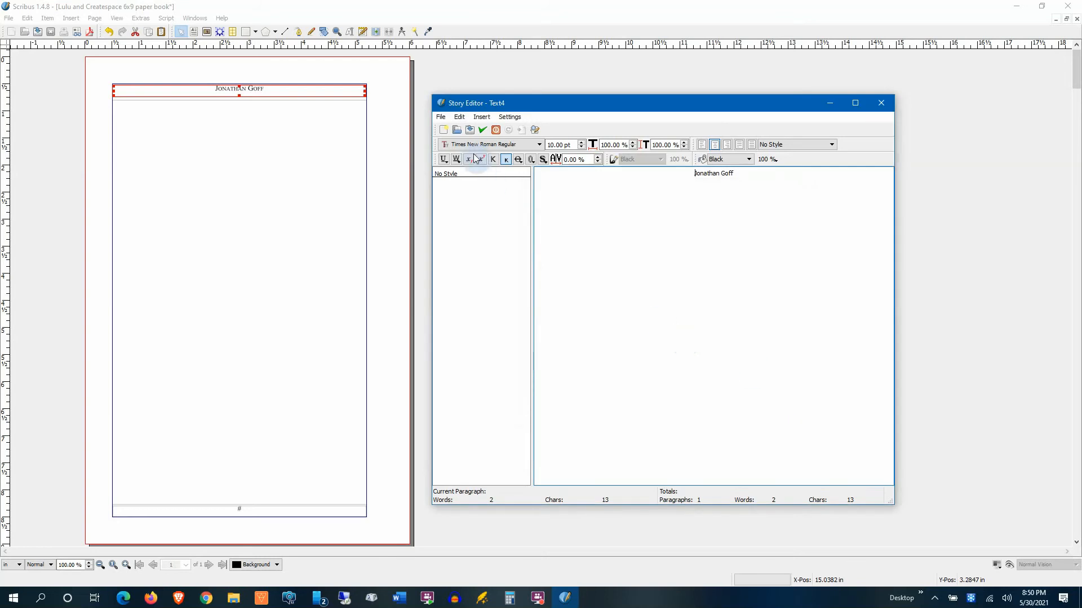
pyautogui.click(443, 130)
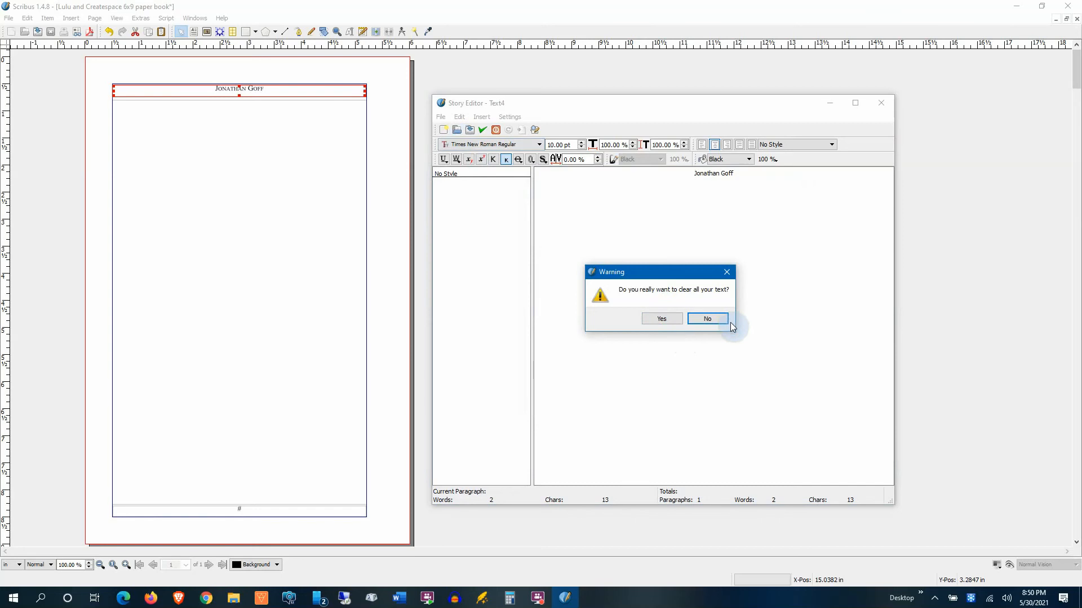
pyautogui.click(727, 272)
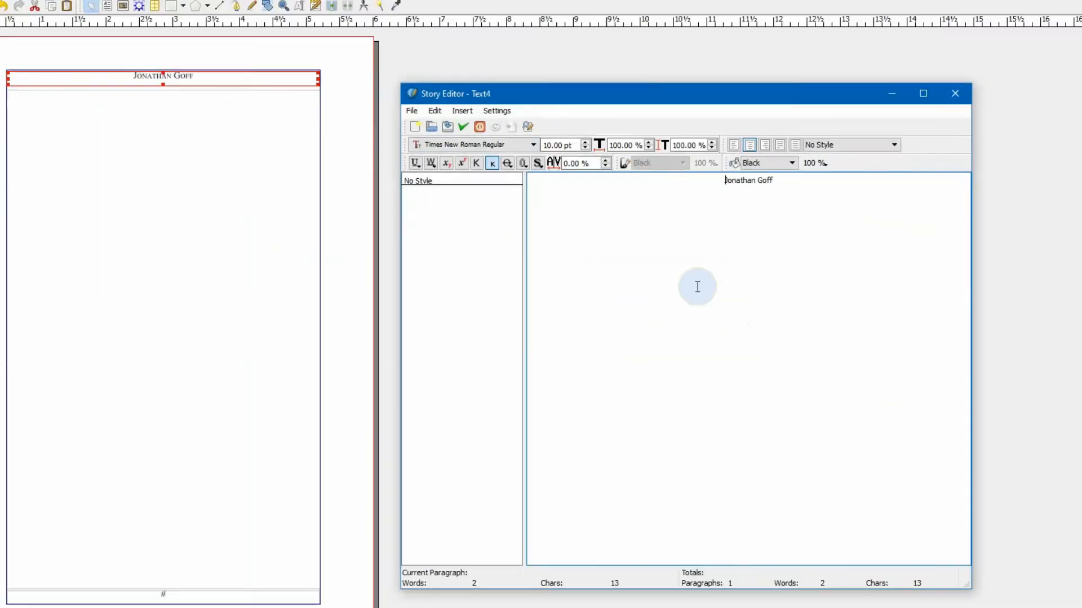
# Compare how the Story Editor handles the header and body frames by selecting each, and open and close the body frame's text.
pyautogui.click(192, 137)
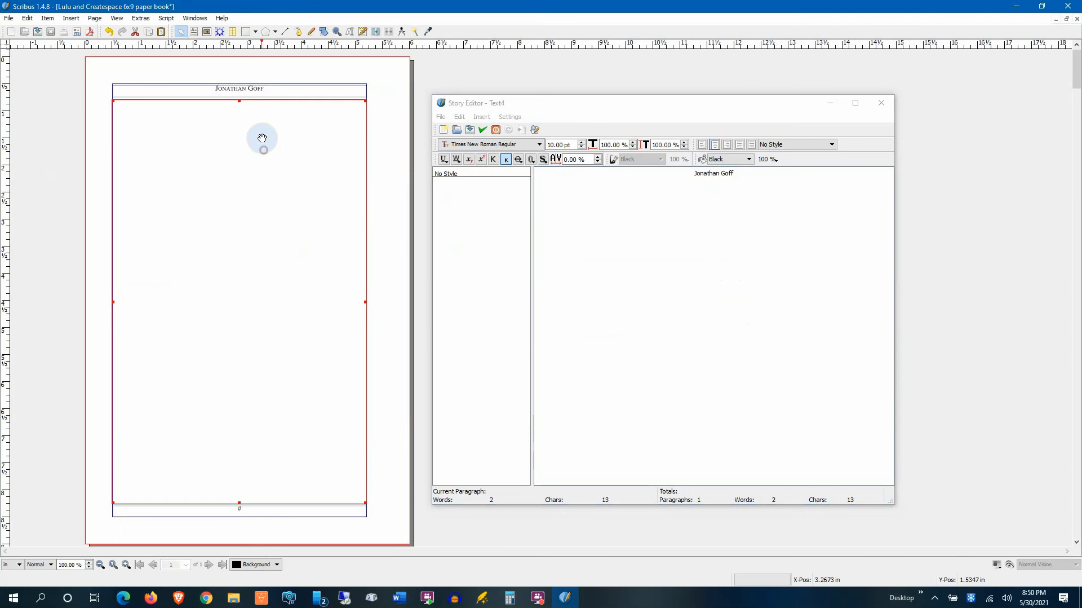
pyautogui.click(261, 89)
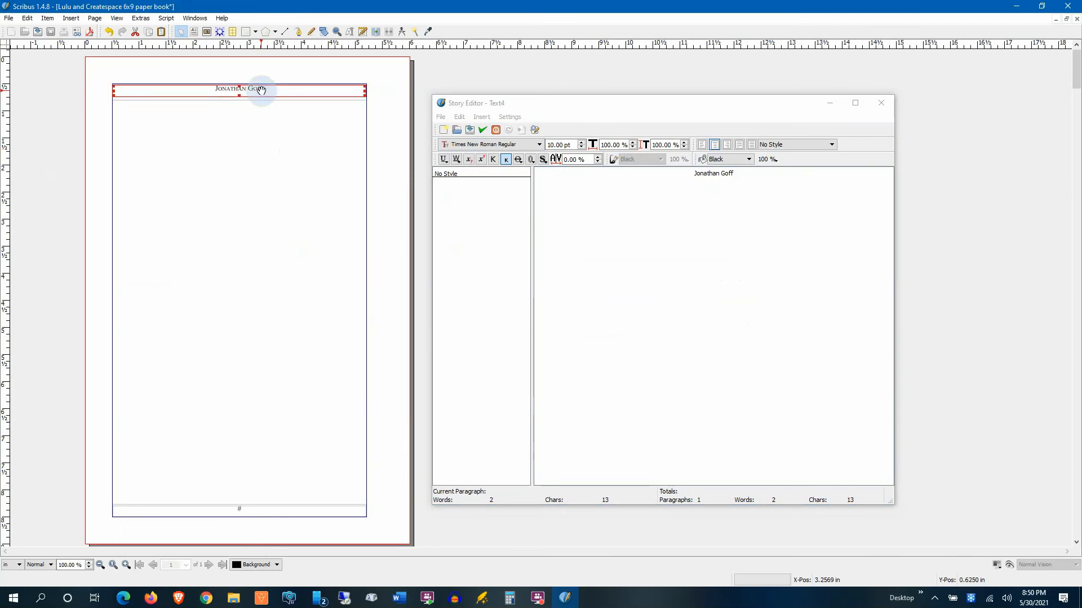
pyautogui.click(286, 141)
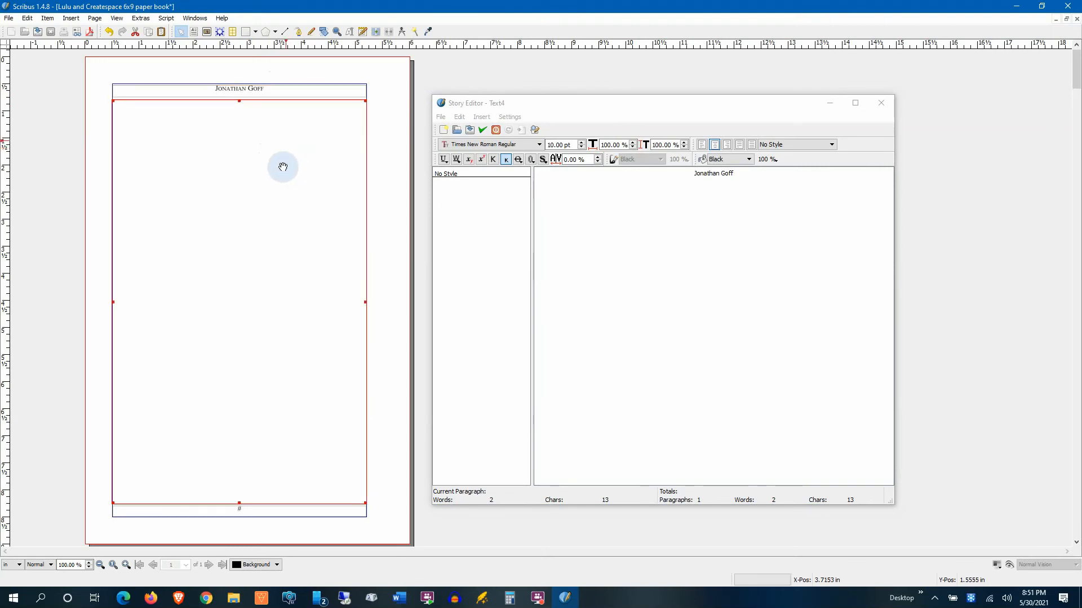
pyautogui.click(290, 92)
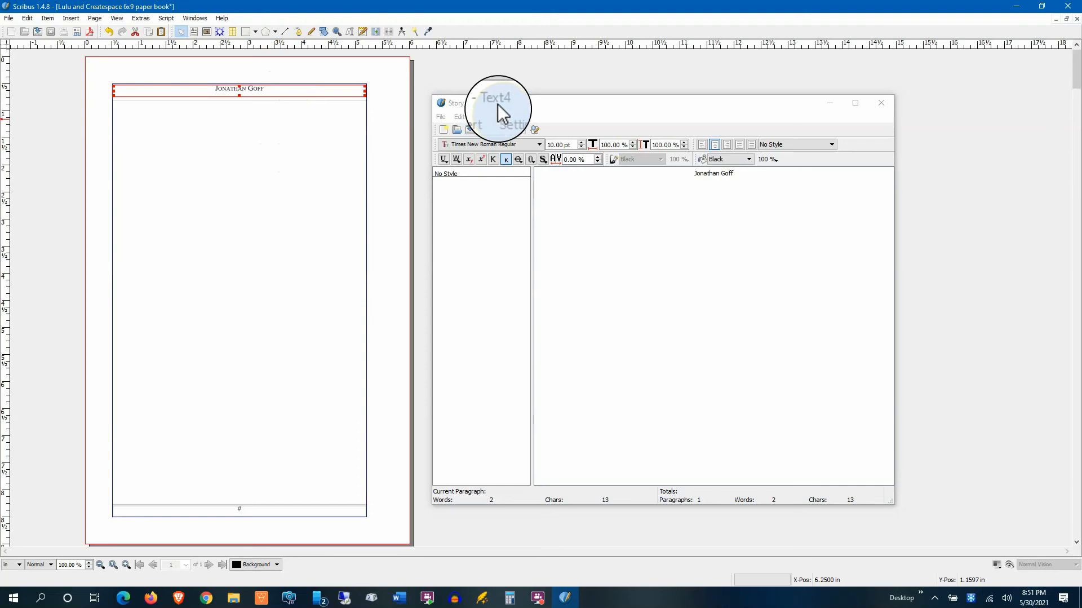
pyautogui.click(318, 143)
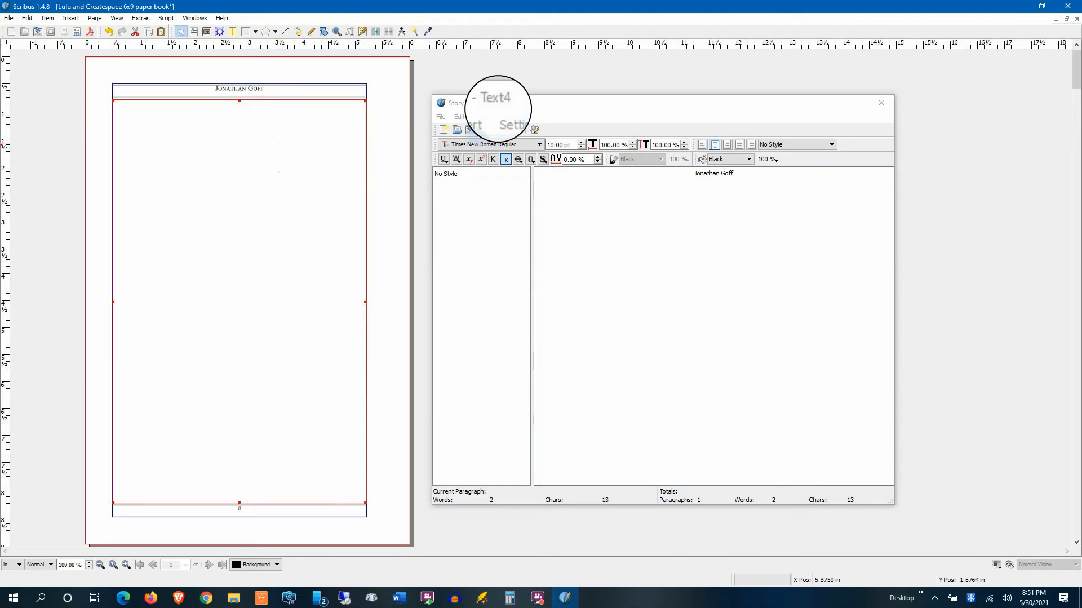
pyautogui.click(882, 103)
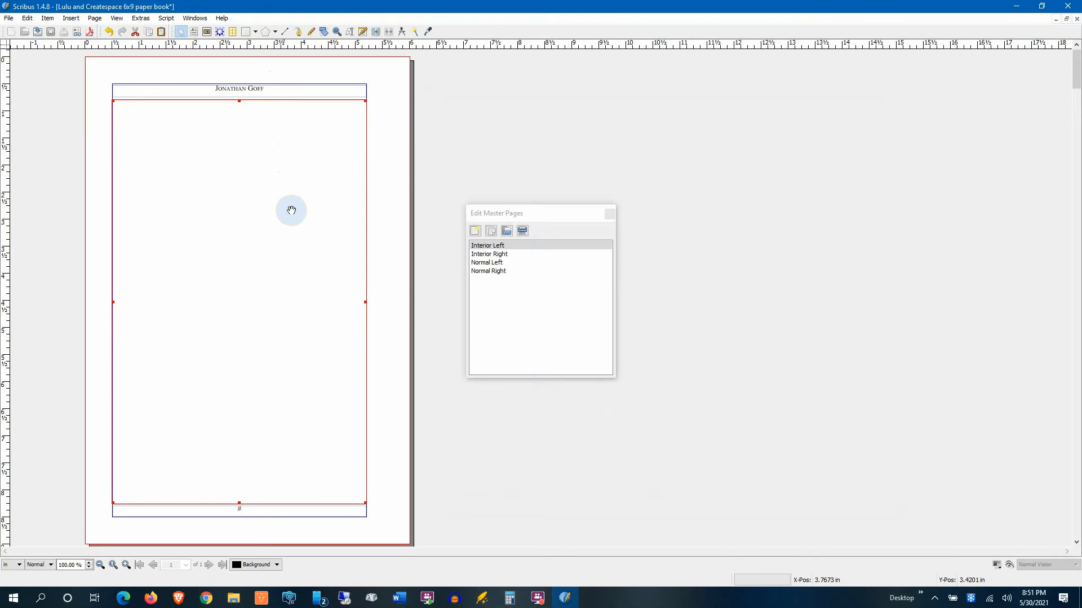
pyautogui.click(363, 34)
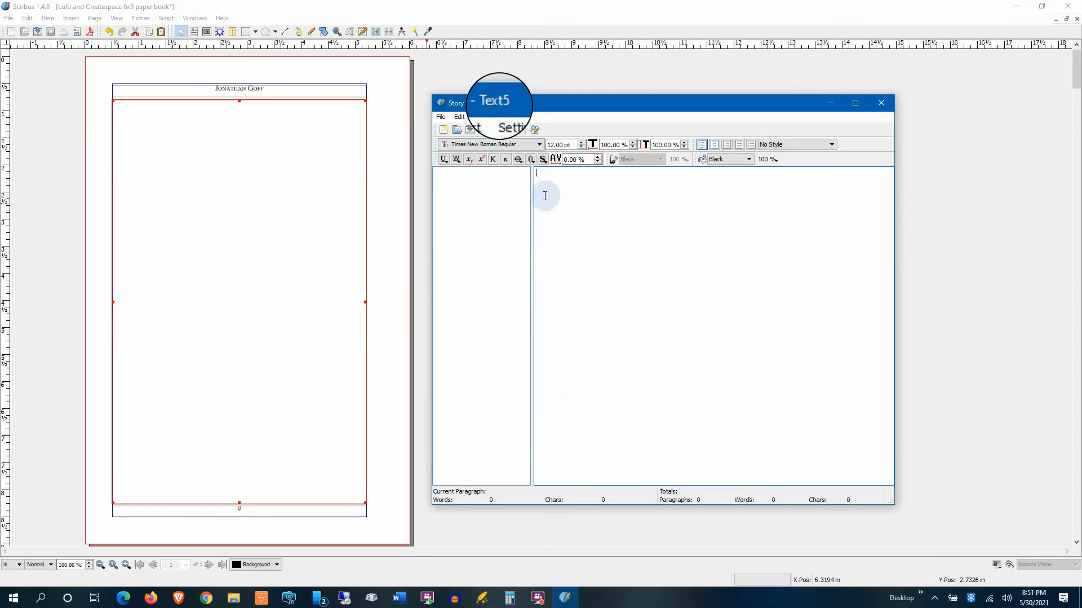
pyautogui.click(884, 110)
# Replace the header's author name with "Bob Ross" in the Story Editor and discard the edit by reloading the text from the frame.
pyautogui.click(300, 88)
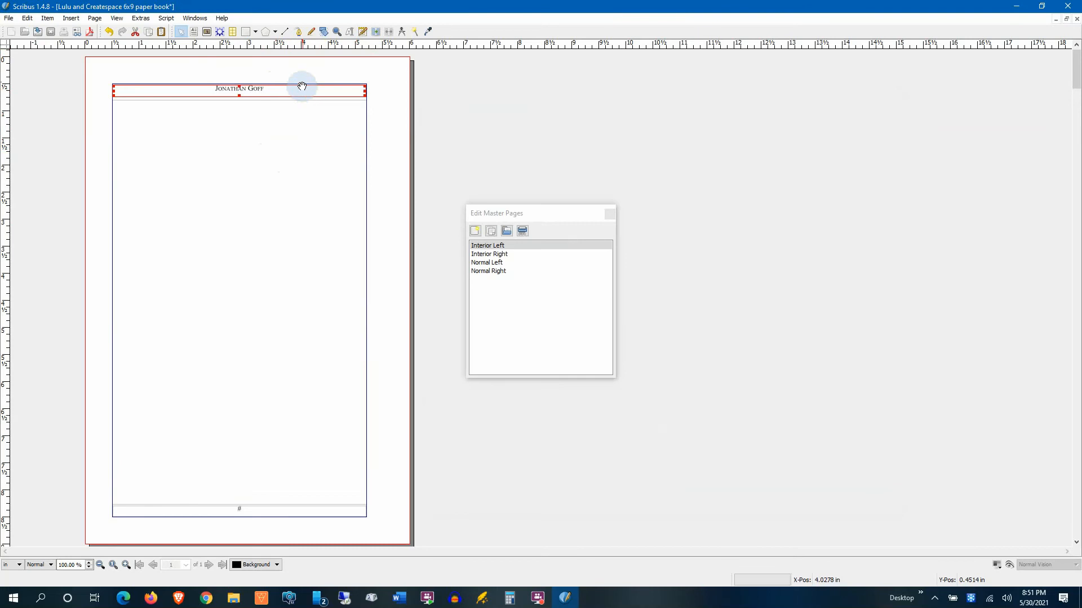
pyautogui.click(362, 32)
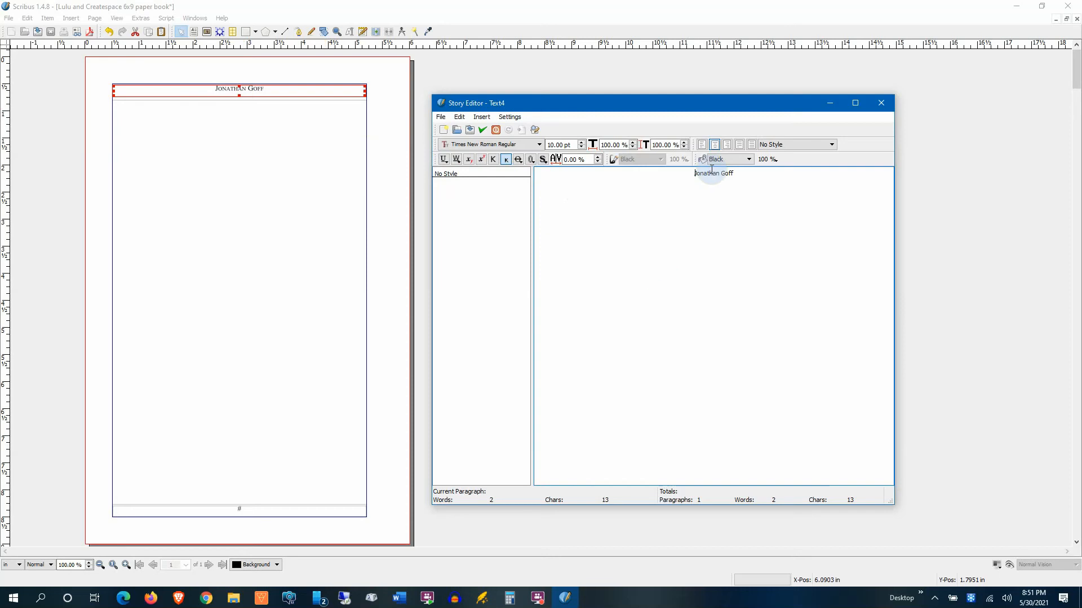
pyautogui.moveTo(695, 173); pyautogui.dragTo(746, 178)
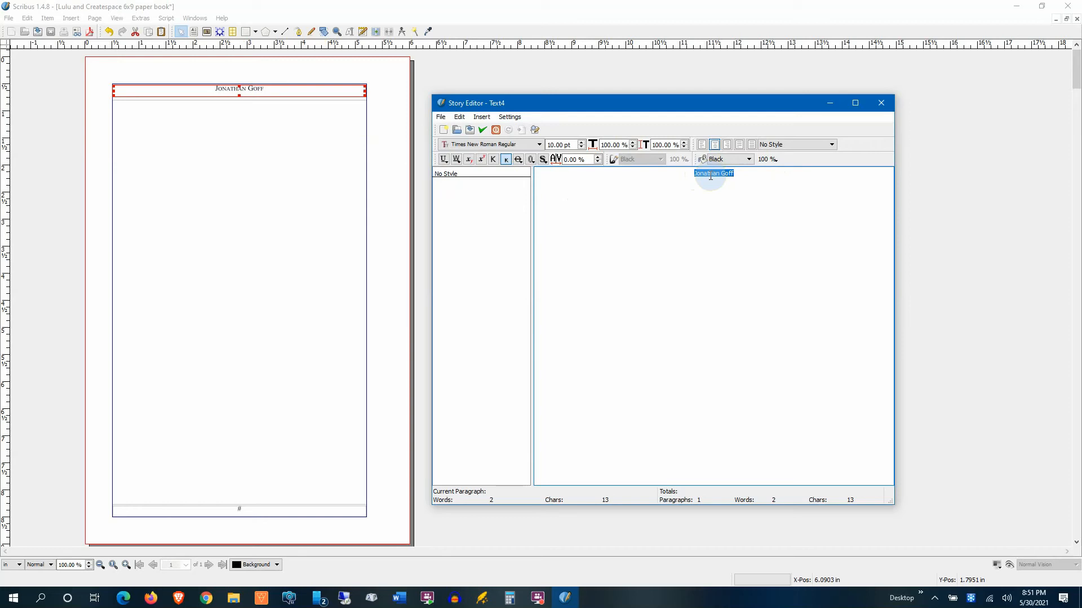
pyautogui.write('Bob Ross')
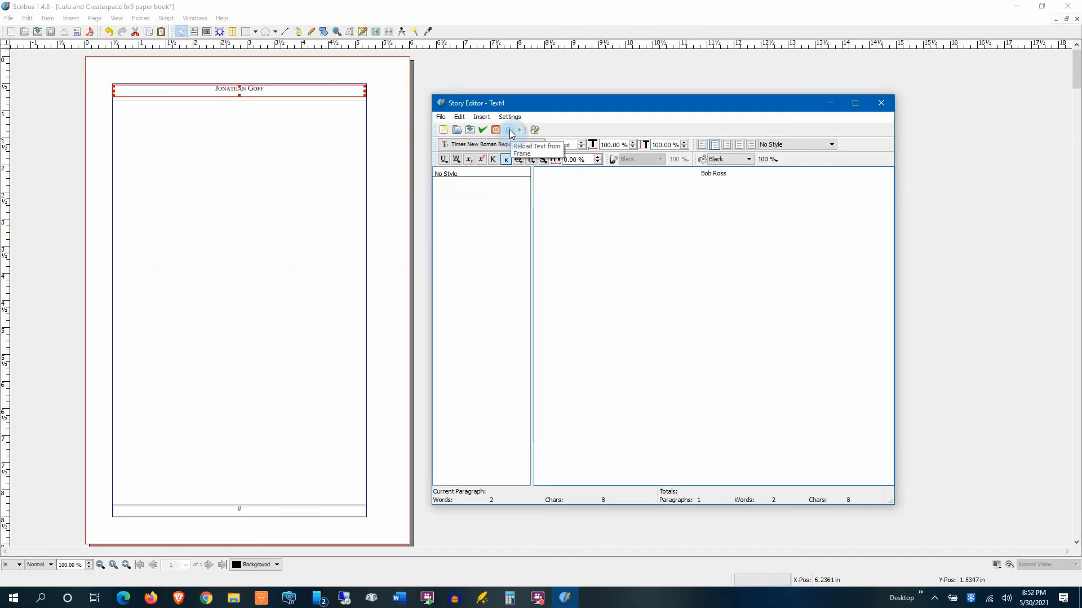
pyautogui.click(511, 131)
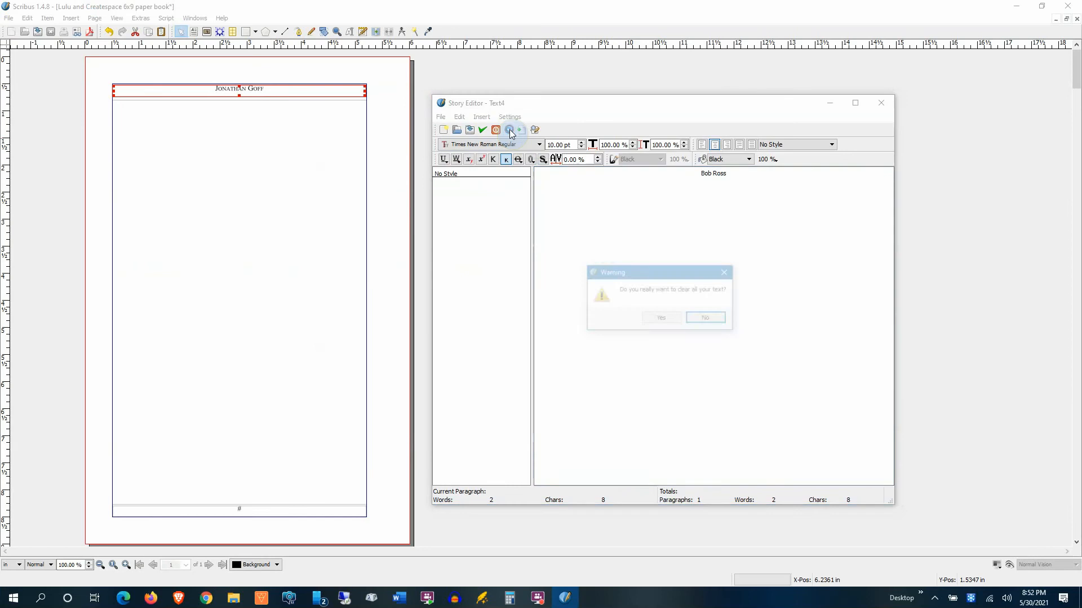
pyautogui.click(657, 319)
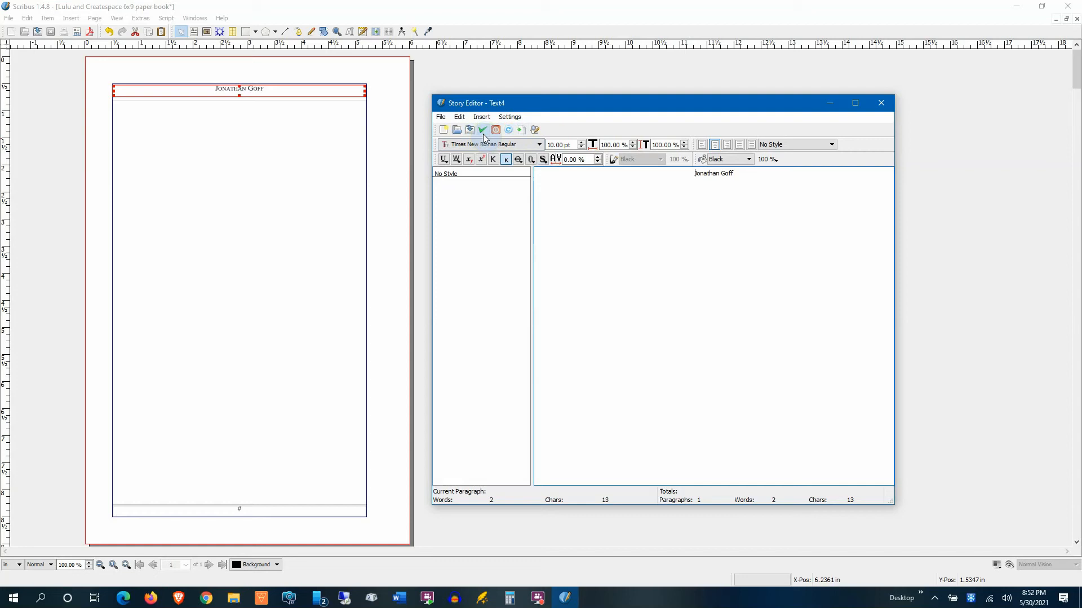
# Examine Search/Replace with Interior Paragraph Italic as the style to find and Default Paragraph Style as its replacement, and close the dialog.
pyautogui.click(537, 133)
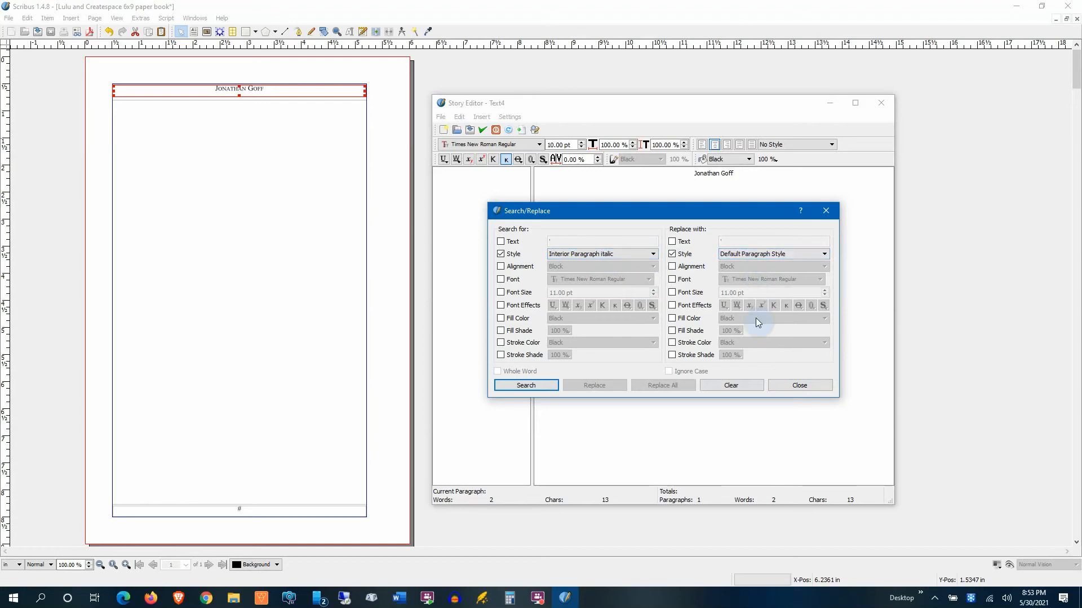
pyautogui.click(807, 386)
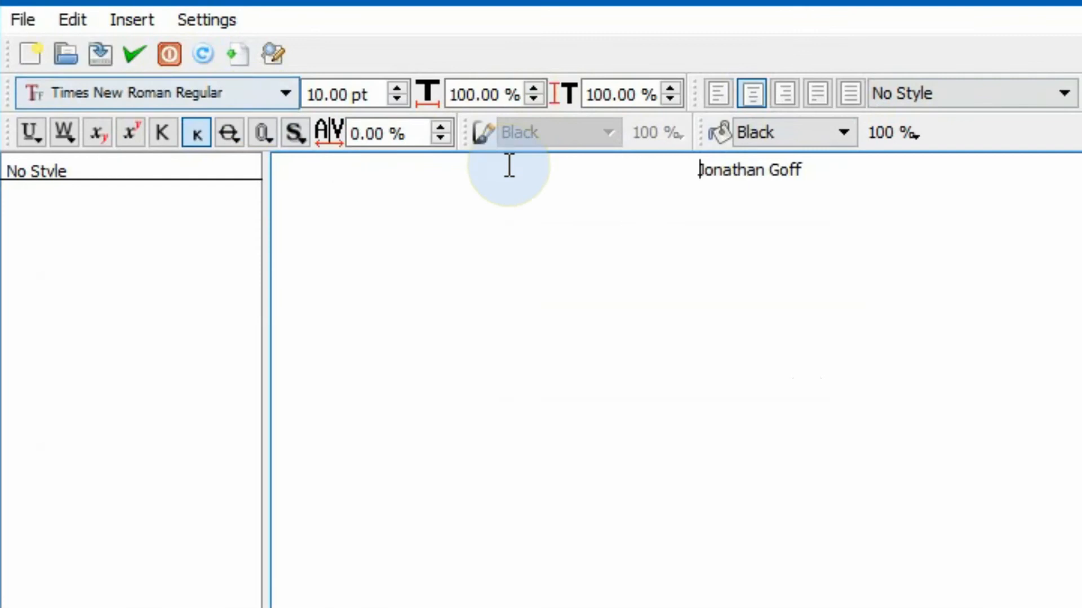
# Examine the fonts available for the header's author name, with and without the text selected, without choosing one.
pyautogui.click(220, 93)
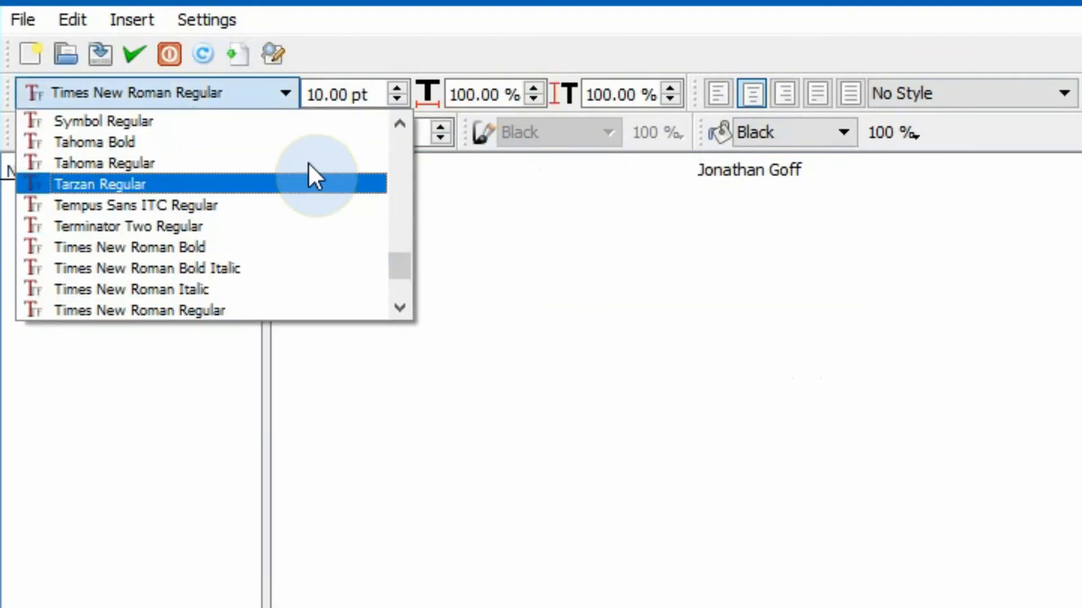
pyautogui.click(561, 213)
pyautogui.moveTo(651, 177); pyautogui.dragTo(824, 172)
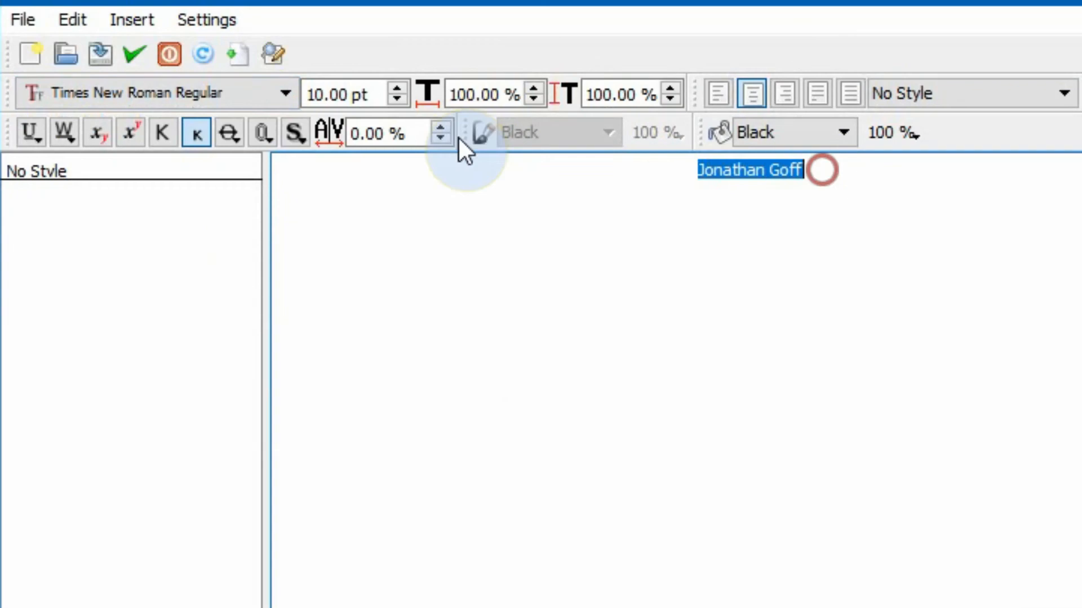
pyautogui.click(265, 85)
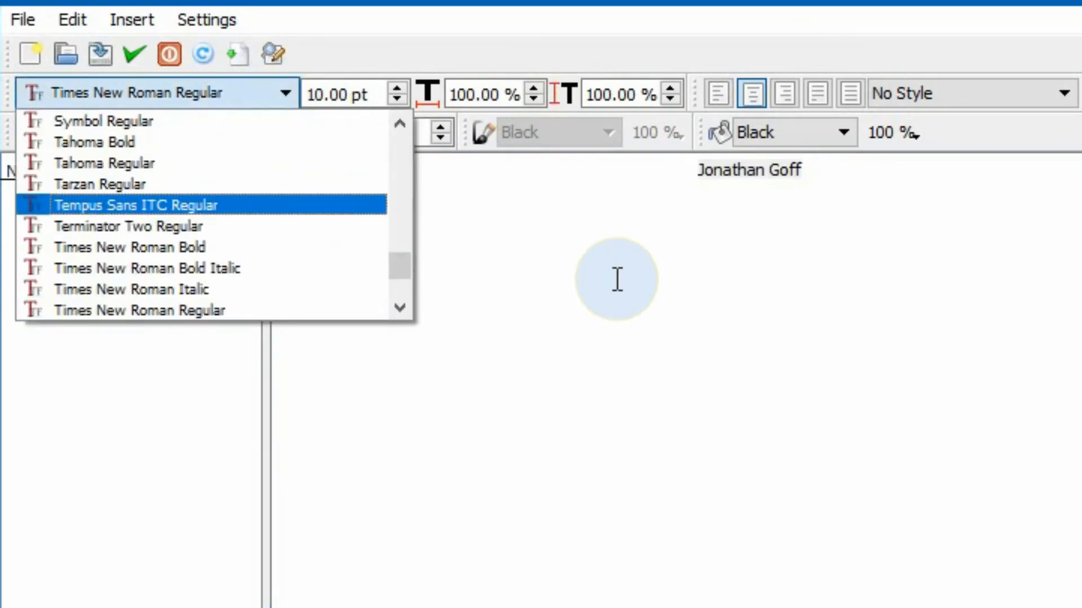
pyautogui.click(617, 279)
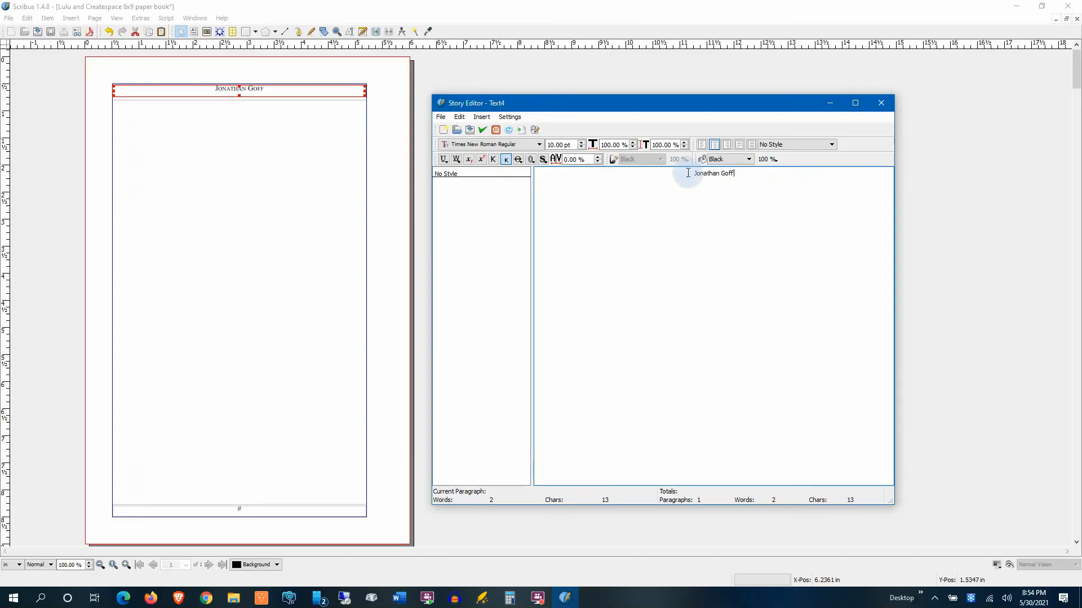
# Set the character width scaling of the author's surname to 200% and update the header frame.
pyautogui.moveTo(695, 170); pyautogui.dragTo(764, 171)
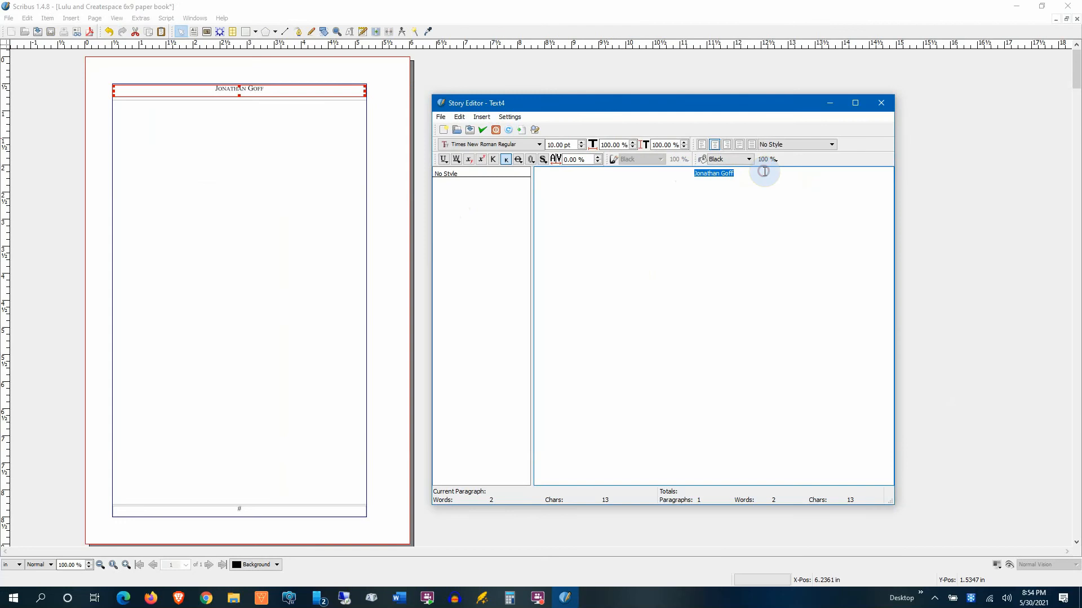
pyautogui.click(744, 170)
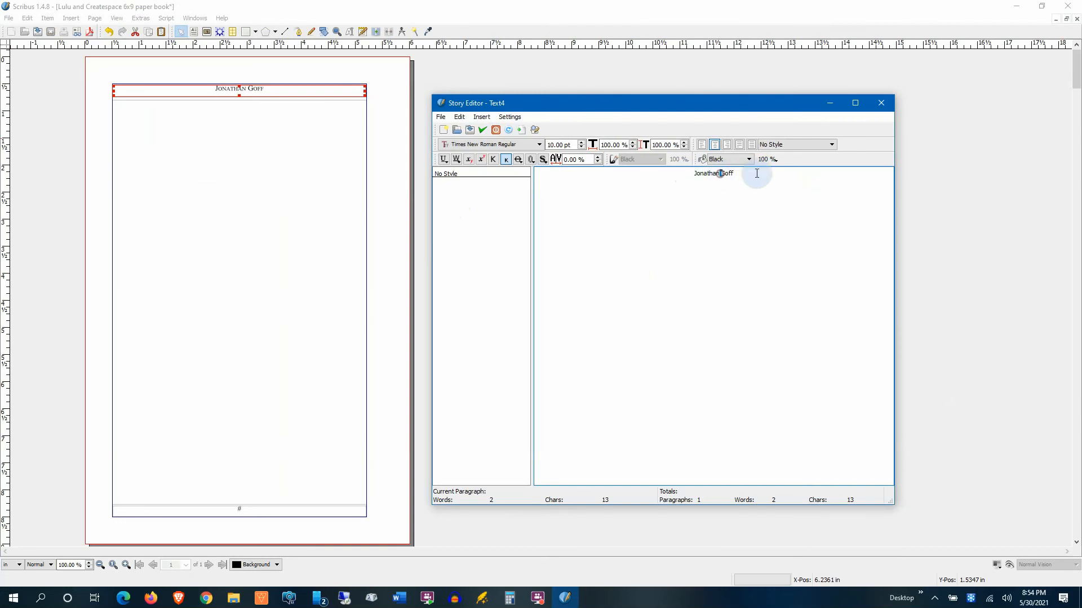
pyautogui.click(620, 145)
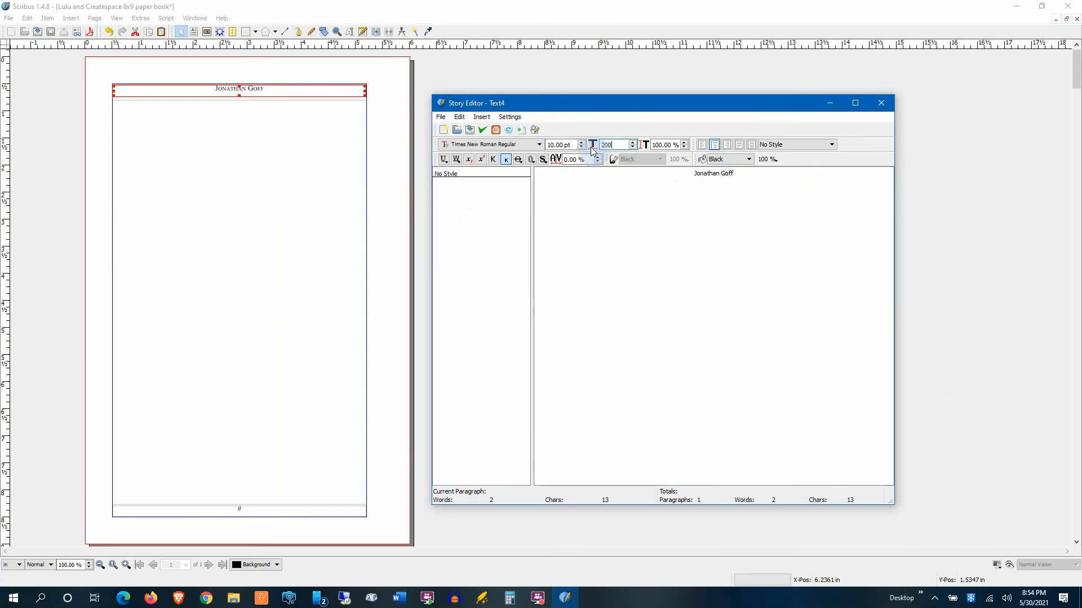
pyautogui.write('200')
pyautogui.press('Return')
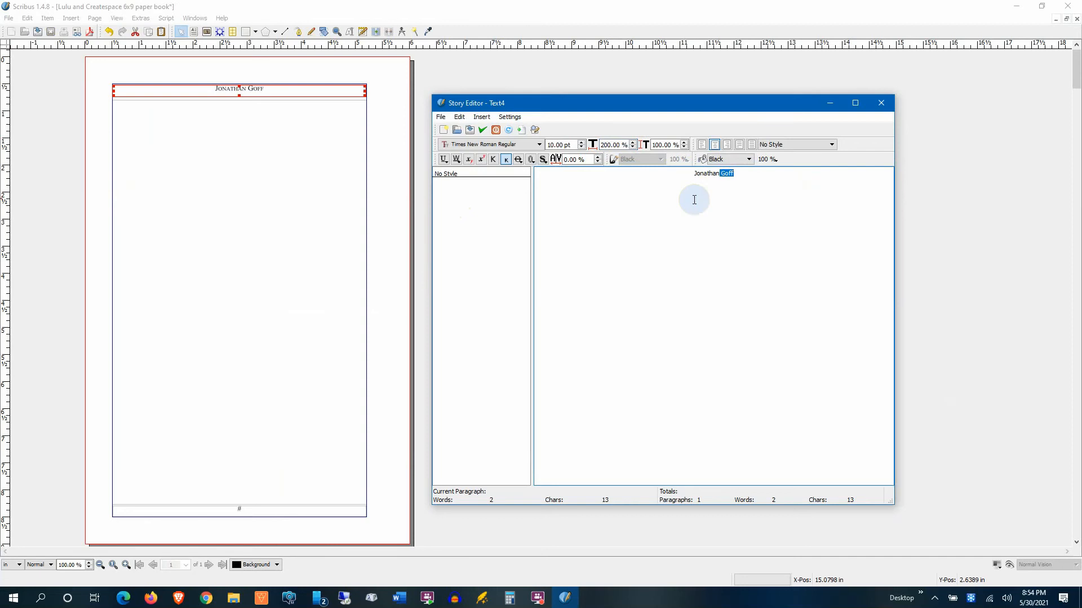
pyautogui.click(522, 132)
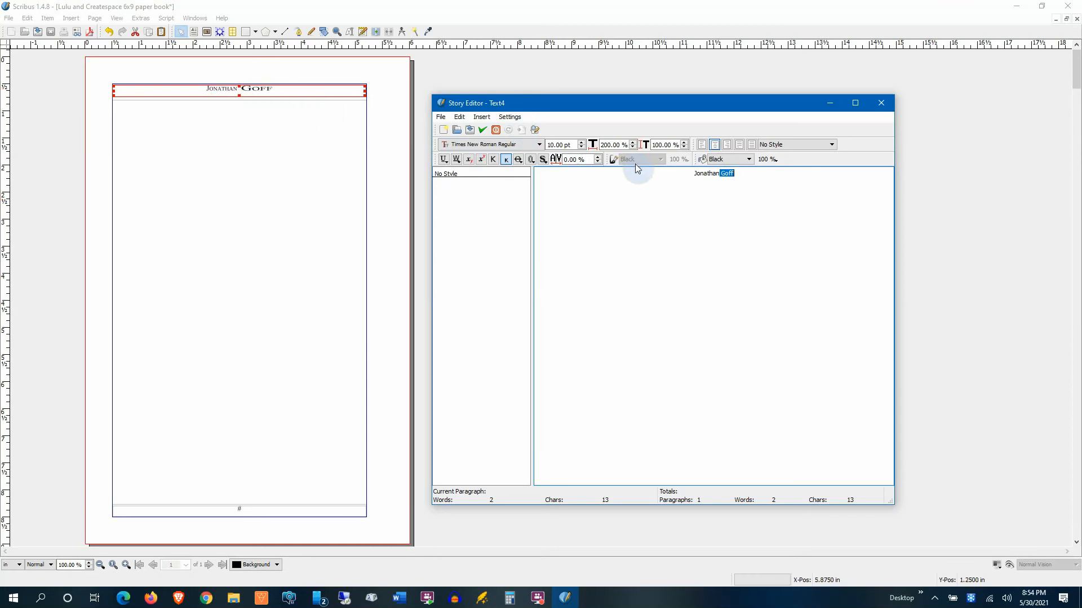
# Restore the author name's character width scaling to 100% and update the header frame.
pyautogui.click(709, 173)
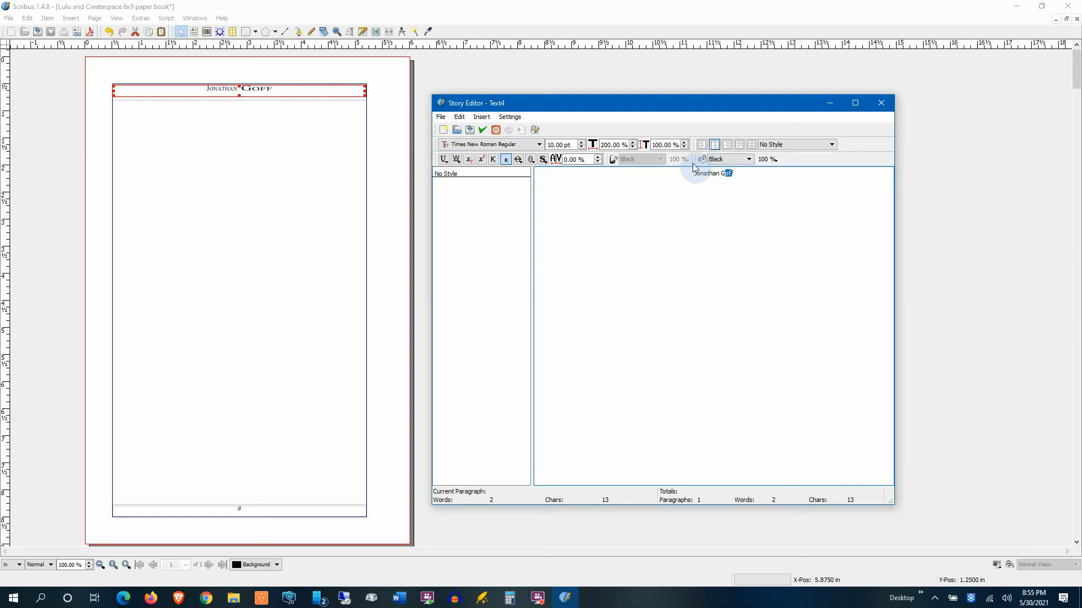
pyautogui.doubleClick(612, 146)
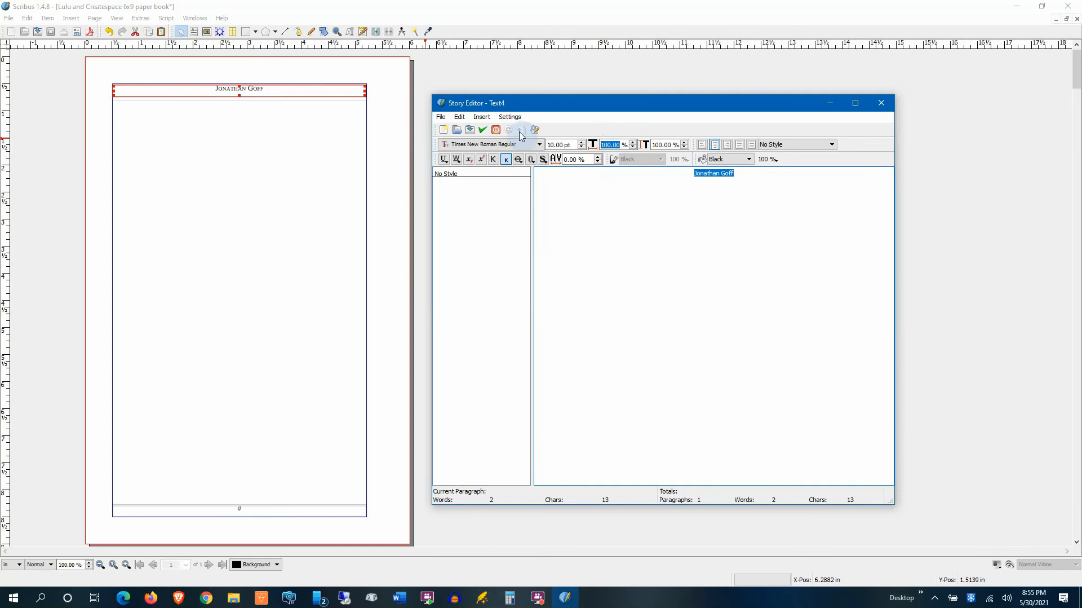
pyautogui.click(613, 230)
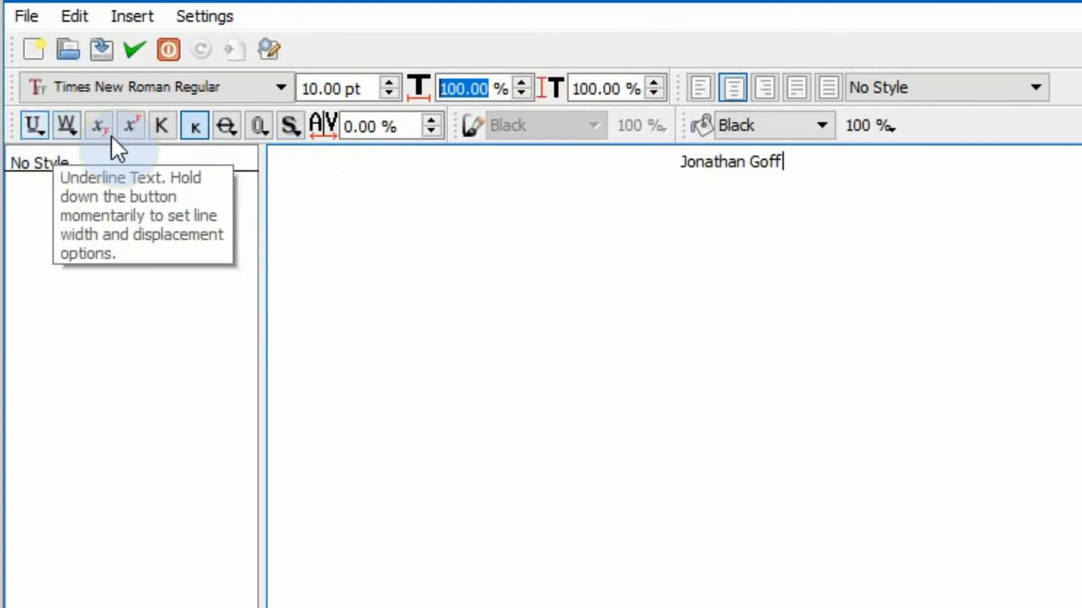
# Try full underlining on the author name and update the frame, and do the same with words-only underlining.
pyautogui.moveTo(791, 179); pyautogui.dragTo(648, 164)
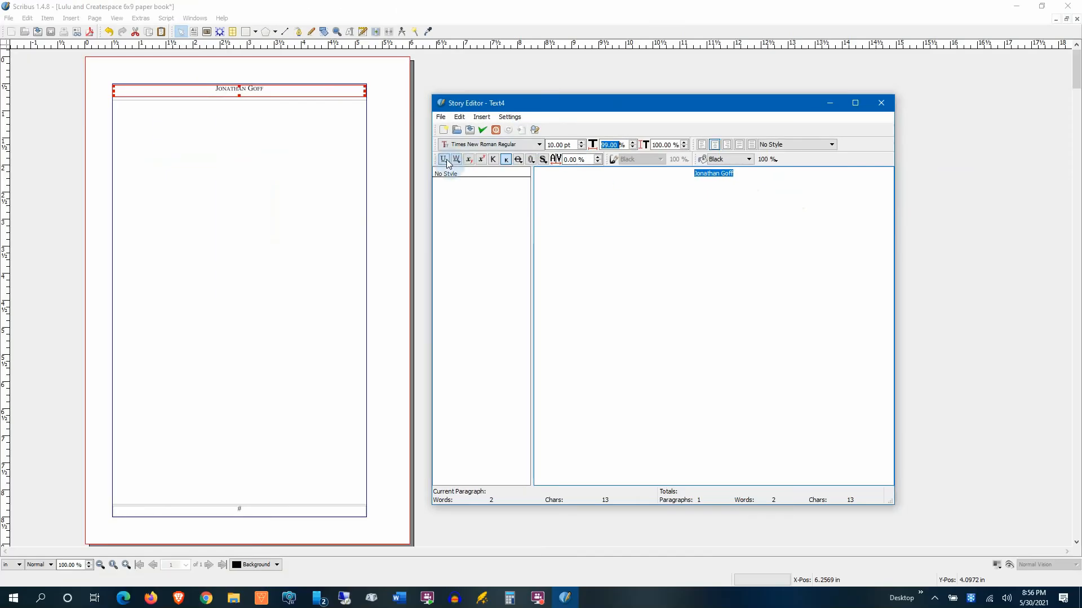
pyautogui.click(448, 163)
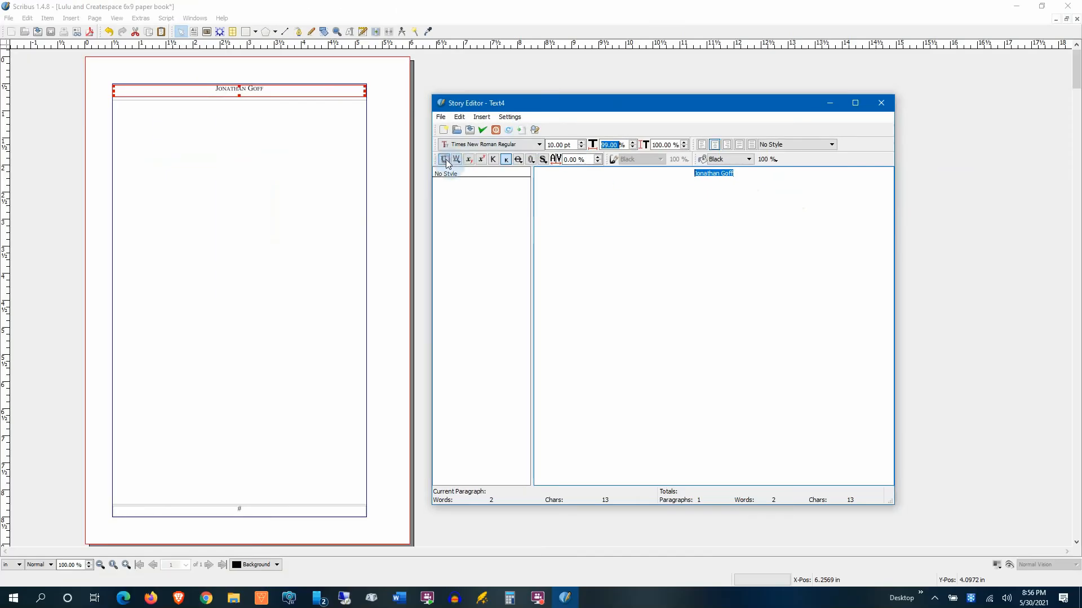
pyautogui.click(520, 130)
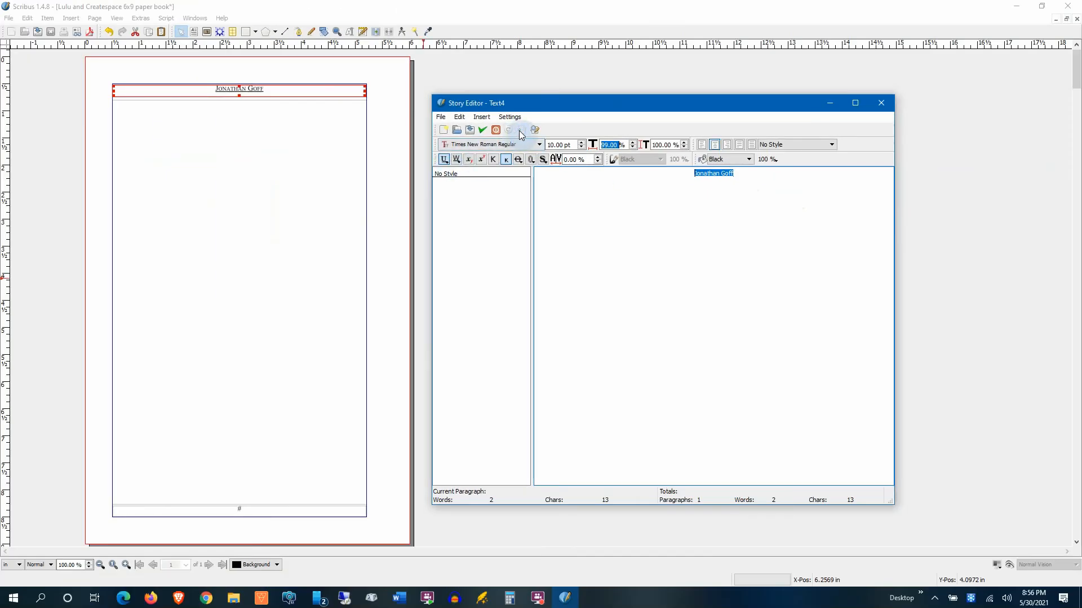
pyautogui.click(458, 161)
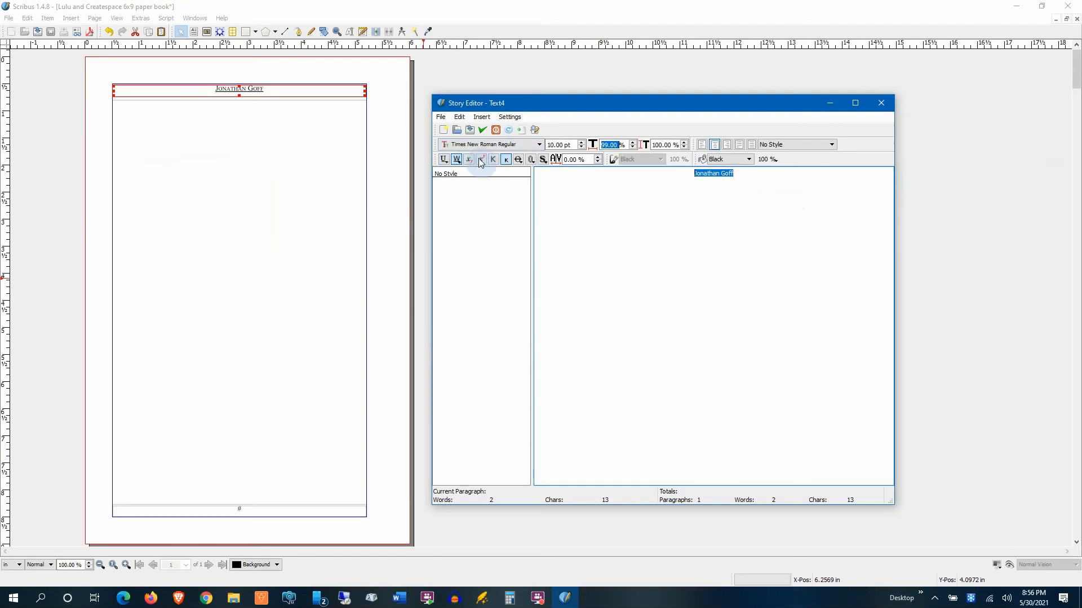
pyautogui.click(522, 130)
# Format the author name in all caps at 9 pt and update the header frame.
pyautogui.click(495, 157)
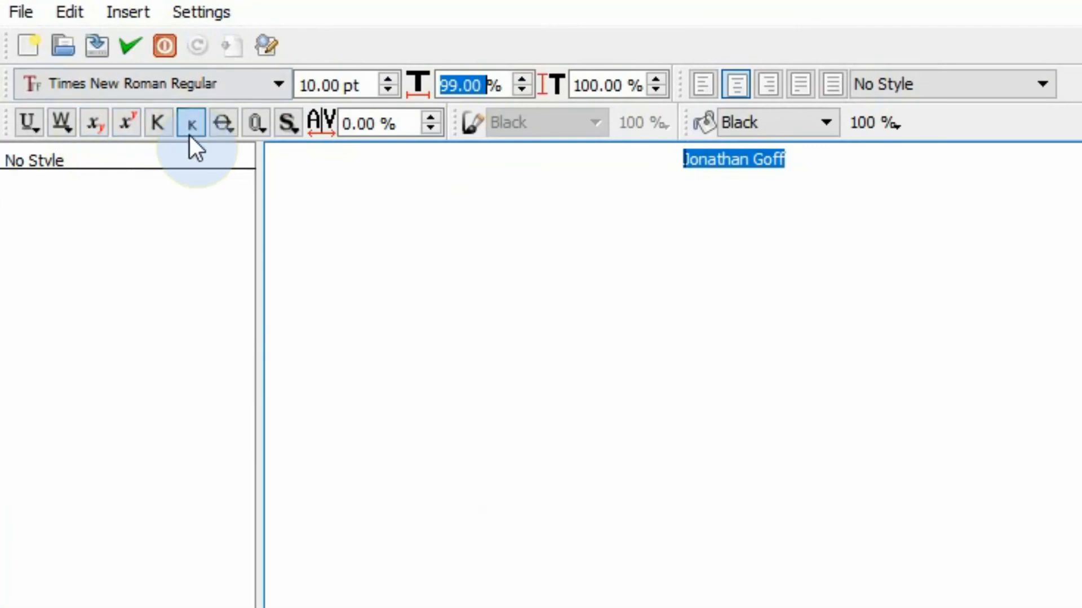
pyautogui.click(165, 126)
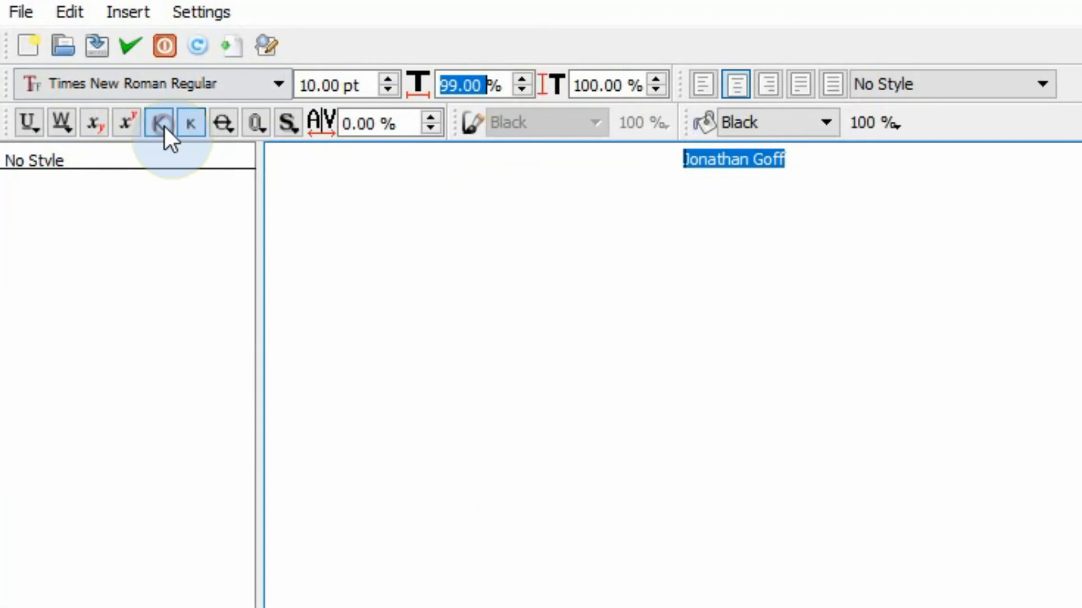
pyautogui.click(393, 93)
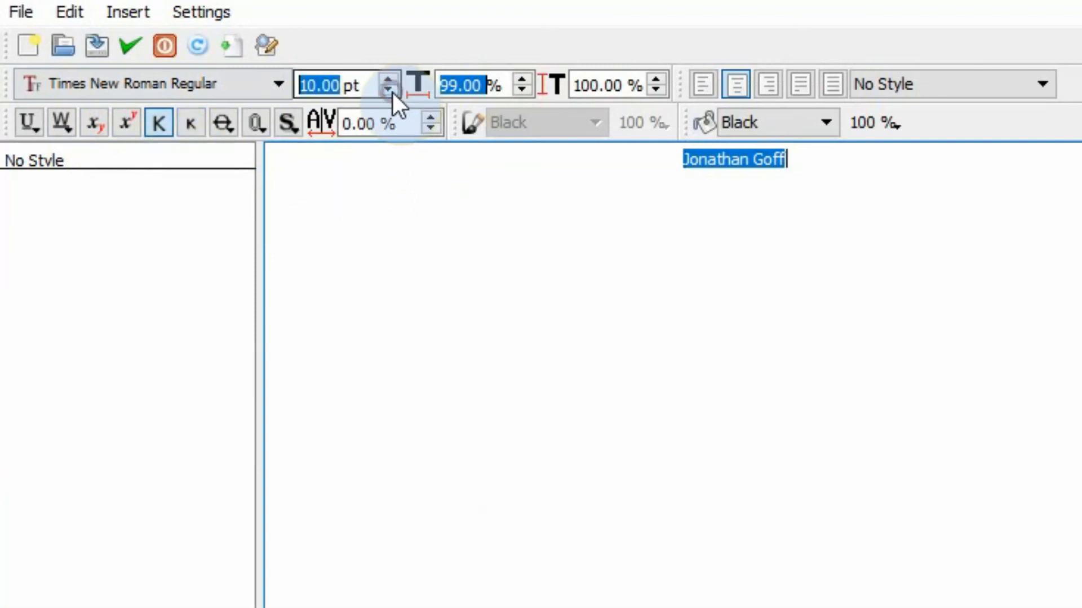
pyautogui.click(393, 92)
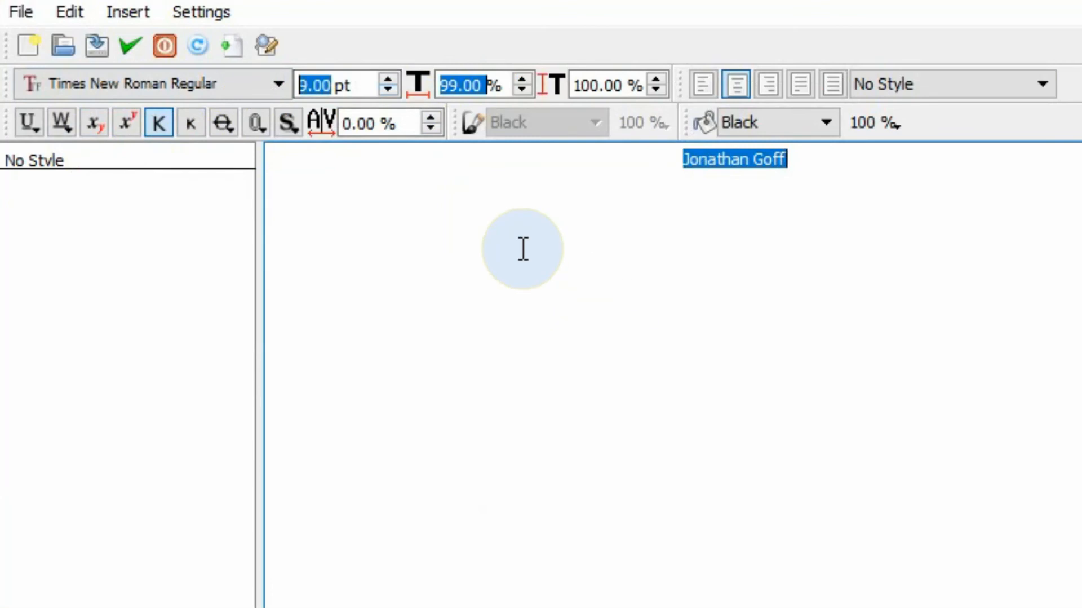
pyautogui.click(237, 43)
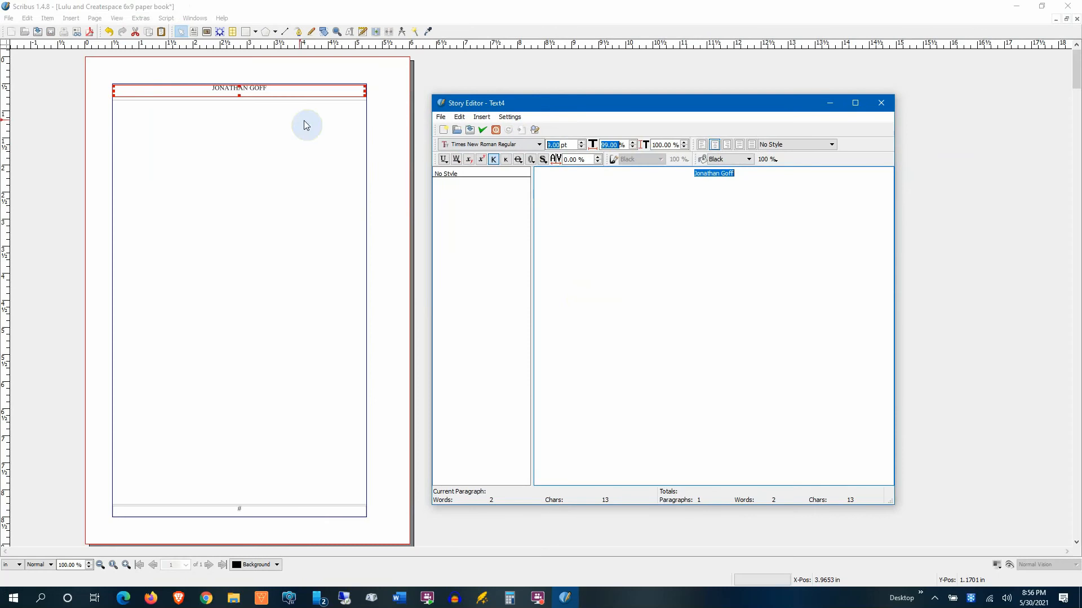
# Left-align the author name, update the header frame, and close the Story Editor.
pyautogui.click(703, 146)
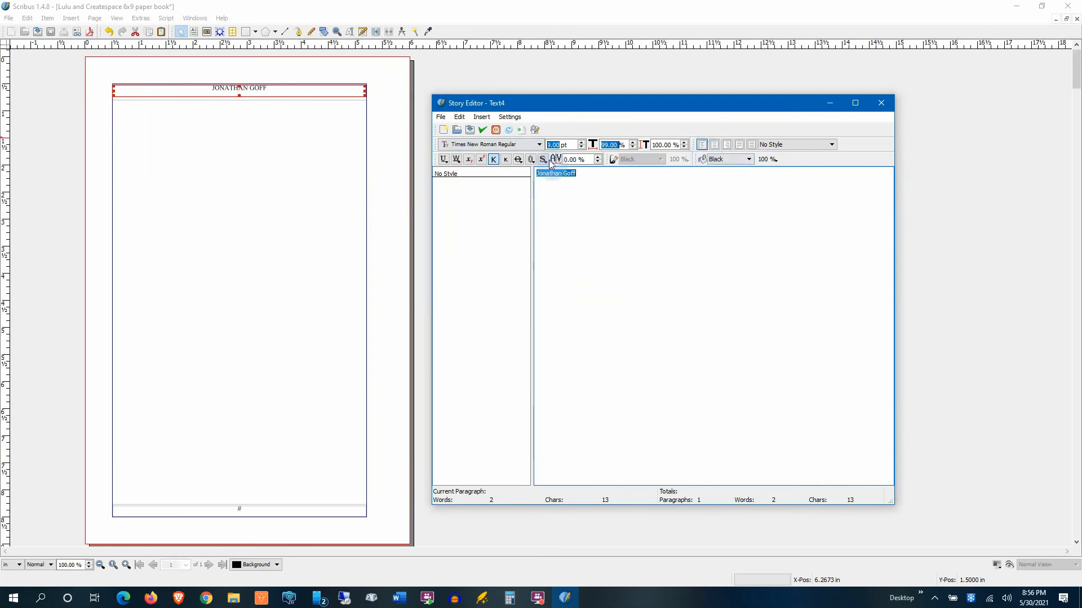
pyautogui.click(520, 131)
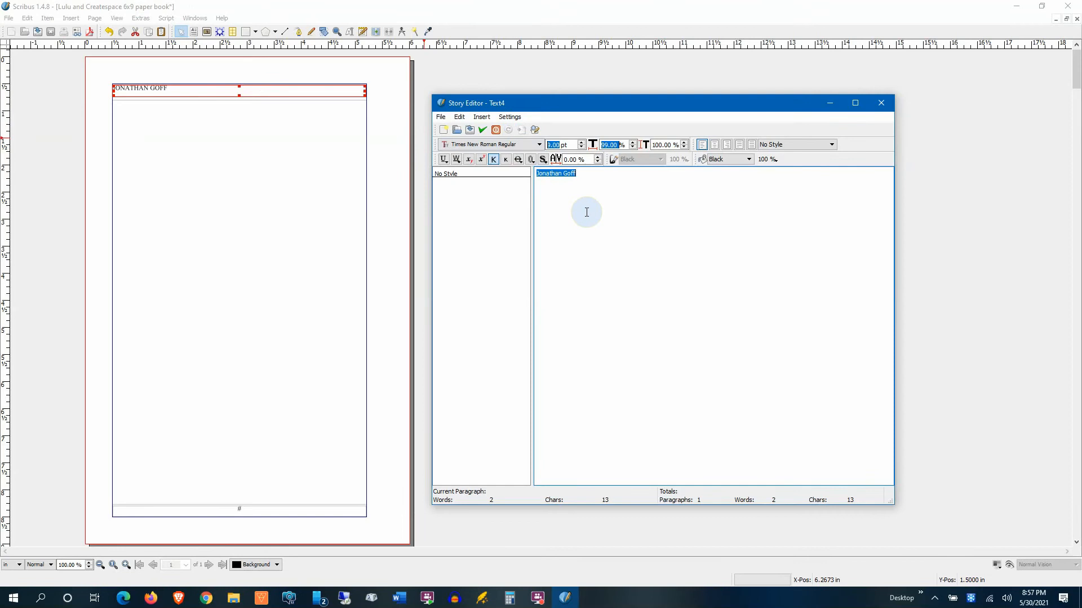
pyautogui.click(881, 102)
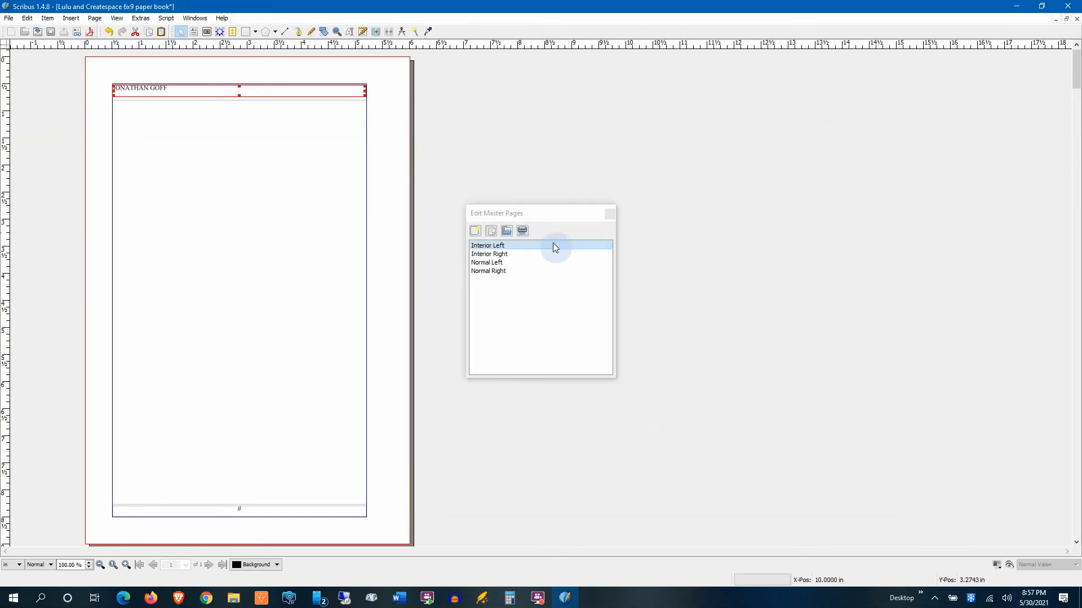
# On the Interior Right master page, format the header title "The Rune that Binds" in all caps at 9 pt in the Story Editor.
pyautogui.click(537, 254)
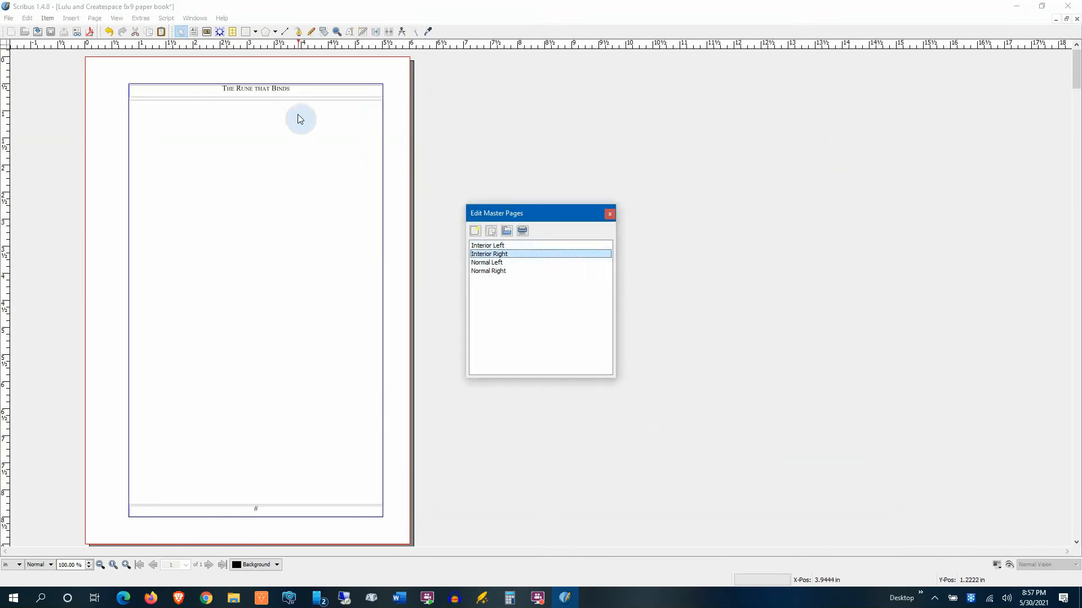
pyautogui.click(292, 95)
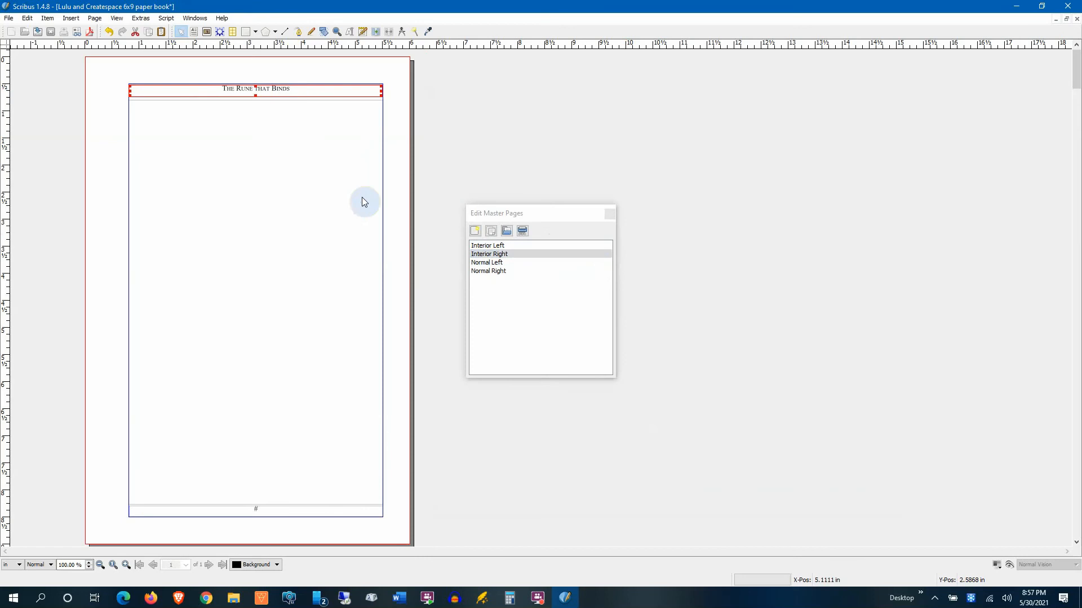
pyautogui.click(363, 32)
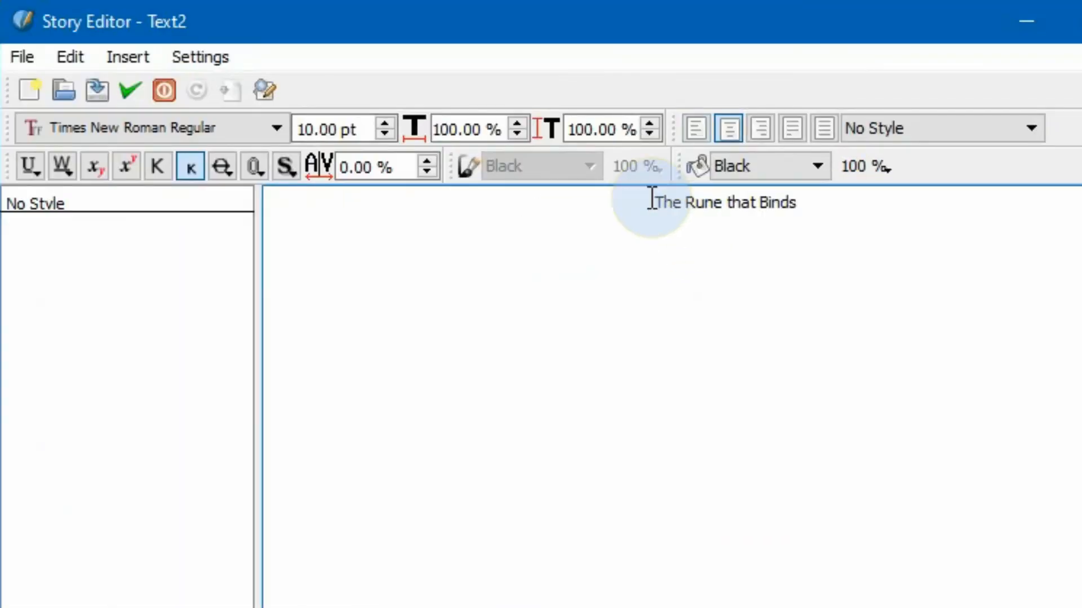
pyautogui.moveTo(652, 201); pyautogui.dragTo(863, 201)
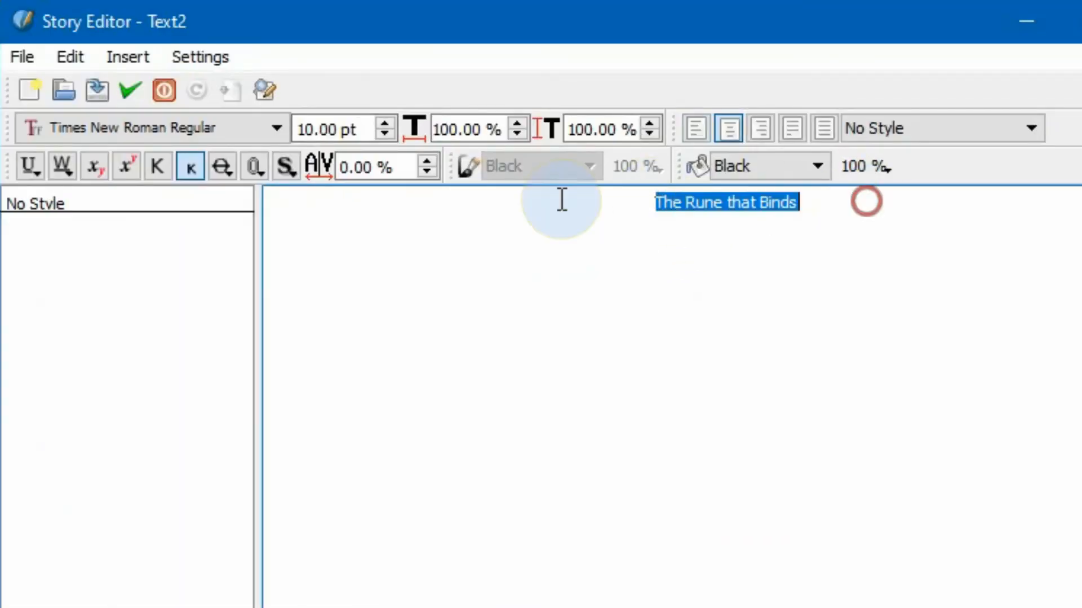
pyautogui.click(158, 166)
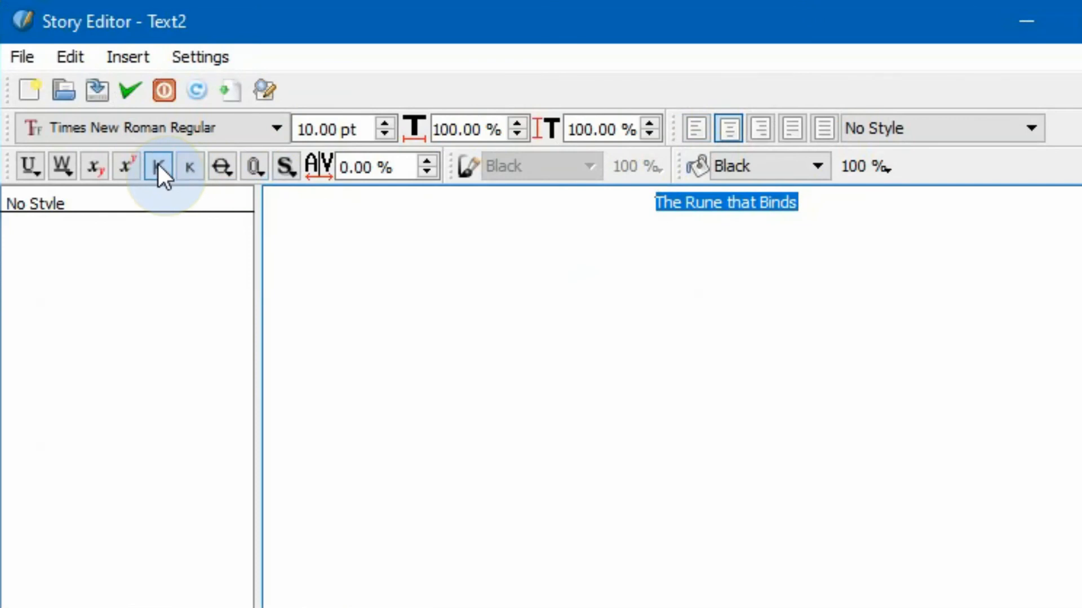
pyautogui.click(384, 137)
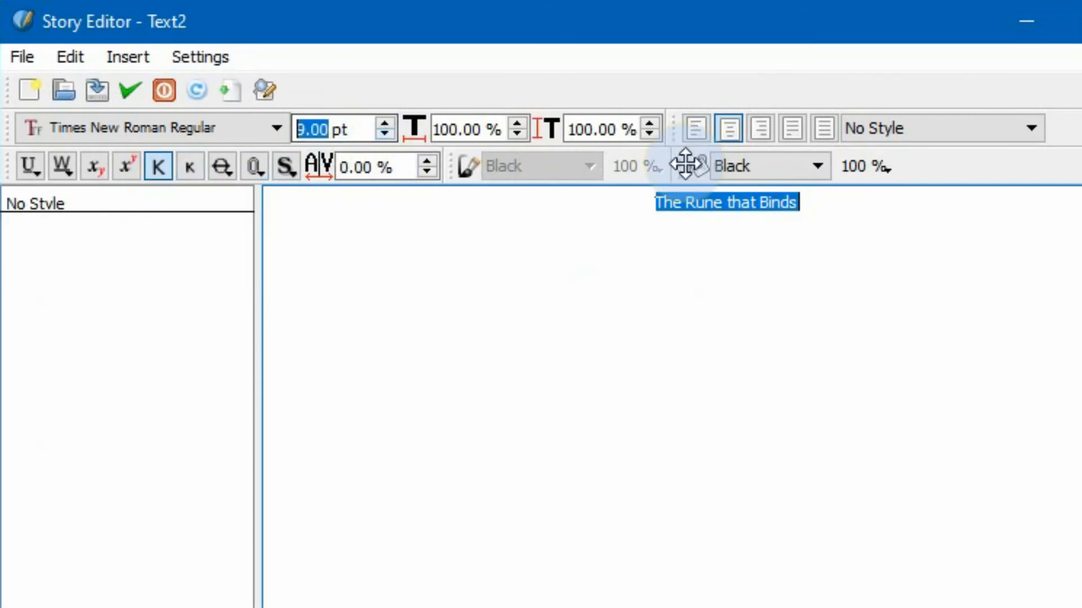
# Right-align the book title, update its header frame, and close the Story Editor.
pyautogui.click(756, 130)
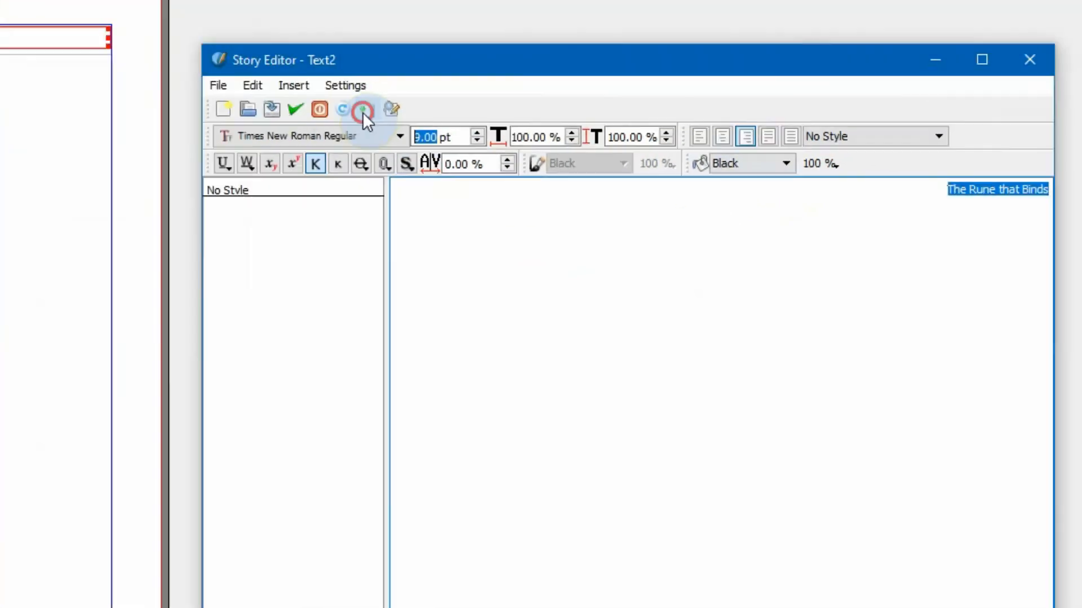
pyautogui.click(231, 90)
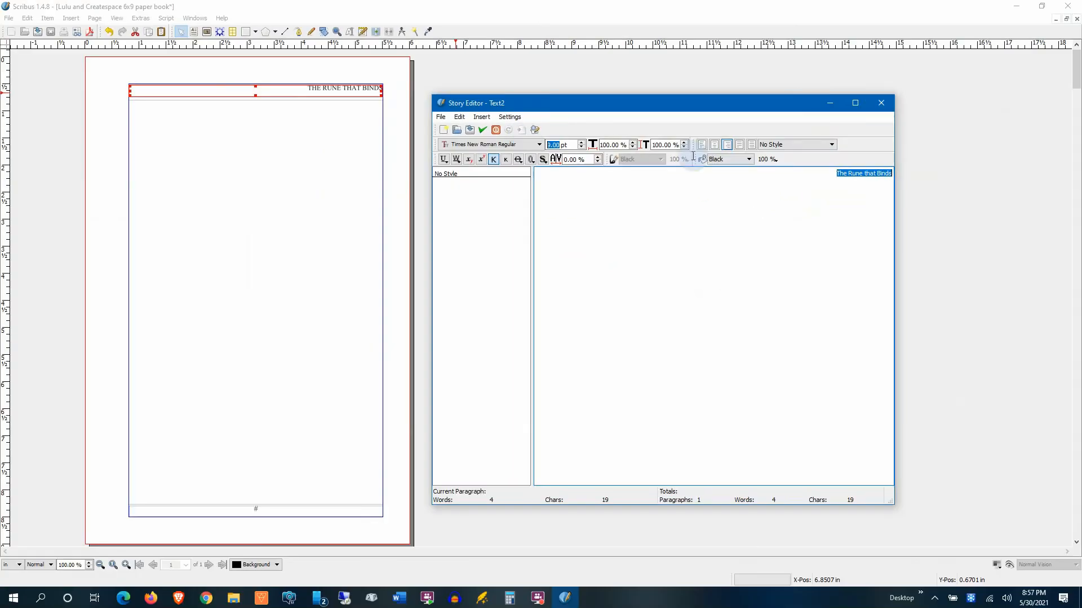
pyautogui.click(881, 103)
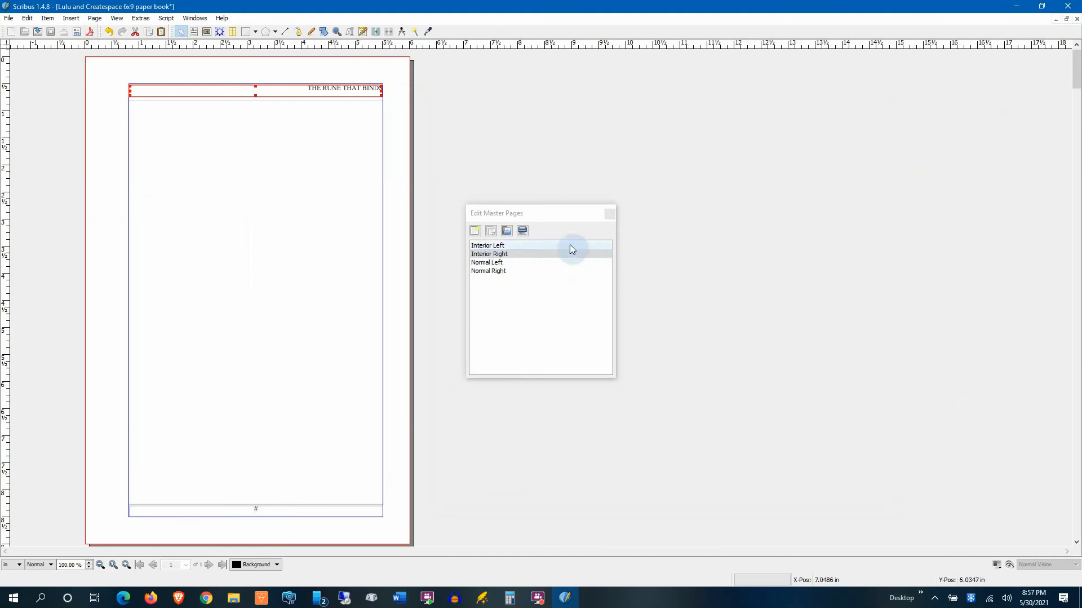
# Finish editing the master pages and return to the document's page spreads.
pyautogui.click(610, 218)
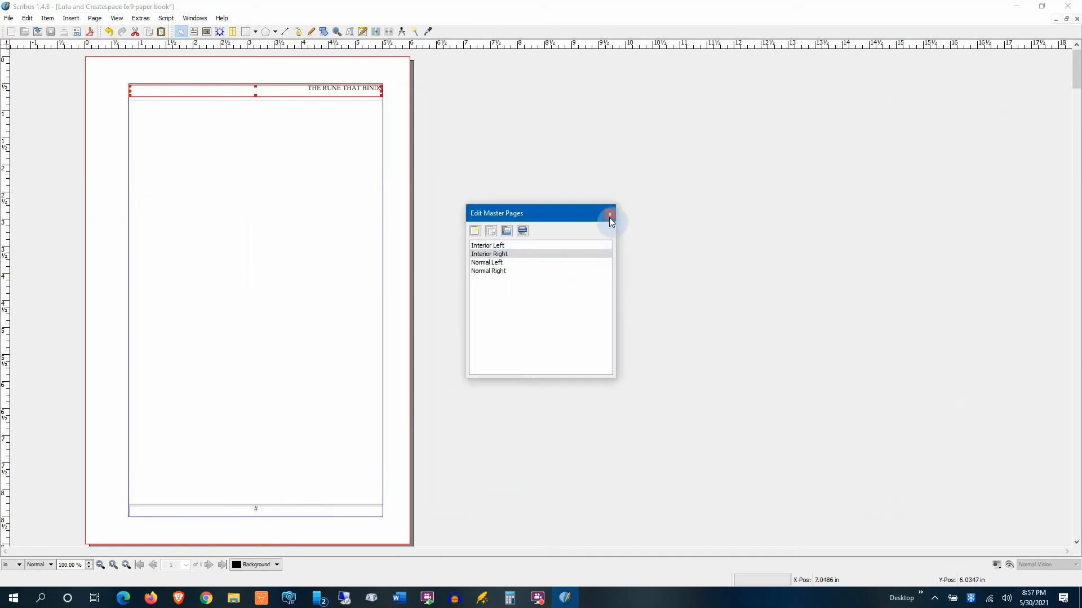
pyautogui.click(609, 215)
pyautogui.scroll(5, 784, 345)
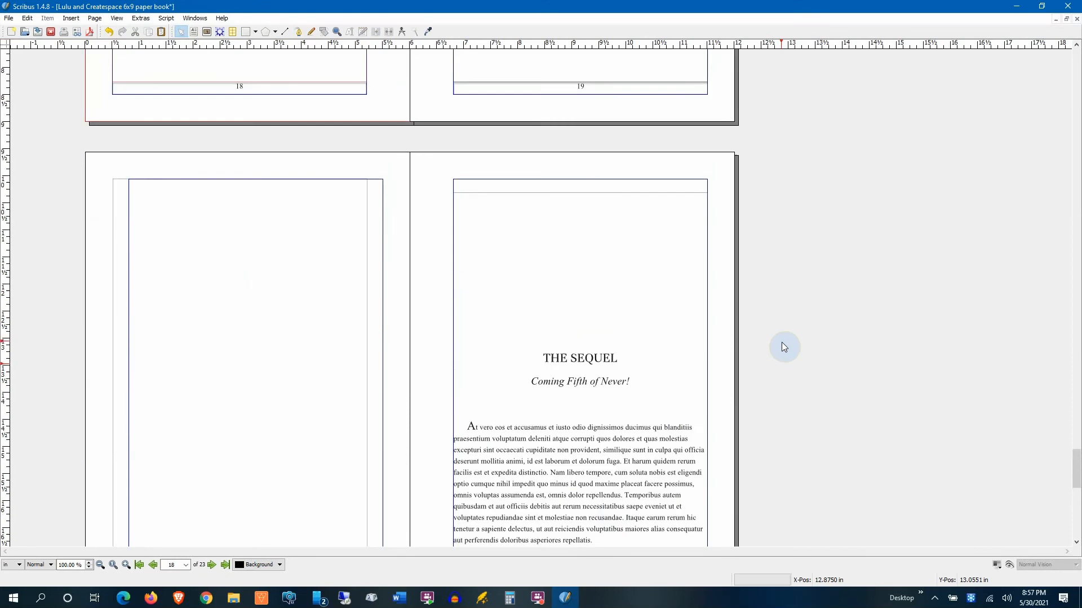
# Look through the page spreads between the sequel page and the front matter to check the restyled headers.
pyautogui.scroll(10, 784, 347)
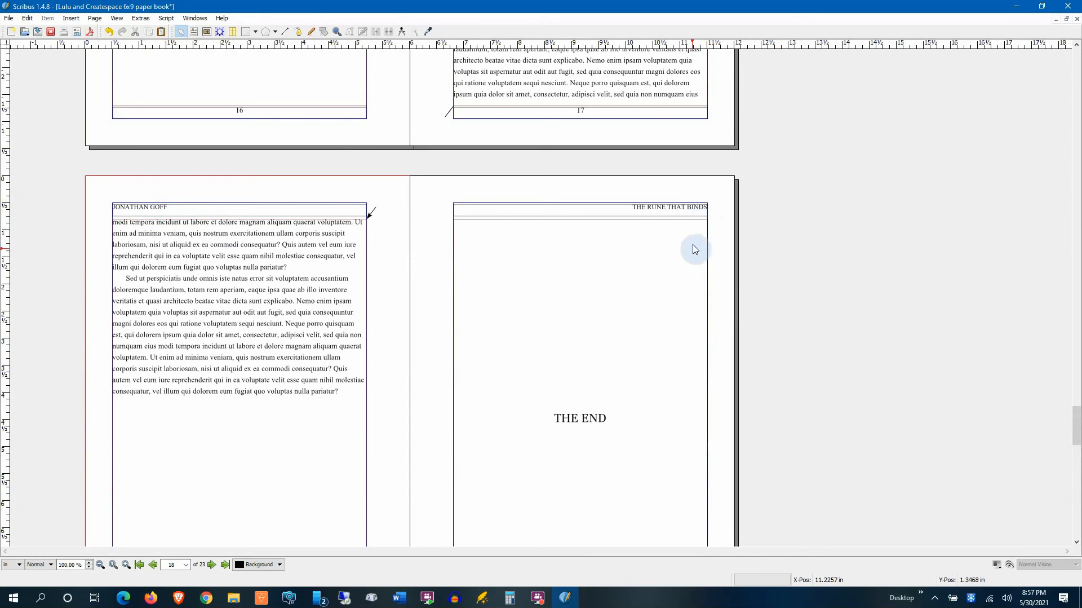
pyautogui.scroll(10, 694, 246)
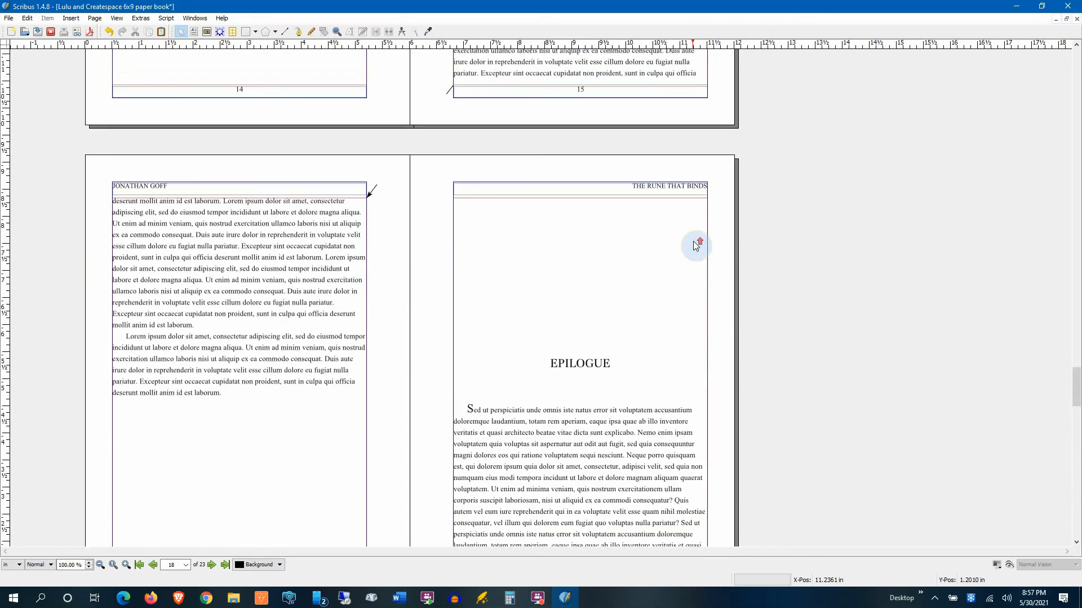
pyautogui.scroll(7, 632, 237)
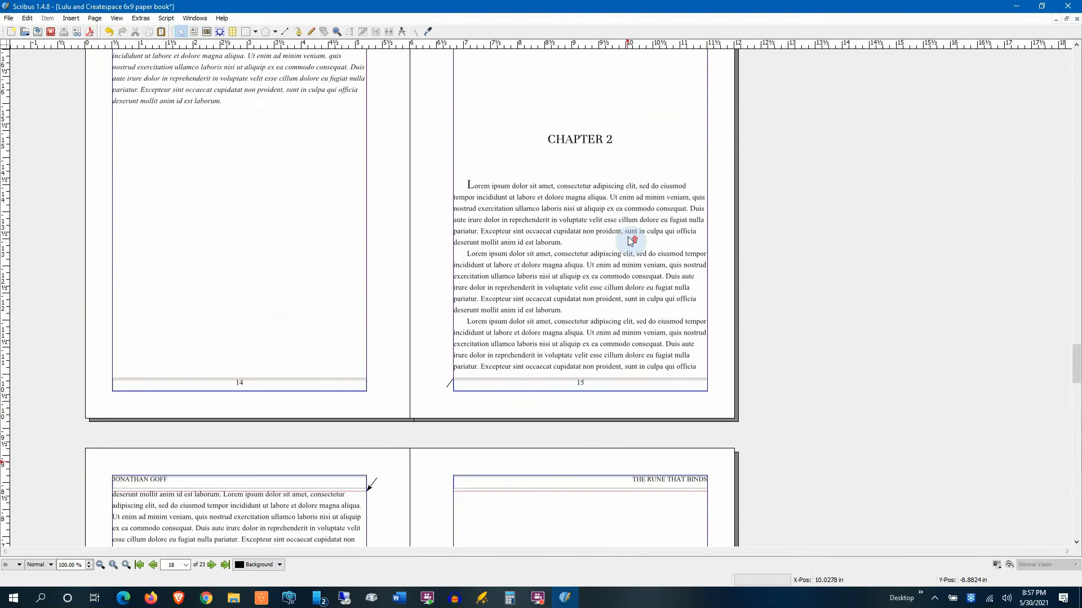
pyautogui.scroll(10, 631, 242)
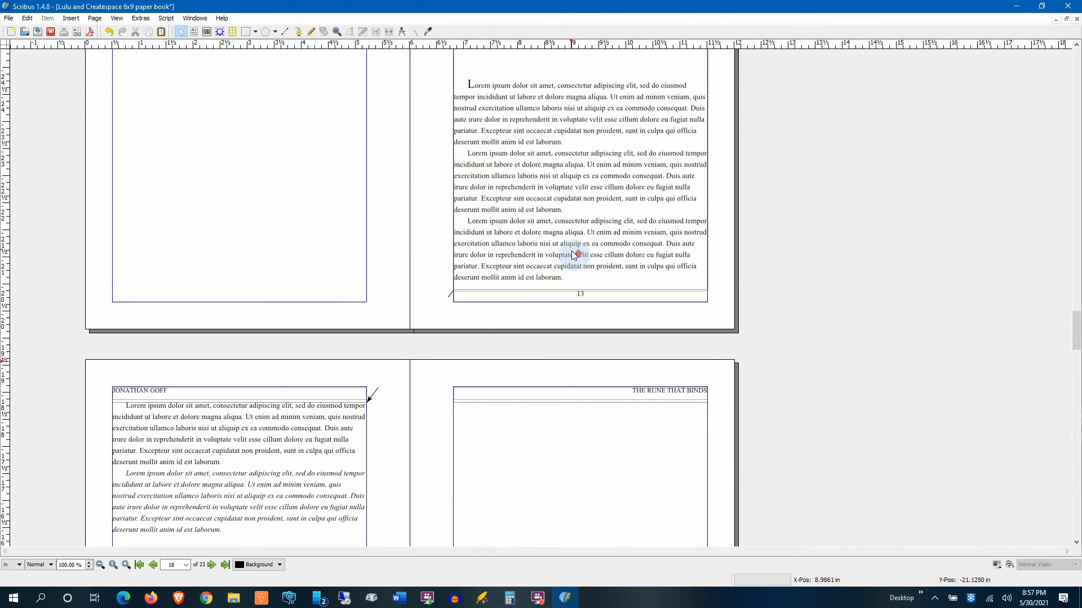
pyautogui.scroll(11, 574, 253)
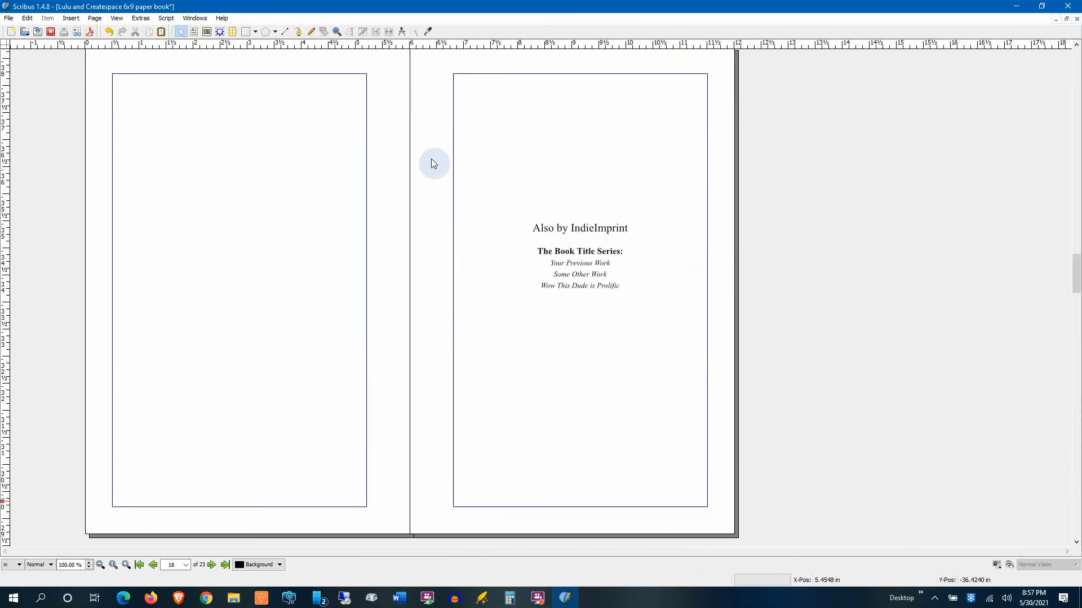
pyautogui.scroll(2, 514, 207)
pyautogui.scroll(-8, 515, 212)
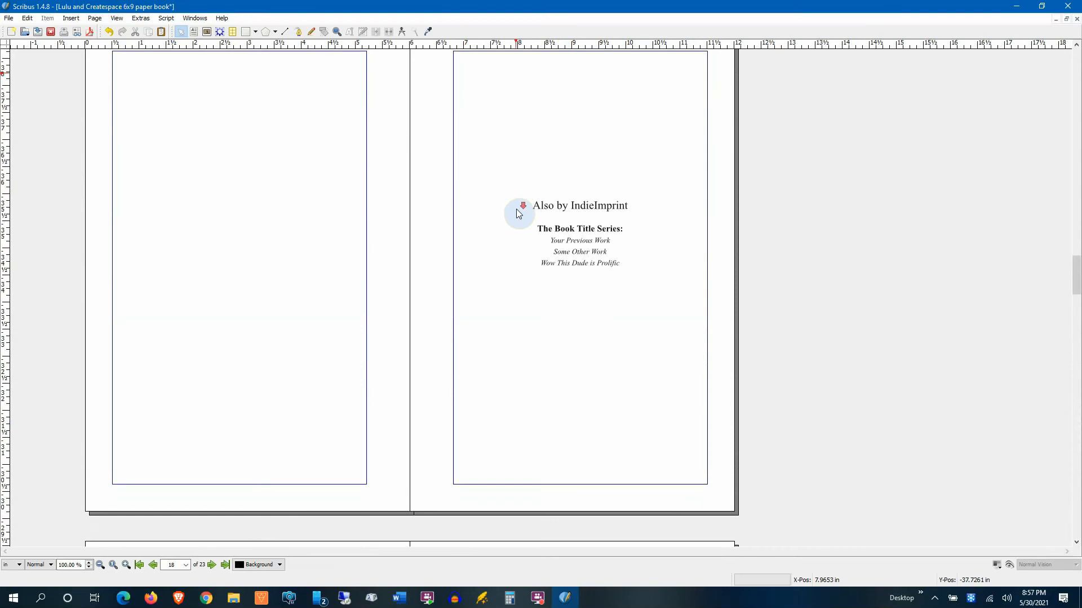
pyautogui.scroll(-2, 518, 211)
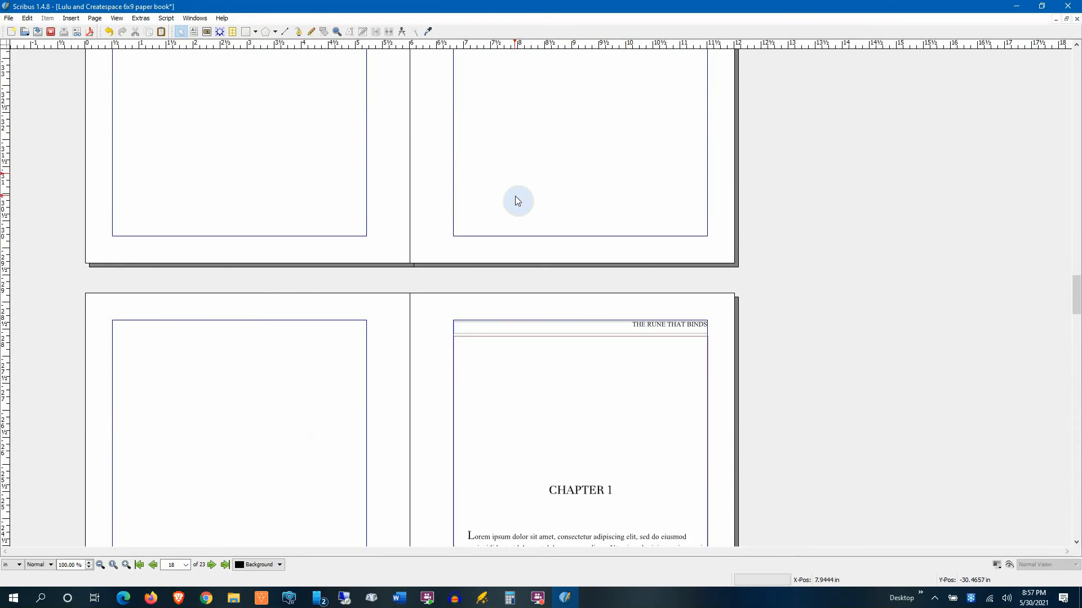
pyautogui.scroll(-6, 517, 201)
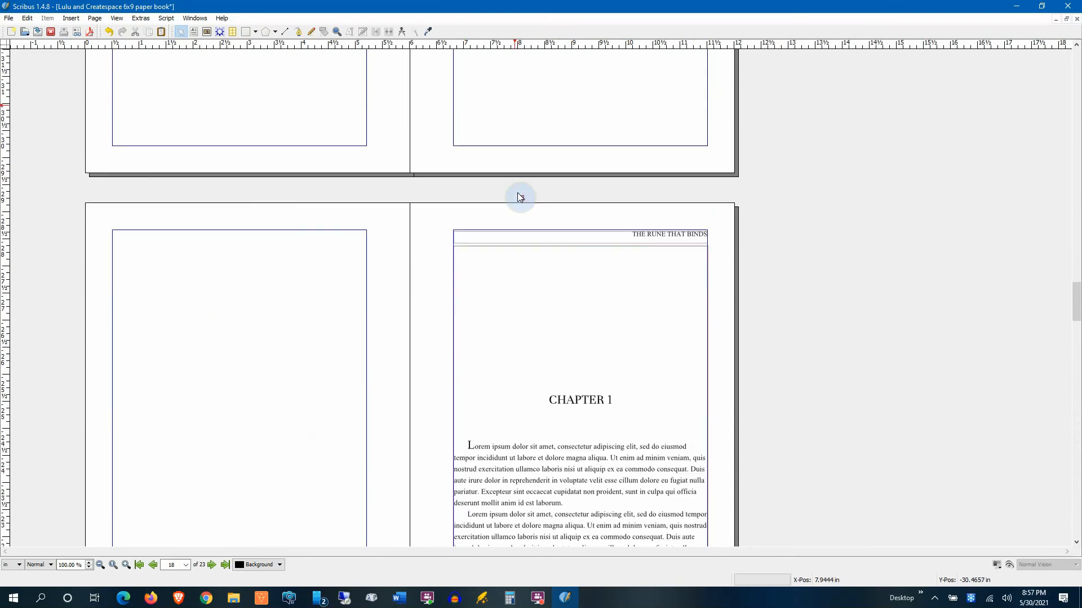
pyautogui.scroll(4, 519, 195)
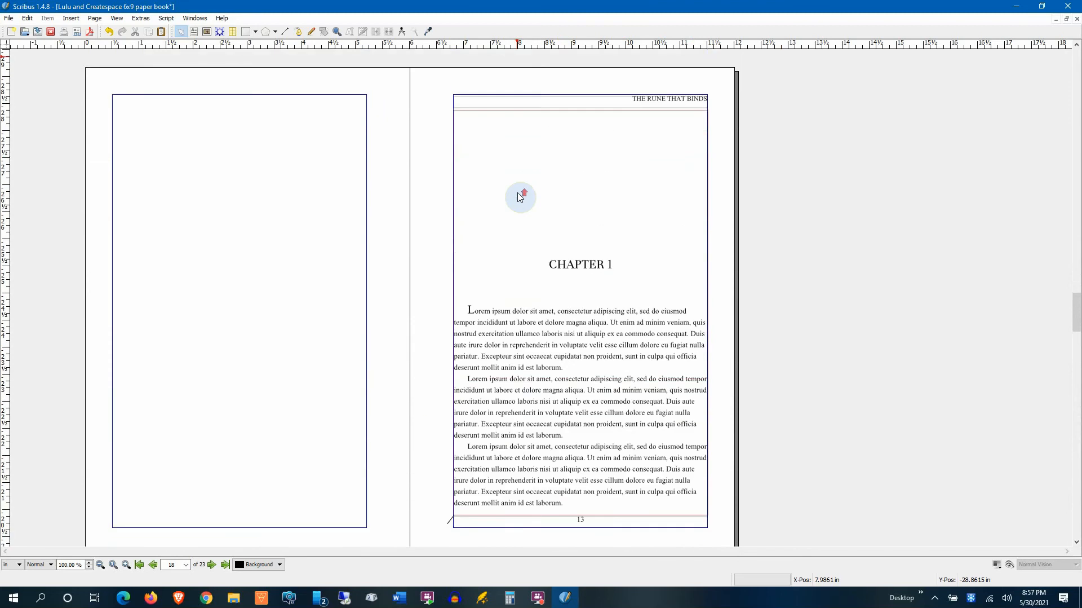
pyautogui.scroll(-5, 522, 203)
pyautogui.scroll(-10, 522, 208)
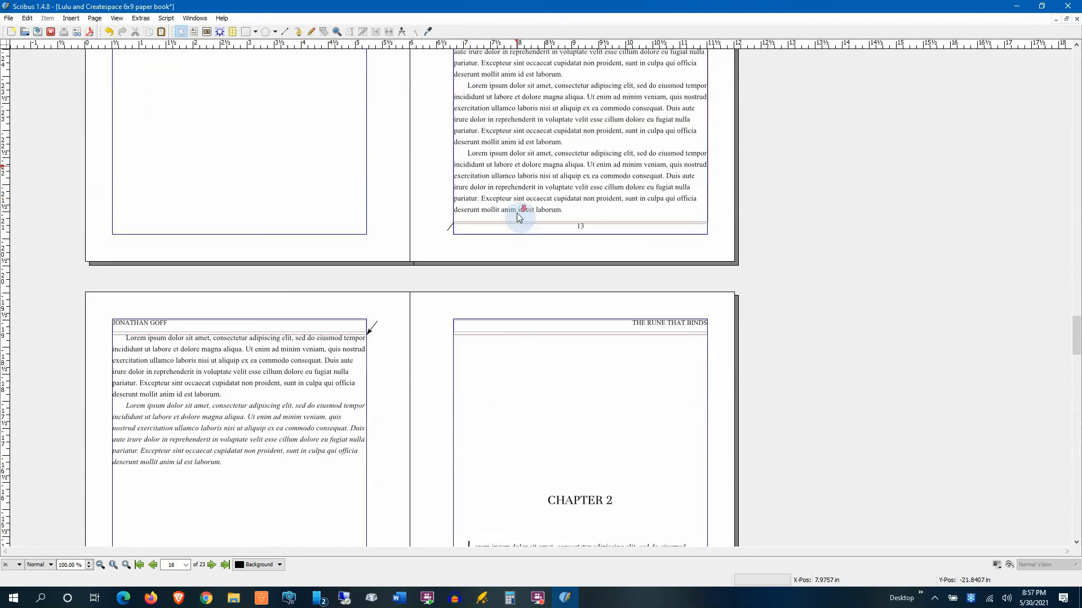
pyautogui.scroll(1, 518, 221)
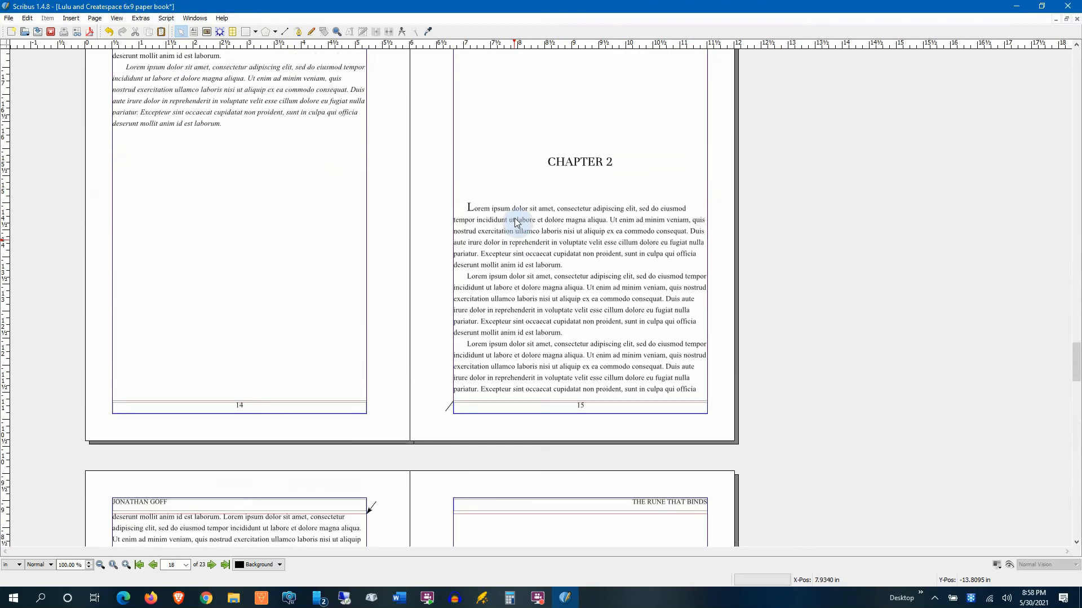
# Open the Style Manager over the Chapter 1 spread and make its window narrower.
pyautogui.click(1, 581)
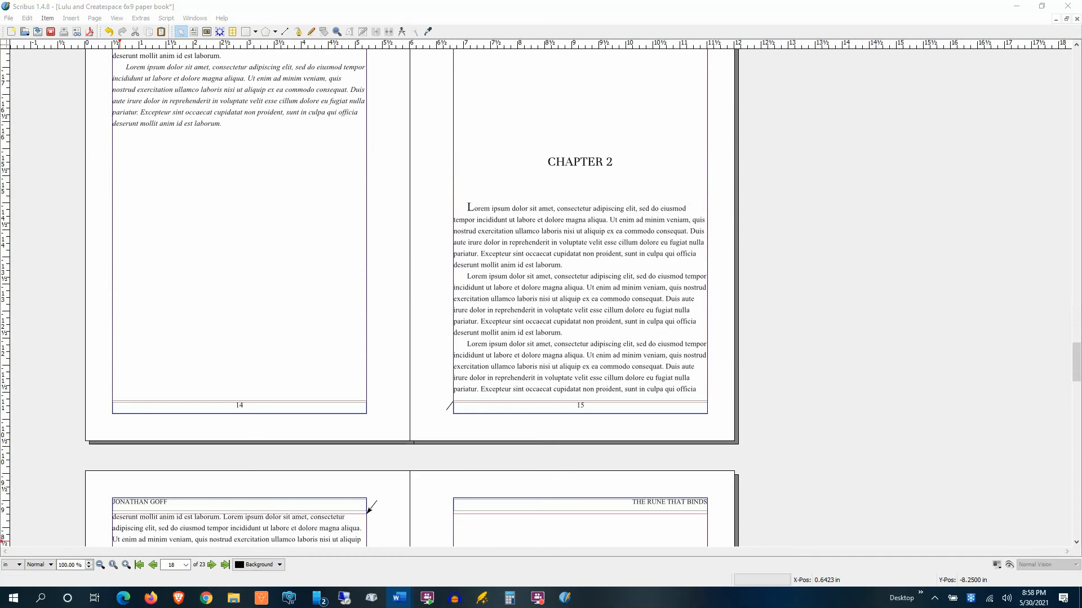
pyautogui.scroll(1, 547, 416)
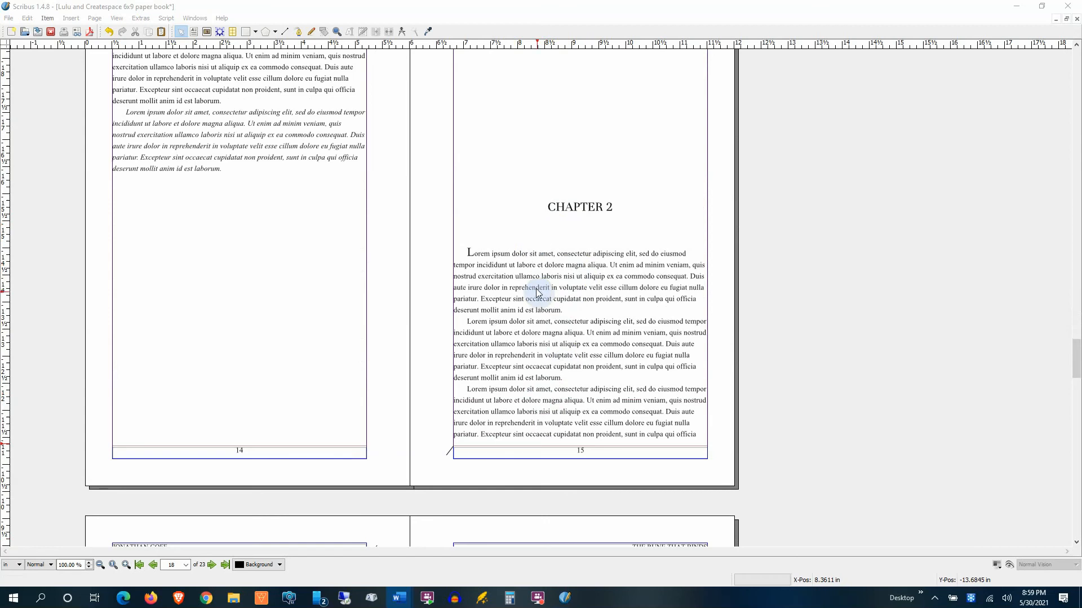
pyautogui.scroll(10, 579, 324)
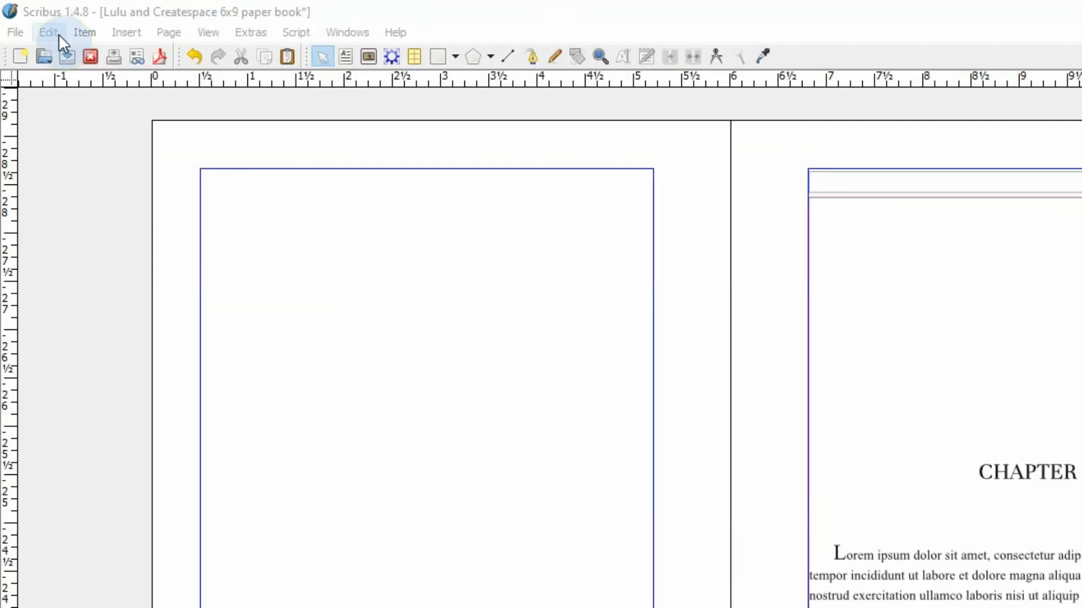
pyautogui.click(59, 34)
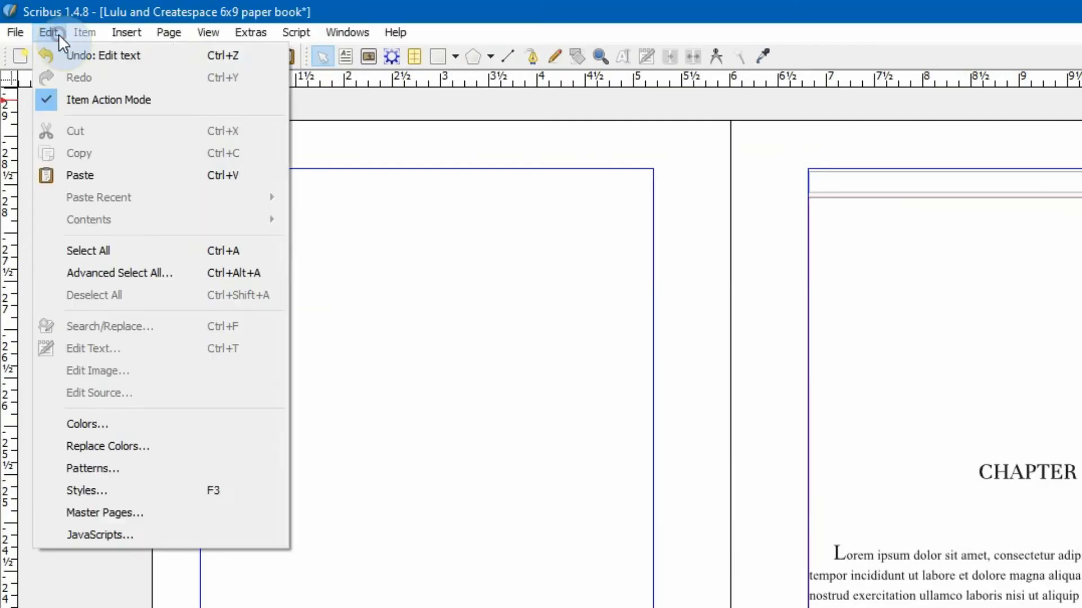
pyautogui.click(132, 492)
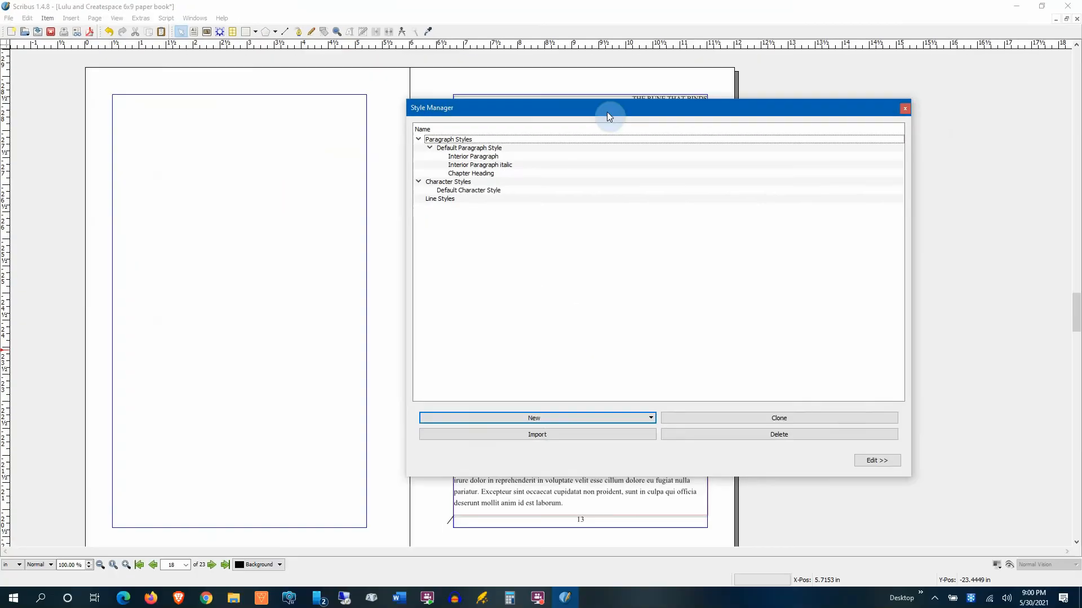
pyautogui.moveTo(609, 117); pyautogui.dragTo(619, 140)
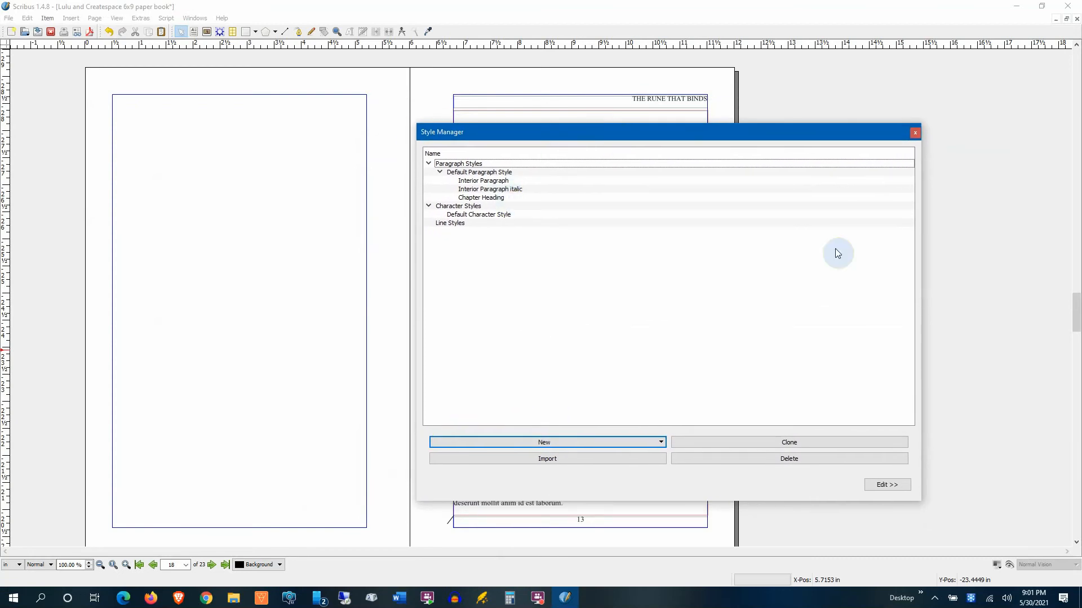
pyautogui.moveTo(922, 268); pyautogui.dragTo(686, 294)
pyautogui.moveTo(590, 134); pyautogui.dragTo(749, 156)
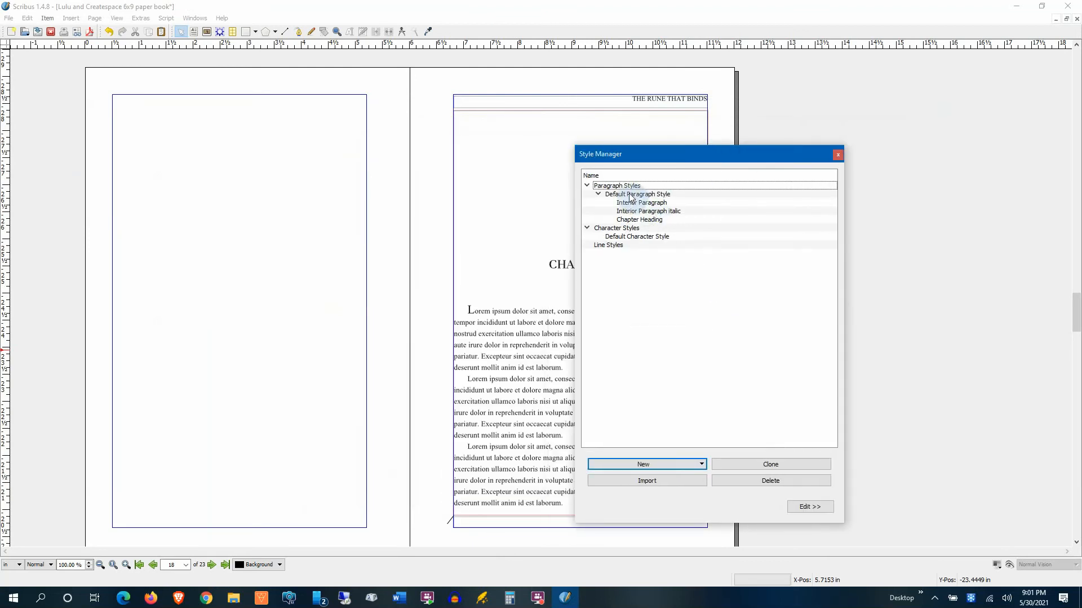
# Collapse and re-expand the paragraph style tree, and move the Style Manager clear of the Chapter 1 page.
pyautogui.click(586, 186)
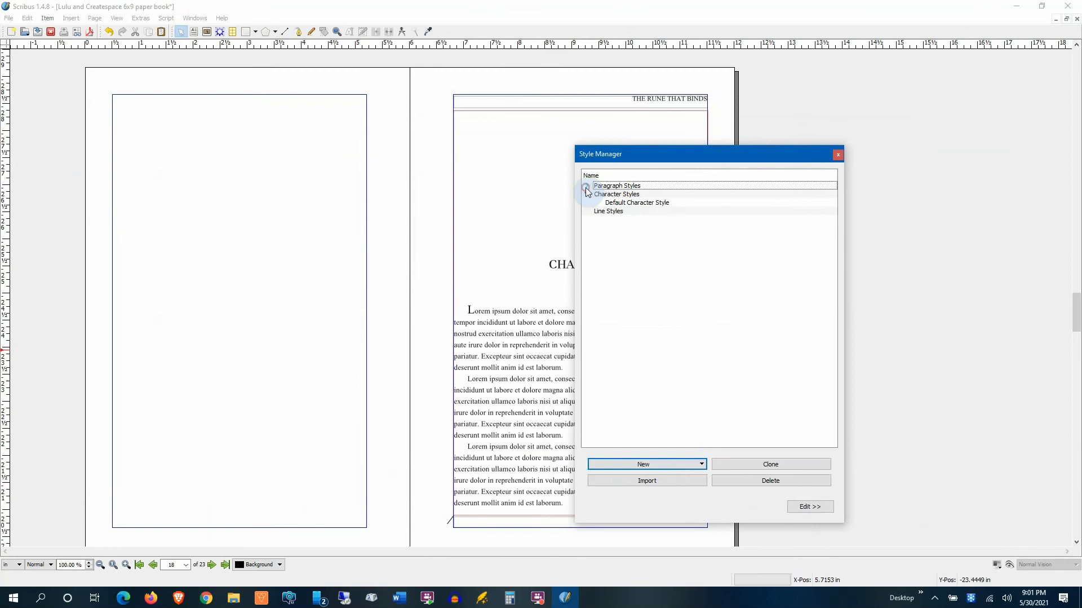
pyautogui.click(587, 186)
pyautogui.click(598, 194)
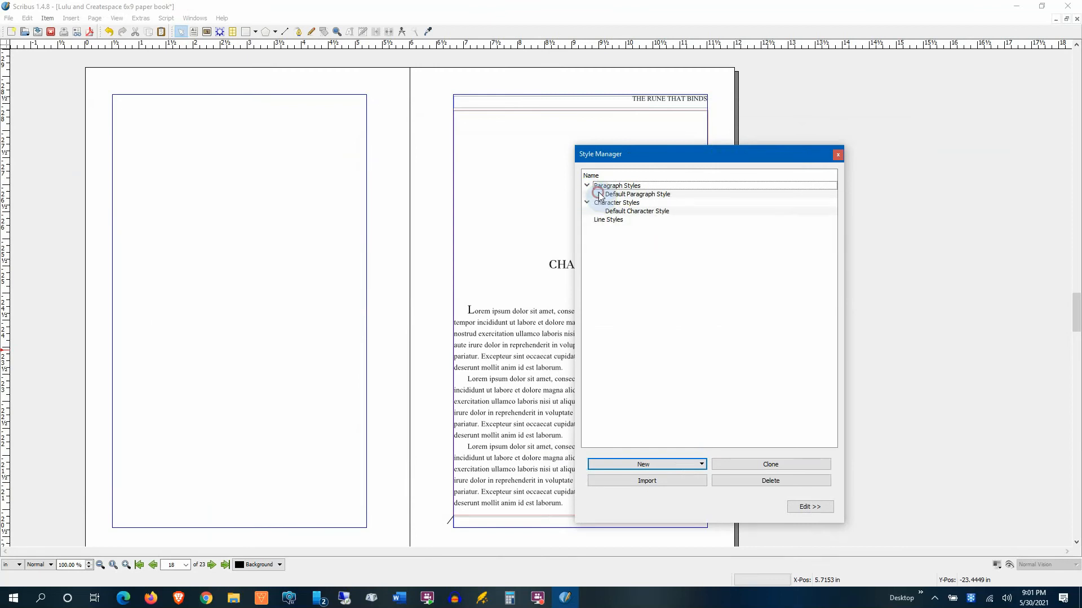
pyautogui.click(598, 193)
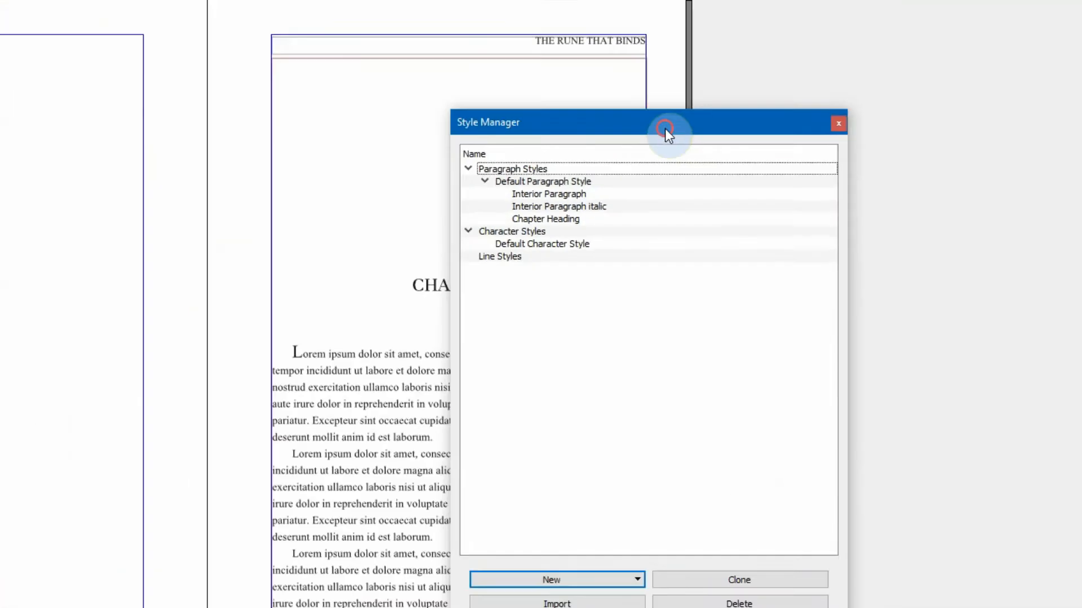
pyautogui.moveTo(509, 42); pyautogui.dragTo(1054, 67)
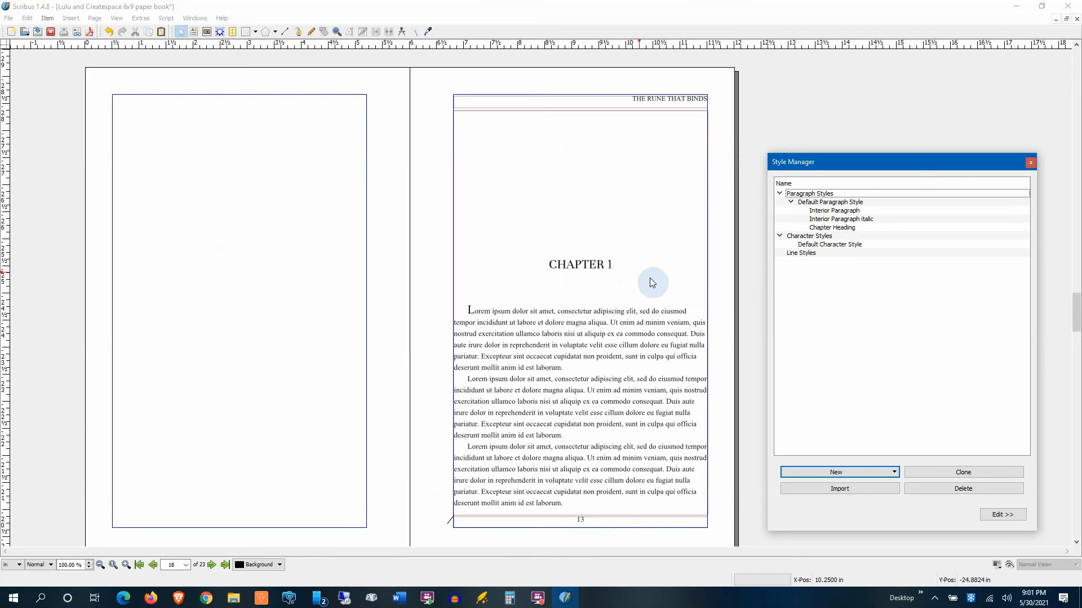
# Select the Chapter 1 text frame on page 13, compare its text with the style list, and close the Style Manager.
pyautogui.click(571, 332)
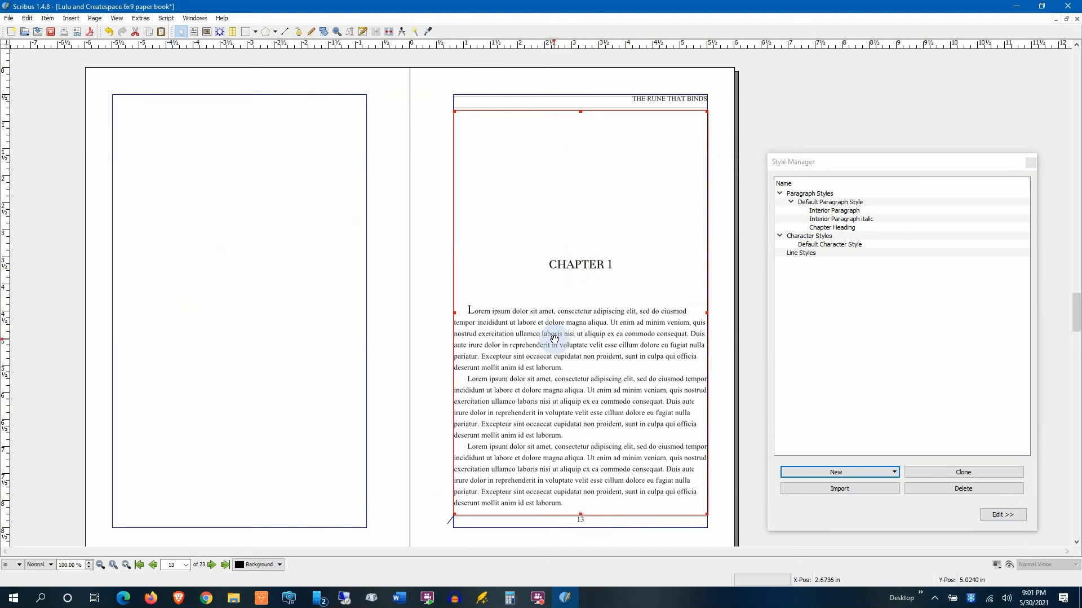
pyautogui.scroll(-2, 552, 336)
pyautogui.scroll(-3, 551, 336)
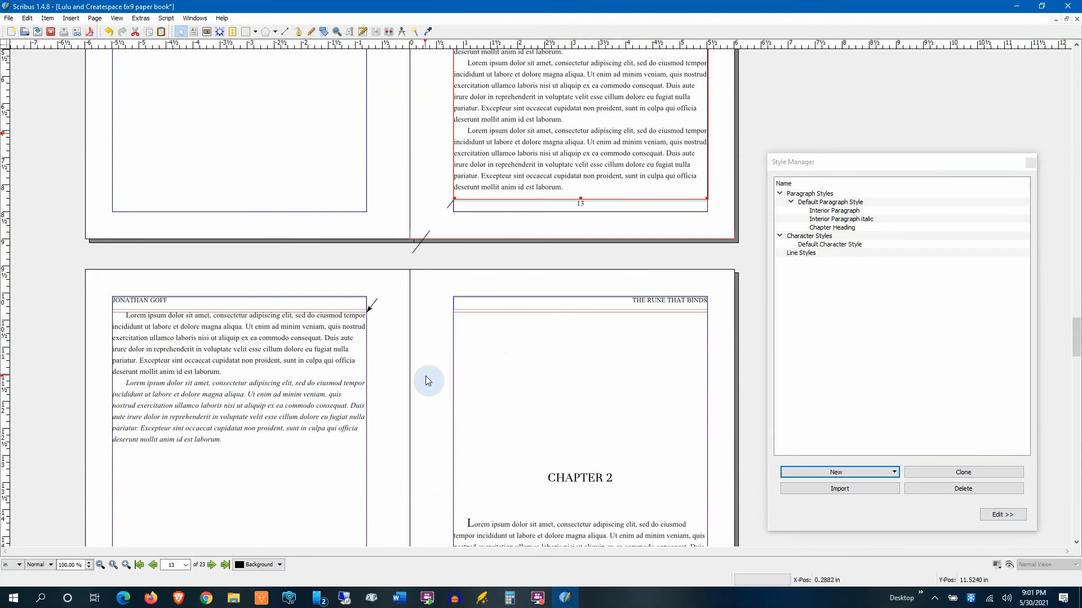
pyautogui.click(1030, 162)
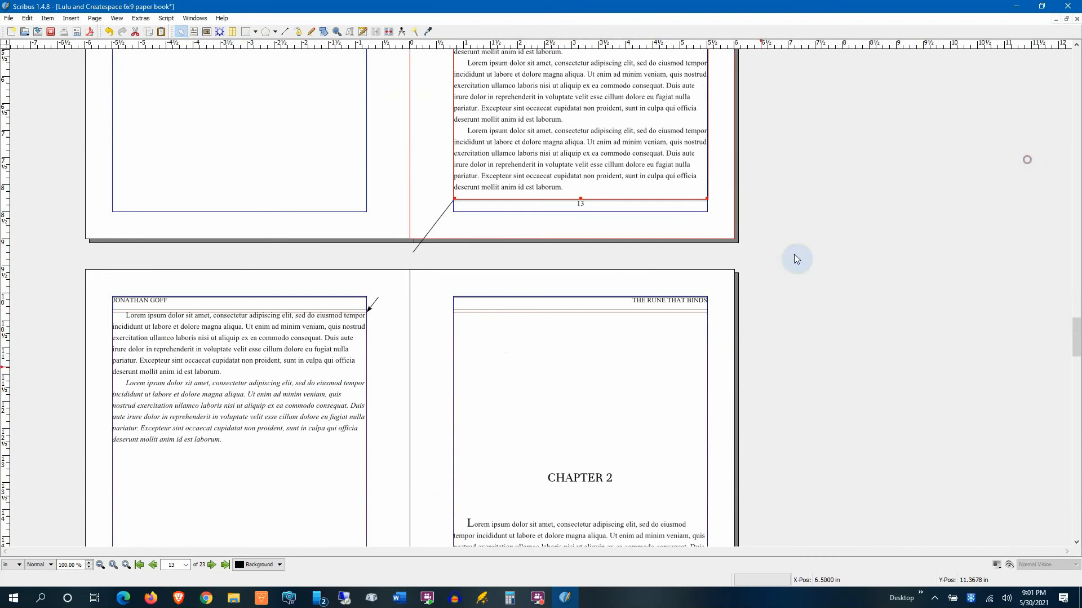
# Open the Chapter 1 text frame in the Story Editor.
pyautogui.scroll(5, 725, 248)
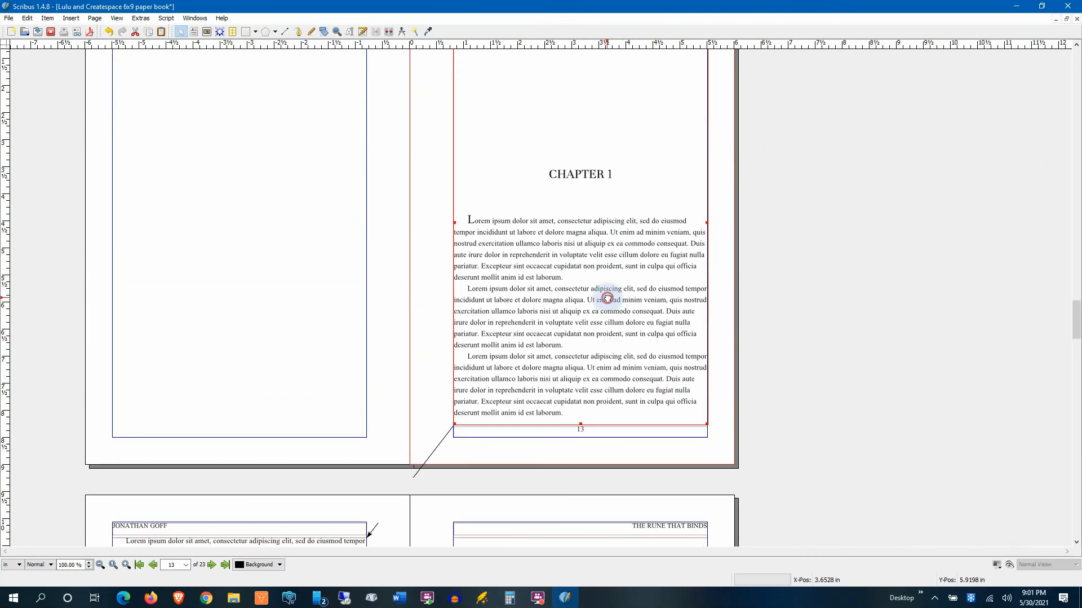
pyautogui.scroll(3, 607, 297)
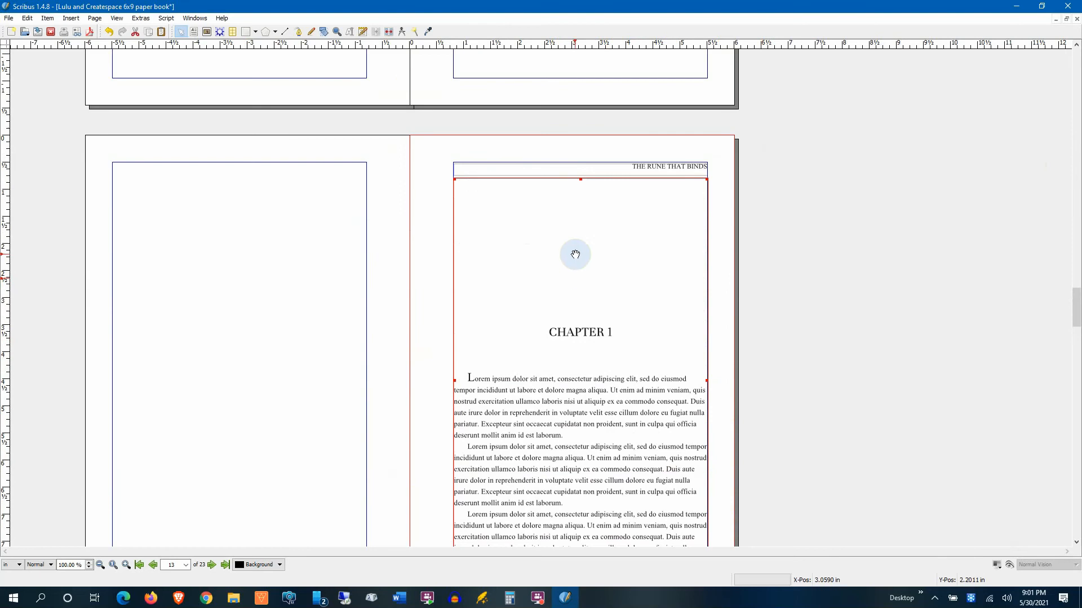
pyautogui.click(363, 33)
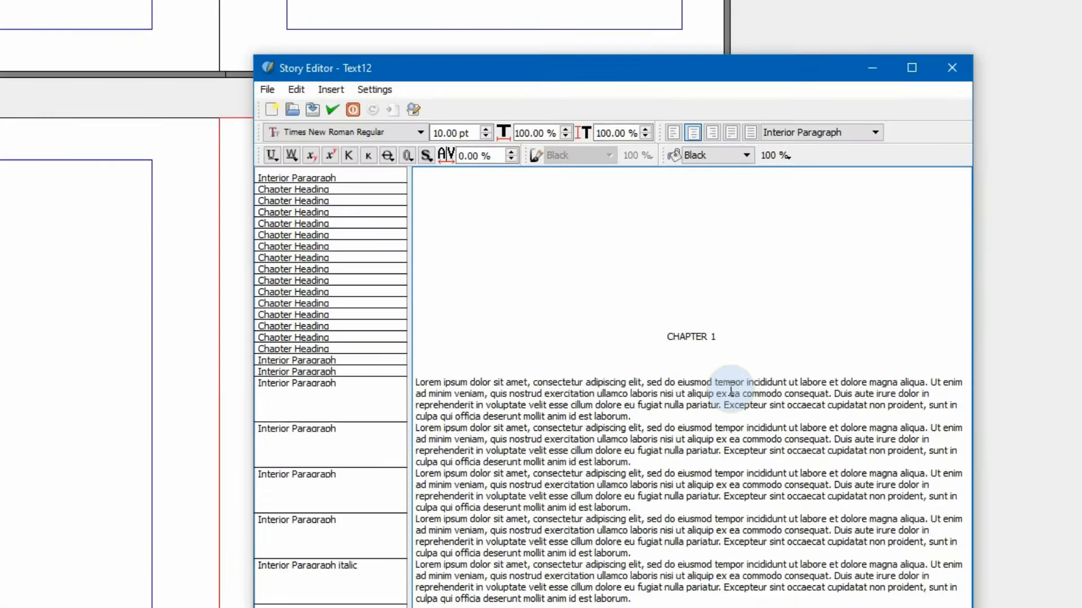
# Examine which paragraph styles are assigned to the Chapter 1 heading, the body paragraphs, and the italic paragraph.
pyautogui.moveTo(610, 381); pyautogui.dragTo(611, 592)
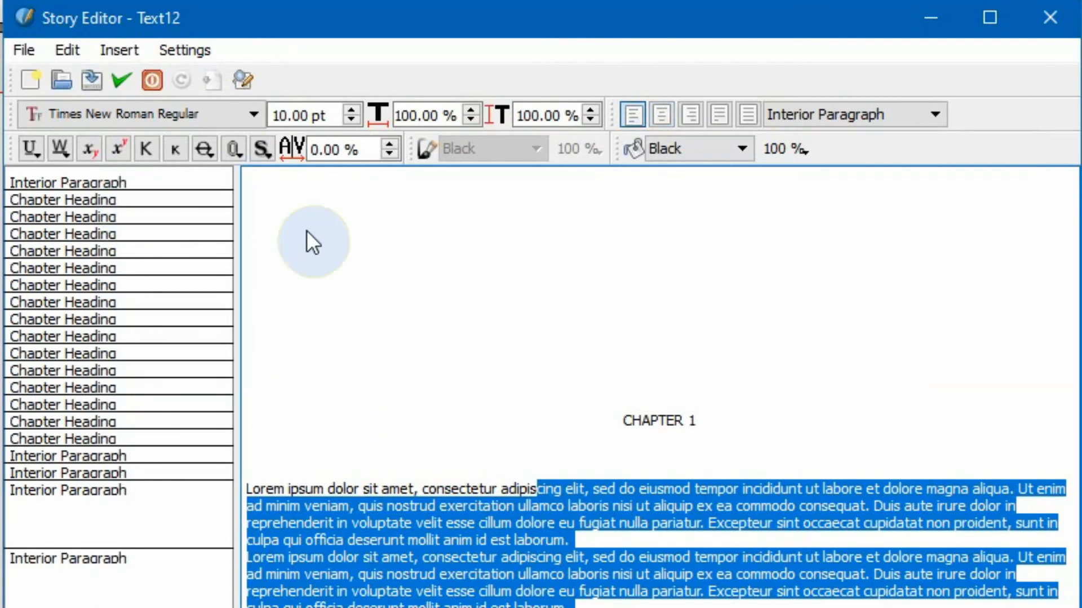
pyautogui.click(685, 419)
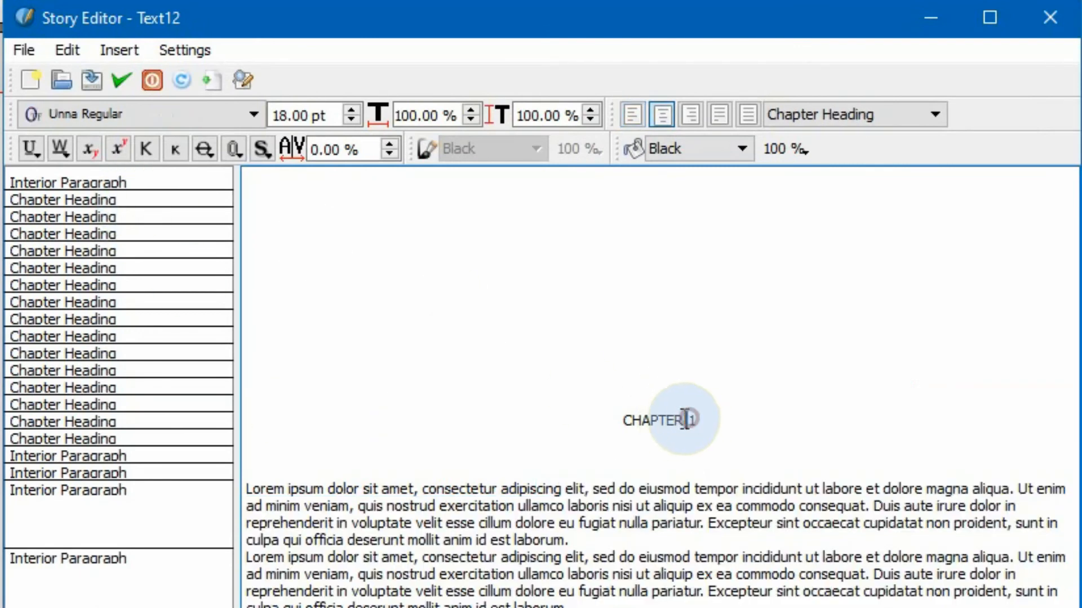
pyautogui.moveTo(685, 420); pyautogui.dragTo(624, 420)
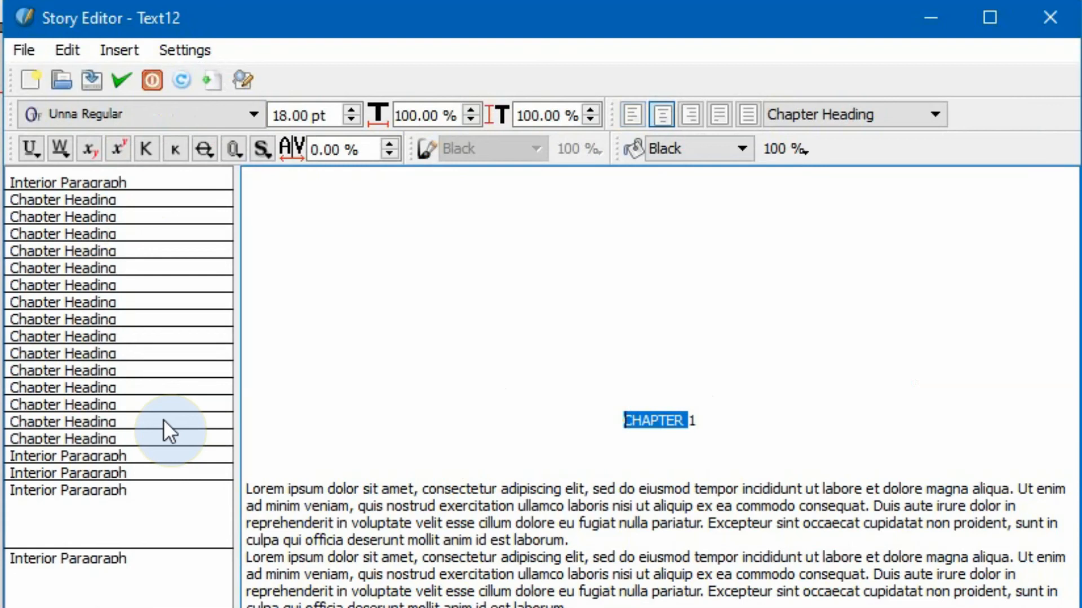
pyautogui.click(140, 527)
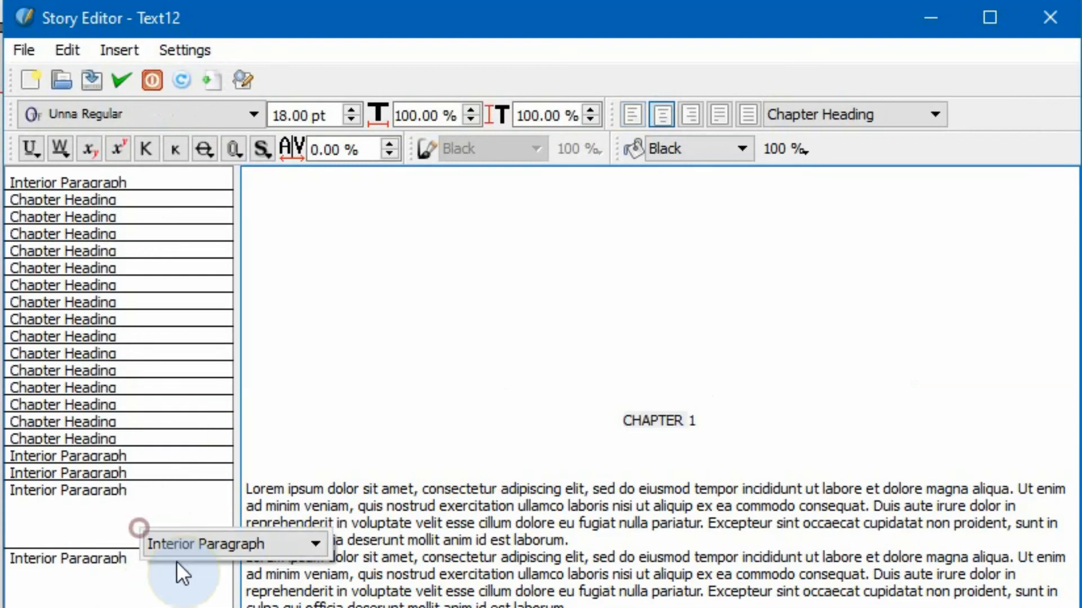
pyautogui.click(436, 573)
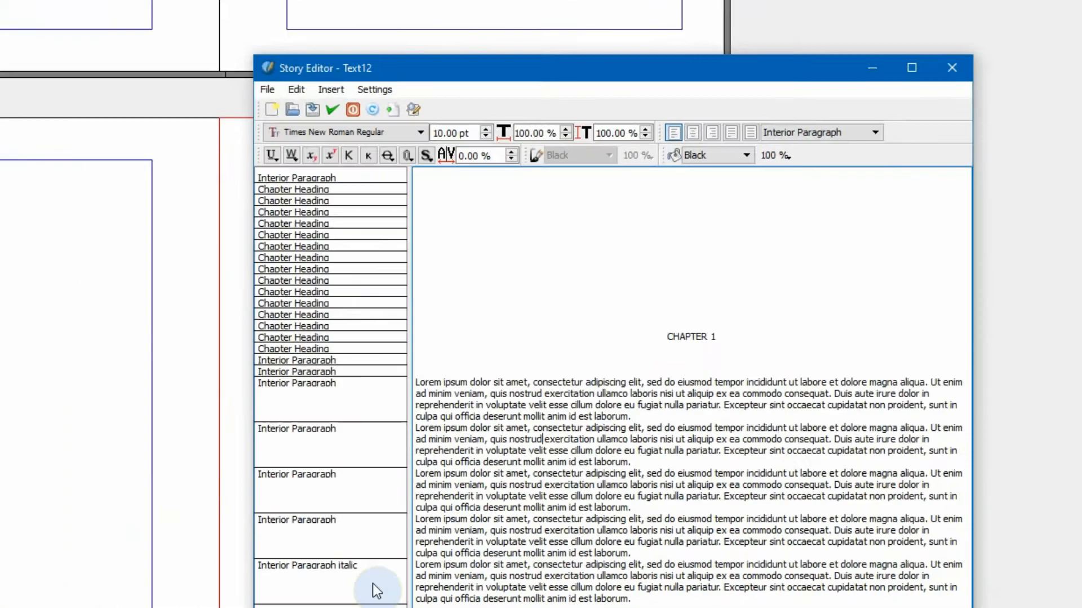
pyautogui.click(377, 590)
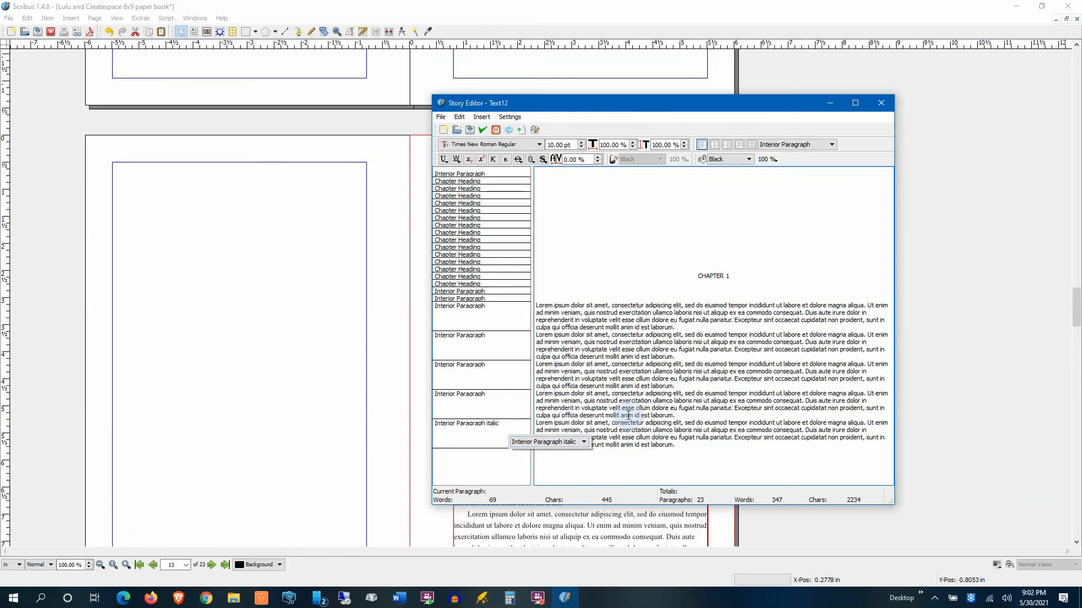
pyautogui.click(709, 373)
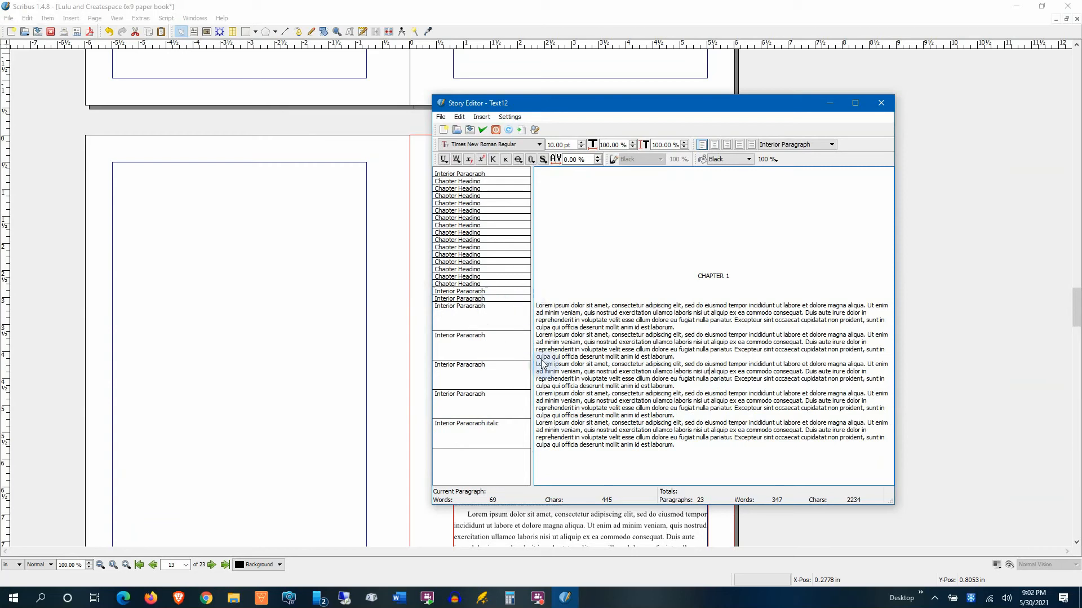
# Assign the Interior Paragraph italic style to the first body paragraph of Chapter 1, and check the text on page 13.
pyautogui.click(519, 317)
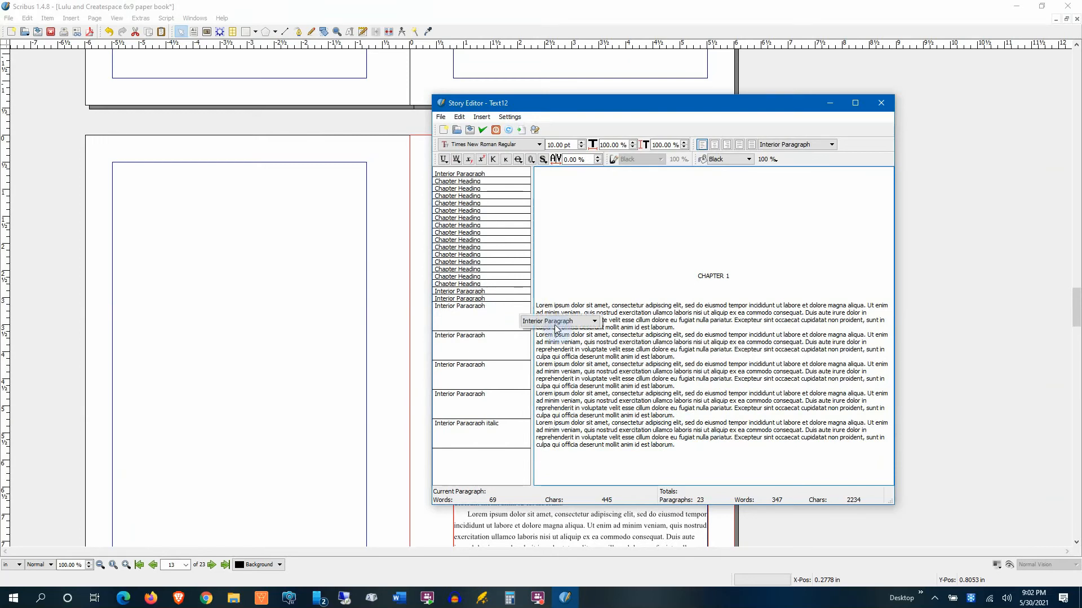
pyautogui.click(562, 322)
pyautogui.click(563, 359)
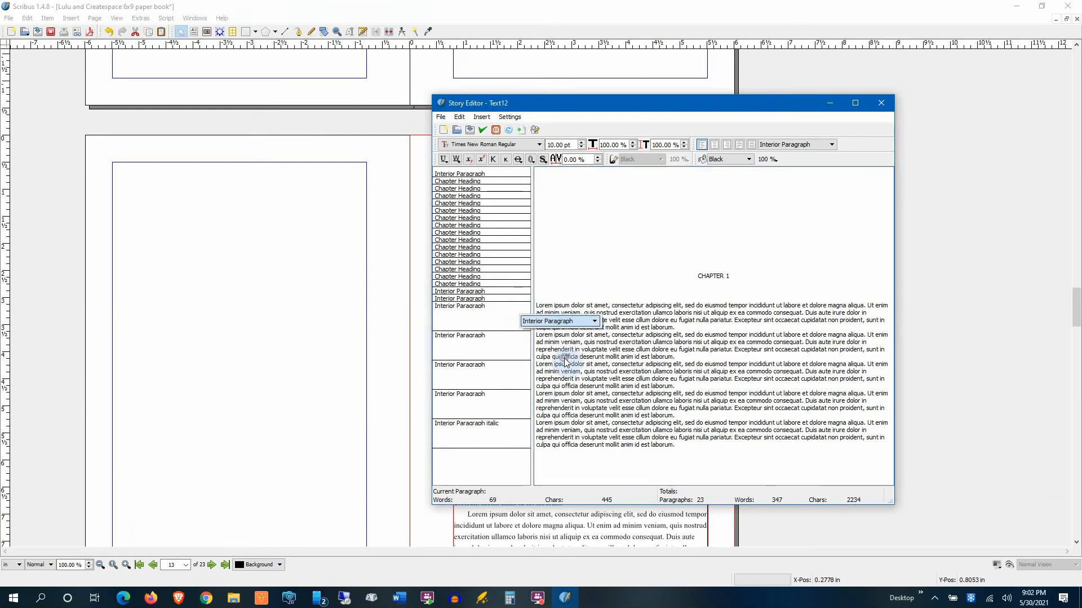
pyautogui.click(699, 272)
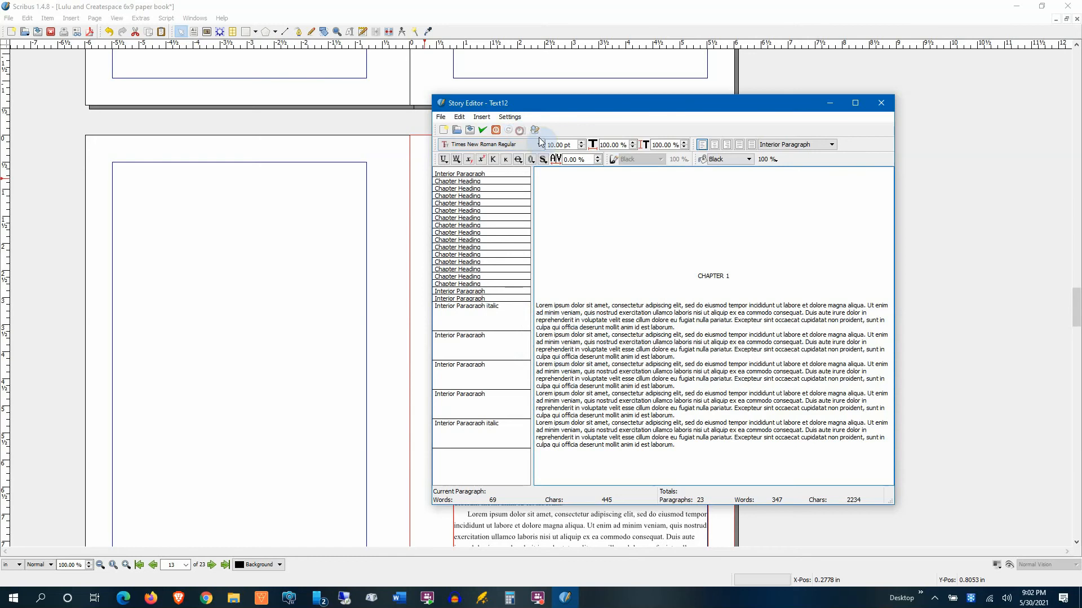
pyautogui.click(882, 103)
pyautogui.scroll(2, 793, 276)
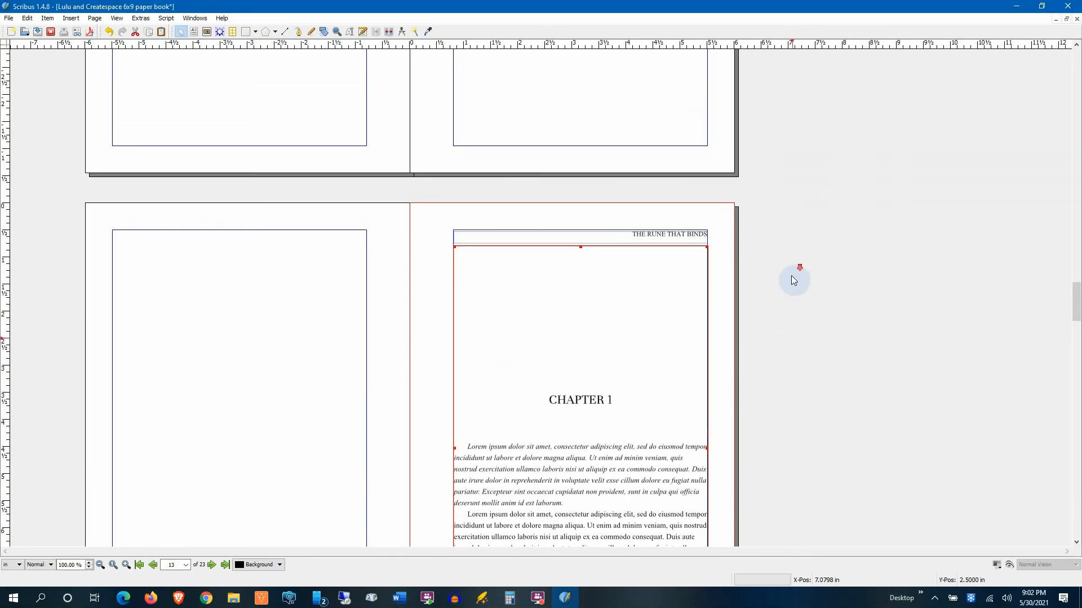
pyautogui.scroll(-3, 579, 410)
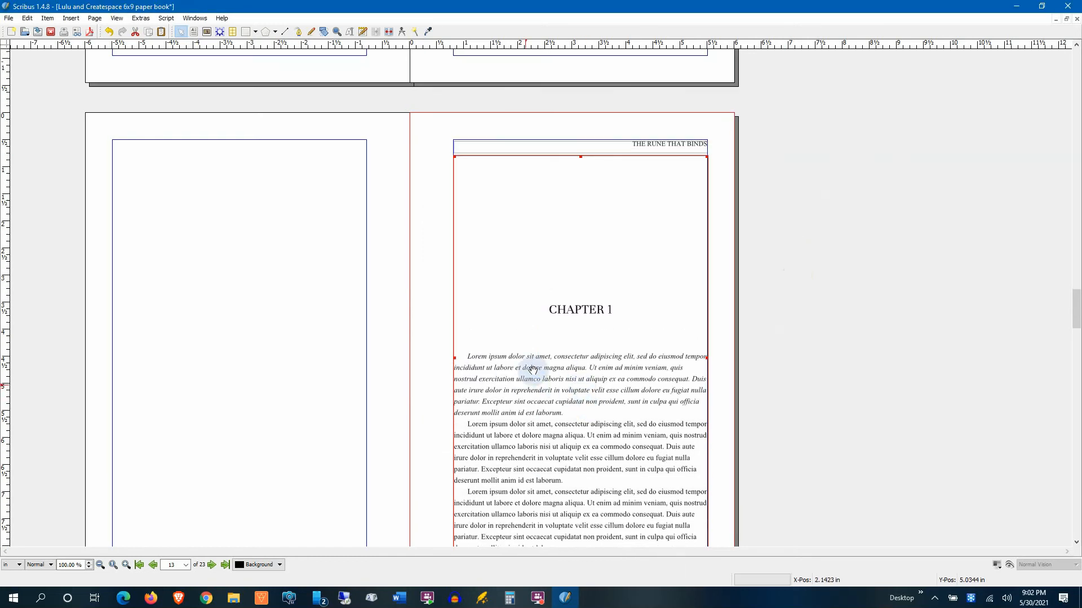
pyautogui.scroll(-4, 533, 370)
pyautogui.scroll(2, 536, 314)
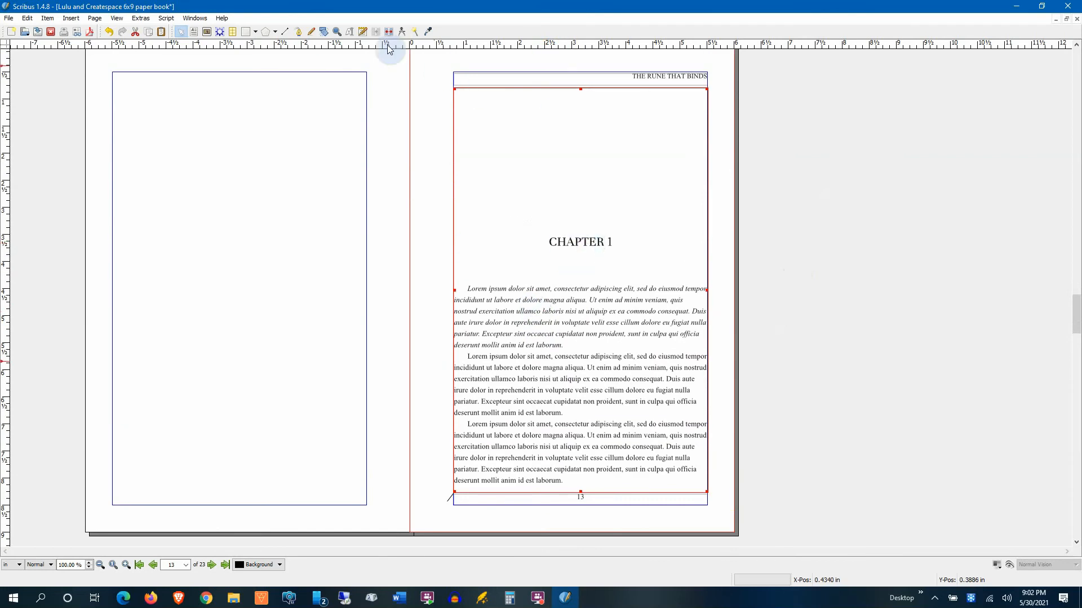
# Reopen the Chapter 1 text in the Story Editor and set its first body paragraph back to the Interior Paragraph style.
pyautogui.click(363, 32)
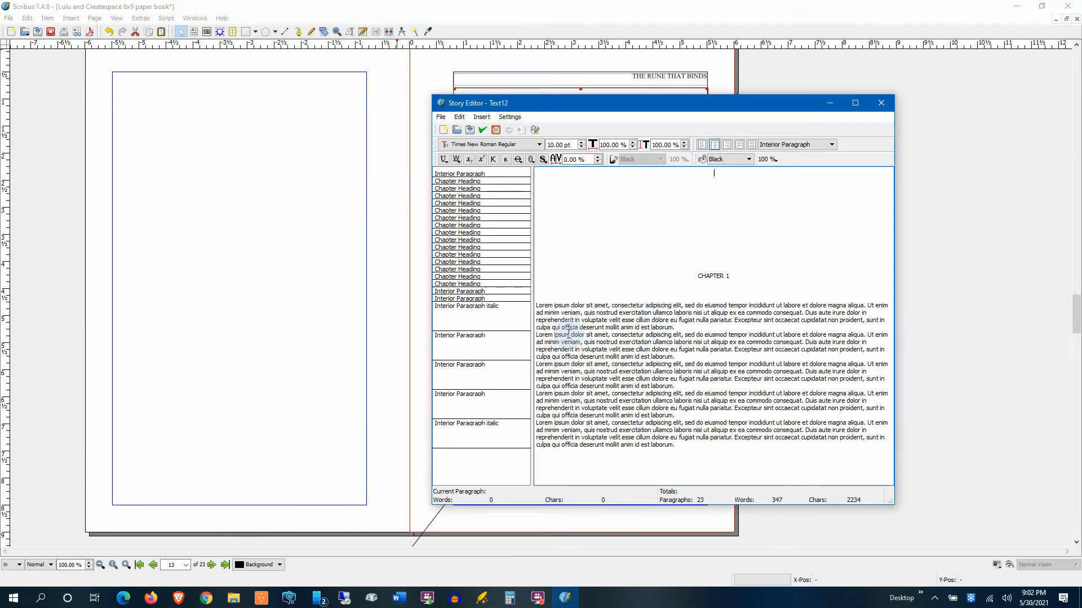
pyautogui.click(515, 322)
pyautogui.click(550, 325)
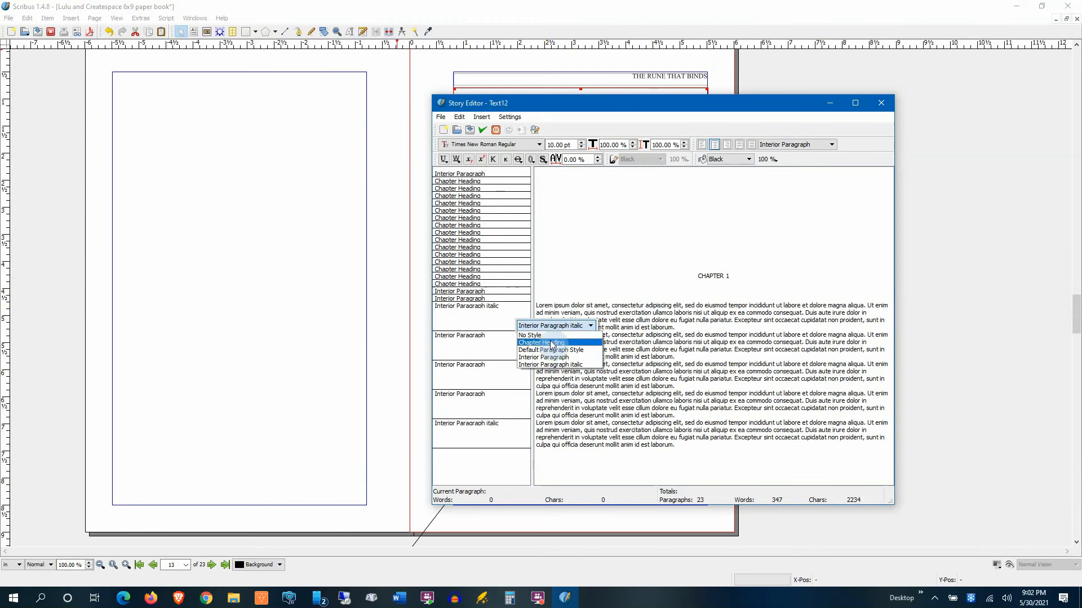
pyautogui.click(544, 357)
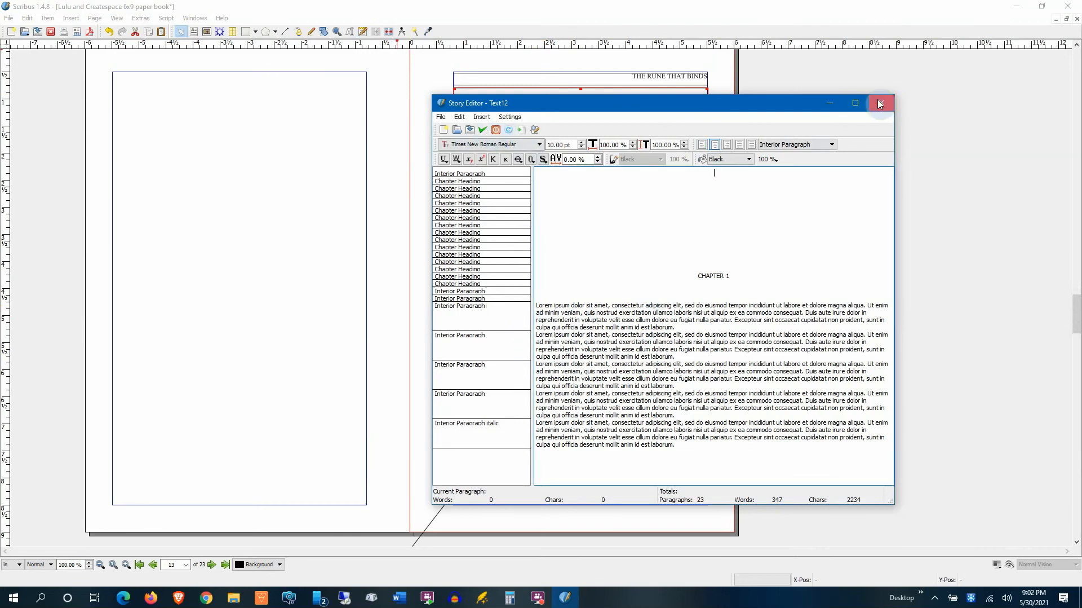
pyautogui.click(522, 130)
pyautogui.click(881, 103)
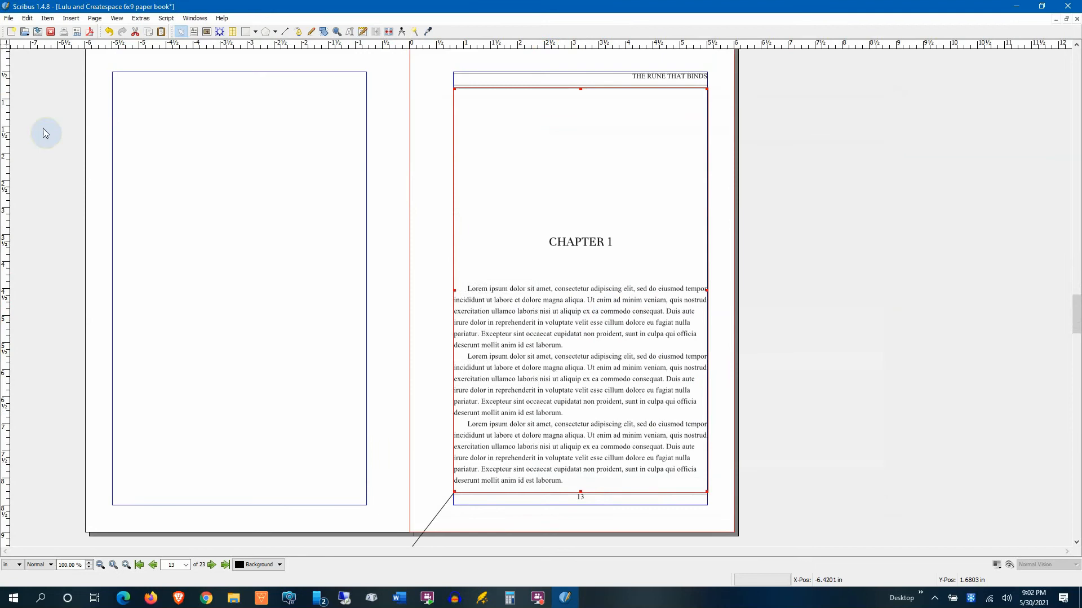
# Open the Interior Paragraph style for editing in the Style Manager, and review its character and paragraph settings.
pyautogui.click(26, 19)
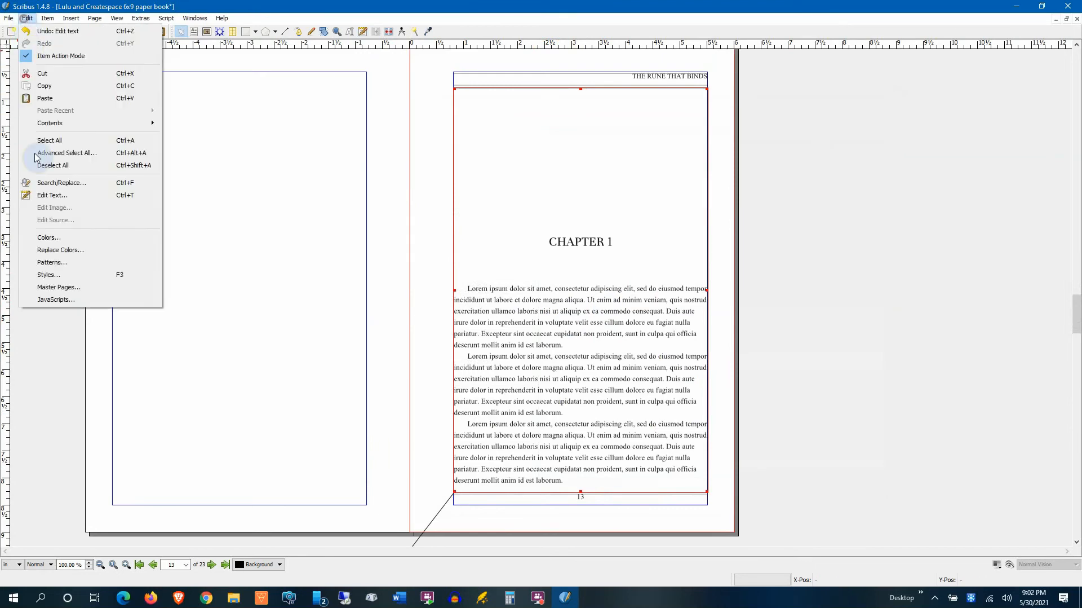
pyautogui.click(51, 275)
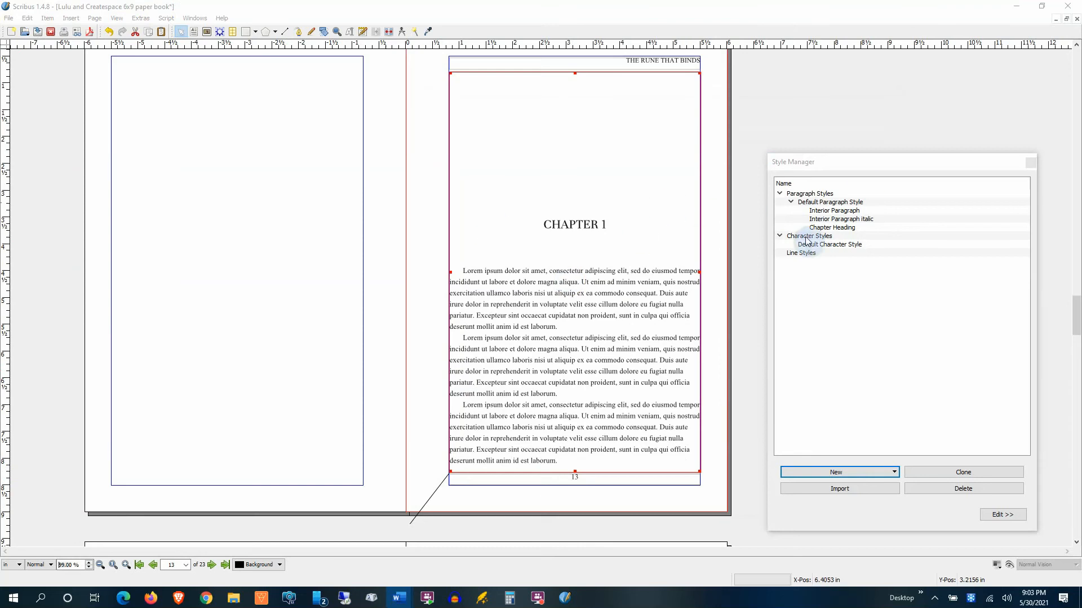
pyautogui.click(858, 211)
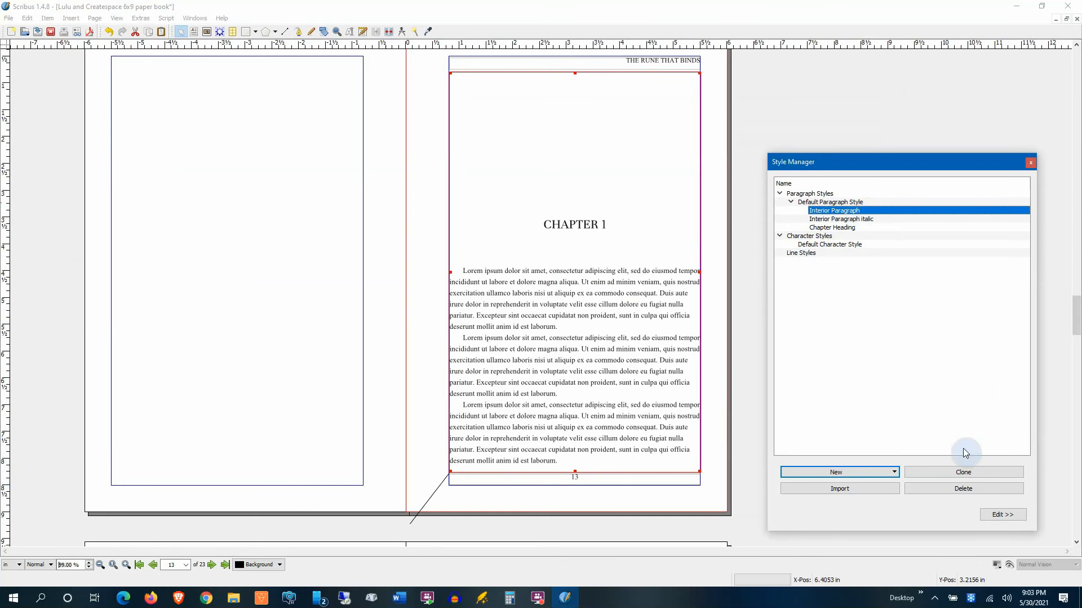
pyautogui.doubleClick(847, 213)
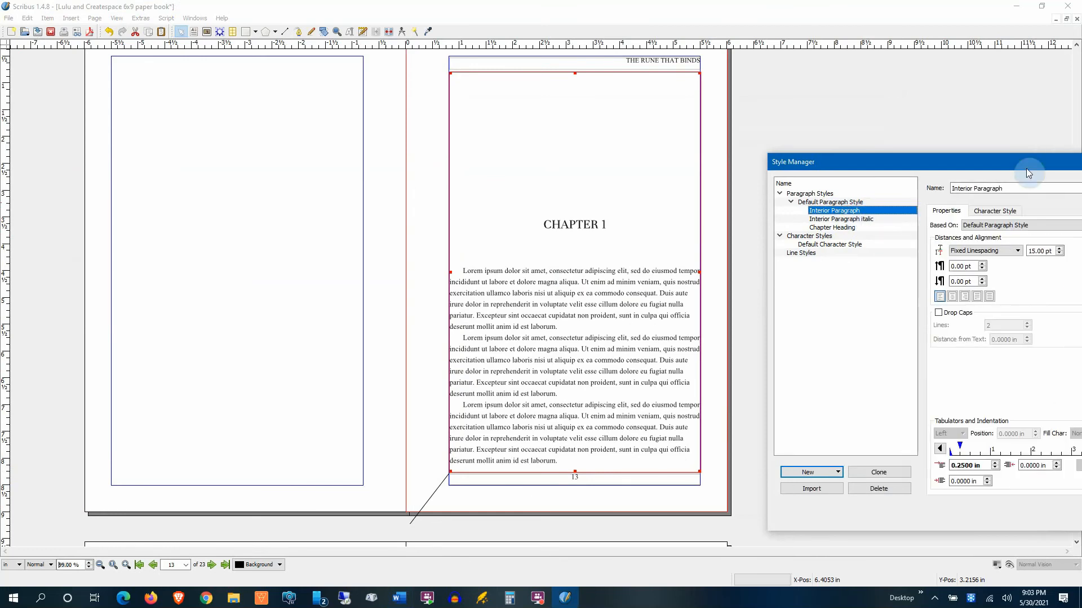
pyautogui.moveTo(1037, 164); pyautogui.dragTo(754, 122)
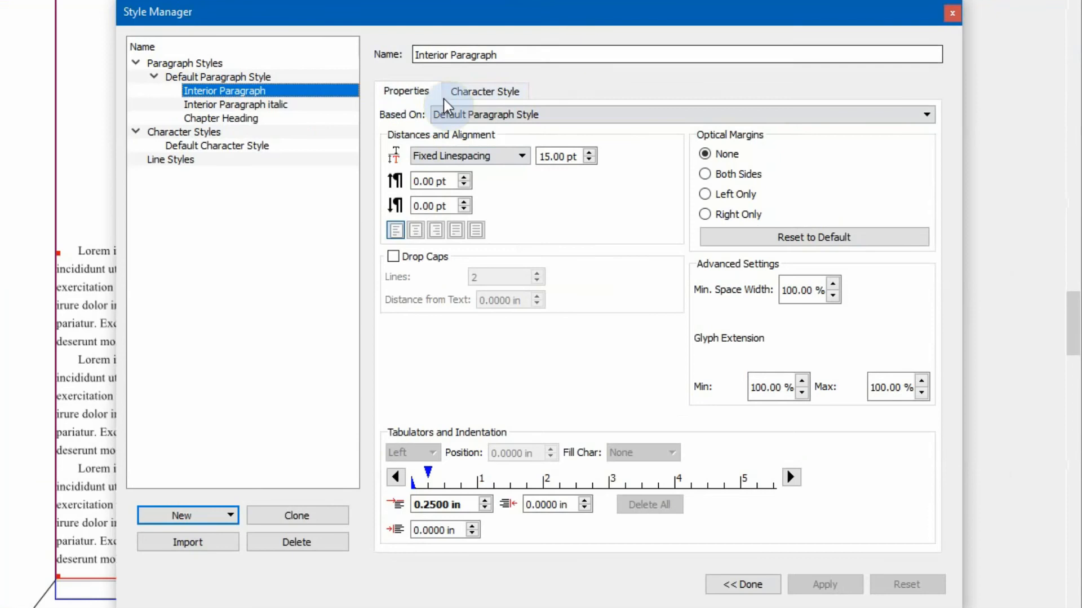
pyautogui.click(485, 95)
pyautogui.click(407, 90)
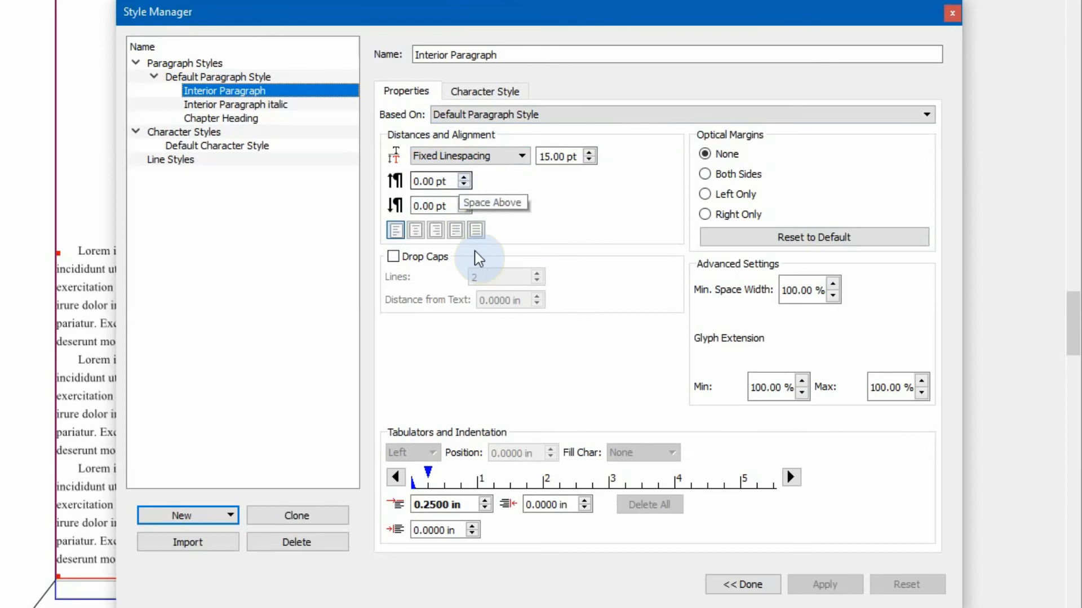
# Try two-line drop caps on the Interior Paragraph style, and turn them off again after checking the Chapter 1 pages.
pyautogui.click(443, 256)
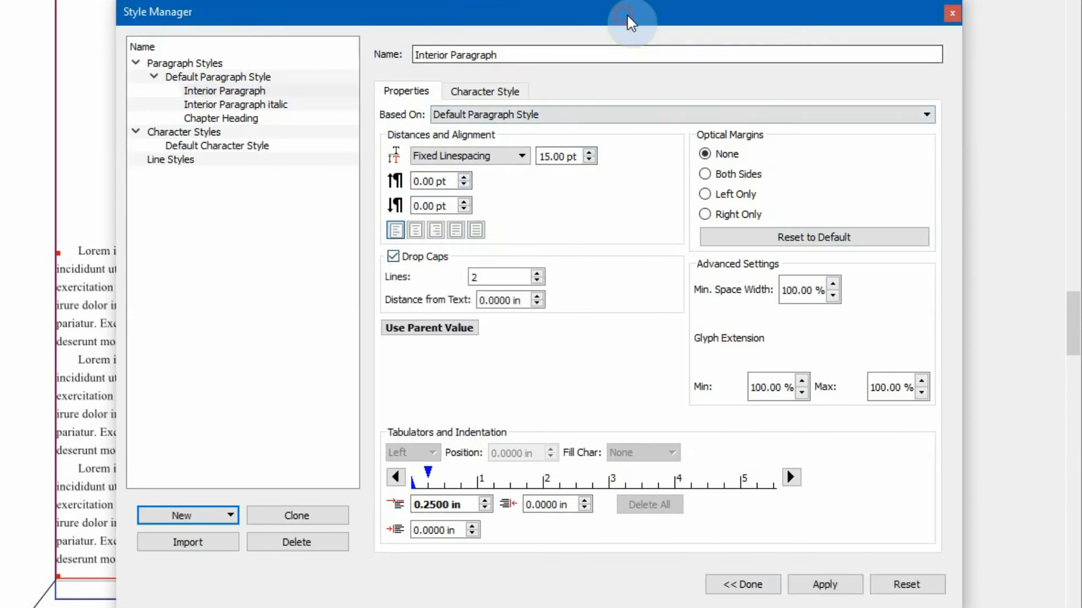
pyautogui.moveTo(626, 13); pyautogui.dragTo(704, 0)
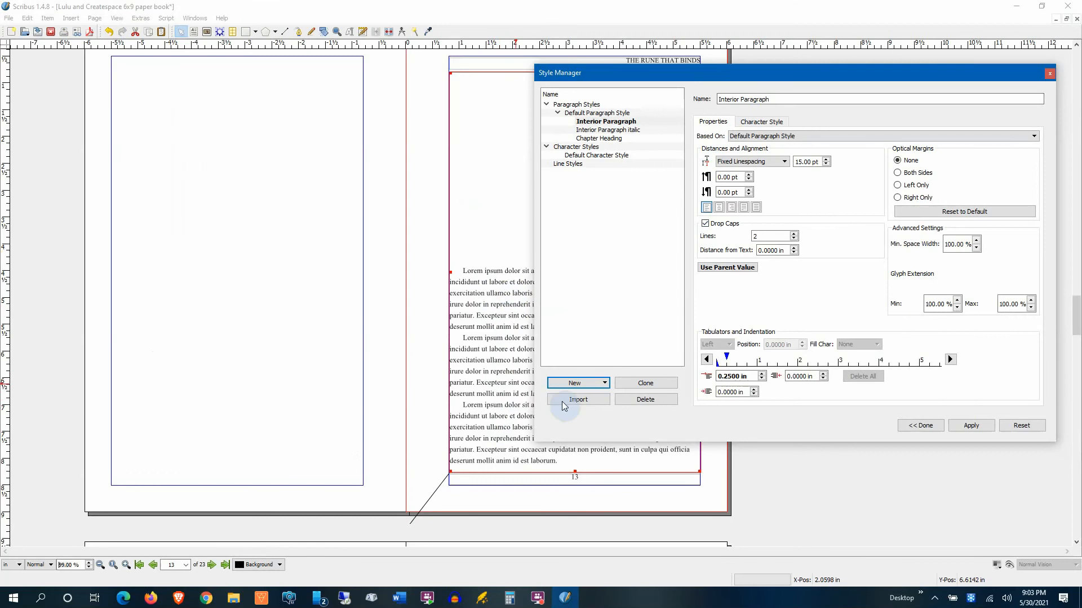
pyautogui.click(973, 426)
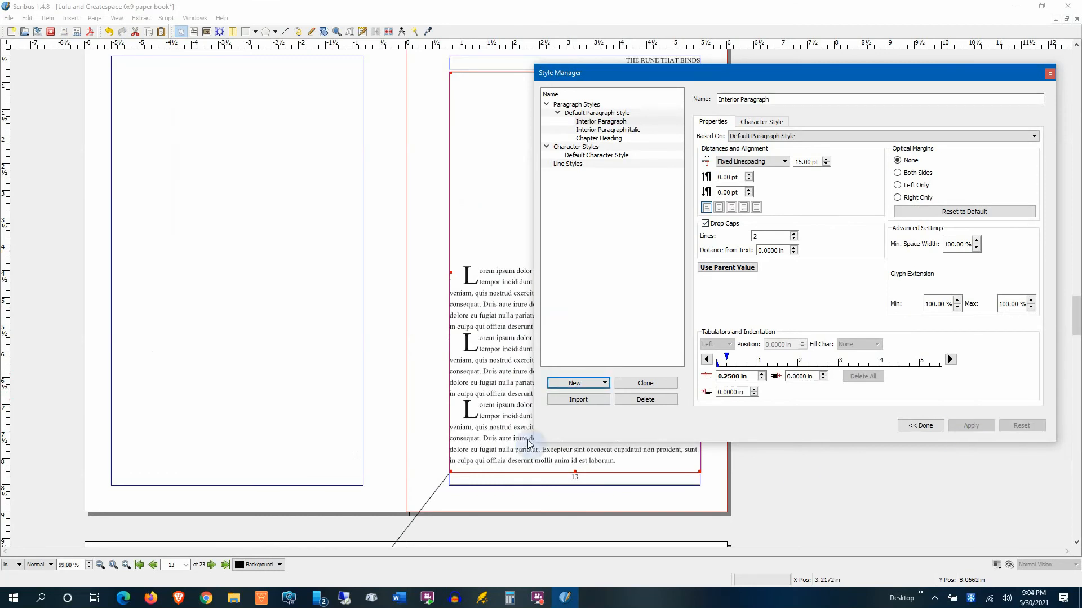
pyautogui.scroll(-8, 485, 348)
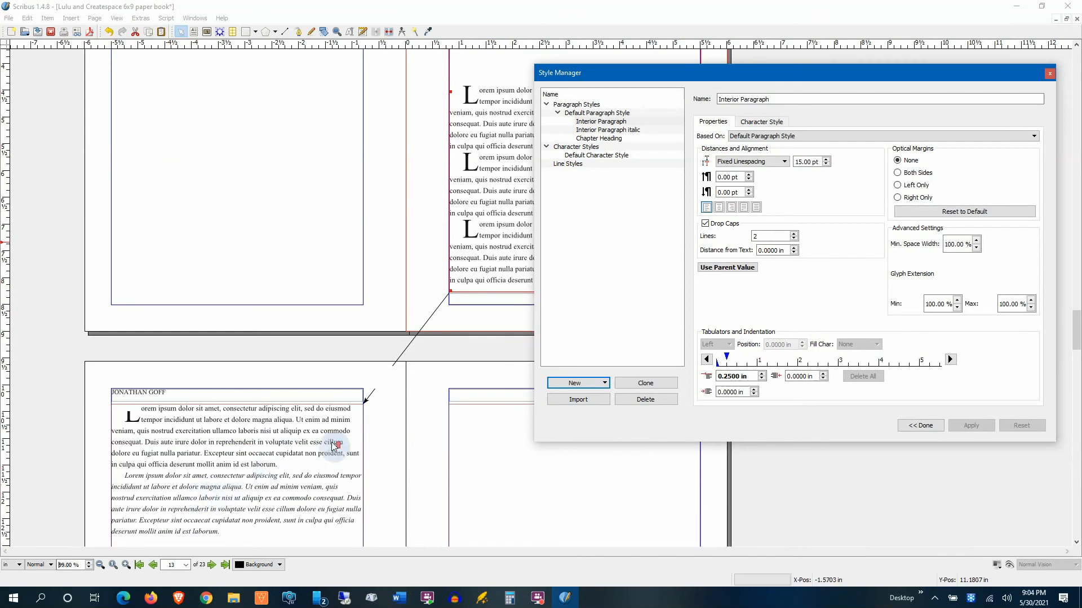
pyautogui.scroll(7, 349, 429)
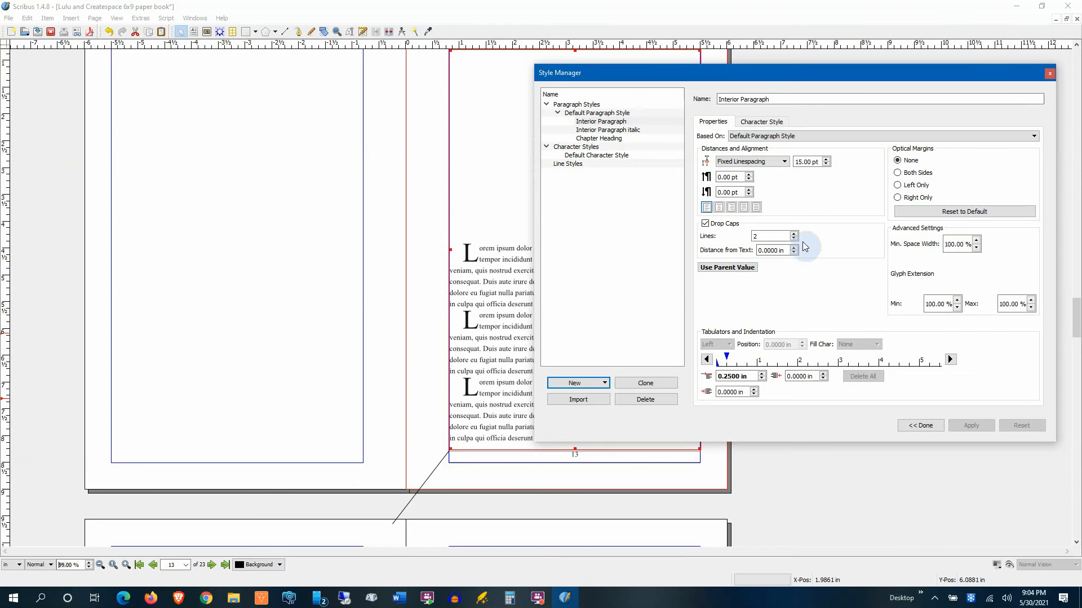
pyautogui.click(705, 224)
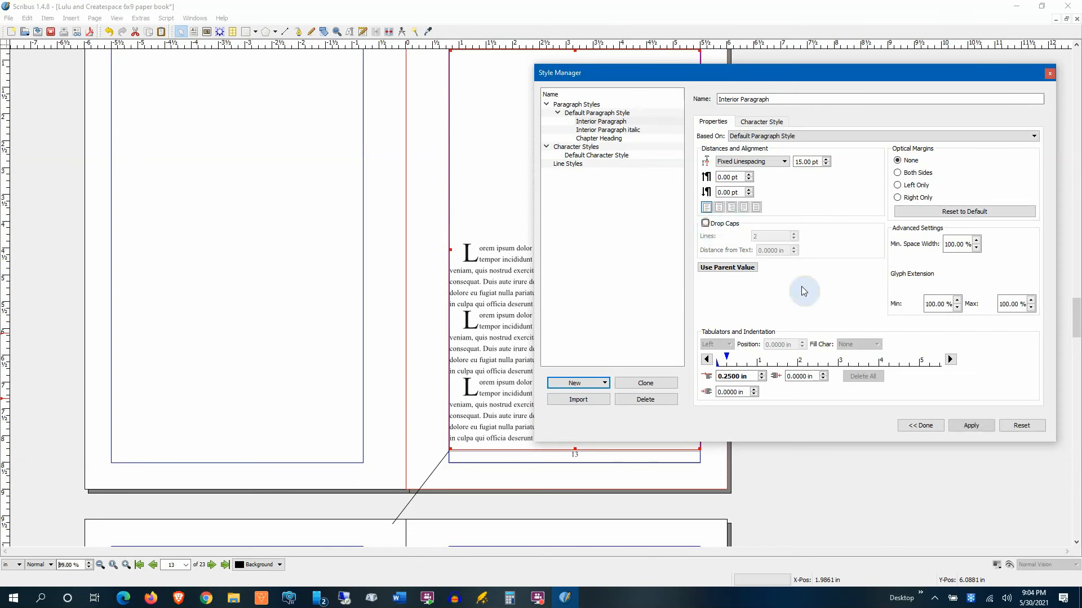
pyautogui.click(975, 427)
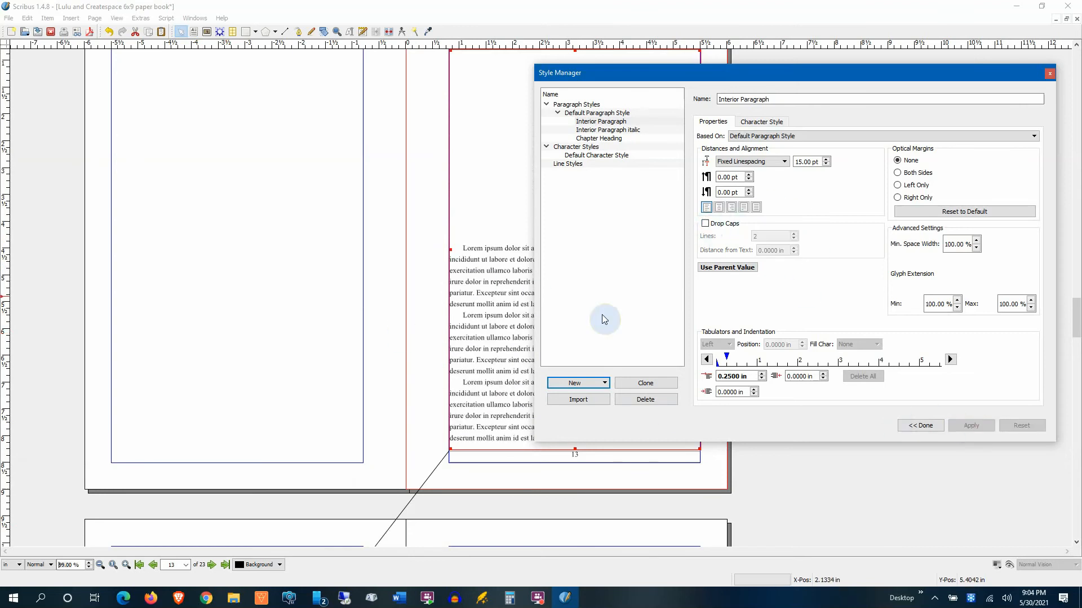
# Set the alignment of the Interior Paragraph style to justified.
pyautogui.moveTo(777, 70); pyautogui.dragTo(283, 92)
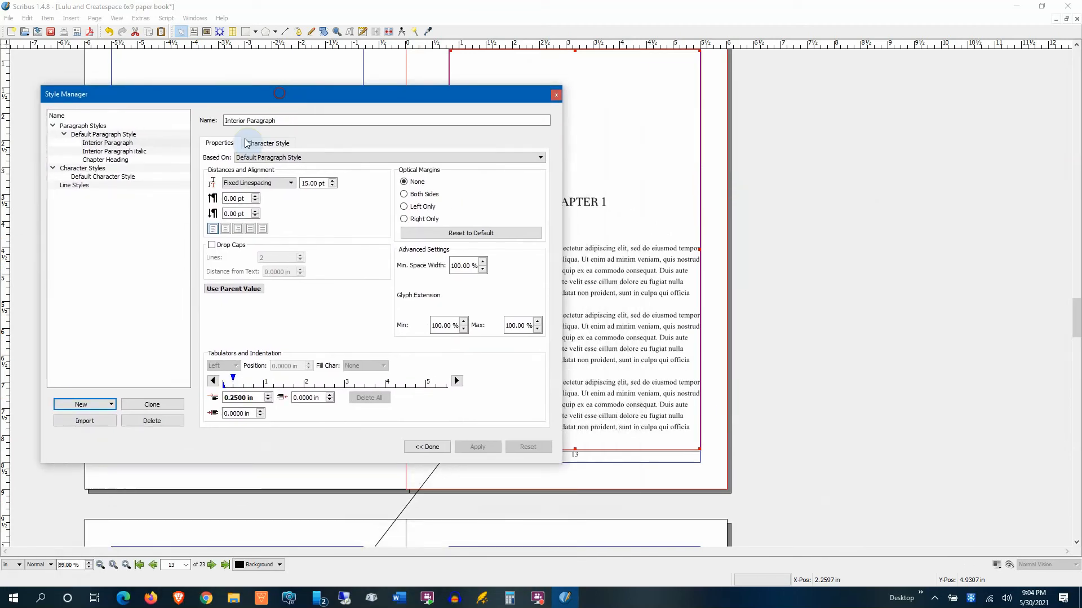
pyautogui.click(251, 230)
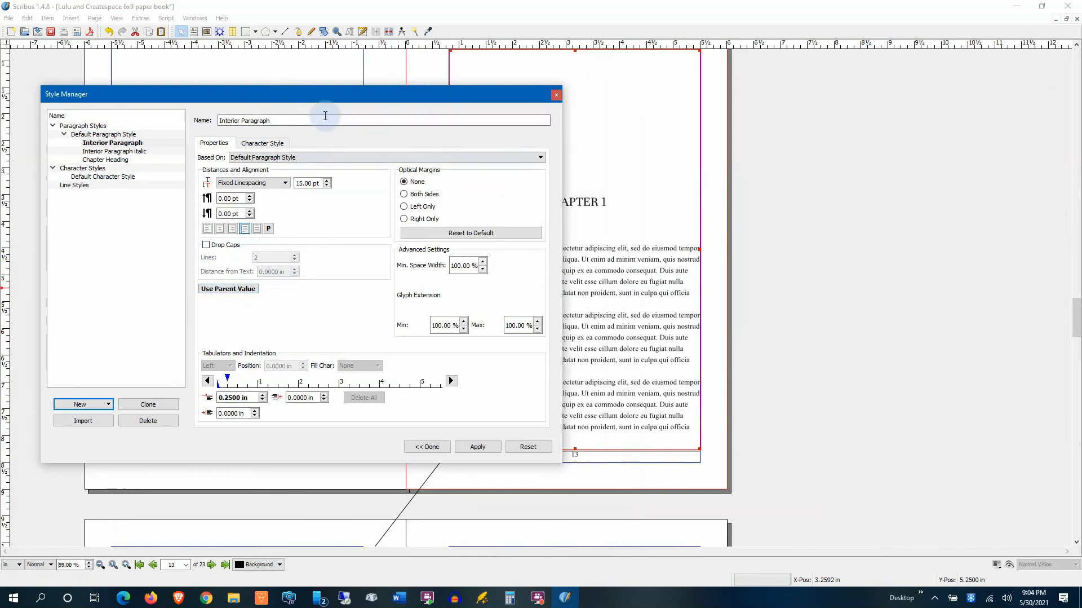
pyautogui.moveTo(328, 97); pyautogui.dragTo(779, 189)
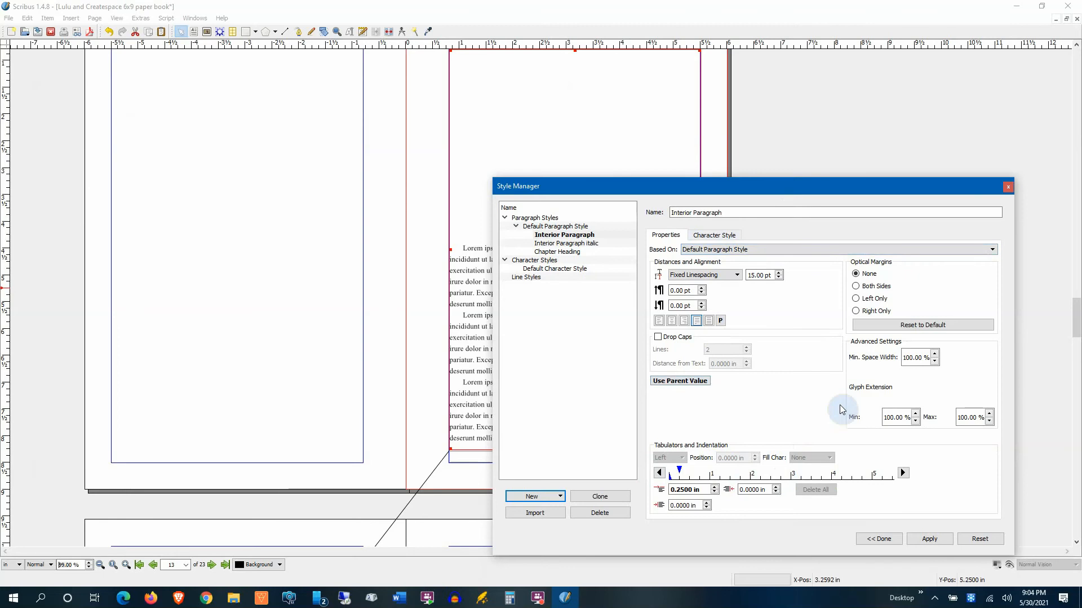
# Set the Interior Paragraph style's font size to 11 pt, apply the style changes, and close the Style Manager.
pyautogui.click(716, 237)
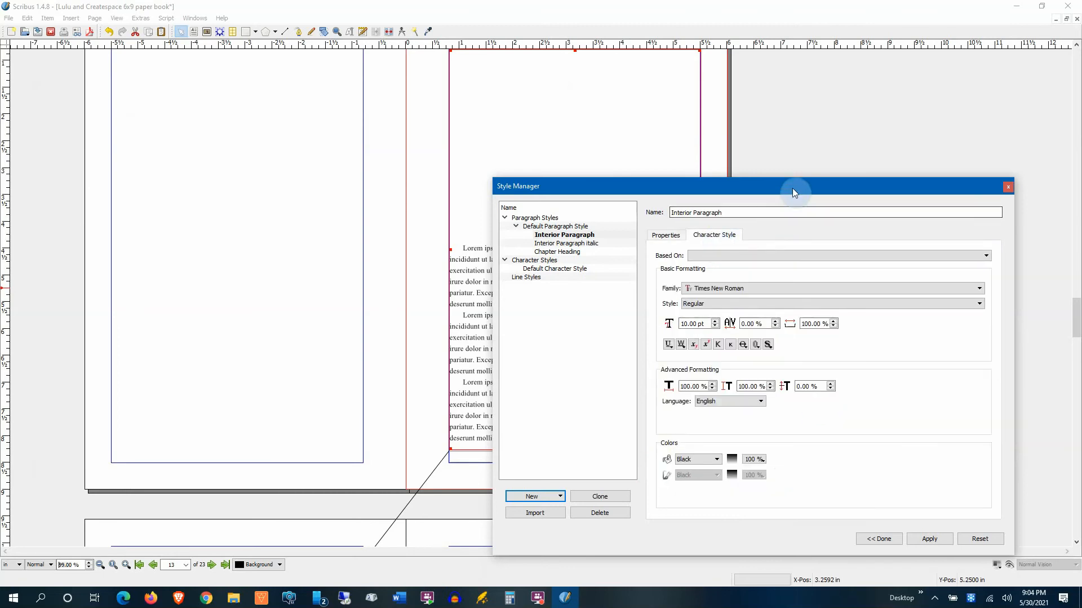
pyautogui.moveTo(793, 193); pyautogui.dragTo(704, 265)
pyautogui.click(625, 396)
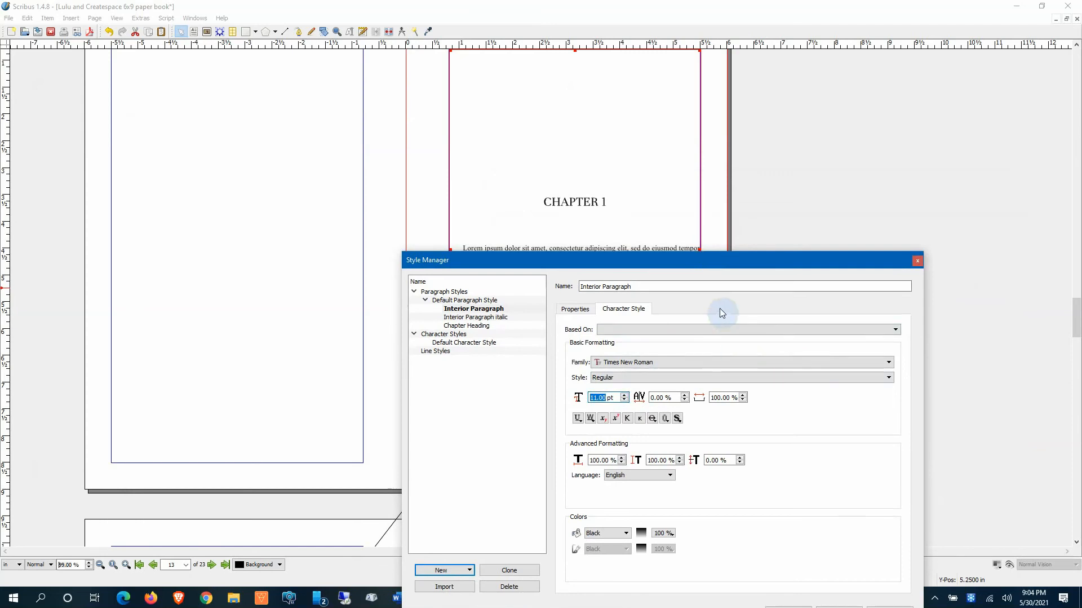
pyautogui.moveTo(735, 264); pyautogui.dragTo(866, 215)
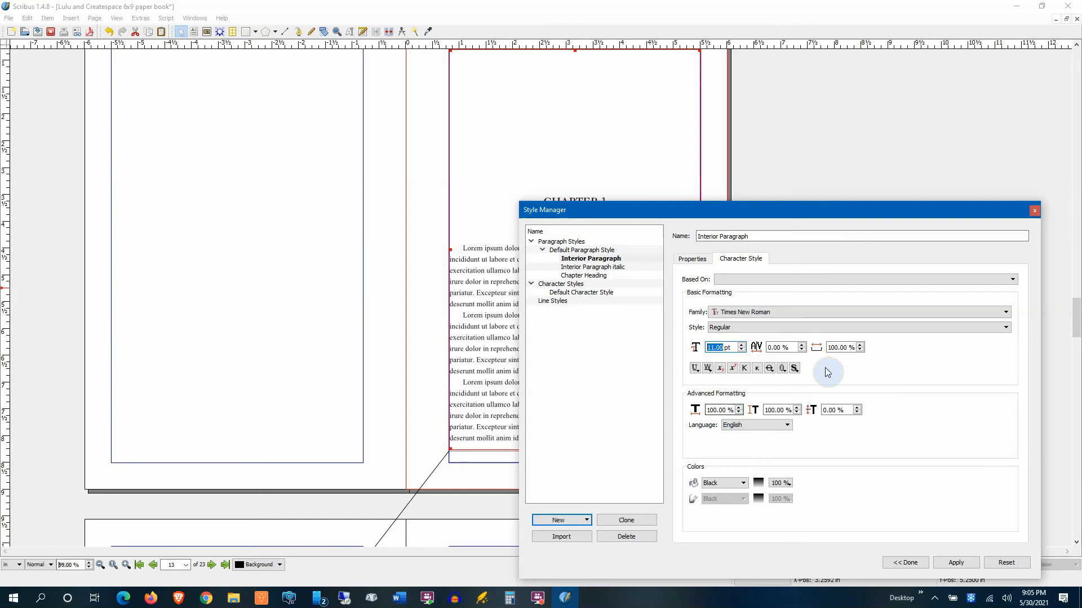
pyautogui.moveTo(843, 217); pyautogui.dragTo(838, 159)
pyautogui.click(958, 507)
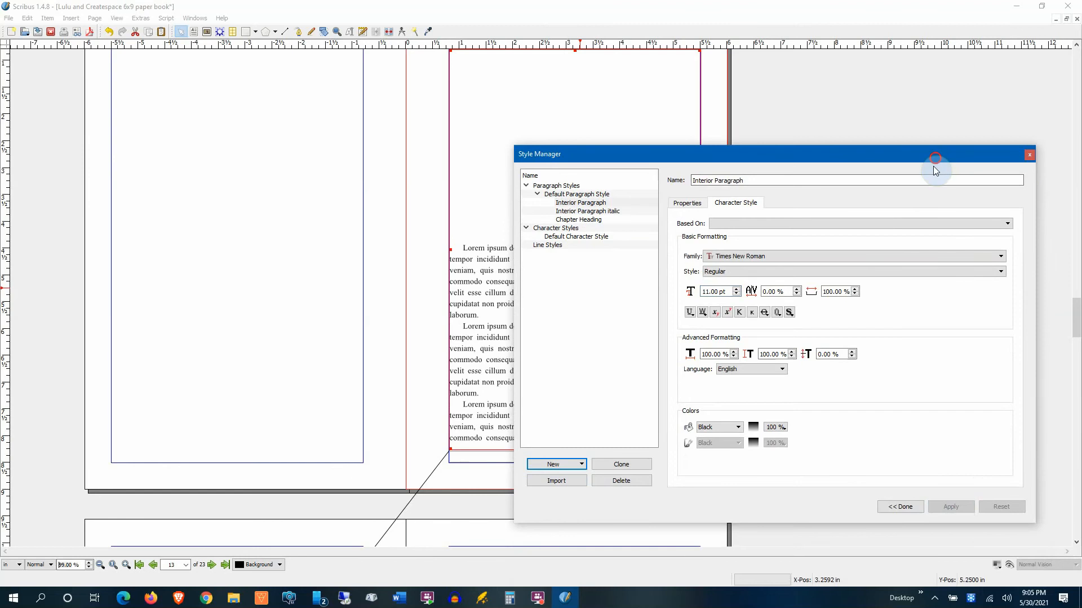
pyautogui.click(939, 221)
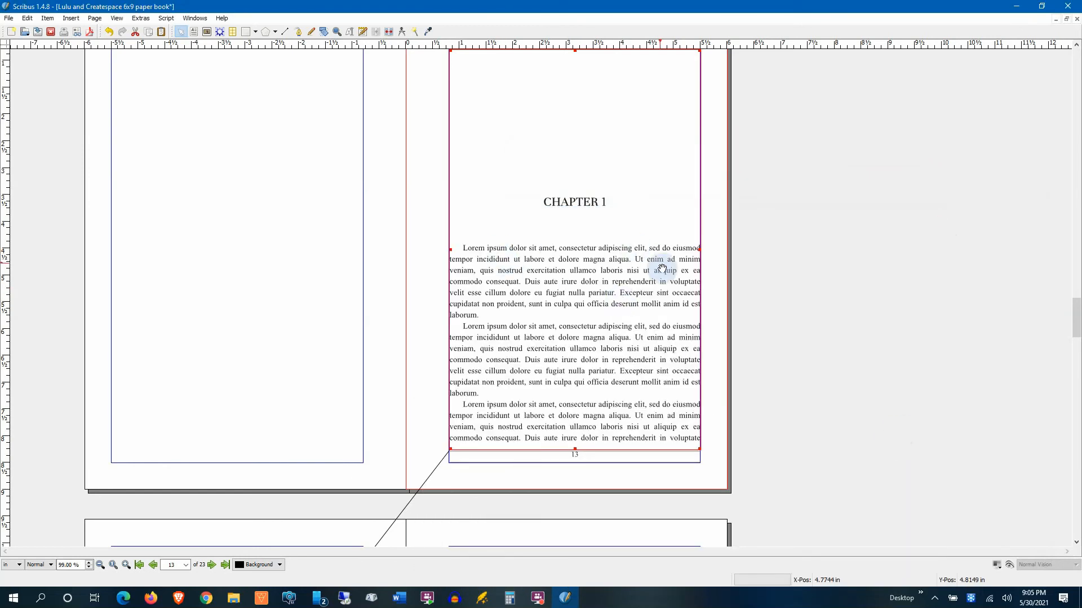
# Compare the body and italic paragraphs from page 13 onto the following page, and reopen the Style Manager.
pyautogui.scroll(-1, 668, 307)
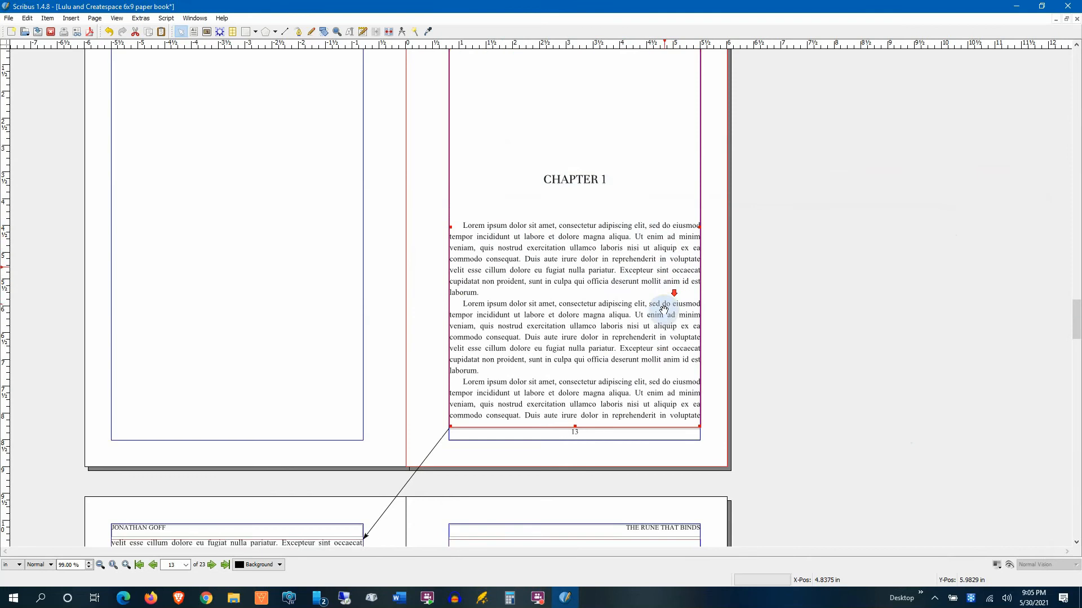
pyautogui.scroll(-10, 663, 309)
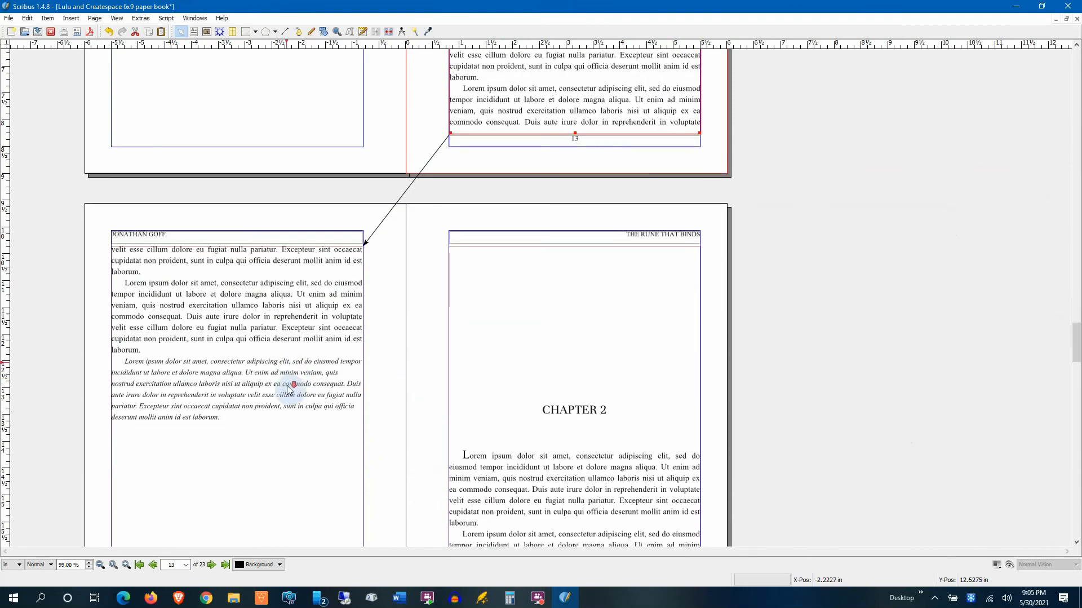
pyautogui.scroll(-1, 289, 388)
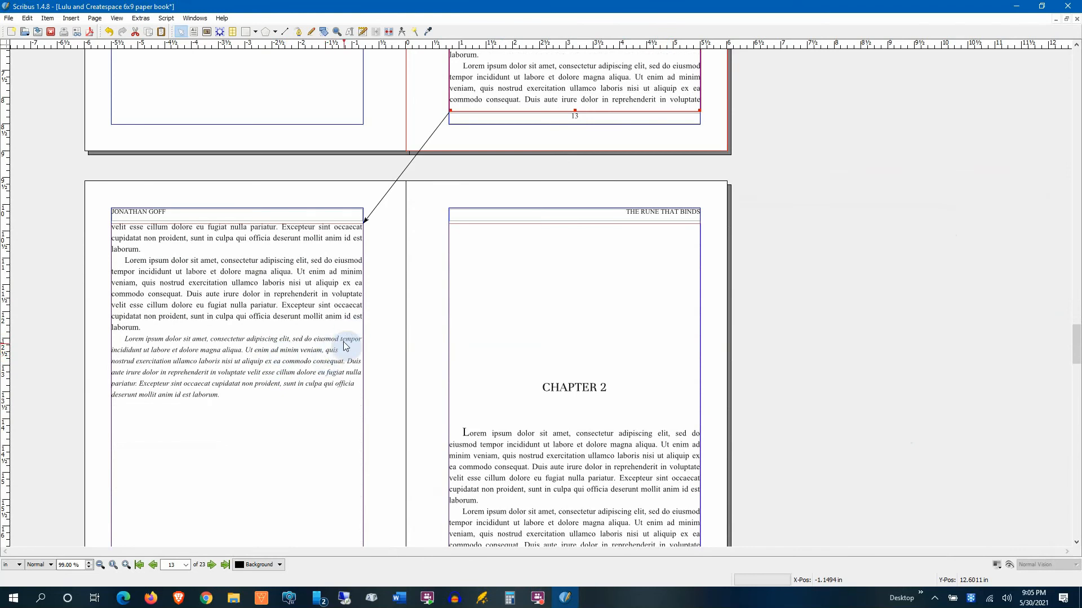
pyautogui.click(27, 18)
pyautogui.click(49, 275)
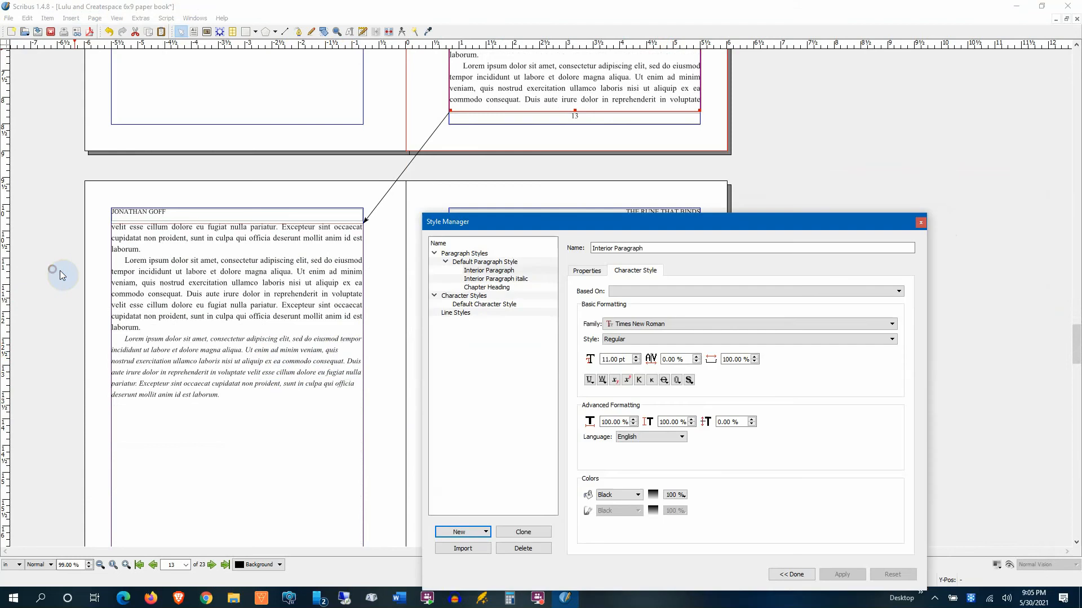
# Set the Interior Paragraph italic style to an 11 pt font size with justified alignment, and apply the changes.
pyautogui.click(507, 280)
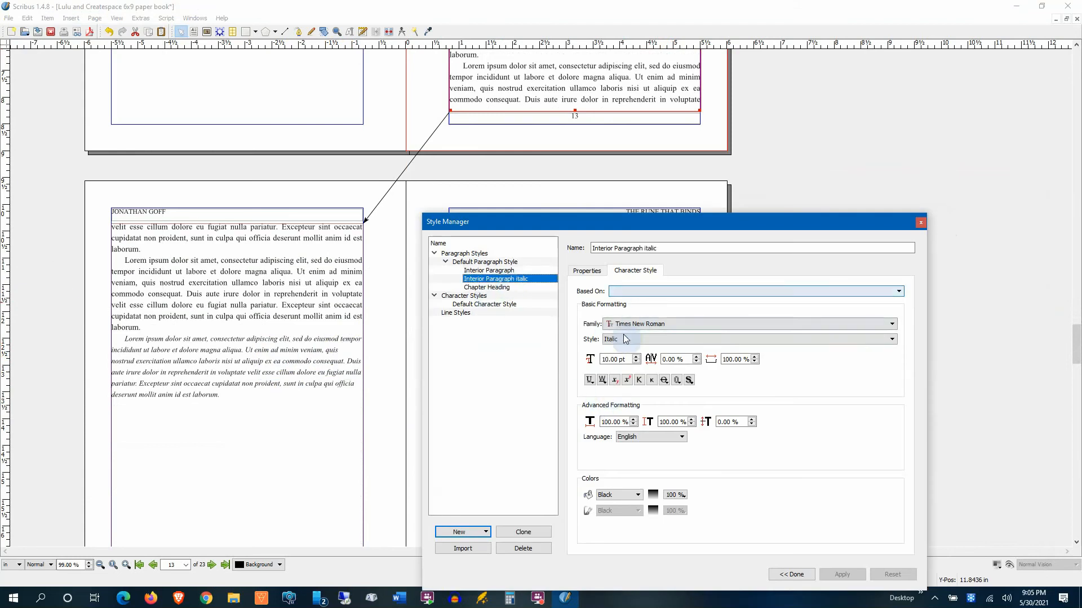
pyautogui.click(635, 358)
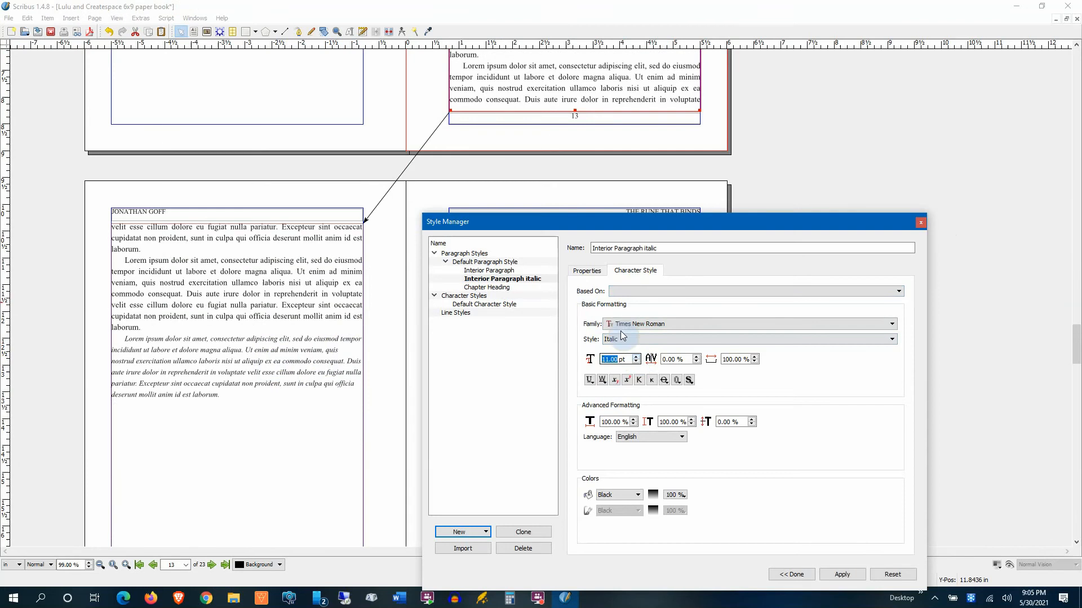
pyautogui.click(586, 271)
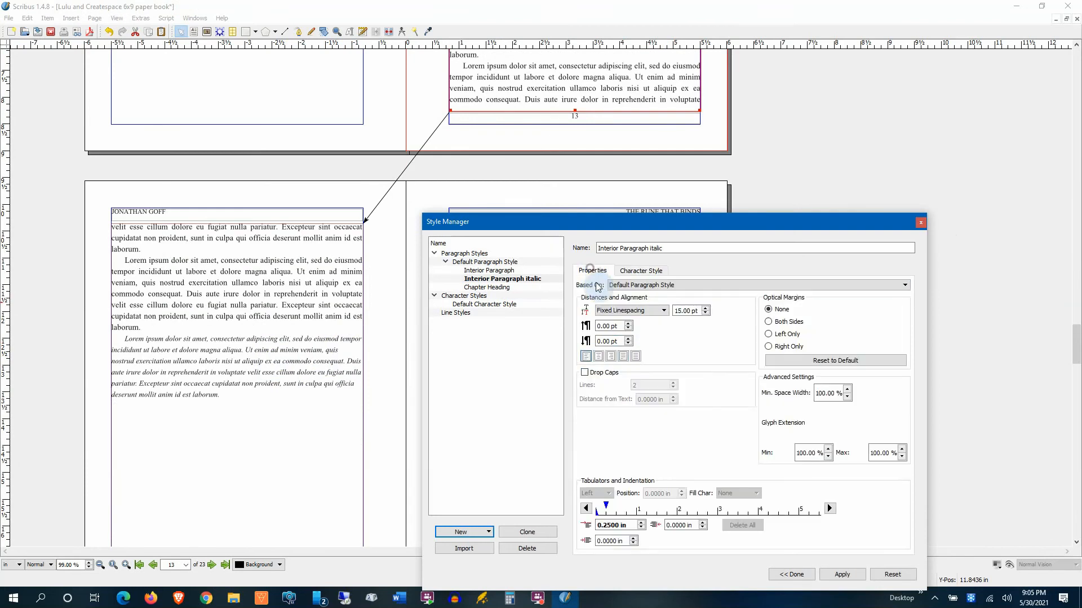
pyautogui.click(622, 356)
pyautogui.moveTo(740, 222); pyautogui.dragTo(749, 98)
pyautogui.click(853, 450)
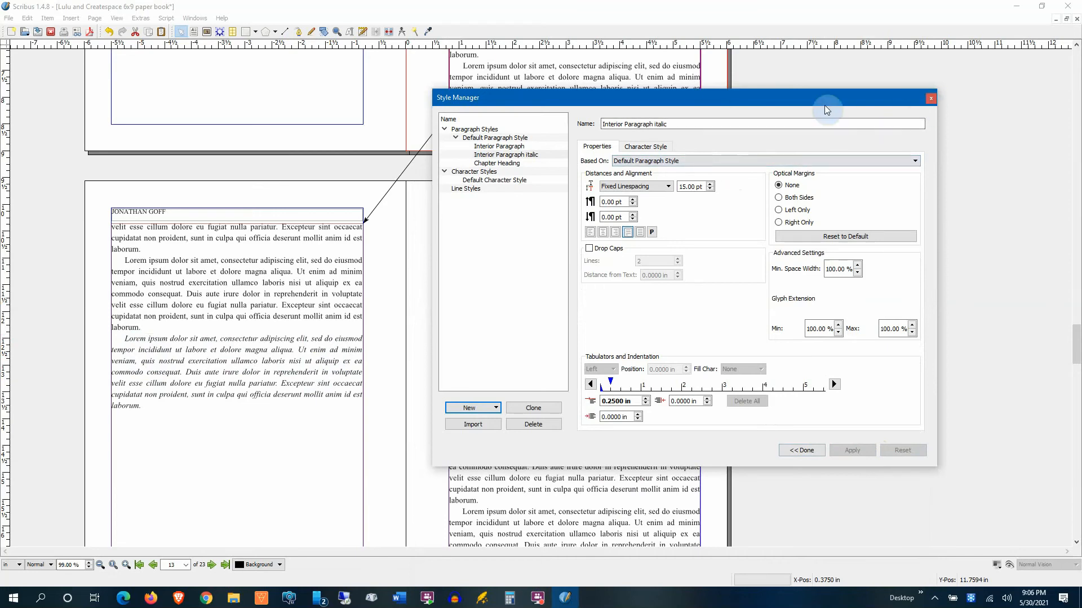
pyautogui.moveTo(826, 99); pyautogui.dragTo(829, 207)
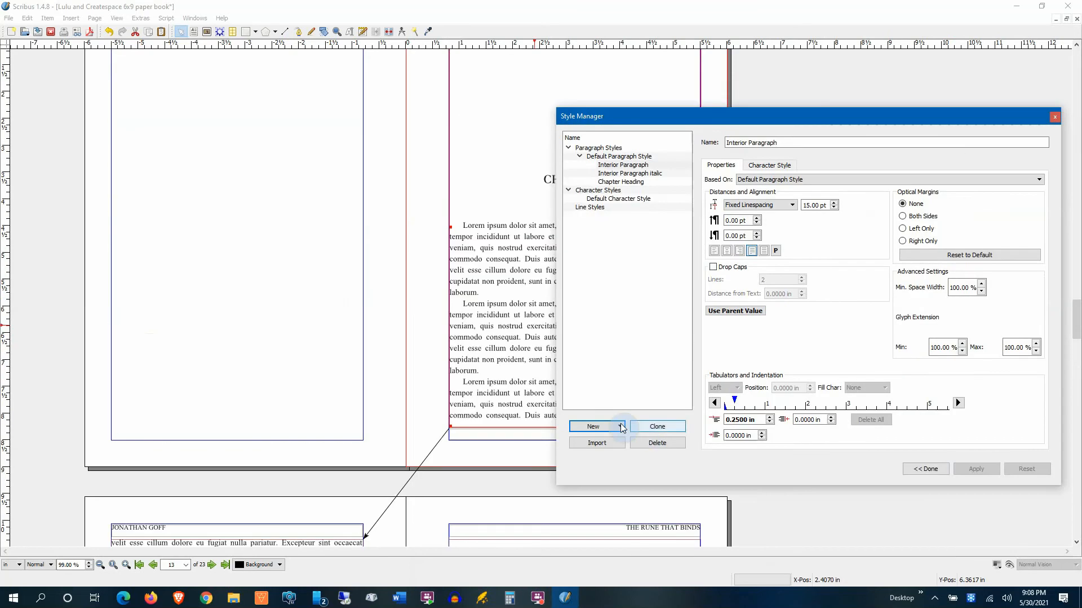
# Create a new paragraph style named First Line.
pyautogui.click(613, 425)
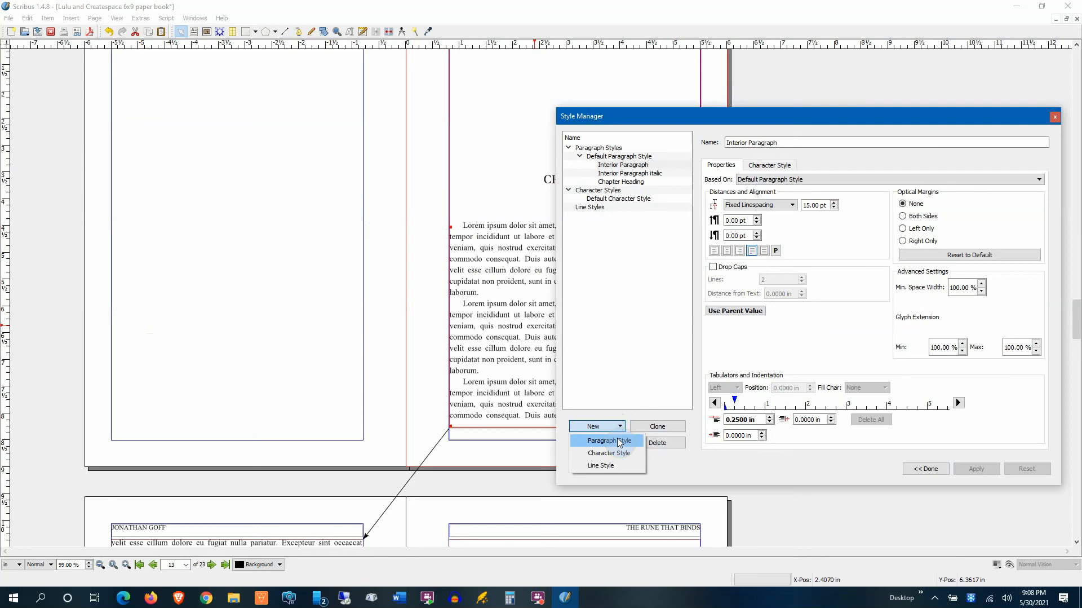
pyautogui.click(619, 440)
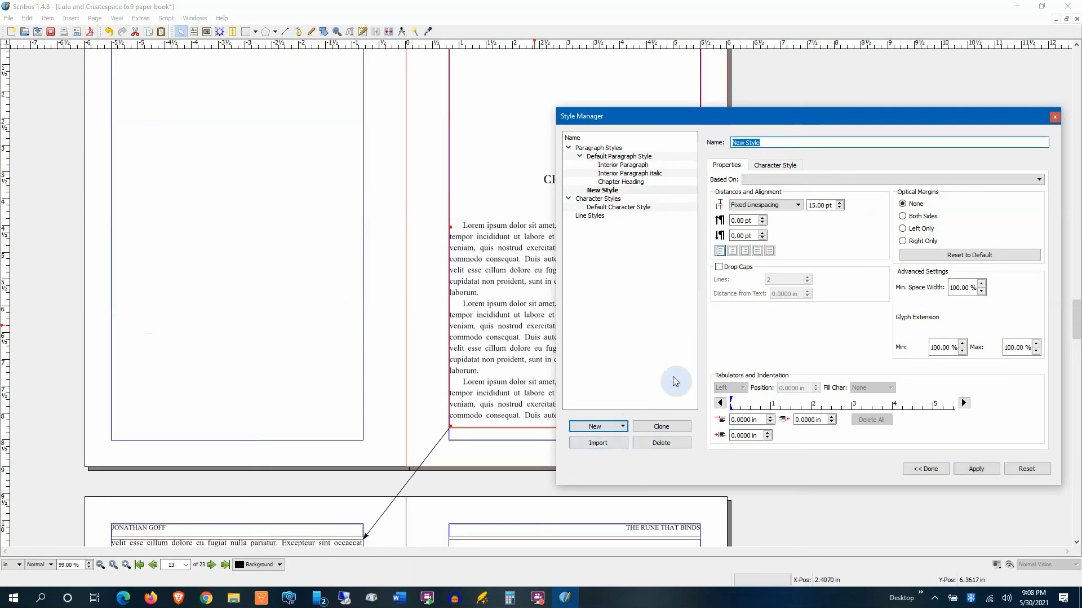
pyautogui.write('First Line')
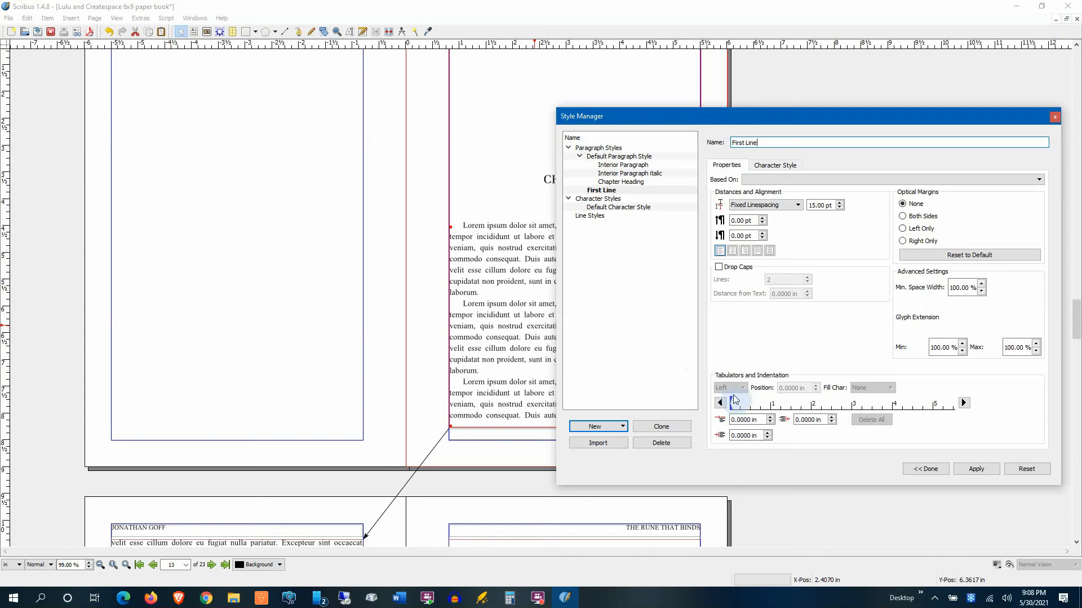
pyautogui.click(796, 119)
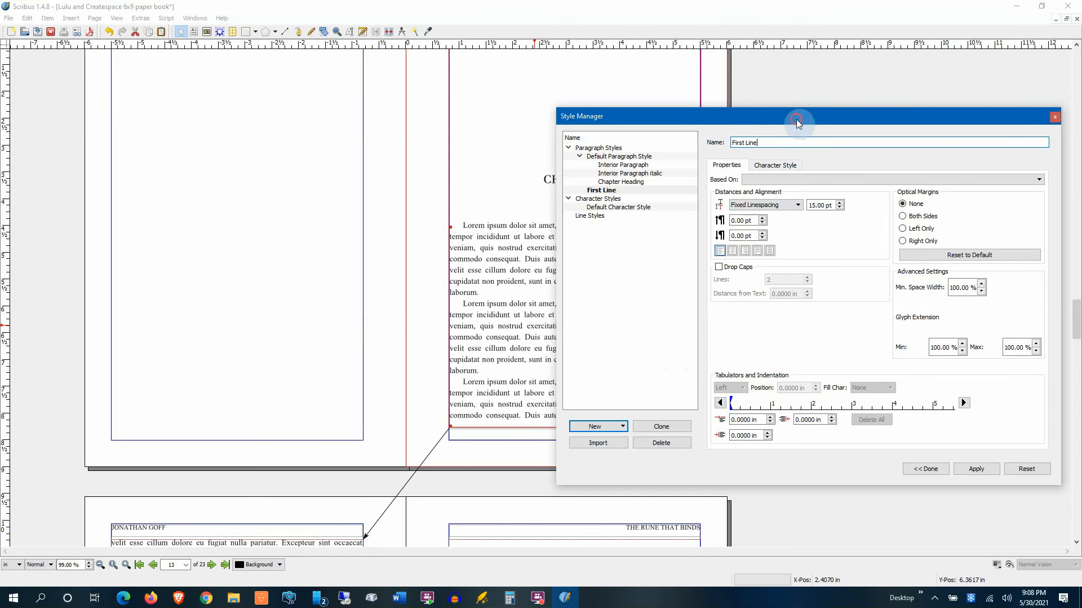
pyautogui.moveTo(796, 120); pyautogui.dragTo(774, 183)
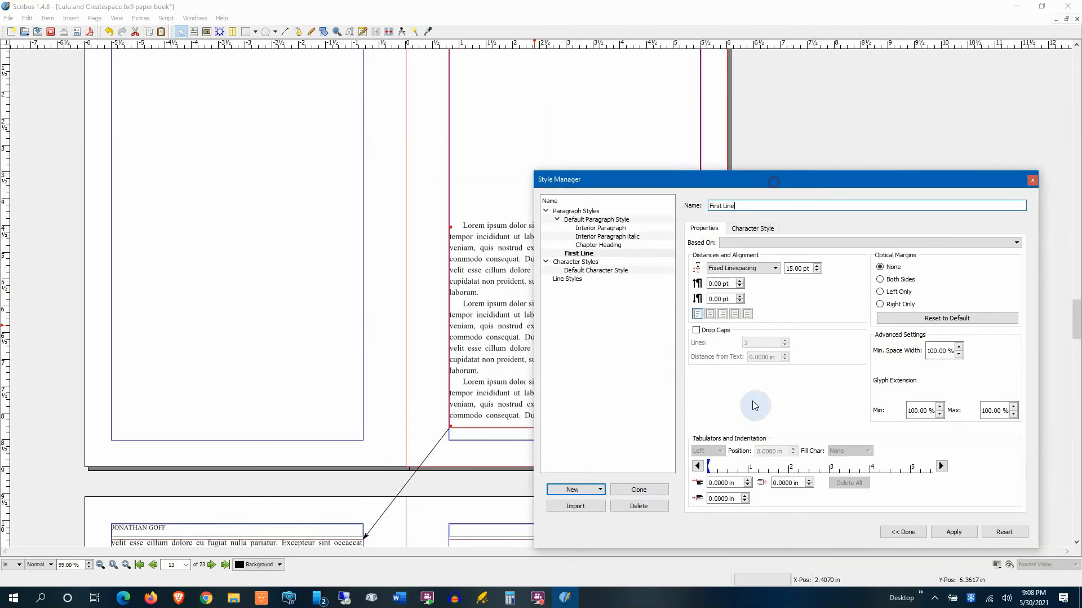
# Set the First Line style to justified alignment and 11 pt, apply it, and close the Style Manager.
pyautogui.click(735, 313)
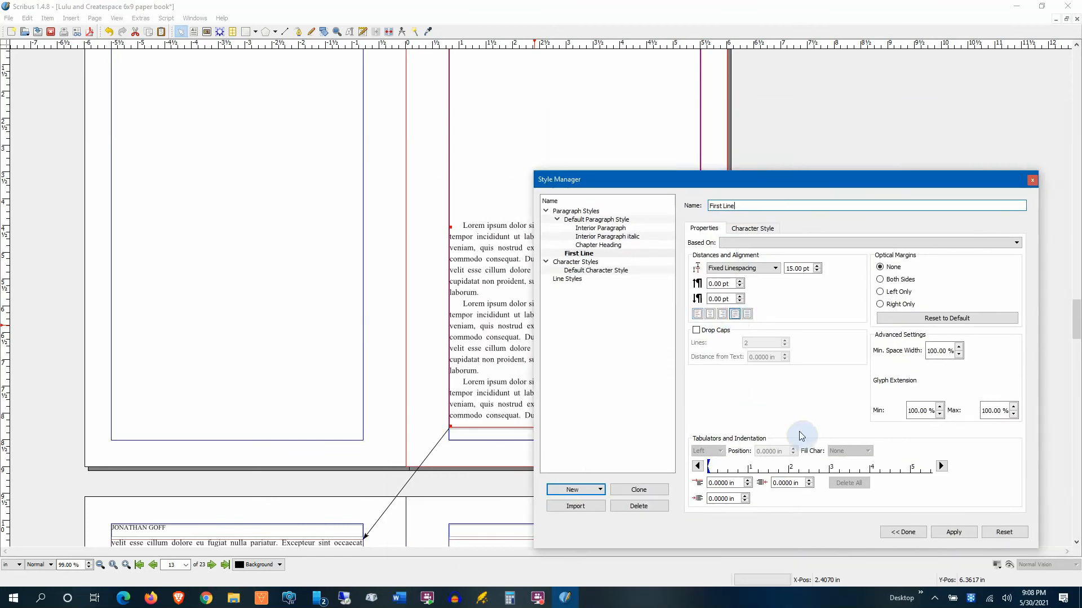
pyautogui.click(714, 464)
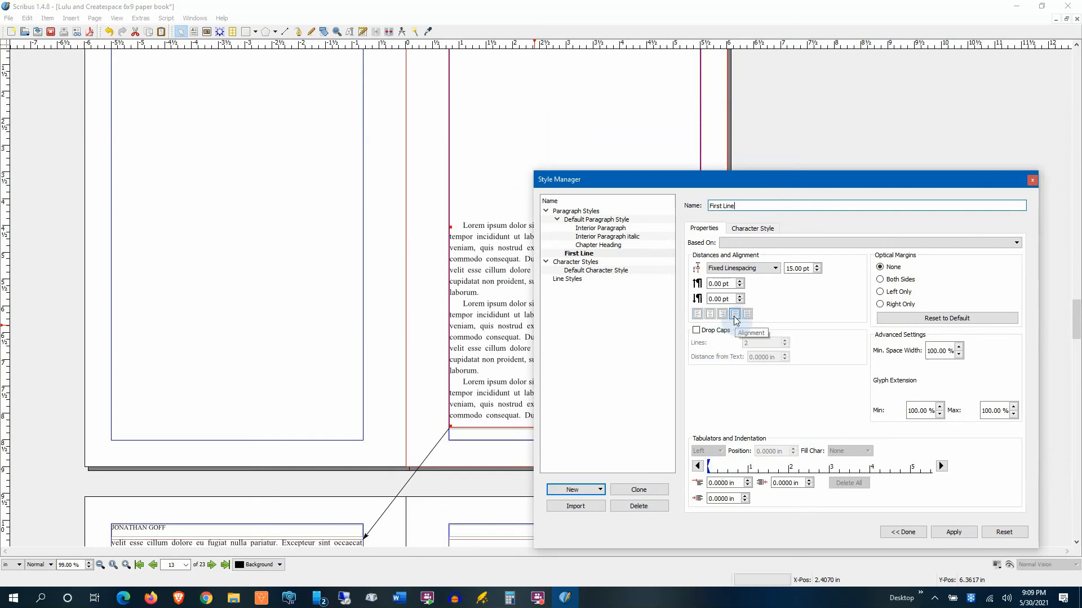
pyautogui.click(746, 228)
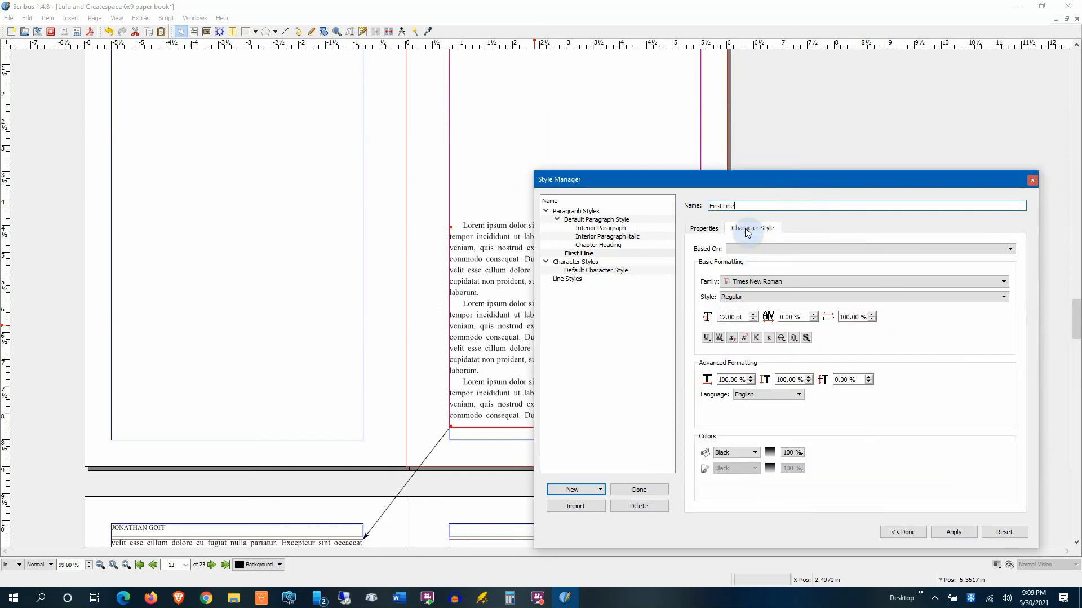
pyautogui.click(753, 321)
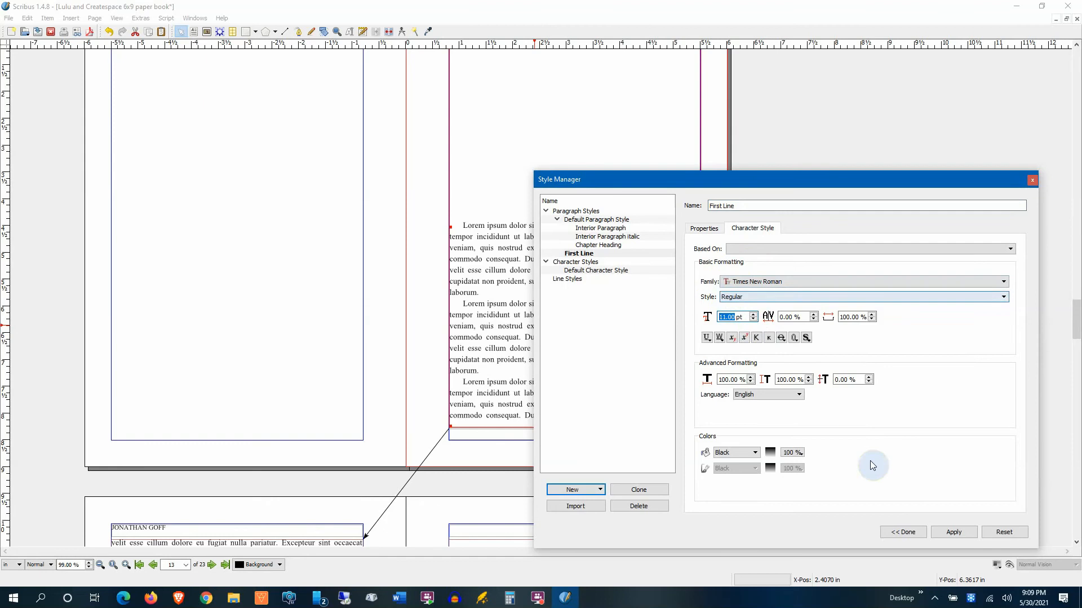
pyautogui.click(954, 532)
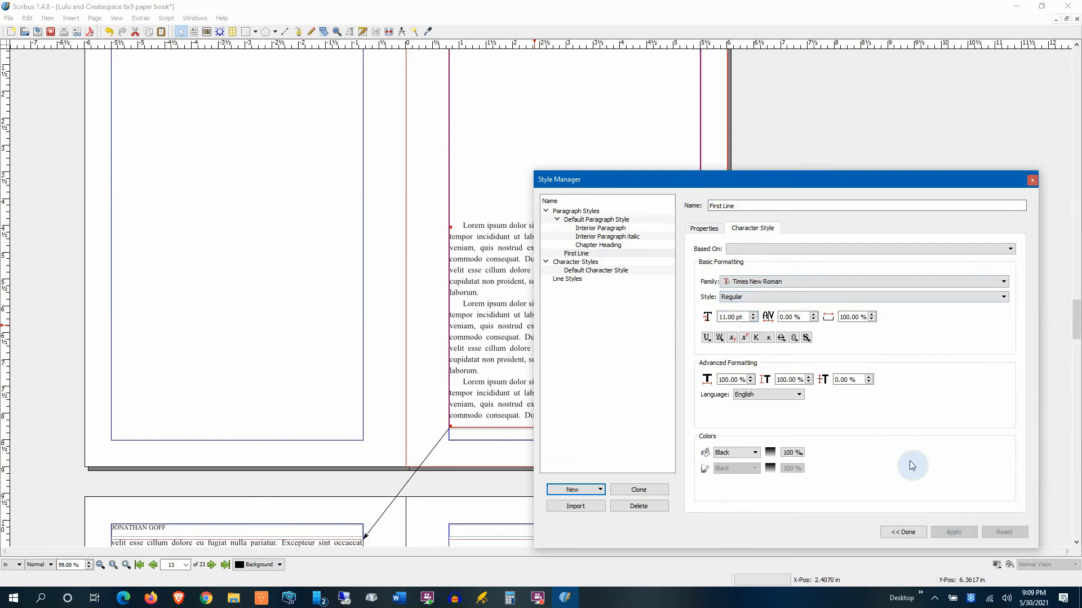
pyautogui.click(1032, 179)
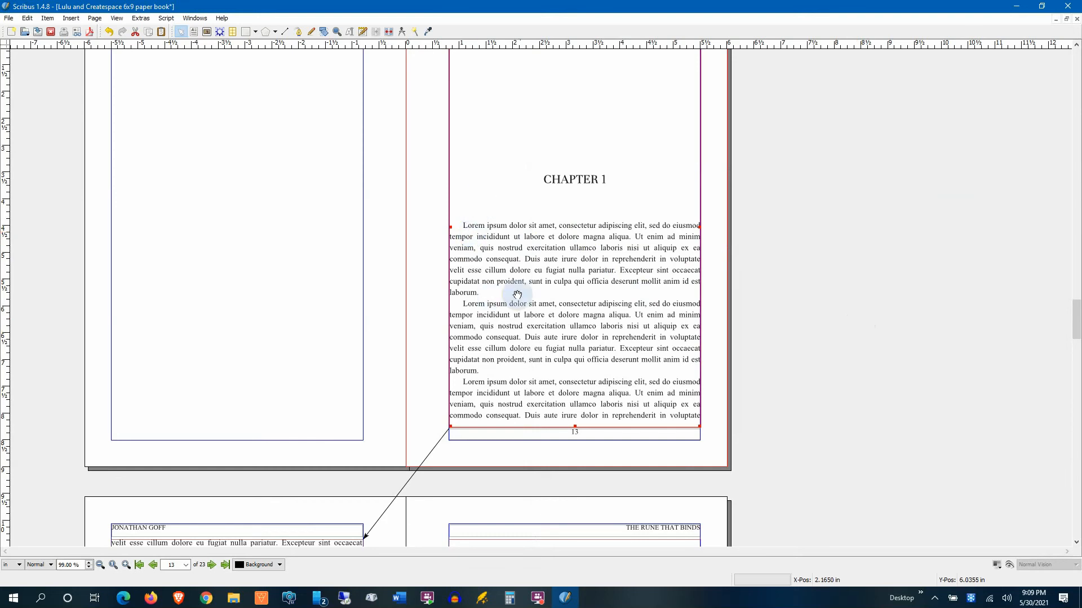
# In the Story Editor, assign the First Line style to the first paragraph under Chapter 1, update the text frame, and close the editor.
pyautogui.scroll(-3, 524, 316)
pyautogui.scroll(3, 530, 337)
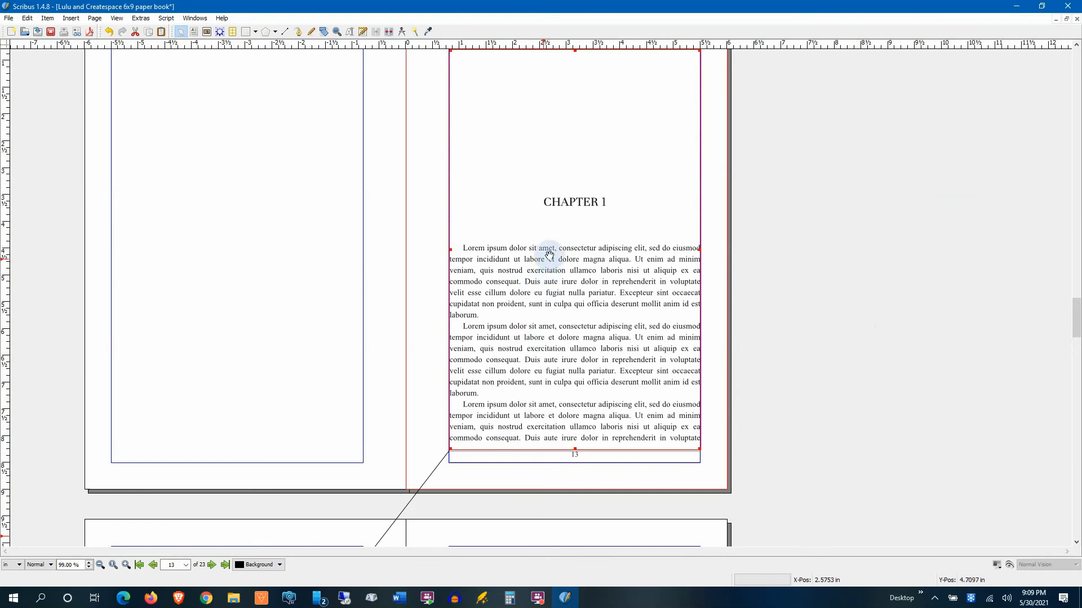
pyautogui.click(363, 31)
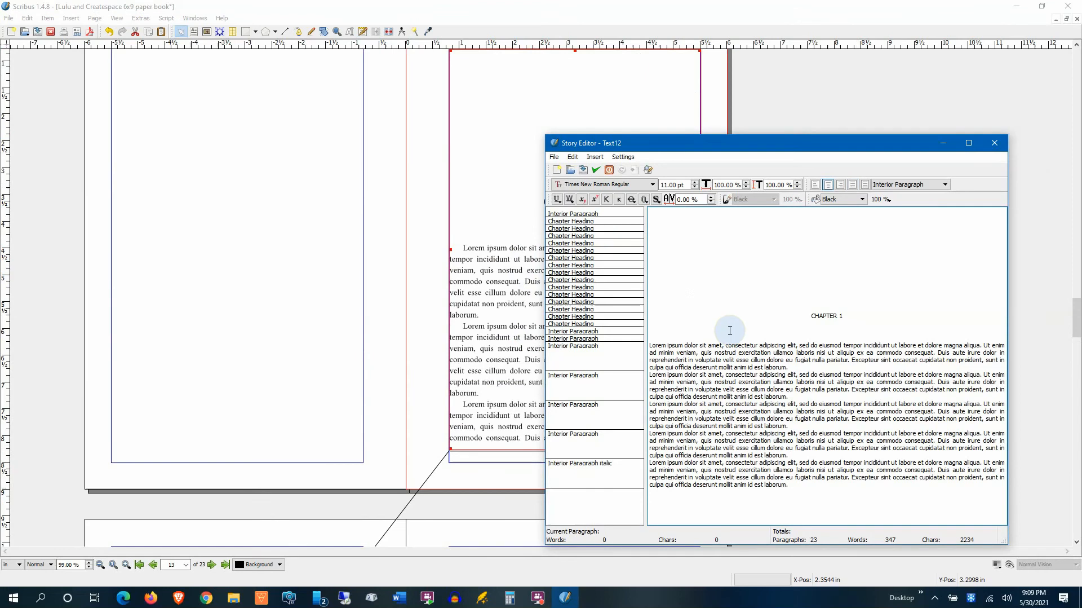
pyautogui.doubleClick(622, 361)
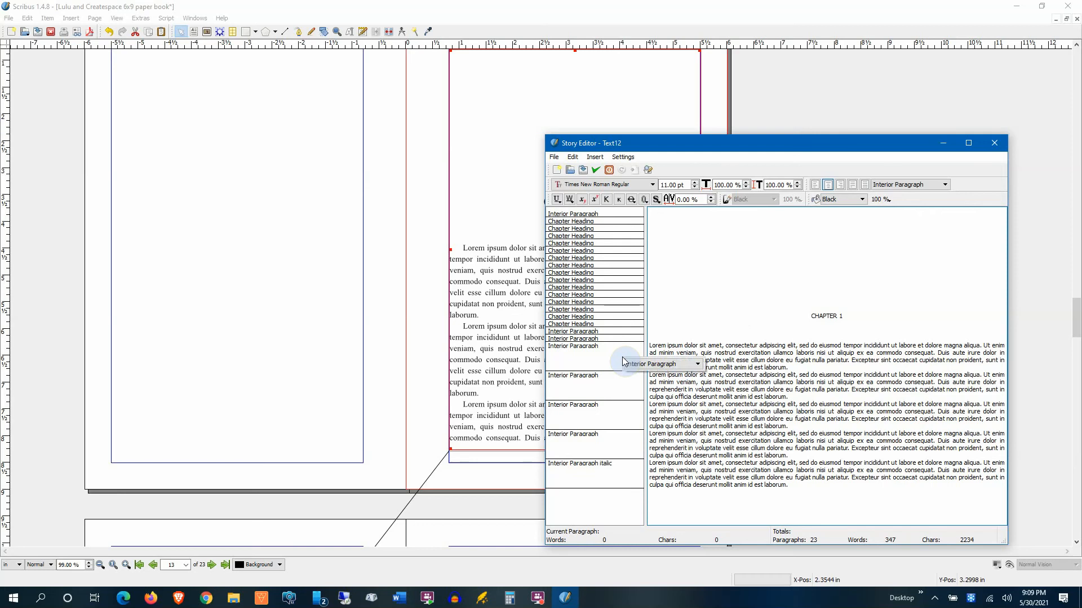
pyautogui.click(664, 364)
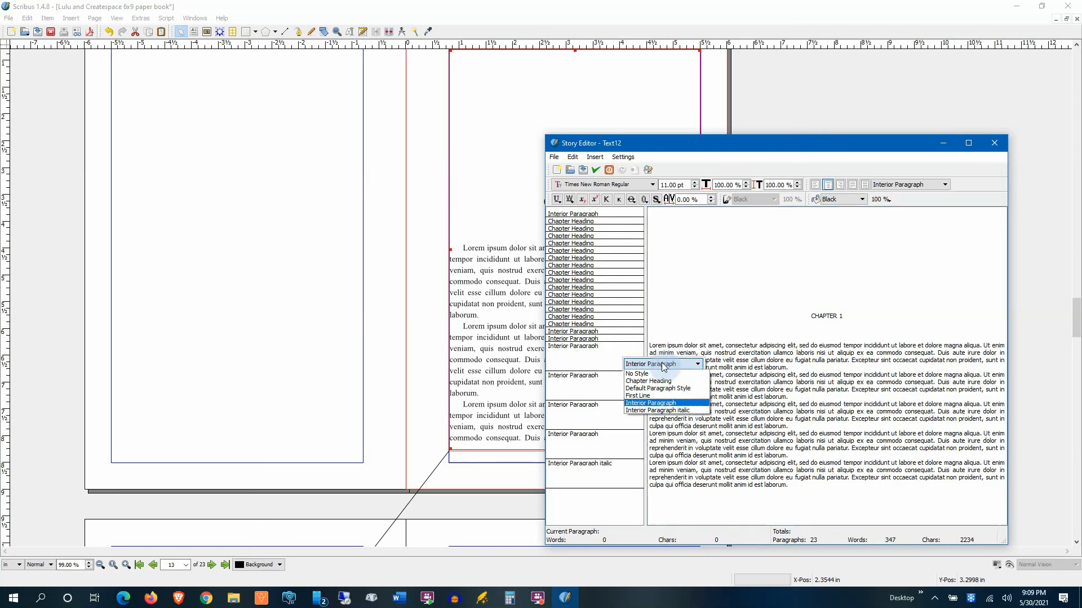
pyautogui.click(638, 396)
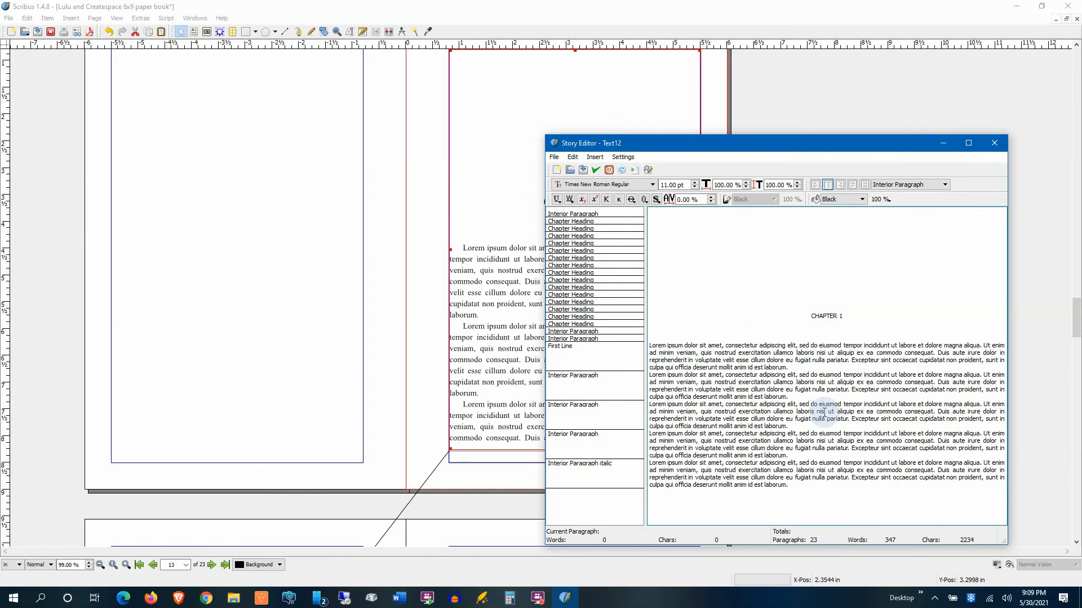
pyautogui.click(634, 172)
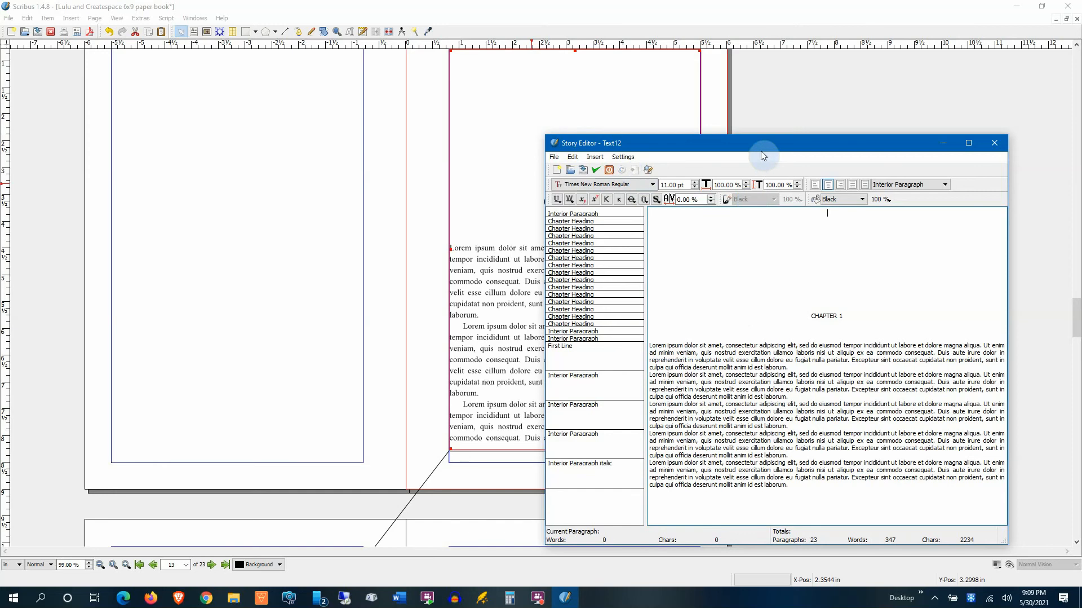
pyautogui.moveTo(761, 151); pyautogui.dragTo(787, 118)
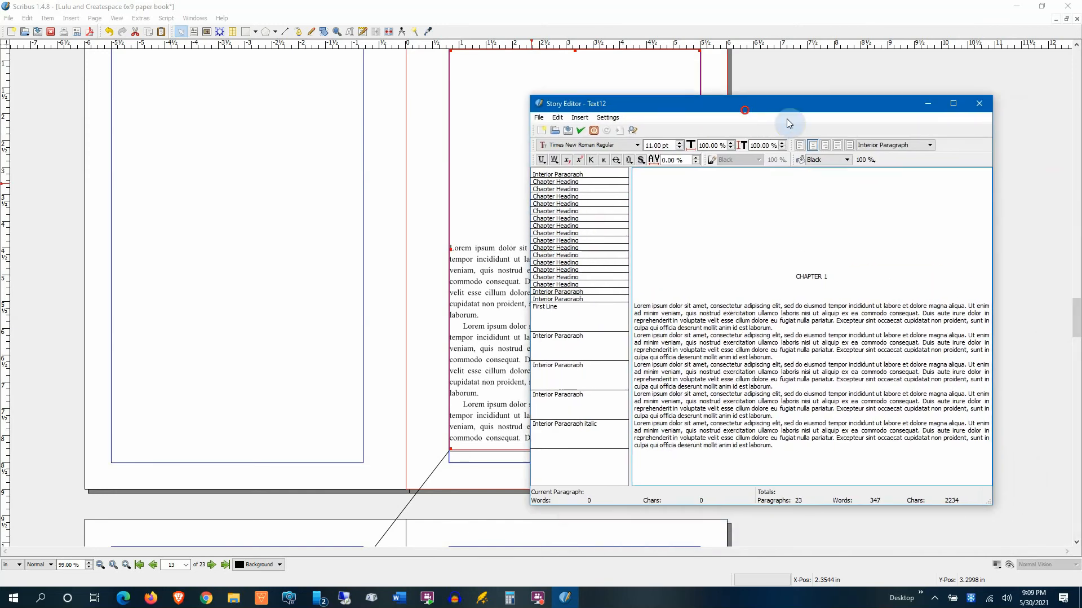
pyautogui.click(981, 104)
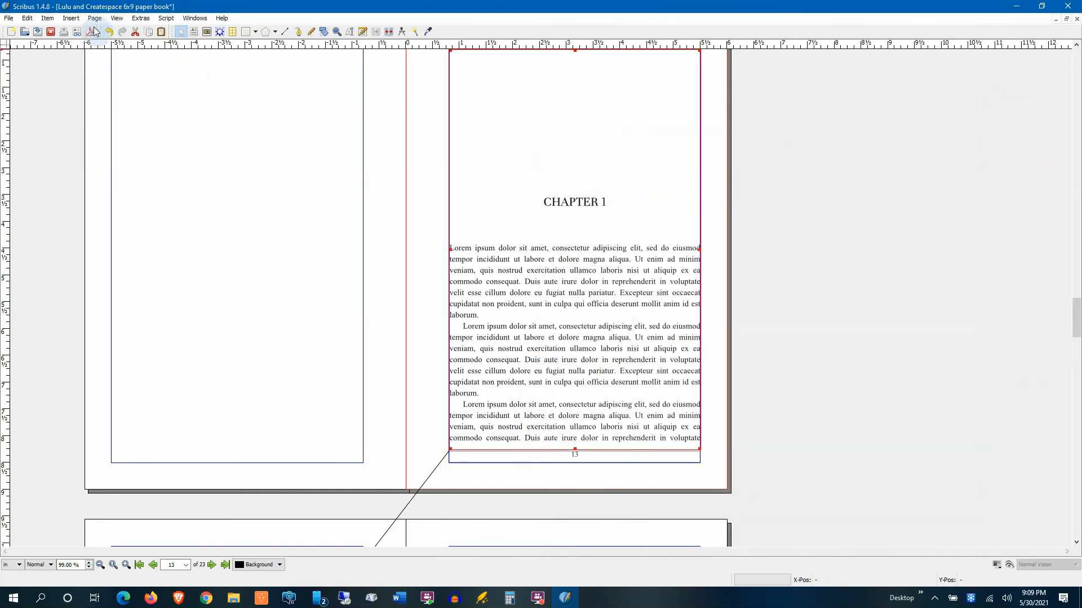
# Turn on two-line drop caps for the First Line style, apply the change, and close the Style Manager.
pyautogui.click(25, 18)
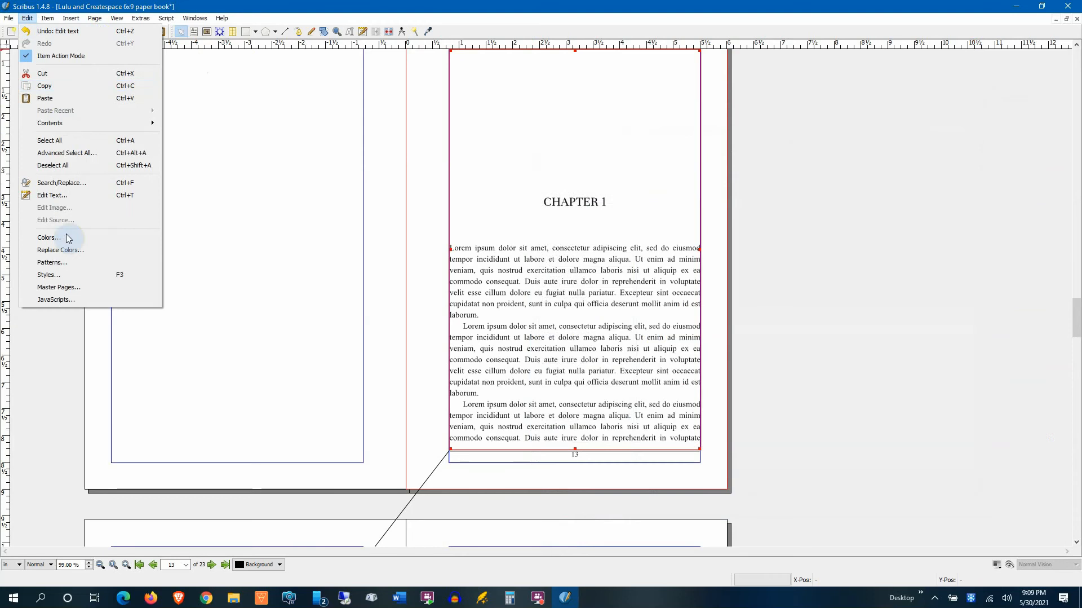
pyautogui.click(72, 275)
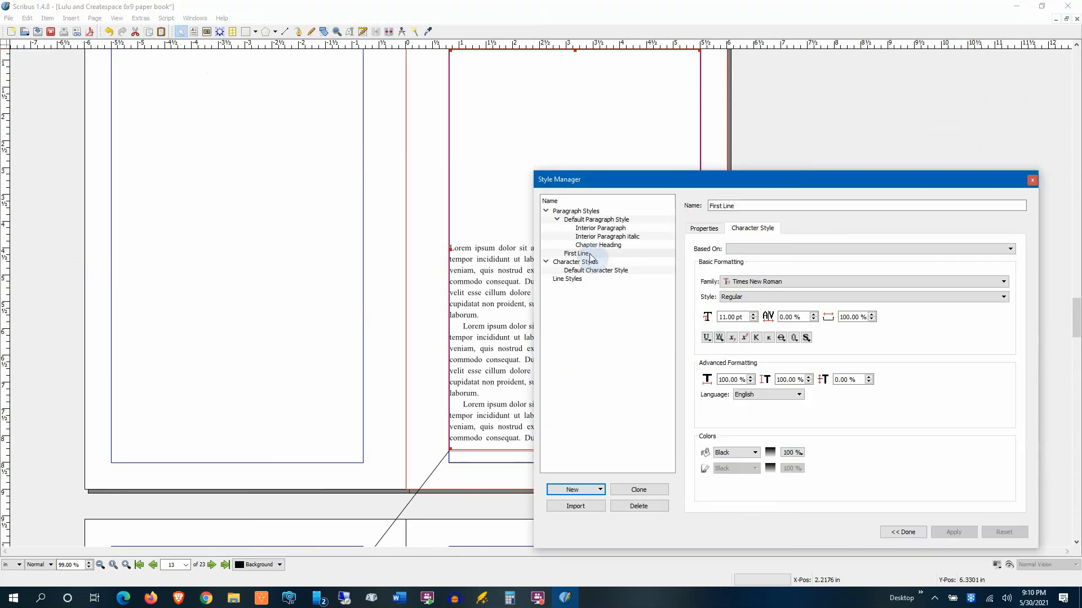
pyautogui.click(705, 228)
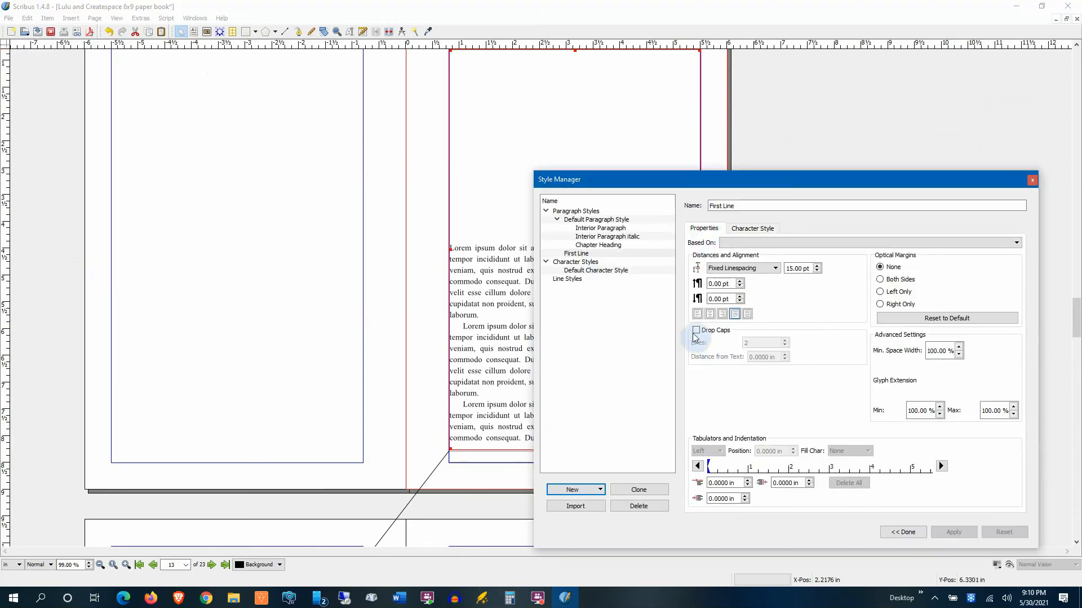
pyautogui.click(697, 330)
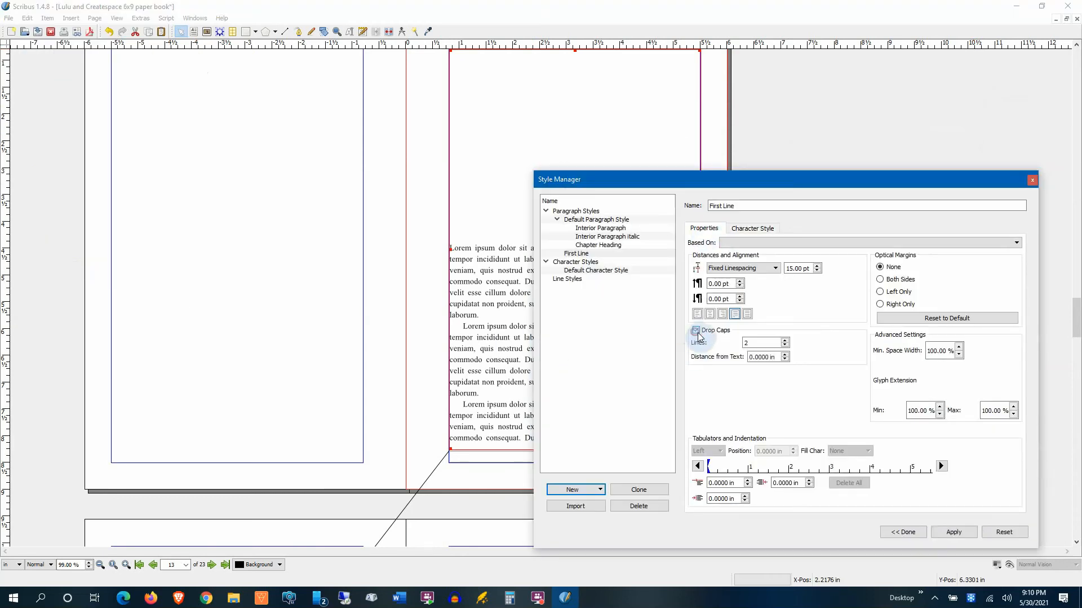
pyautogui.click(954, 532)
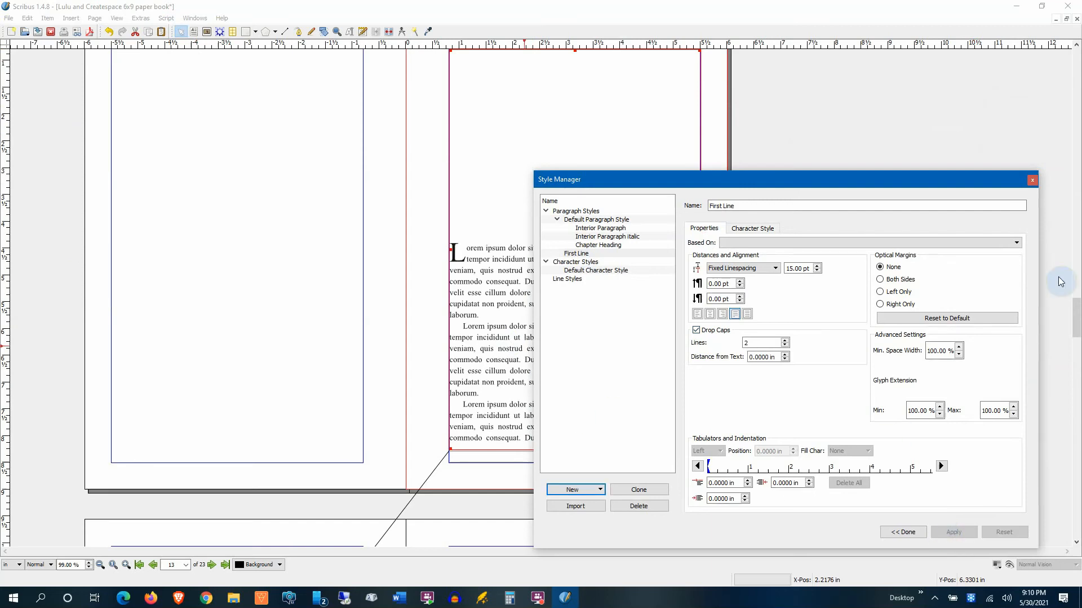
pyautogui.moveTo(952, 178); pyautogui.dragTo(847, 145)
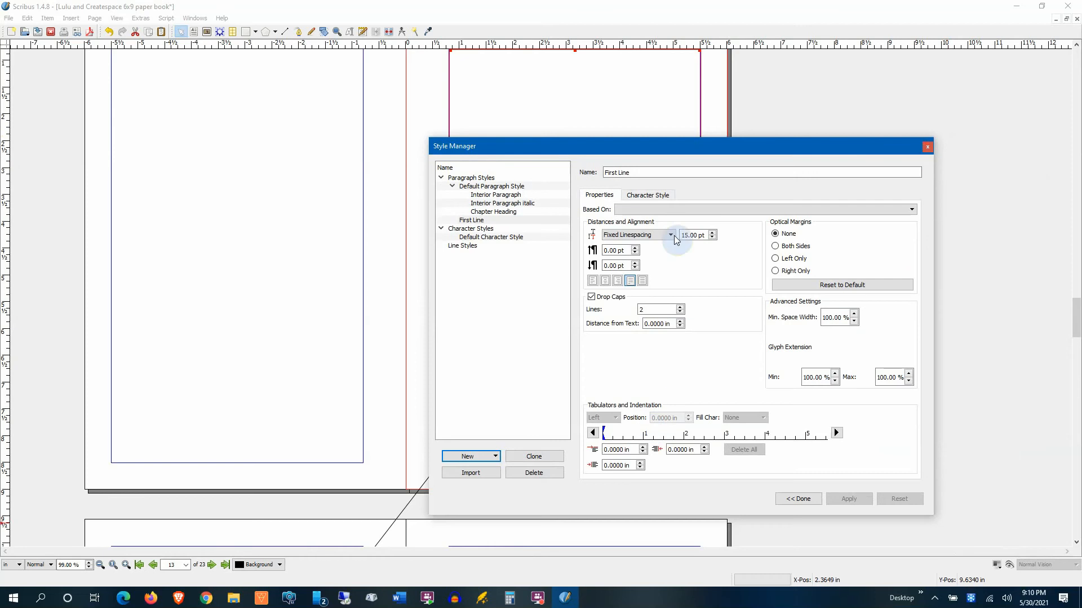
pyautogui.moveTo(845, 145); pyautogui.dragTo(892, 109)
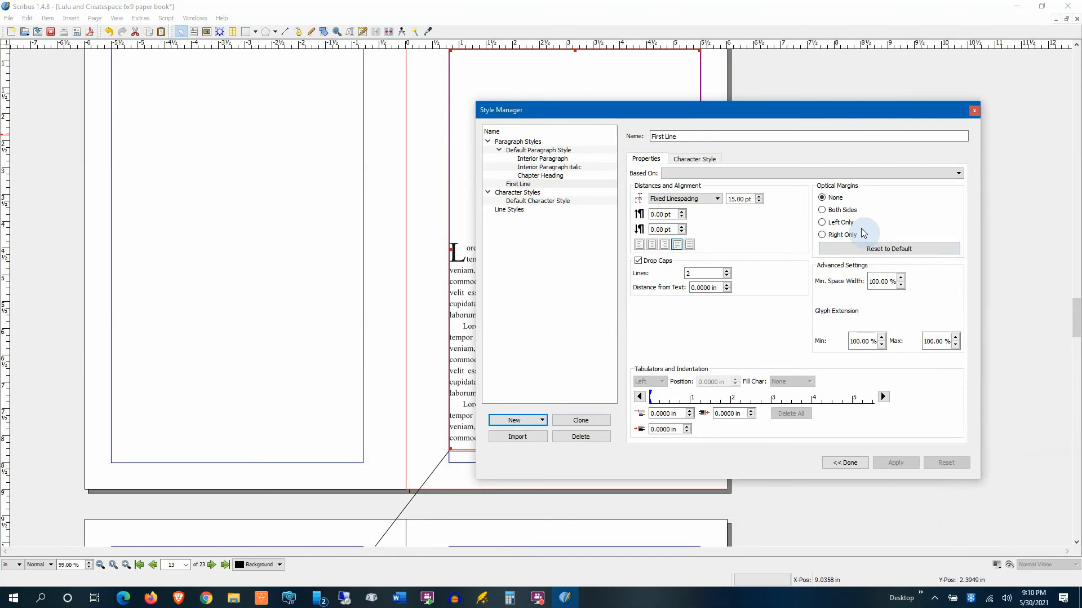
pyautogui.click(975, 113)
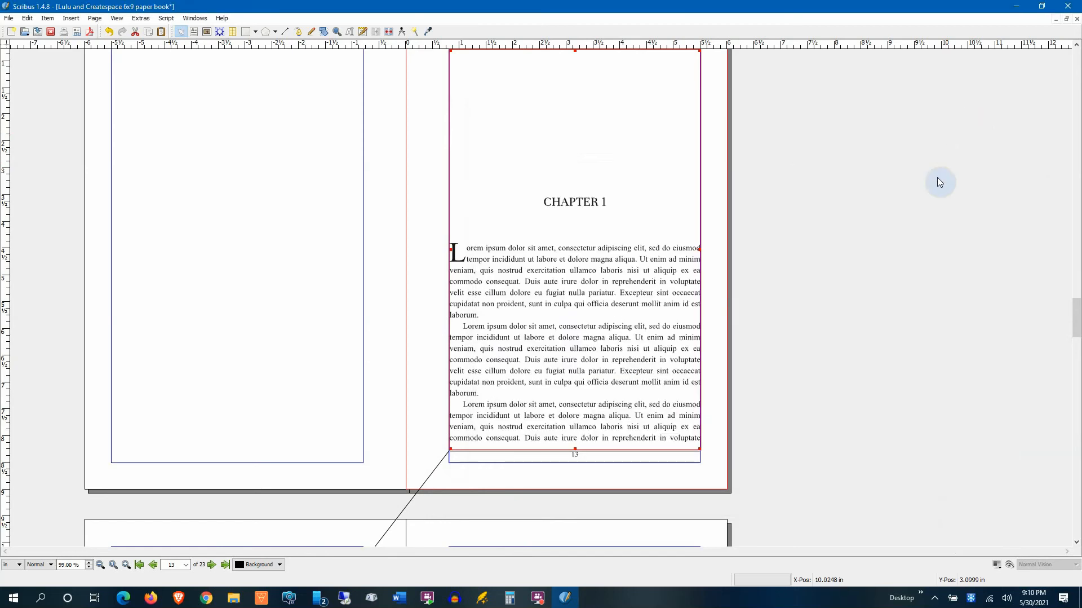
# Switch to the Word manuscript 5-18-2013 rtb content.docx and examine how its first chapter opening and following pages are laid out.
pyautogui.scroll(5, 575, 289)
pyautogui.scroll(6, 577, 291)
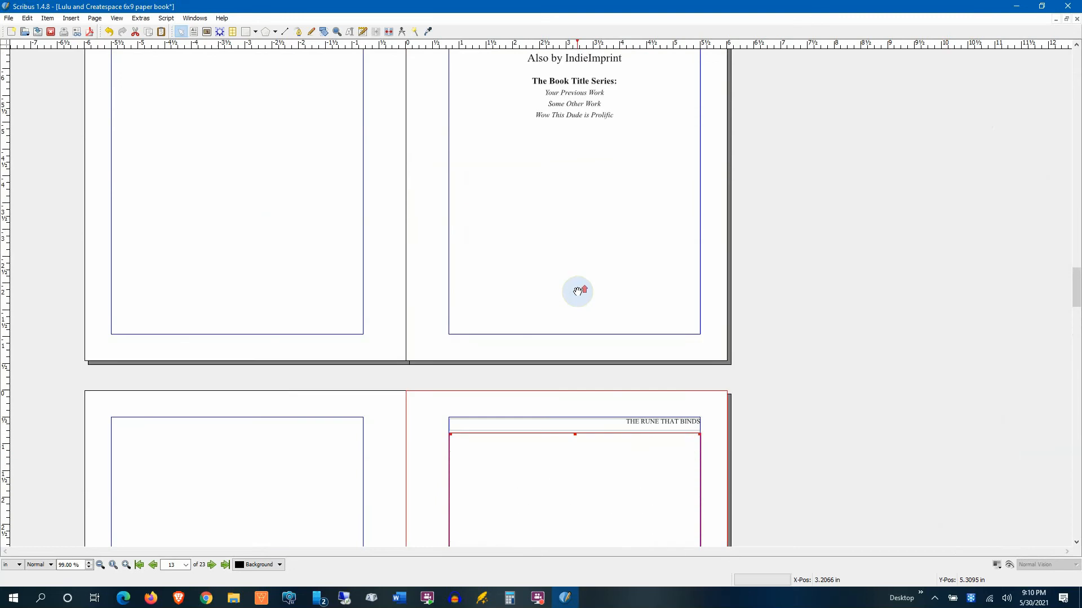
pyautogui.scroll(-8, 578, 292)
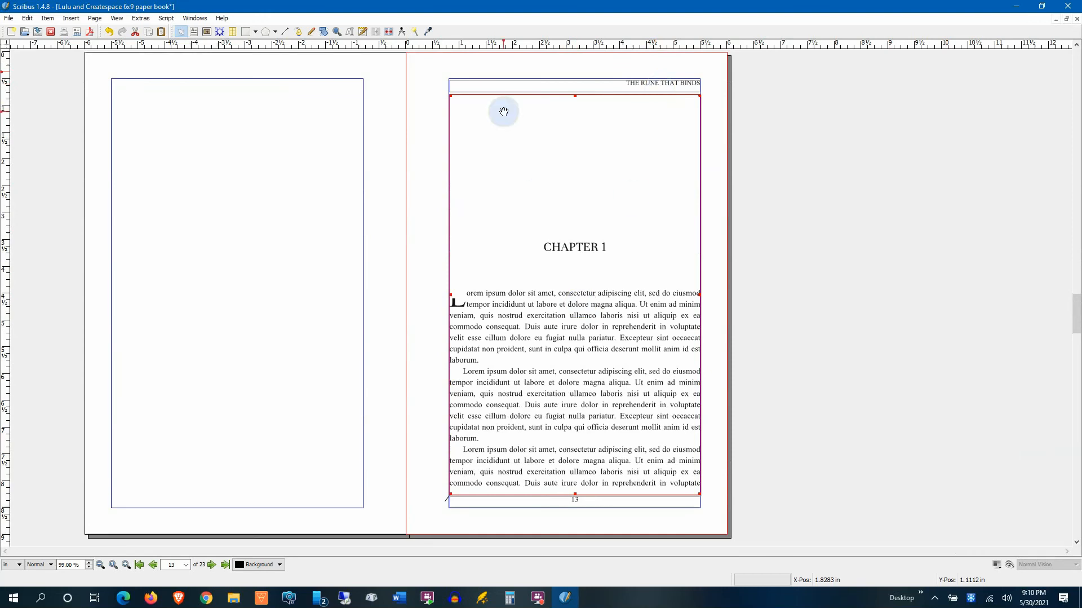
pyautogui.click(400, 597)
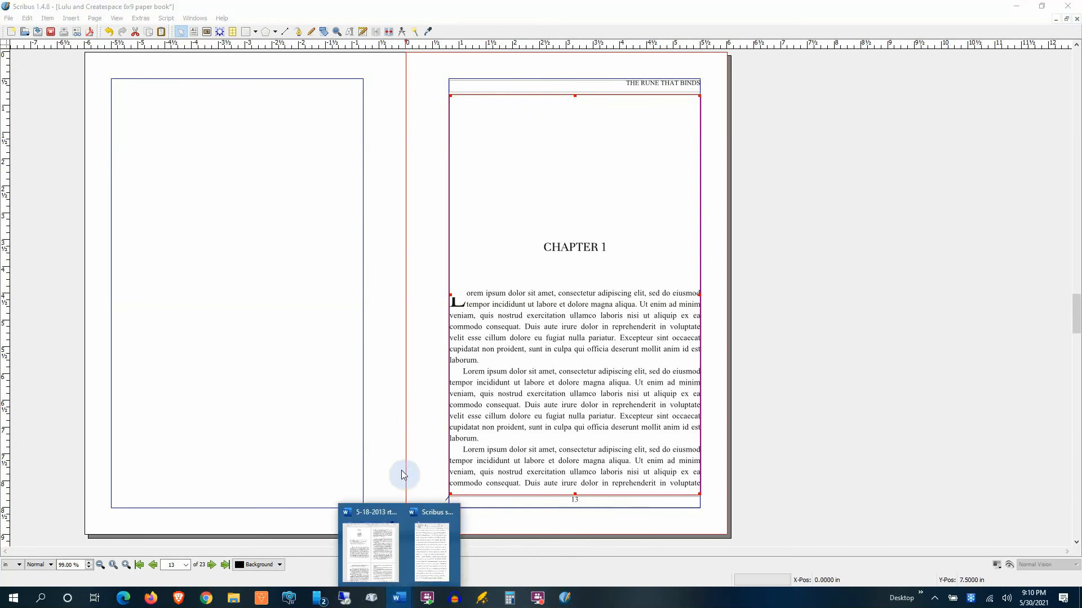
pyautogui.click(373, 535)
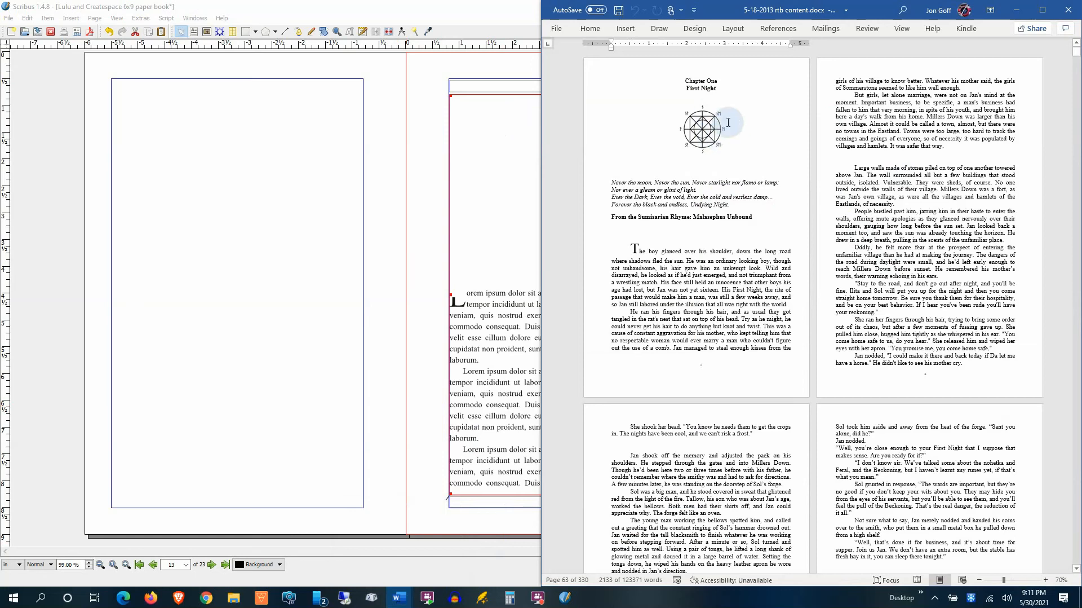
pyautogui.scroll(-15, 723, 131)
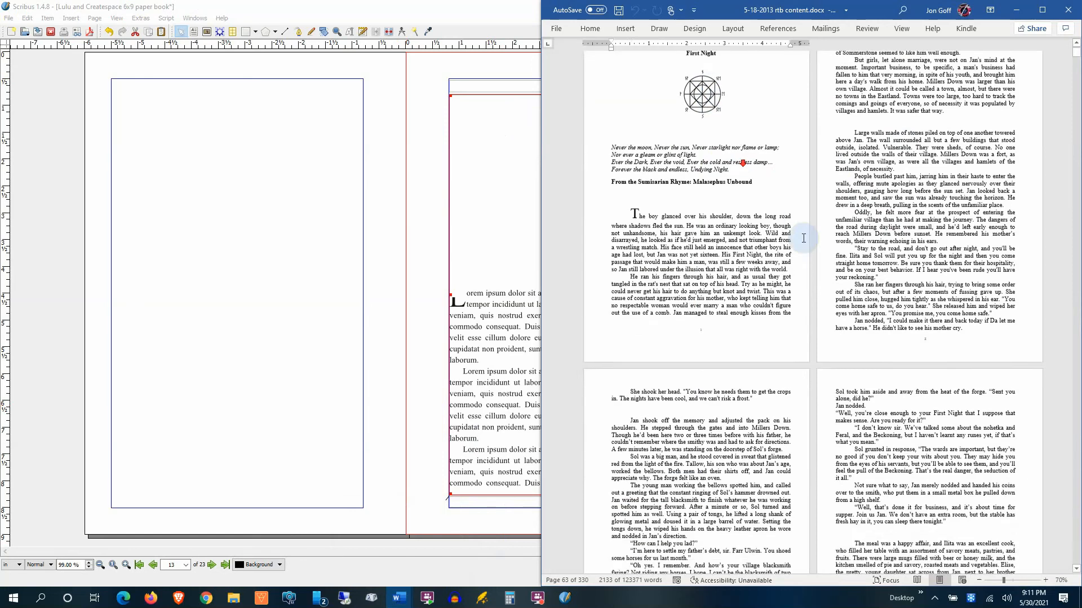
pyautogui.scroll(-15, 825, 258)
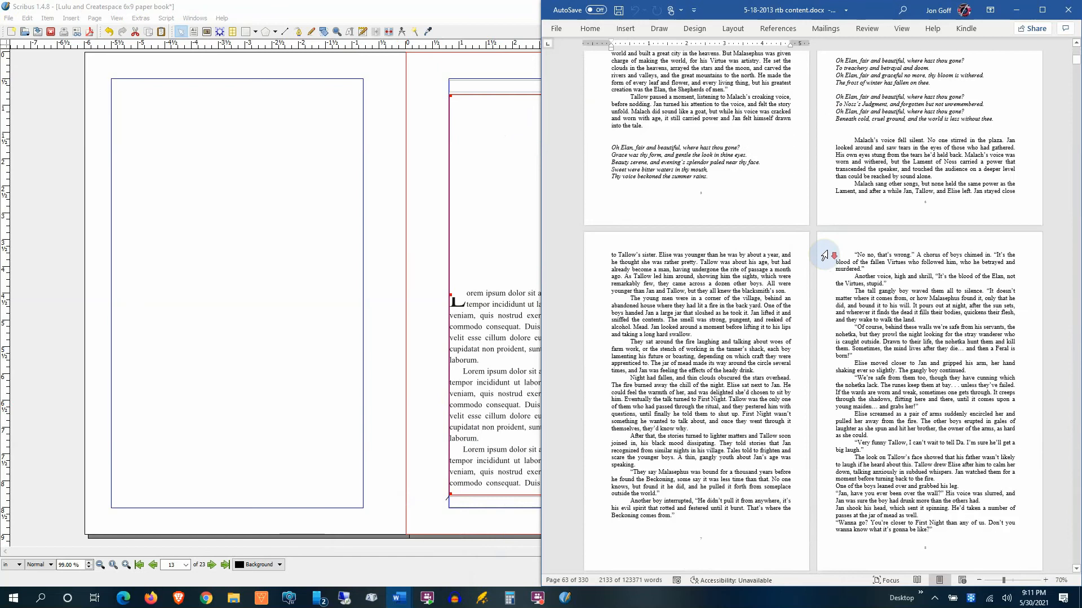
pyautogui.scroll(-15, 824, 237)
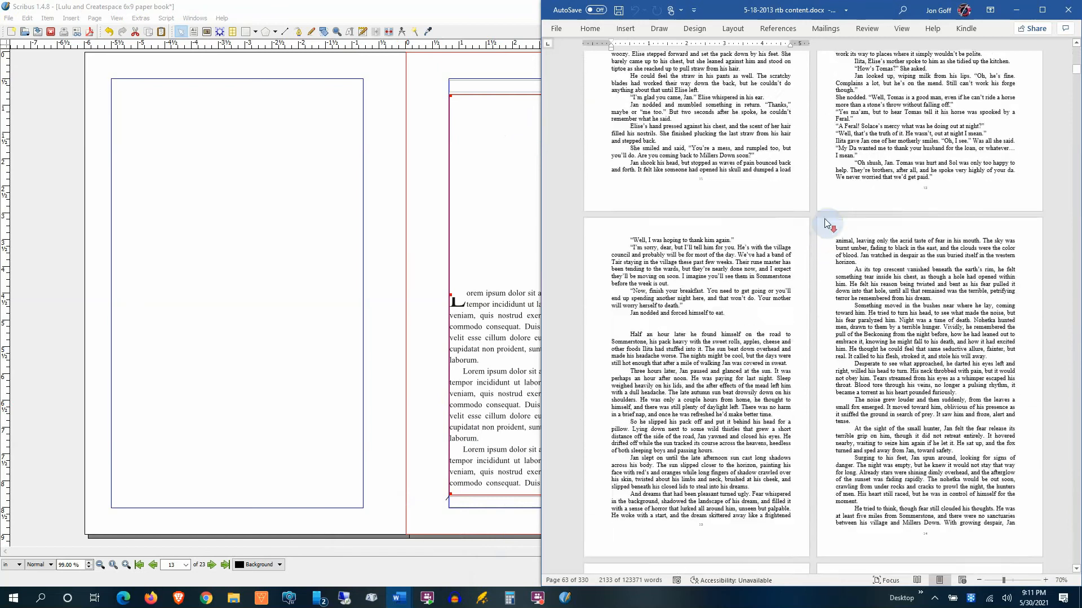
pyautogui.scroll(-5, 839, 214)
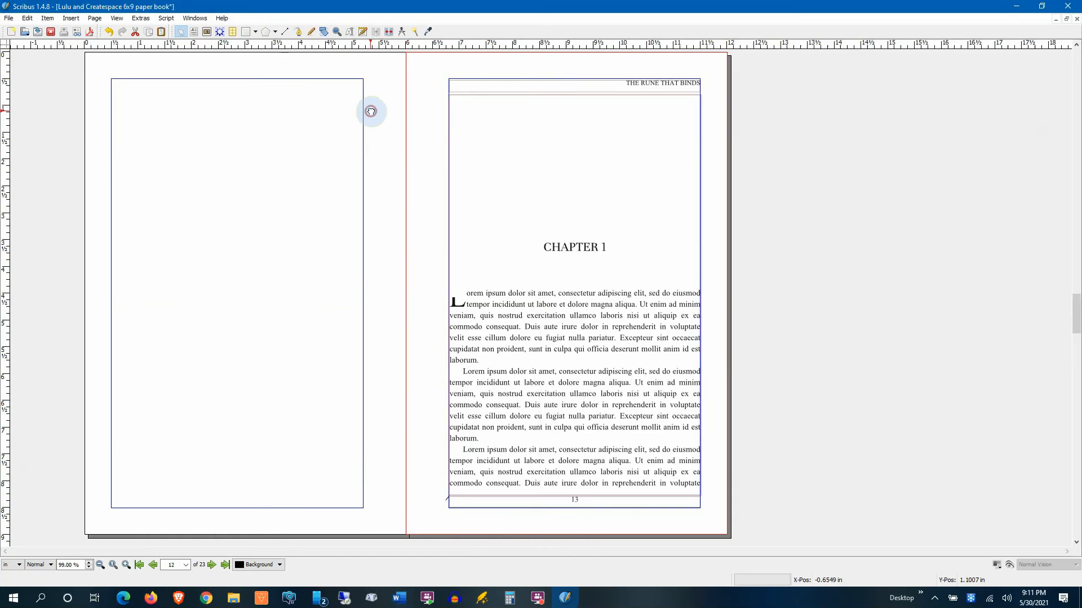
# Draw an image frame centred above the CHAPTER 1 heading on page 13.
pyautogui.click(371, 116)
pyautogui.click(207, 32)
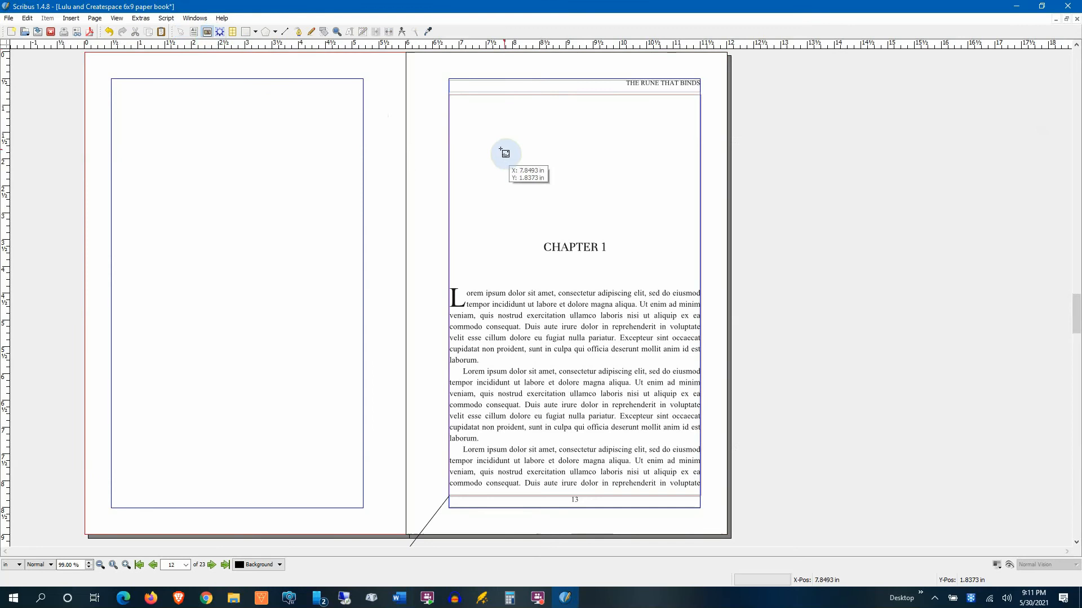
pyautogui.moveTo(533, 133); pyautogui.dragTo(617, 205)
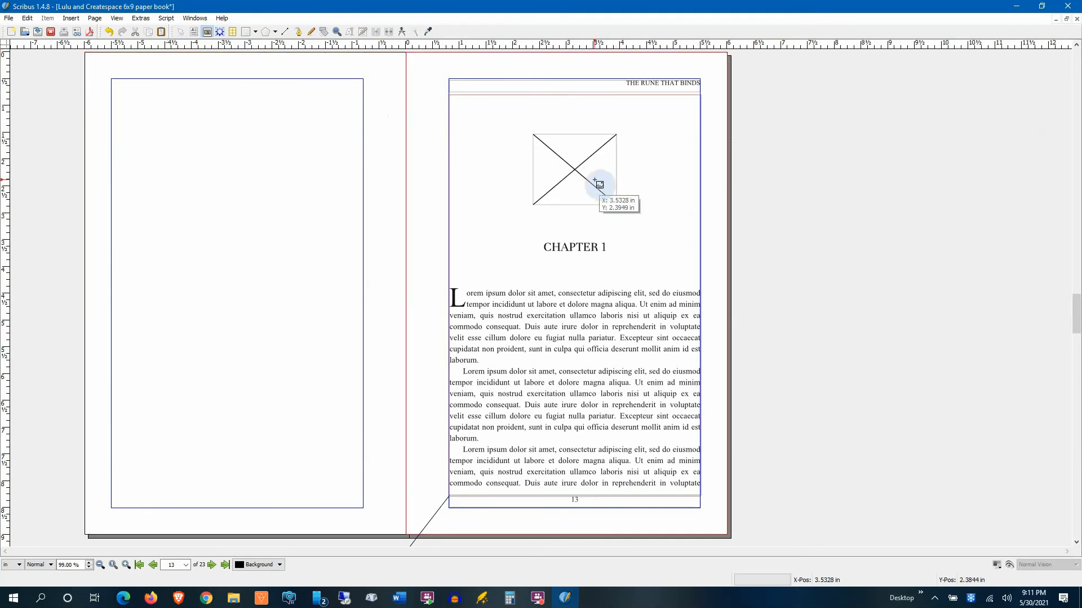
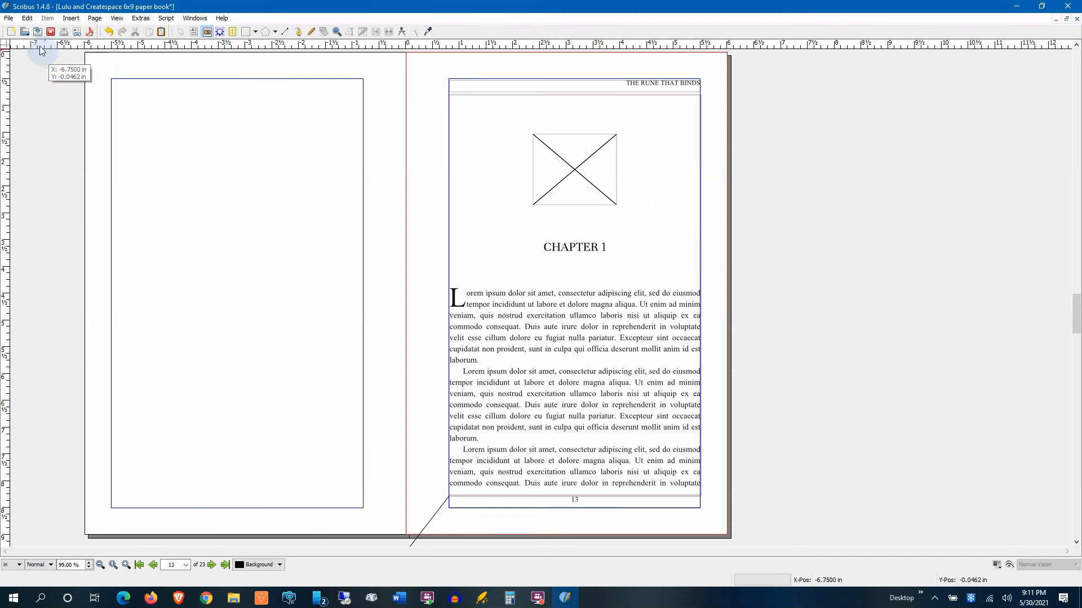
# Duplicate the Interior Left master page as a left page named New Chapter Left.
pyautogui.click(27, 18)
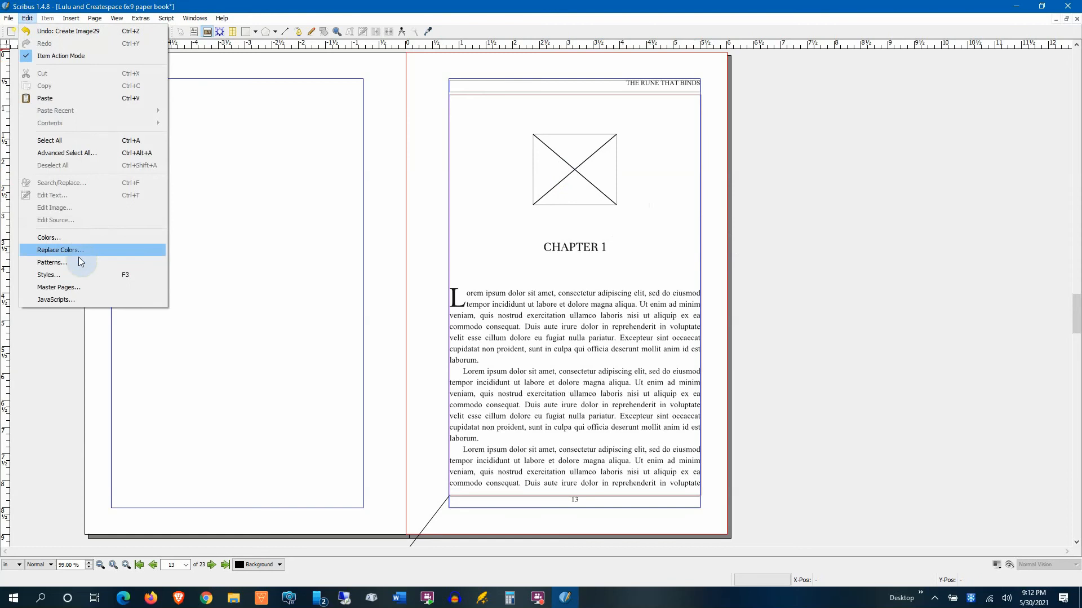
pyautogui.click(80, 287)
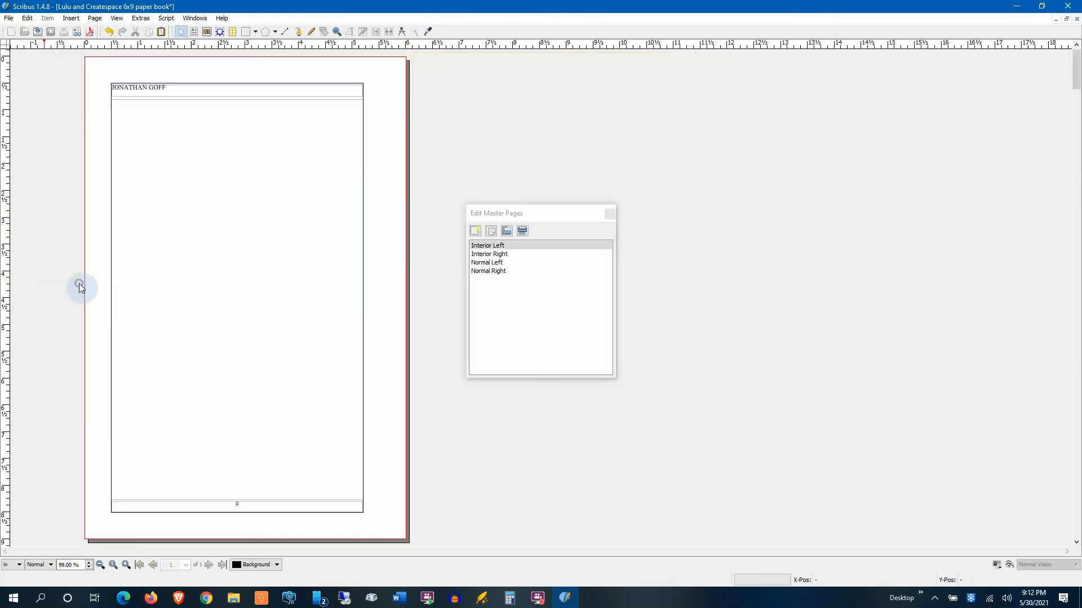
pyautogui.click(523, 247)
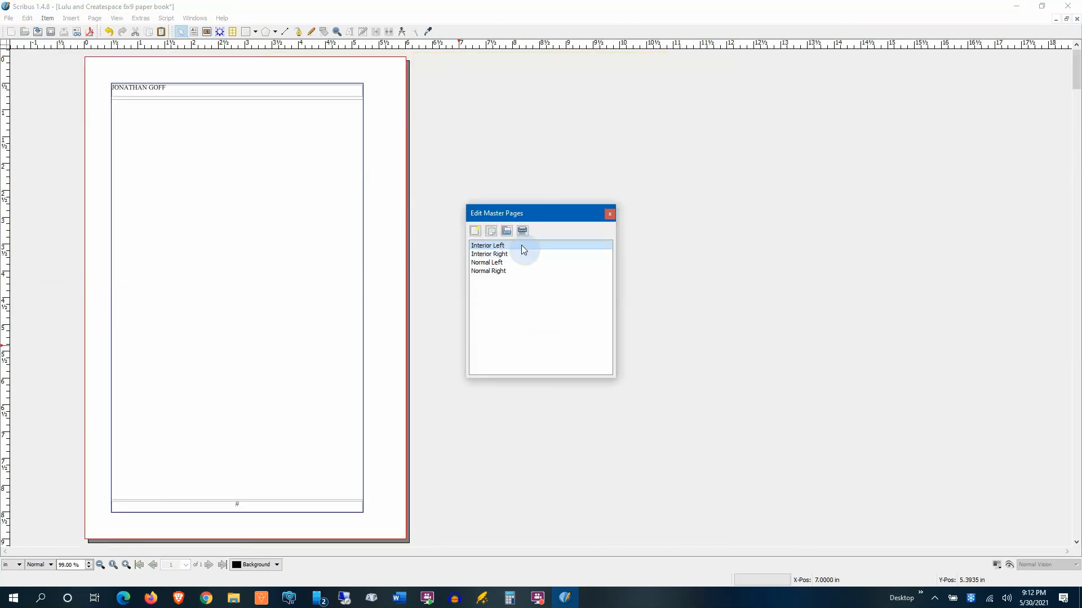
pyautogui.click(523, 250)
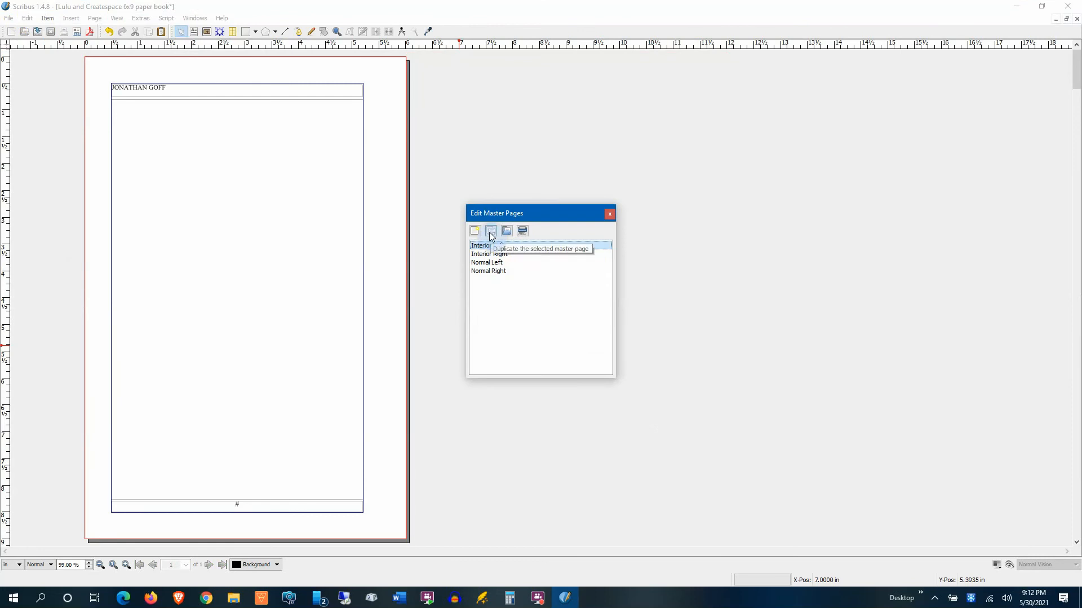
pyautogui.click(491, 231)
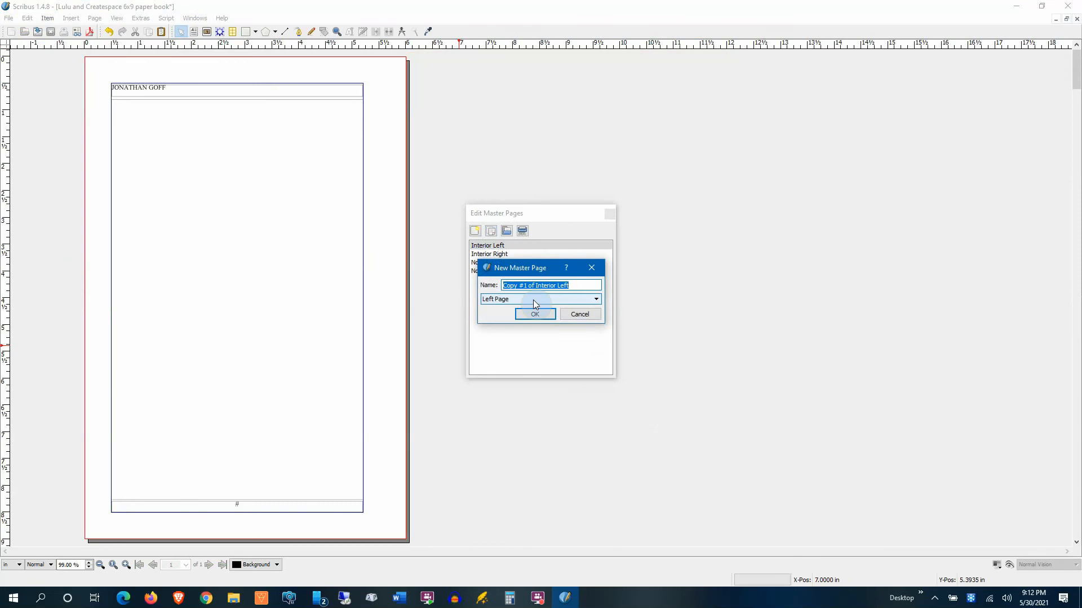
pyautogui.write('Chapter')
pyautogui.press('BackSpace')
pyautogui.press('BackSpace')
pyautogui.press('BackSpace')
pyautogui.press('BackSpace')
pyautogui.write('New Chapter')
pyautogui.click(536, 313)
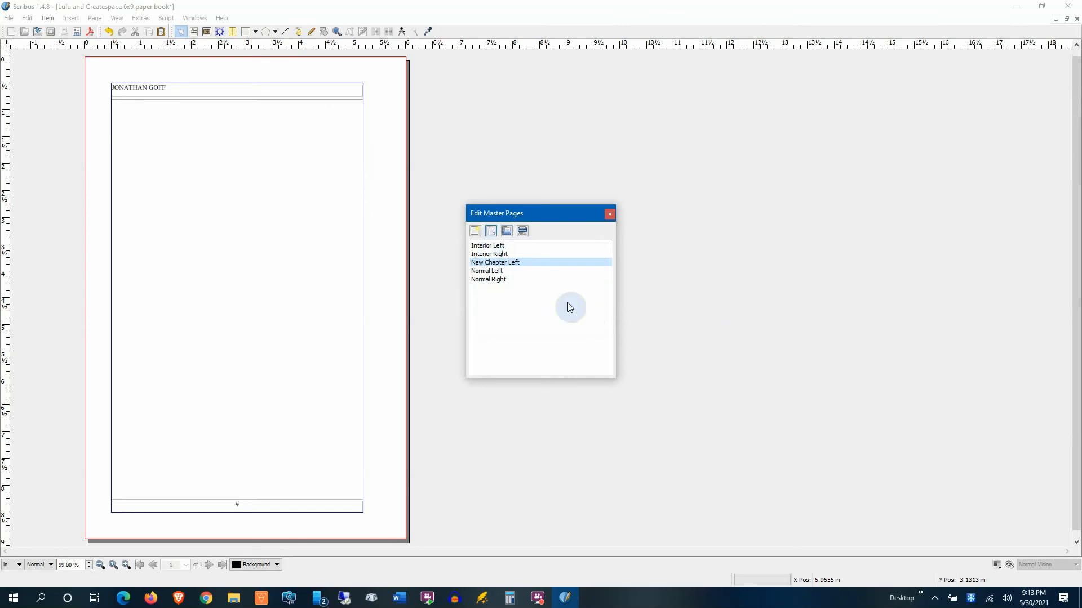
# Duplicate the Interior Right master page as New Chapter right and close the master page editor.
pyautogui.click(528, 255)
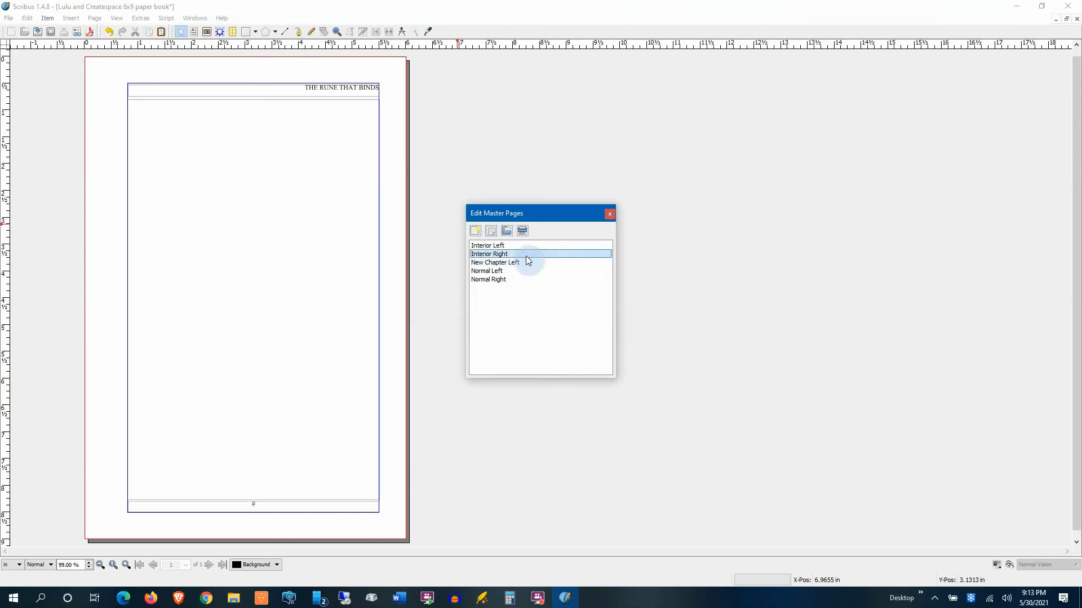
pyautogui.click(492, 231)
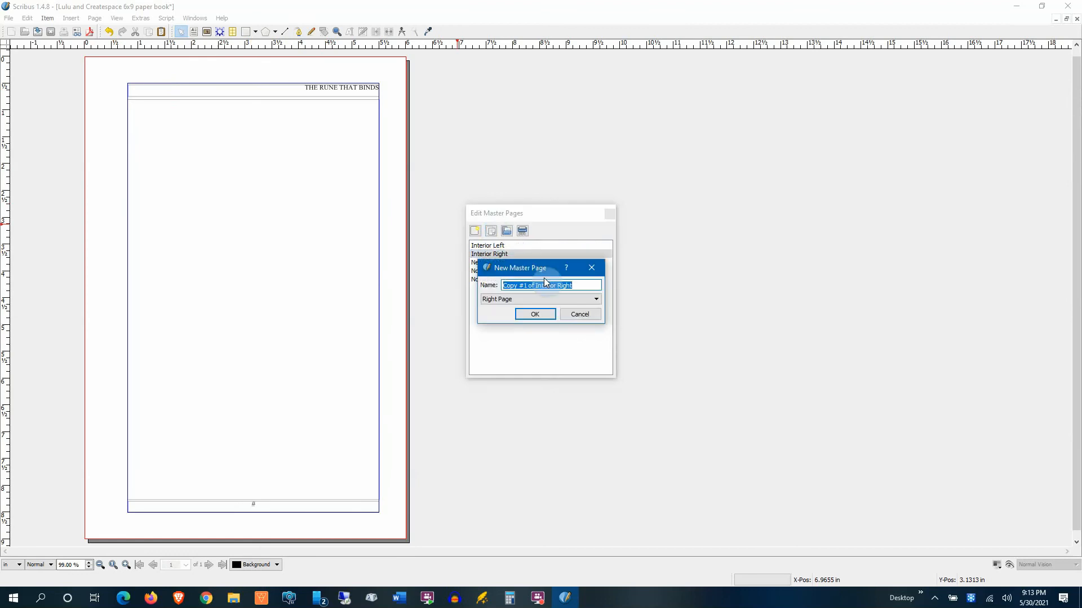
pyautogui.write('New Chapter right')
pyautogui.click(550, 314)
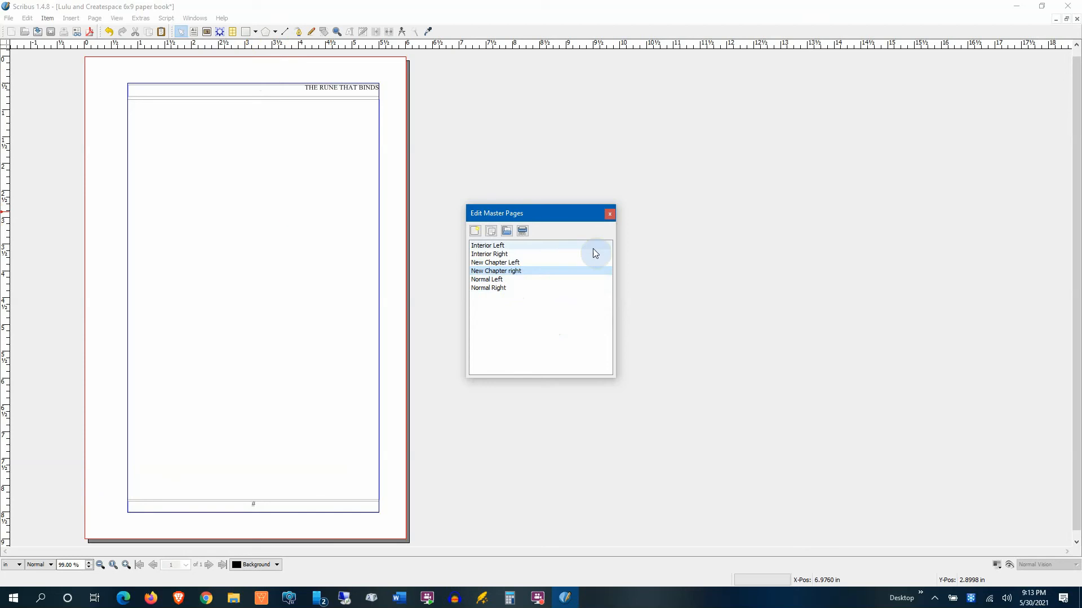
pyautogui.click(609, 216)
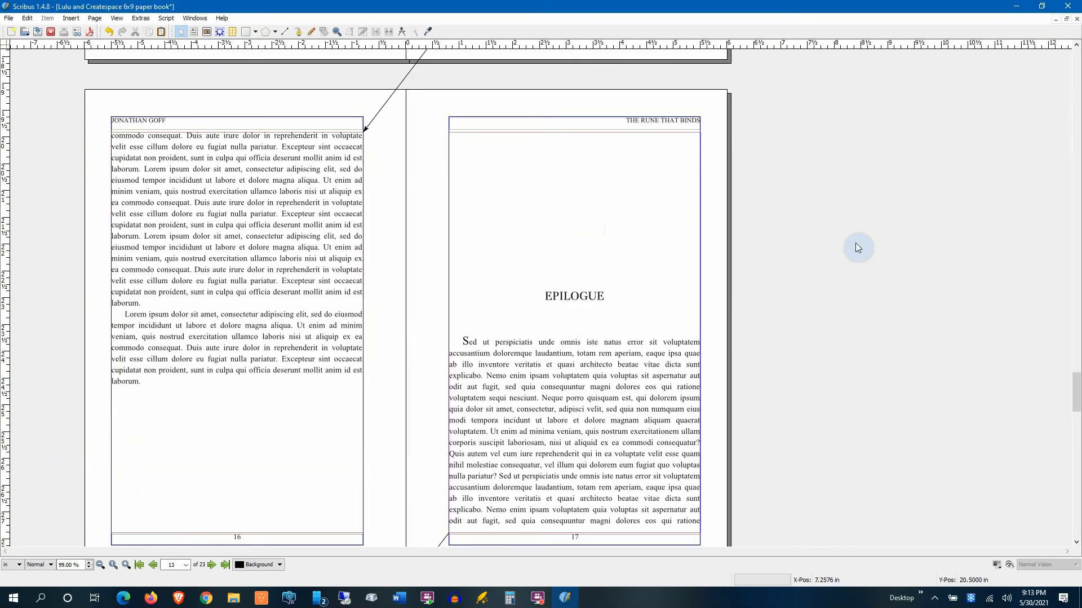
# Delete the empty image frame above the CHAPTER 1 heading on page 13.
pyautogui.scroll(3, 844, 244)
pyautogui.scroll(15, 844, 244)
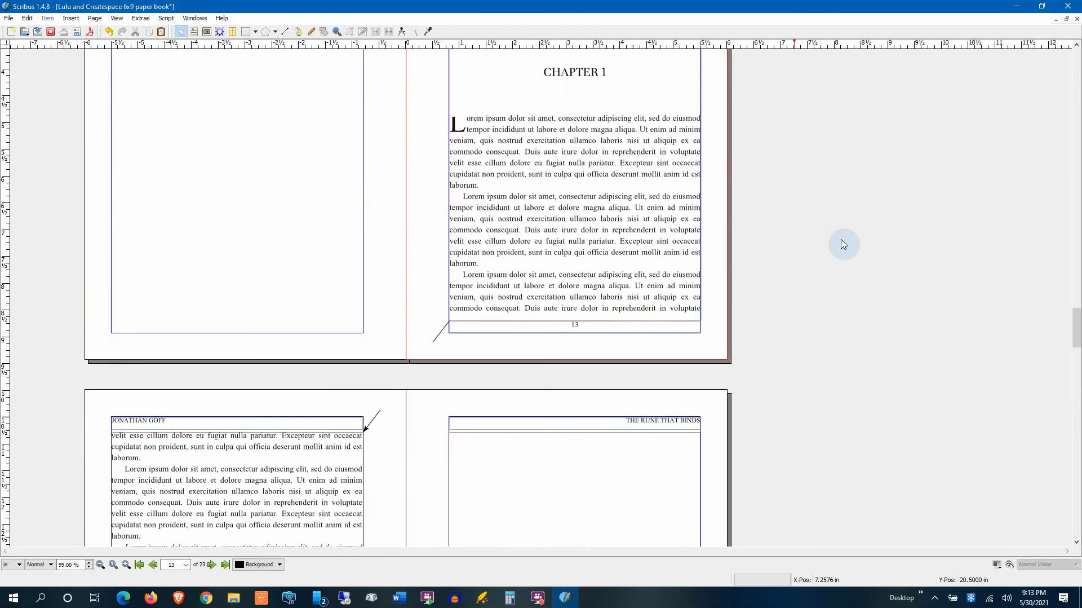
pyautogui.click(598, 219)
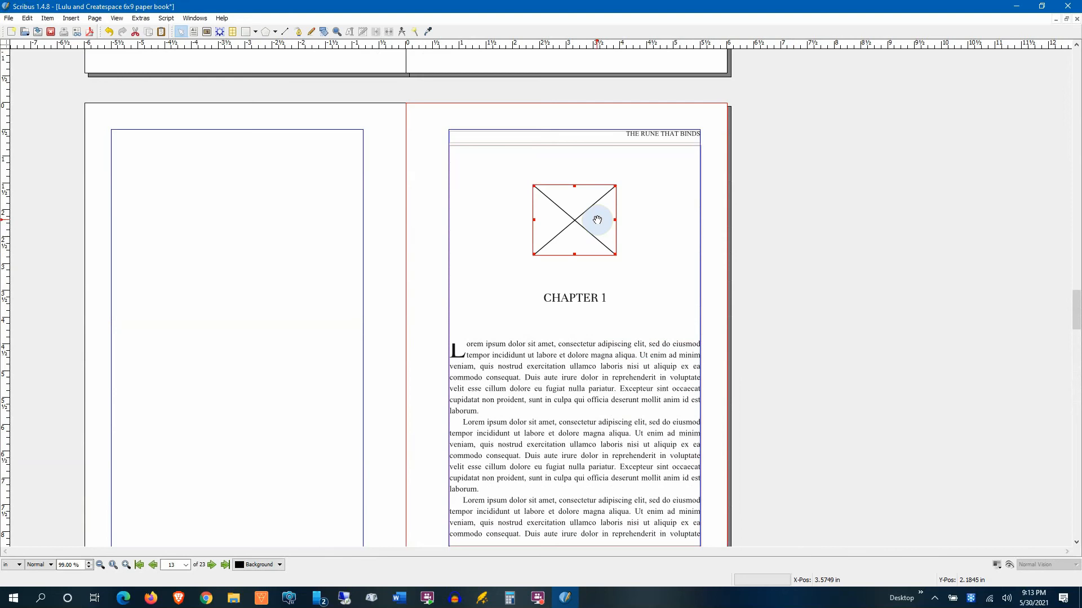
pyautogui.press('Delete')
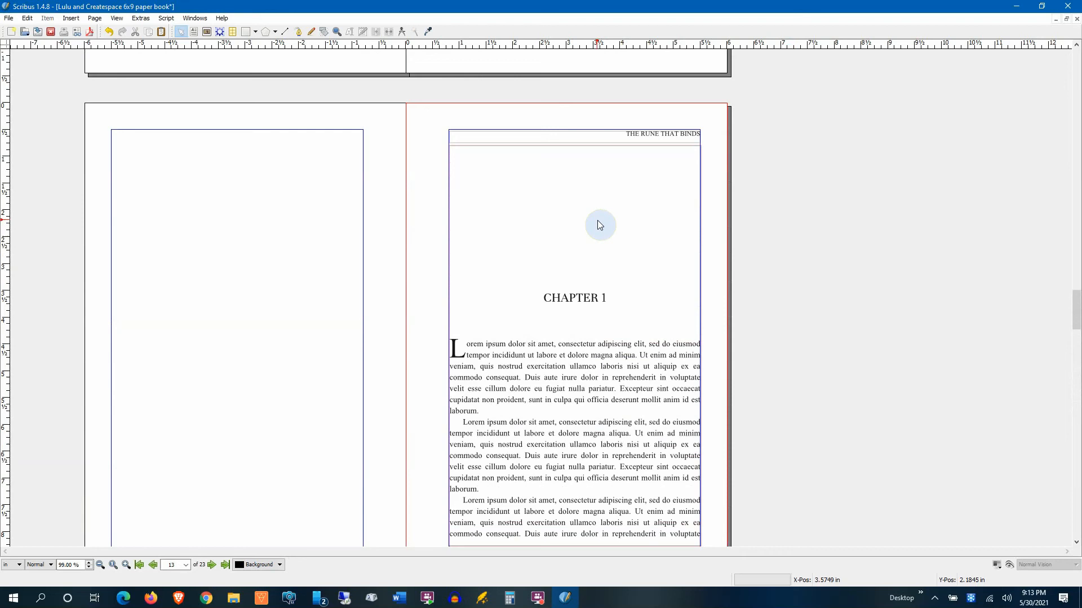
# On the New Chapter Left master page, draw an image frame in the upper text area starting at about X 2.4 in, Y 1.5 in.
pyautogui.click(27, 18)
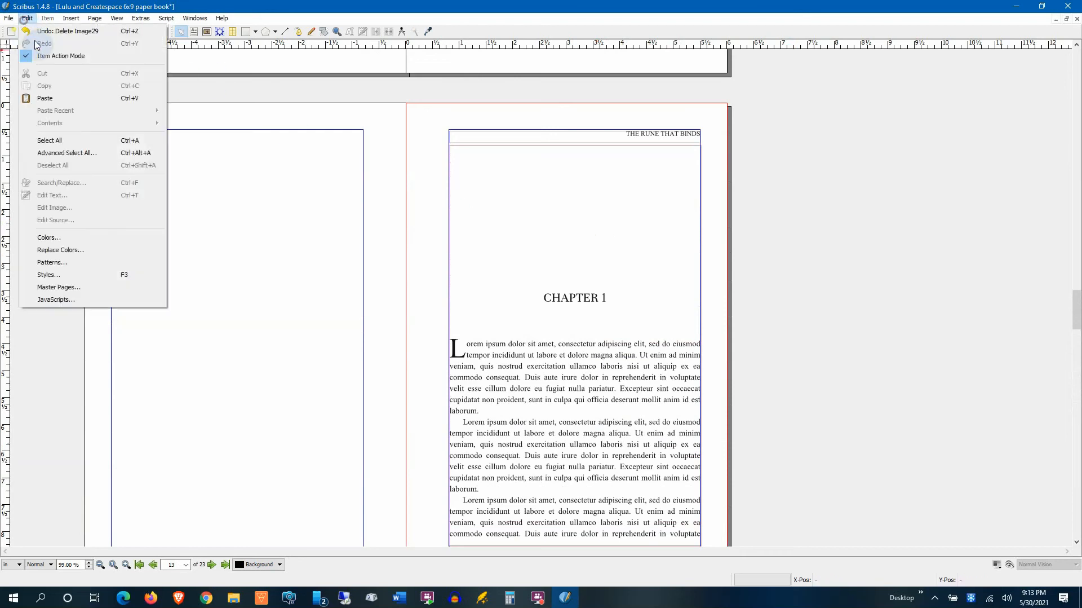
pyautogui.click(81, 291)
pyautogui.click(513, 264)
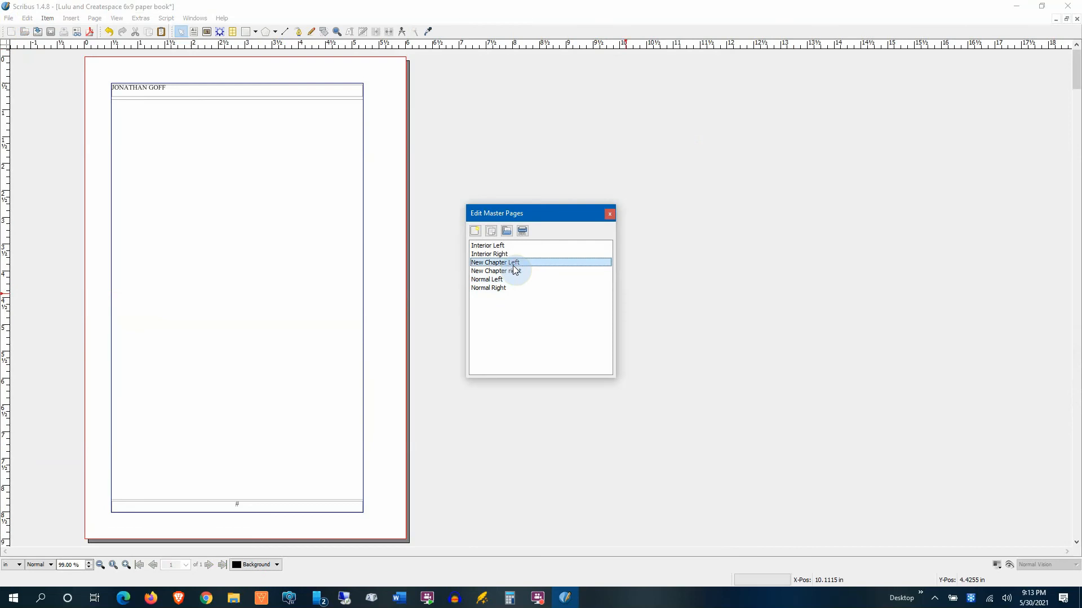
pyautogui.click(207, 32)
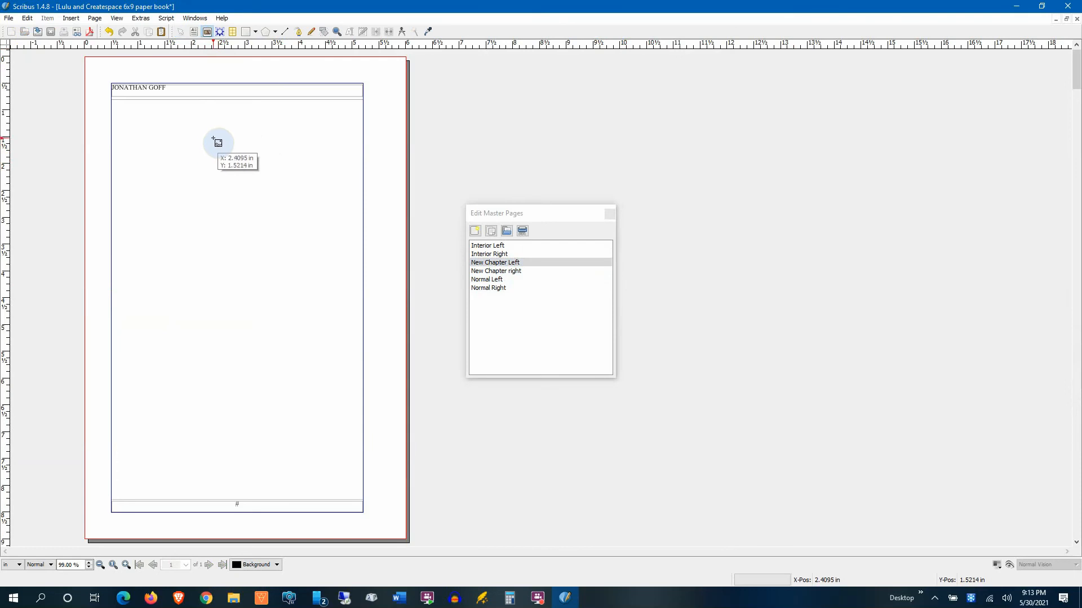
pyautogui.moveTo(213, 138); pyautogui.dragTo(300, 222)
pyautogui.moveTo(254, 183); pyautogui.dragTo(243, 182)
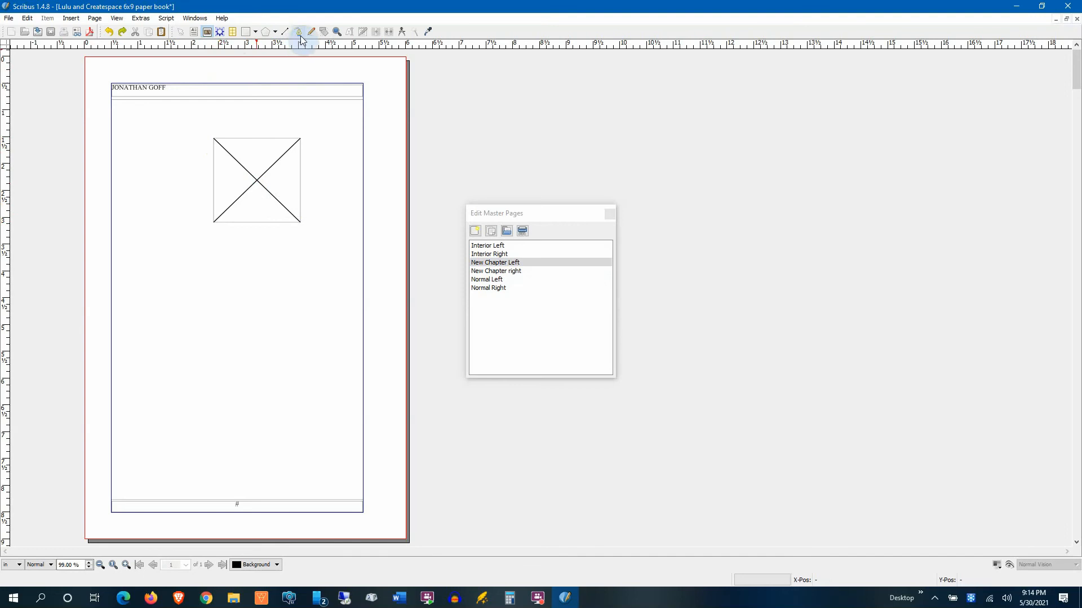
pyautogui.click(181, 32)
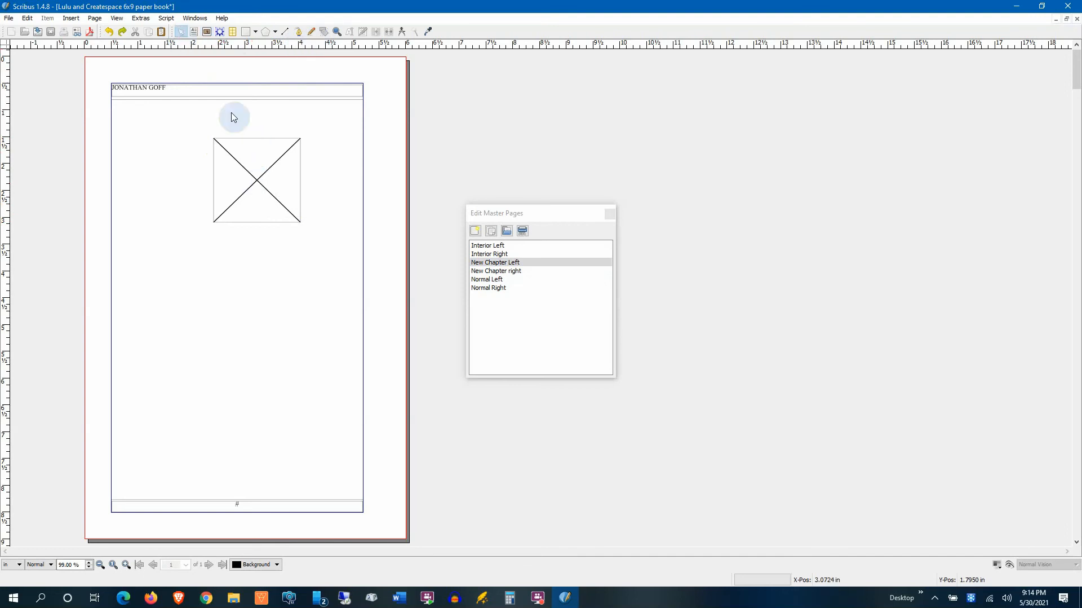
# Show the grid and move the image frame on the New Chapter Left master page to the horizontal centre between the margins.
pyautogui.click(116, 19)
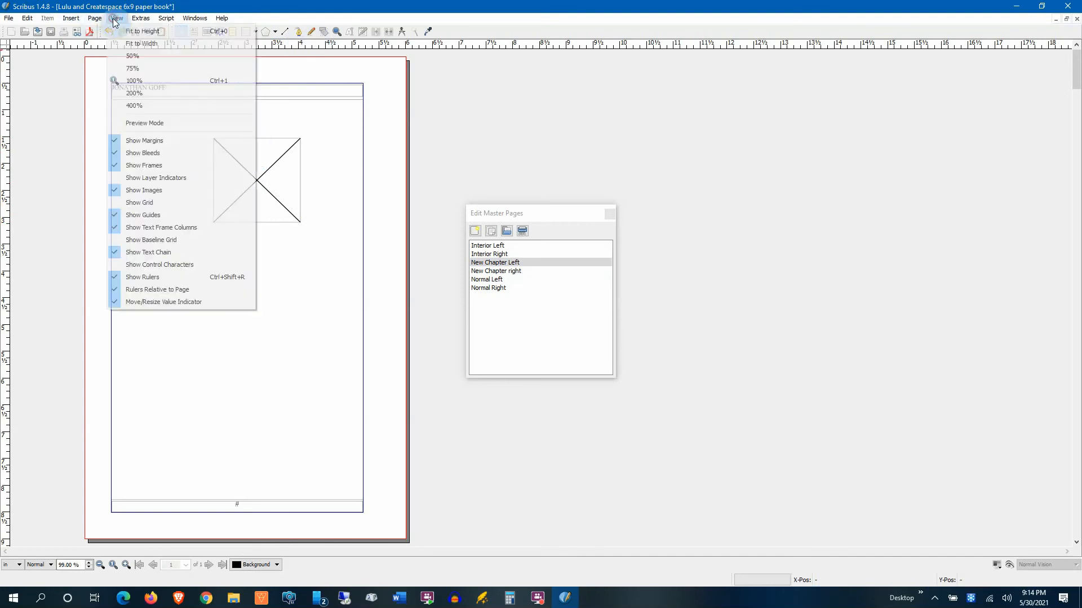
pyautogui.click(162, 201)
pyautogui.click(254, 186)
pyautogui.moveTo(254, 182)
pyautogui.mouseDown()
pyautogui.moveTo(230, 186)
pyautogui.moveTo(228, 176)
pyautogui.moveTo(247, 182)
pyautogui.mouseUp()
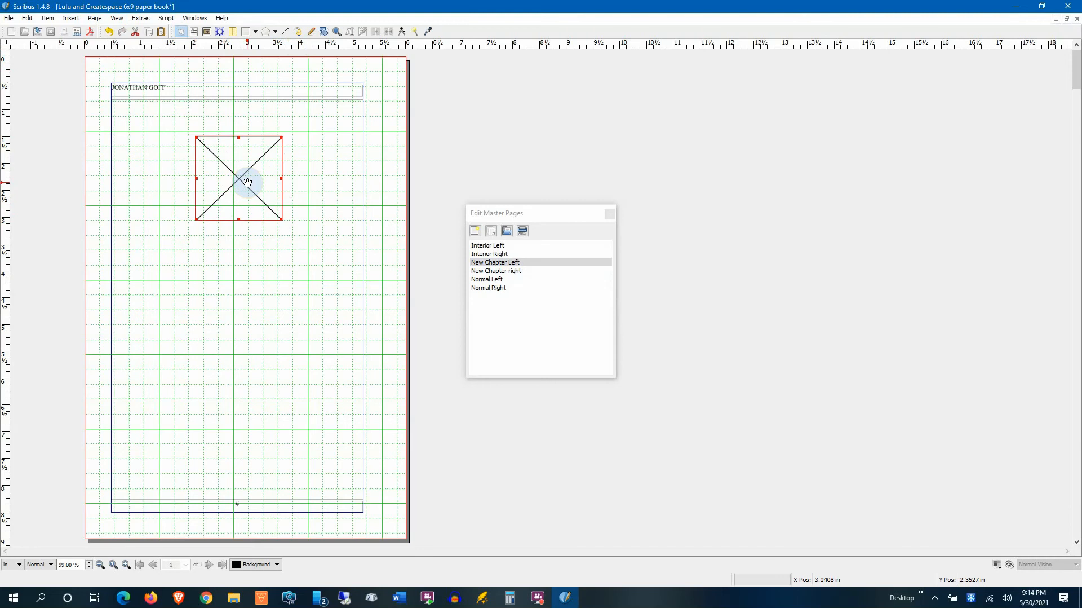
# Load the image celtic-40460.png from the Pictures folder into the image frame on the New Chapter Left master page.
pyautogui.rightClick(249, 177)
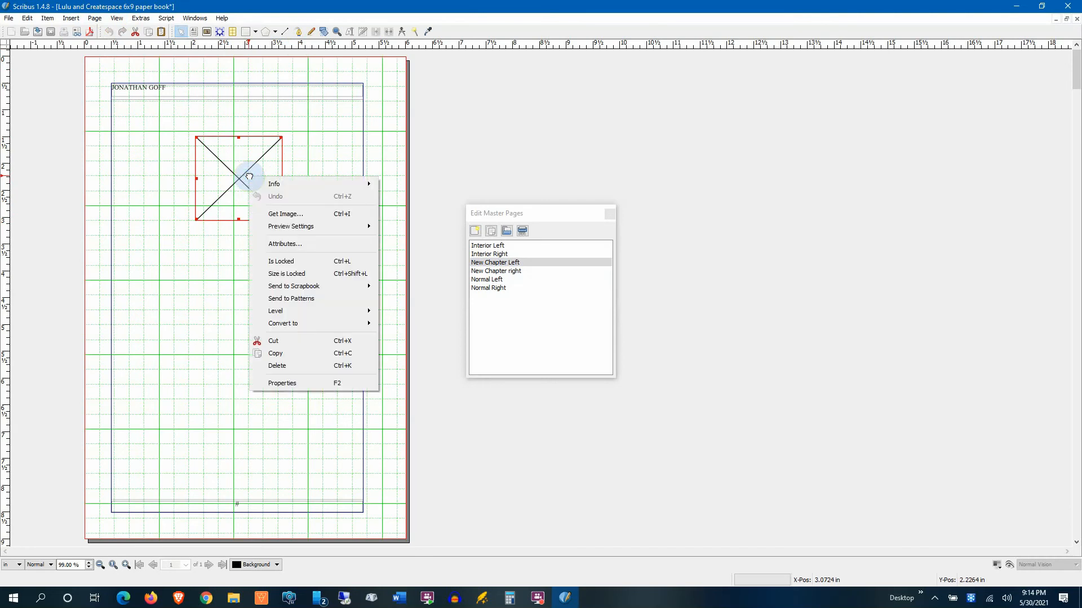
pyautogui.click(285, 213)
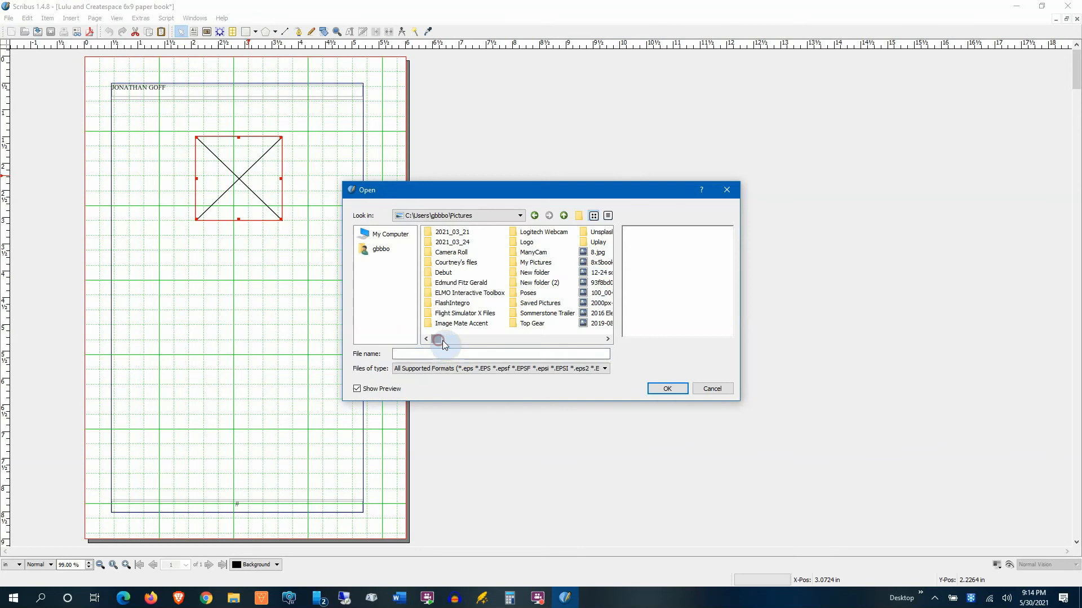
pyautogui.moveTo(444, 344); pyautogui.dragTo(482, 344)
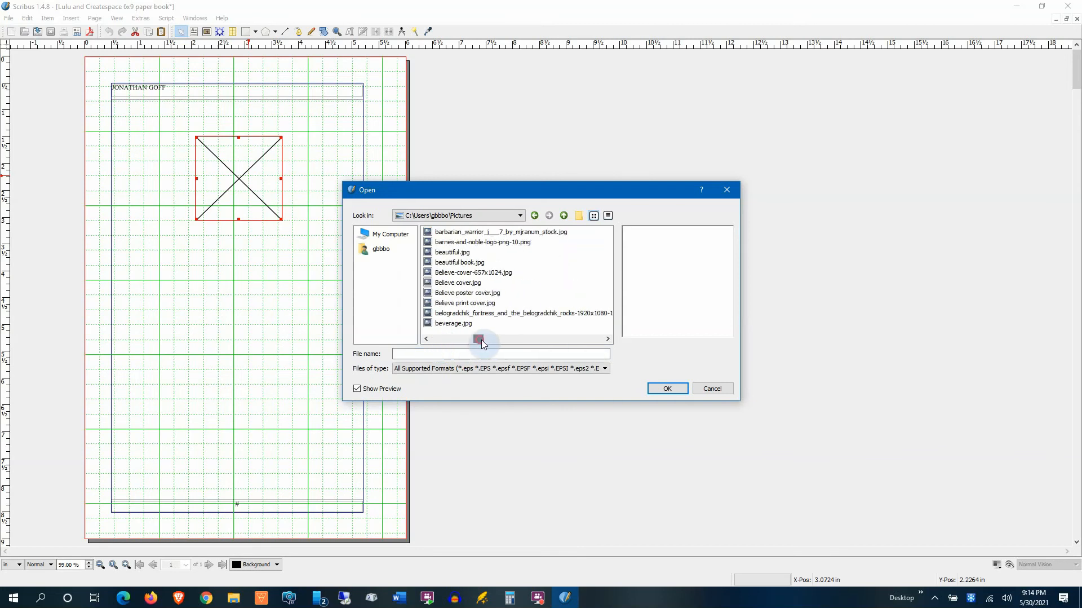
pyautogui.click(556, 344)
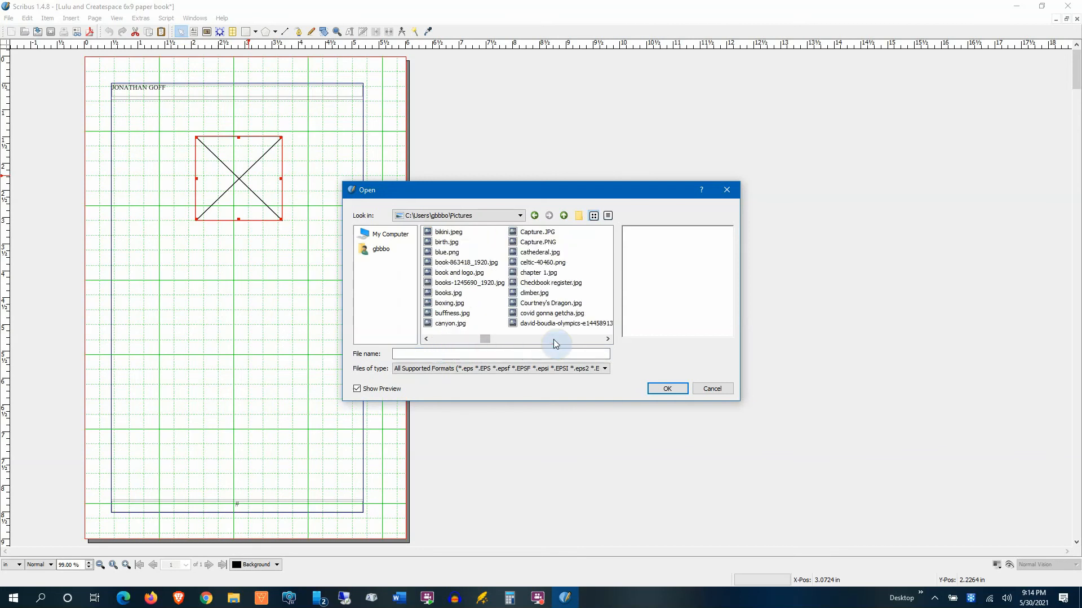
pyautogui.click(548, 263)
pyautogui.click(673, 388)
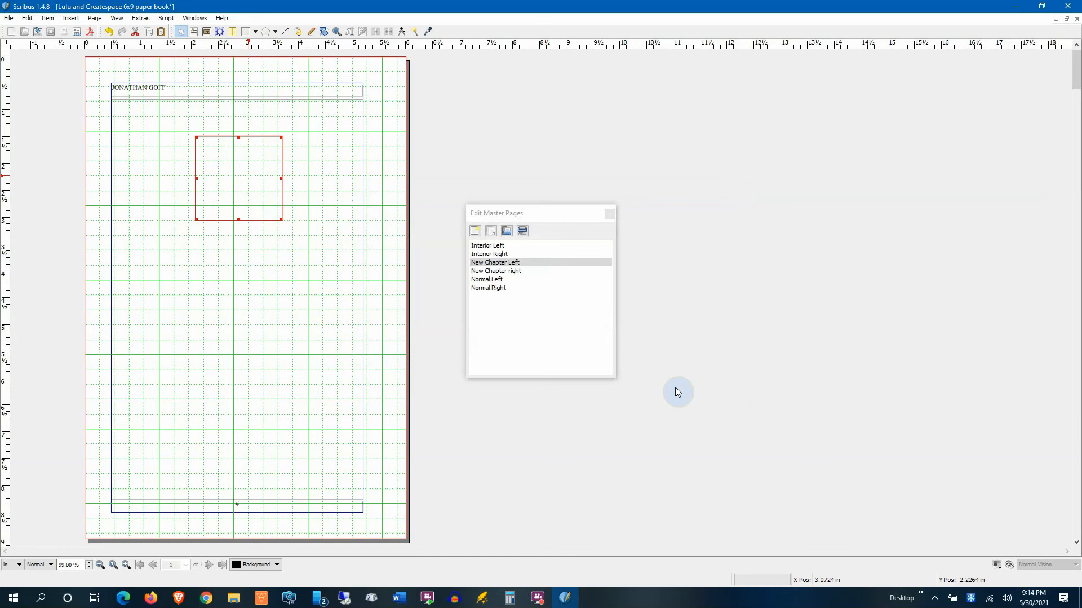
# Try to adjust the frame to the image's size and shrink it from its upper-left corner, and undo both changes.
pyautogui.rightClick(270, 201)
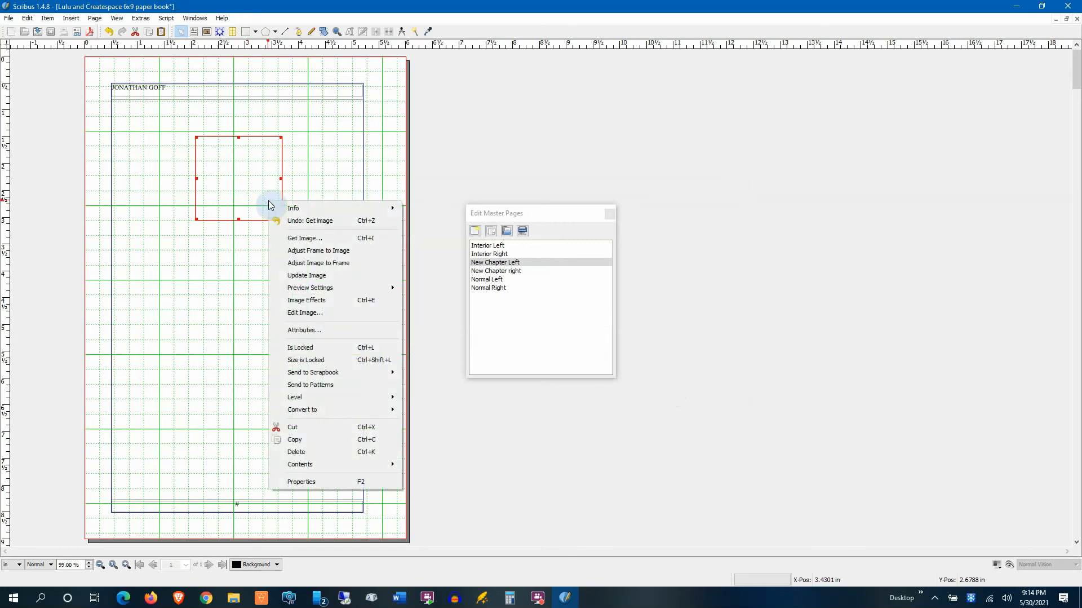
pyautogui.click(319, 254)
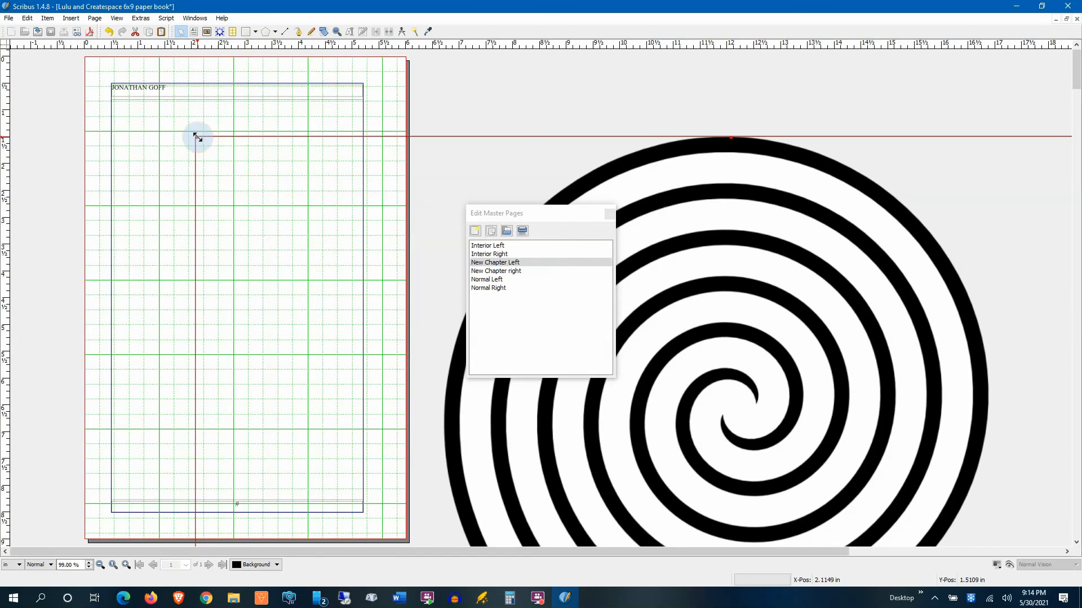
pyautogui.moveTo(198, 136); pyautogui.dragTo(569, 334)
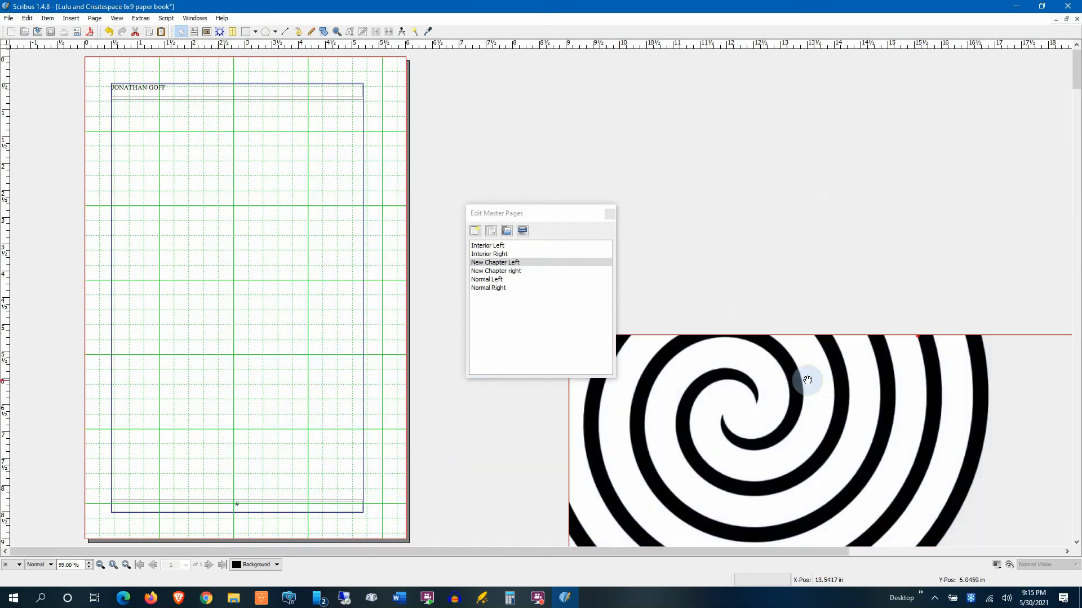
pyautogui.click(112, 32)
pyautogui.click(113, 32)
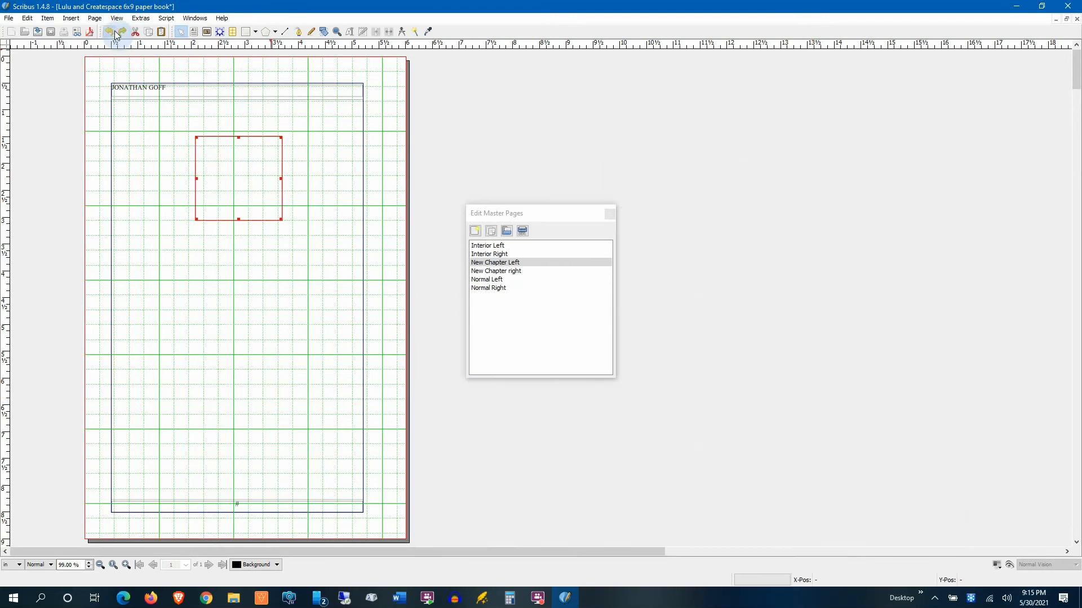
# Adjust the spiral image to fit its frame on the New Chapter Left master page.
pyautogui.rightClick(262, 179)
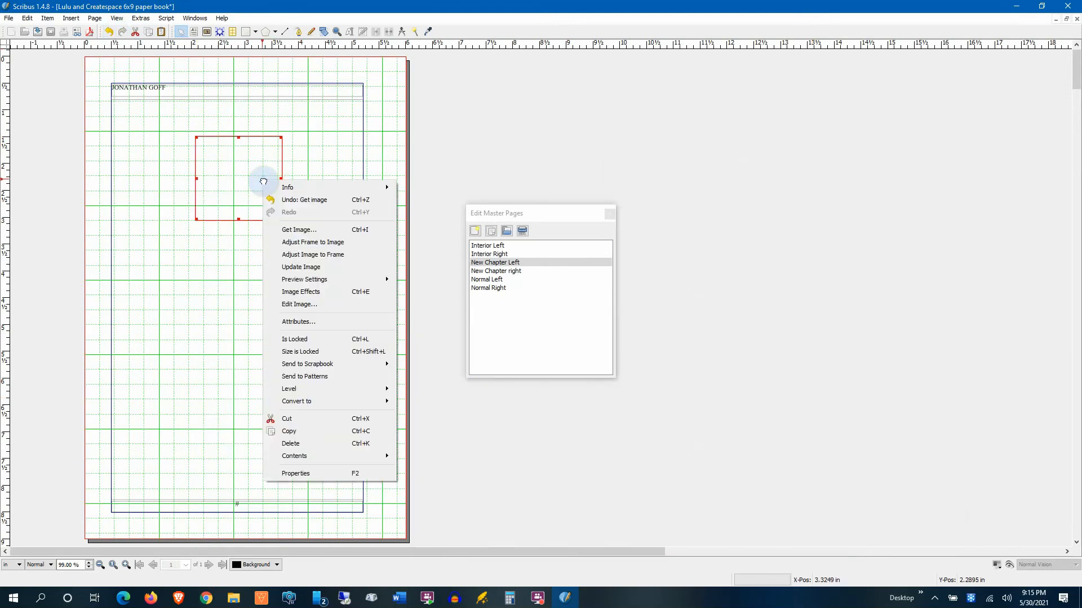
pyautogui.click(321, 257)
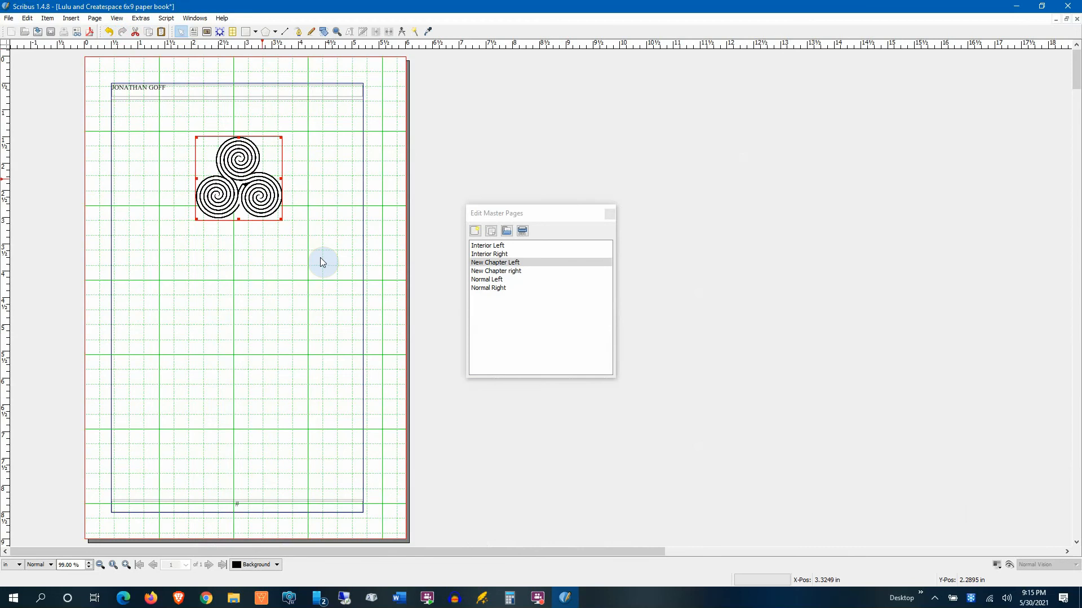
# Copy the spiral image frame to the New Chapter right master page, centre it between the margins, and close the master page editor.
pyautogui.click(503, 273)
pyautogui.click(504, 263)
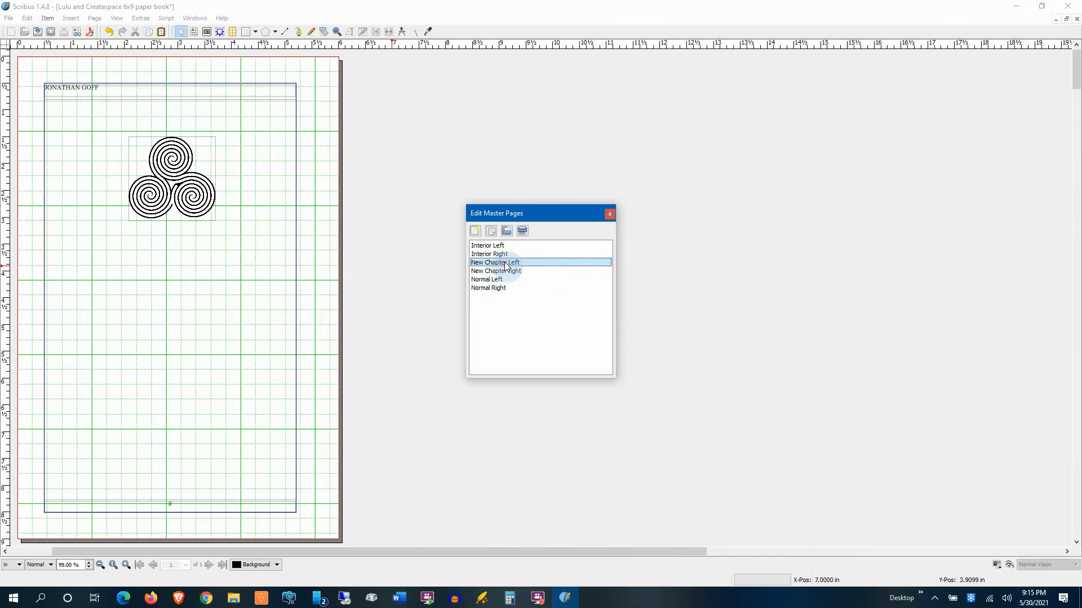
pyautogui.click(200, 184)
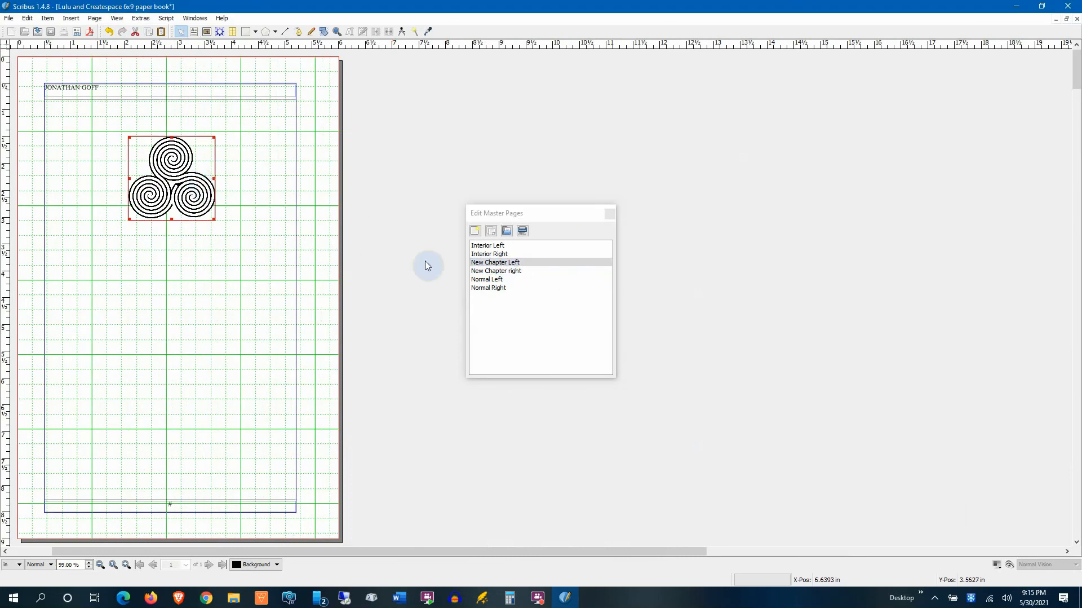
pyautogui.click(508, 273)
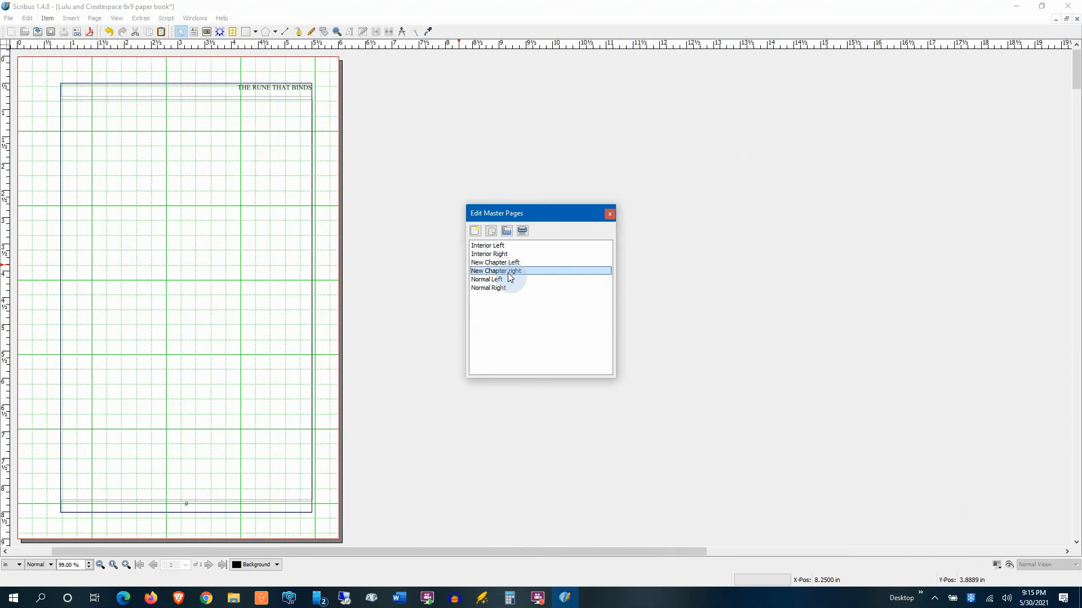
pyautogui.moveTo(184, 189)
pyautogui.mouseDown()
pyautogui.moveTo(197, 190)
pyautogui.moveTo(182, 187)
pyautogui.mouseUp()
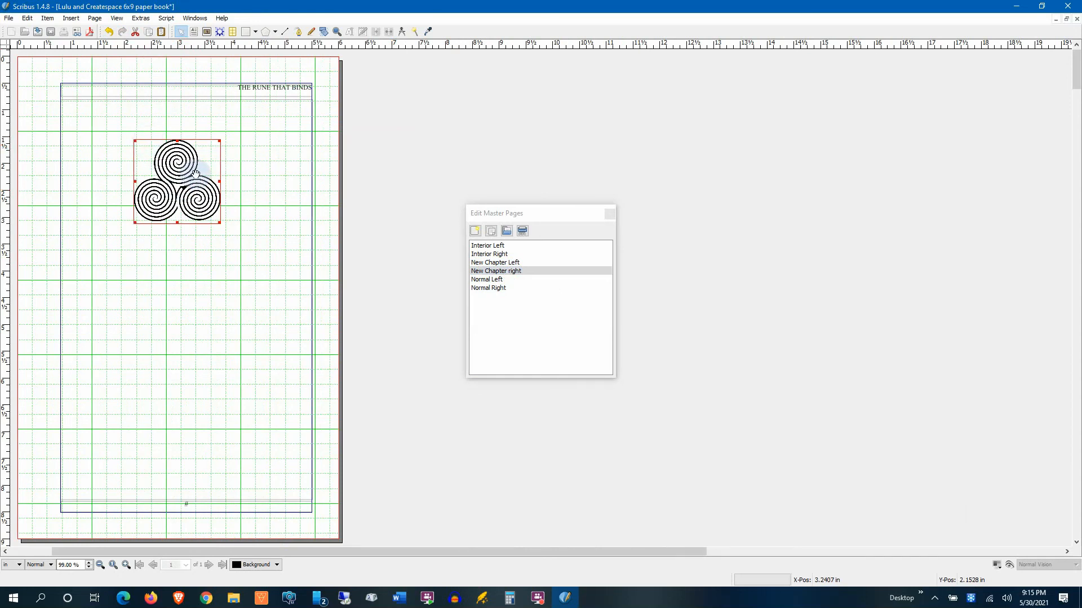
pyautogui.moveTo(189, 178); pyautogui.dragTo(190, 179)
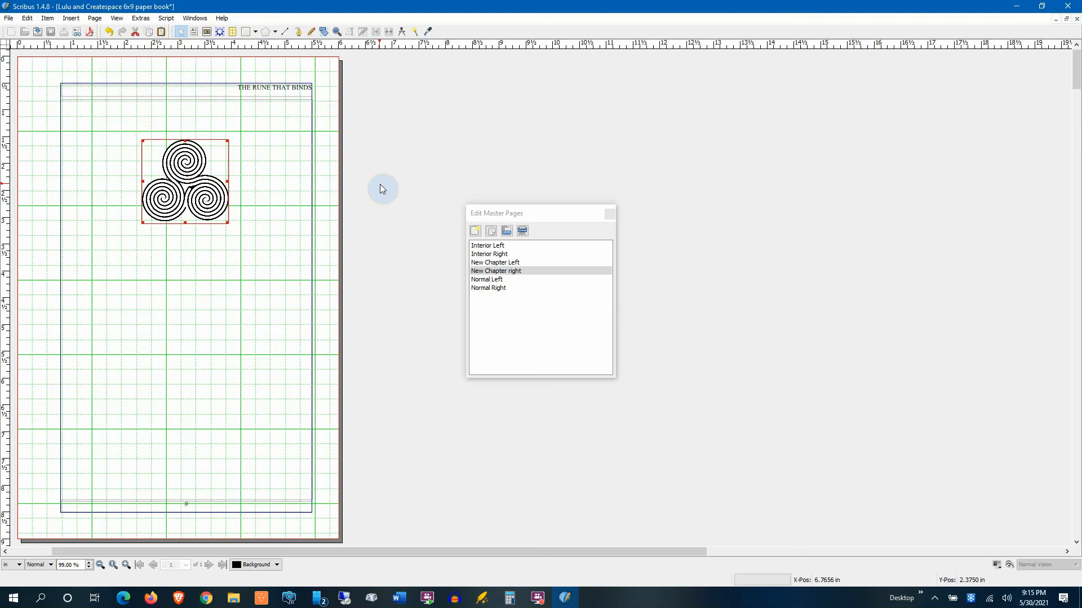
pyautogui.click(609, 214)
# Apply the New Chapter right master page to page 13, the CHAPTER 1 opening, for the current page only.
pyautogui.scroll(3, 741, 275)
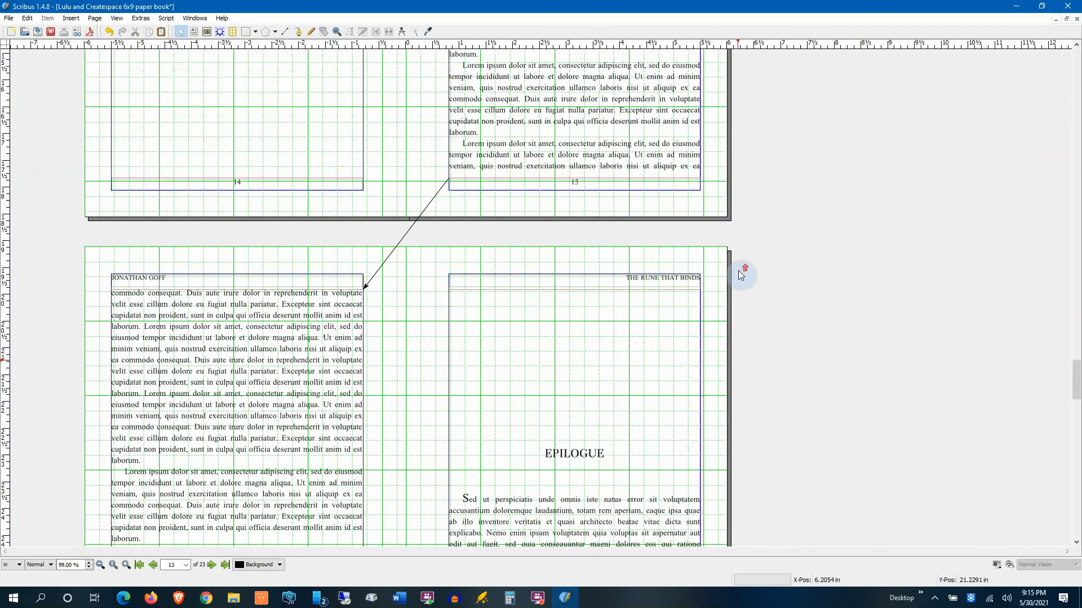
pyautogui.scroll(15, 741, 275)
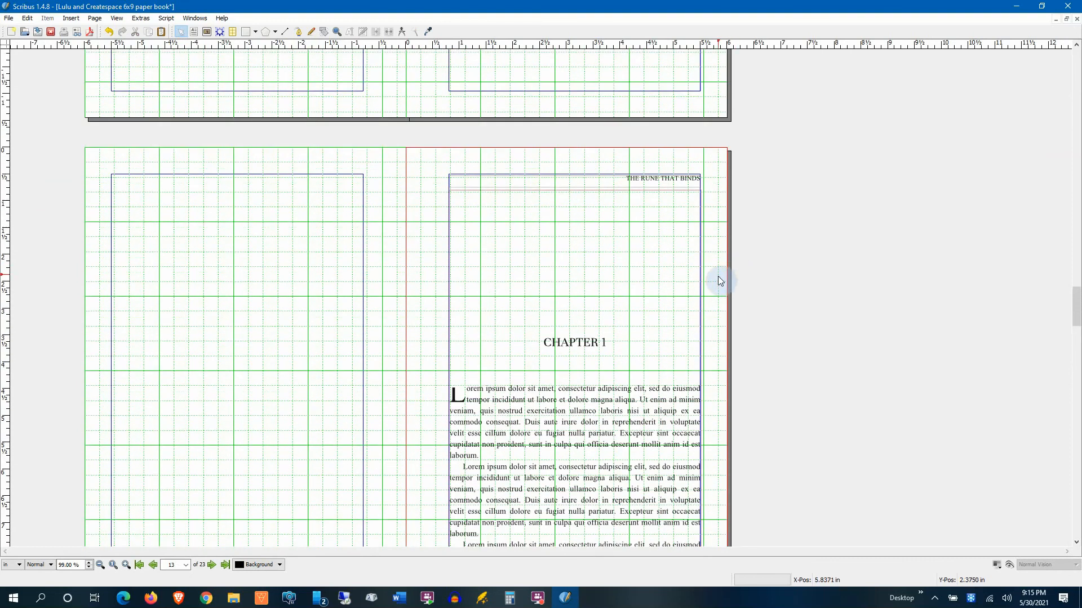
pyautogui.rightClick(553, 164)
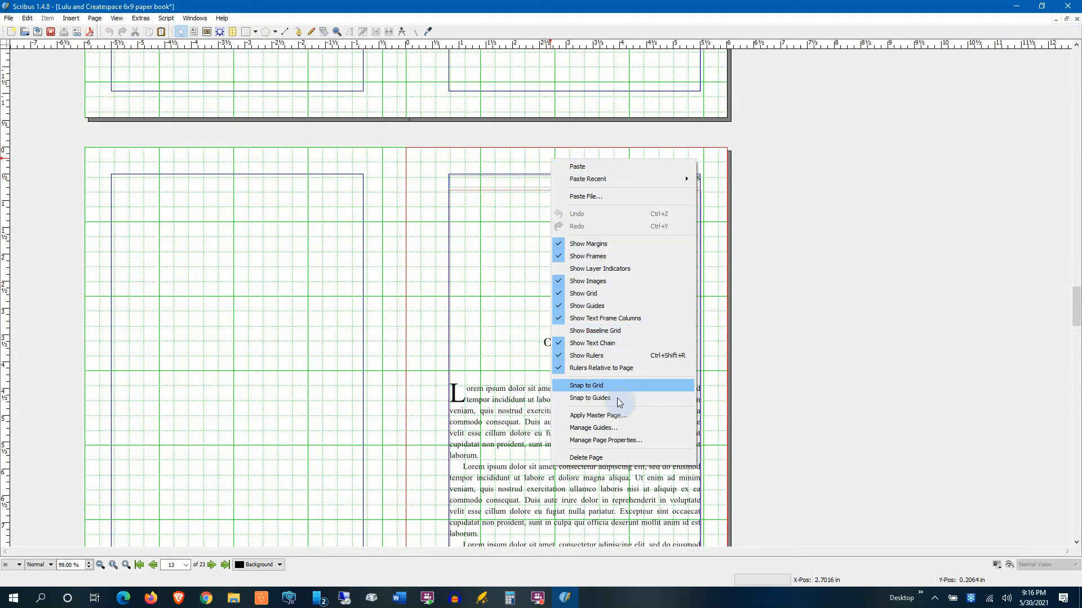
pyautogui.click(620, 415)
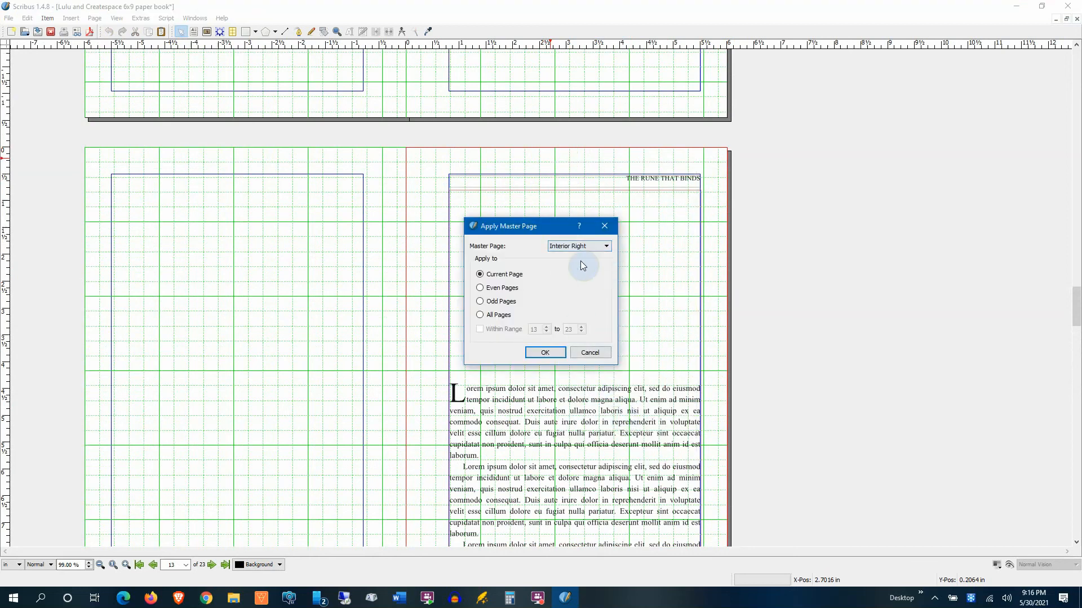
pyautogui.click(596, 246)
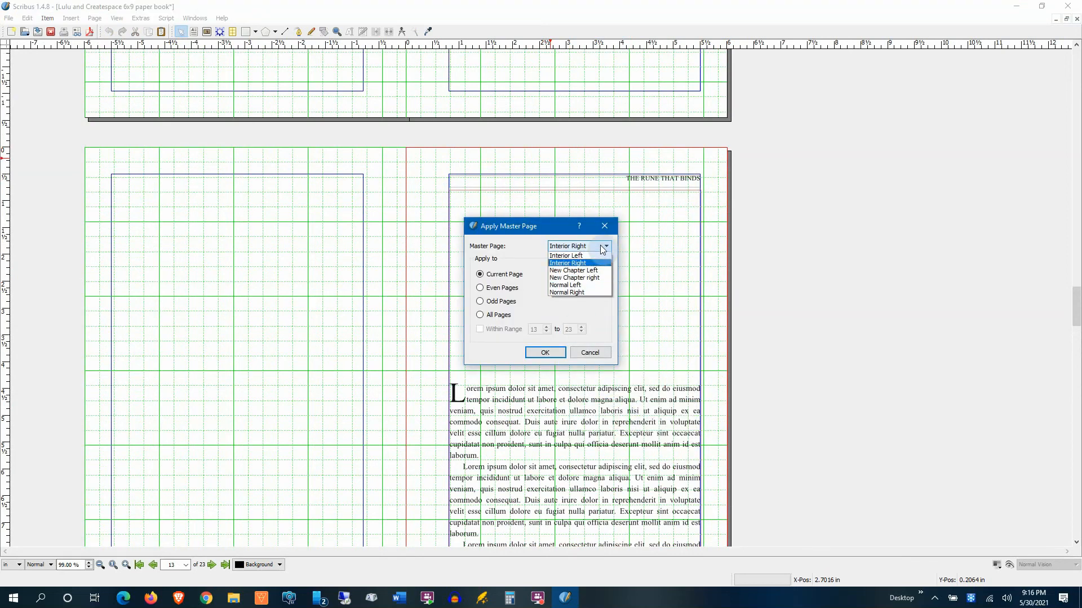
pyautogui.click(597, 277)
pyautogui.click(545, 352)
pyautogui.scroll(-2, 746, 333)
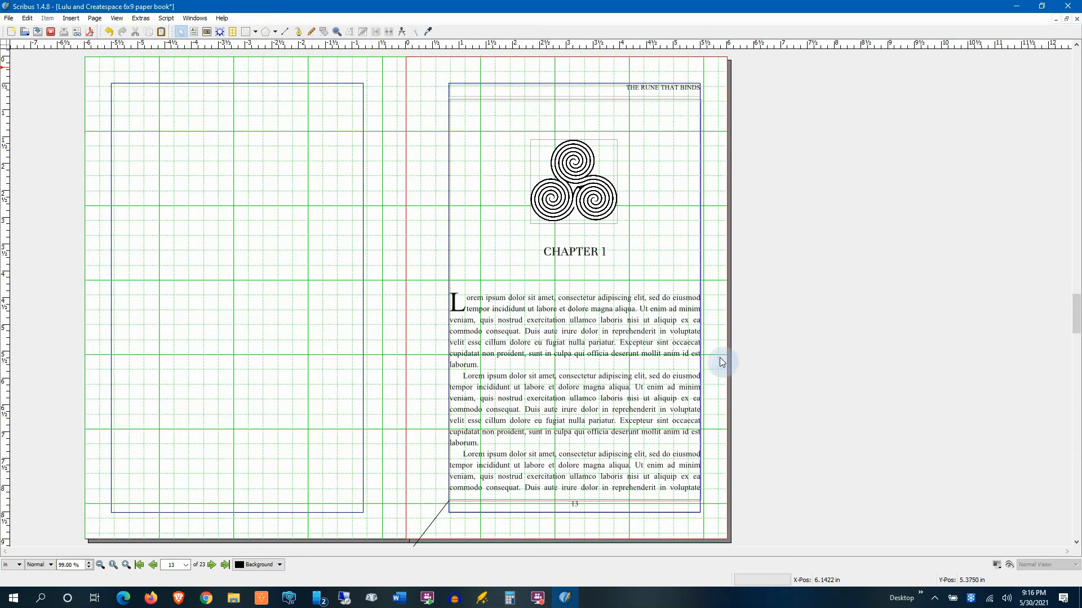
# Review the front matter pages that precede the CHAPTER 1 page.
pyautogui.click(637, 334)
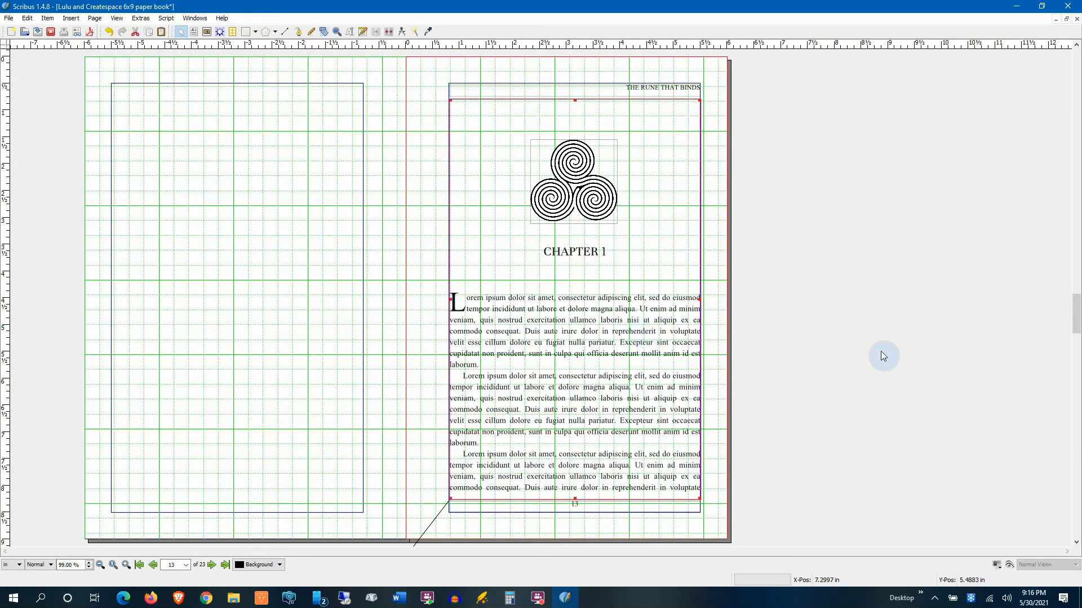
pyautogui.scroll(8, 883, 355)
pyautogui.scroll(10, 883, 355)
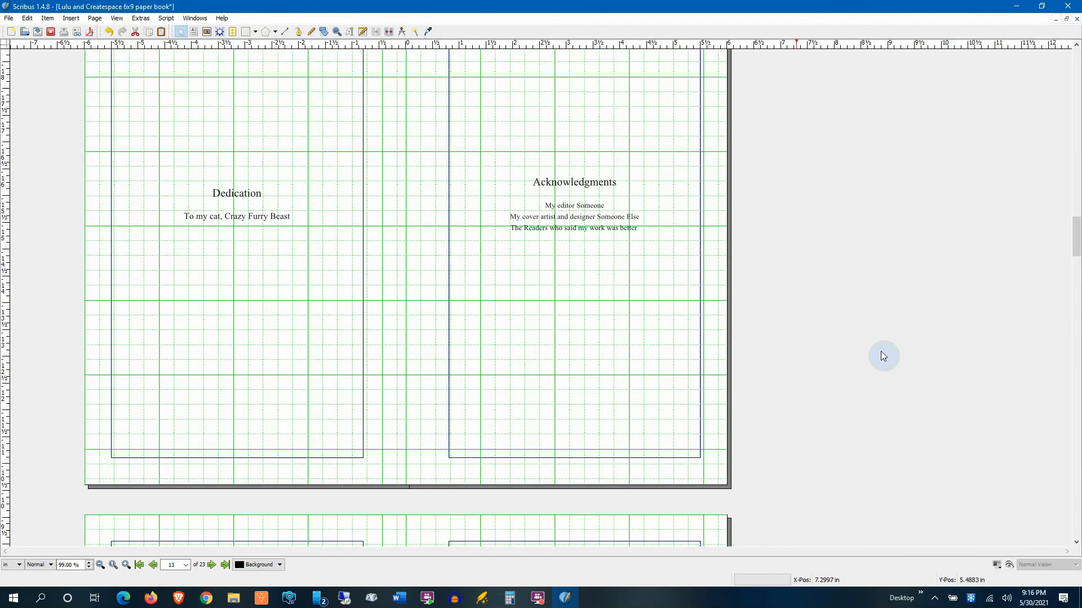
pyautogui.scroll(10, 883, 355)
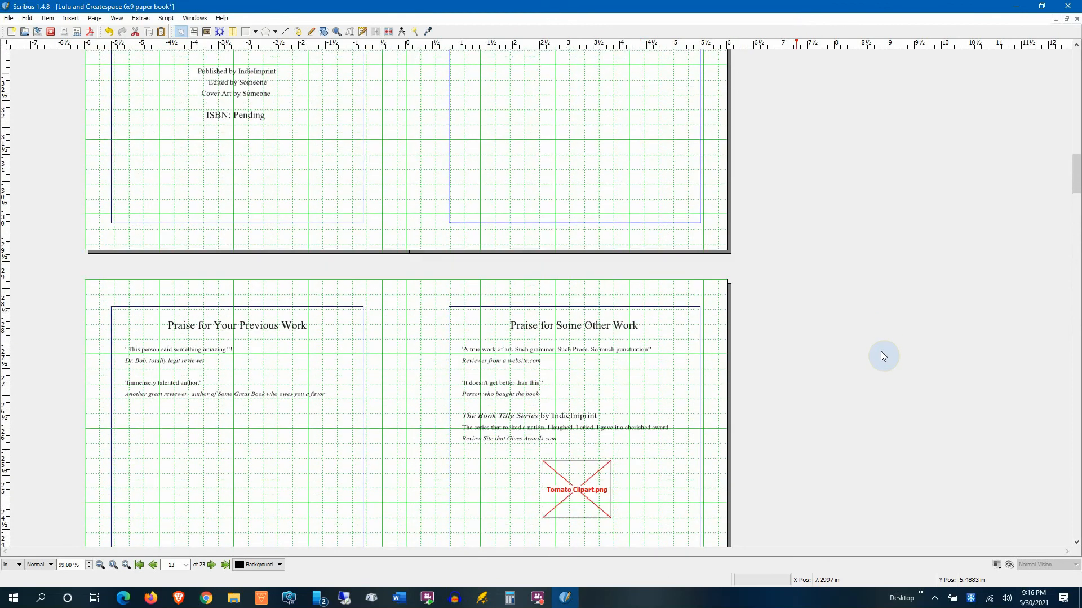
pyautogui.scroll(5, 883, 355)
pyautogui.scroll(-15, 883, 355)
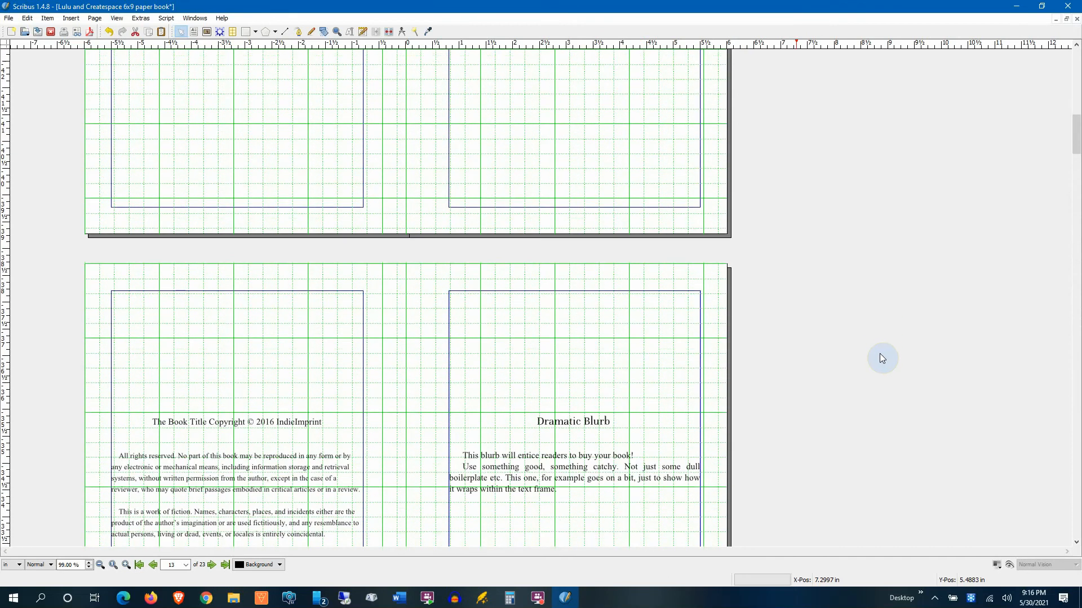
pyautogui.scroll(-10, 869, 388)
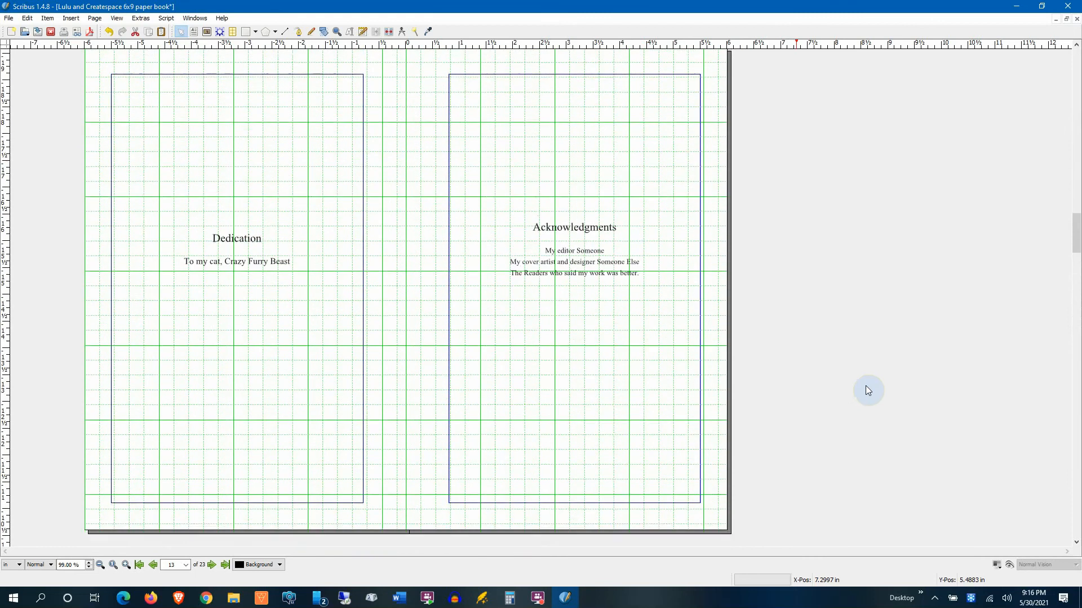
pyautogui.scroll(-10, 868, 389)
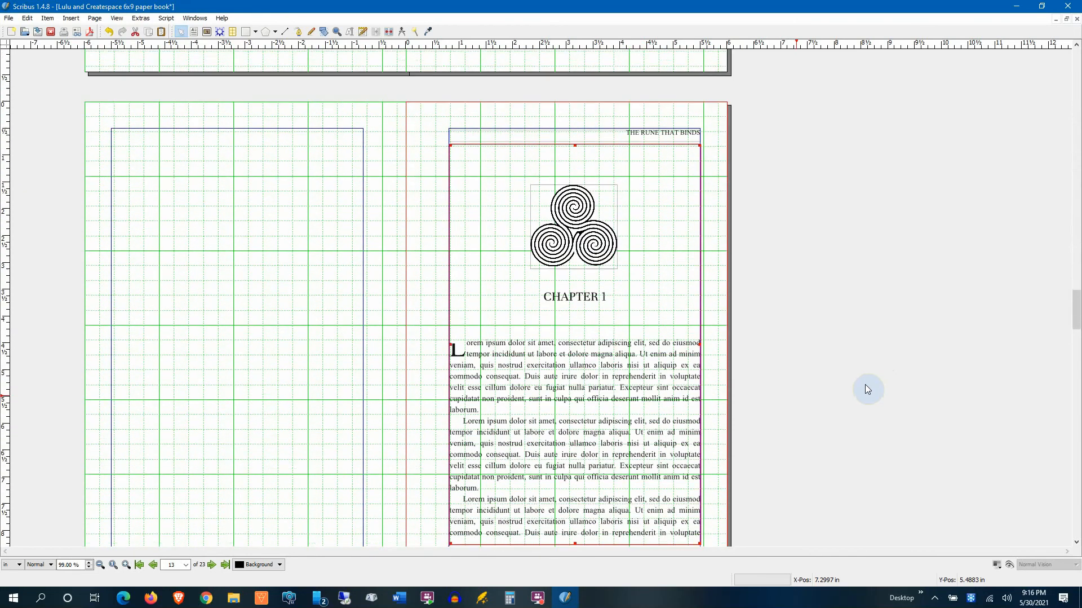
# Open the CHAPTER 1 text frame on page 13 in the Story Editor and clear all its text.
pyautogui.click(626, 333)
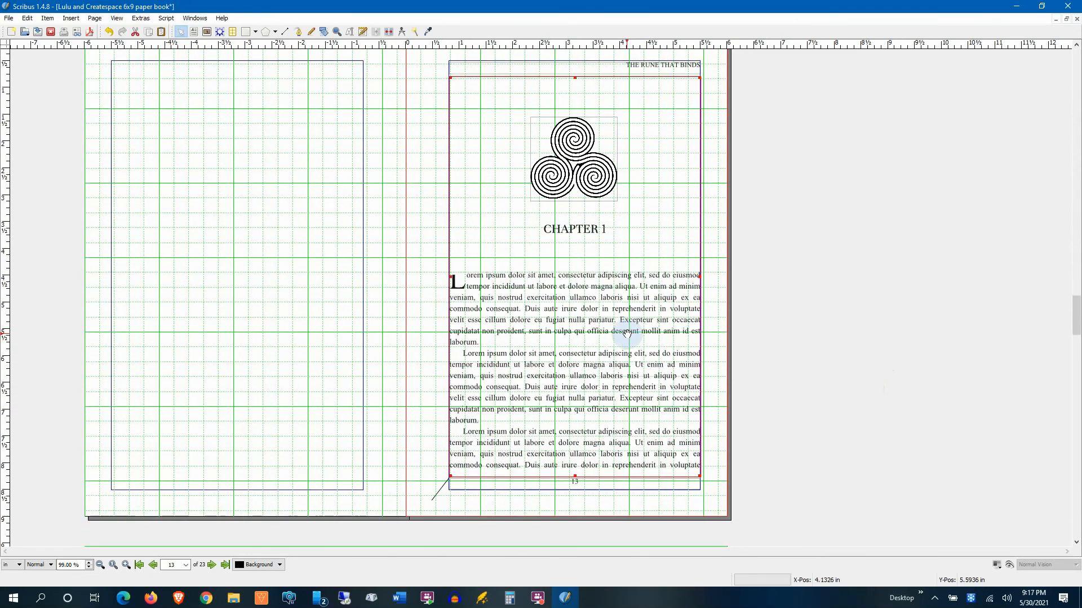
pyautogui.click(362, 31)
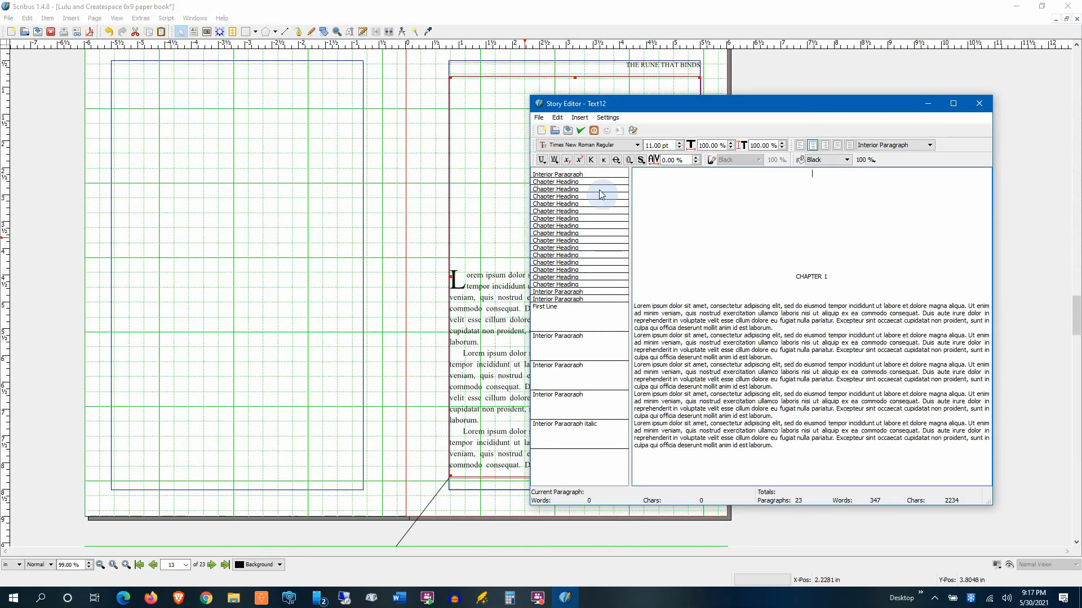
pyautogui.click(543, 131)
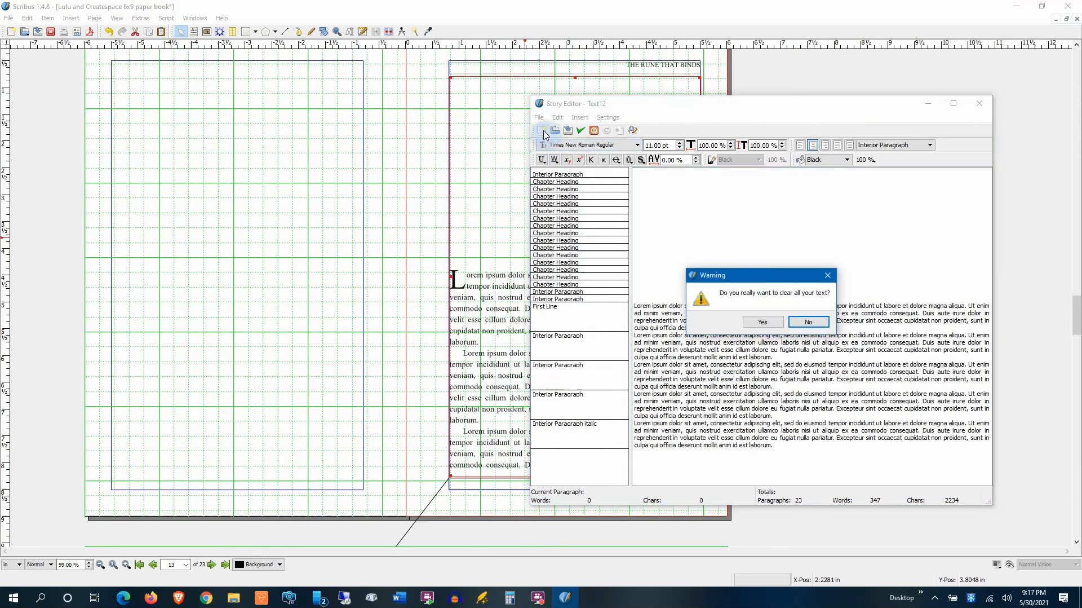
pyautogui.click(780, 322)
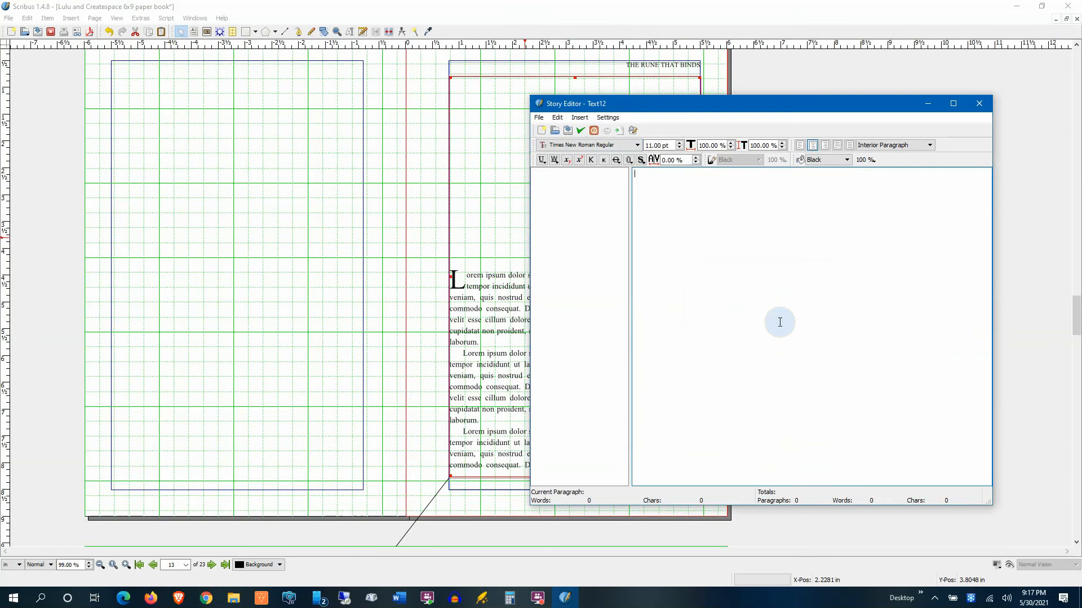
# Switch to the Word document "5-18-2013 rtb content.docx" and copy all of Chapter One from its end up to the title.
pyautogui.click(400, 598)
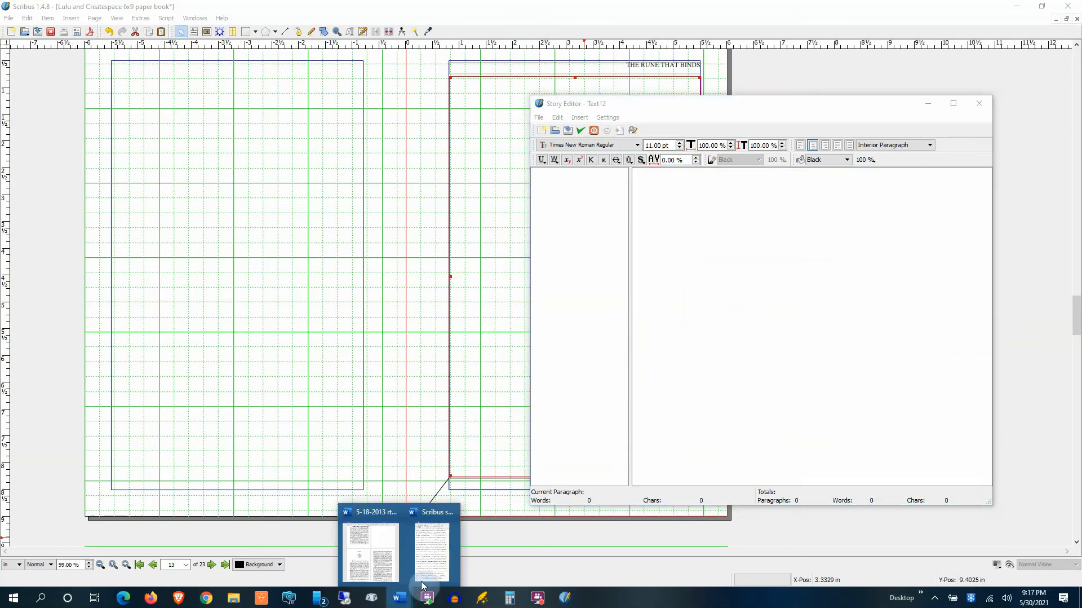
pyautogui.click(388, 556)
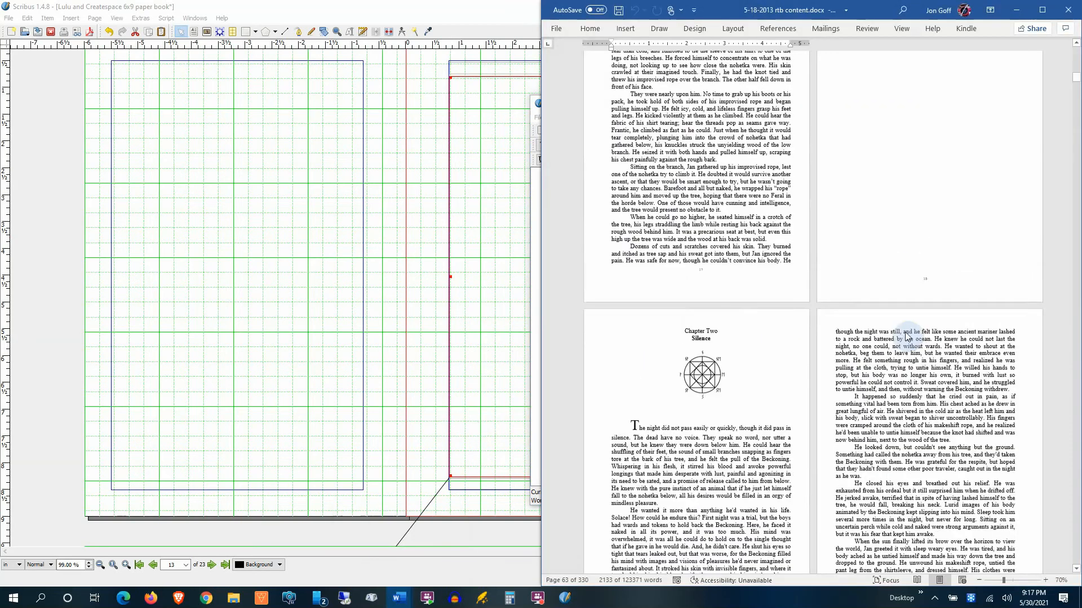
pyautogui.scroll(3, 925, 333)
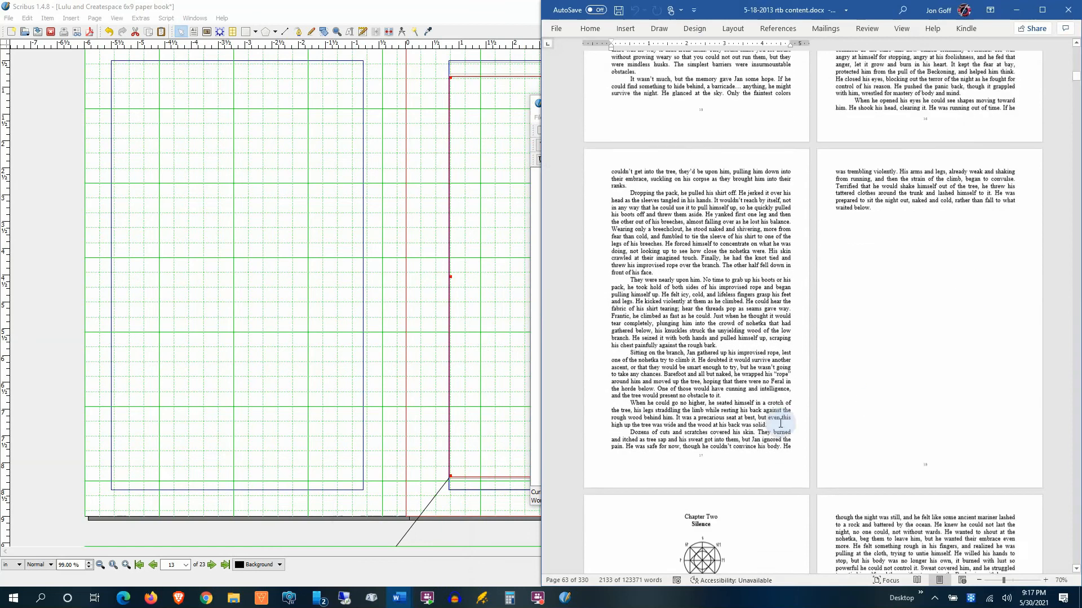
pyautogui.moveTo(882, 262); pyautogui.dragTo(671, 62)
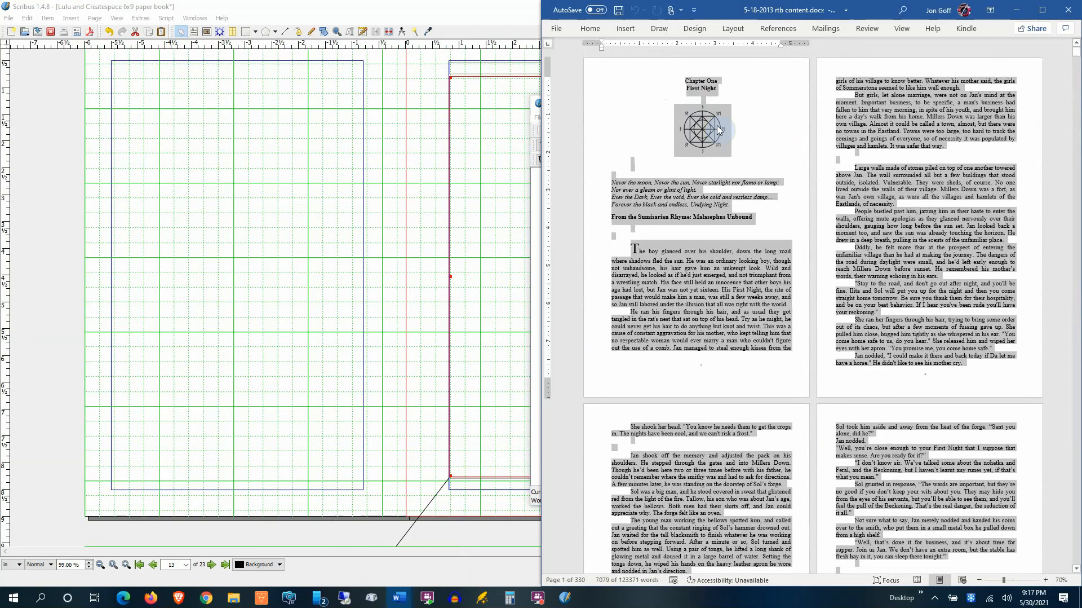
# Return to Scribus, paste the copied chapter into the empty Story Editor, and update the text frame on page 13.
pyautogui.click(1023, 11)
pyautogui.rightClick(745, 216)
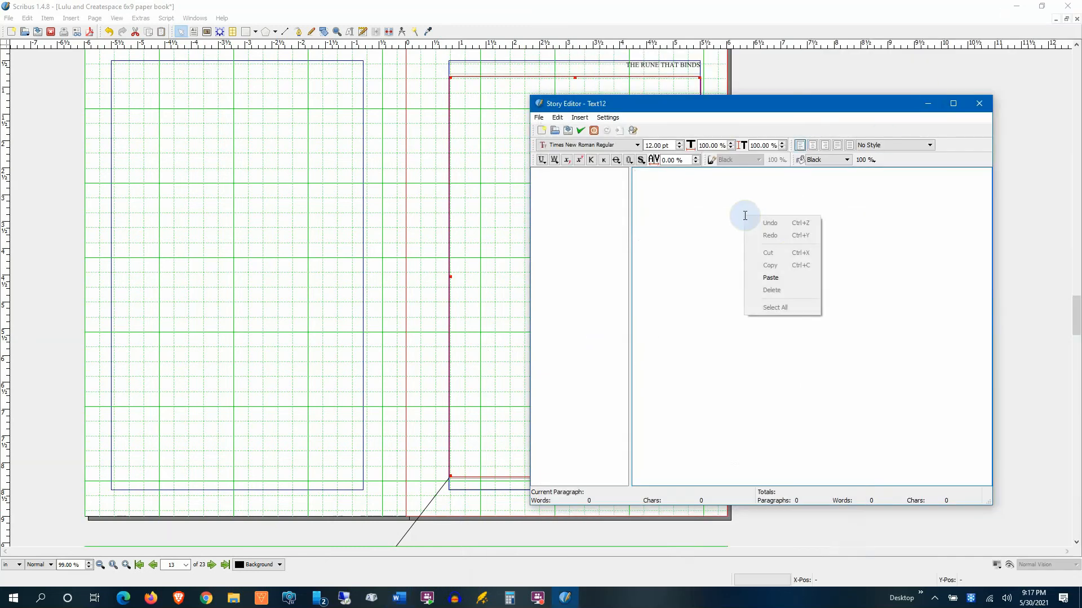
pyautogui.click(786, 274)
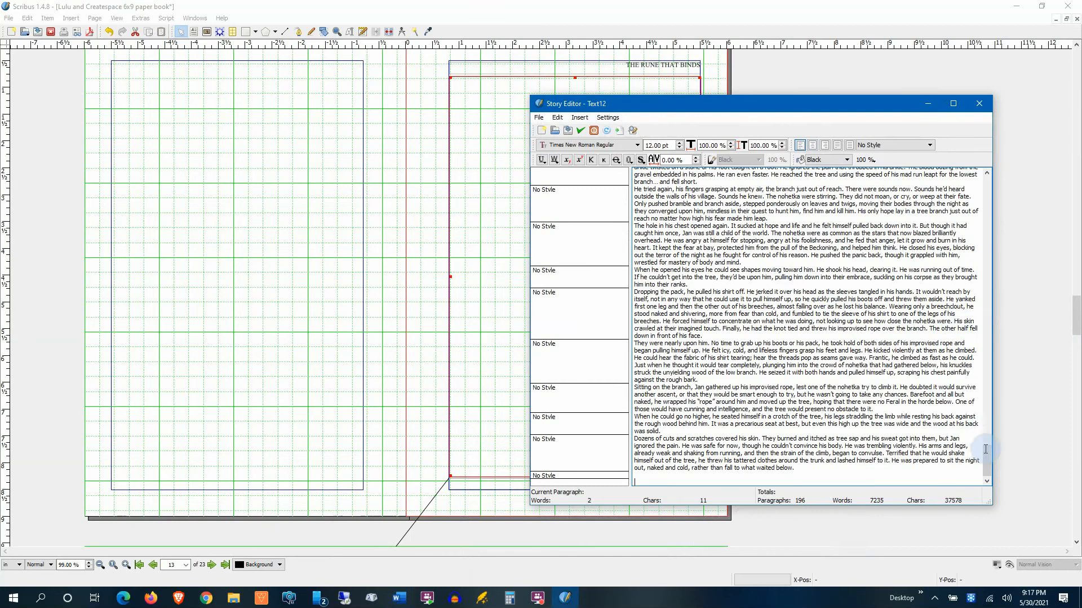
pyautogui.moveTo(986, 451); pyautogui.dragTo(975, 176)
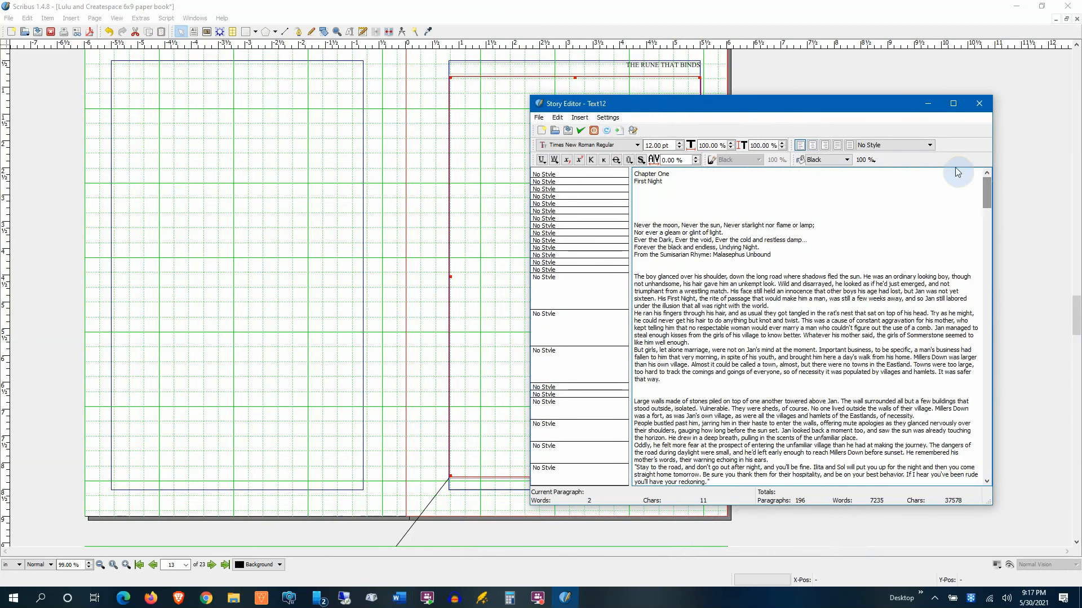
pyautogui.moveTo(807, 104); pyautogui.dragTo(886, 131)
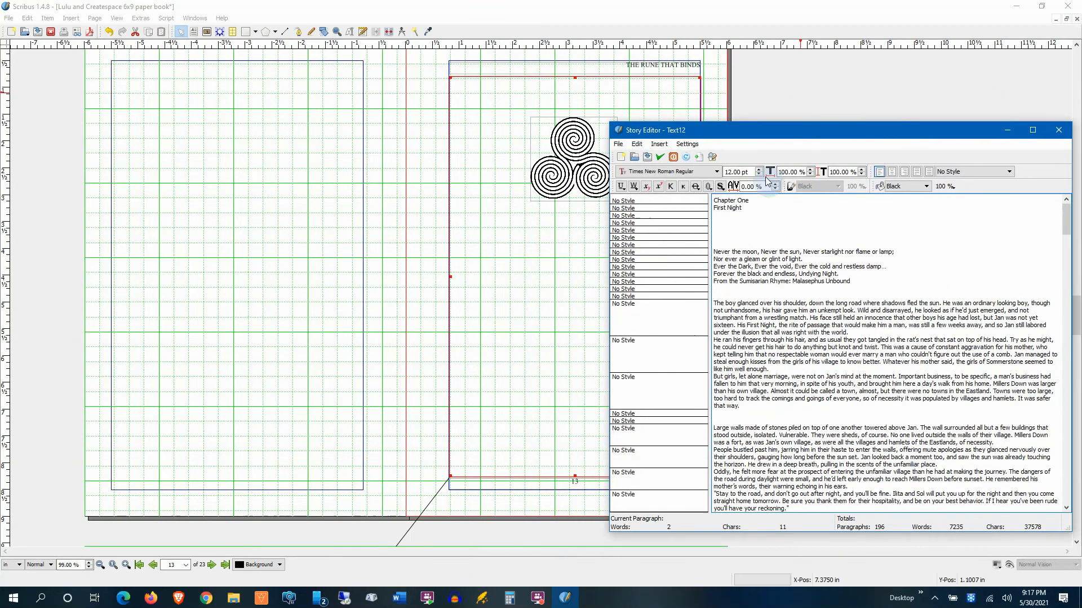
pyautogui.click(698, 158)
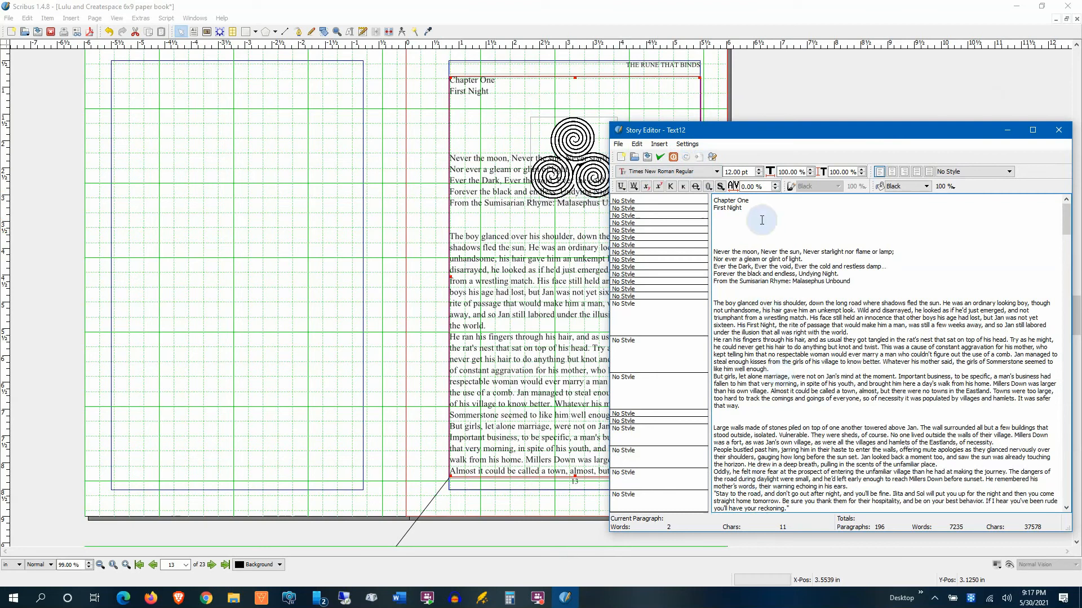
# Delete the "Chapter One" line from the start of the chapter text.
pyautogui.moveTo(755, 201); pyautogui.dragTo(710, 201)
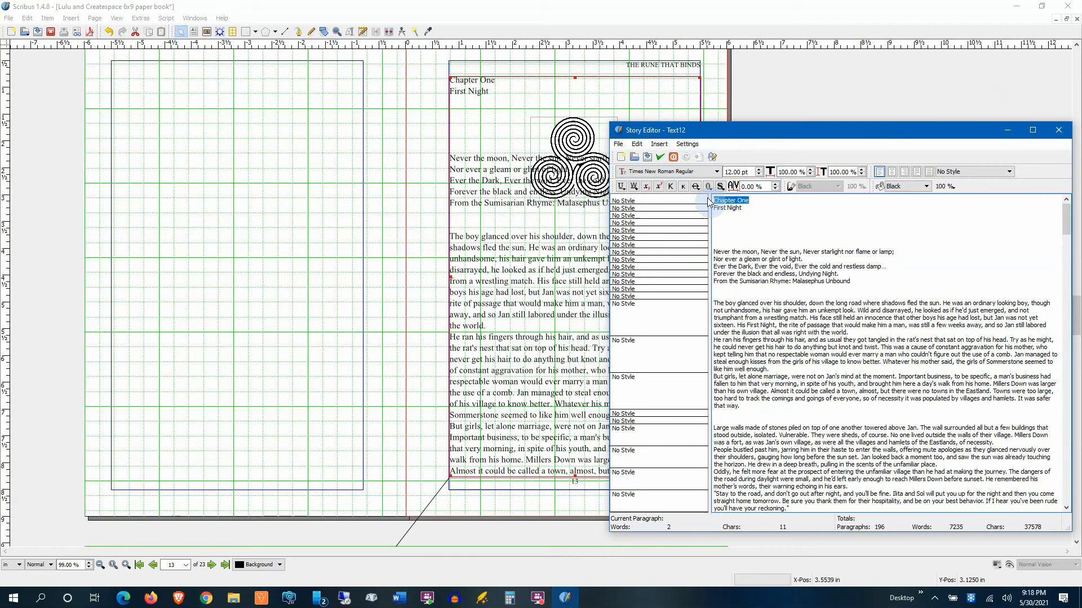
pyautogui.press('Delete')
pyautogui.press('Delete')
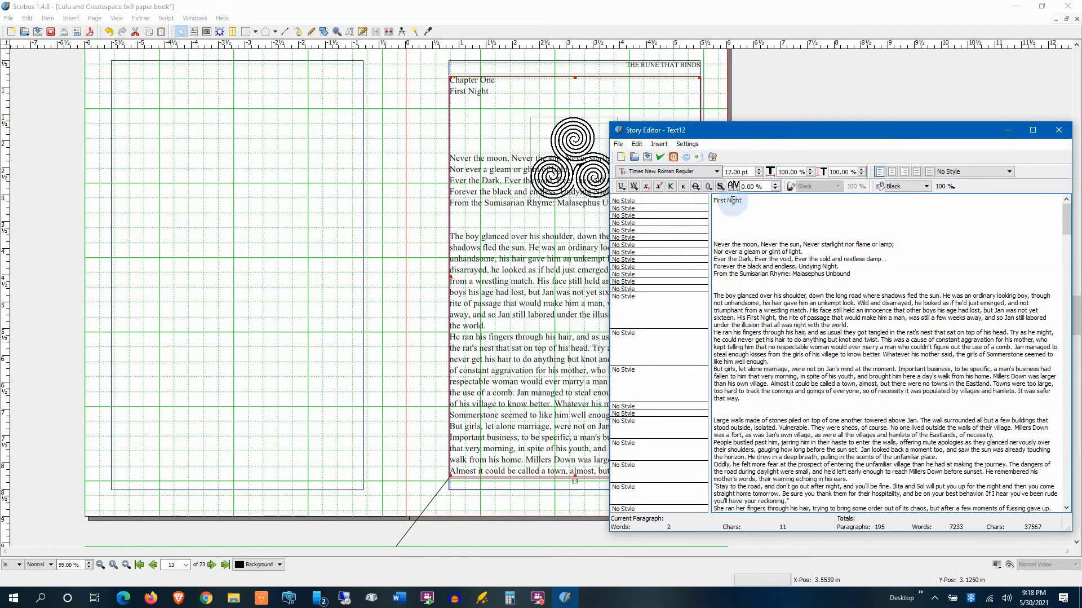
# Apply the Chapter Heading style to the "First Night" line and update the text frame.
pyautogui.click(703, 202)
pyautogui.click(722, 207)
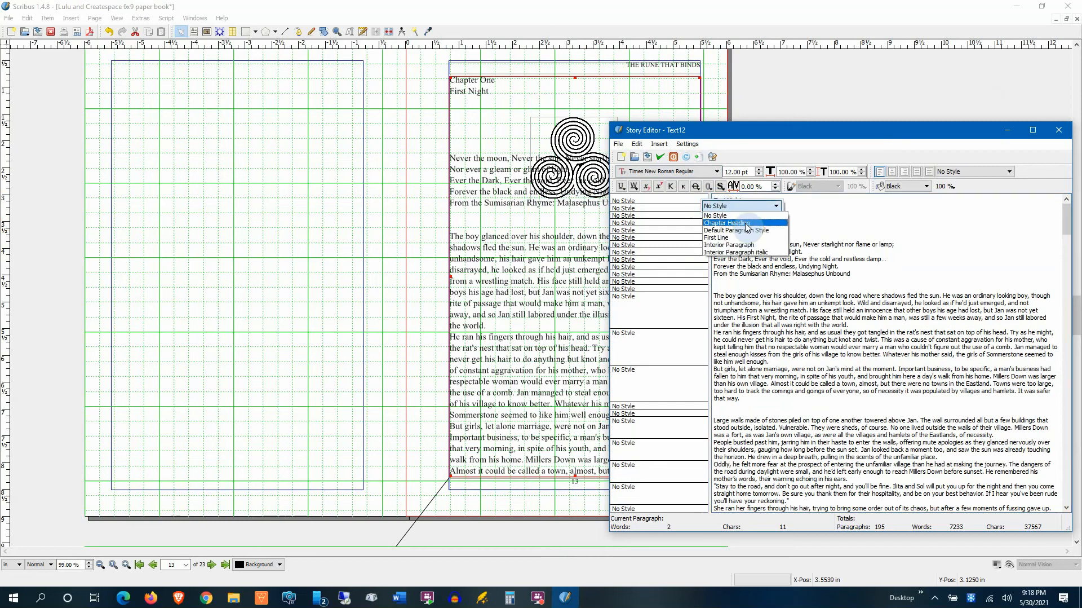
pyautogui.click(727, 223)
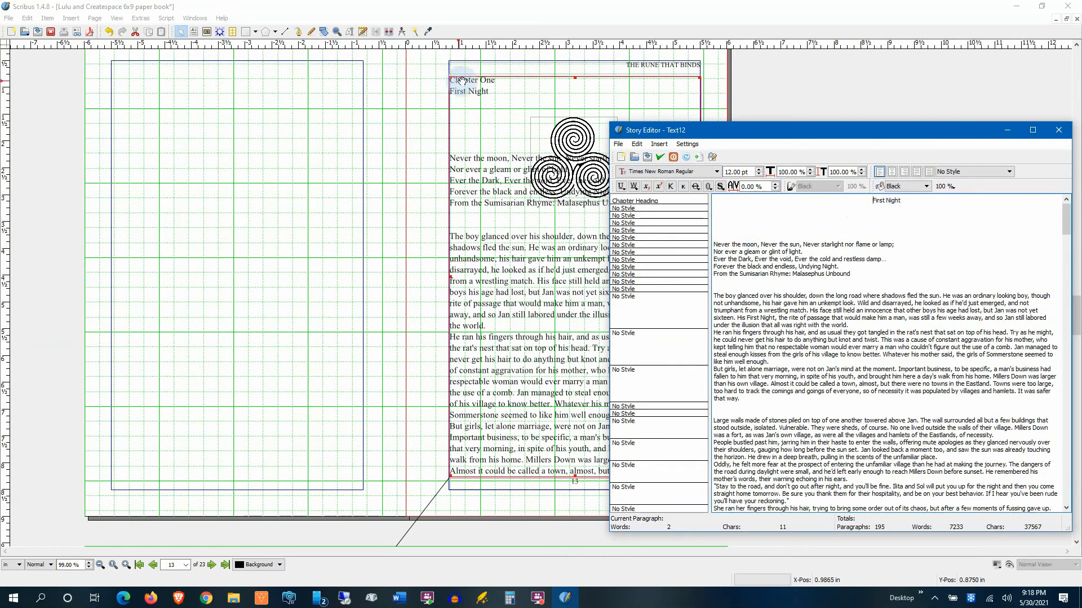
pyautogui.click(699, 157)
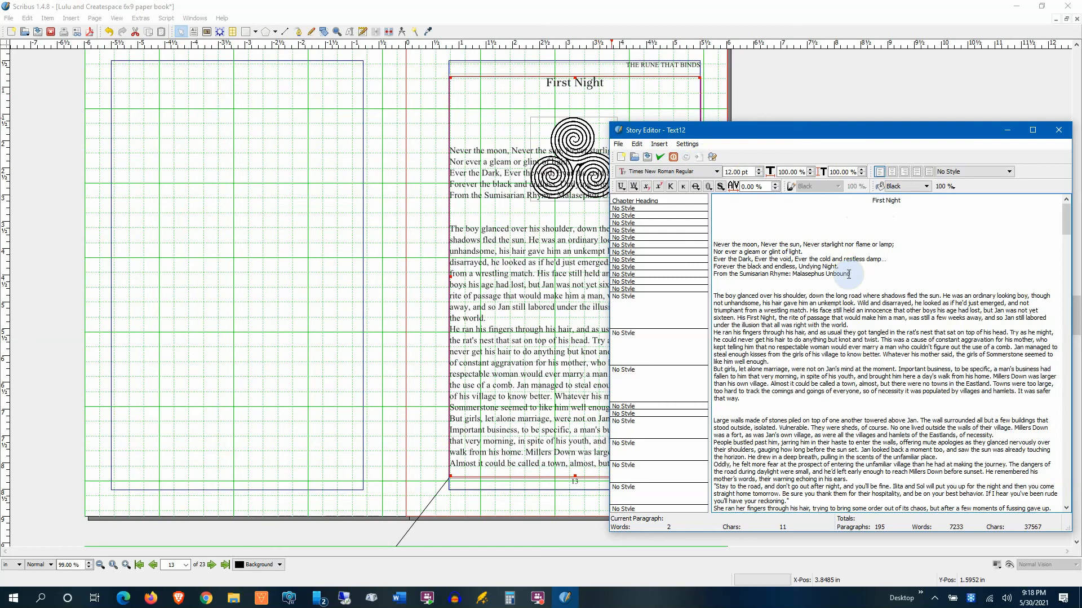
# Set the opening verse and its attribution line in Times New Roman Italic and update the text frame.
pyautogui.moveTo(851, 274); pyautogui.dragTo(716, 240)
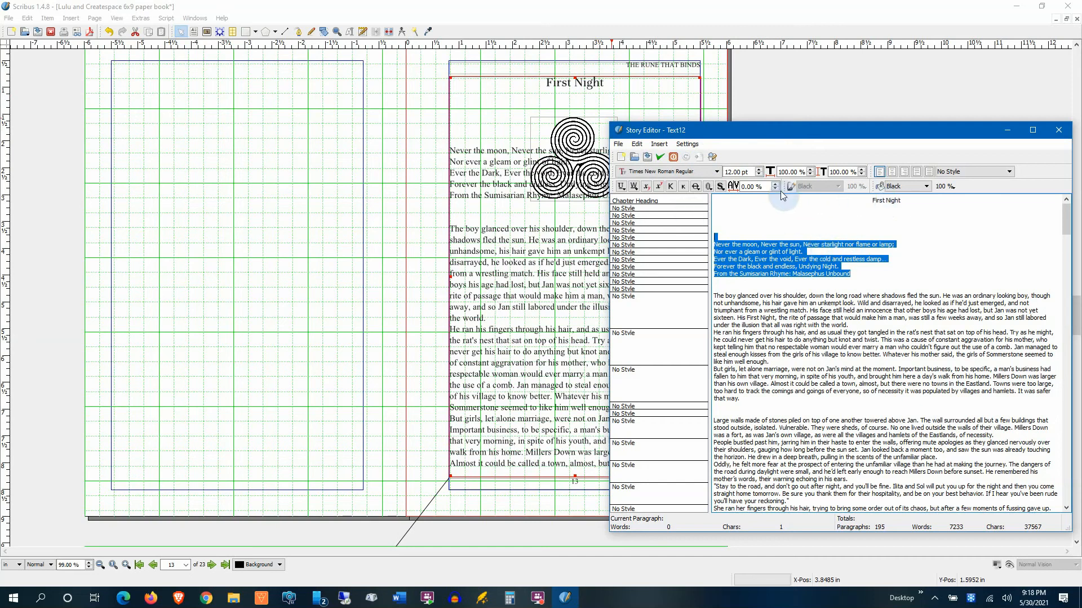
pyautogui.click(718, 172)
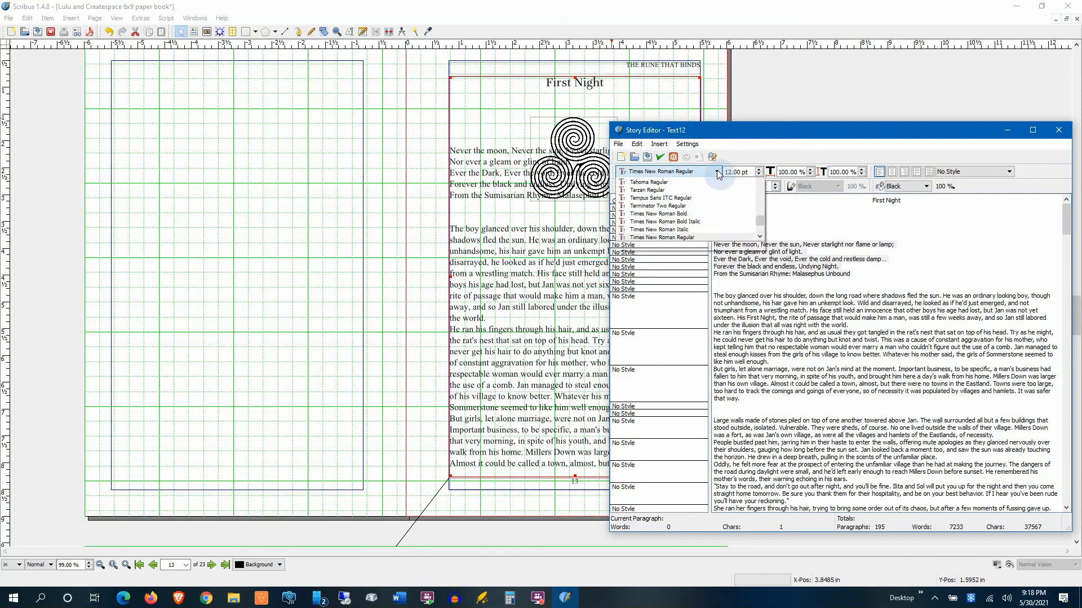
pyautogui.click(705, 246)
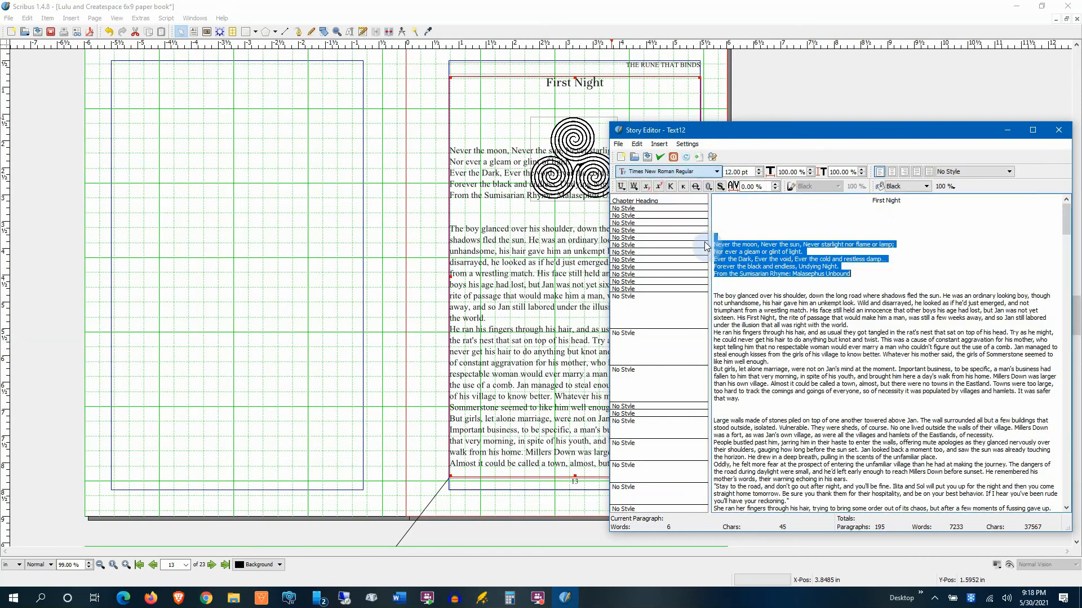
pyautogui.click(699, 158)
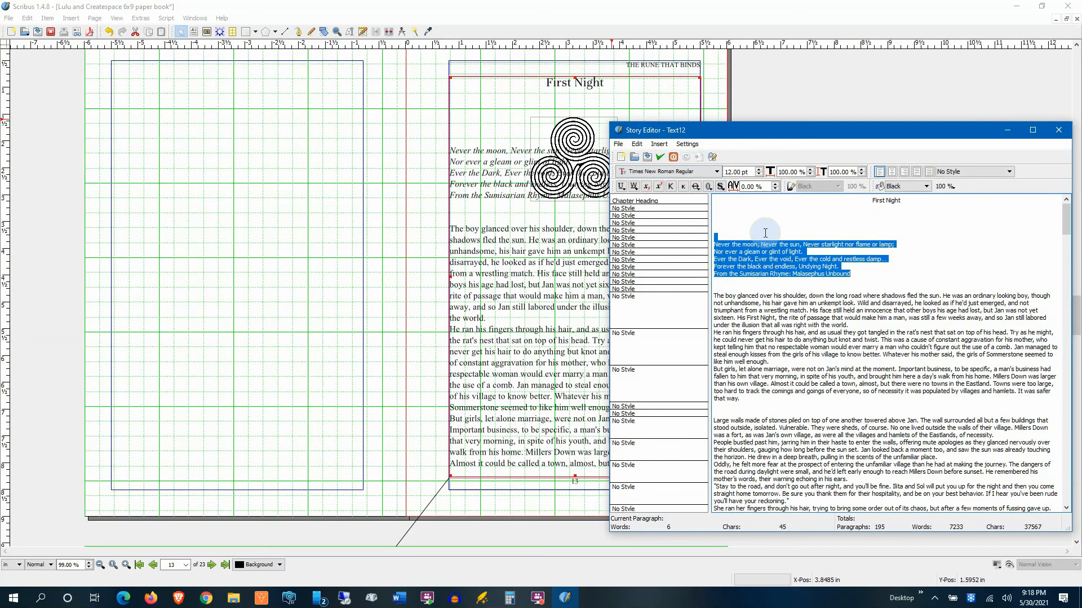
# Delete the selected opening verse with its attribution line and update the text frame.
pyautogui.press('Delete')
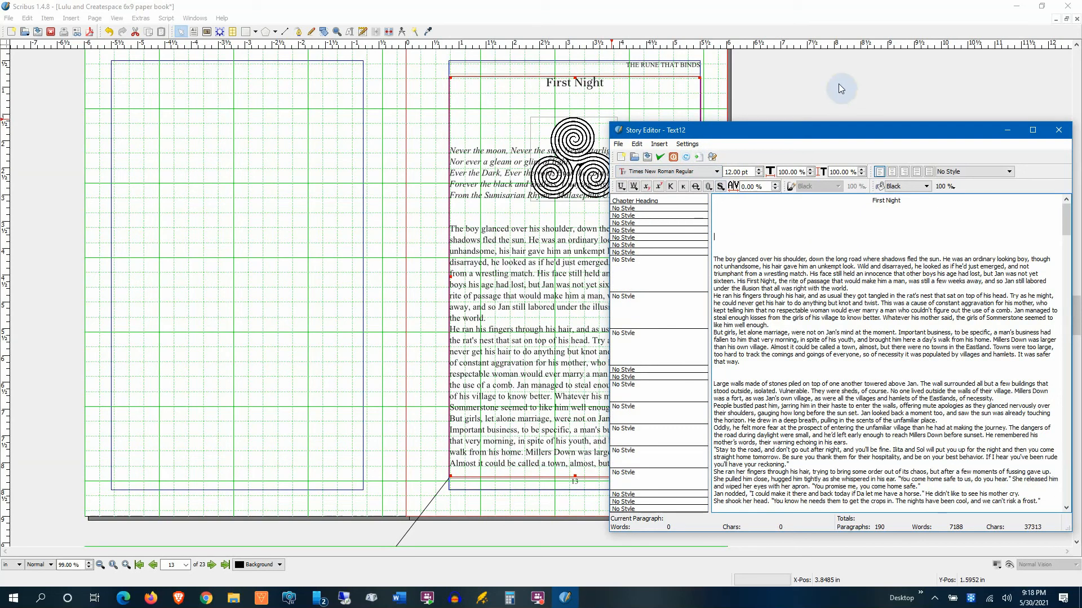
pyautogui.click(699, 157)
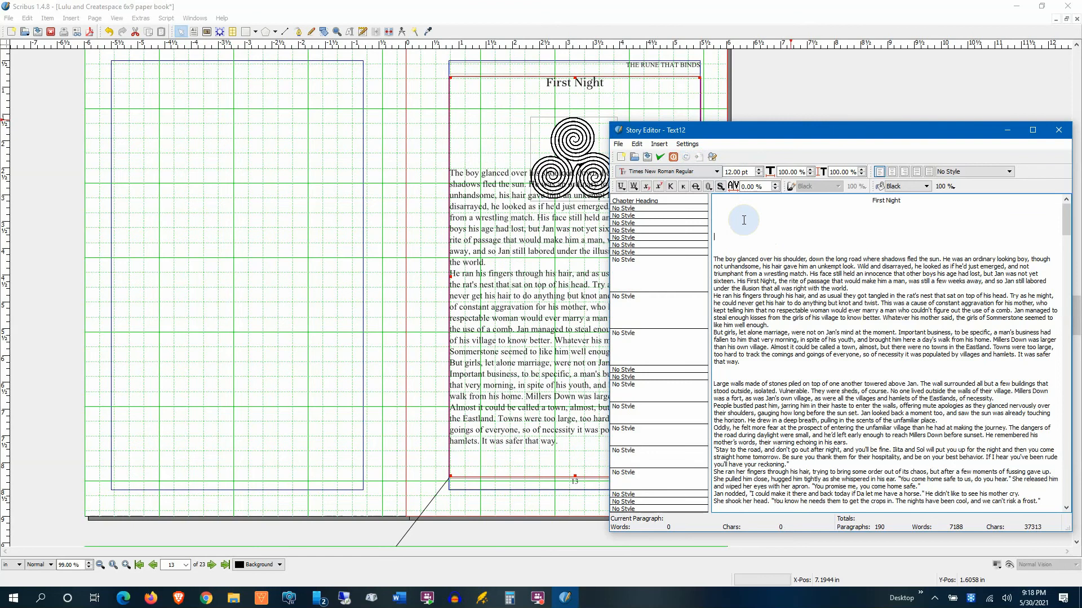
# Insert eight blank lines between the "First Night" heading and the first body paragraph, and update the text frame.
pyautogui.press('Return')
pyautogui.press('Return')
pyautogui.press('Return')
pyautogui.press('Return')
pyautogui.press('Return')
pyautogui.press('Return')
pyautogui.press('Return')
pyautogui.press('Return')
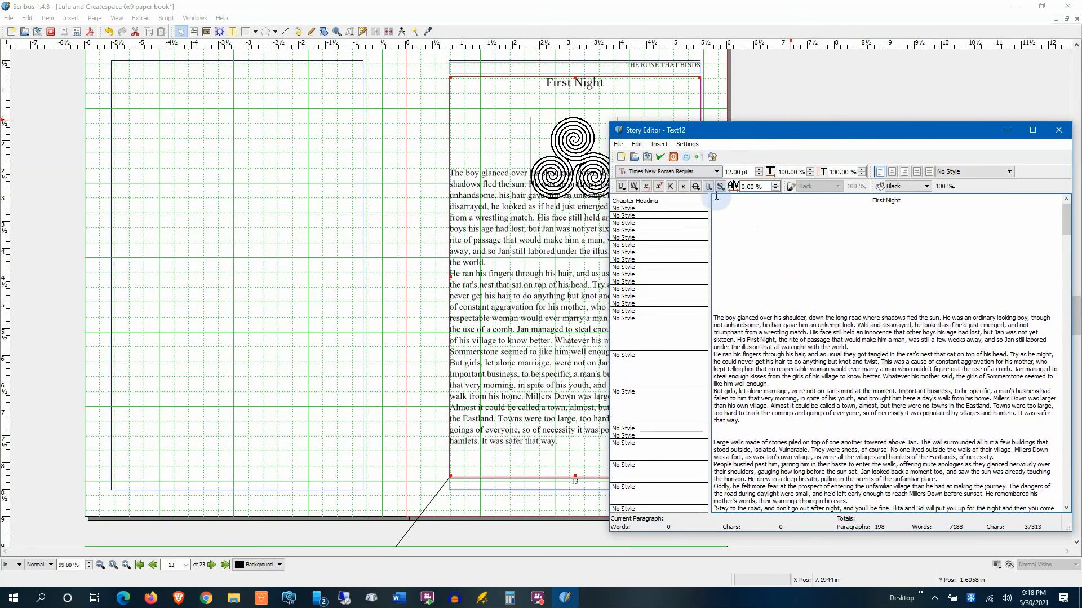
pyautogui.click(698, 158)
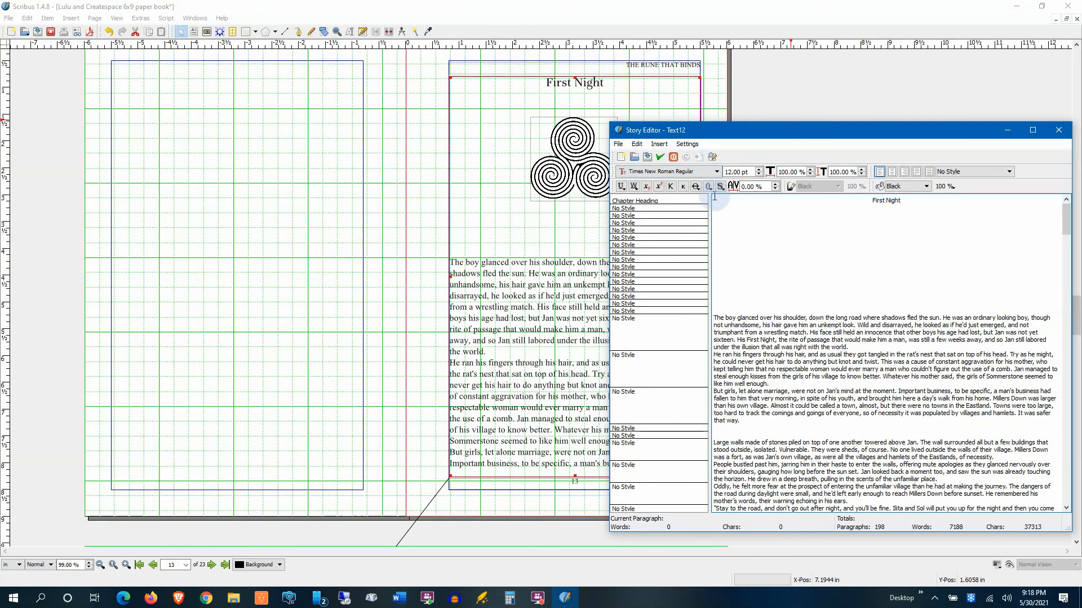
# Remove four of the blank lines above the first body paragraph and update the text frame.
pyautogui.press('BackSpace')
pyautogui.press('BackSpace')
pyautogui.press('BackSpace')
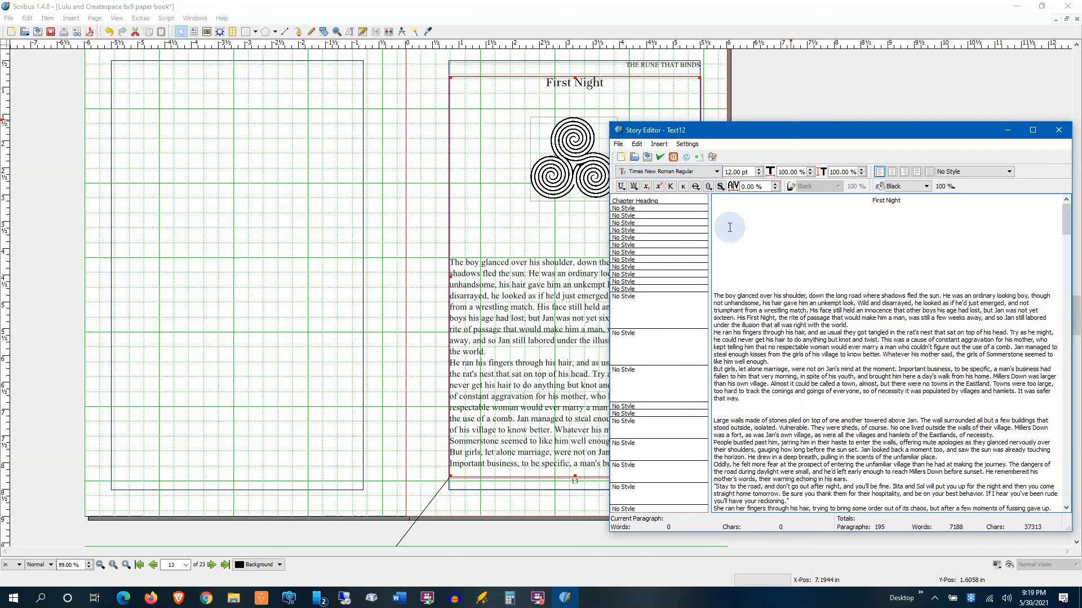
pyautogui.press('BackSpace')
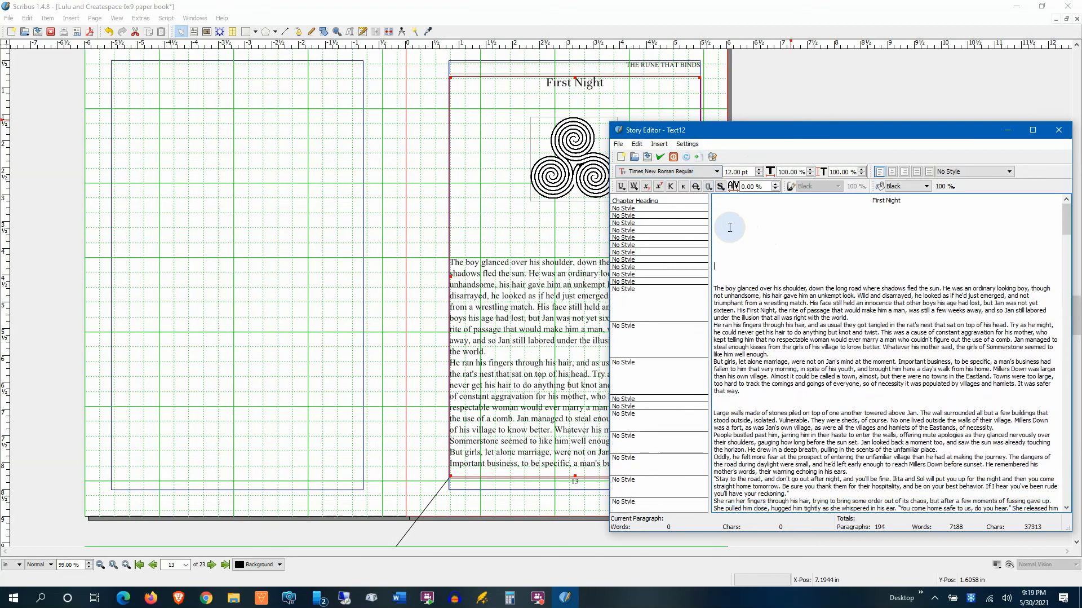
pyautogui.click(698, 159)
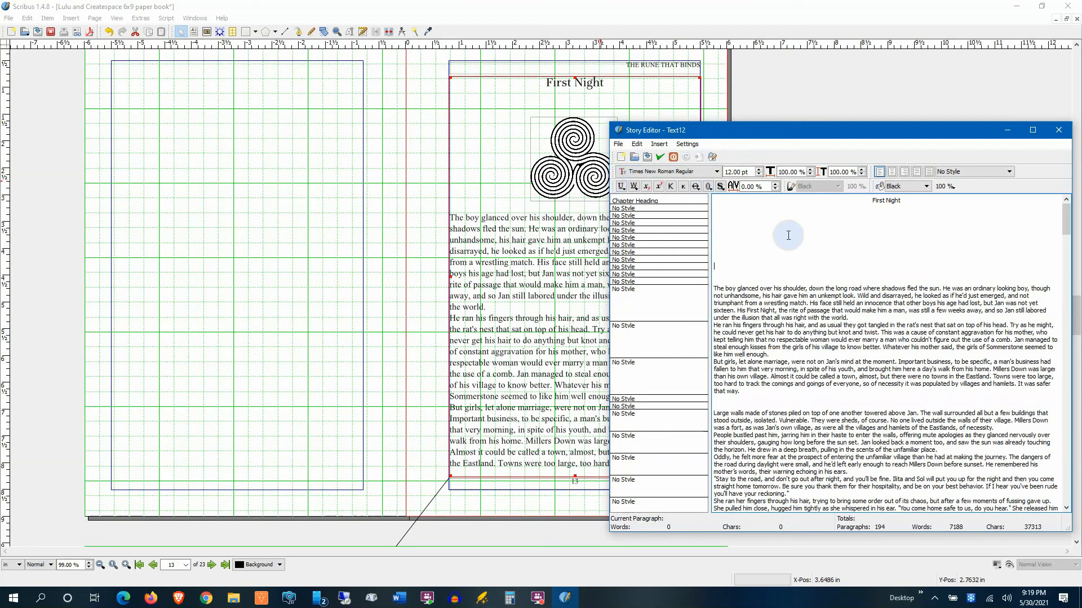
# Delete seven blank lines between the "First Night" heading and the first body paragraph.
pyautogui.click(745, 229)
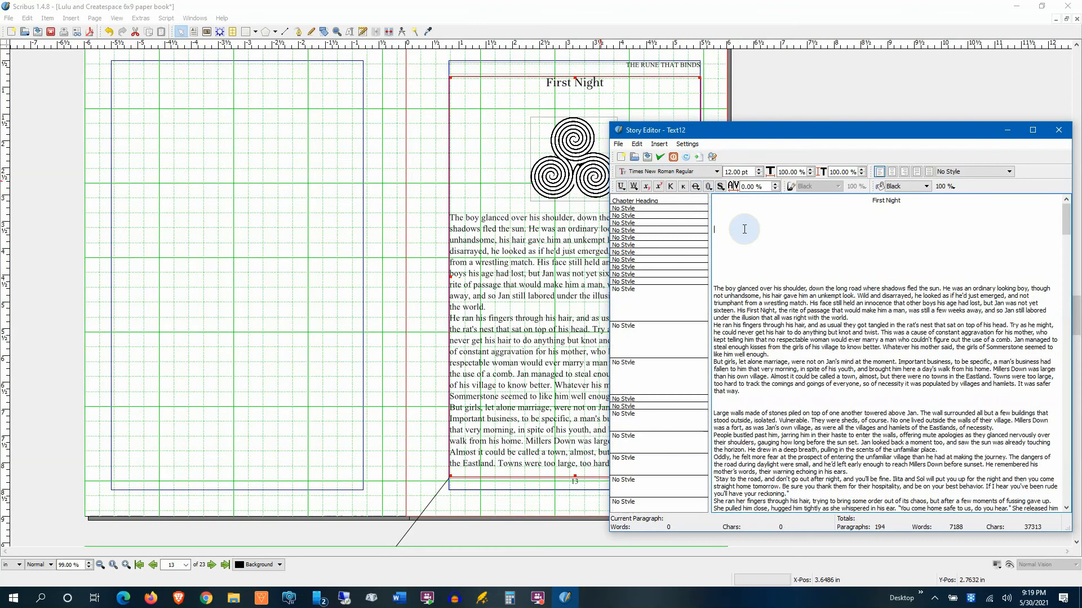
pyautogui.press('Delete')
pyautogui.press('Delete')
pyautogui.press('Delete')
pyautogui.press('Delete')
pyautogui.press('Delete')
pyautogui.press('Delete')
pyautogui.press('Delete')
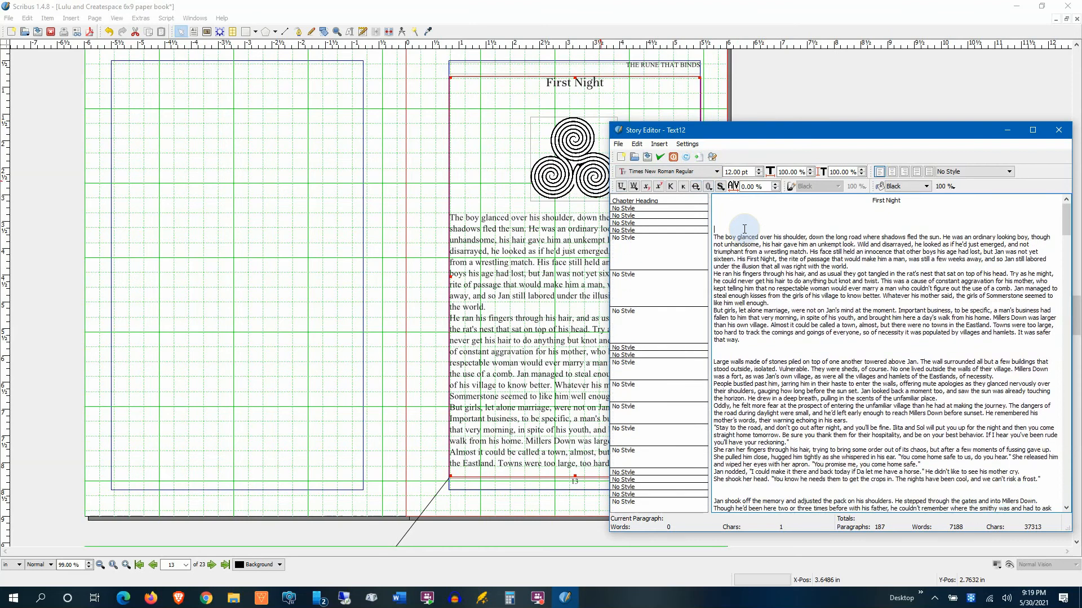
# Insert nine blank lines above the "First Night" heading and update the text frame.
pyautogui.press('Up')
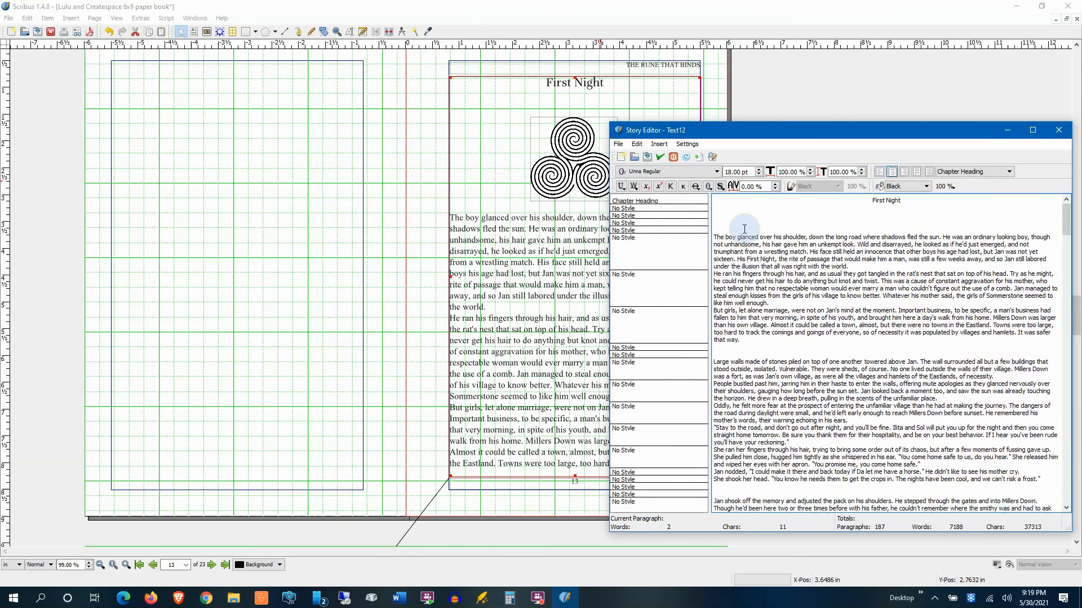
pyautogui.press('Return')
pyautogui.press('Return')
pyautogui.press('Return')
pyautogui.press('Return')
pyautogui.press('Return')
pyautogui.press('Return')
pyautogui.press('Return')
pyautogui.press('Return')
pyautogui.press('Return')
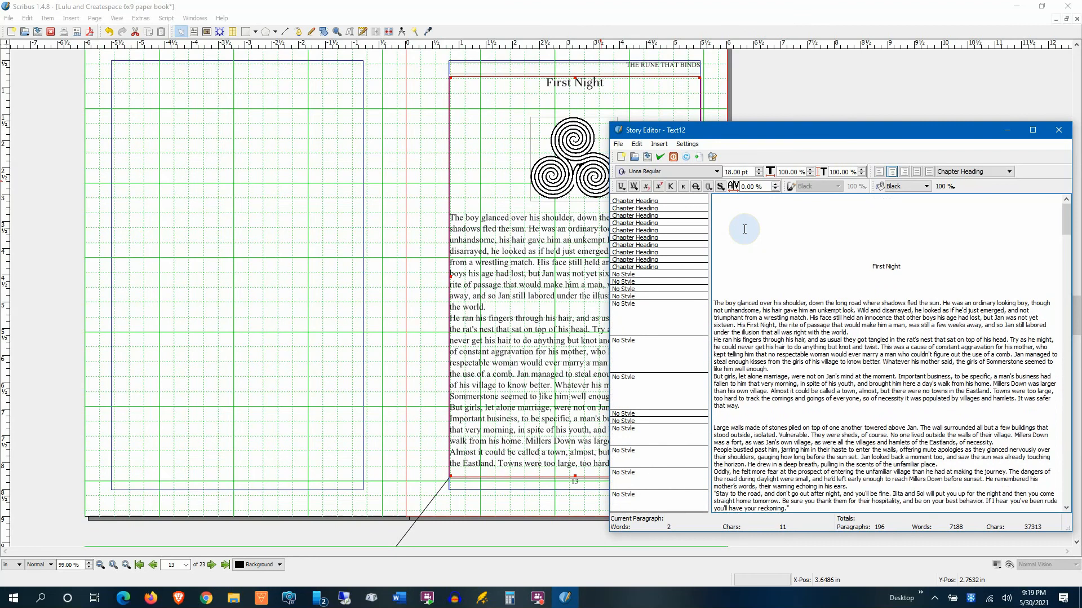
pyautogui.click(696, 160)
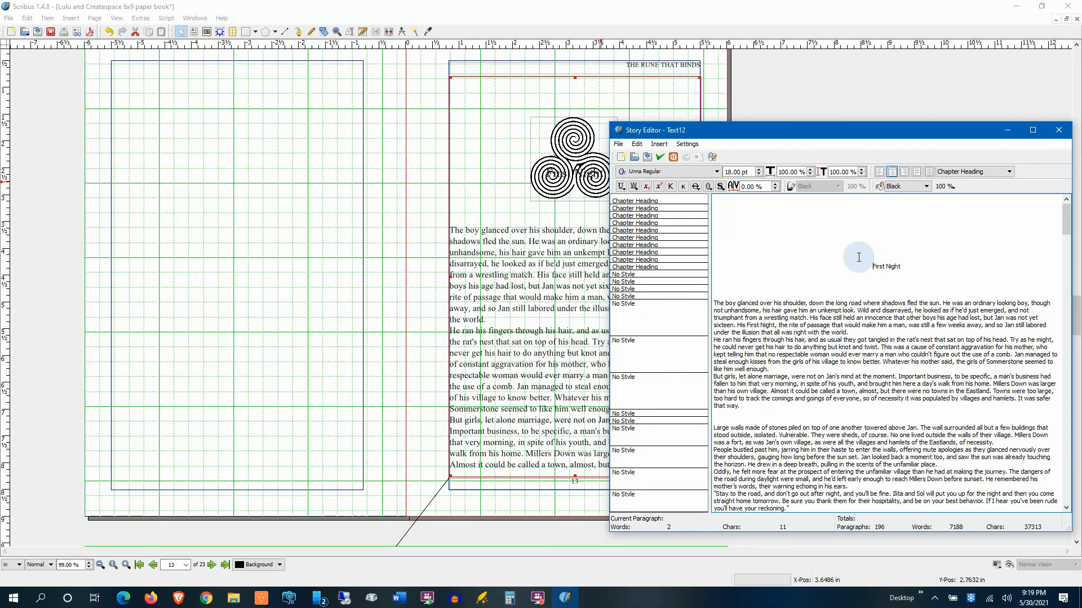
# Remove the nine blank lines above the "First Night" heading.
pyautogui.press('BackSpace')
pyautogui.press('BackSpace')
pyautogui.press('BackSpace')
pyautogui.press('BackSpace')
pyautogui.press('BackSpace')
pyautogui.press('BackSpace')
pyautogui.press('BackSpace')
pyautogui.press('BackSpace')
pyautogui.press('BackSpace')
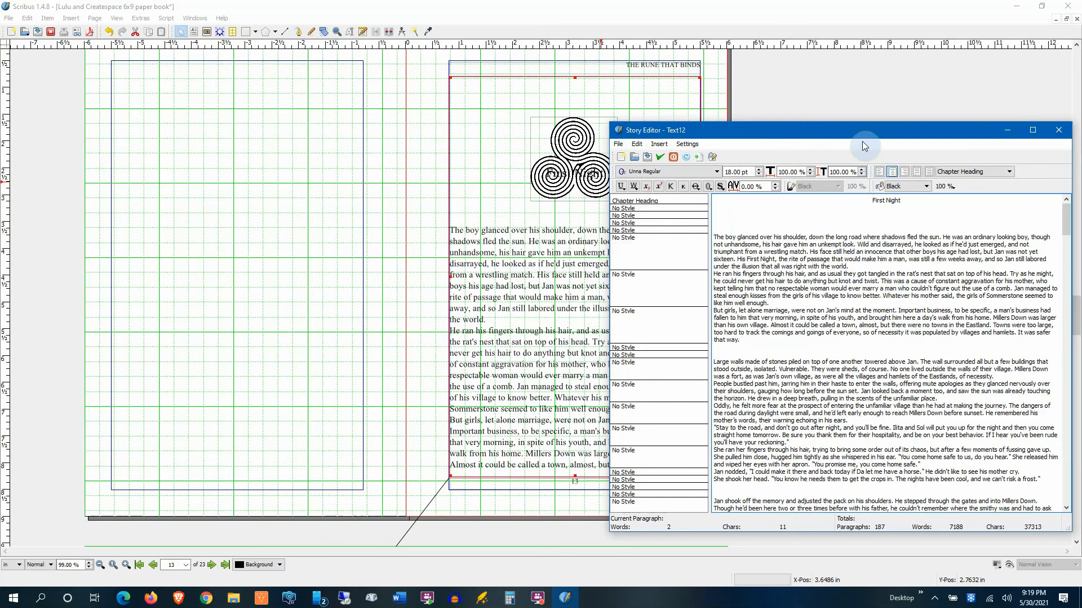
# Update the text frame with the edited chapter text and close the Story Editor.
pyautogui.moveTo(863, 134); pyautogui.dragTo(827, 180)
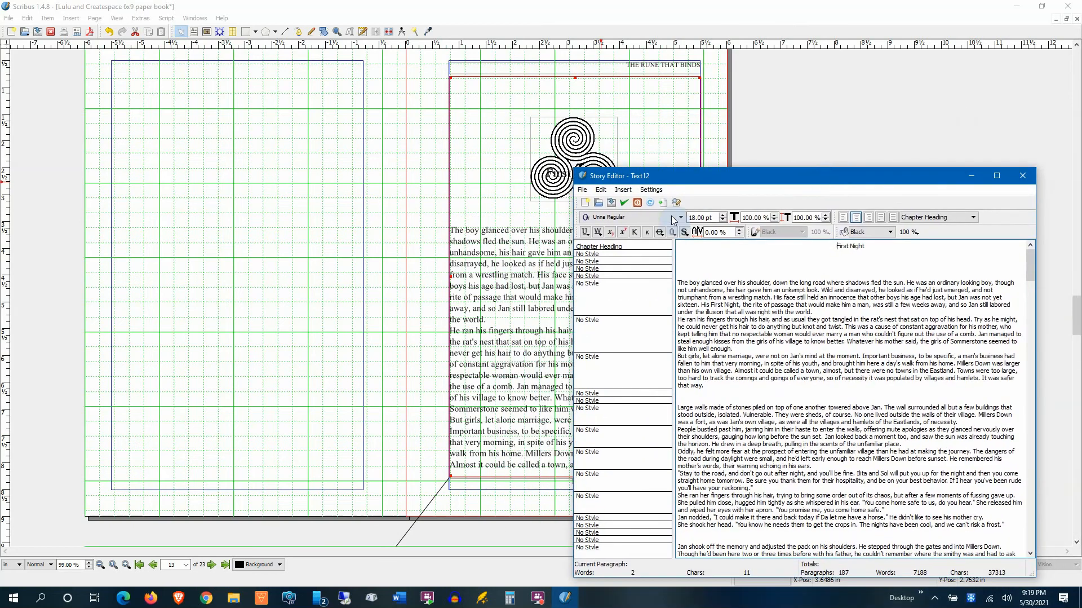
pyautogui.click(664, 204)
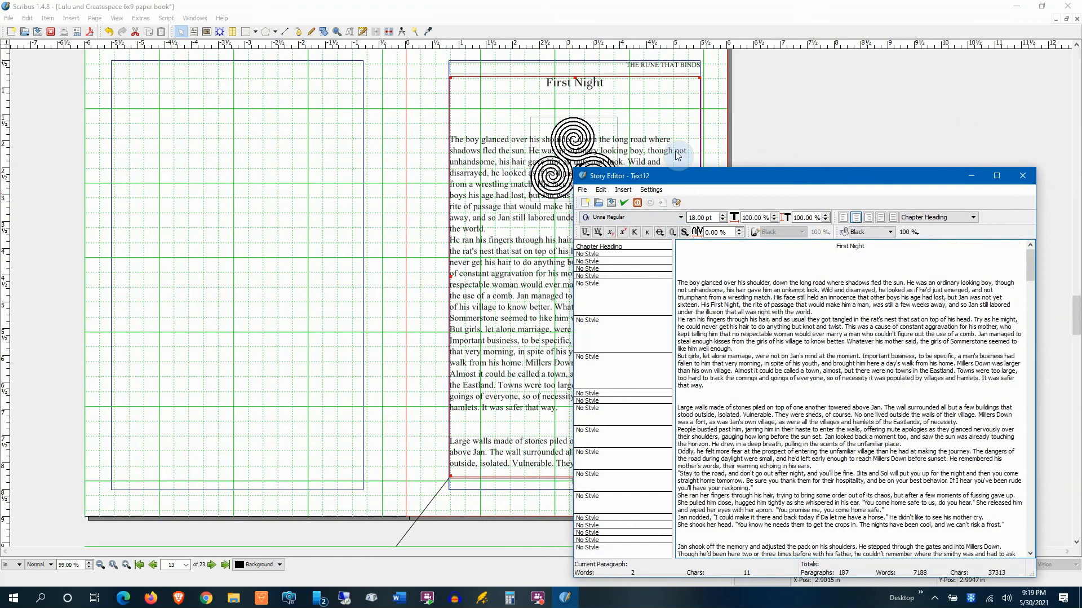
pyautogui.click(1023, 177)
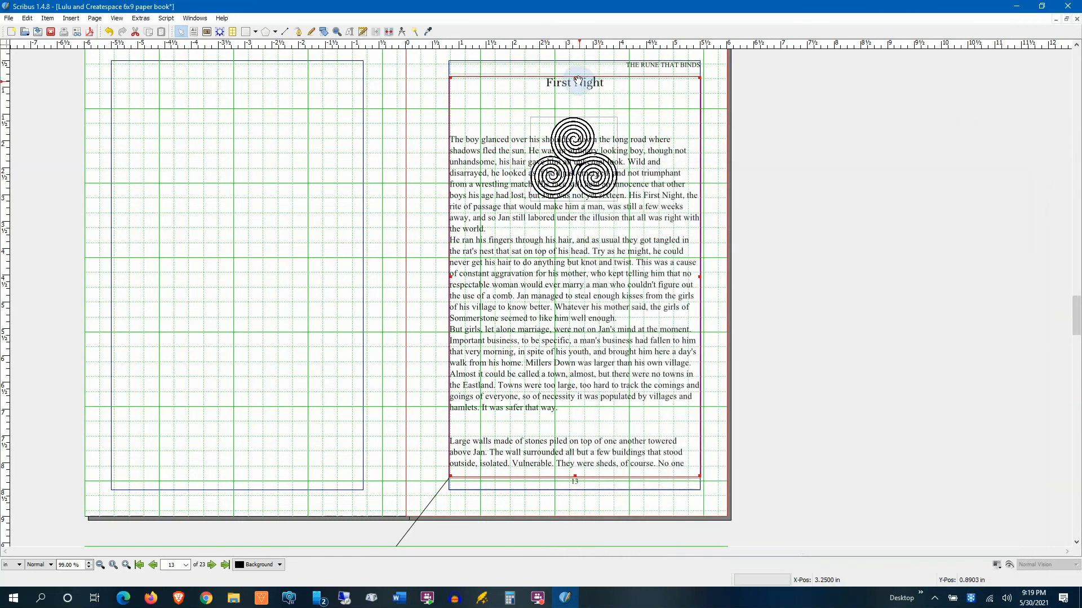
# Lower the top edge of page 13's text frame to just below the spiral ornament.
pyautogui.moveTo(575, 75); pyautogui.dragTo(577, 210)
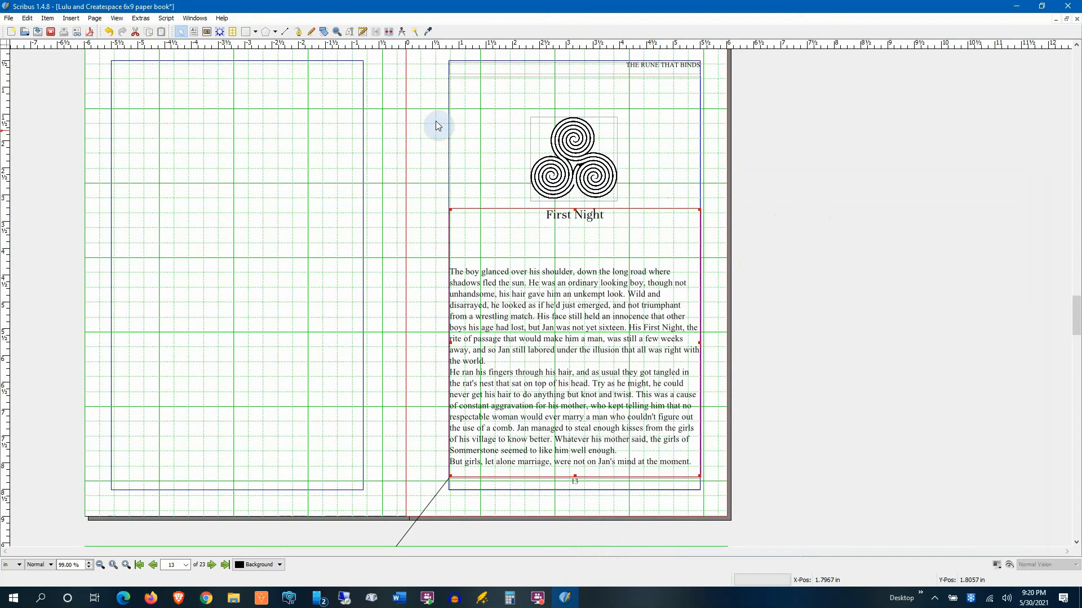
# Remove two blank lines between the "First Night" heading and the opening paragraph in the Story Editor and update the text frame.
pyautogui.click(362, 34)
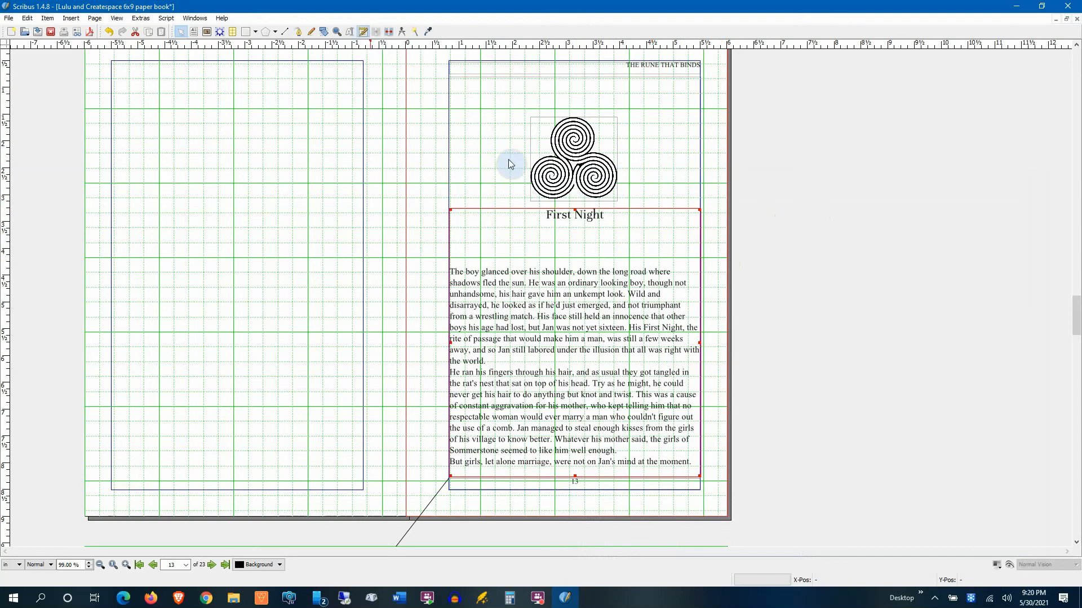
pyautogui.click(778, 260)
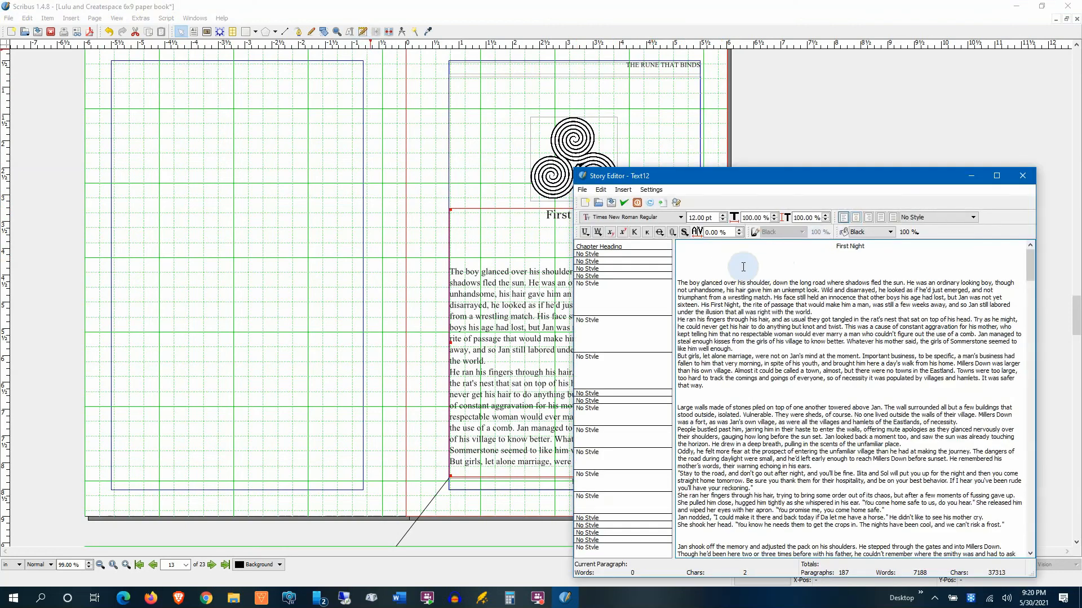
pyautogui.moveTo(801, 177); pyautogui.dragTo(907, 153)
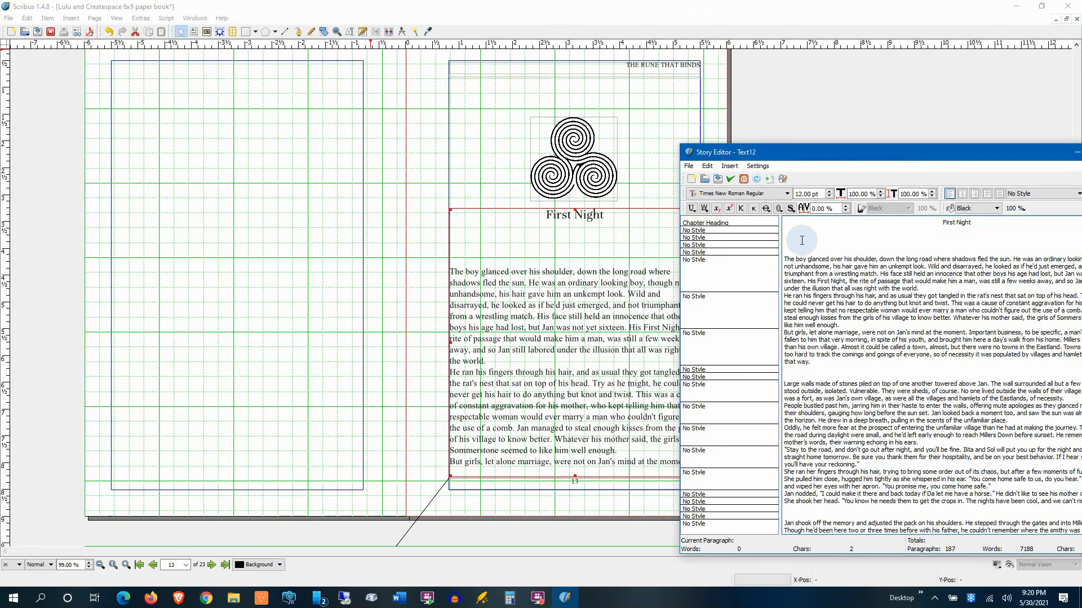
pyautogui.press('Delete')
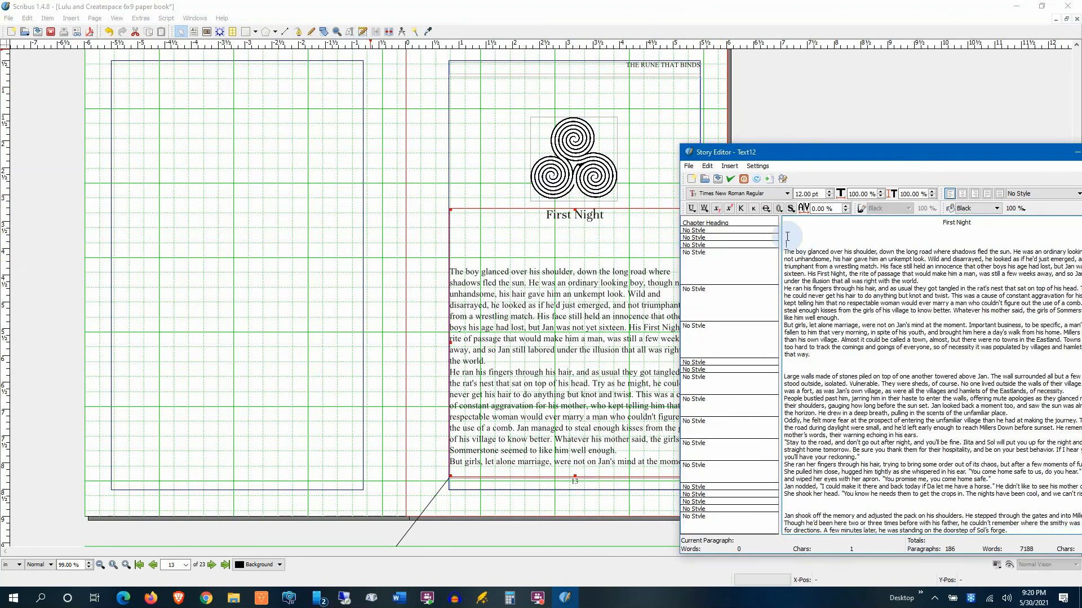
pyautogui.press('Delete')
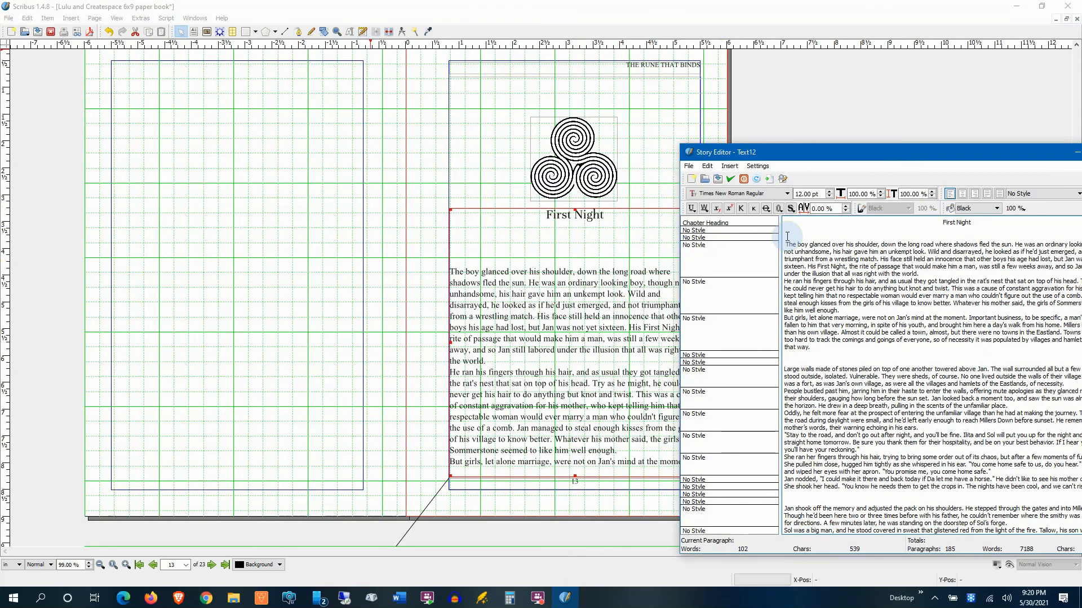
pyautogui.click(769, 179)
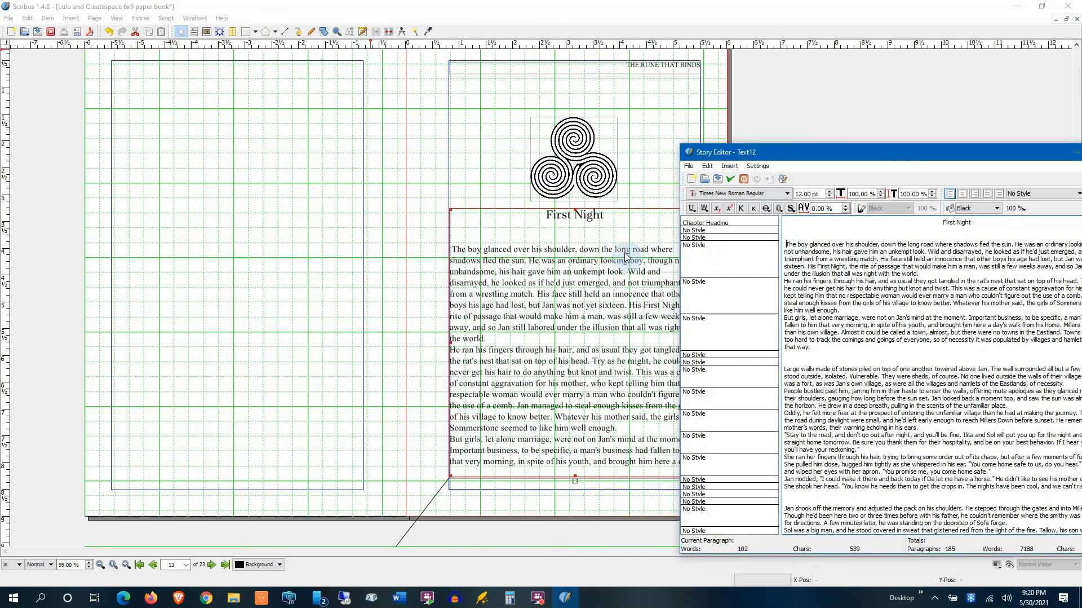
# Apply the First Line style to the chapter's opening paragraph, delete its leading space and update the text frame.
pyautogui.click(744, 260)
pyautogui.click(770, 265)
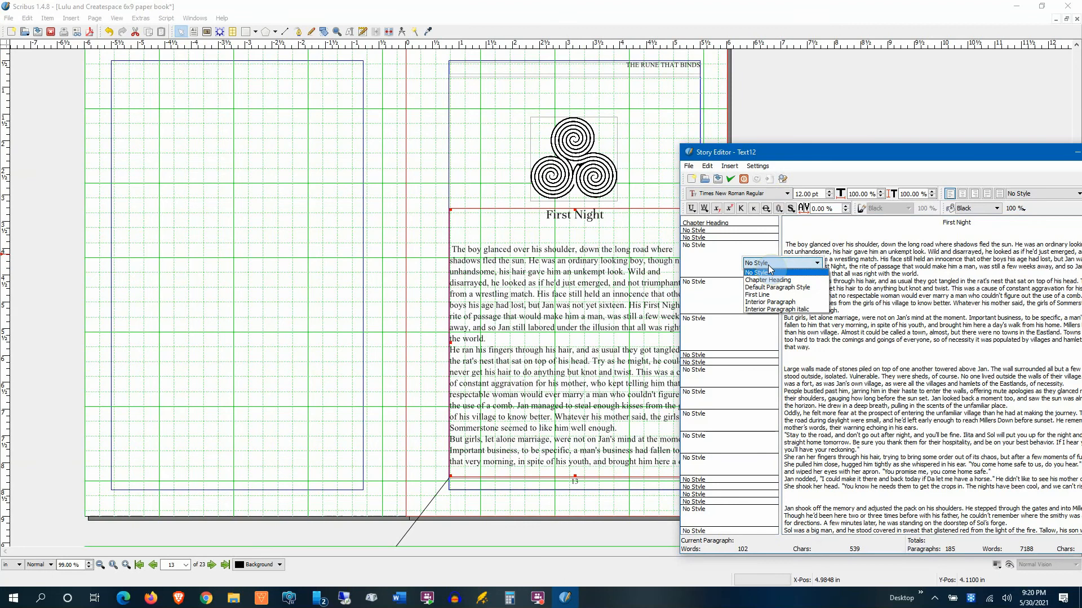
pyautogui.click(778, 295)
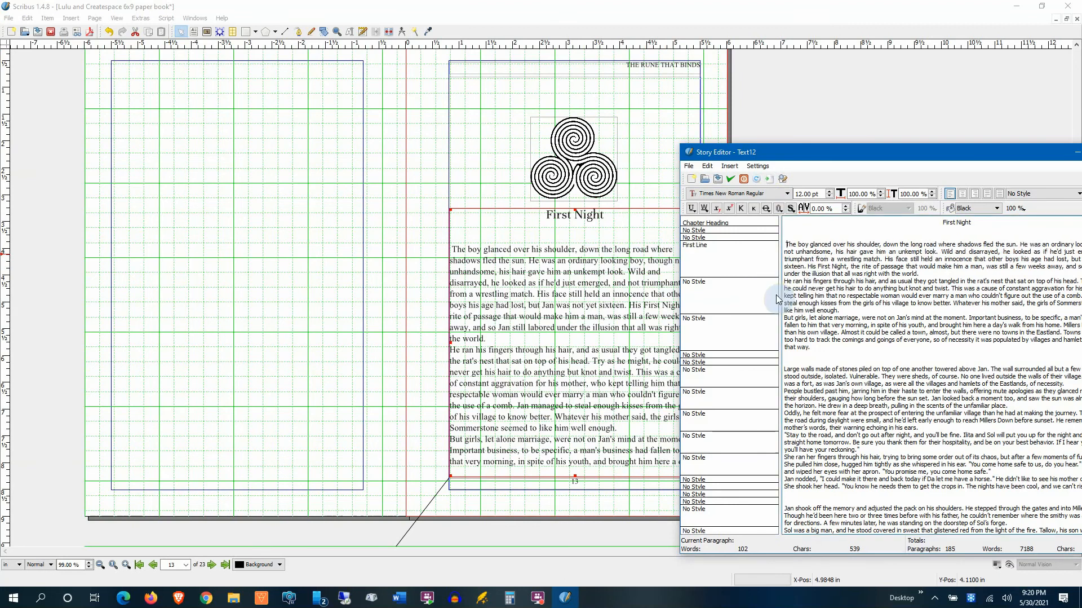
pyautogui.click(770, 183)
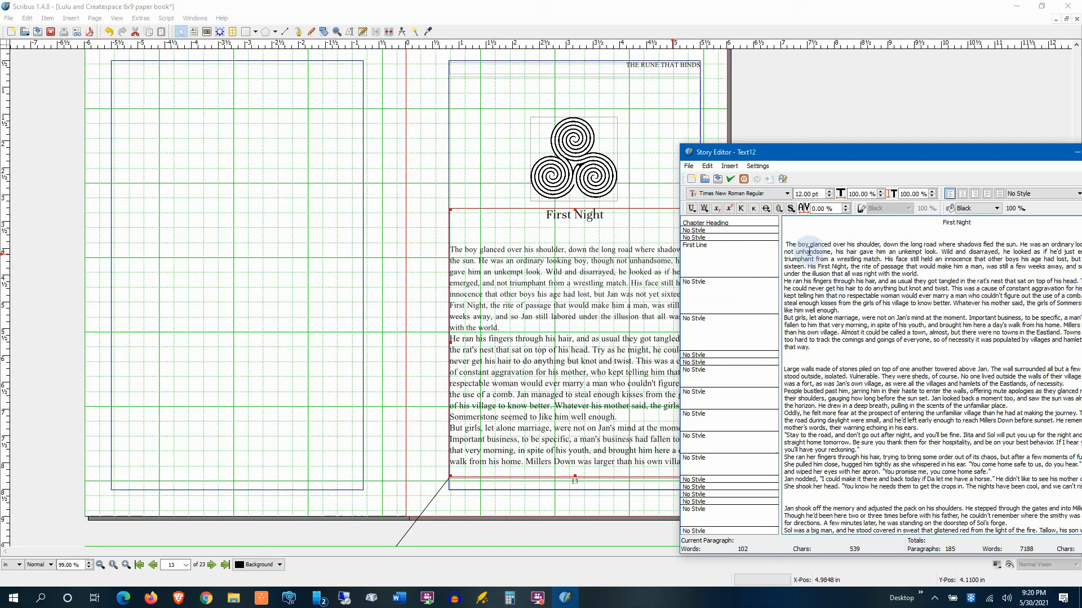
pyautogui.press('Delete')
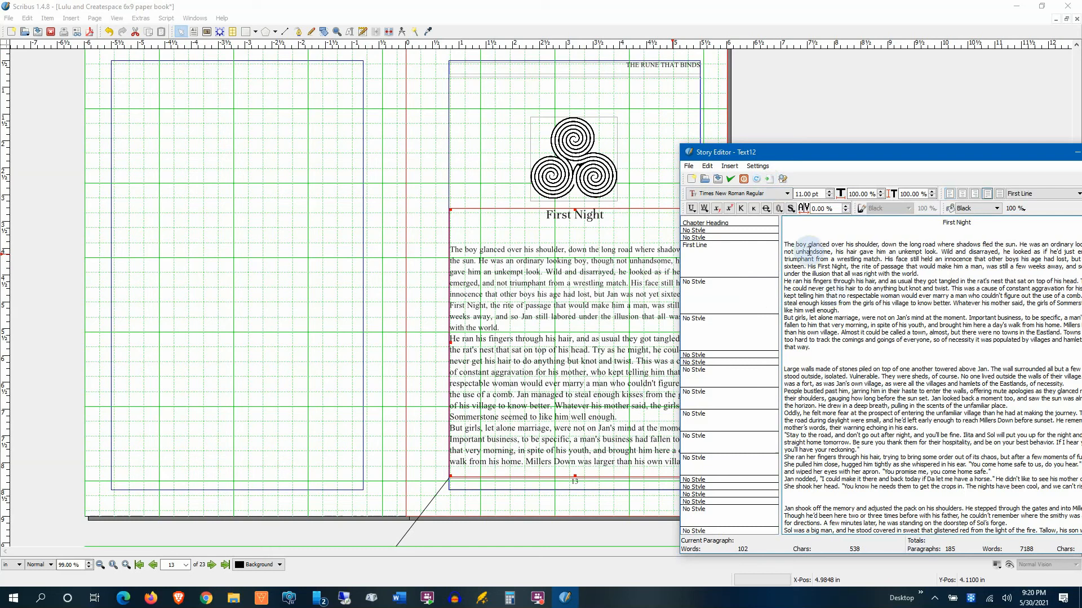
pyautogui.click(769, 180)
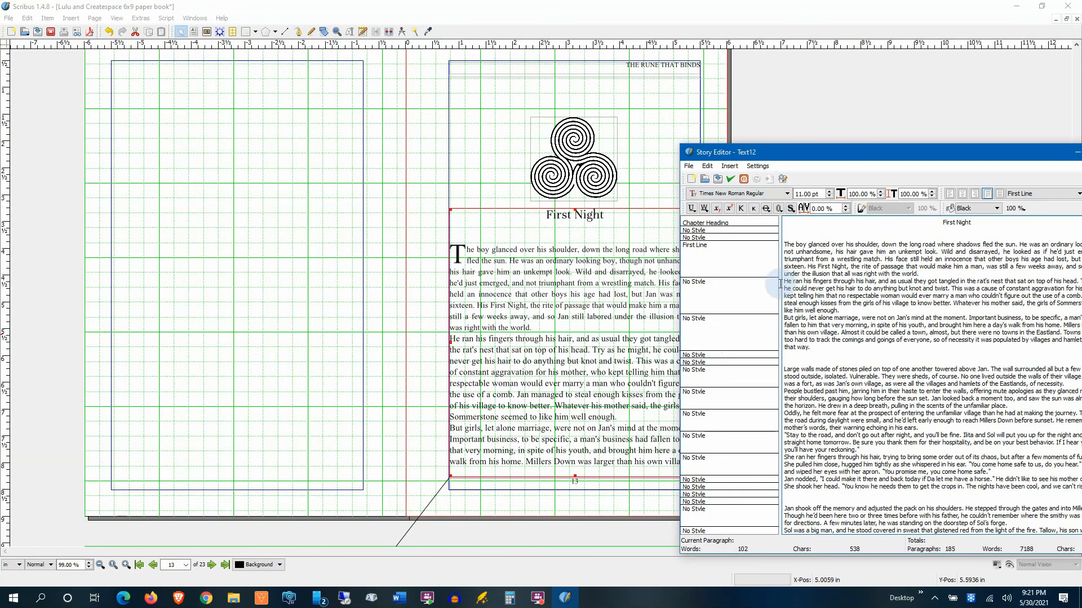
# Apply the Interior Paragraph style to all text after the opening paragraph, update the text frame and close the Story Editor.
pyautogui.moveTo(785, 282); pyautogui.dragTo(839, 603)
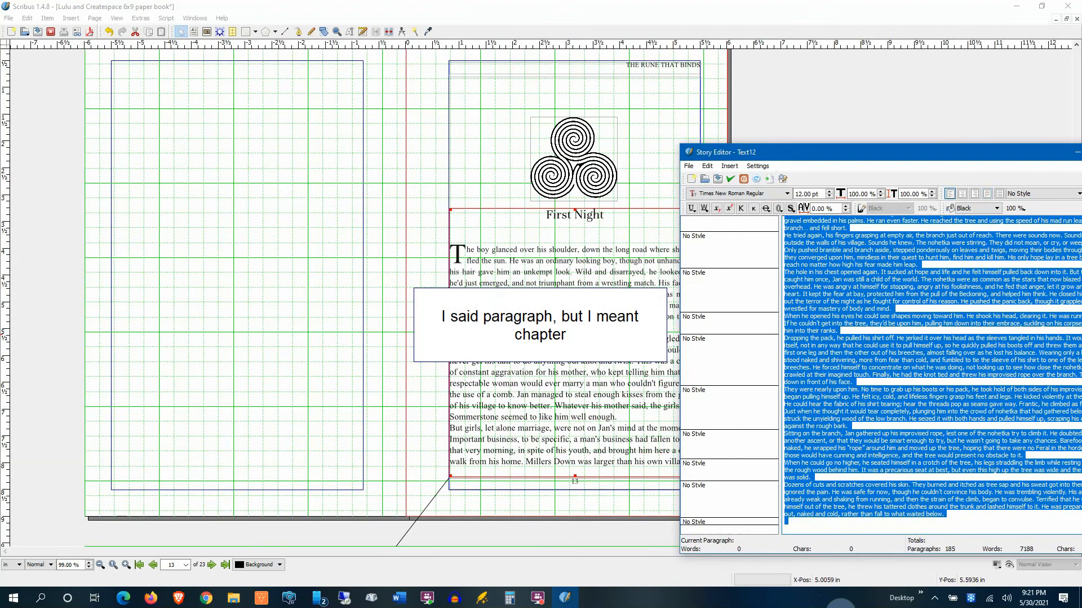
pyautogui.moveTo(948, 159); pyautogui.dragTo(740, 67)
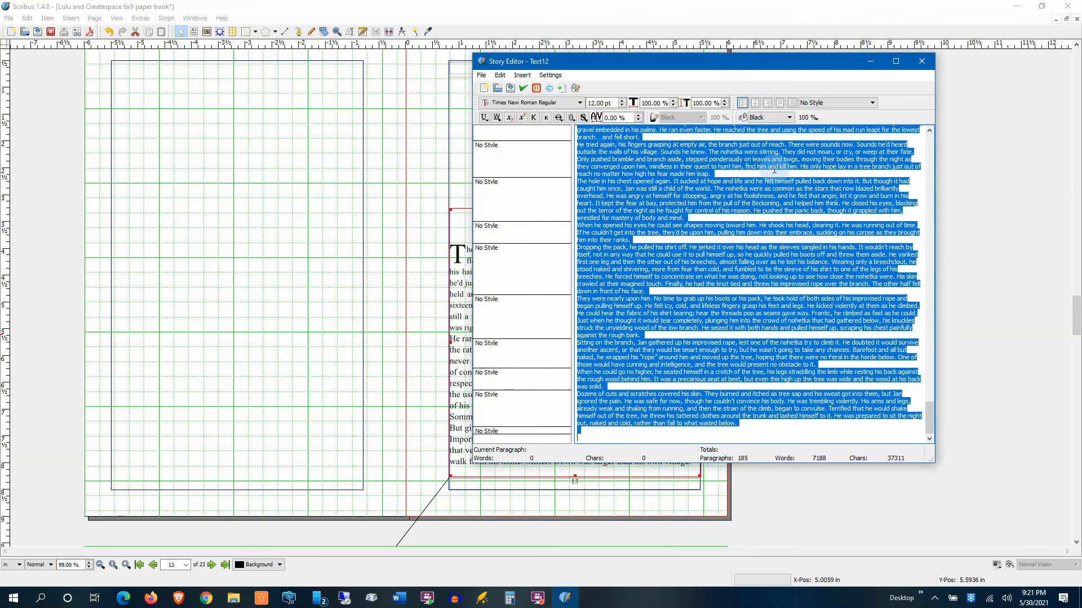
pyautogui.moveTo(791, 67); pyautogui.dragTo(913, 88)
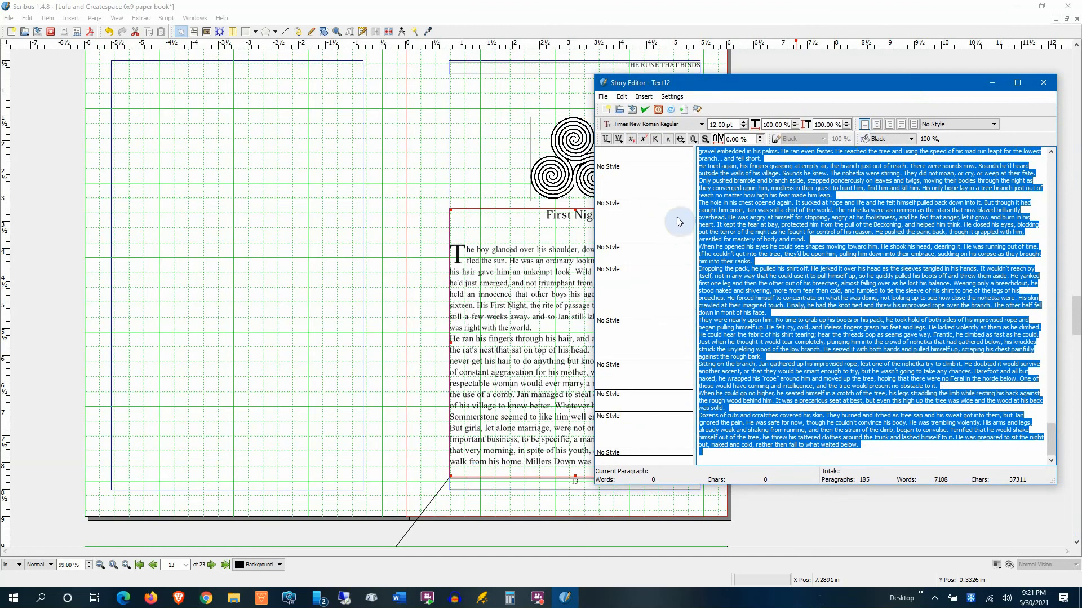
pyautogui.moveTo(871, 86); pyautogui.dragTo(776, 135)
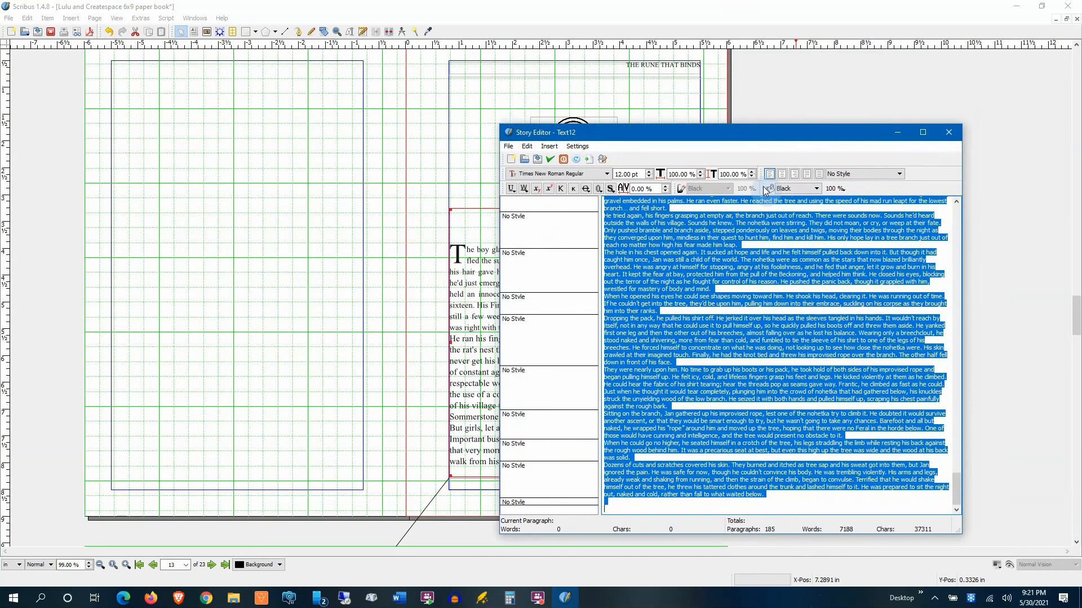
pyautogui.click(881, 180)
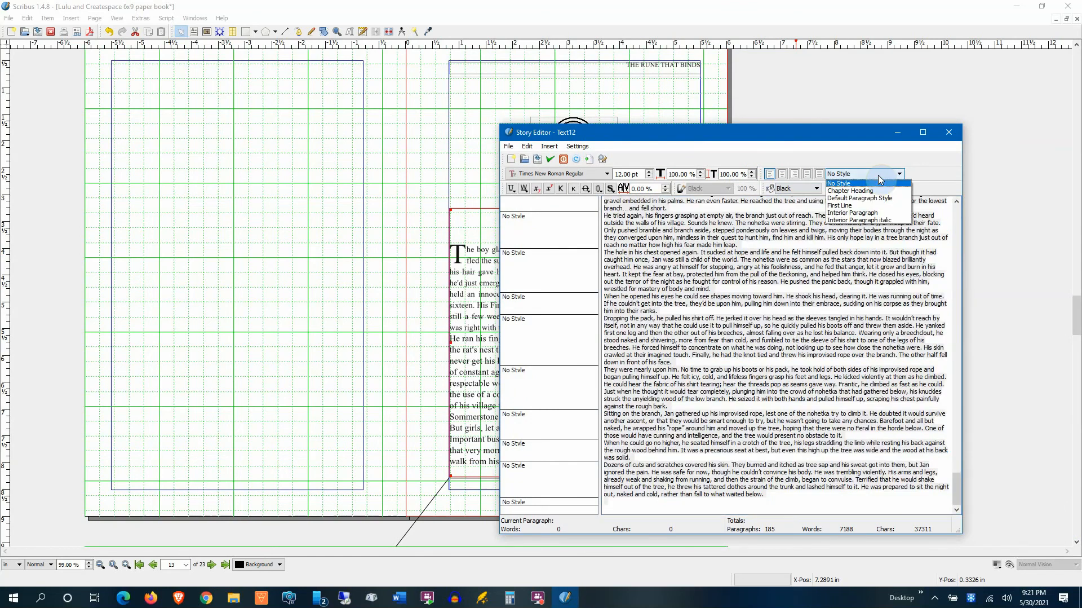
pyautogui.click(868, 213)
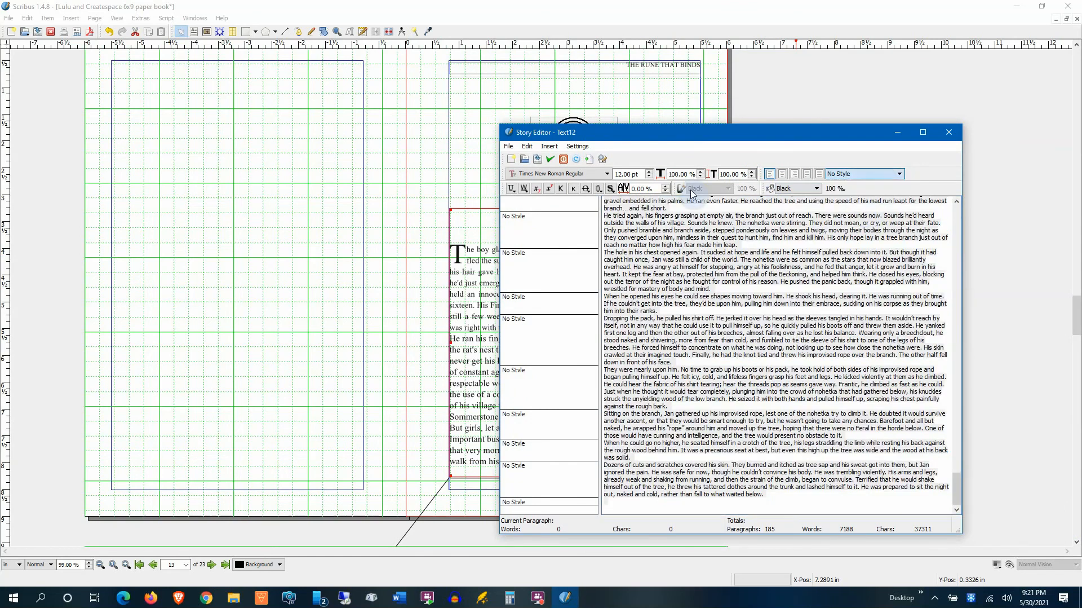
pyautogui.click(589, 161)
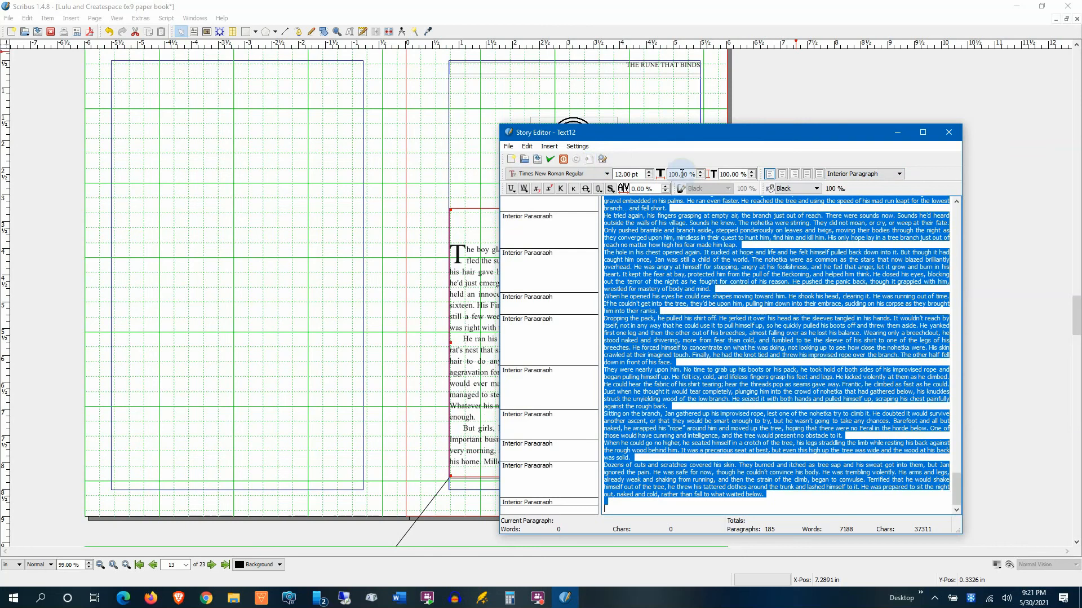
pyautogui.click(957, 137)
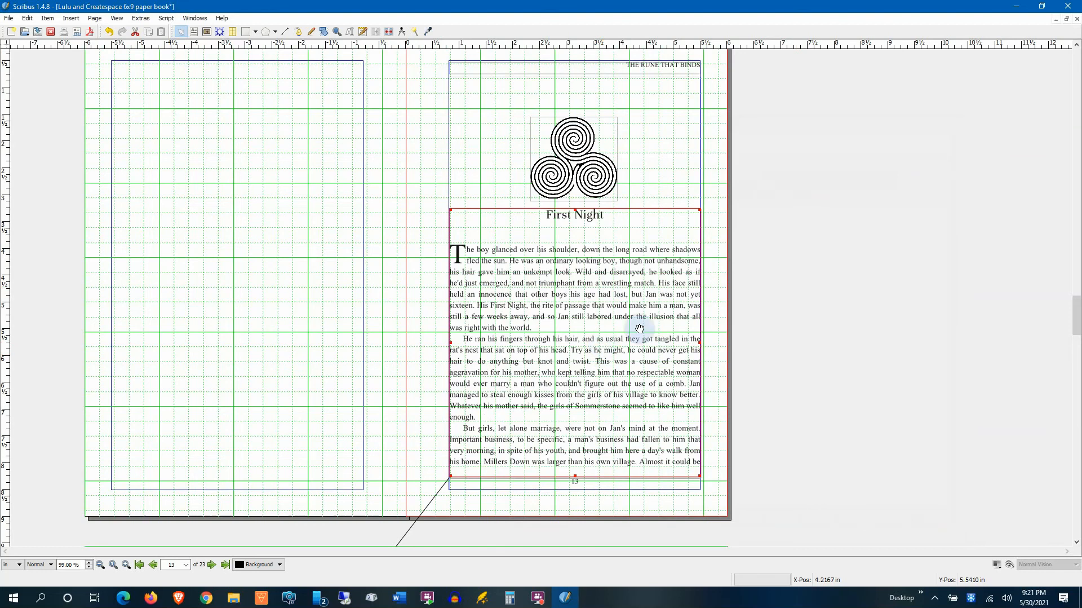
# Clear the "CHAPTER 2" placeholder text from page 15's text frame.
pyautogui.scroll(-4, 752, 276)
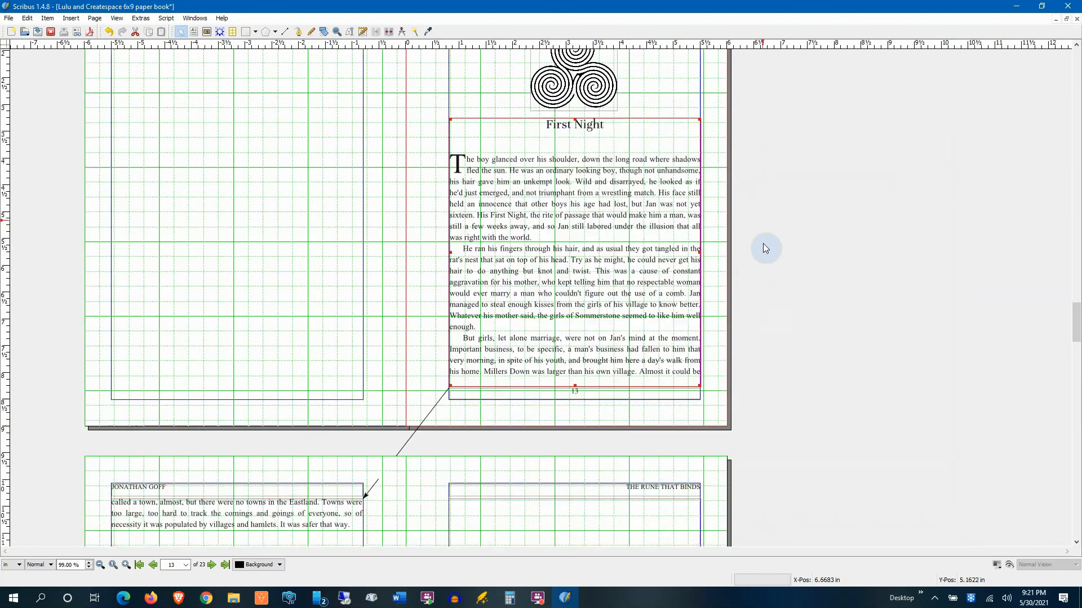
pyautogui.scroll(1, 645, 105)
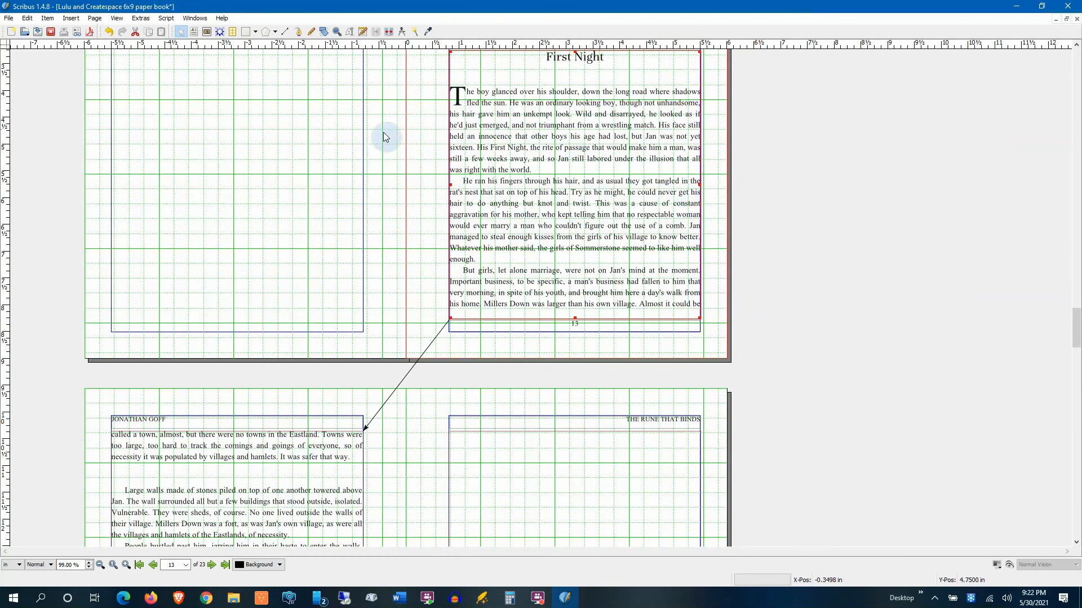
pyautogui.scroll(-3, 570, 382)
pyautogui.scroll(-1, 514, 362)
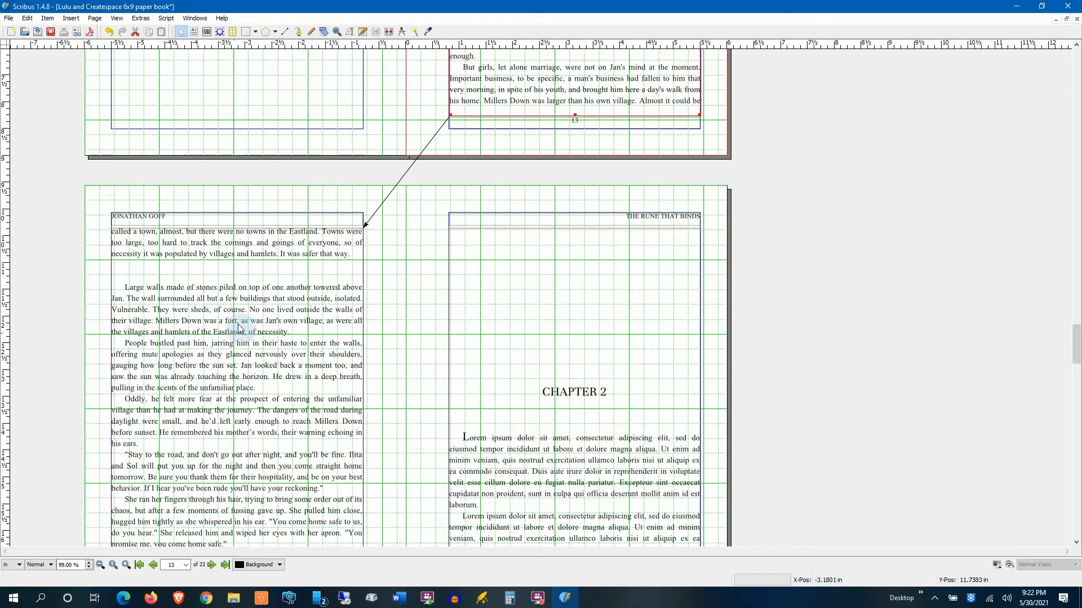
pyautogui.scroll(-2, 250, 344)
pyautogui.scroll(-1, 253, 332)
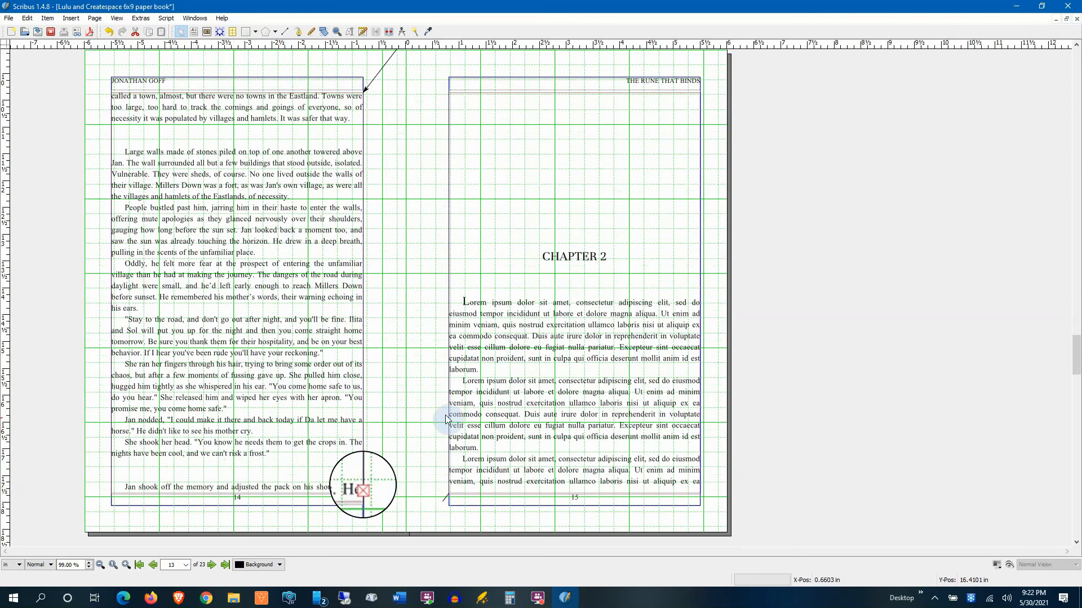
pyautogui.click(552, 292)
pyautogui.click(363, 32)
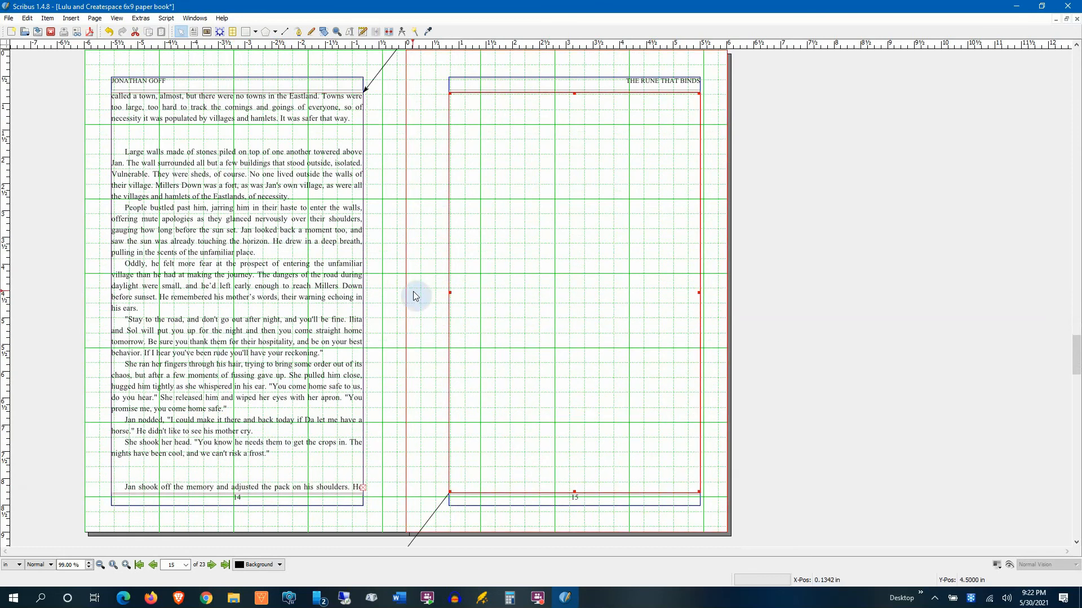
# Link page 14's text frame to the empty text frame on page 15.
pyautogui.scroll(-8, 549, 169)
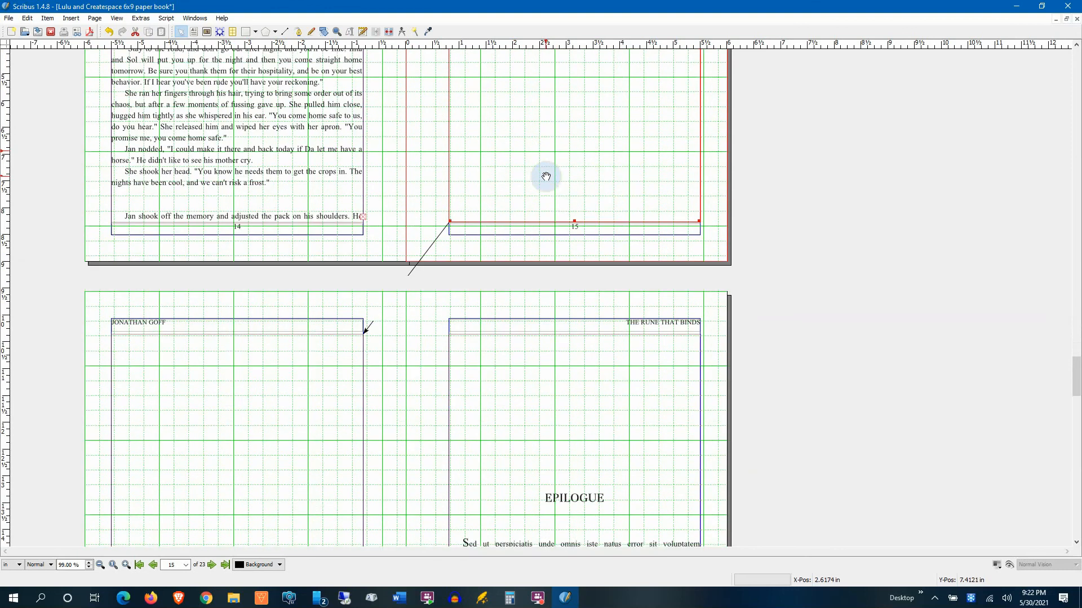
pyautogui.scroll(-3, 381, 203)
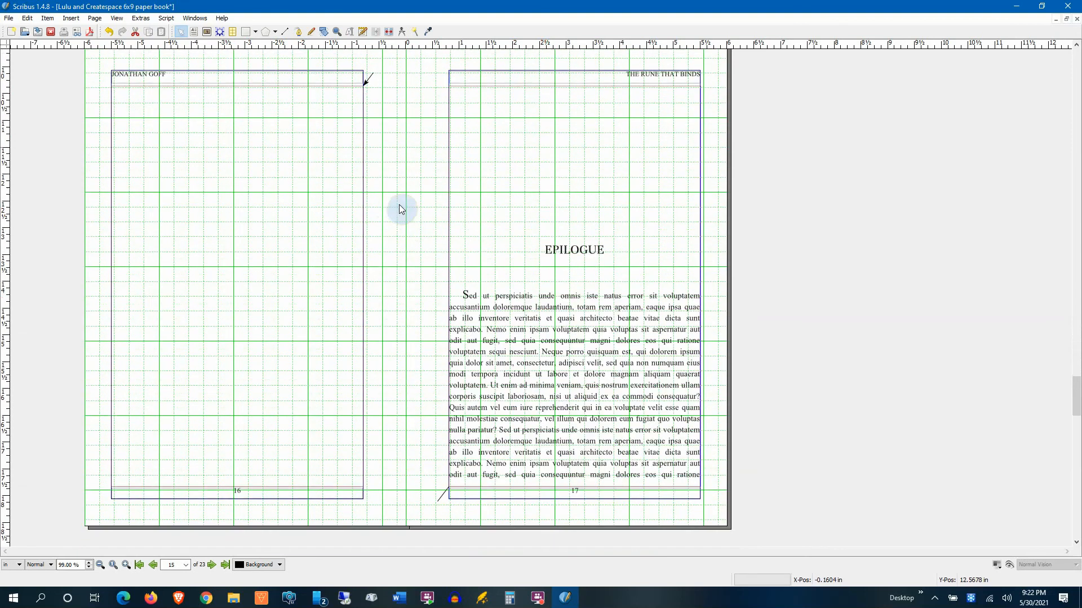
pyautogui.scroll(4, 398, 208)
pyautogui.scroll(5, 399, 206)
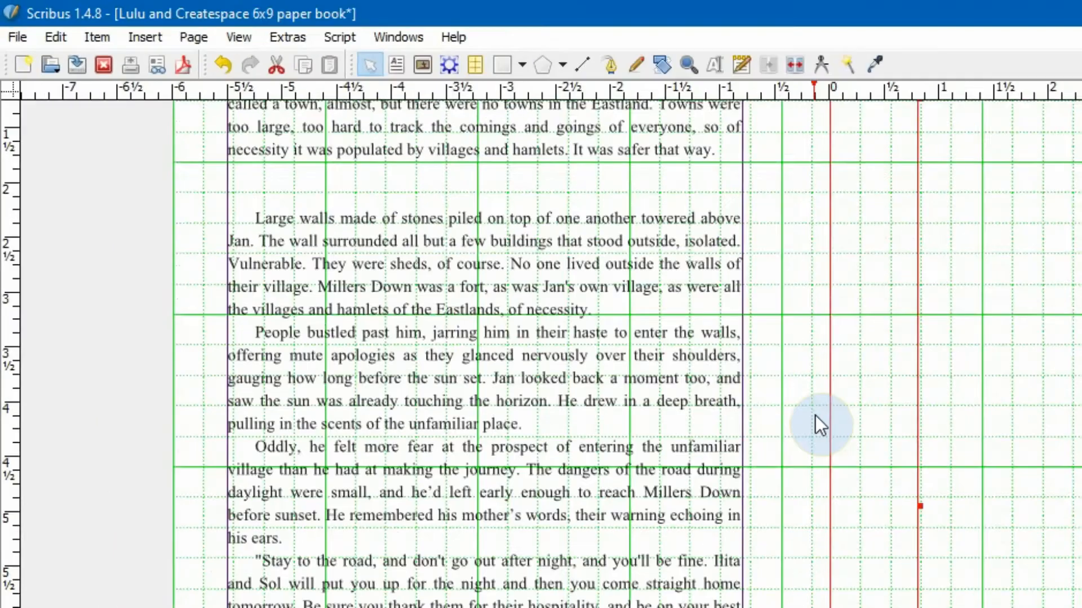
pyautogui.scroll(6, 821, 424)
pyautogui.click(615, 453)
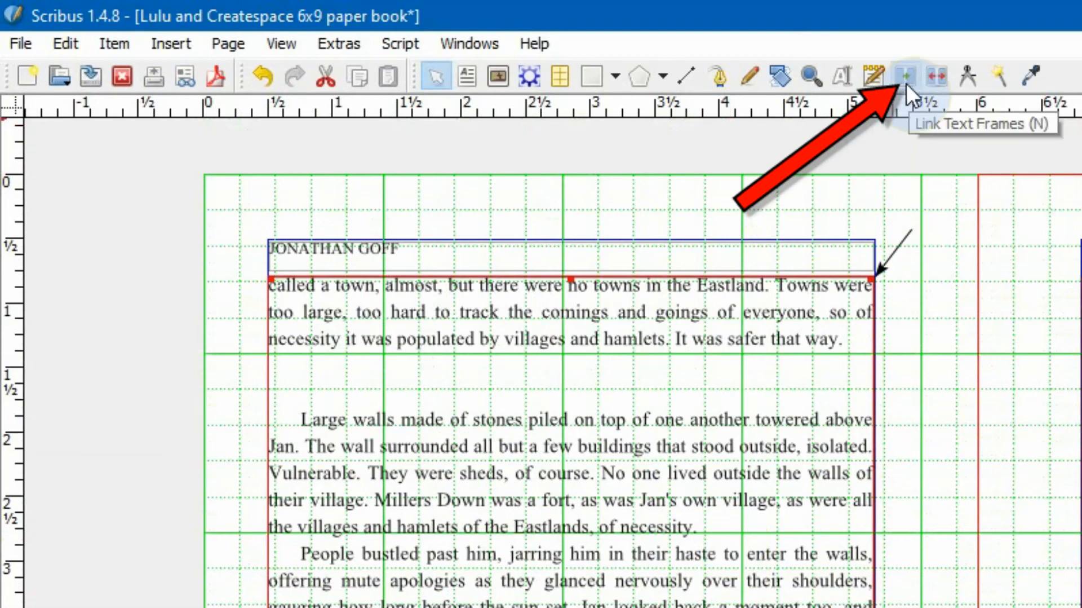
pyautogui.click(906, 84)
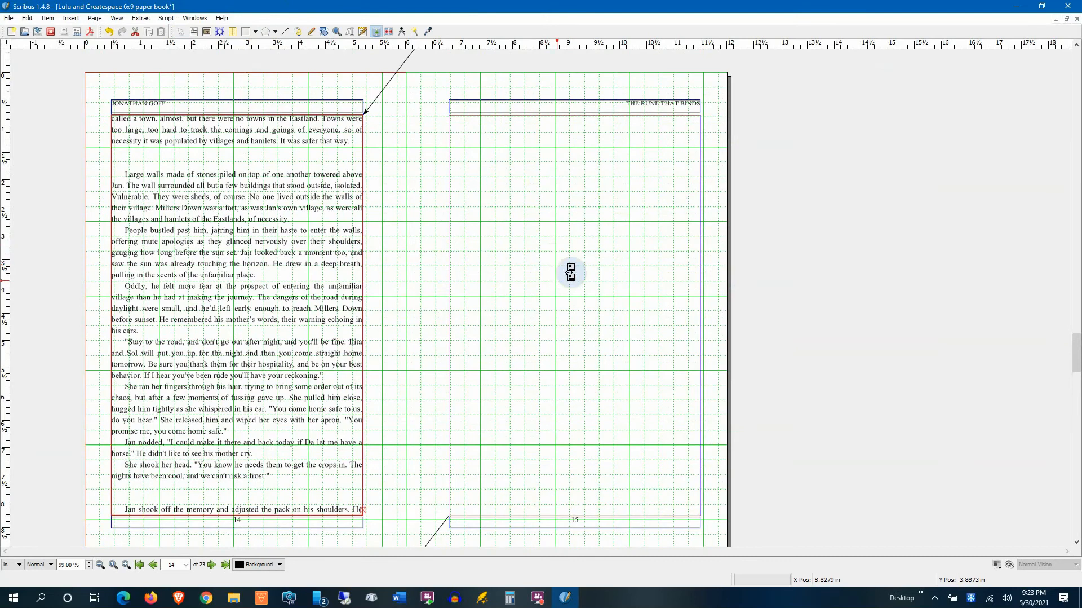
pyautogui.click(558, 280)
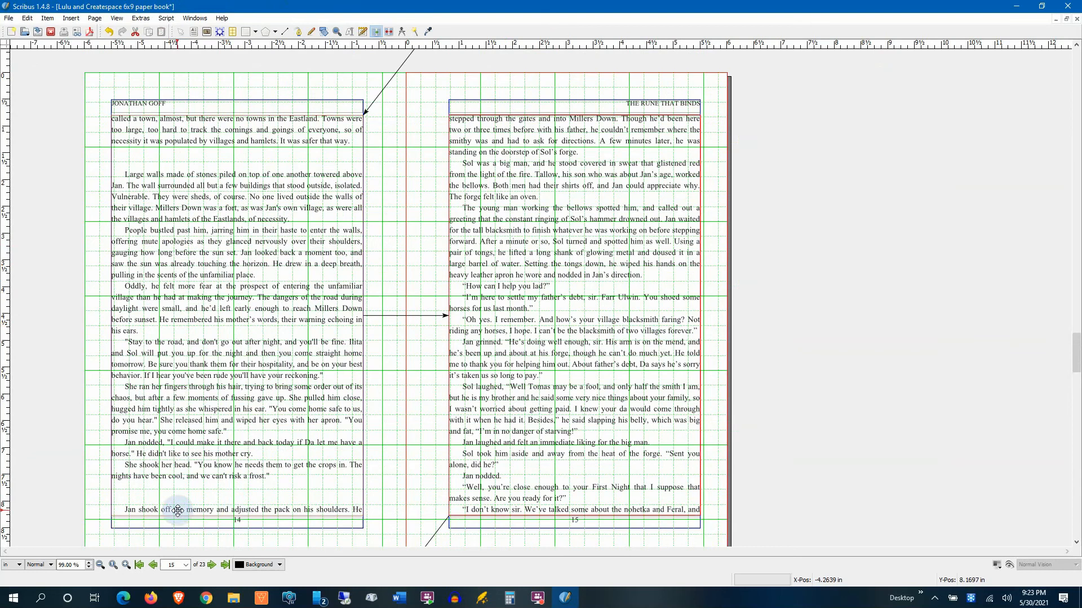
# Examine how the chapter text flows from page 15 onto the following pages.
pyautogui.scroll(-6, 487, 295)
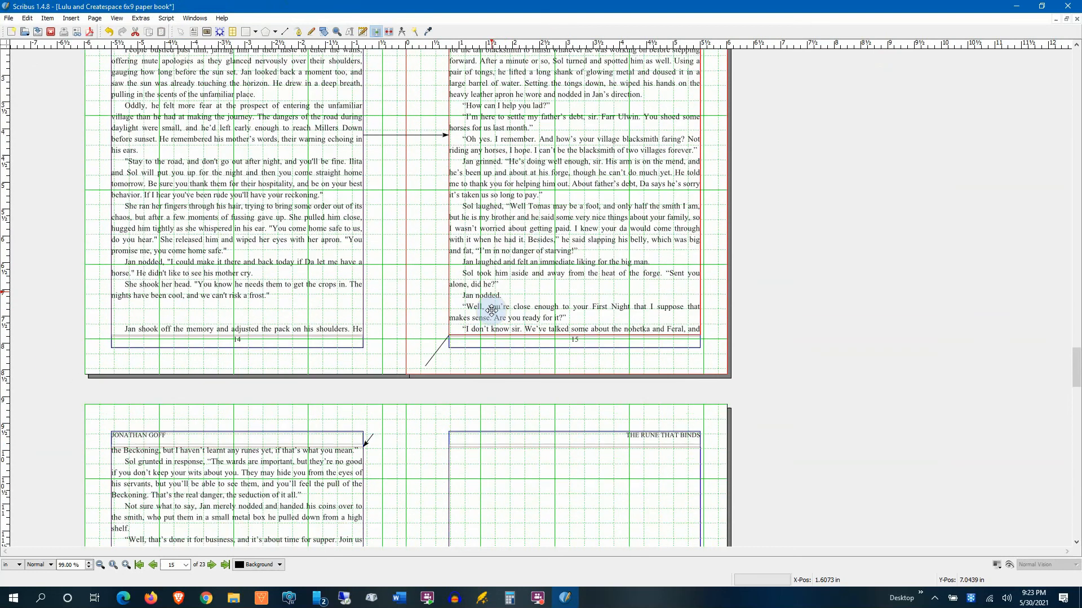
pyautogui.scroll(-4, 491, 292)
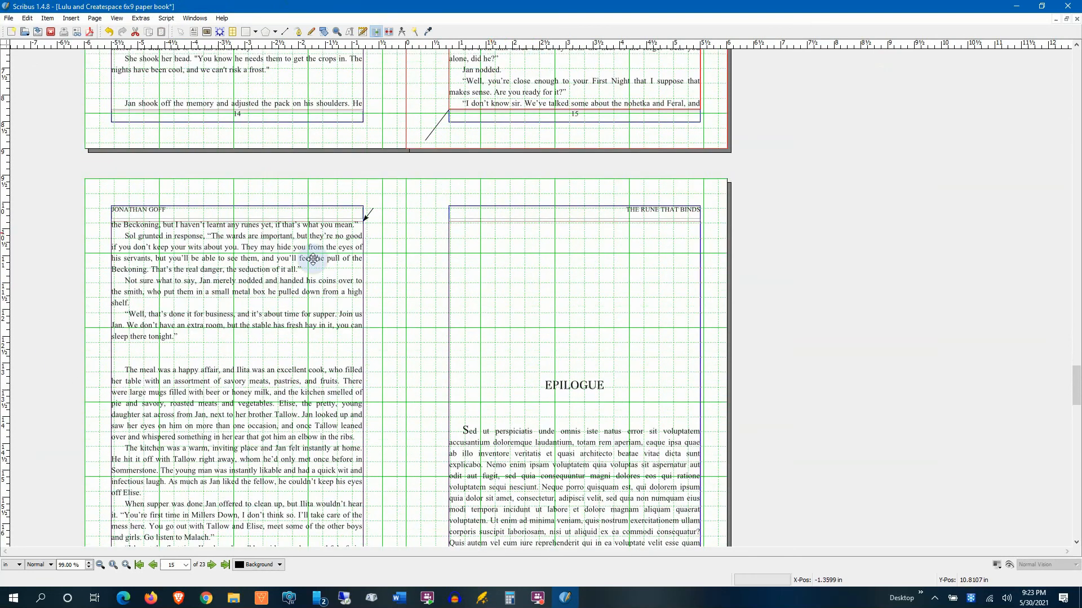
pyautogui.scroll(-4, 311, 252)
pyautogui.scroll(-2, 311, 252)
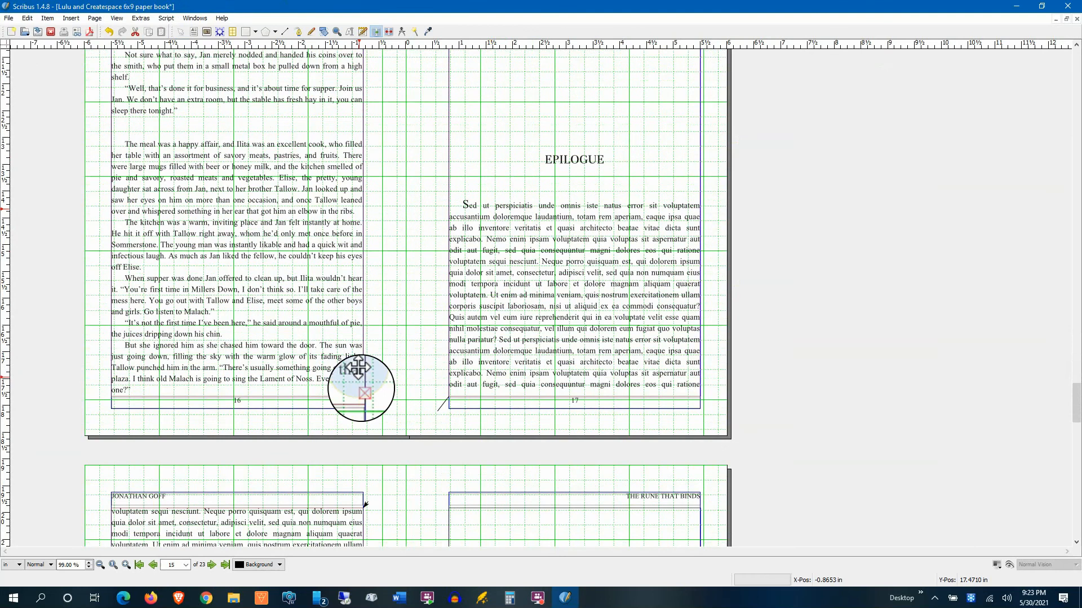
pyautogui.scroll(-7, 498, 293)
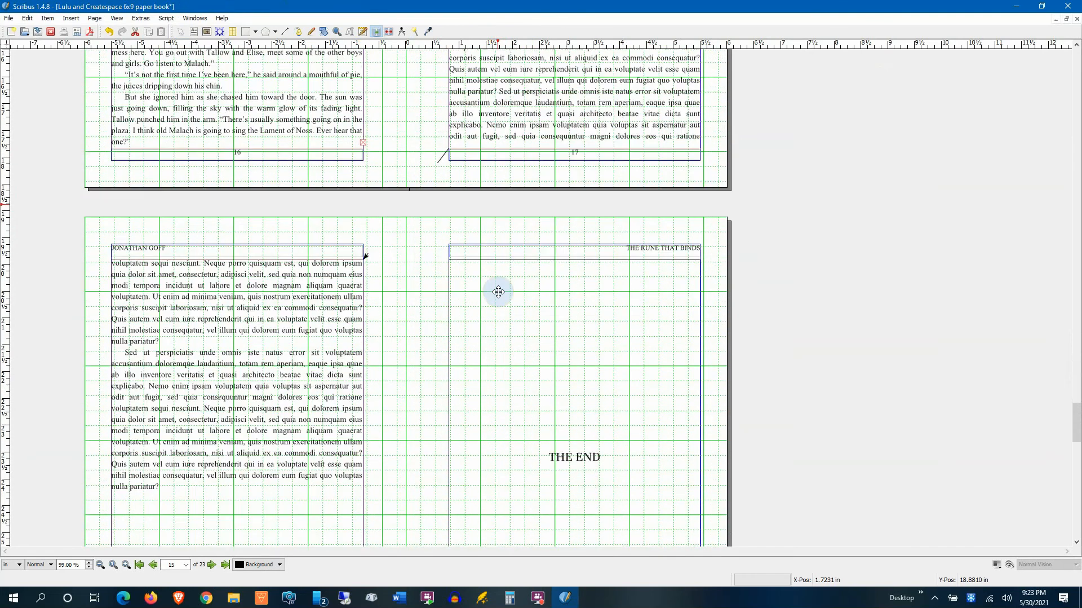
pyautogui.scroll(9, 499, 289)
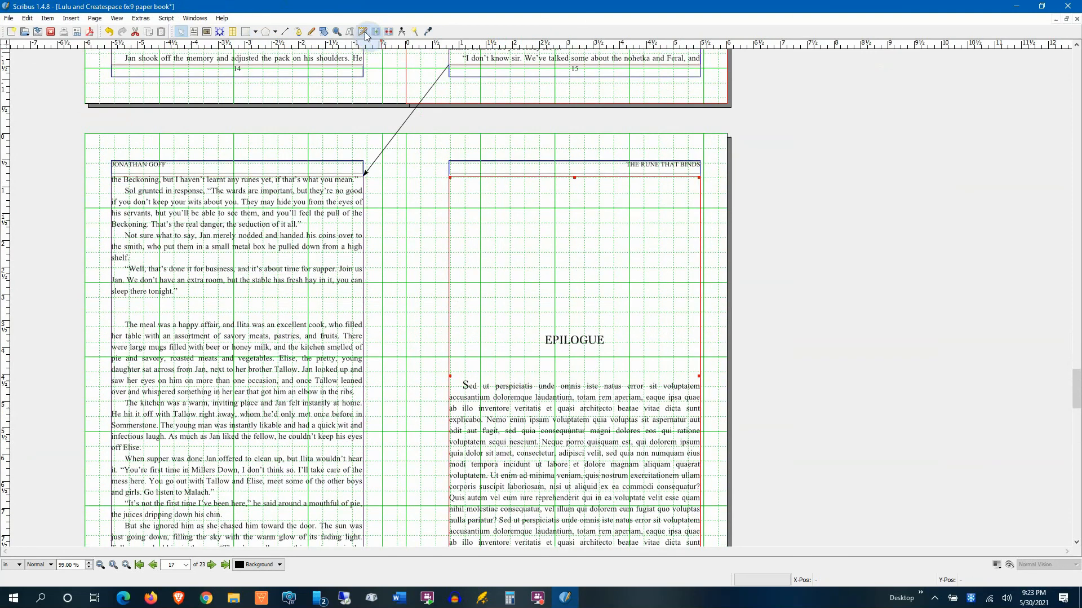
# Clear the "EPILOGUE" placeholder text from page 17's text frame and close the Story Editor.
pyautogui.click(365, 34)
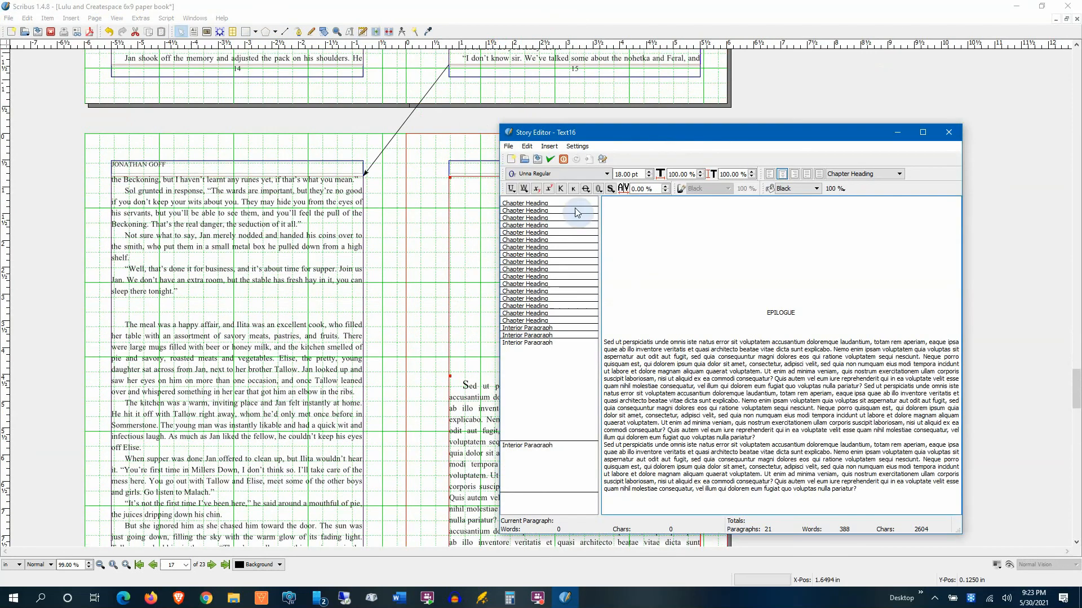
pyautogui.click(514, 160)
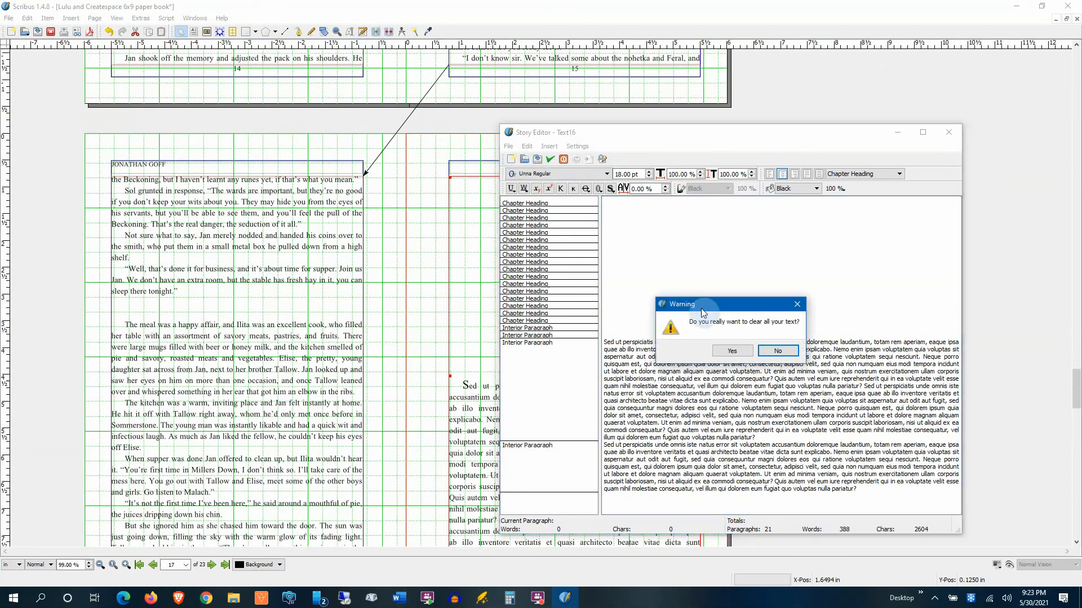
pyautogui.click(732, 350)
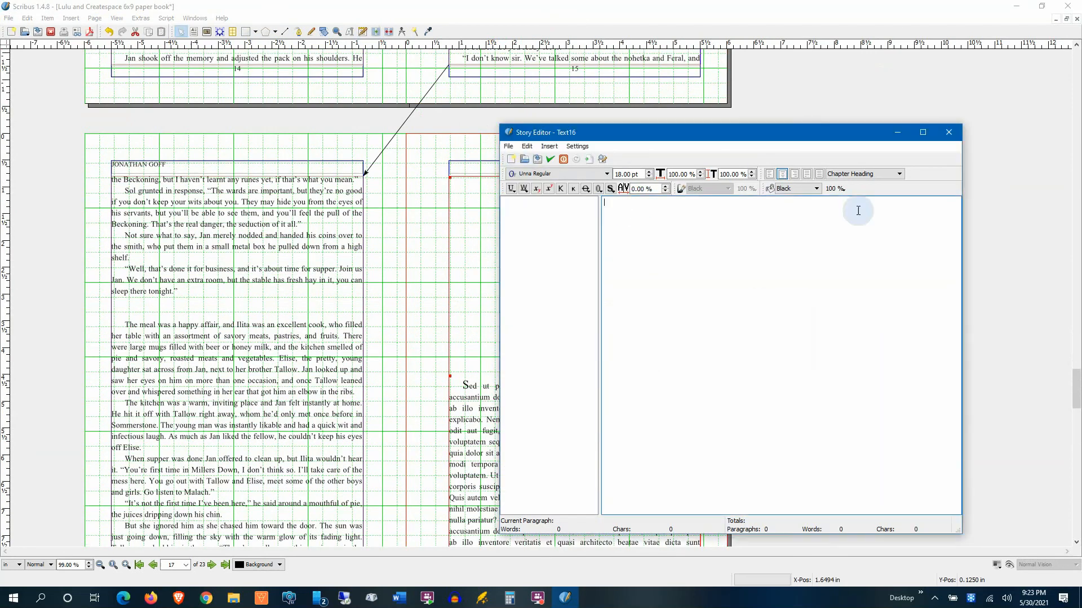
pyautogui.click(950, 140)
pyautogui.click(701, 353)
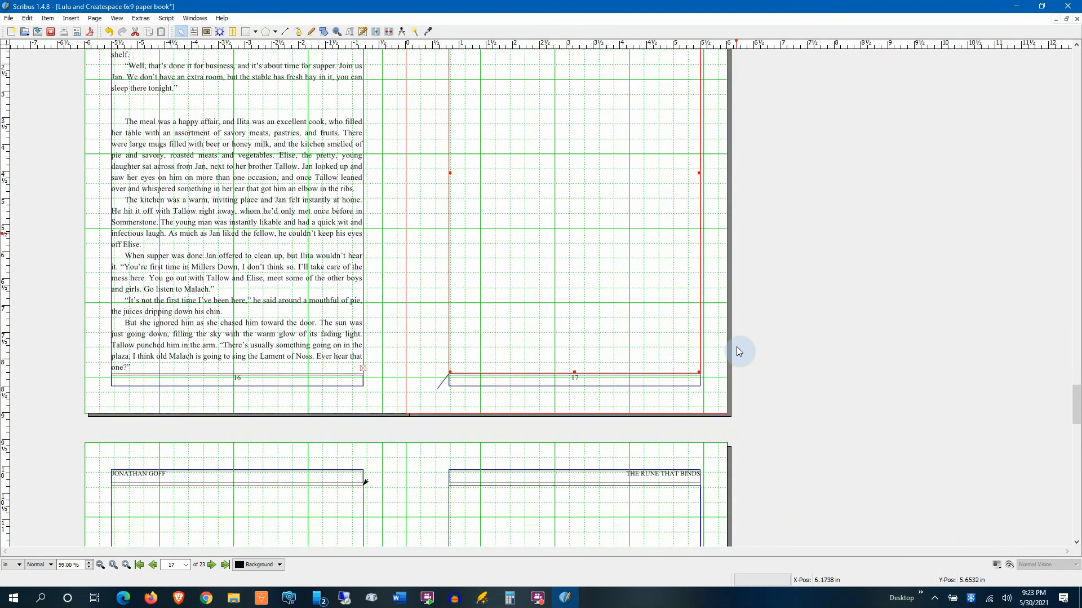
# Clear the "THE END" placeholder text from page 19's text frame and update the frame.
pyautogui.scroll(-10, 738, 351)
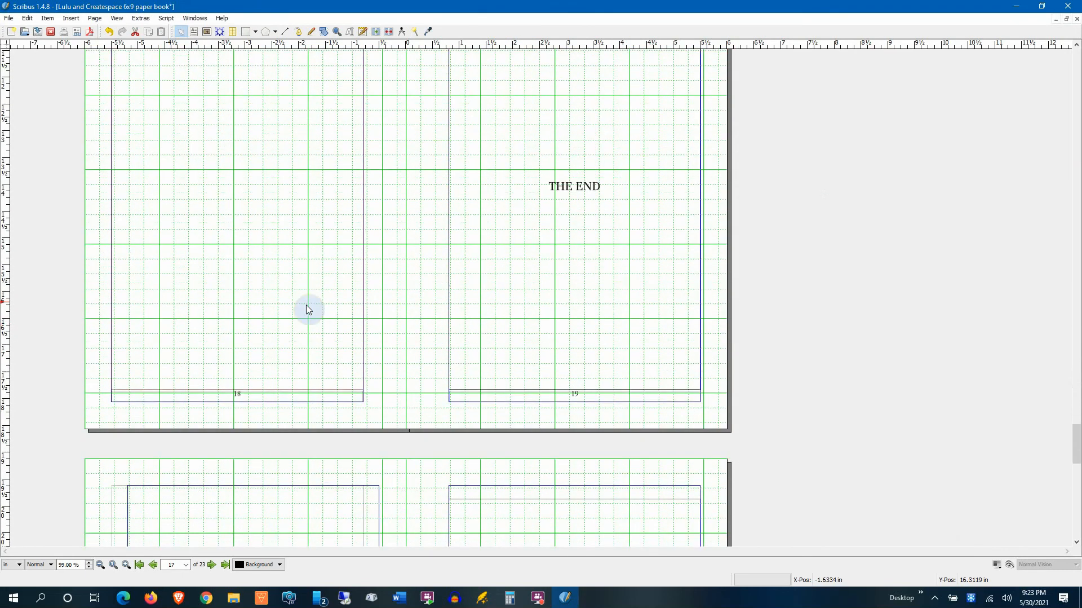
pyautogui.scroll(-2, 332, 304)
pyautogui.scroll(5, 485, 229)
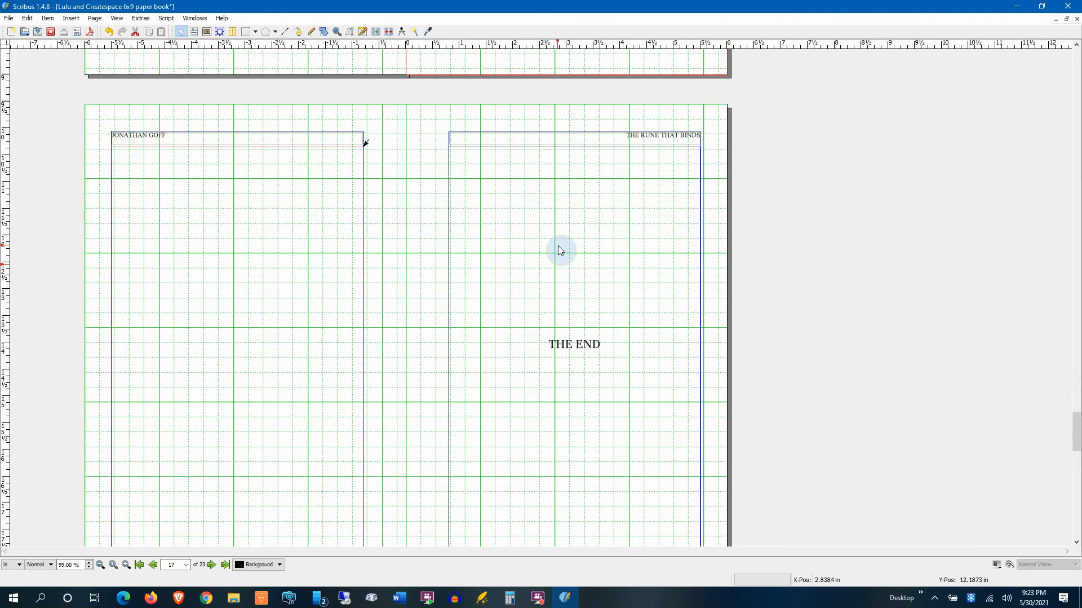
pyautogui.scroll(1, 566, 338)
pyautogui.click(566, 357)
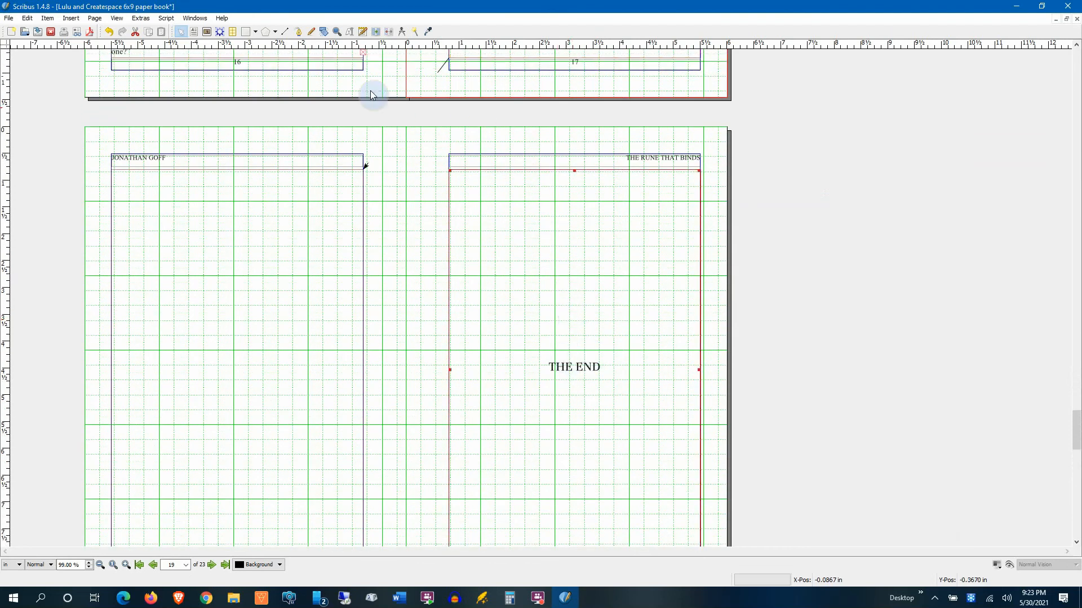
pyautogui.click(363, 32)
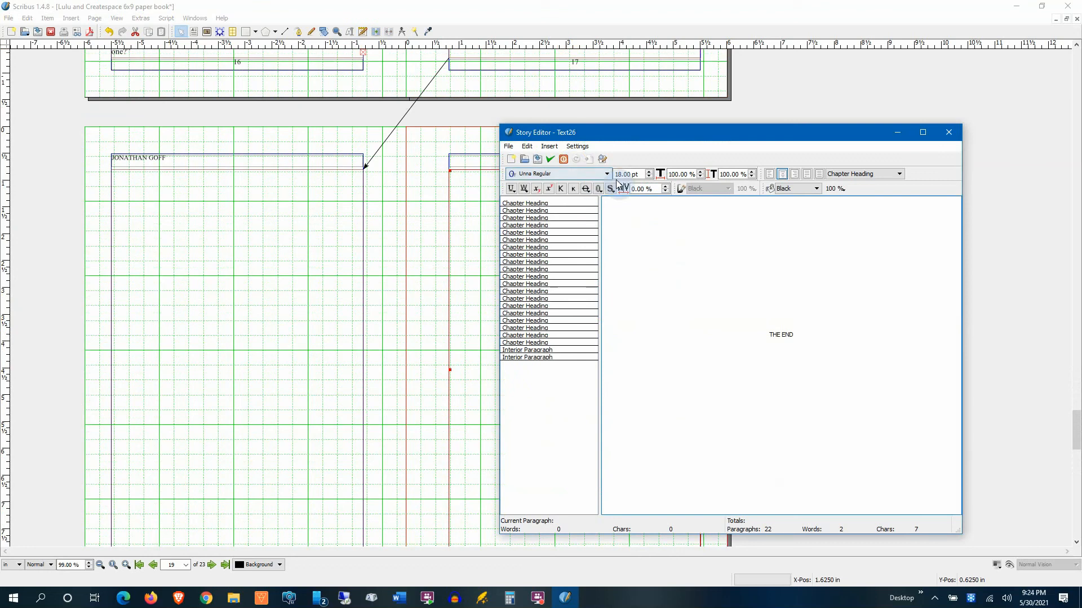
pyautogui.hotkey('ctrl', 'n')
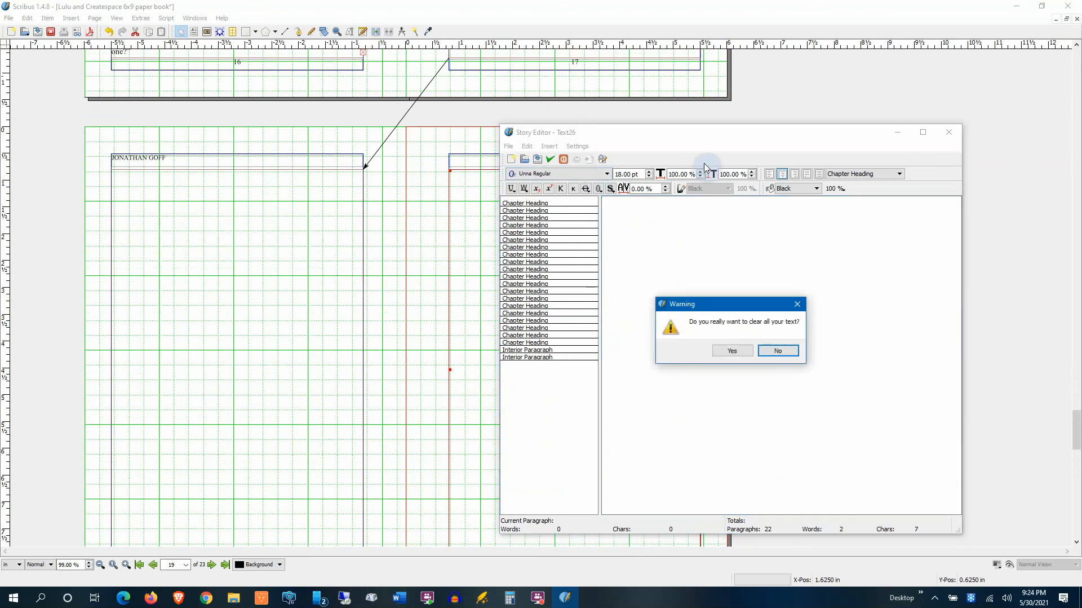
pyautogui.click(732, 350)
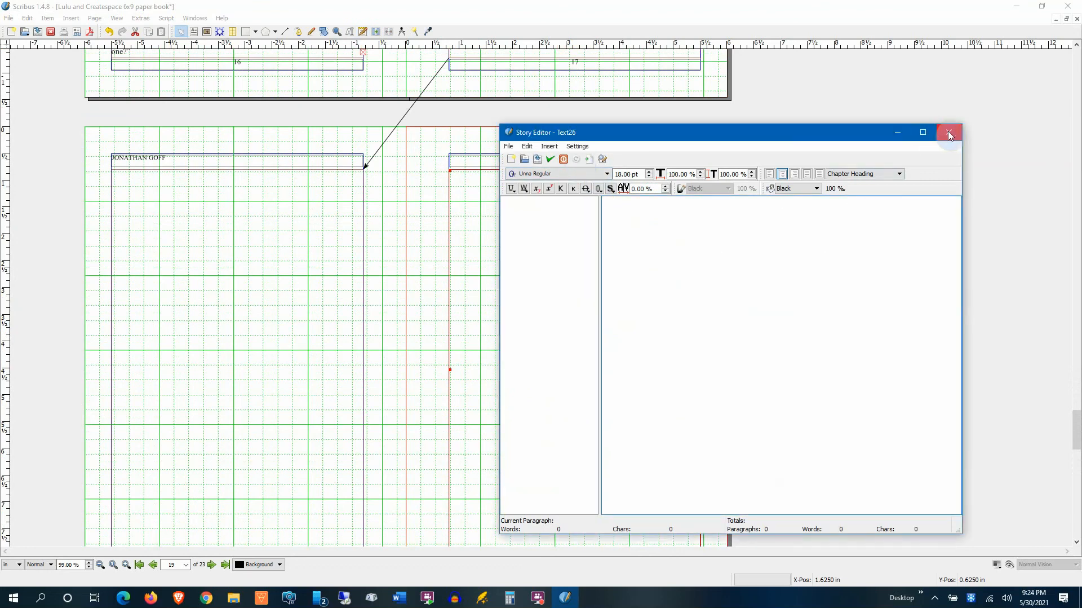
pyautogui.click(551, 160)
# Examine the emptied frames on pages 17 to 19 and the back matter pages that follow.
pyautogui.scroll(5, 714, 252)
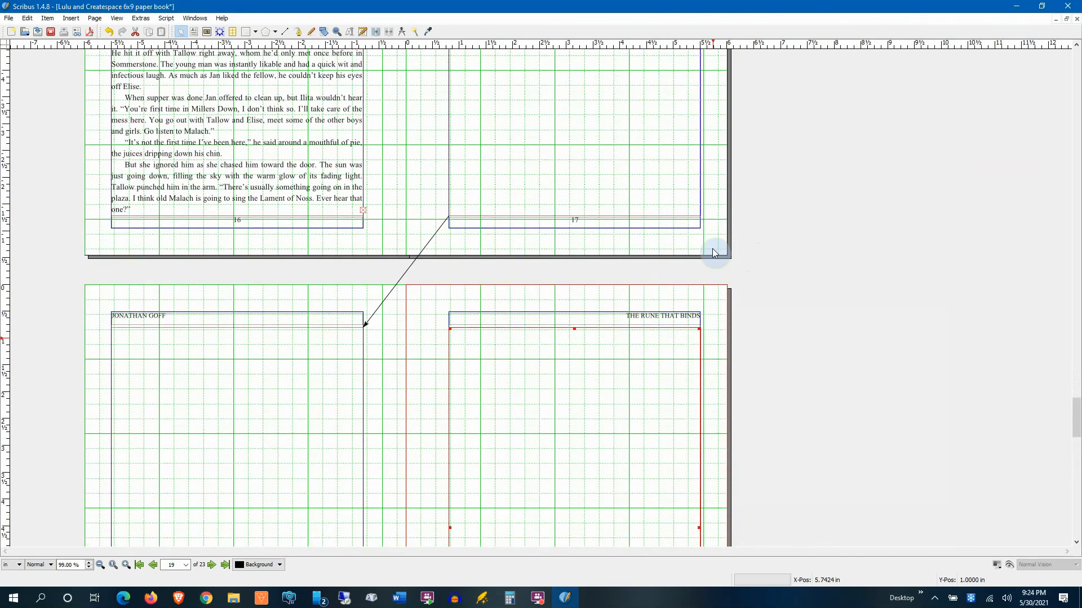
pyautogui.scroll(6, 715, 252)
pyautogui.scroll(-1, 601, 309)
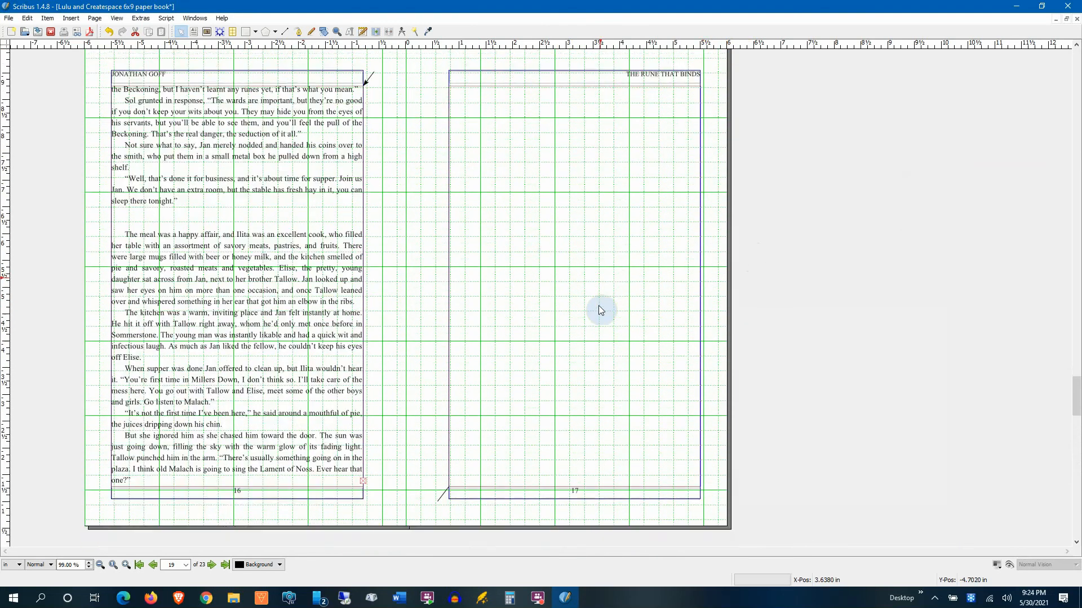
pyautogui.scroll(-5, 601, 304)
pyautogui.scroll(-3, 554, 342)
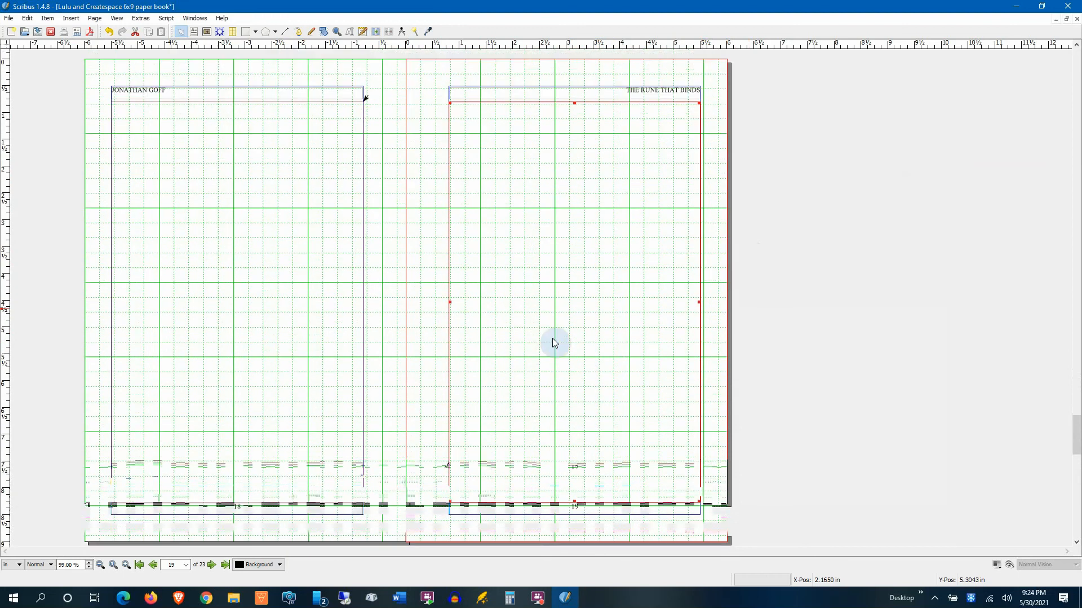
pyautogui.scroll(-8, 555, 341)
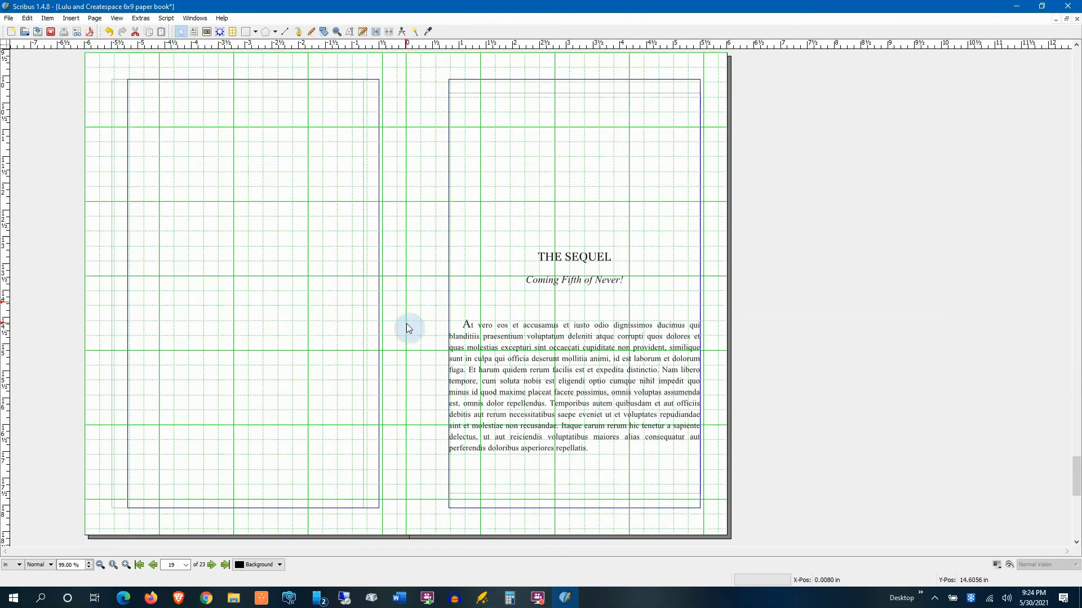
pyautogui.scroll(8, 411, 325)
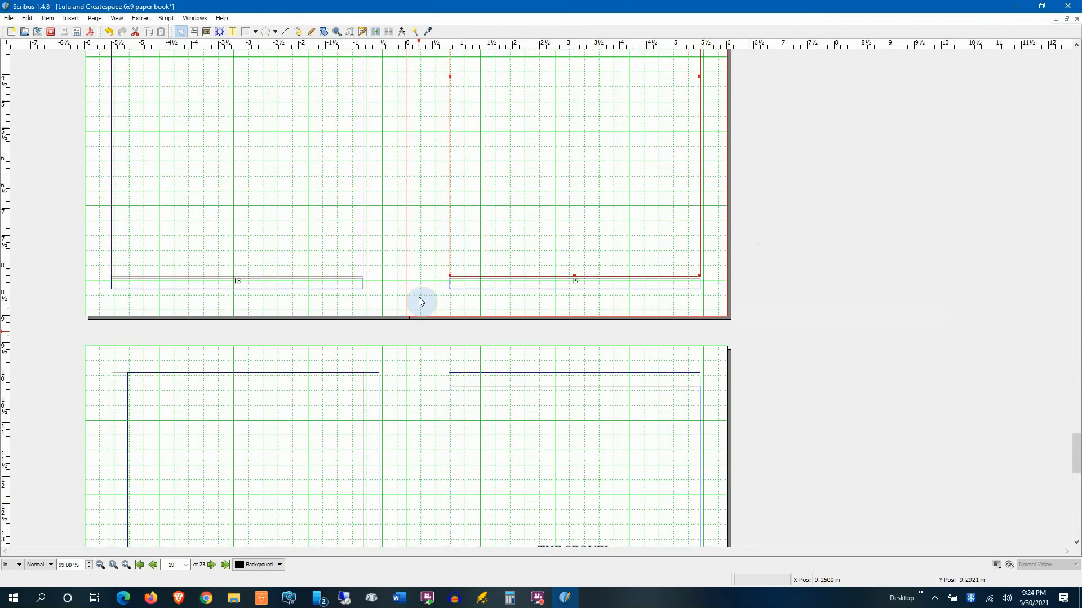
pyautogui.scroll(-8, 421, 302)
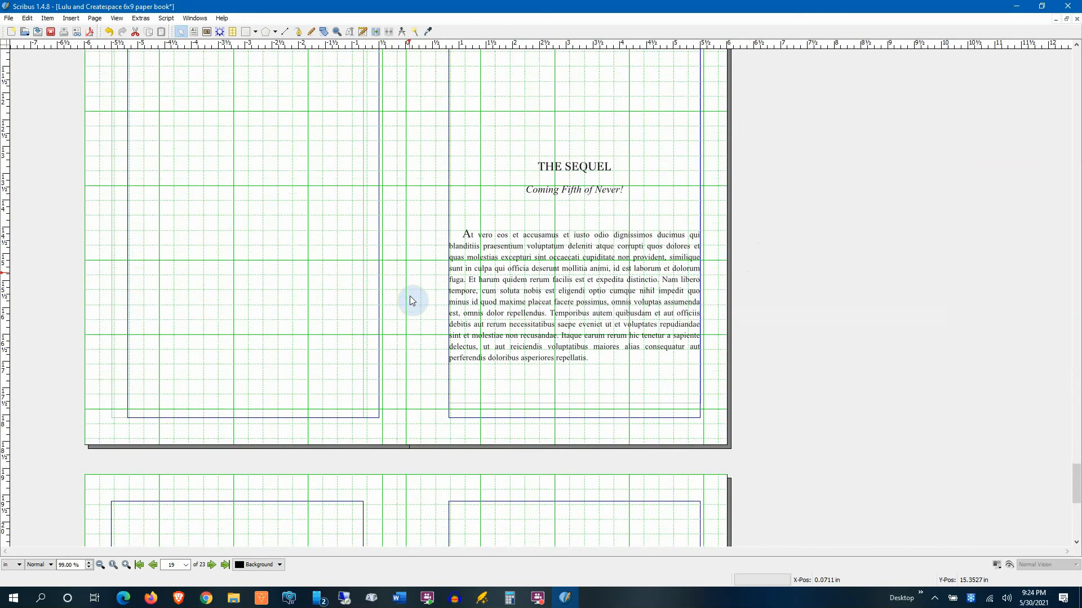
# Link page 16's text frame to the frame on page 17, and page 18's frame to page 19.
pyautogui.scroll(8, 411, 301)
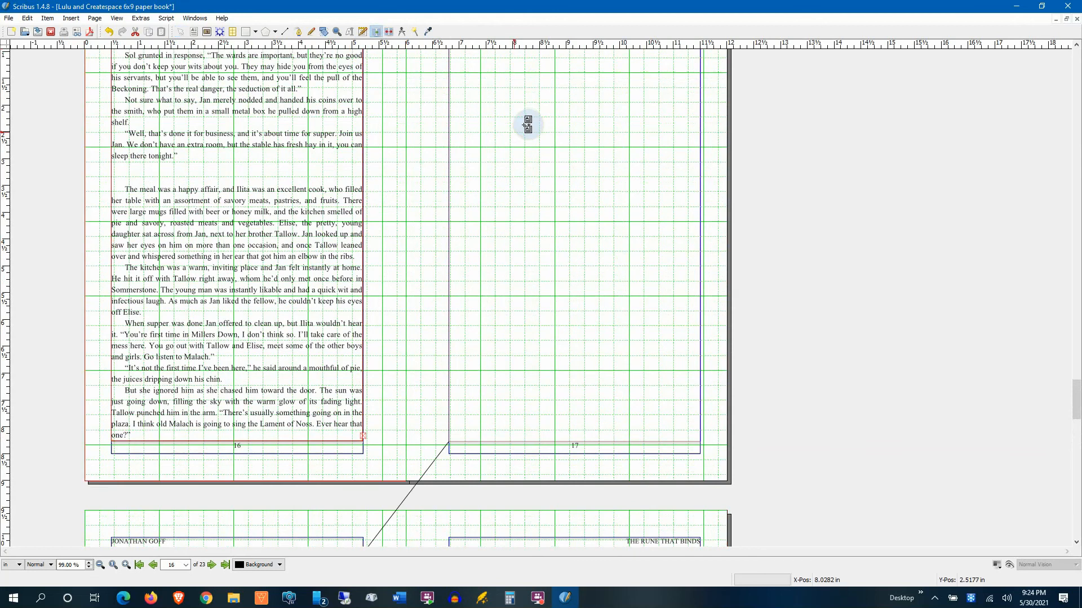
pyautogui.scroll(-8, 620, 194)
pyautogui.click(375, 33)
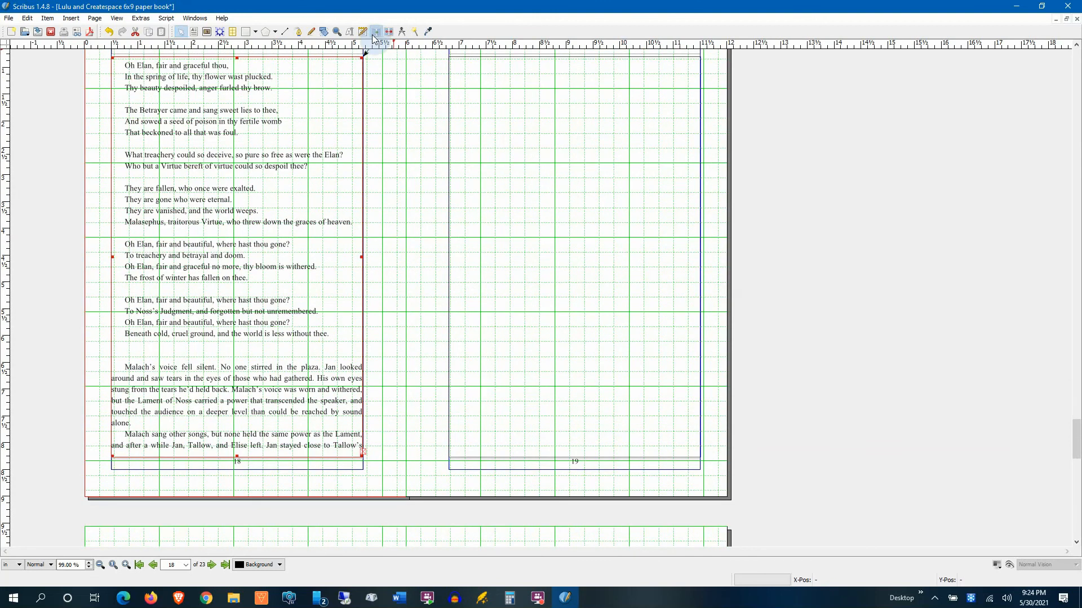
pyautogui.click(513, 198)
pyautogui.scroll(-3, 599, 278)
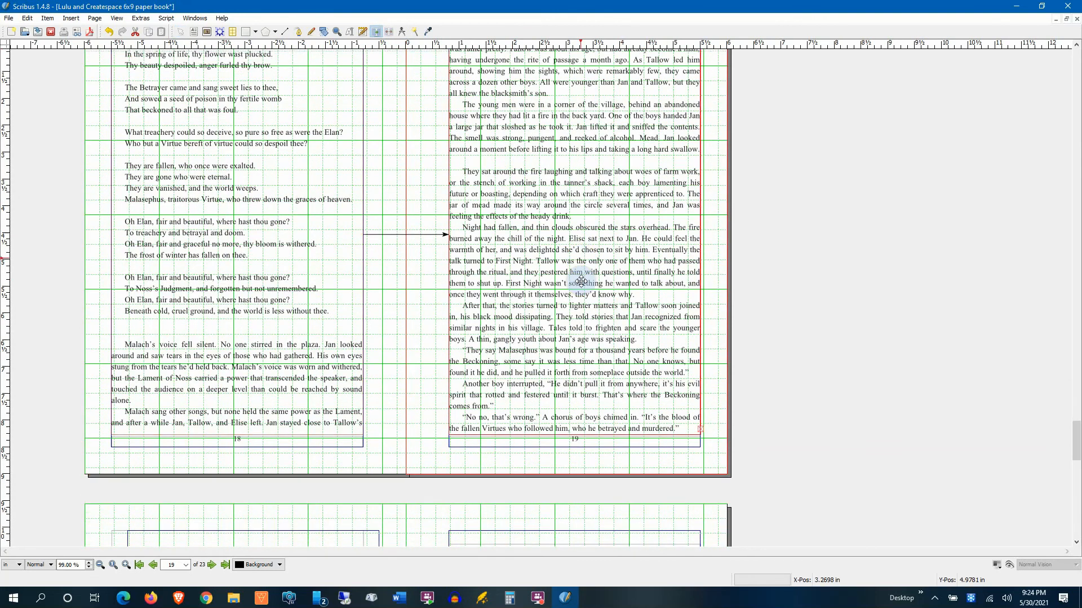
# Delete the back matter pages 20 to 23 from the document.
pyautogui.scroll(-4, 652, 186)
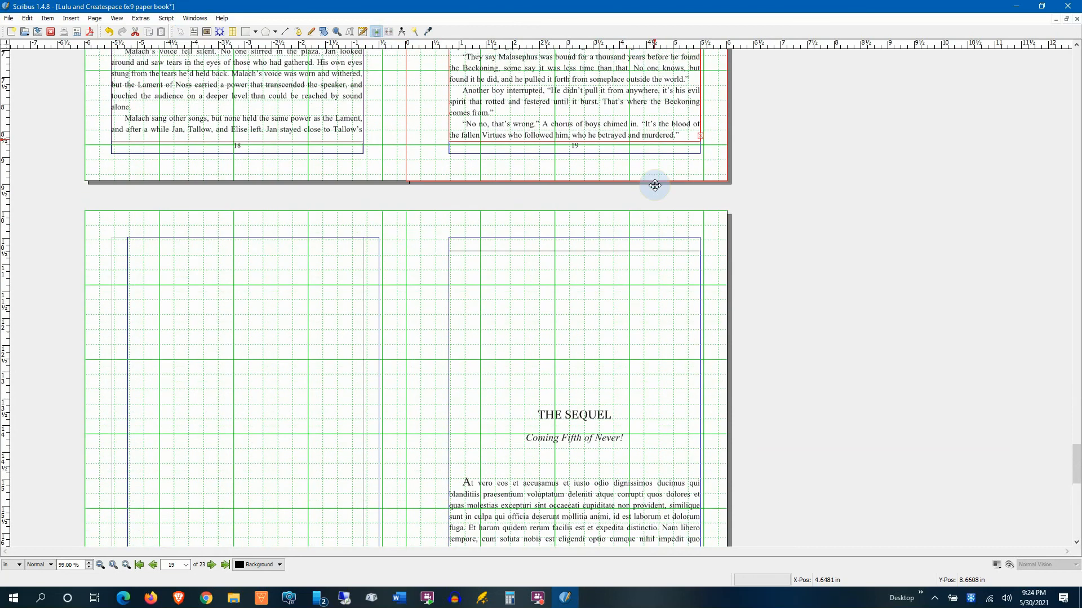
pyautogui.scroll(-8, 651, 188)
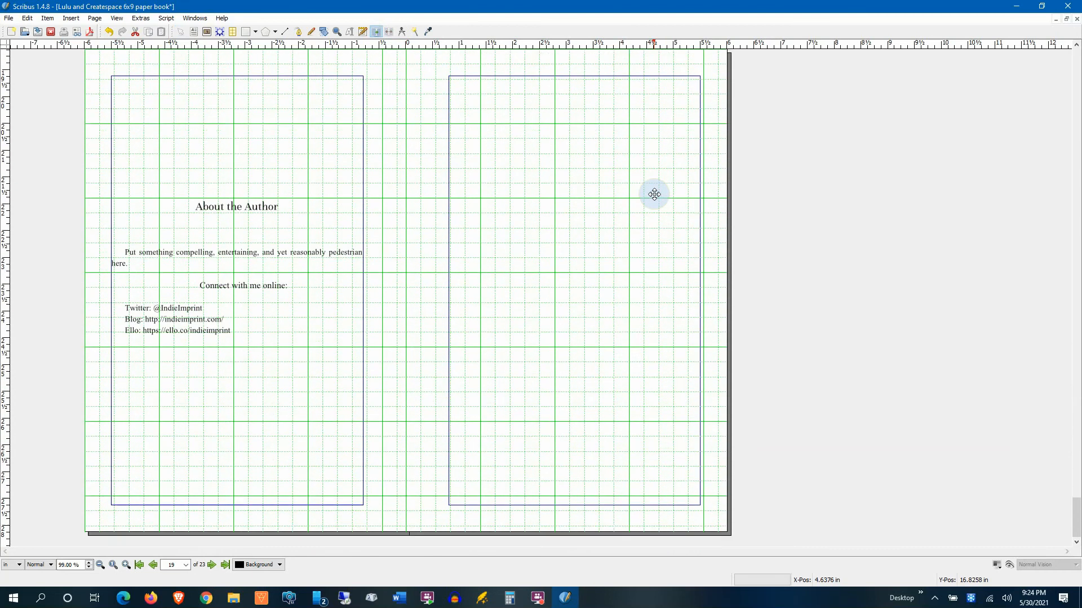
pyautogui.scroll(10, 654, 194)
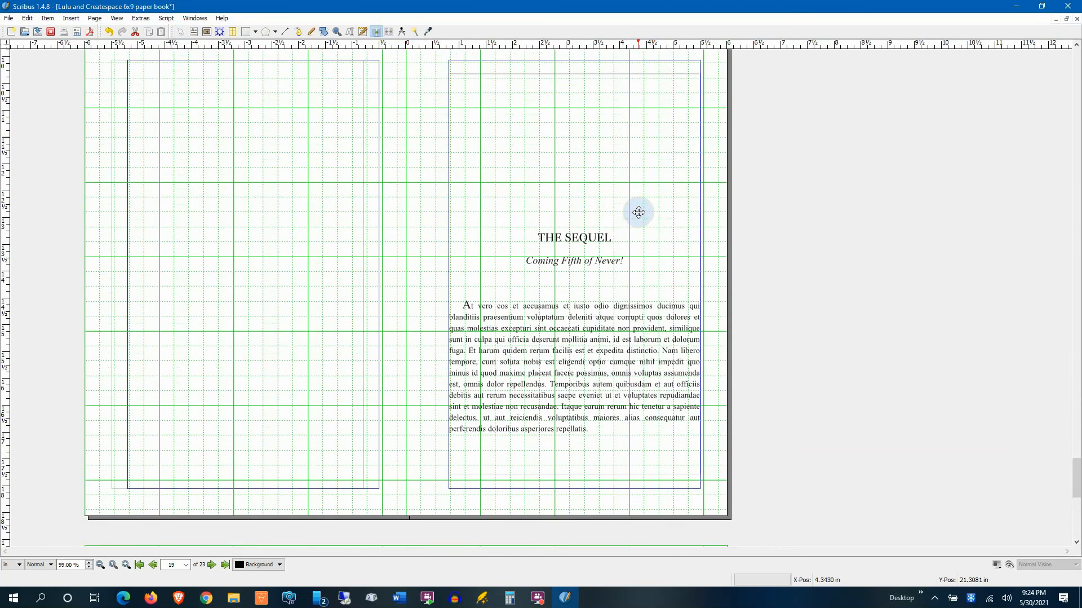
pyautogui.scroll(3, 639, 212)
pyautogui.scroll(-5, 636, 203)
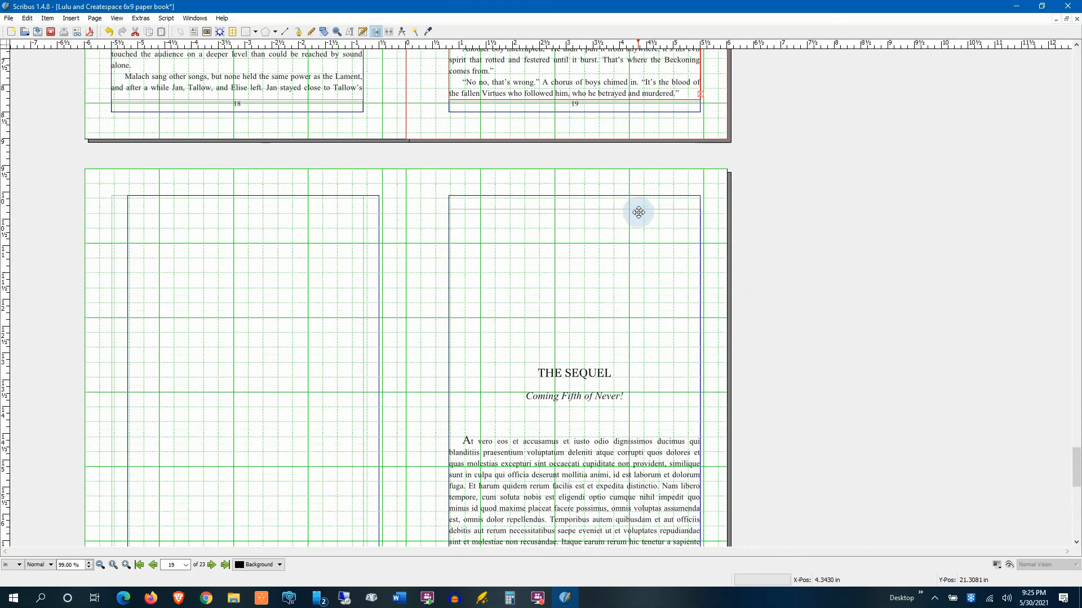
pyautogui.click(631, 189)
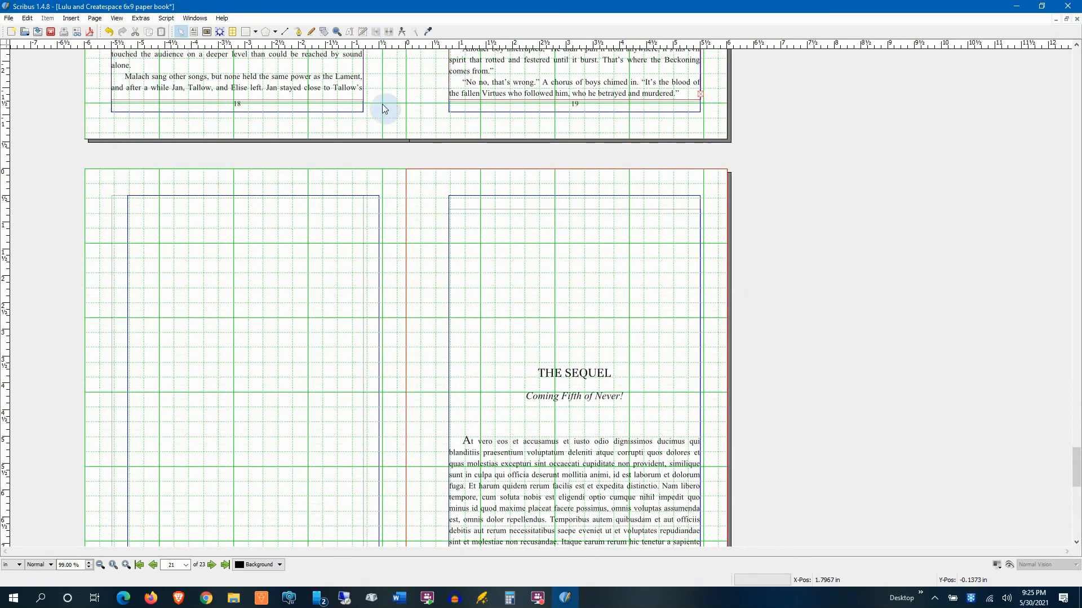
pyautogui.rightClick(522, 178)
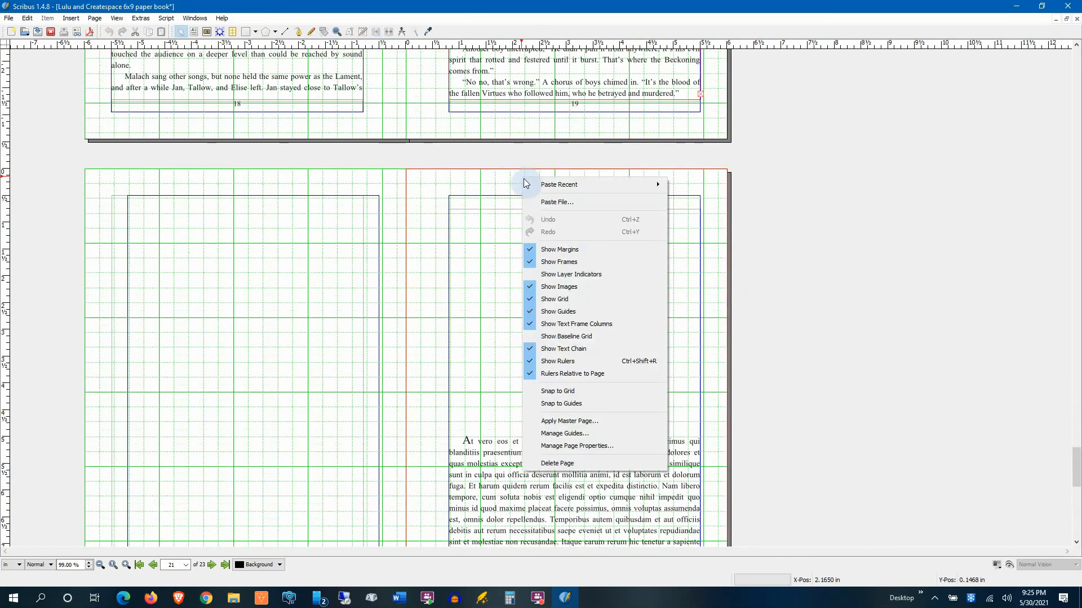
pyautogui.click(579, 464)
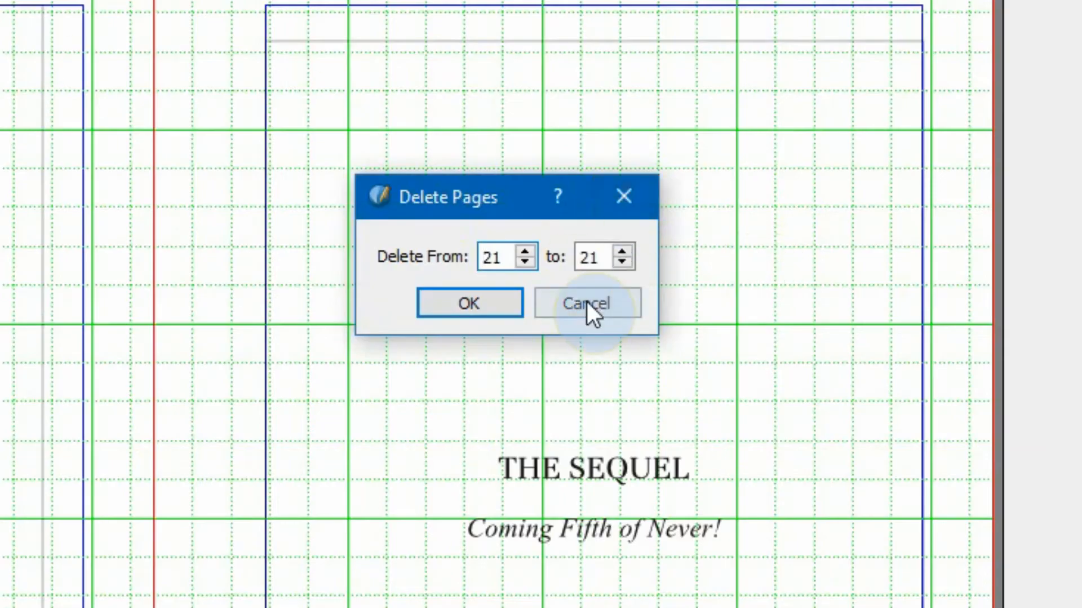
pyautogui.click(524, 260)
pyautogui.click(523, 260)
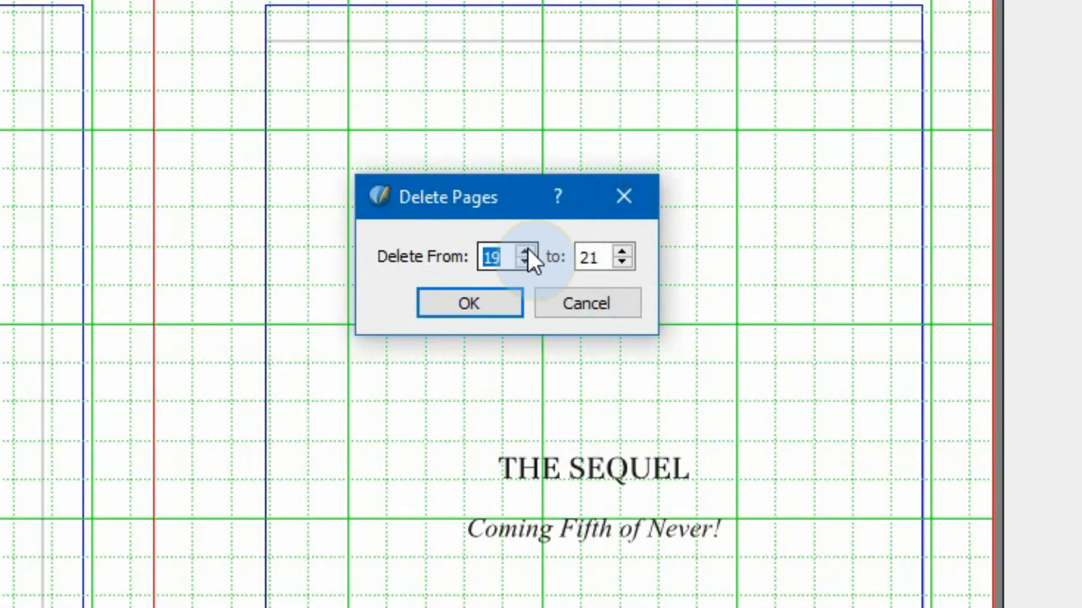
pyautogui.click(622, 252)
pyautogui.click(622, 251)
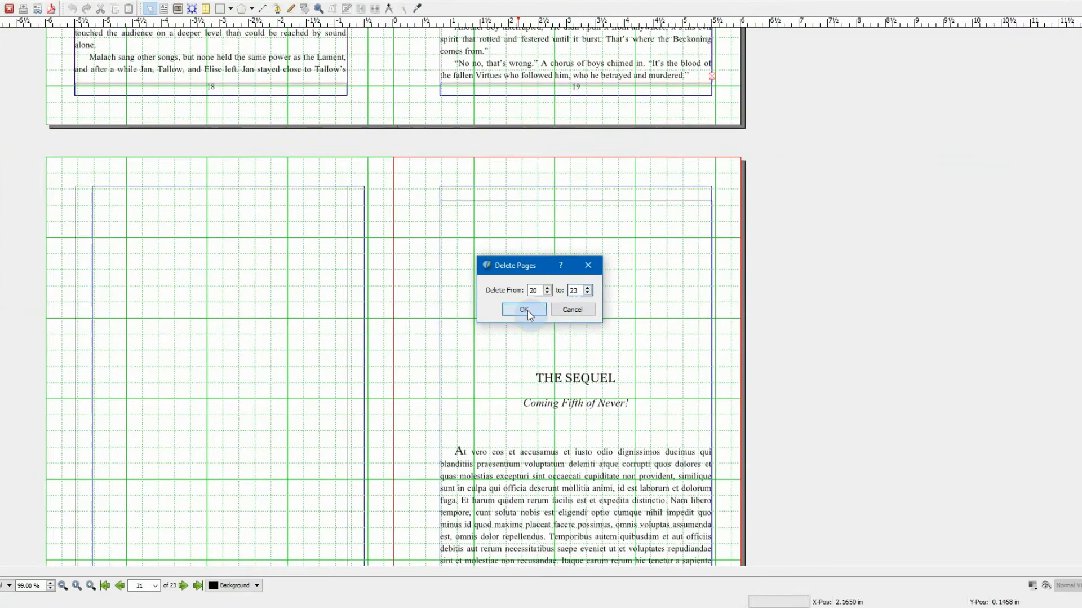
pyautogui.click(533, 305)
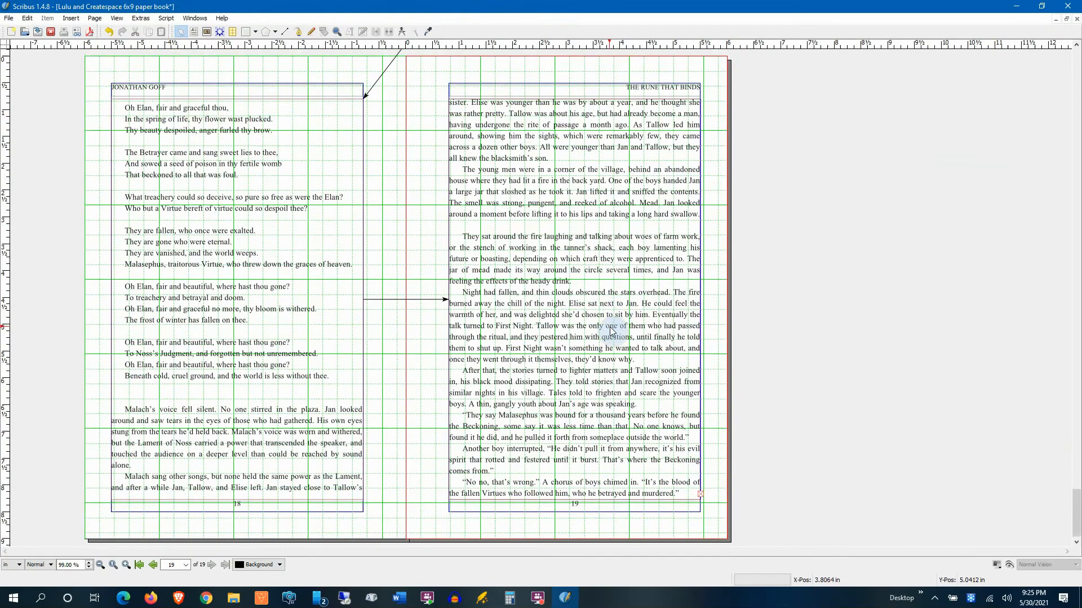
# Start a page insertion for the document and set the number of new pages to 6.
pyautogui.scroll(-1, 613, 331)
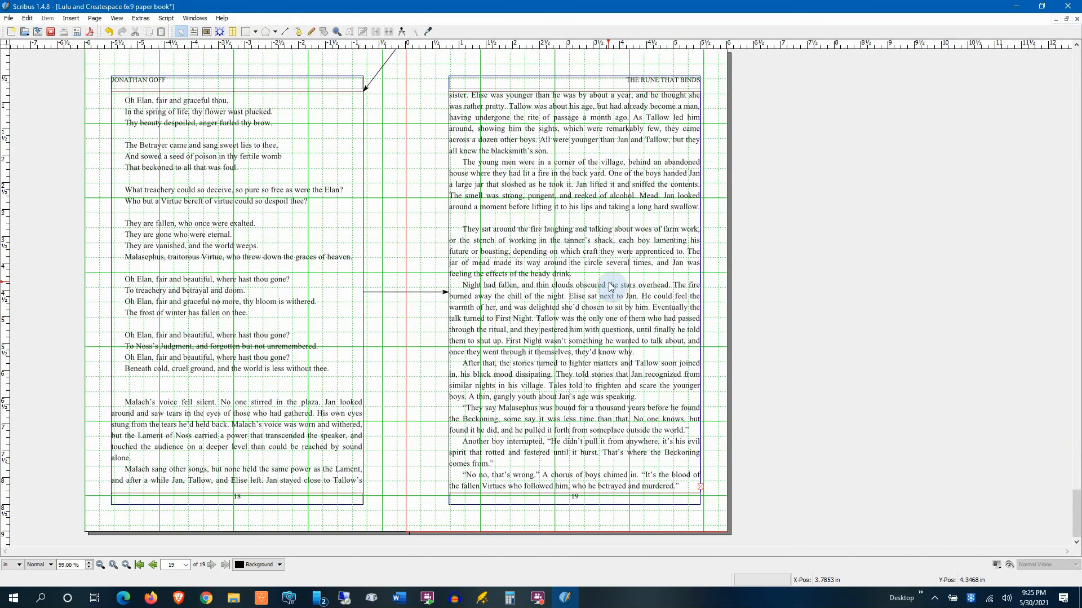
pyautogui.scroll(1, 611, 287)
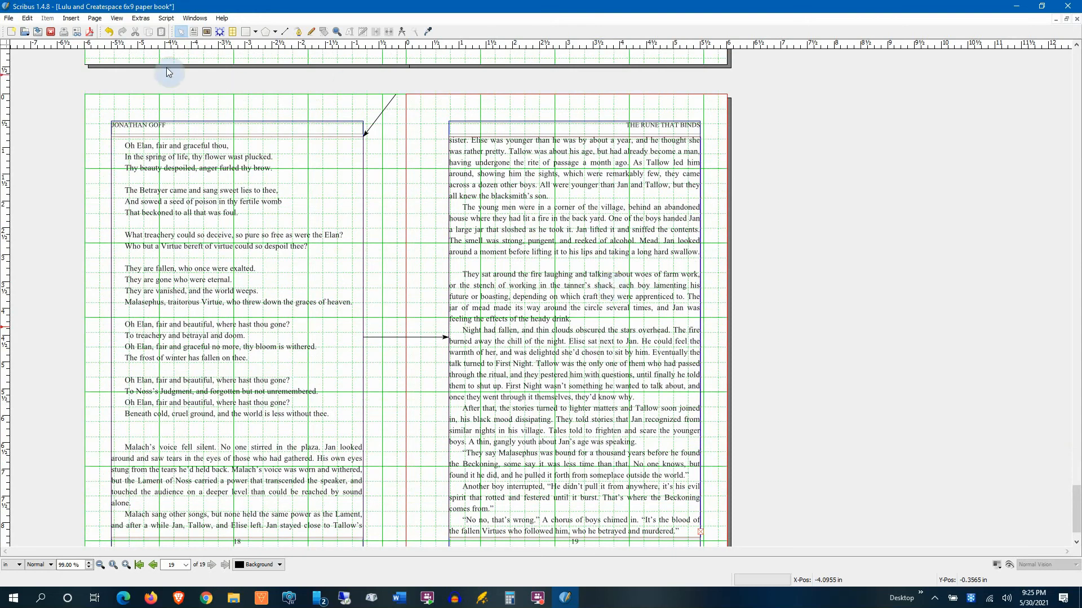
pyautogui.click(94, 18)
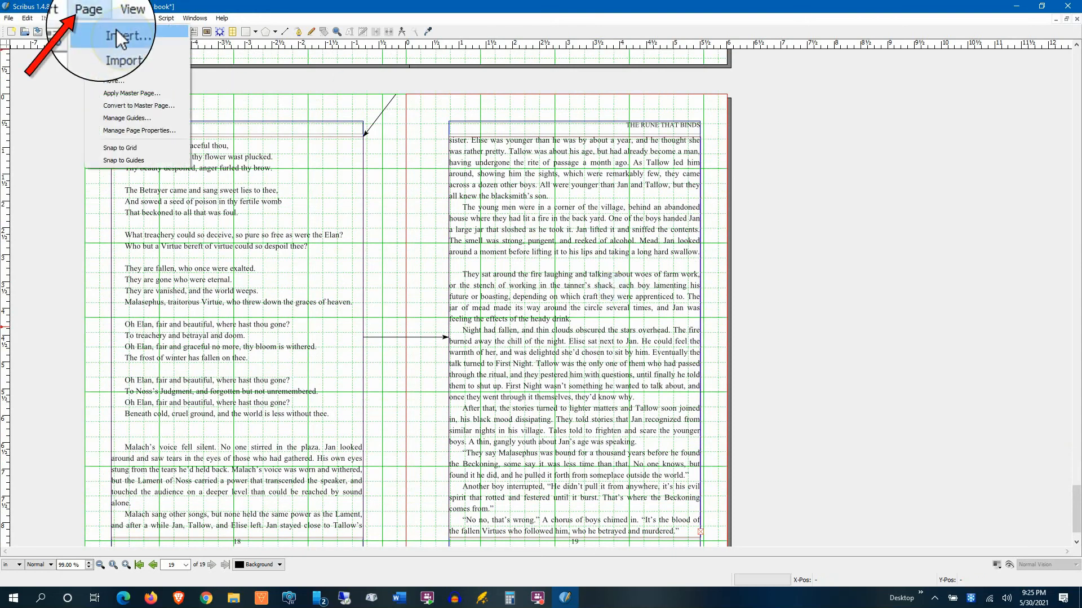
pyautogui.click(116, 29)
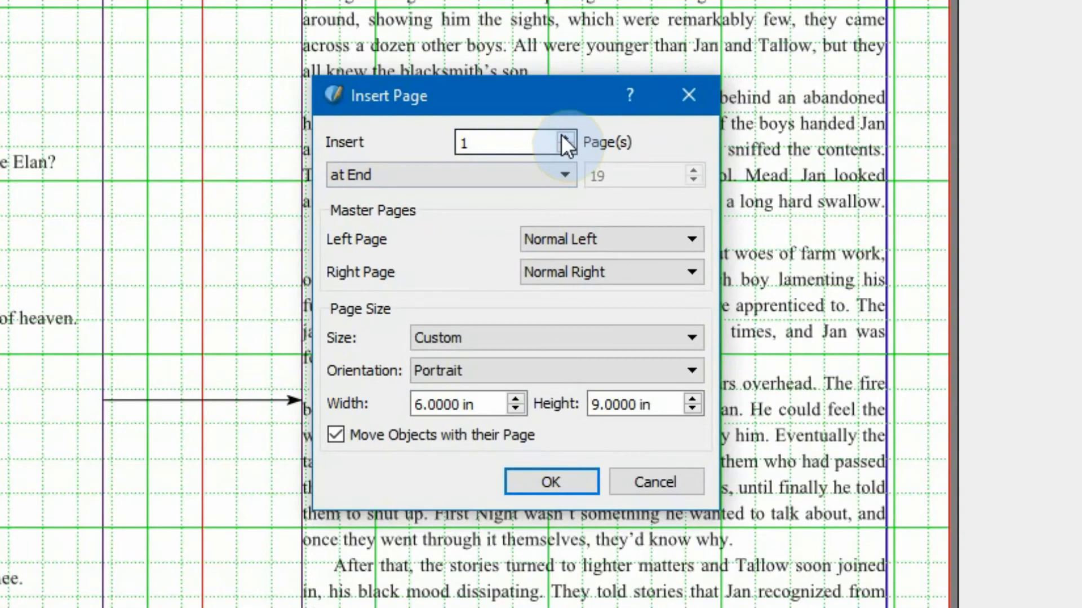
pyautogui.click(562, 219)
pyautogui.click(562, 219)
pyautogui.click(565, 136)
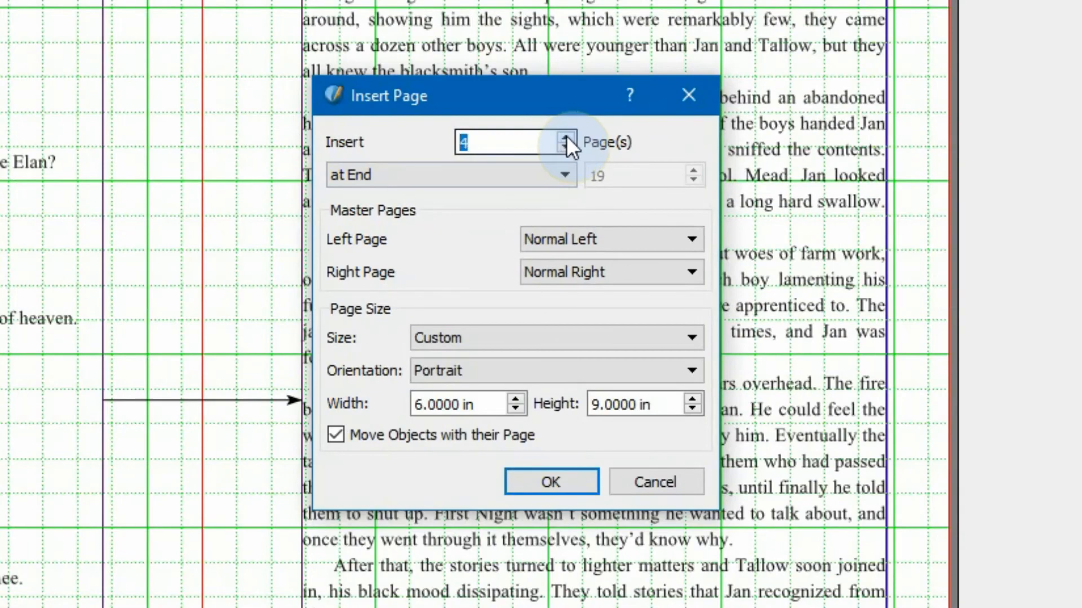
pyautogui.click(566, 137)
pyautogui.click(496, 144)
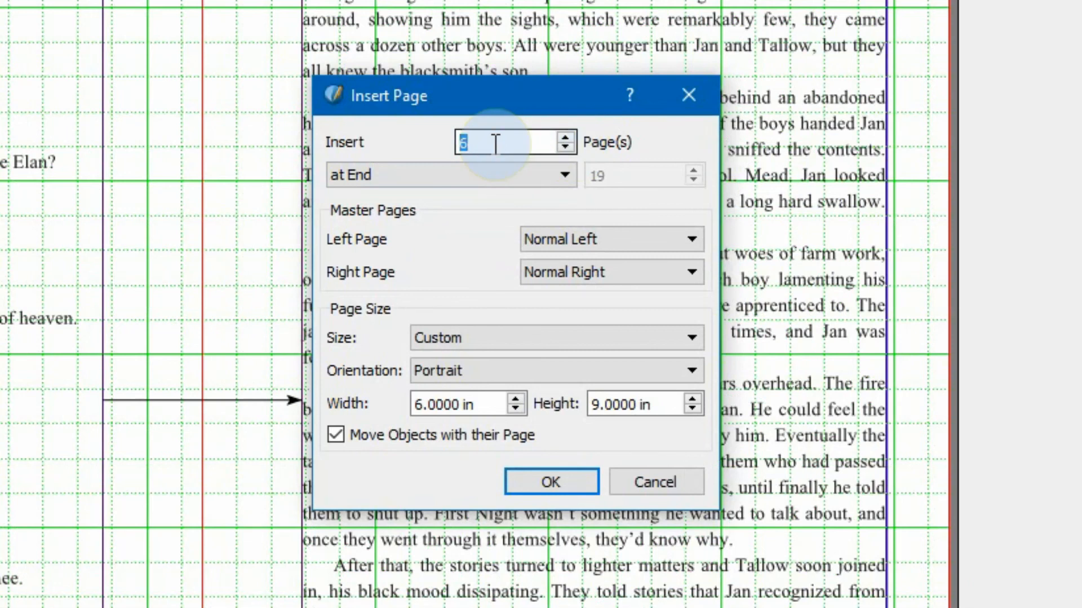
pyautogui.click(508, 173)
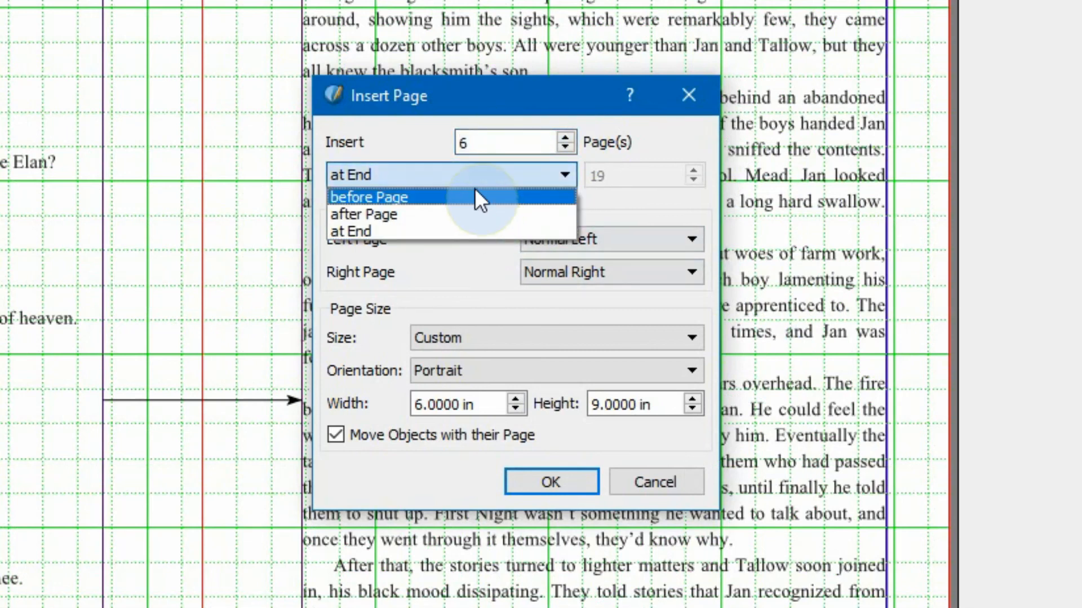
pyautogui.click(513, 215)
pyautogui.click(640, 180)
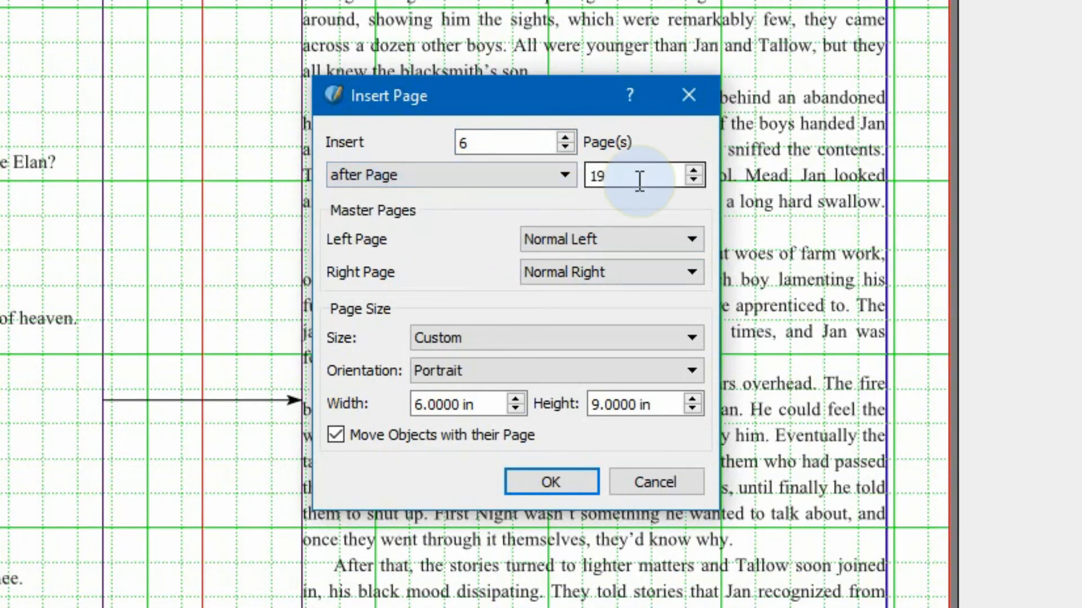
pyautogui.click(569, 171)
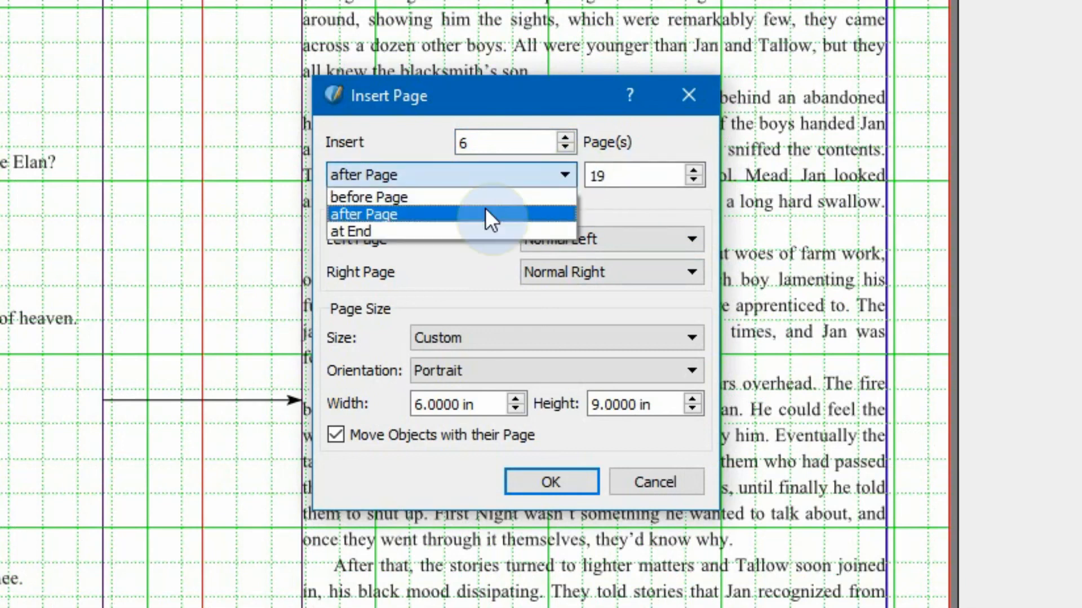
pyautogui.click(488, 230)
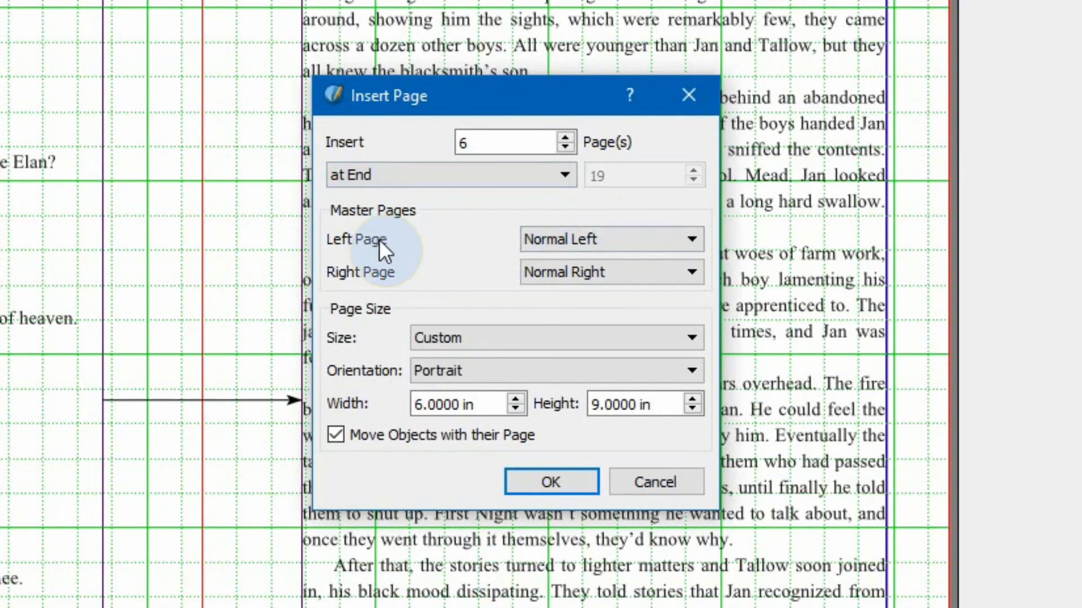
# Assign the Interior Left and Interior Right master pages to the new pages and insert them at the end.
pyautogui.click(594, 235)
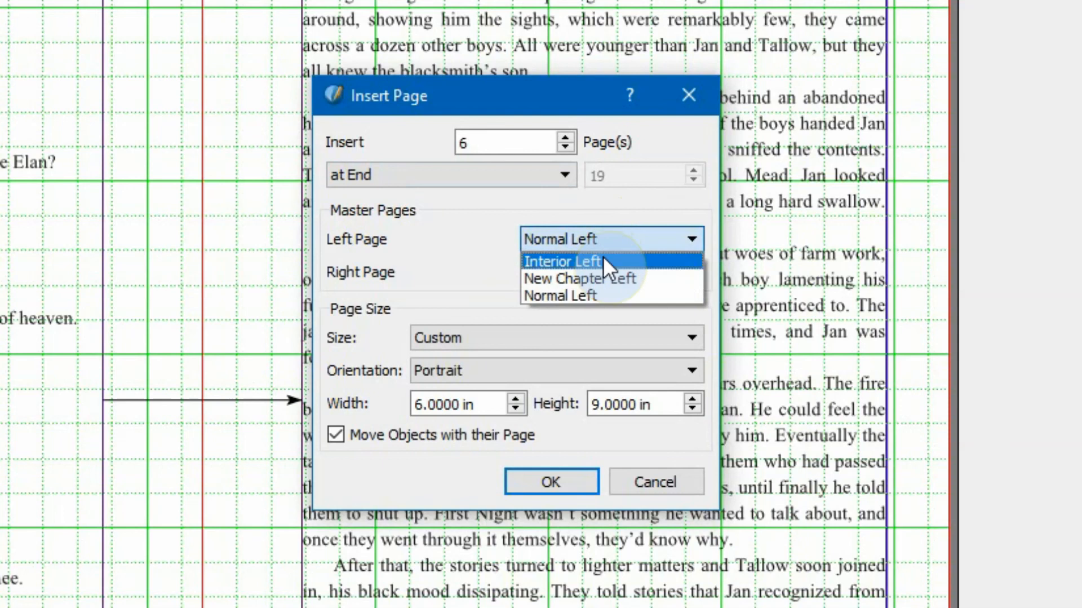
pyautogui.click(603, 257)
pyautogui.click(606, 273)
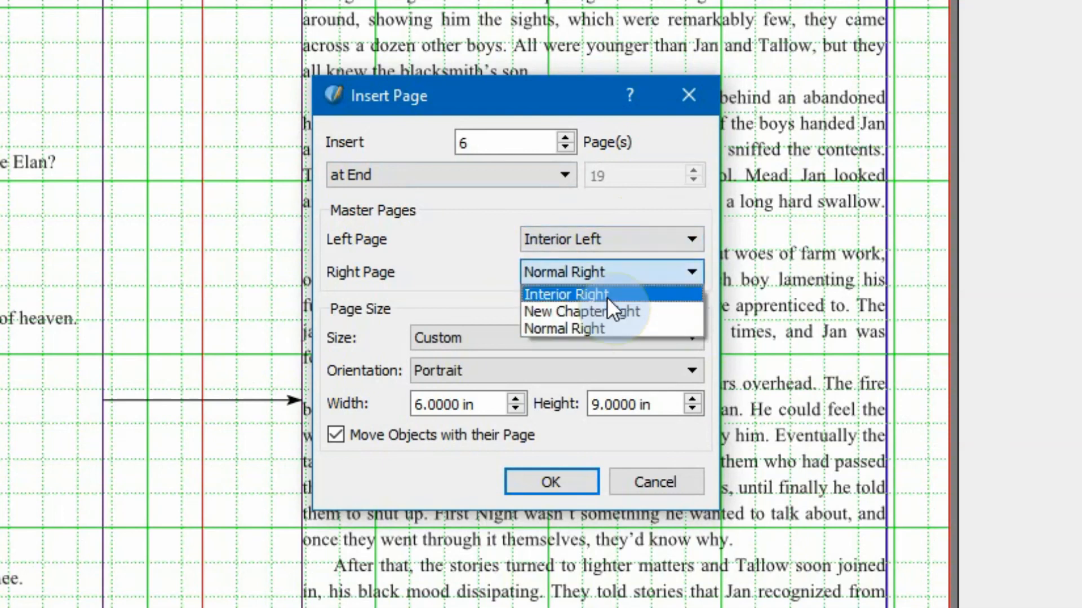
pyautogui.click(607, 295)
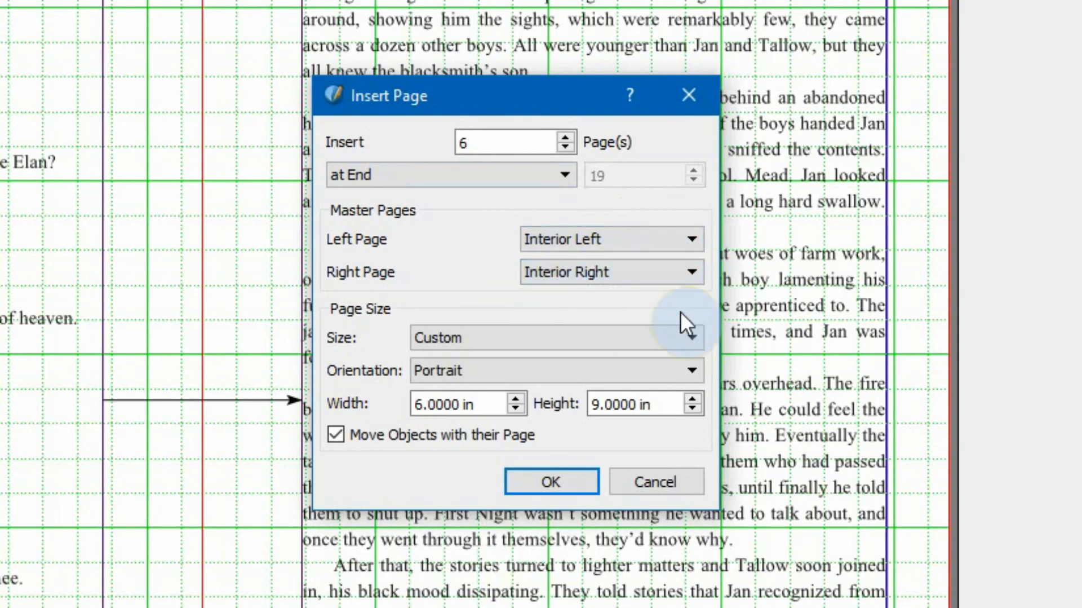
pyautogui.click(544, 473)
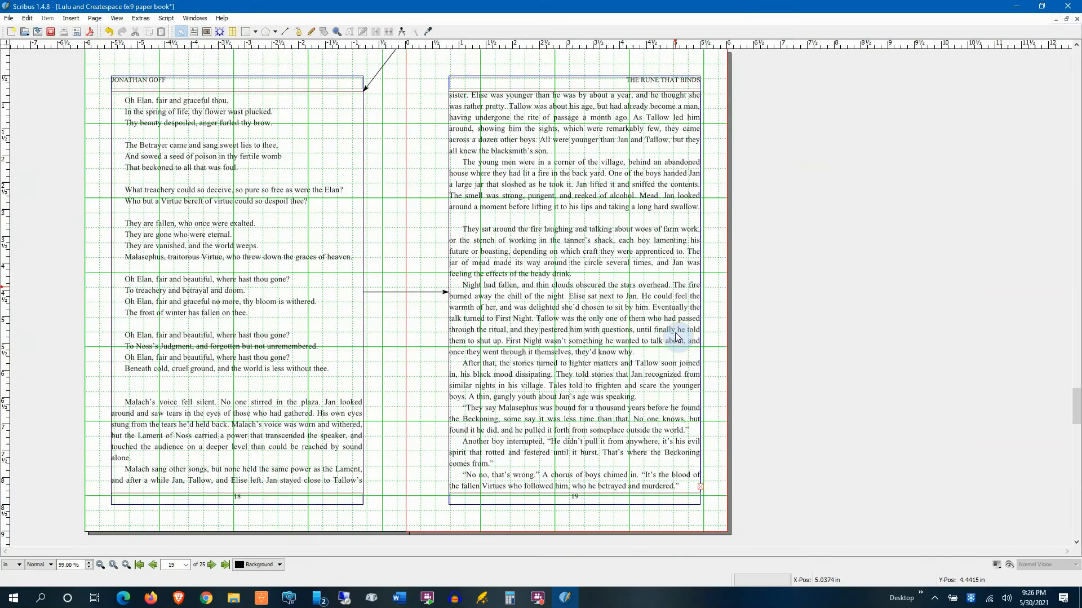
# Link page 19's text frame to the empty frame on the new page 20.
pyautogui.scroll(-10, 676, 337)
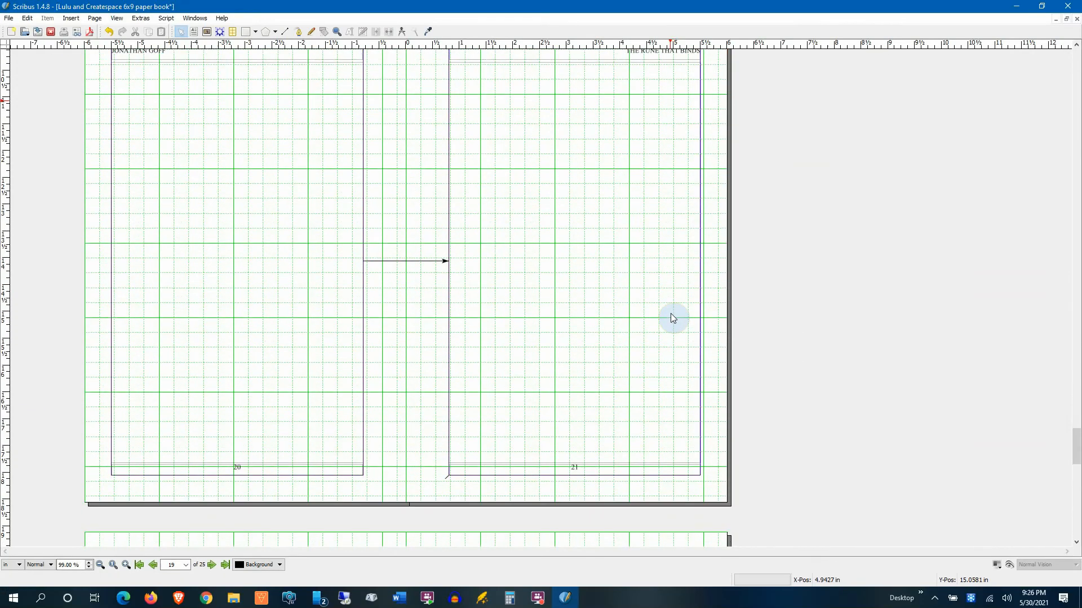
pyautogui.scroll(-15, 673, 318)
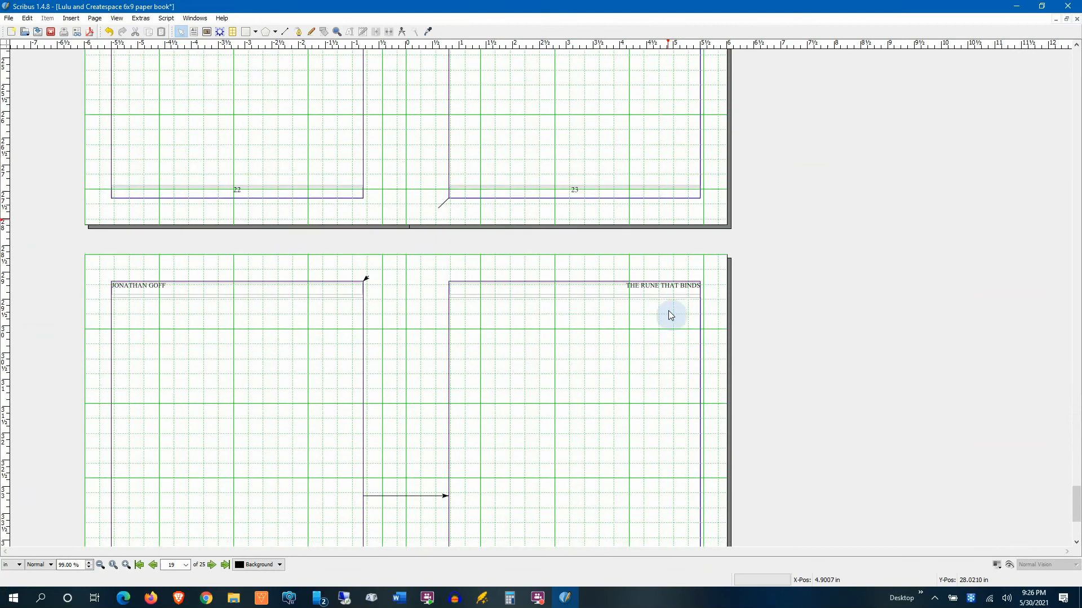
pyautogui.scroll(8, 669, 308)
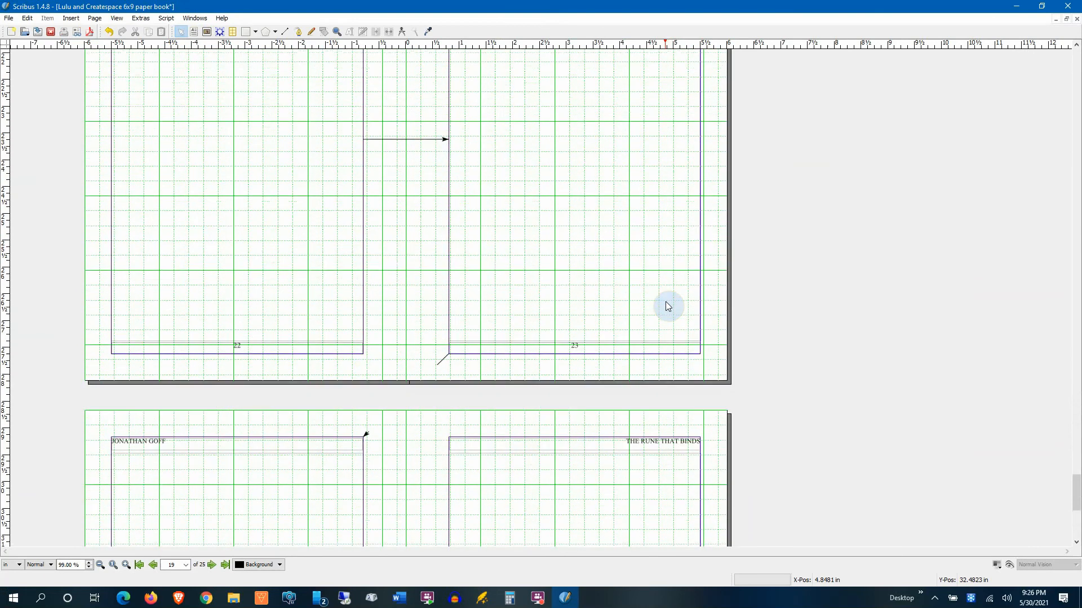
pyautogui.scroll(10, 668, 306)
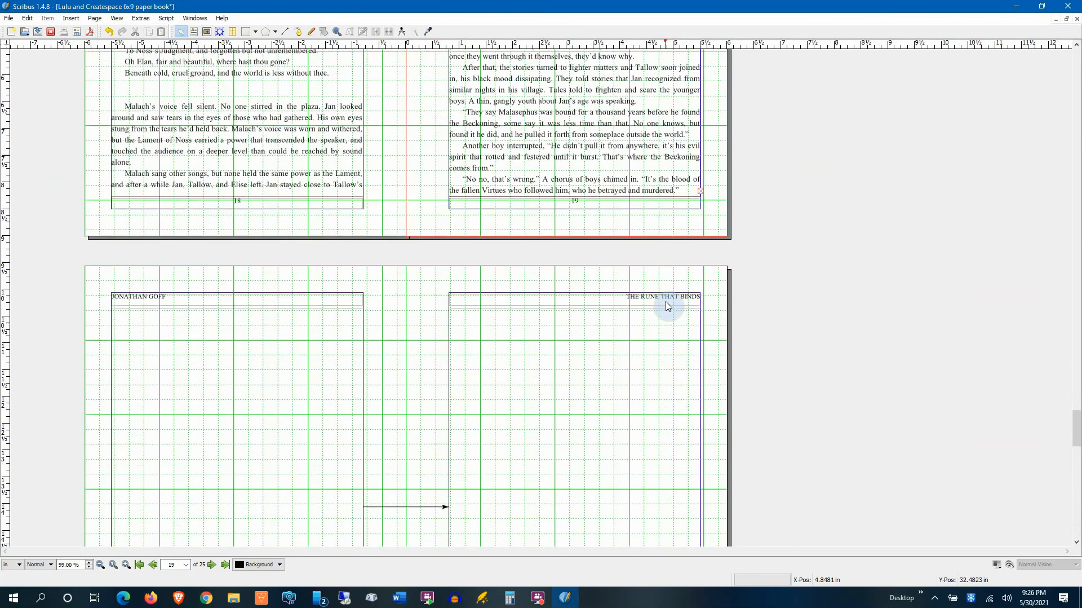
pyautogui.scroll(2, 620, 220)
pyautogui.click(609, 180)
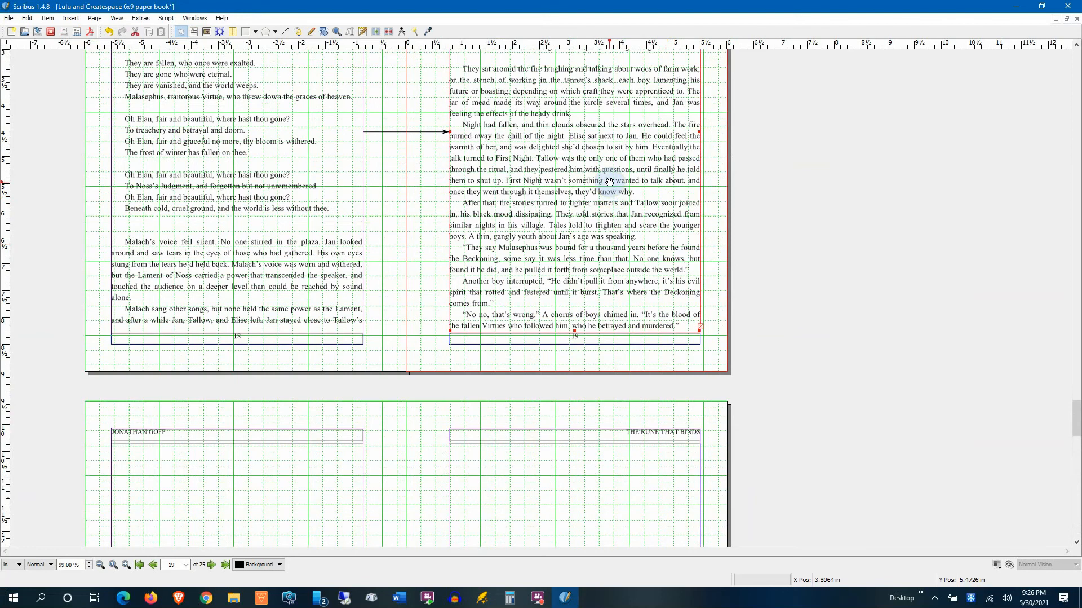
pyautogui.click(266, 497)
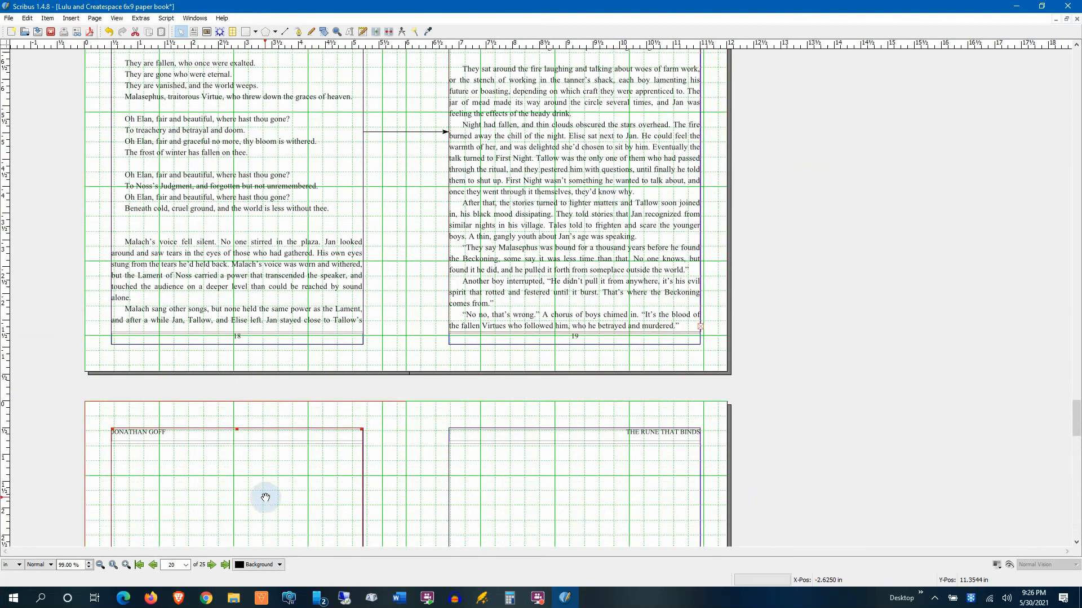
pyautogui.scroll(-1, 410, 445)
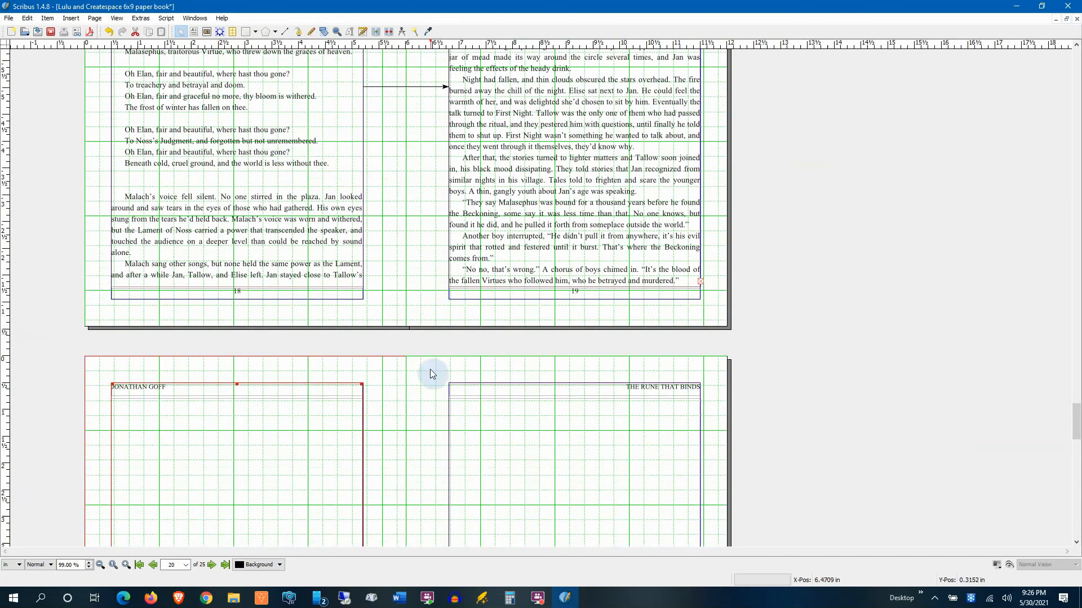
pyautogui.scroll(4, 507, 282)
pyautogui.click(548, 239)
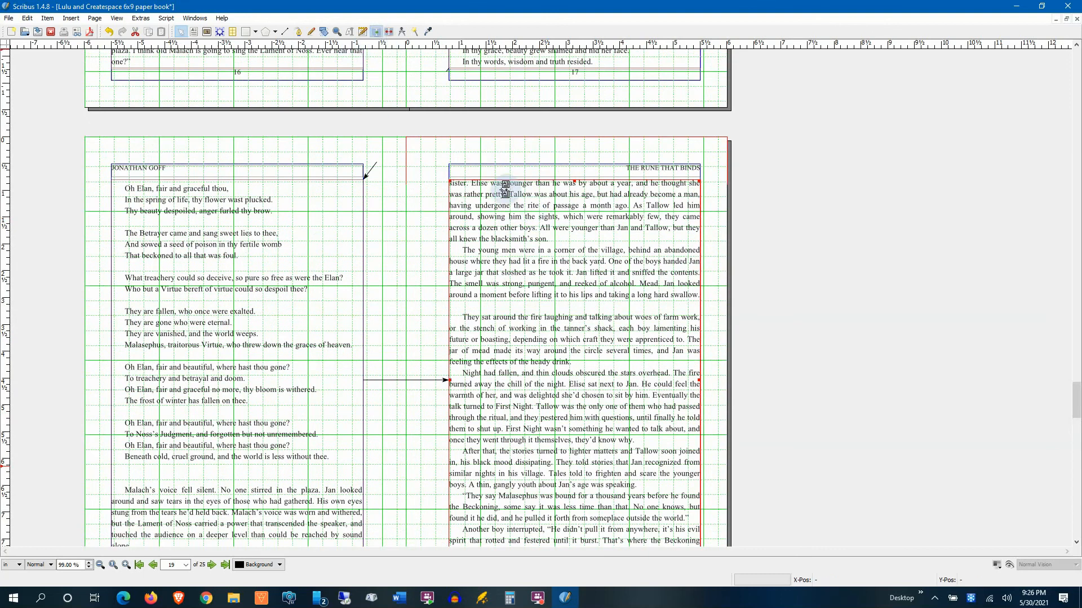
pyautogui.scroll(-5, 558, 271)
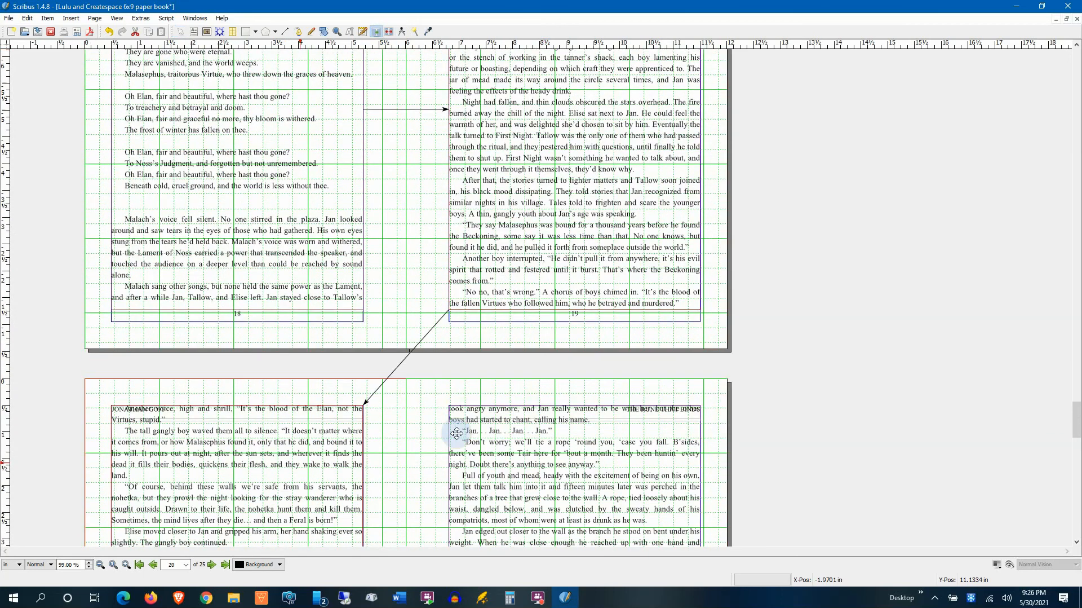
# Follow the linked text through pages 20 to 25 to check whether it fits.
pyautogui.scroll(-7, 535, 237)
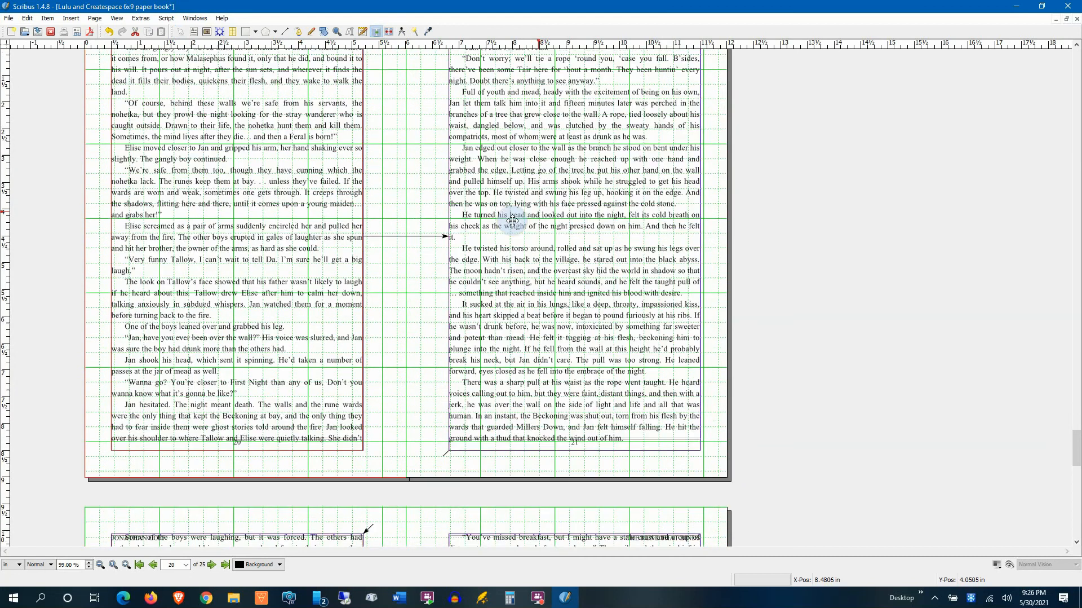
pyautogui.scroll(-12, 512, 219)
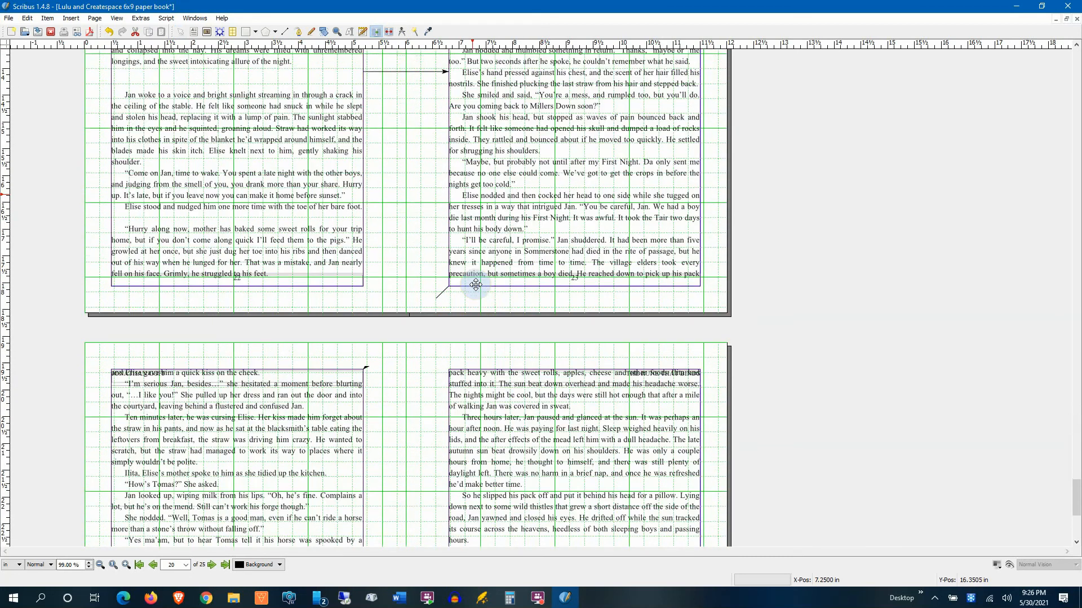
pyautogui.scroll(-5, 475, 284)
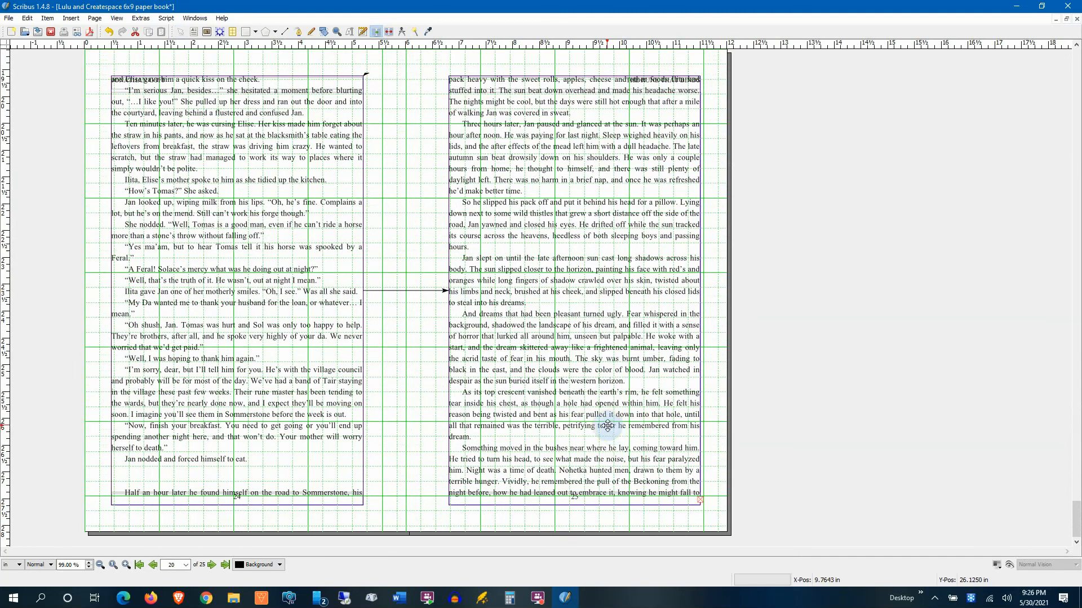
# Examine where the chapter ends on pages 26 to 29, and compare the text with the headers and page numbers back to page 18.
pyautogui.scroll(-7, 607, 425)
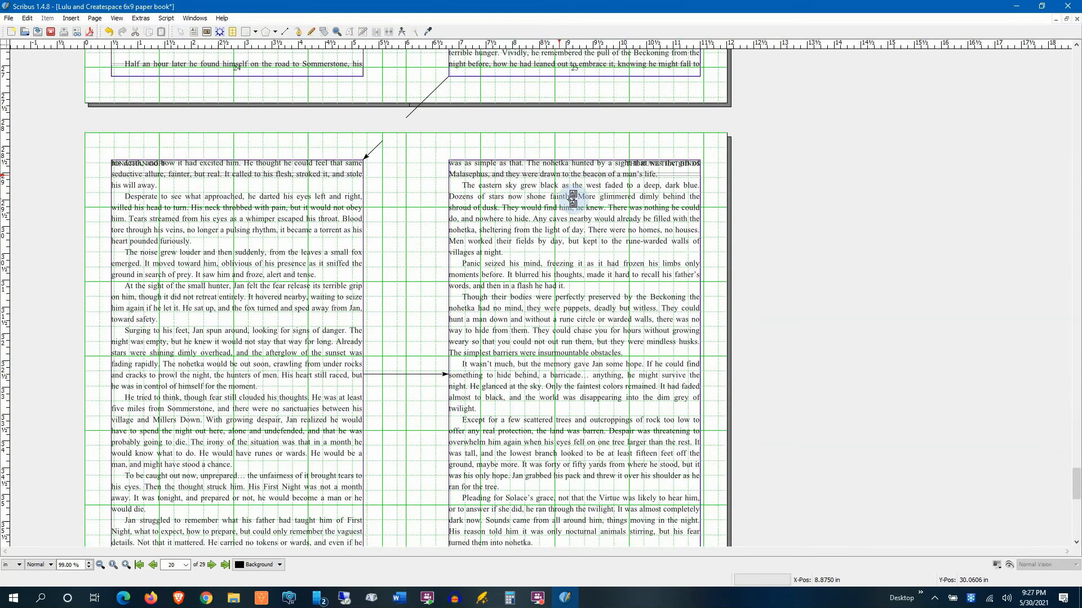
pyautogui.scroll(-9, 572, 197)
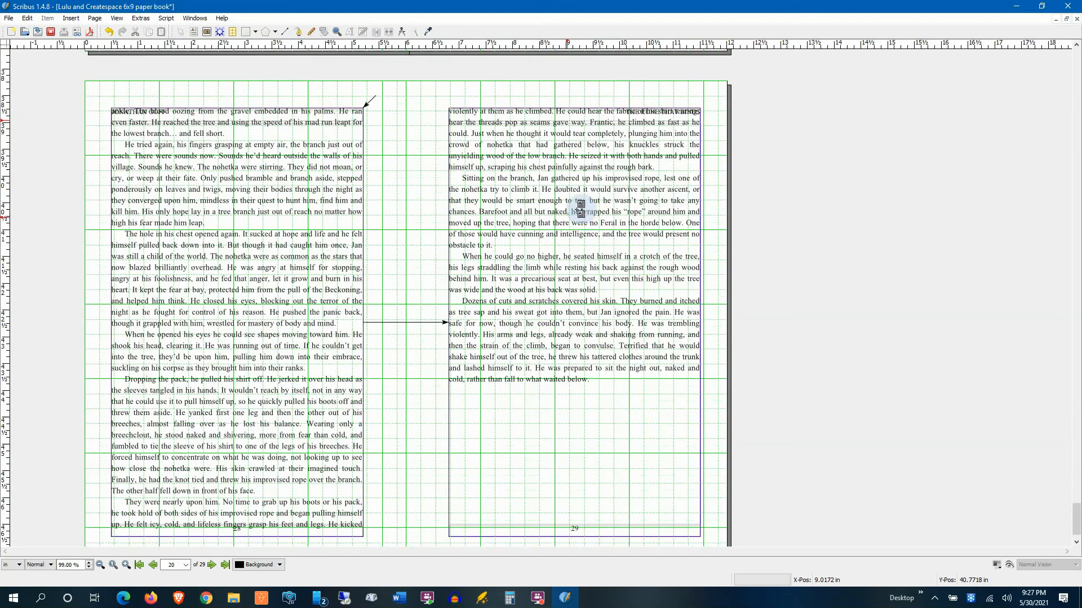
pyautogui.scroll(3, 581, 208)
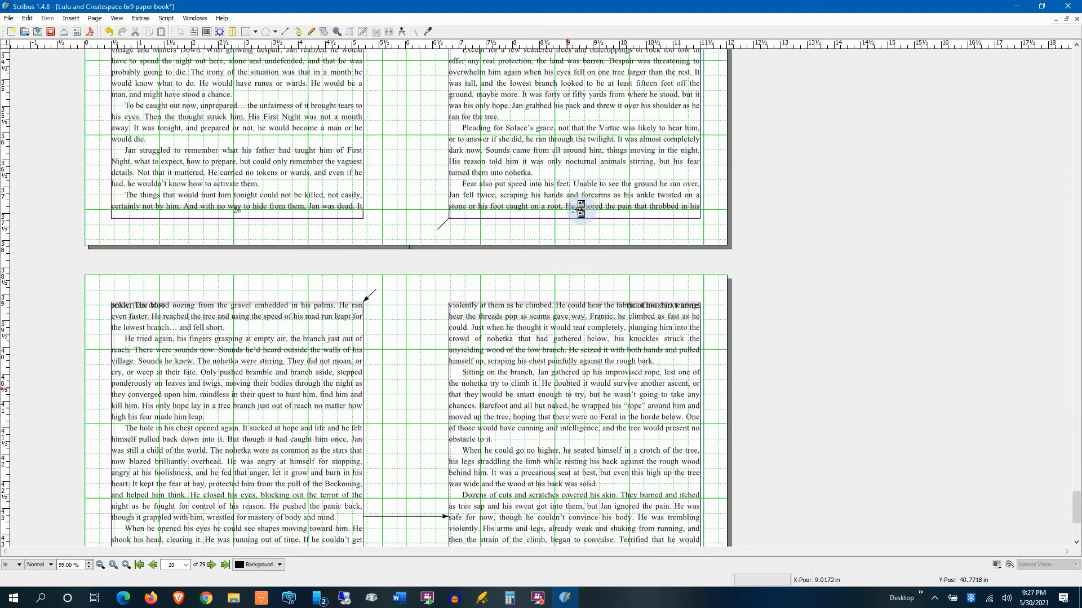
pyautogui.scroll(8, 580, 208)
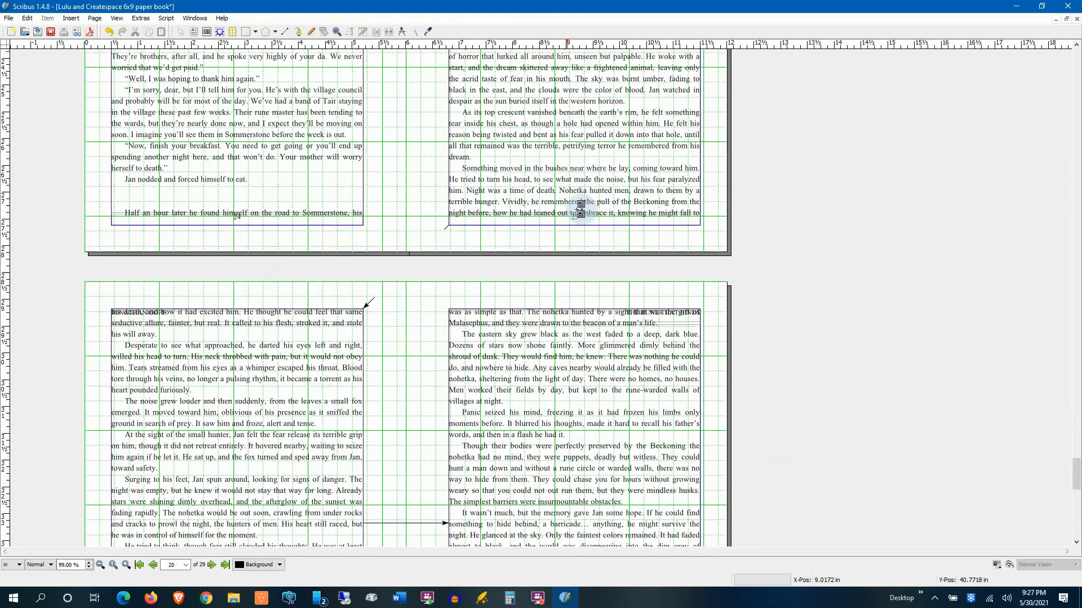
pyautogui.scroll(6, 580, 208)
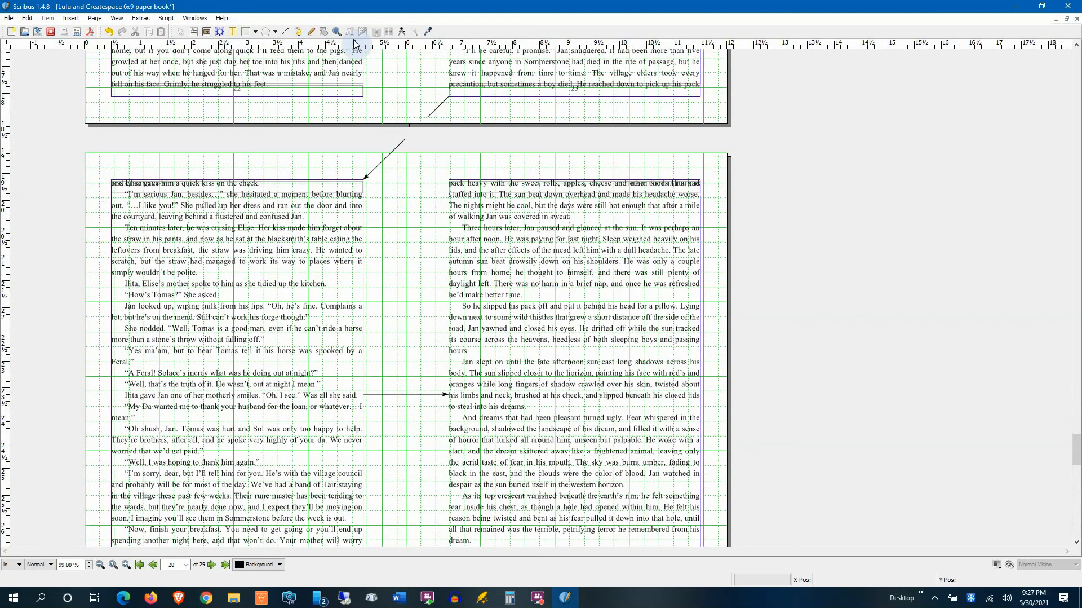
pyautogui.scroll(1, 247, 50)
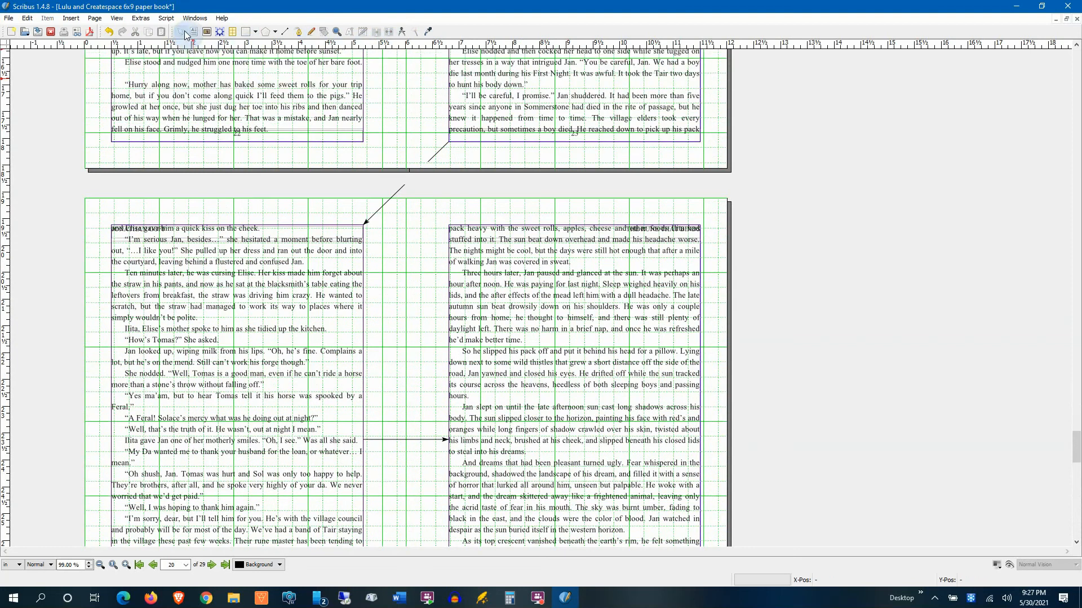
pyautogui.scroll(10, 503, 216)
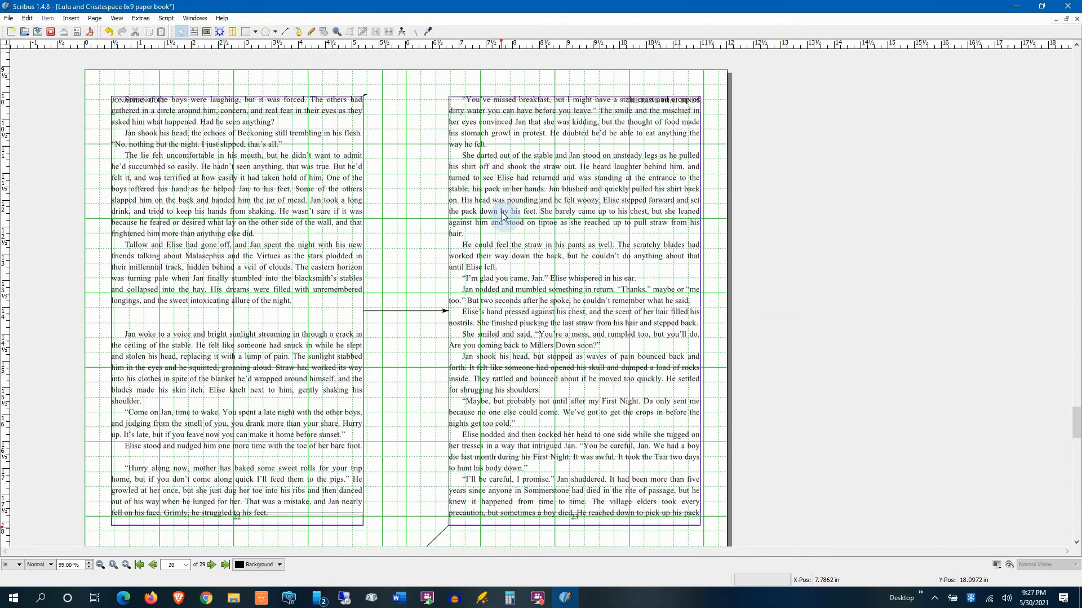
pyautogui.scroll(10, 504, 216)
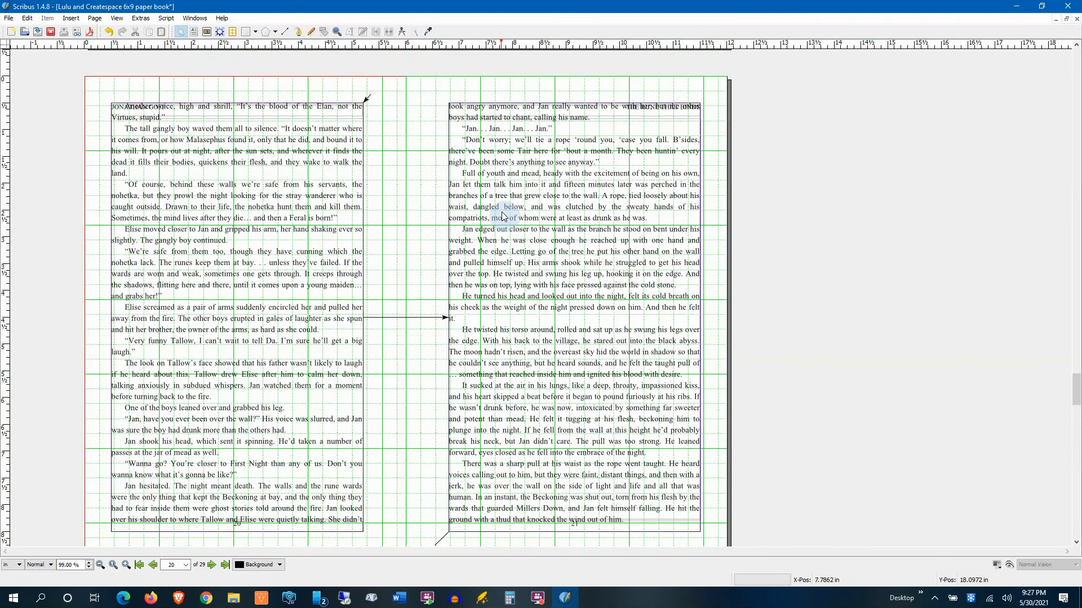
pyautogui.scroll(4, 504, 217)
pyautogui.scroll(5, 504, 217)
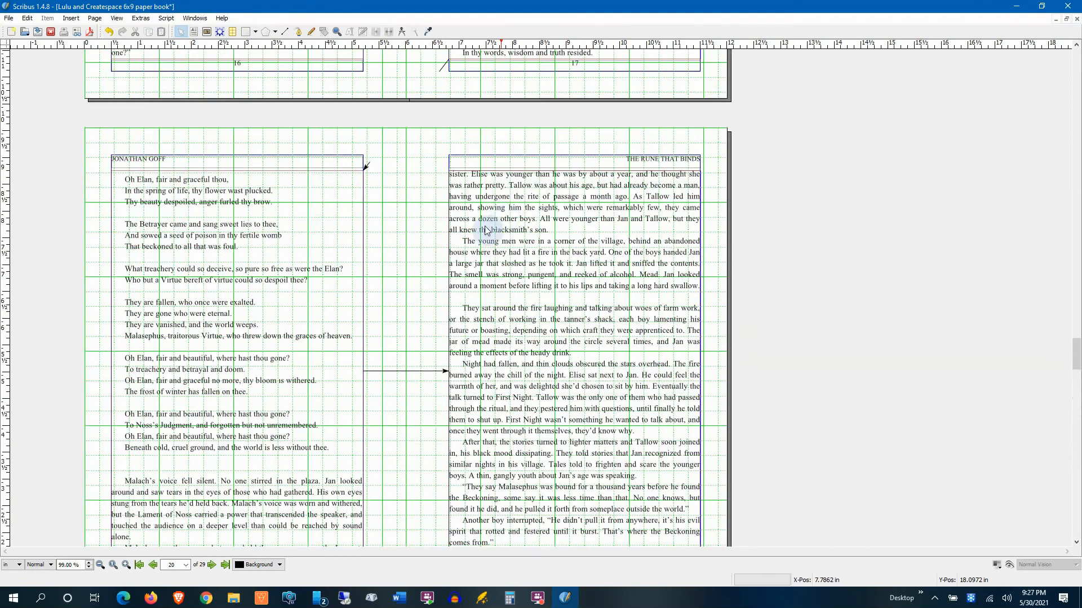
# Compare how the text sits against the headers and page numbers on pages 18 and 19 with pages 20 and 21.
pyautogui.scroll(-1, 499, 395)
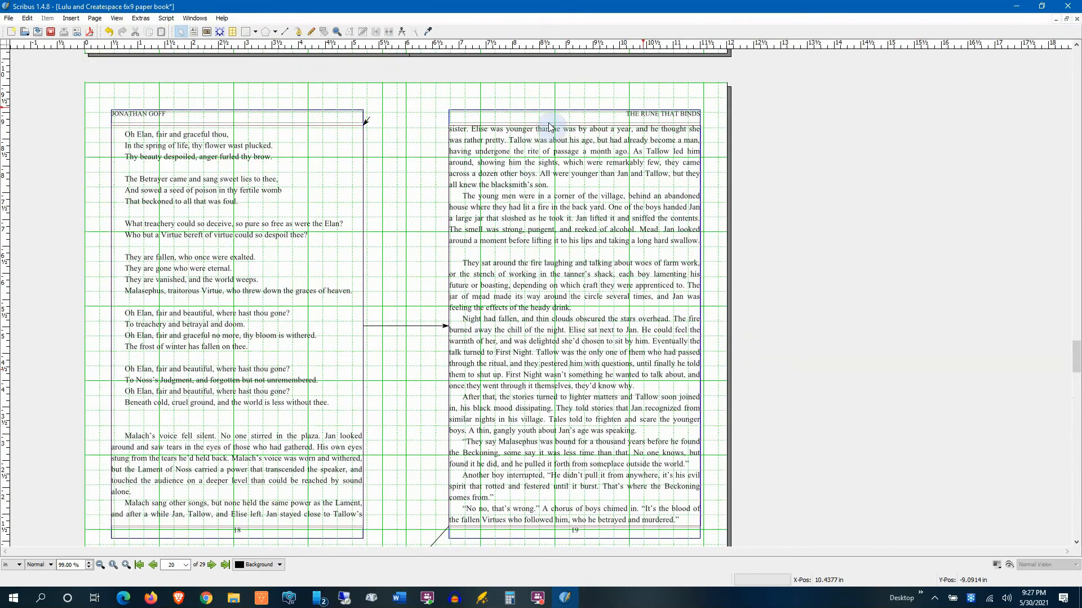
pyautogui.scroll(-6, 327, 248)
pyautogui.scroll(-2, 345, 367)
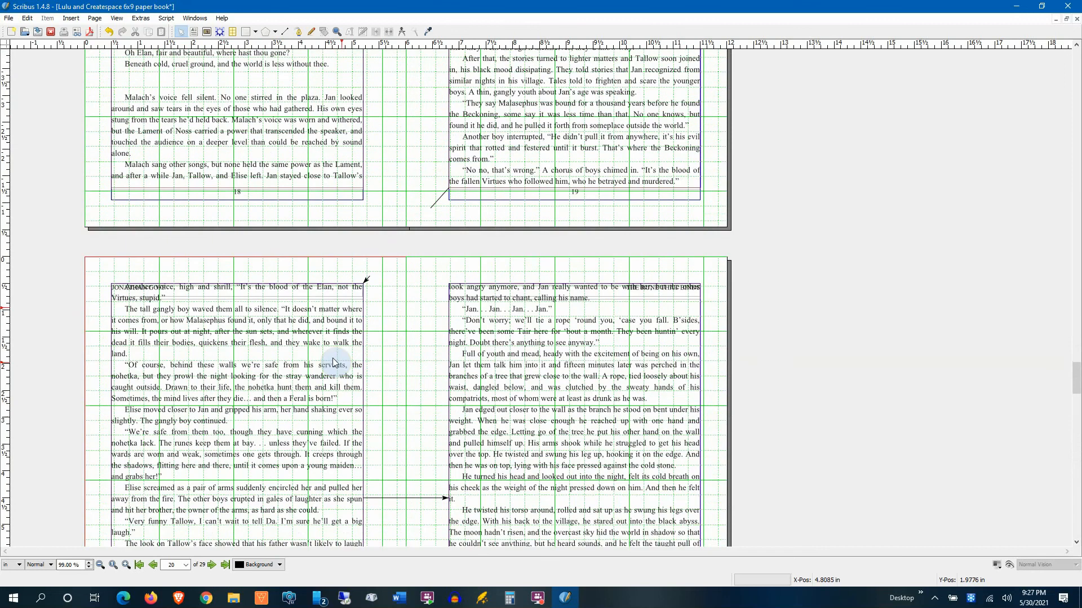
pyautogui.scroll(-1, 453, 372)
pyautogui.scroll(-5, 460, 362)
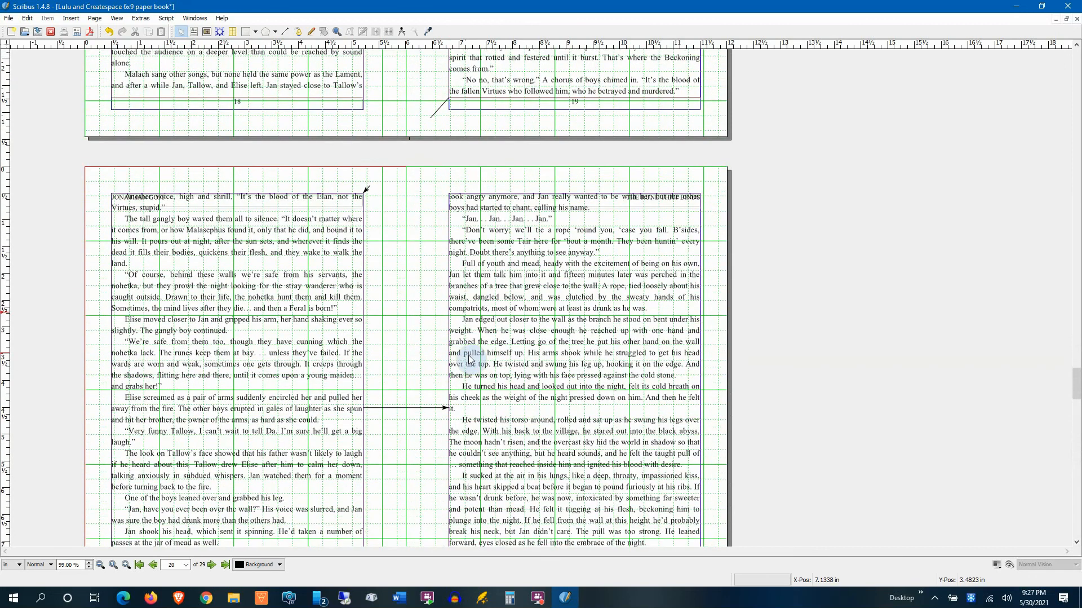
pyautogui.scroll(5, 467, 353)
pyautogui.scroll(7, 369, 300)
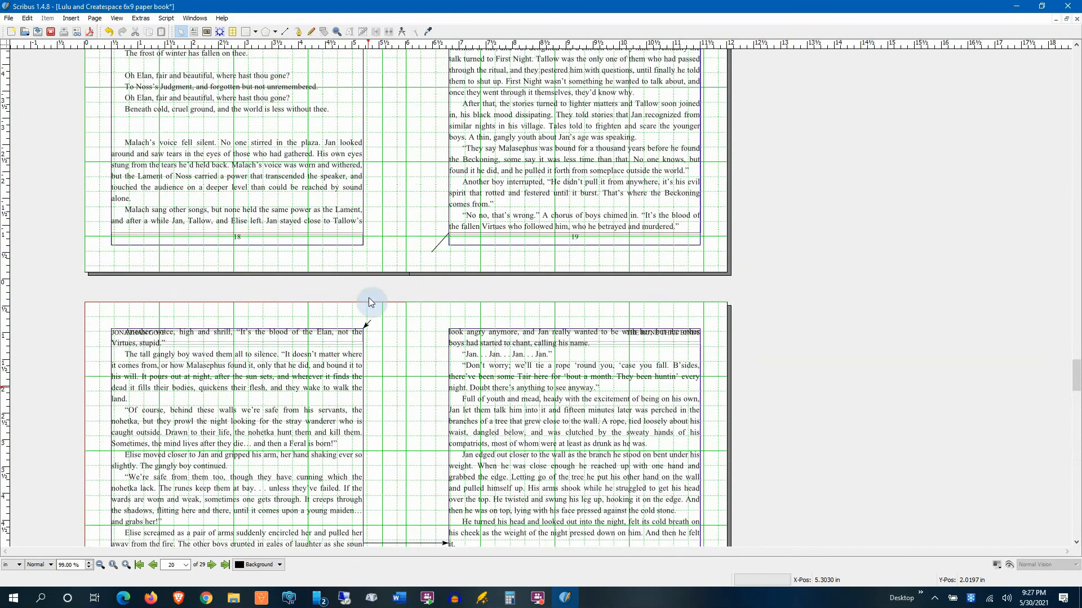
pyautogui.scroll(1, 366, 298)
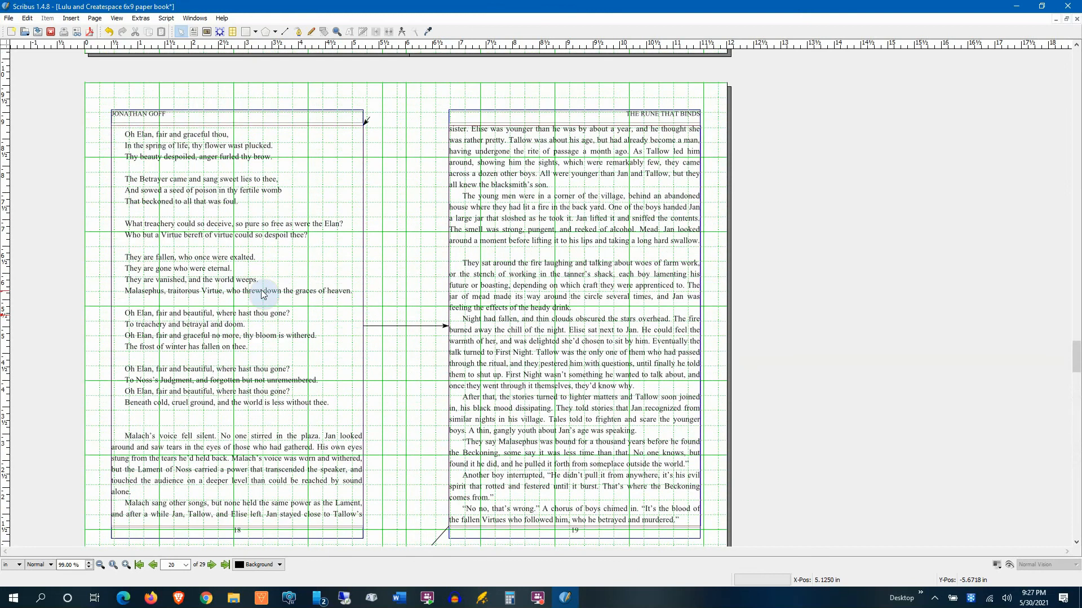
pyautogui.click(255, 291)
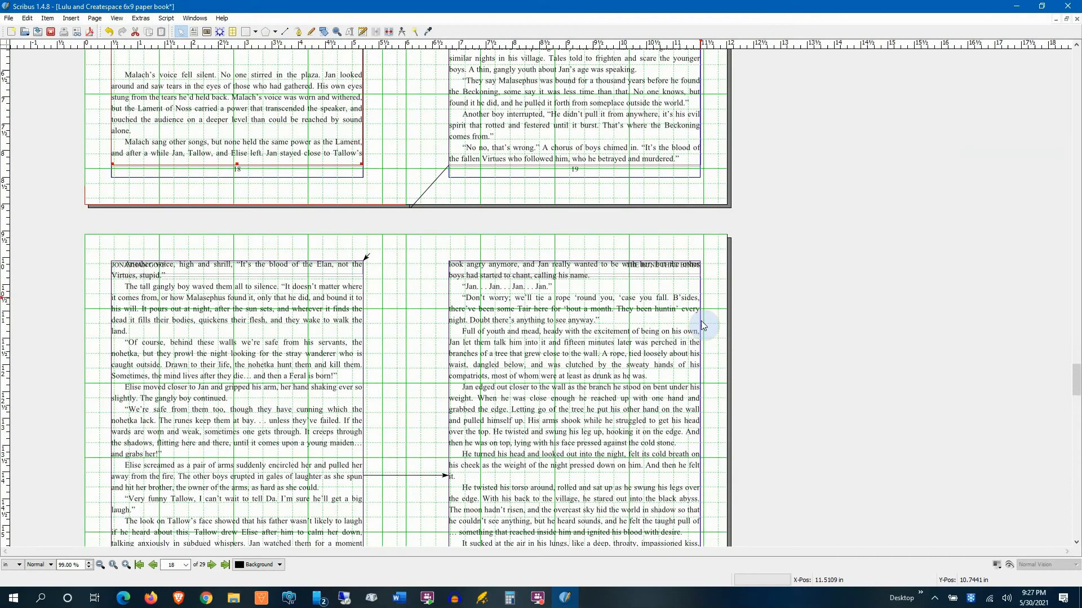
# Shorten the text frames on pages 20 and 21 together at both ends so the text clears the headers and page numbers.
pyautogui.scroll(-3, 699, 325)
pyautogui.click(338, 279)
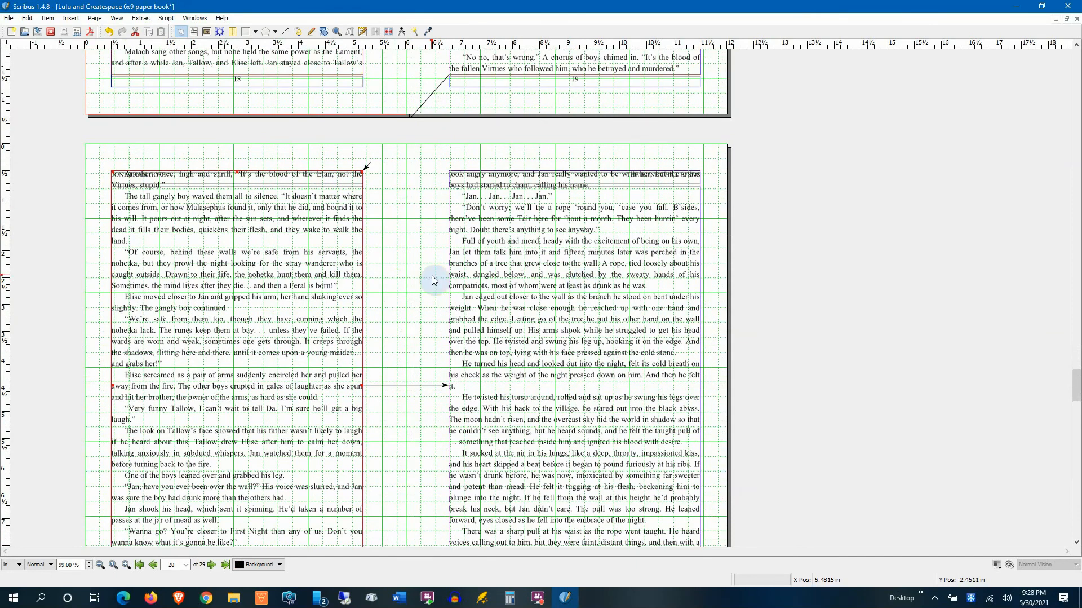
pyautogui.click(527, 265)
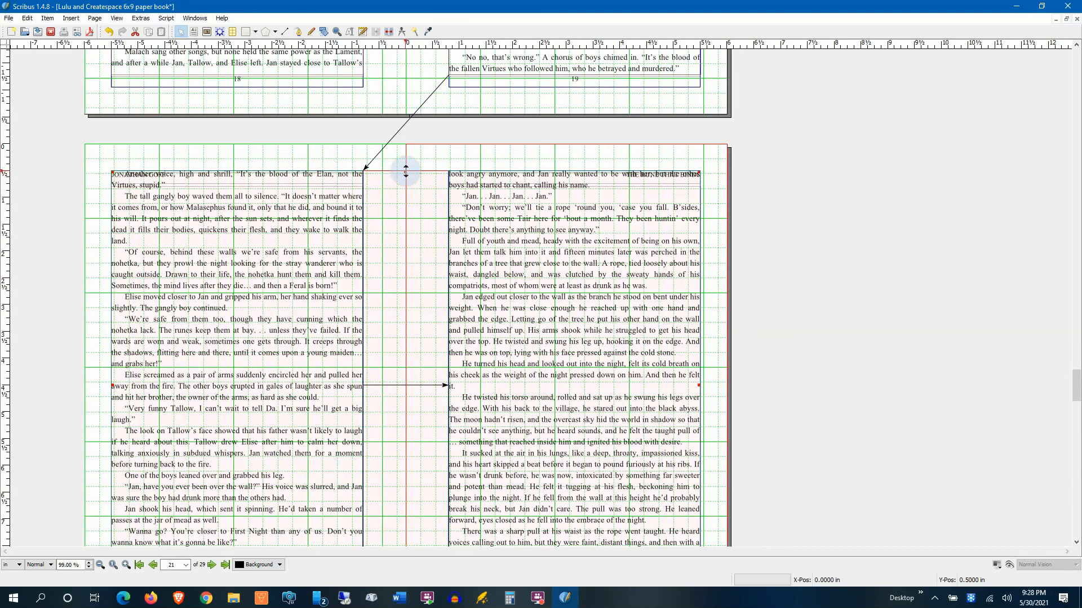
pyautogui.moveTo(406, 176); pyautogui.dragTo(409, 191)
pyautogui.scroll(-4, 440, 248)
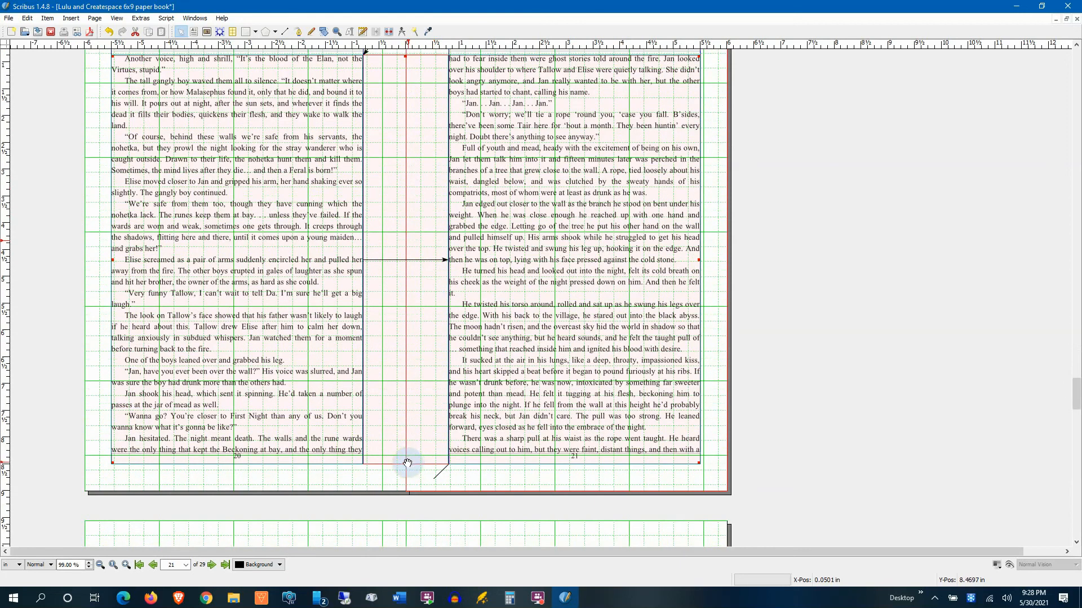
pyautogui.moveTo(407, 462); pyautogui.dragTo(413, 456)
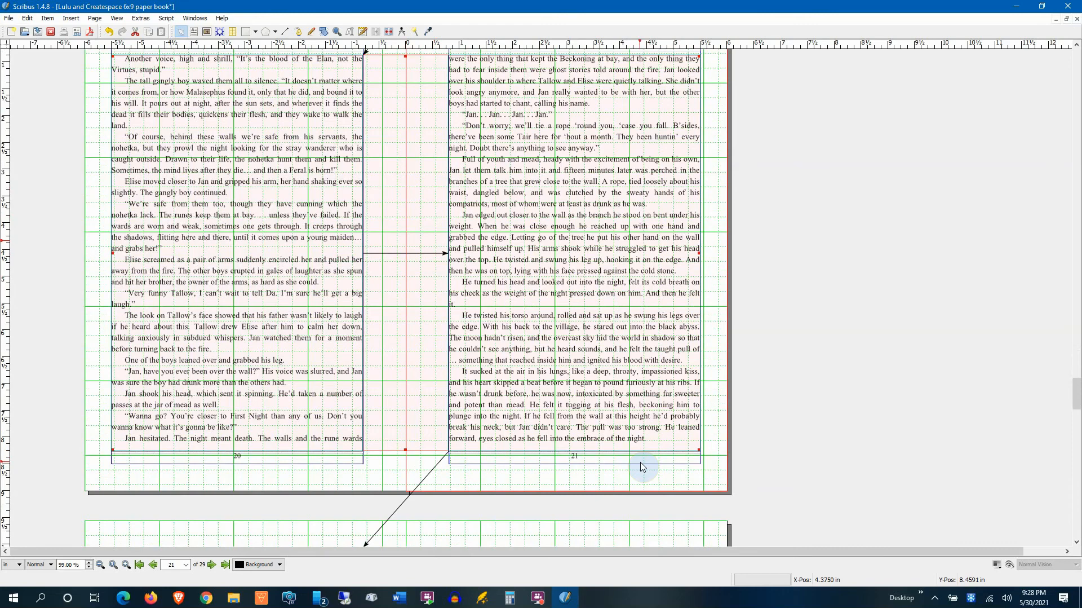
# Check pages 22 to 29 for text overlapping the headers and page numbers, and see where the chapter ends.
pyautogui.scroll(-15, 642, 466)
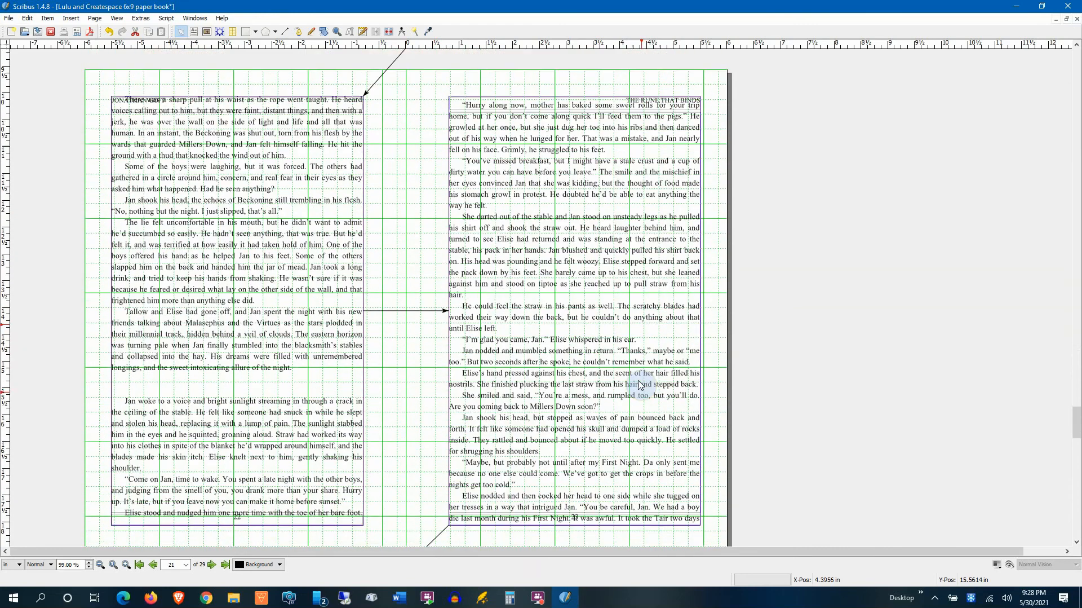
pyautogui.scroll(-20, 466, 289)
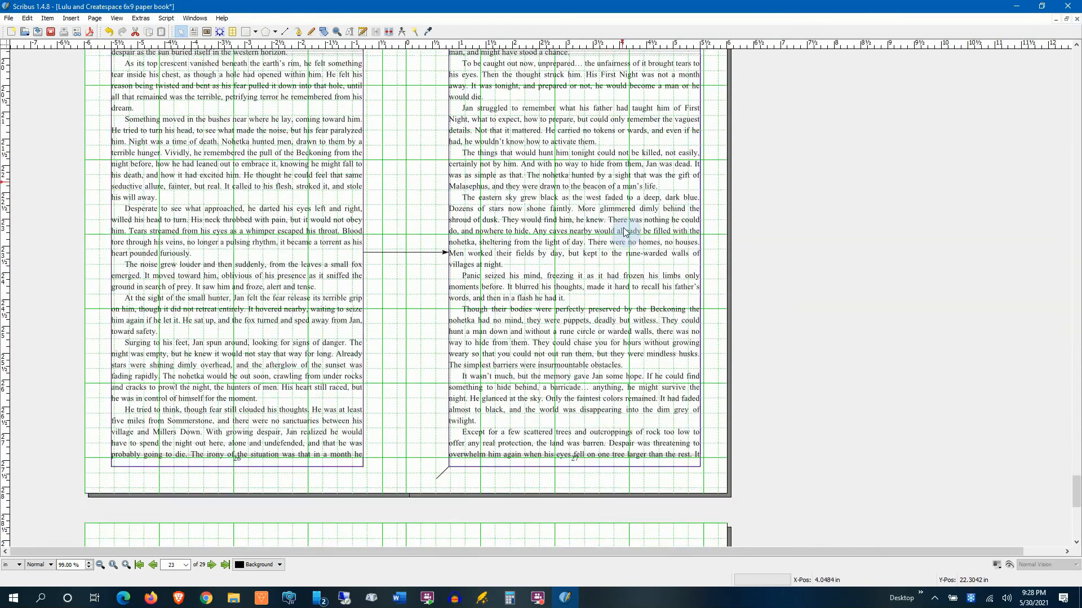
pyautogui.scroll(-10, 626, 237)
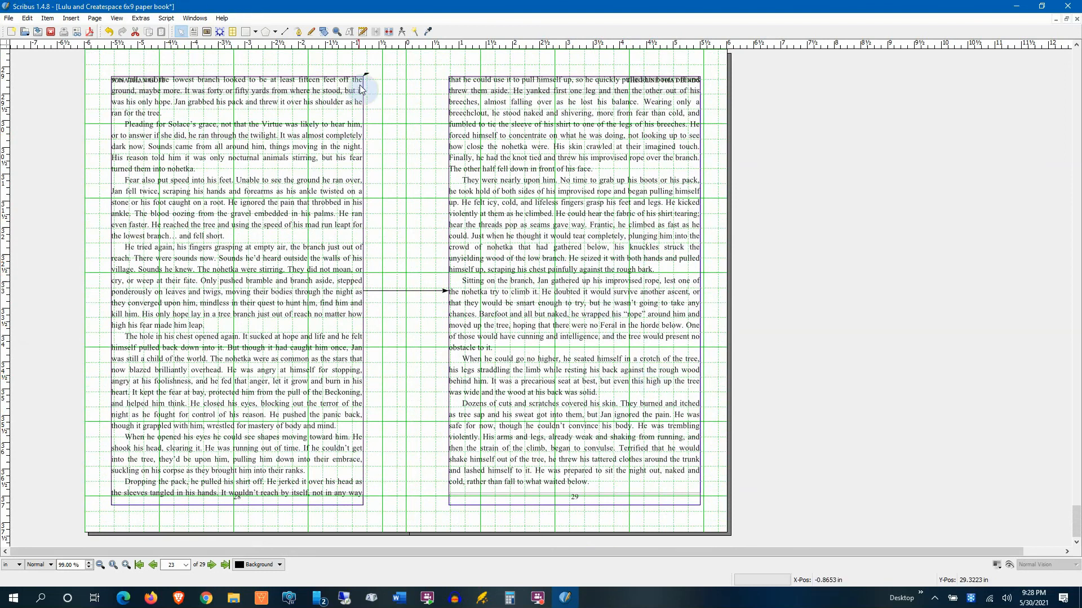
pyautogui.scroll(15, 584, 484)
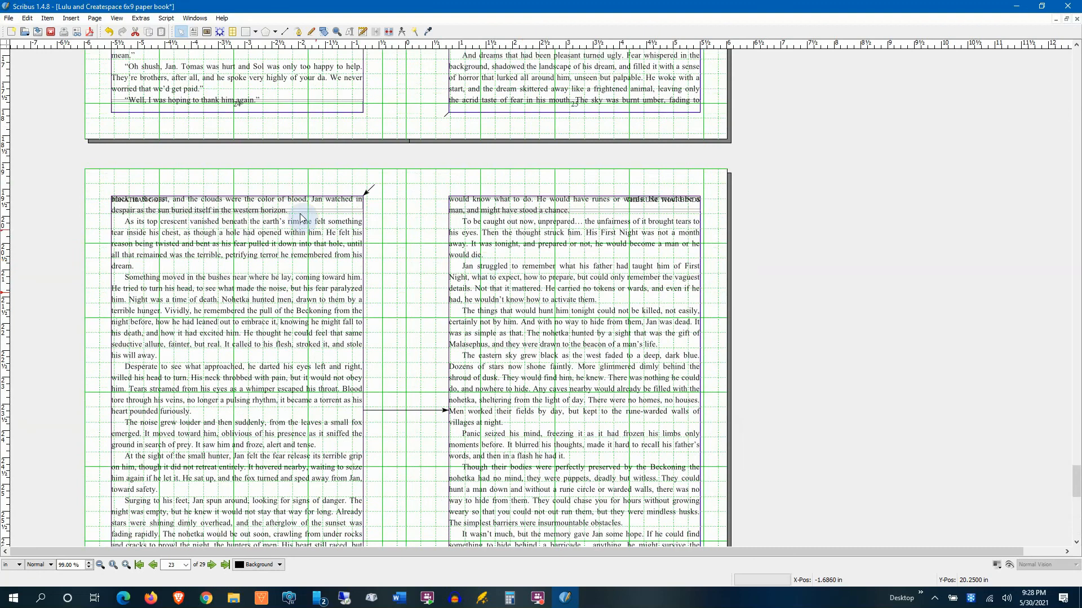
pyautogui.scroll(6, 286, 186)
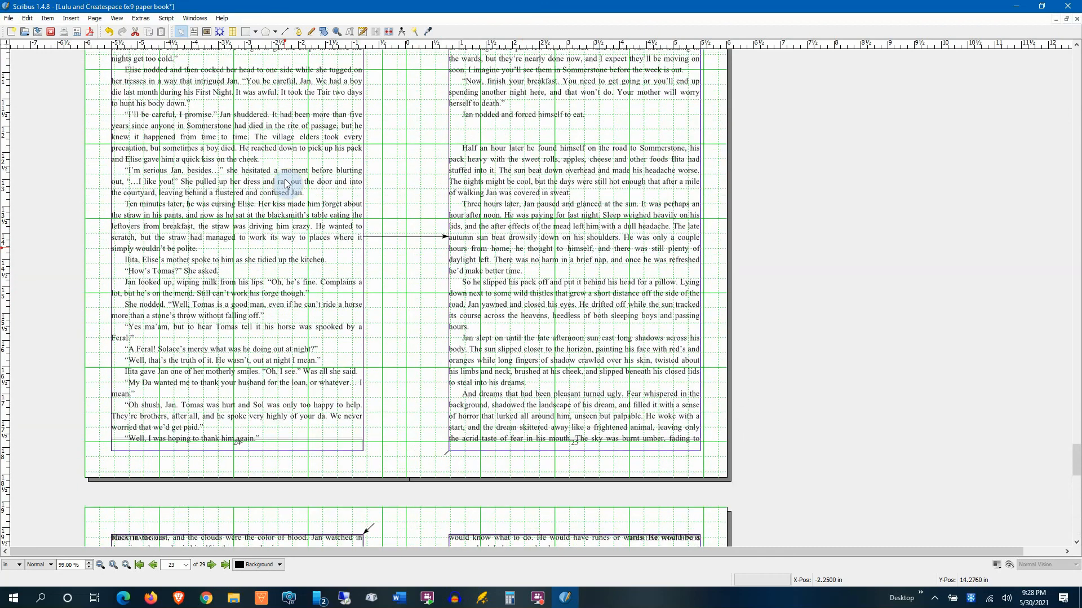
pyautogui.scroll(-9, 286, 183)
pyautogui.scroll(7, 563, 338)
pyautogui.scroll(-2, 498, 315)
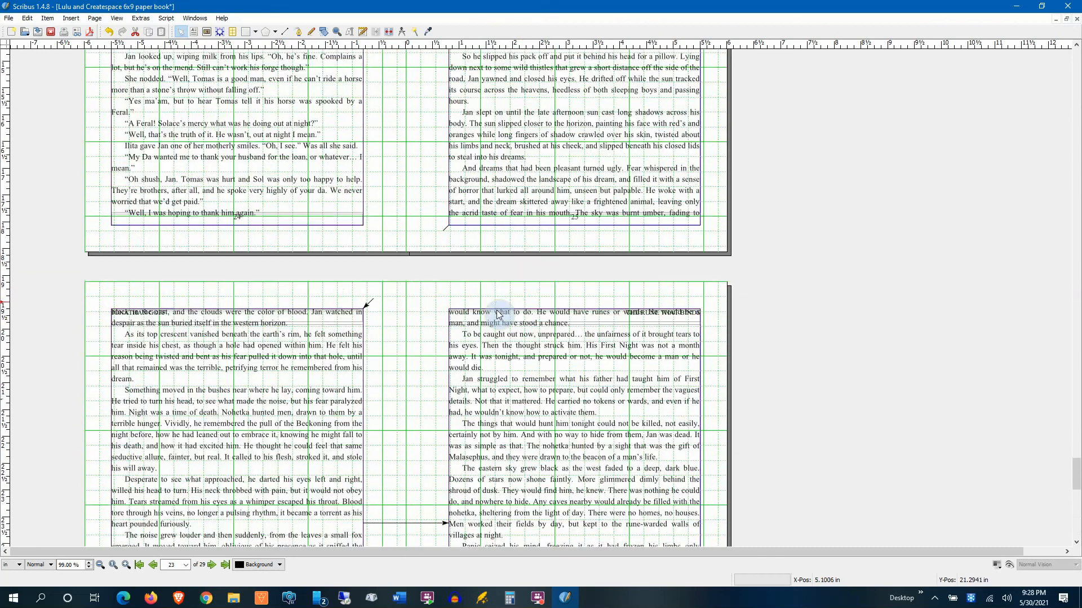
pyautogui.scroll(-12, 498, 314)
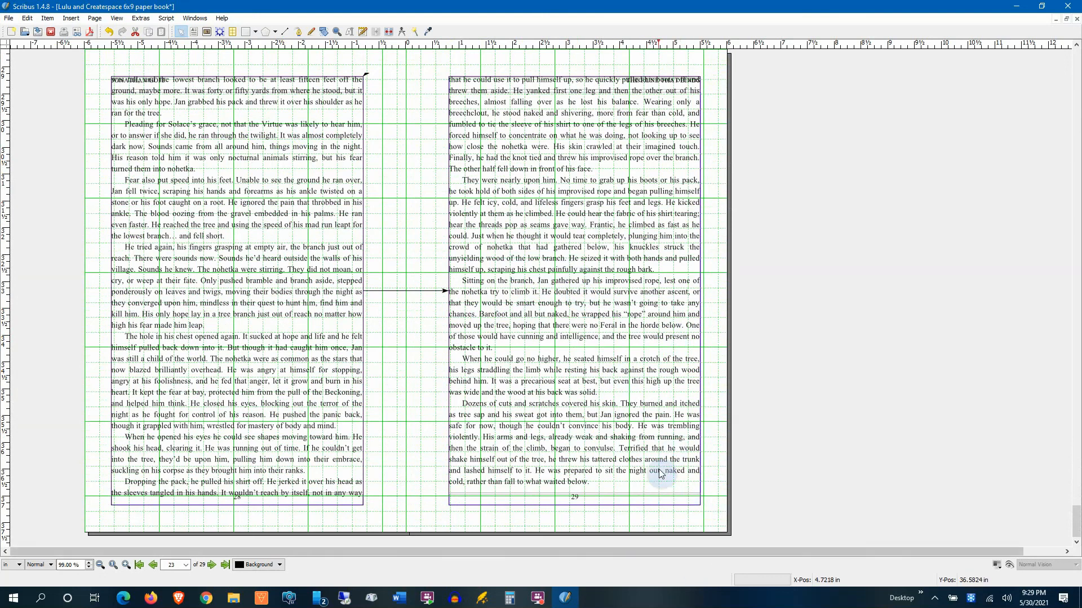
# Shorten the text frames on pages 22 to 25, one spread at a time, to clear the headers and page numbers.
pyautogui.scroll(10, 637, 310)
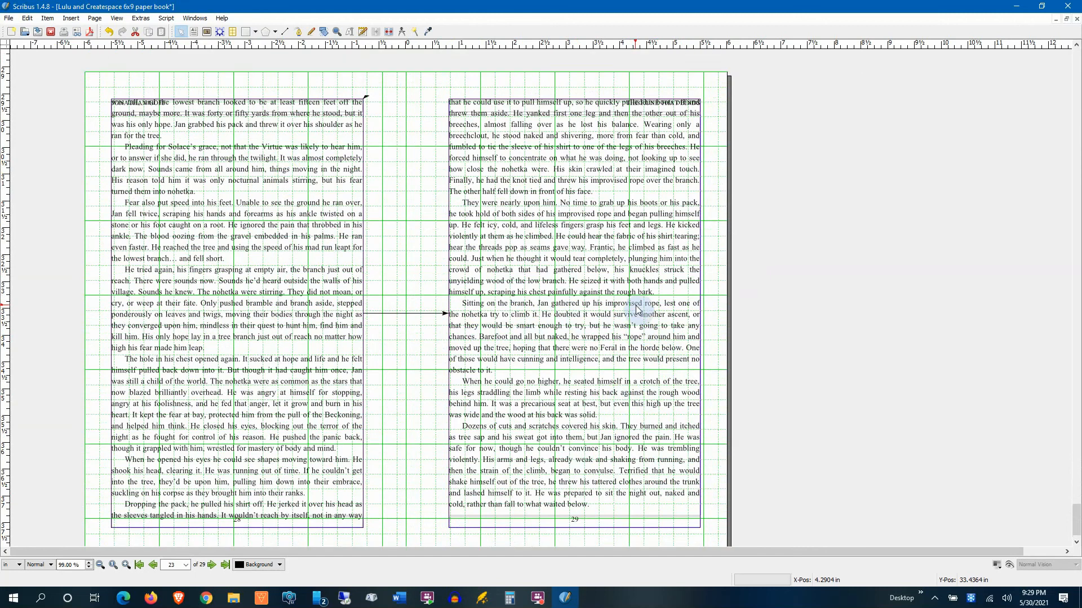
pyautogui.scroll(10, 637, 309)
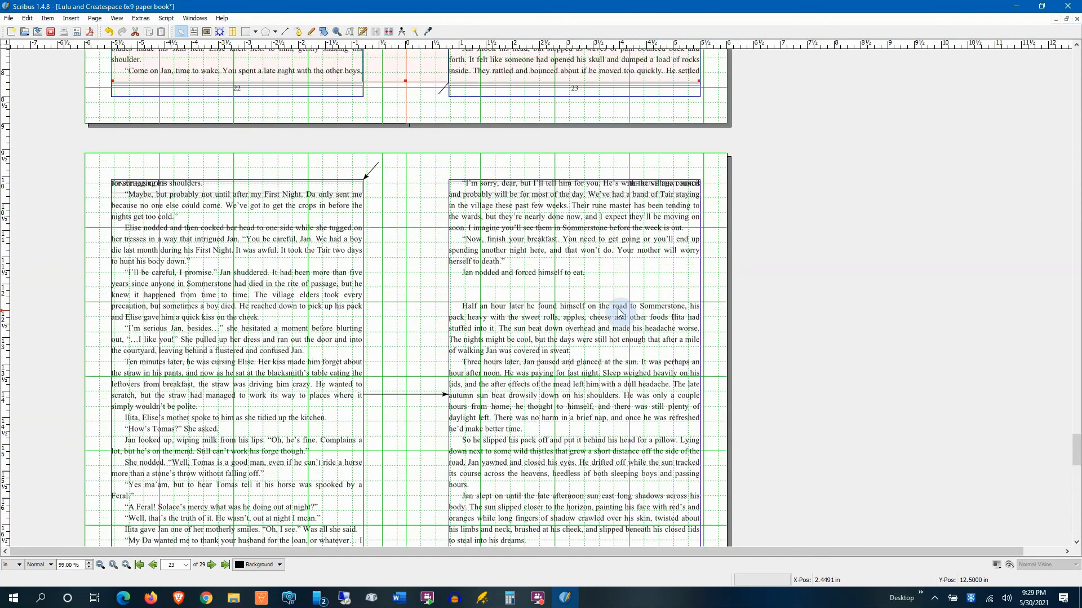
pyautogui.click(357, 290)
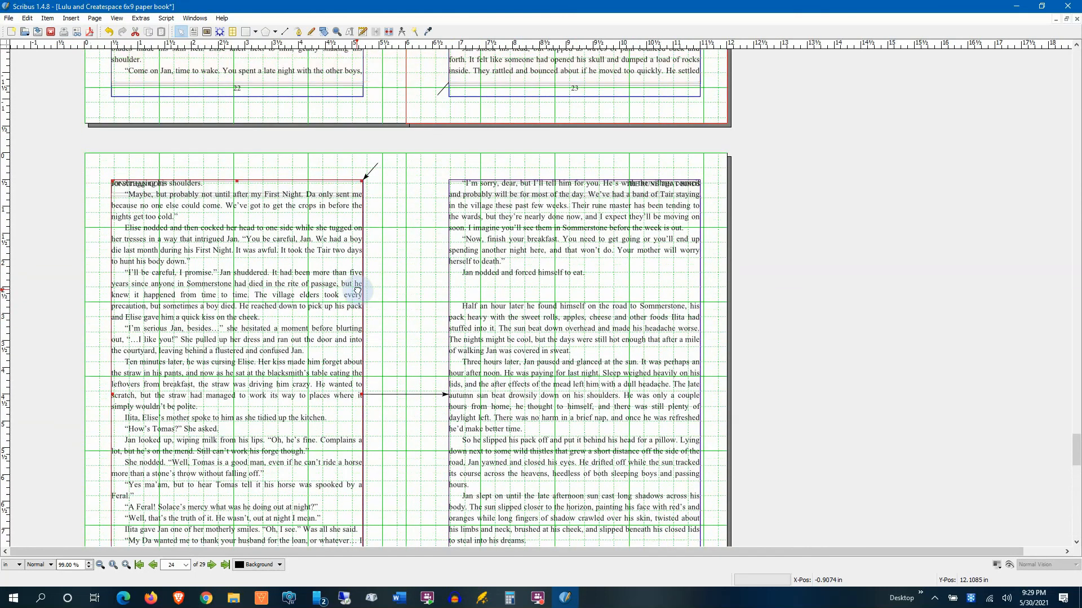
pyautogui.click(622, 310)
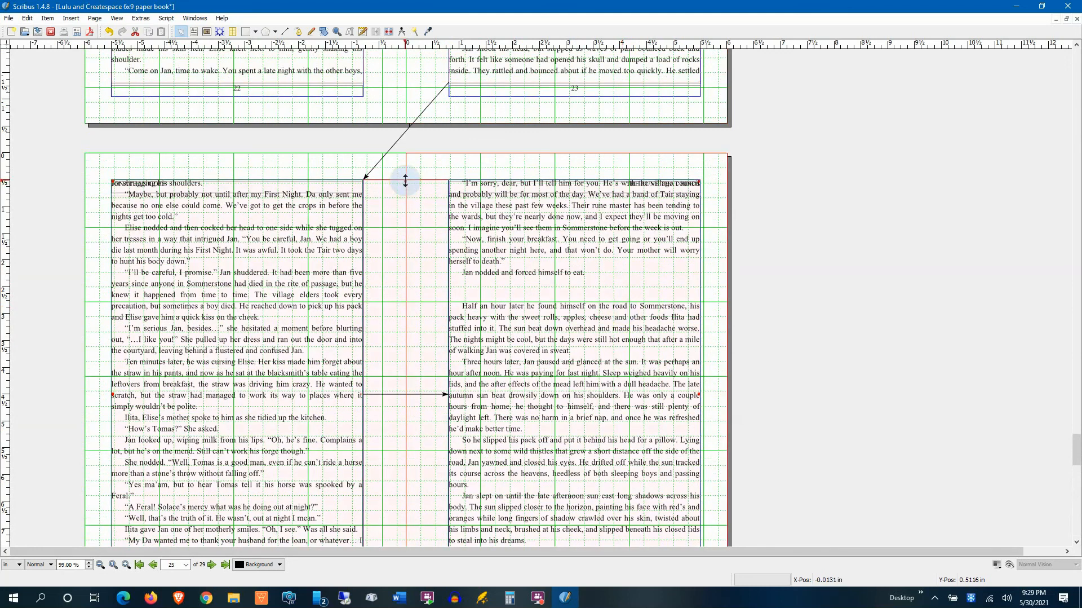
pyautogui.moveTo(406, 180); pyautogui.dragTo(405, 198)
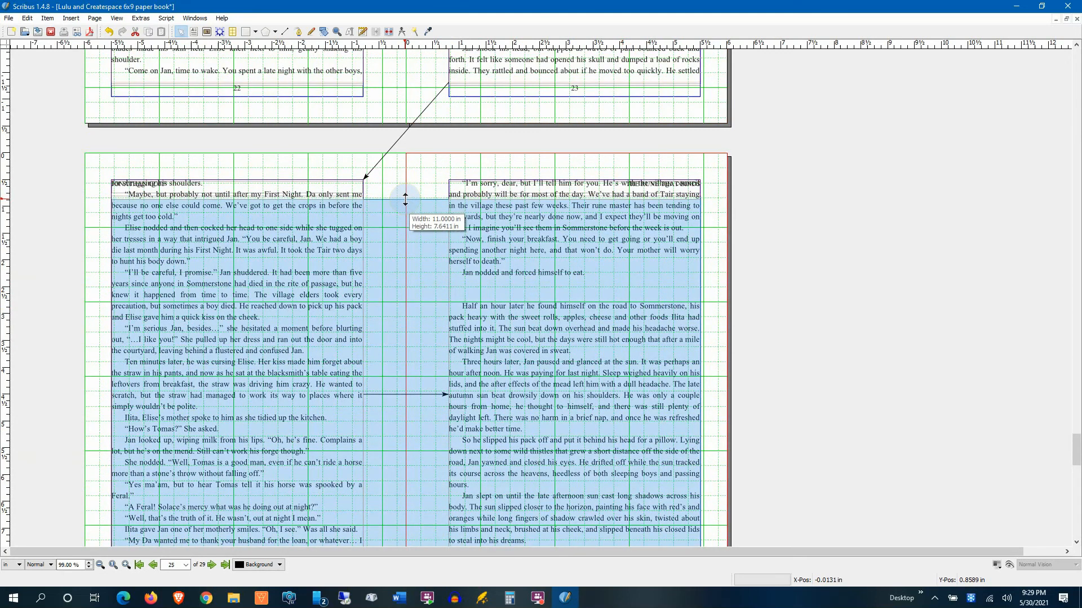
# Shorten the text frames on the spreads of pages 26 to 29 so the text clears the headers and page numbers.
pyautogui.moveTo(406, 175); pyautogui.dragTo(405, 194)
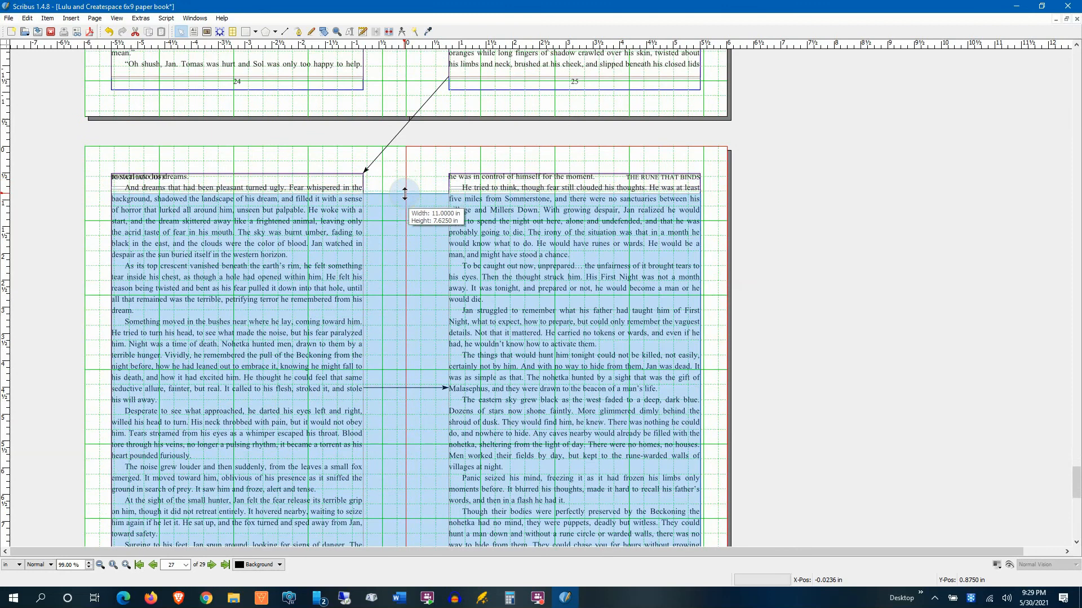
pyautogui.scroll(-6, 513, 243)
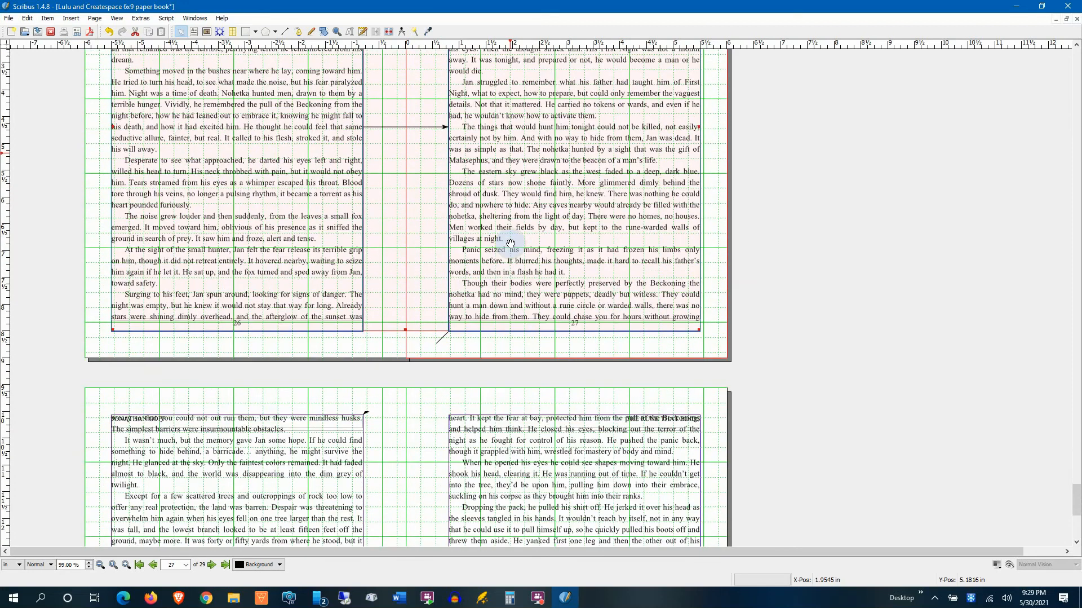
pyautogui.moveTo(405, 240); pyautogui.dragTo(405, 227)
pyautogui.scroll(-4, 464, 268)
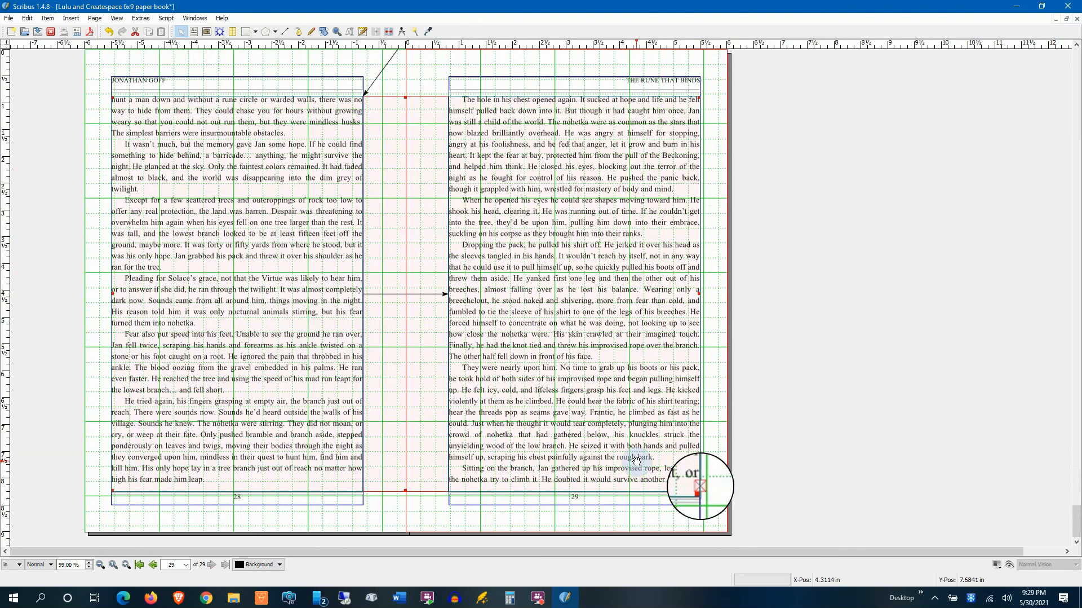
# Add pages 30 and 31 at the end and link page 29's text frame on to their frames.
pyautogui.click(755, 444)
pyautogui.click(695, 479)
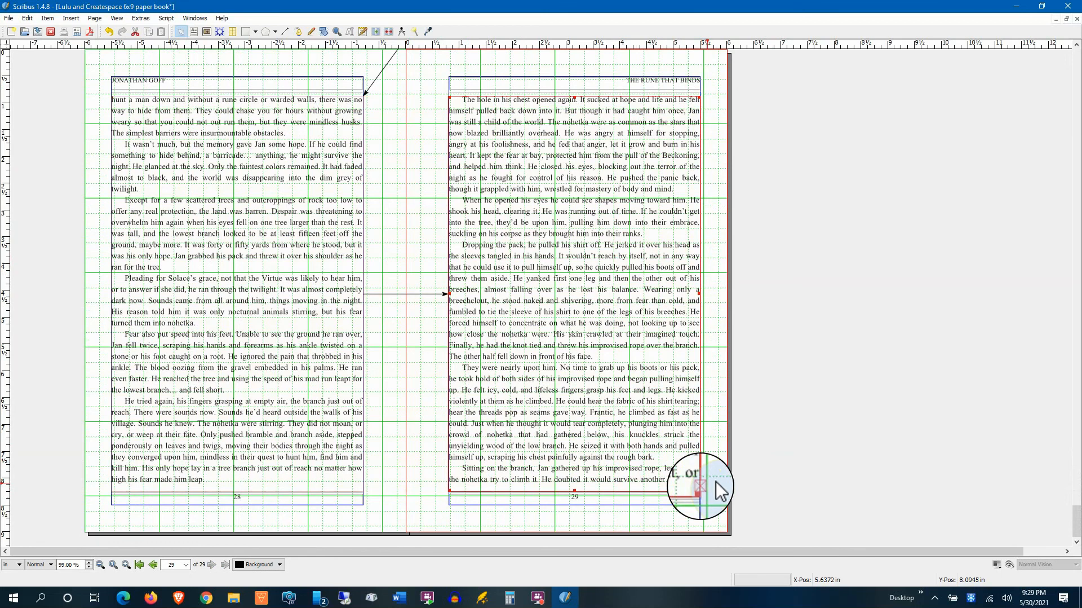
pyautogui.scroll(5, 757, 393)
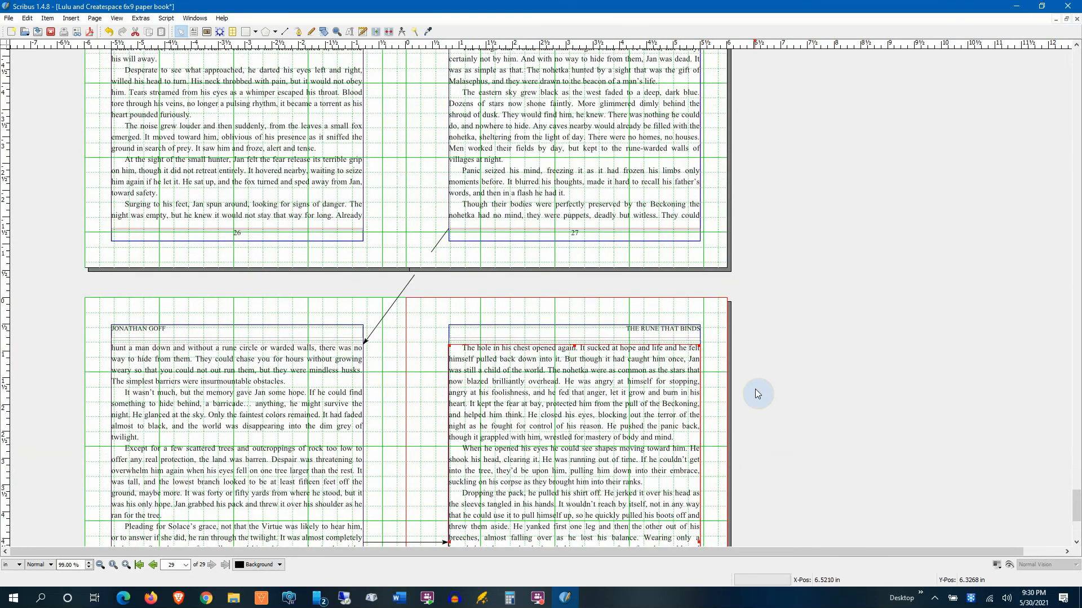
pyautogui.scroll(6, 757, 393)
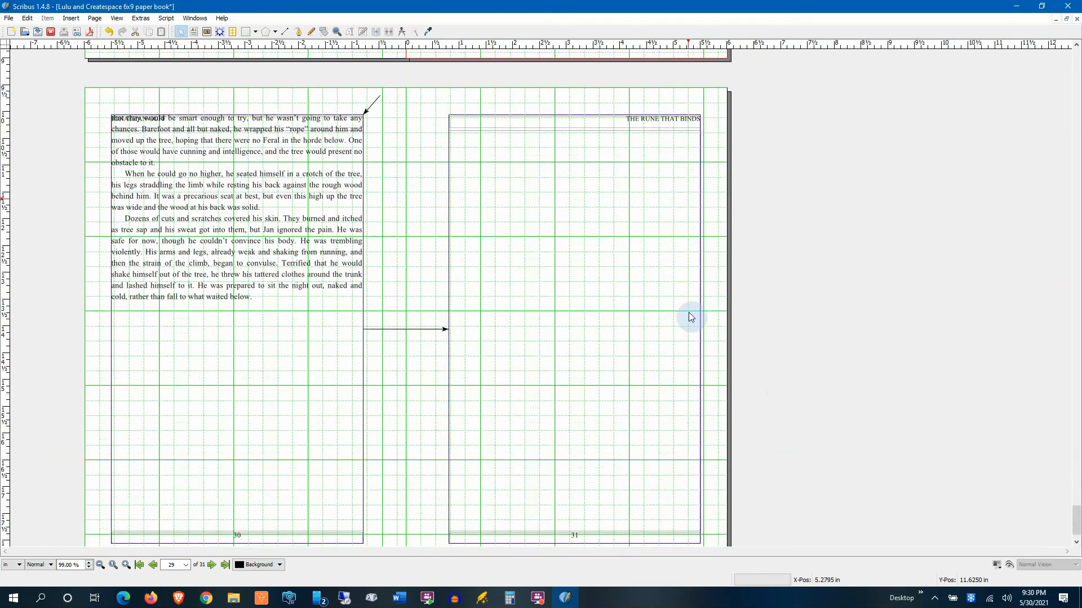
# Shorten the text frames on pages 30 and 31 together at both ends to clear the headers and page numbers.
pyautogui.scroll(-1, 688, 316)
pyautogui.scroll(1, 676, 308)
pyautogui.scroll(-2, 654, 302)
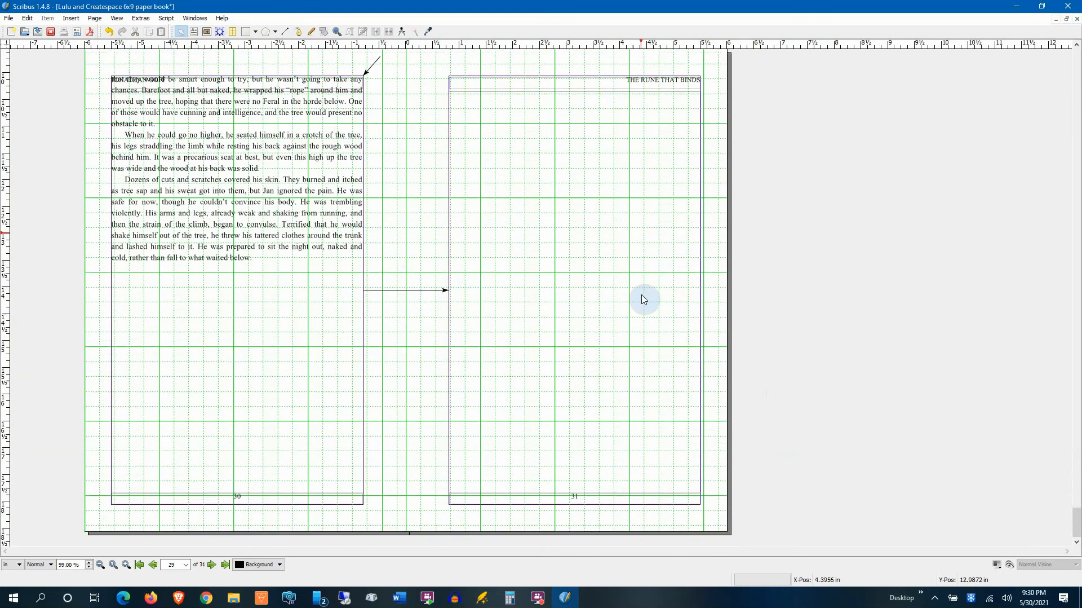
pyautogui.scroll(2, 642, 285)
pyautogui.scroll(1, 616, 188)
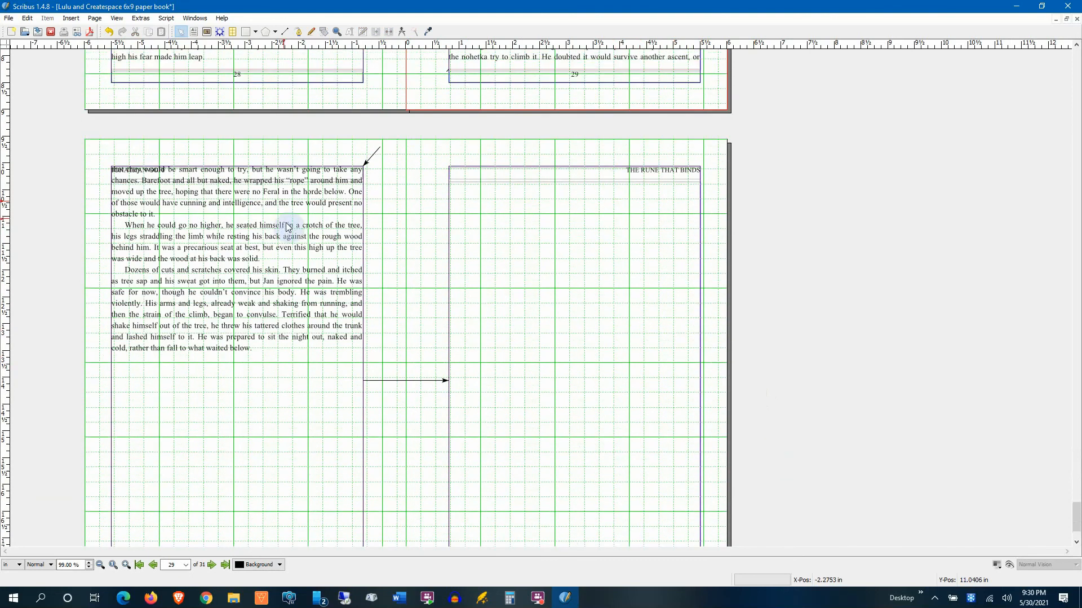
pyautogui.scroll(-1, 428, 281)
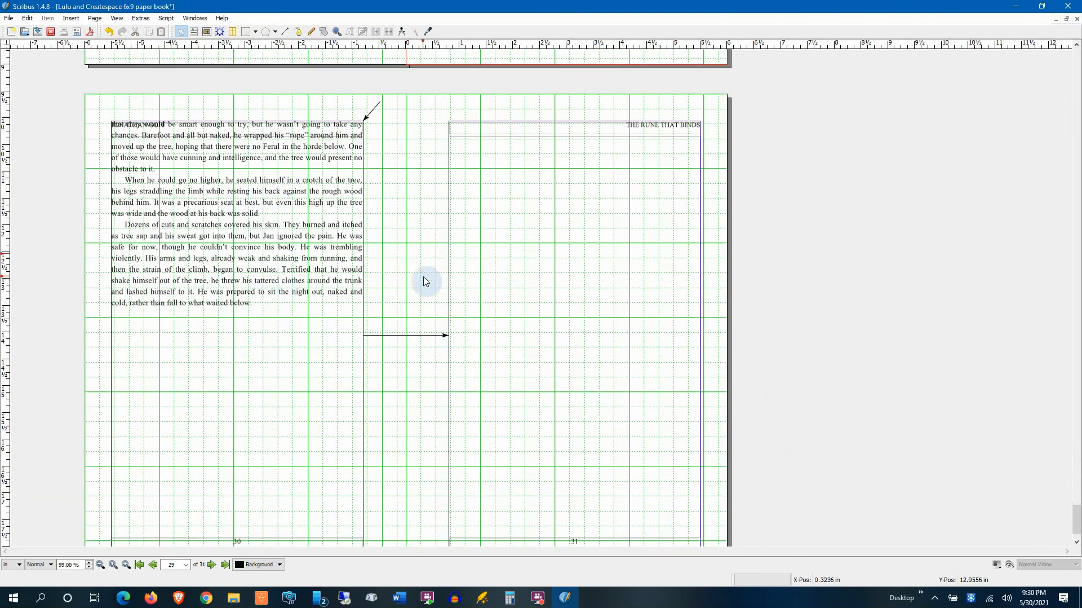
pyautogui.click(288, 307)
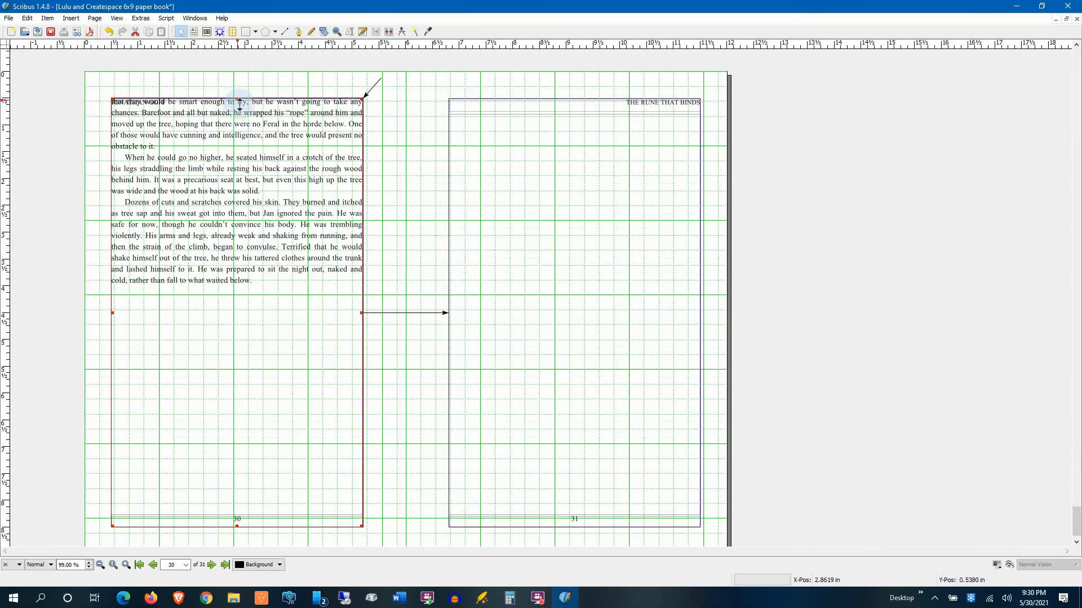
pyautogui.click(549, 256)
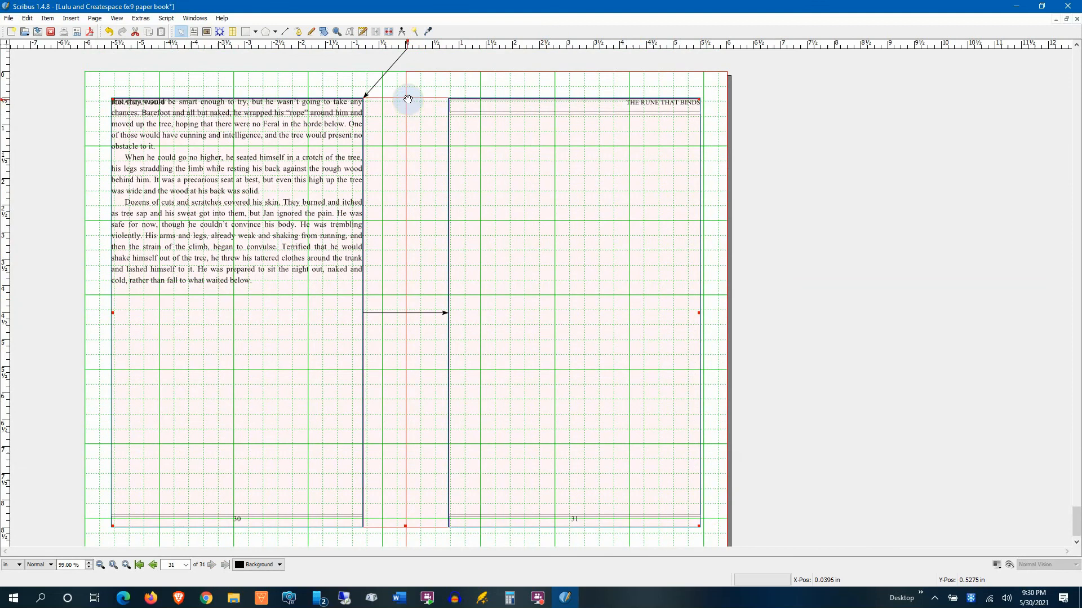
pyautogui.moveTo(408, 100); pyautogui.dragTo(408, 118)
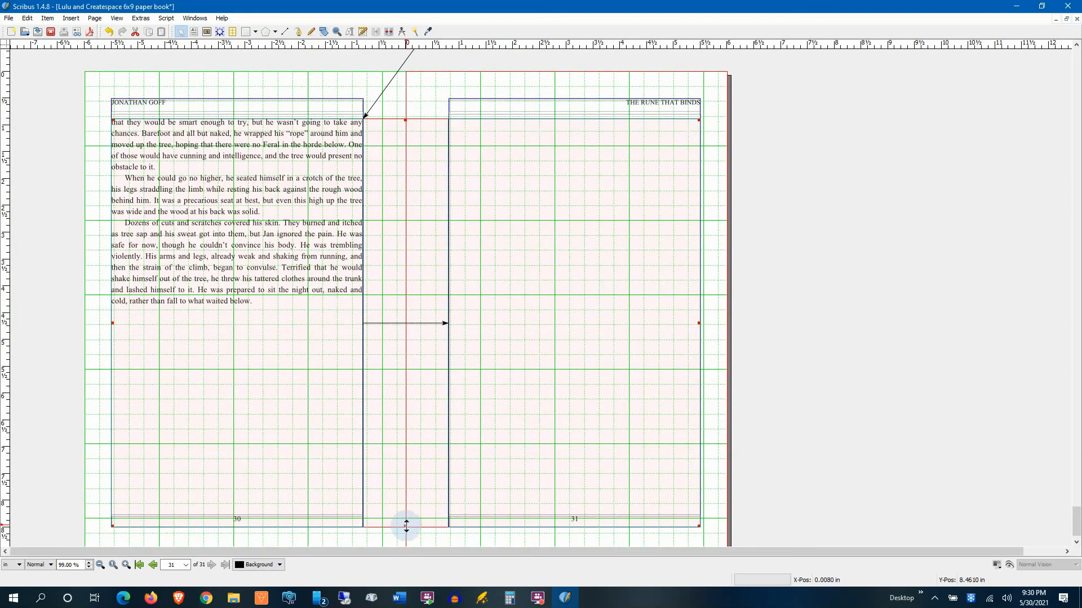
pyautogui.moveTo(406, 525); pyautogui.dragTo(406, 512)
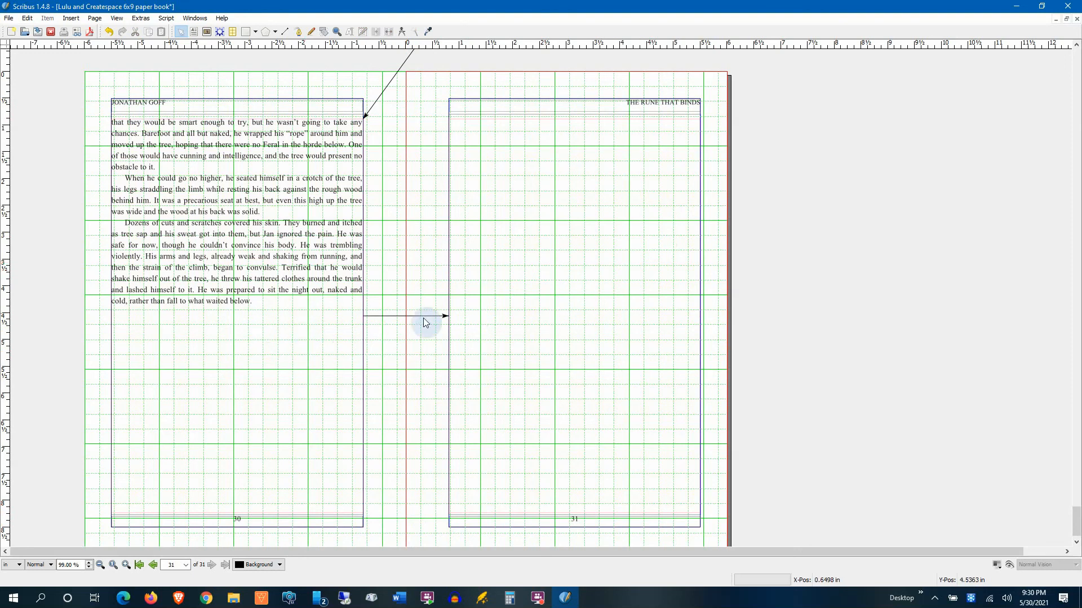
# Unlink page 31's text frame from page 30's frame, where the first chapter ends.
pyautogui.click(329, 334)
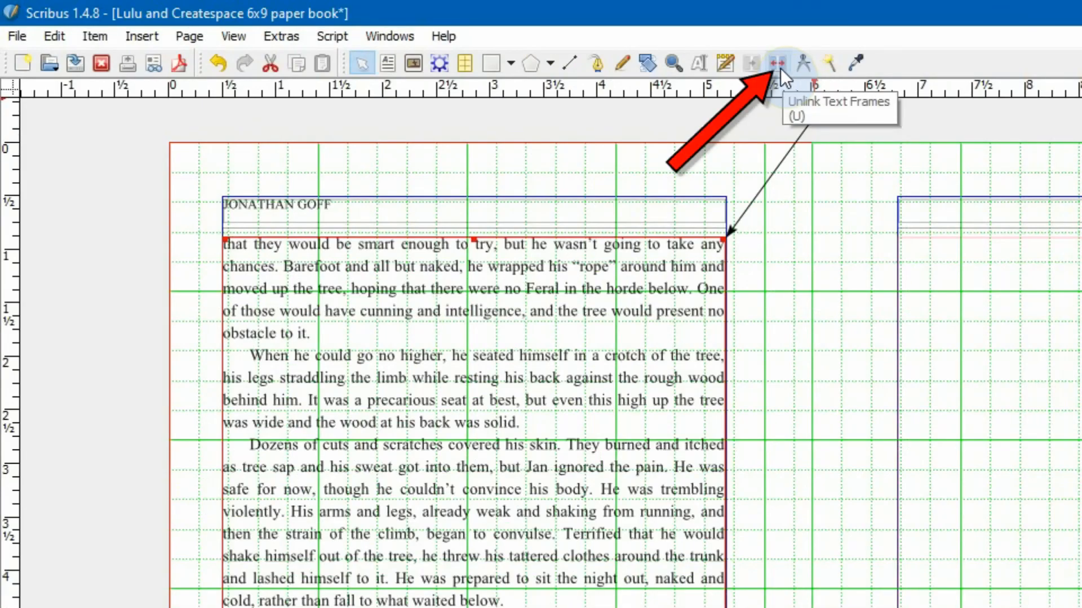
pyautogui.click(781, 69)
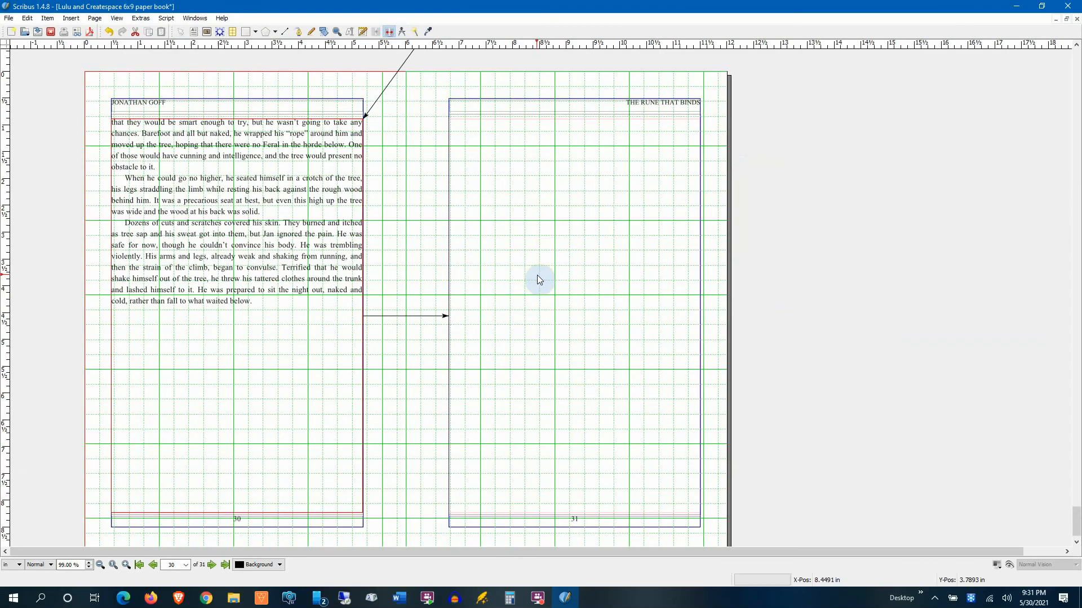
pyautogui.click(537, 275)
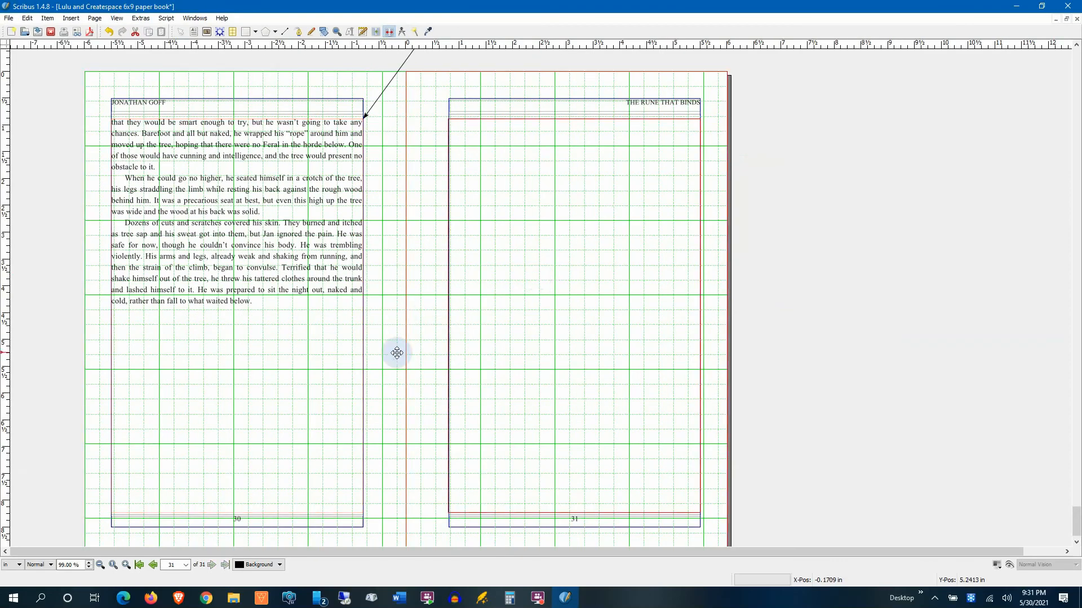
# Apply the New Chapter right master page to page 31 only.
pyautogui.scroll(5, 357, 251)
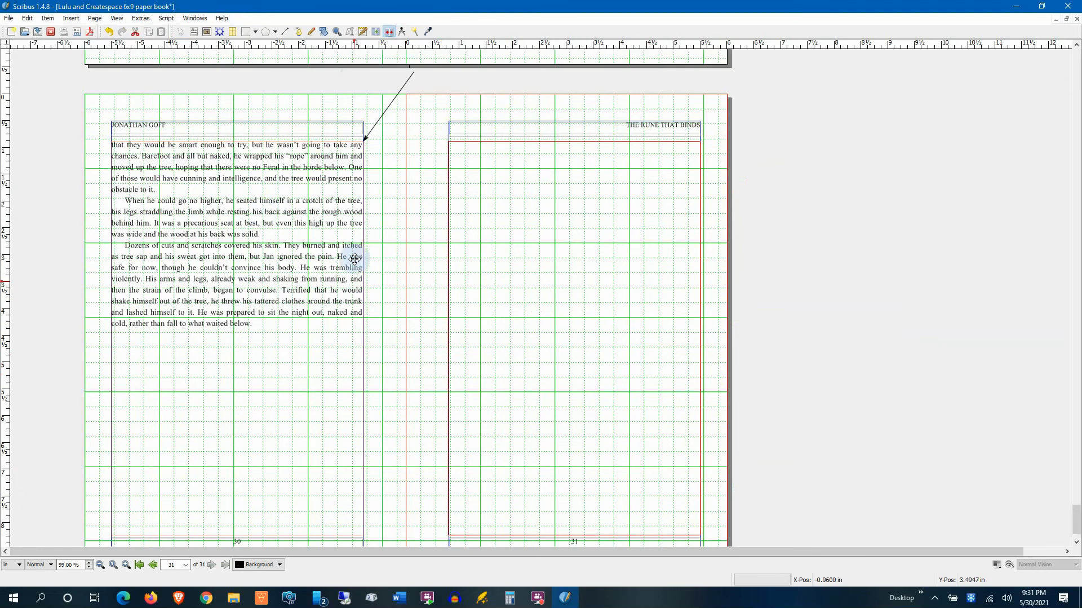
pyautogui.scroll(2, 355, 259)
pyautogui.scroll(-5, 508, 237)
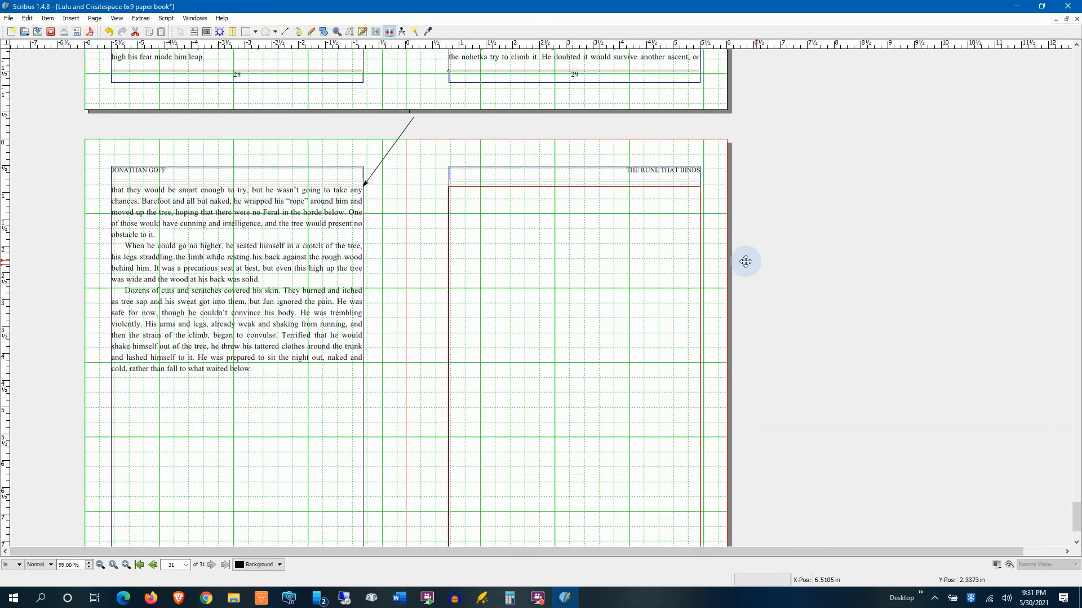
pyautogui.scroll(-1, 738, 257)
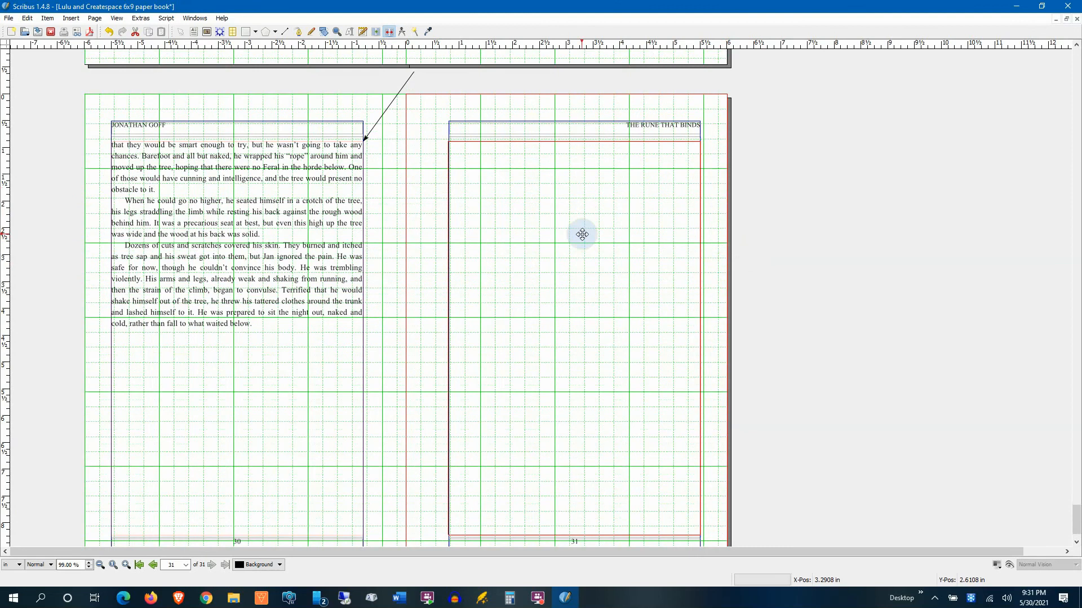
pyautogui.click(568, 111)
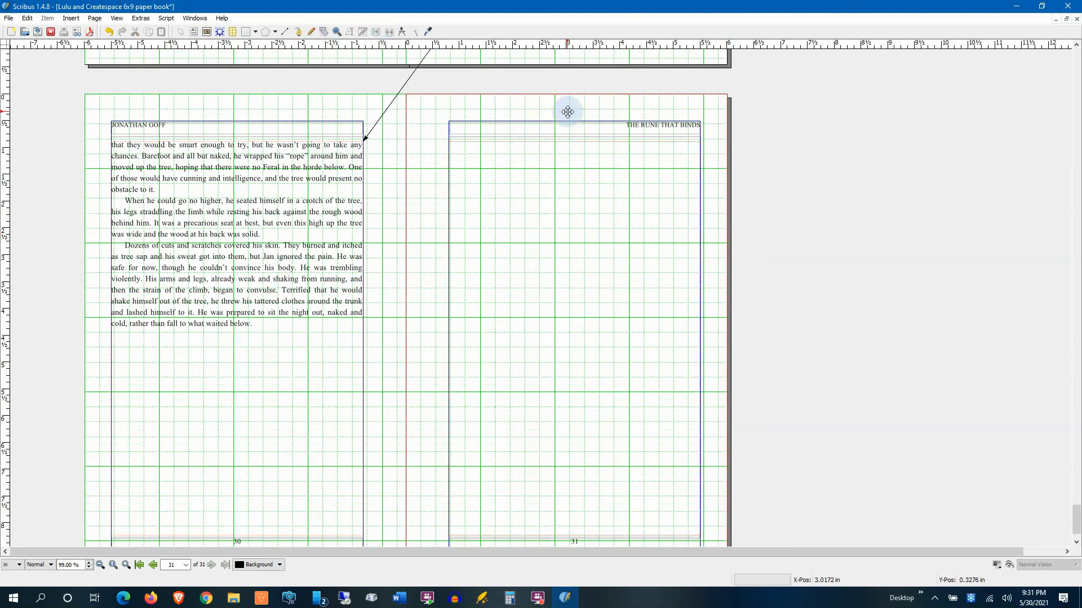
pyautogui.rightClick(496, 109)
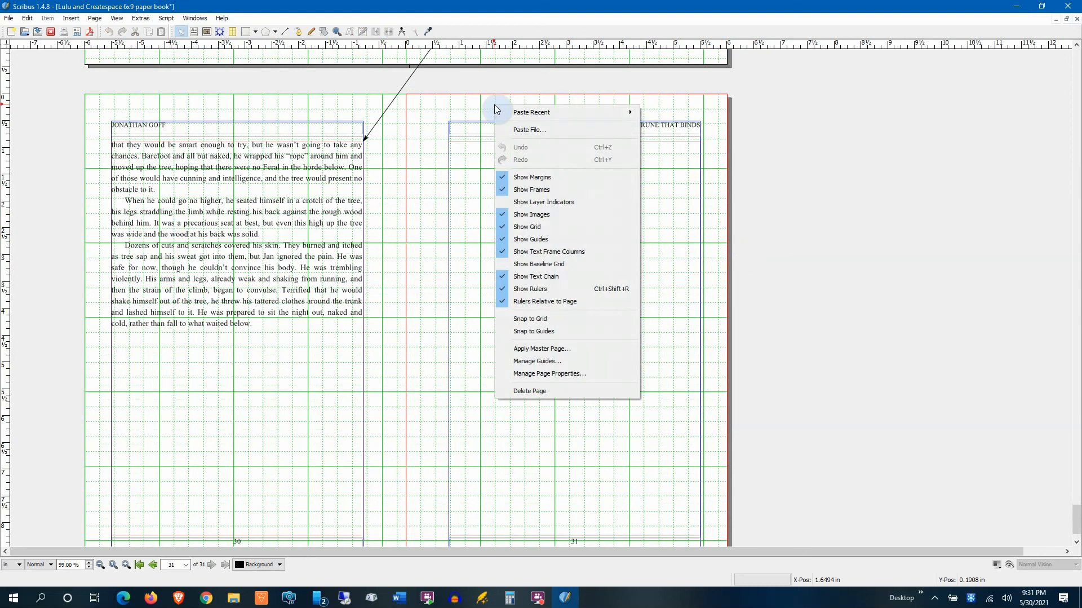
pyautogui.click(588, 351)
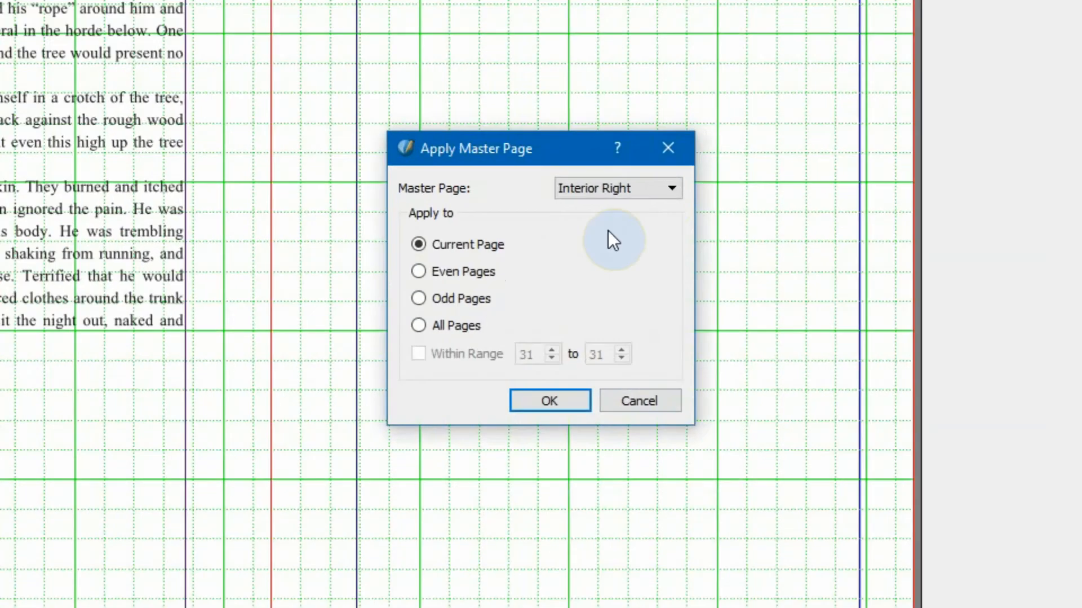
pyautogui.click(658, 187)
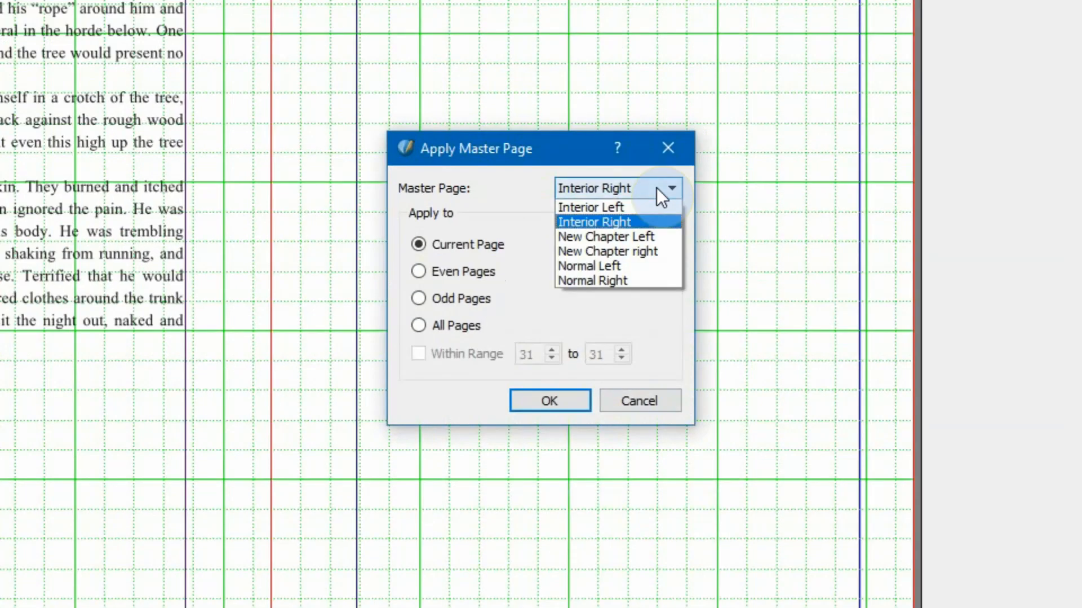
pyautogui.click(652, 250)
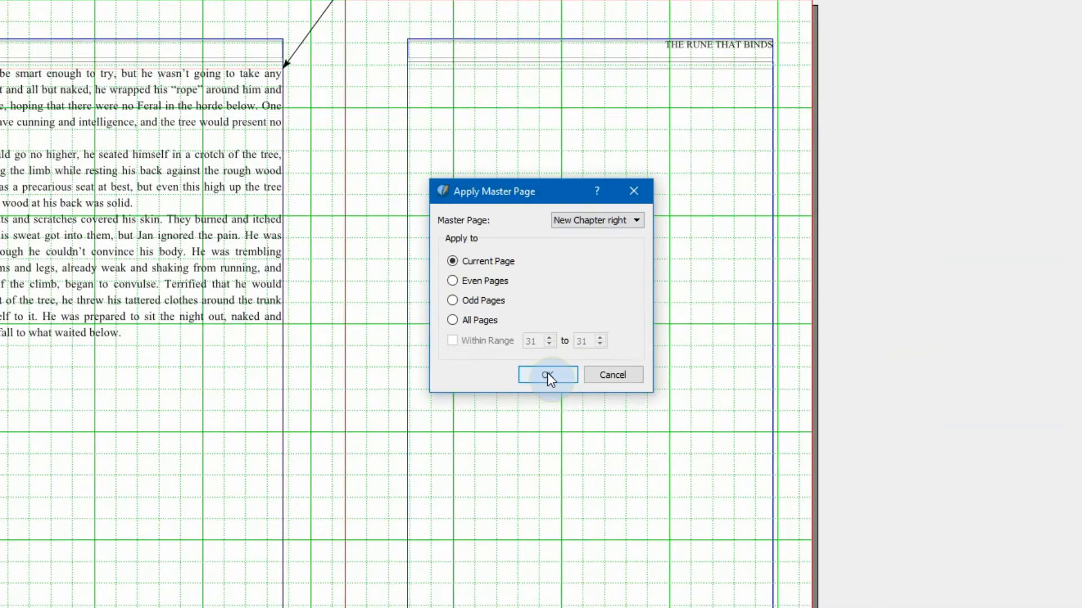
pyautogui.click(548, 374)
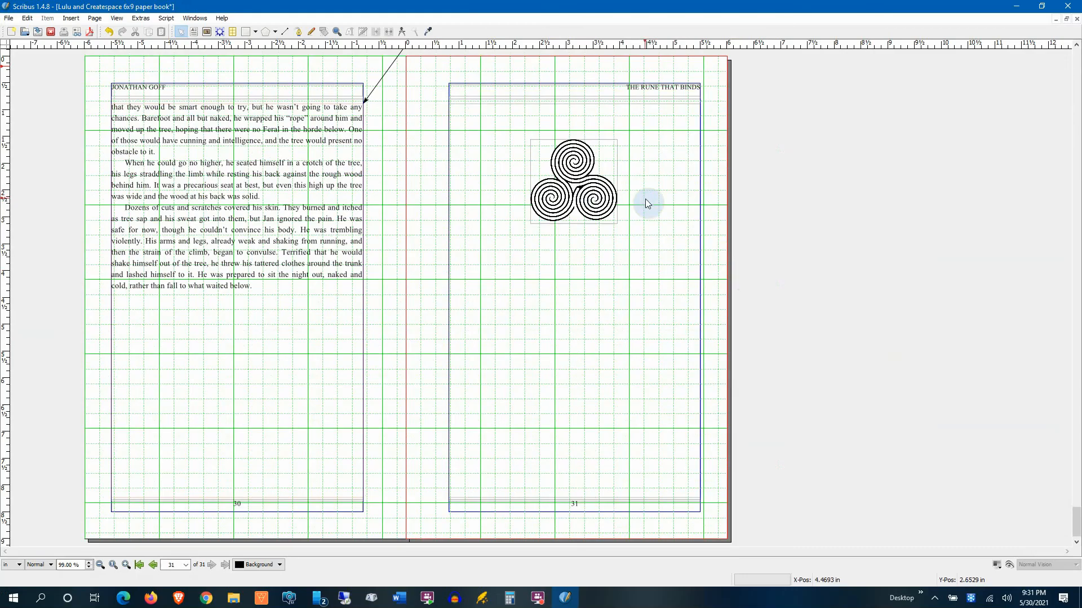
# Lower the top edge of page 31's text frame to just below the triple-spiral ornament.
pyautogui.click(653, 197)
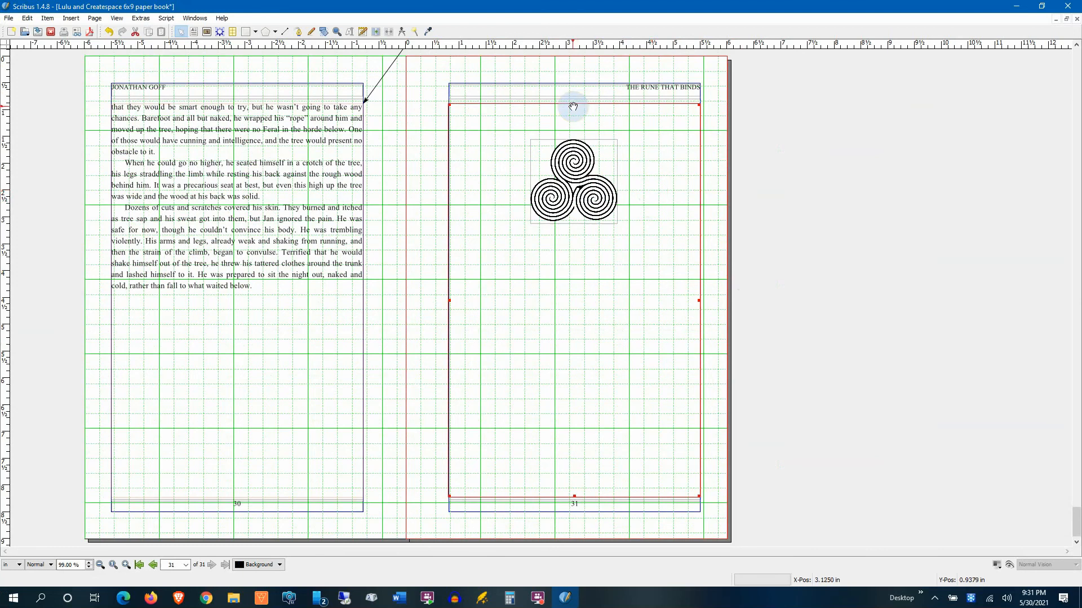
pyautogui.moveTo(574, 104); pyautogui.dragTo(572, 234)
pyautogui.click(791, 283)
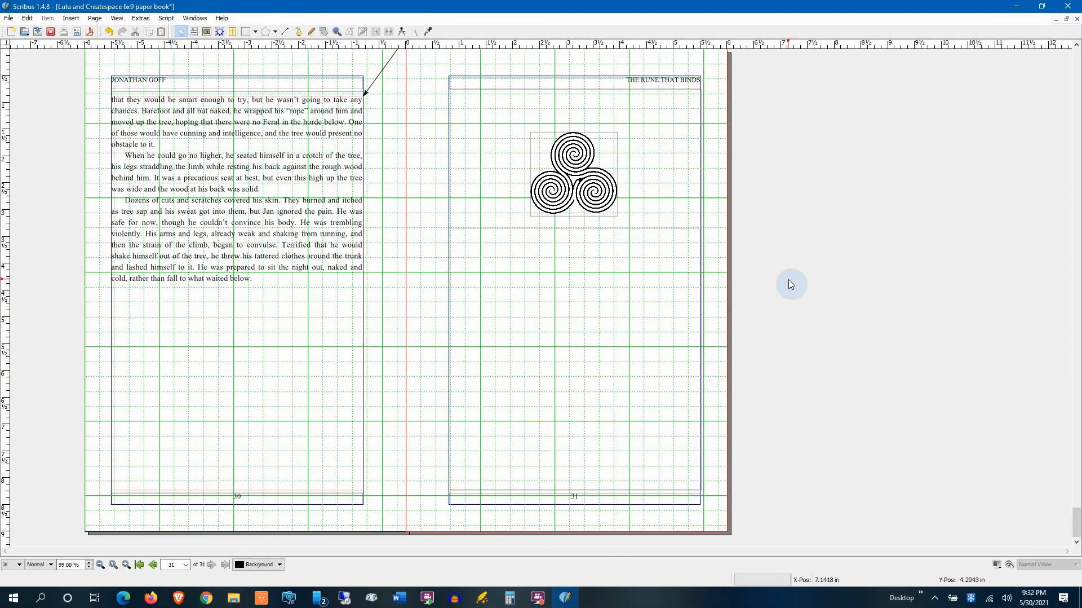
# Look back through the laid-out chapter pages before page 31.
pyautogui.scroll(10, 792, 284)
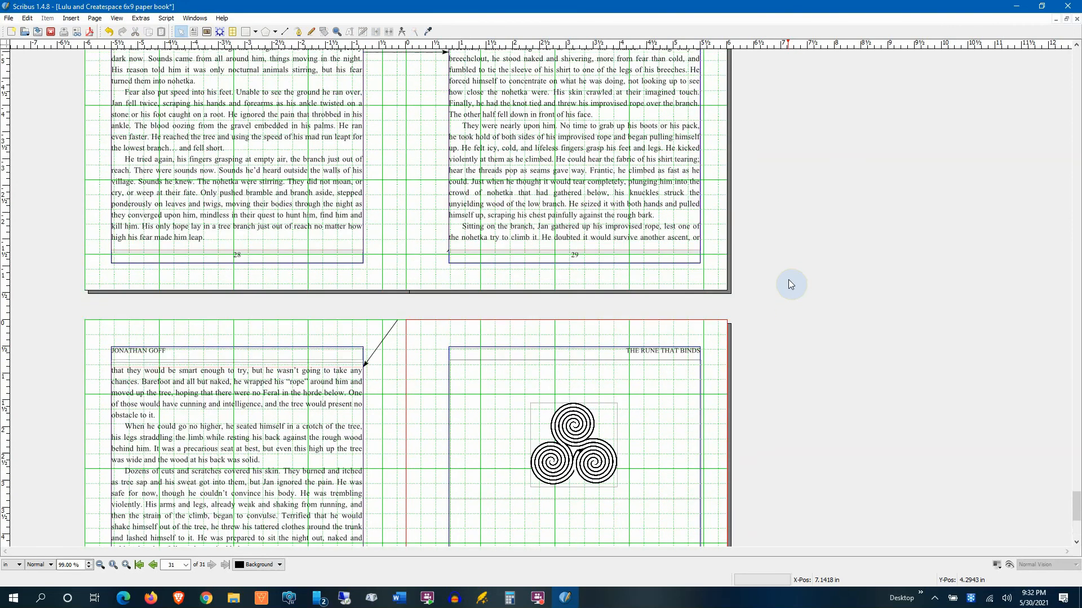
pyautogui.scroll(17, 791, 284)
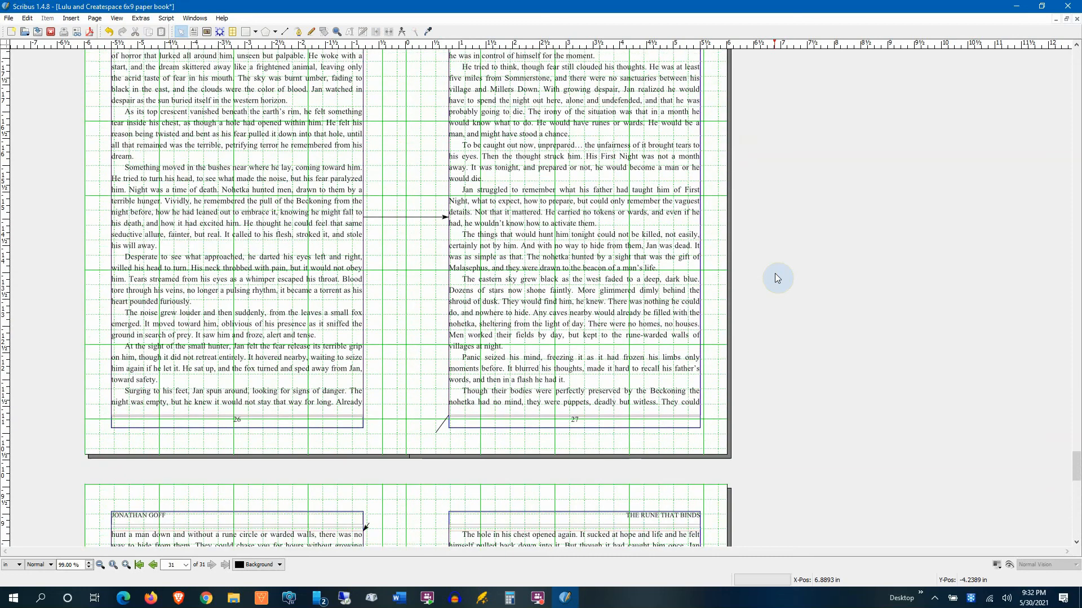
pyautogui.scroll(6, 775, 274)
pyautogui.moveTo(1076, 450); pyautogui.dragTo(1053, 367)
pyautogui.moveTo(1057, 416); pyautogui.dragTo(1047, 513)
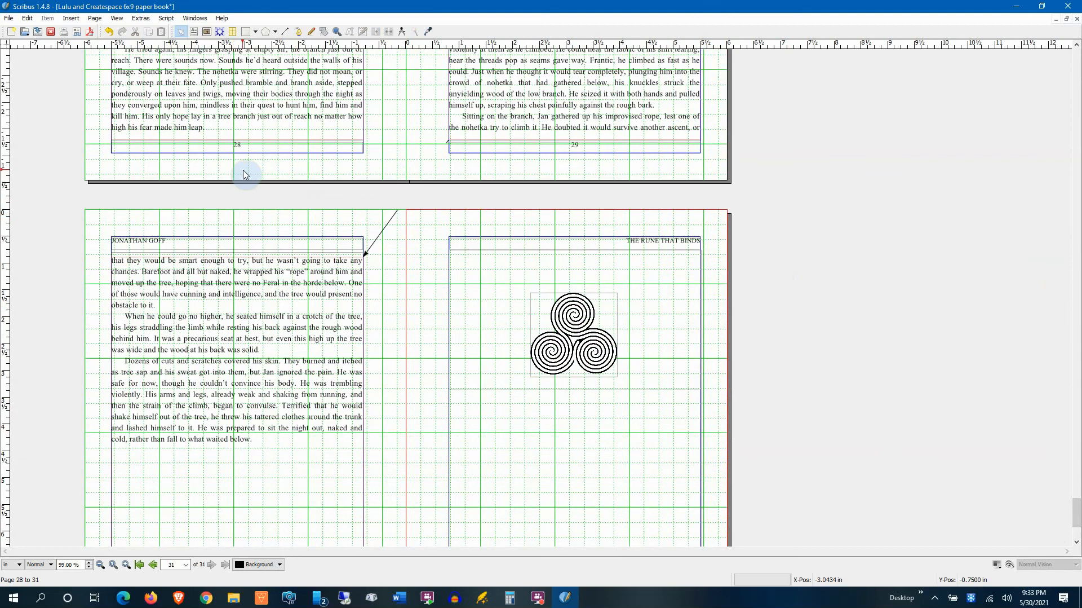
pyautogui.scroll(5, 868, 241)
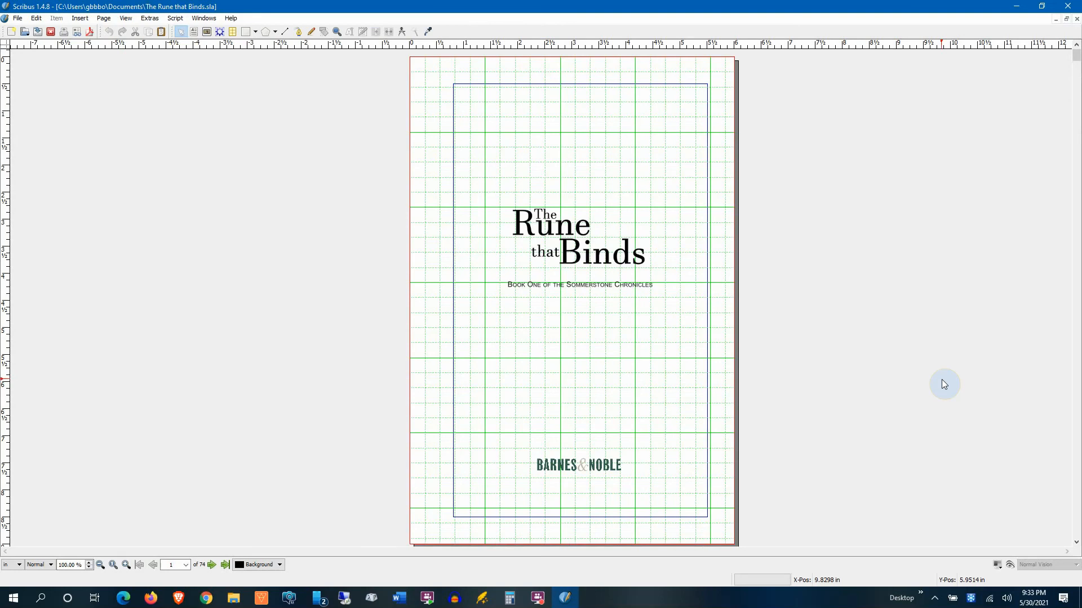
# Examine the front matter of The Rune that Binds.sla, from the title page and publisher logo through the map, copyright and contents to the epigraph.
pyautogui.click(567, 245)
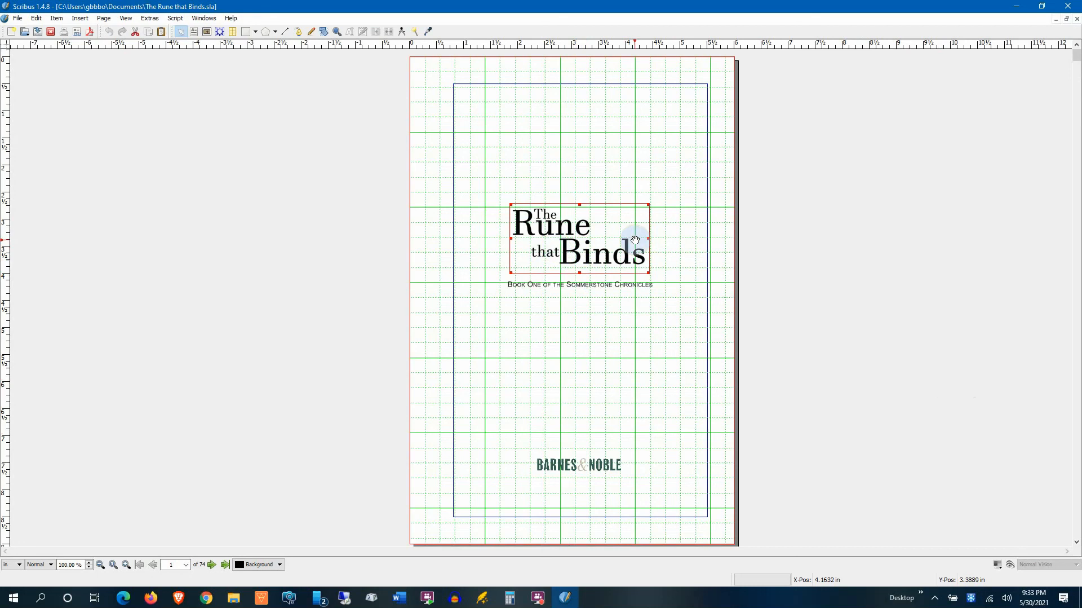
pyautogui.click(586, 465)
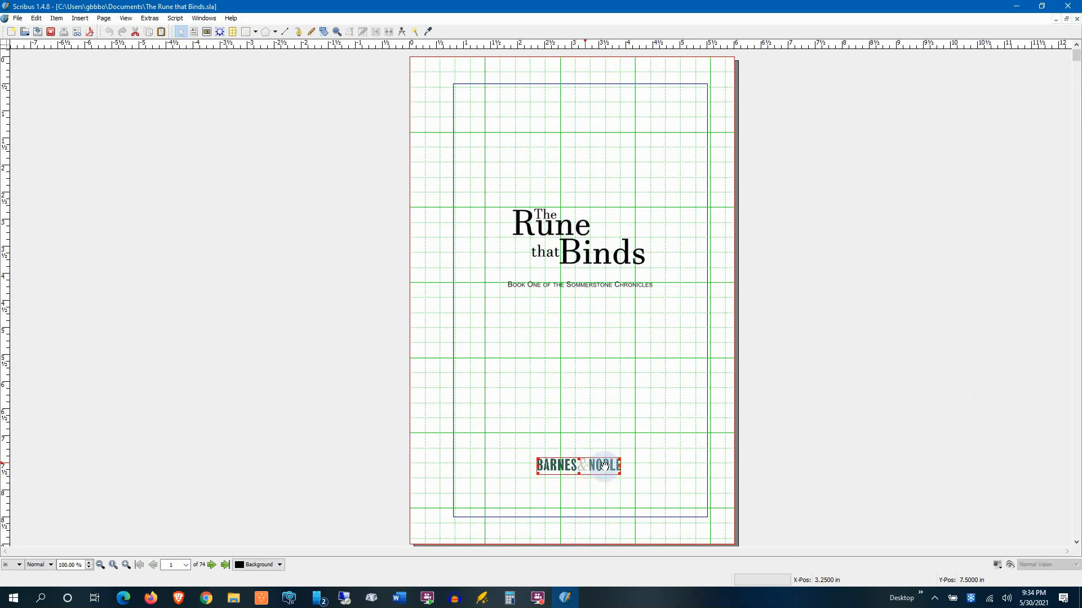
pyautogui.click(817, 454)
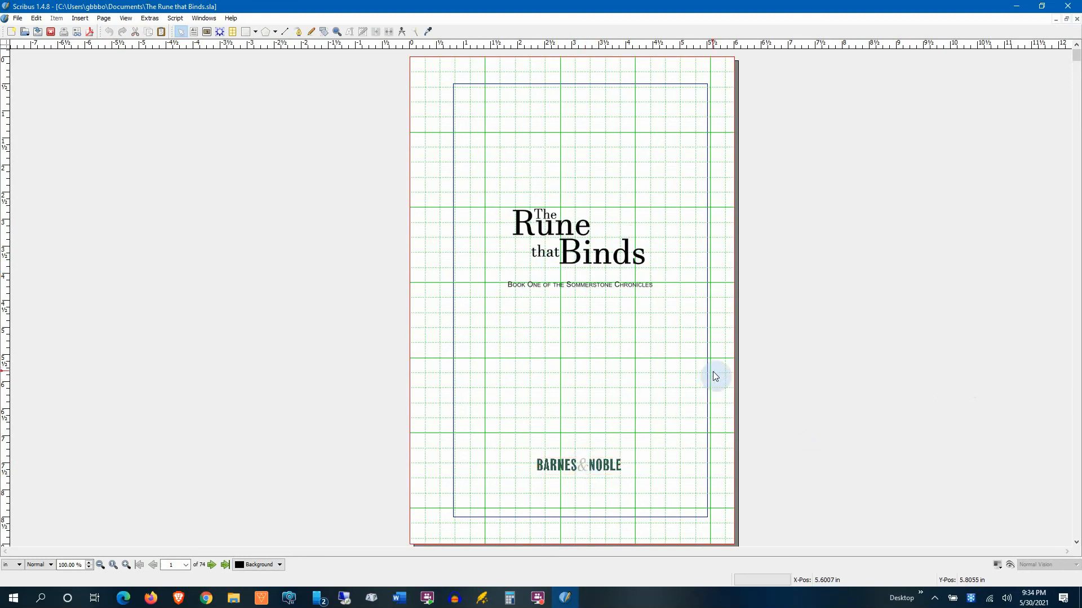
pyautogui.scroll(-10, 716, 376)
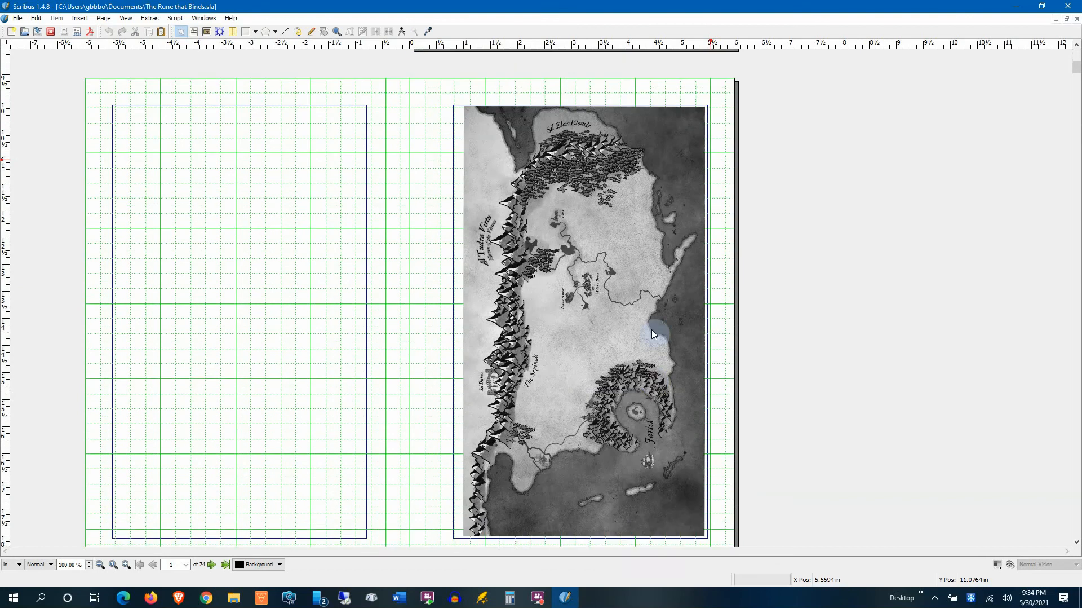
pyautogui.scroll(-10, 653, 334)
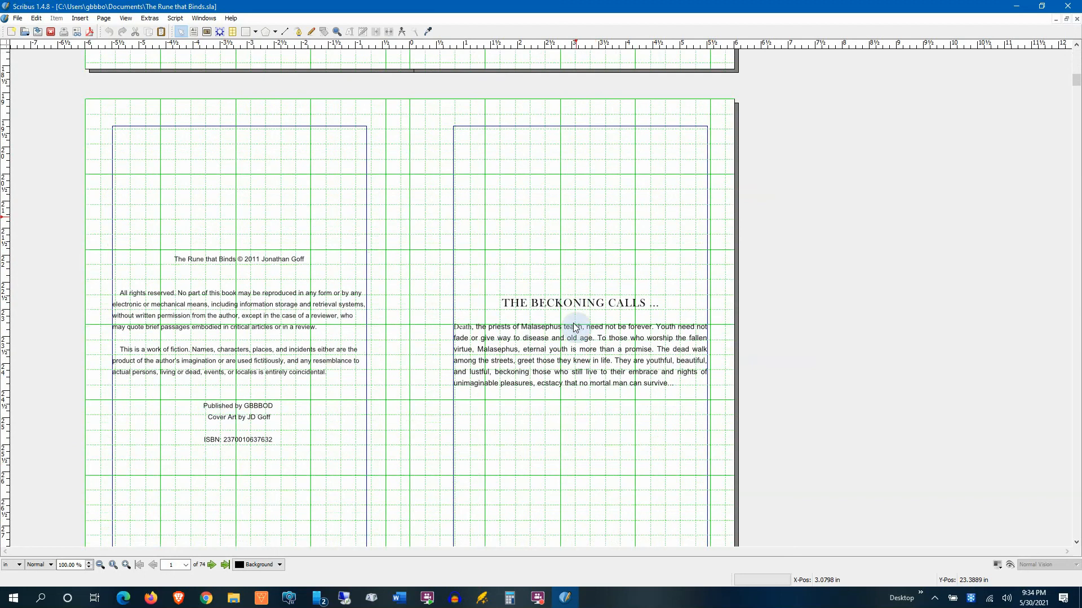
pyautogui.click(589, 413)
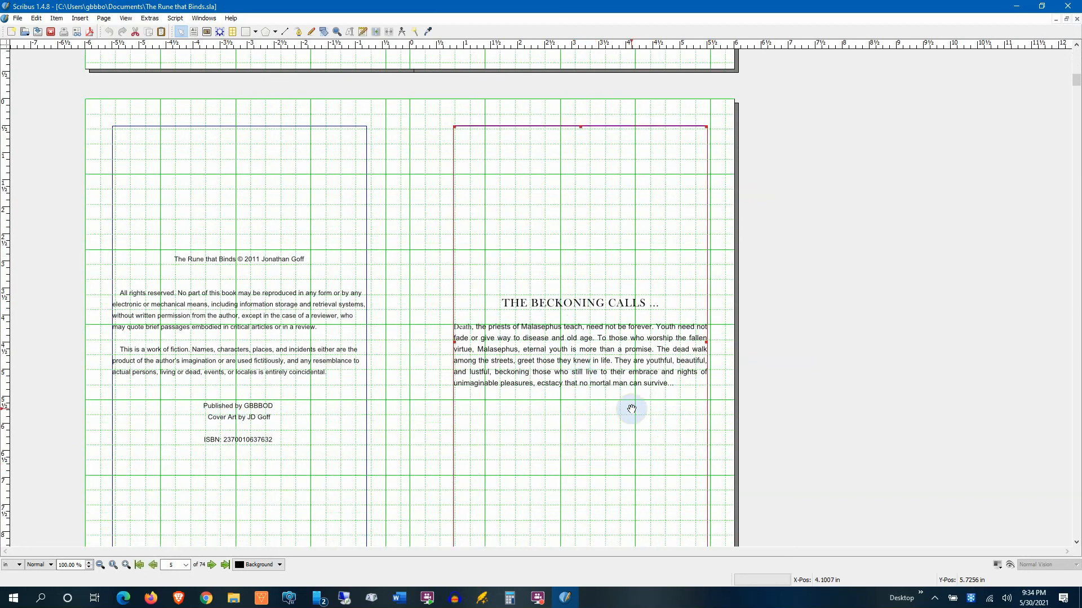
pyautogui.scroll(-5, 779, 394)
pyautogui.click(758, 411)
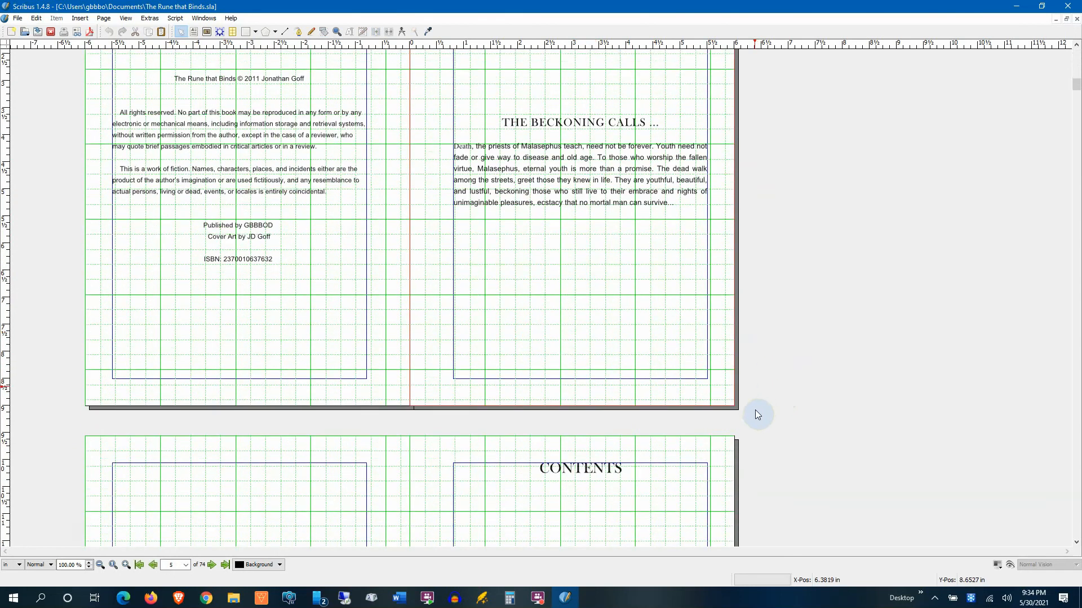
pyautogui.scroll(-10, 758, 415)
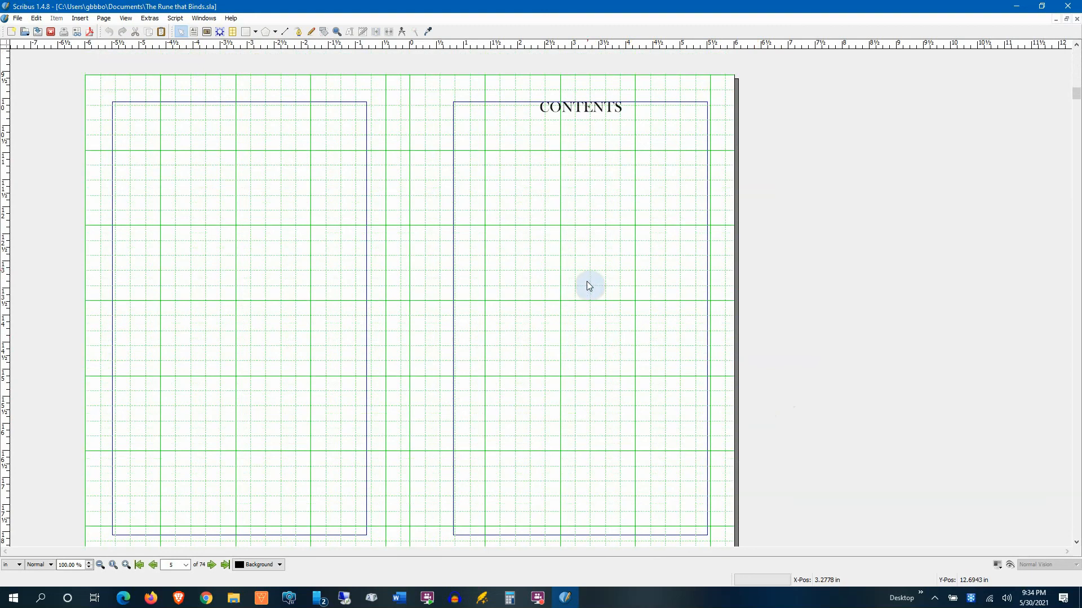
pyautogui.scroll(-3, 587, 285)
pyautogui.scroll(-10, 587, 274)
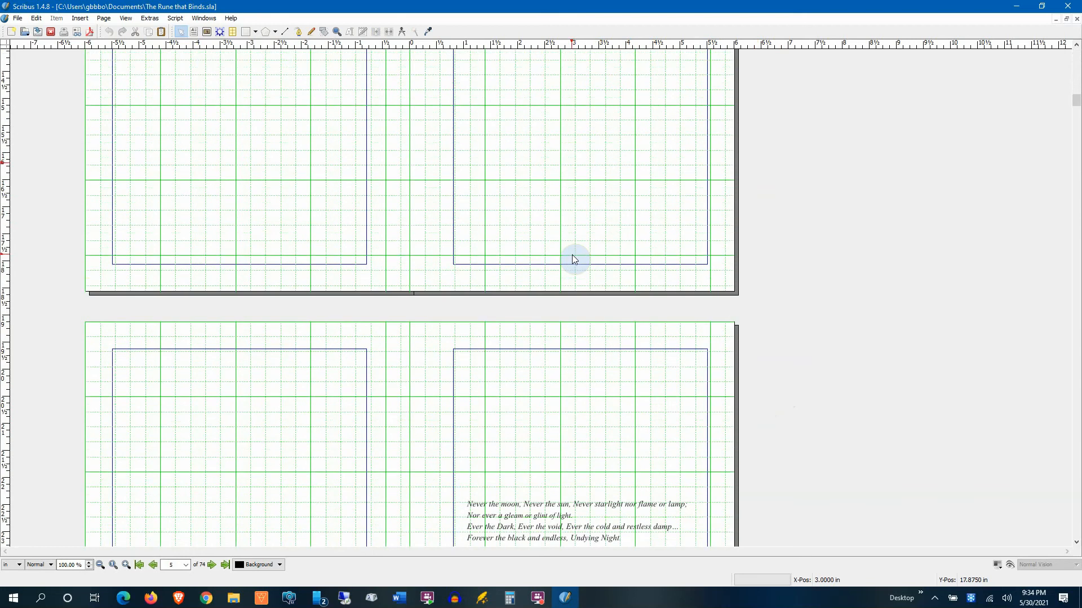
pyautogui.scroll(-1, 580, 315)
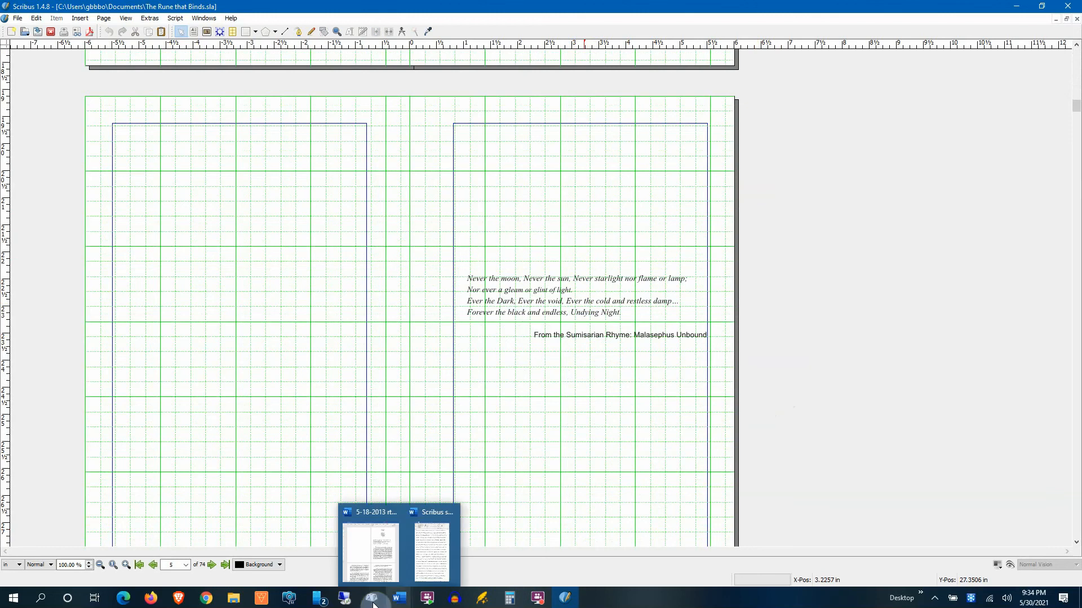
# Bring up the 5-18-2013 rtb content Word document and arrange the Scribus window beside it.
pyautogui.click(399, 597)
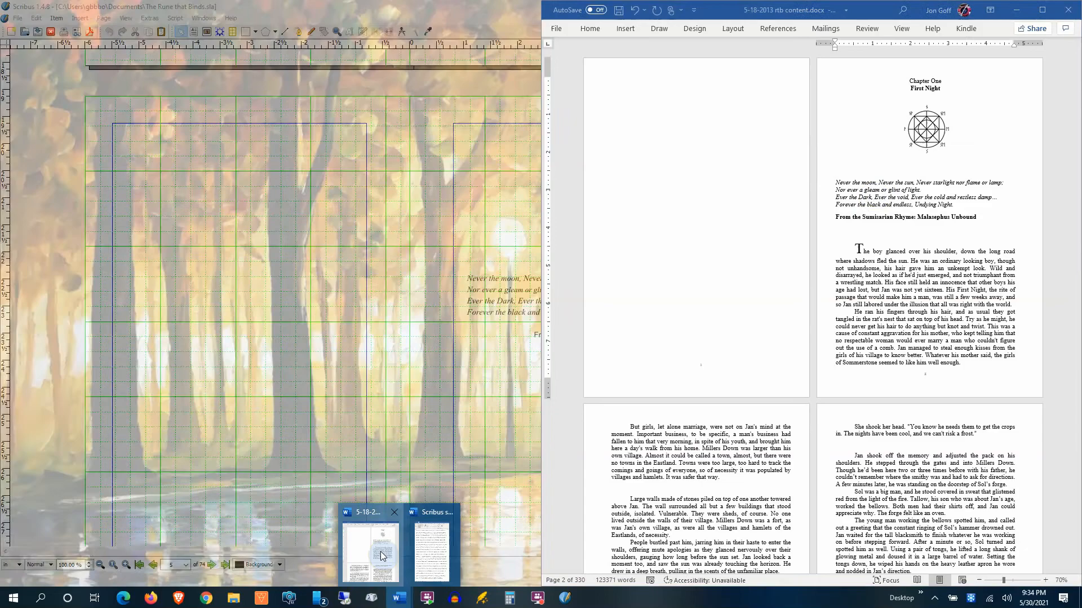
pyautogui.click(384, 544)
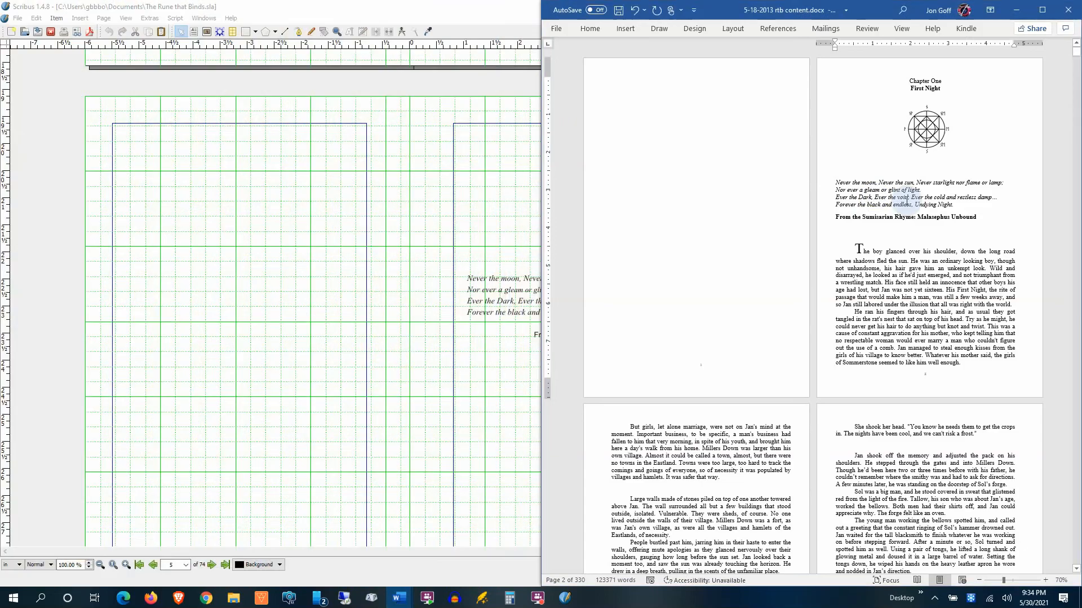
pyautogui.click(391, 309)
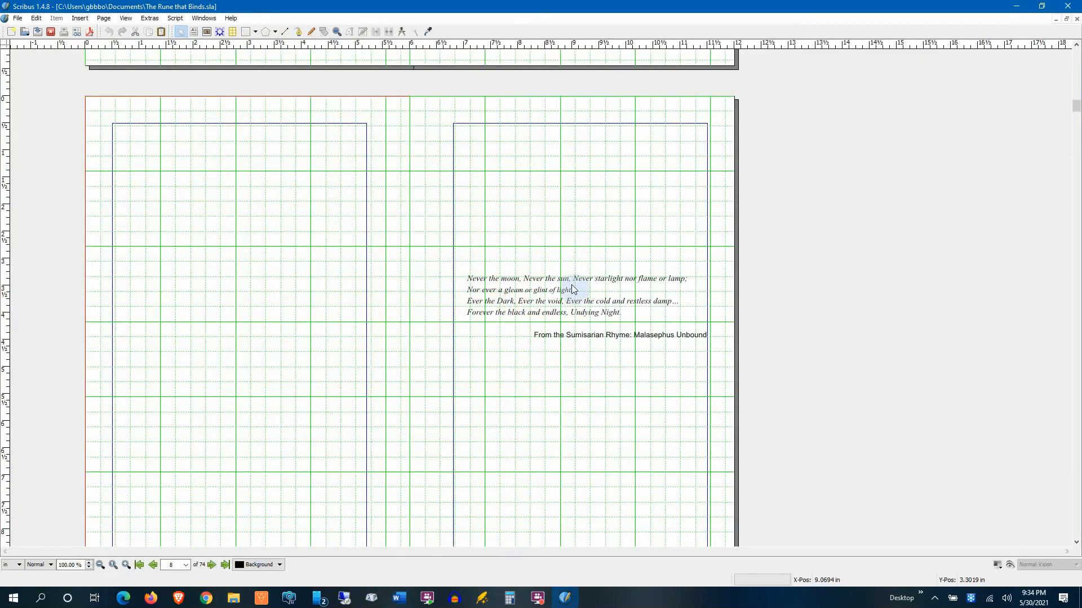
pyautogui.moveTo(663, 10); pyautogui.dragTo(1, 169)
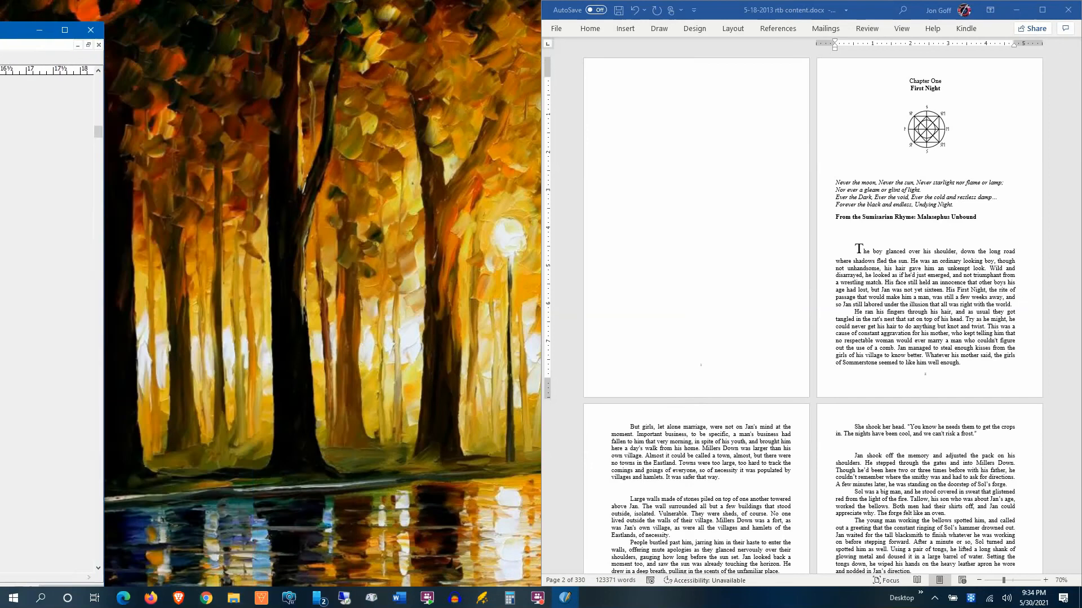
# Turn on preview mode in Scribus with the epigraph page and the First Night chapter opening in view.
pyautogui.scroll(-1, 448, 336)
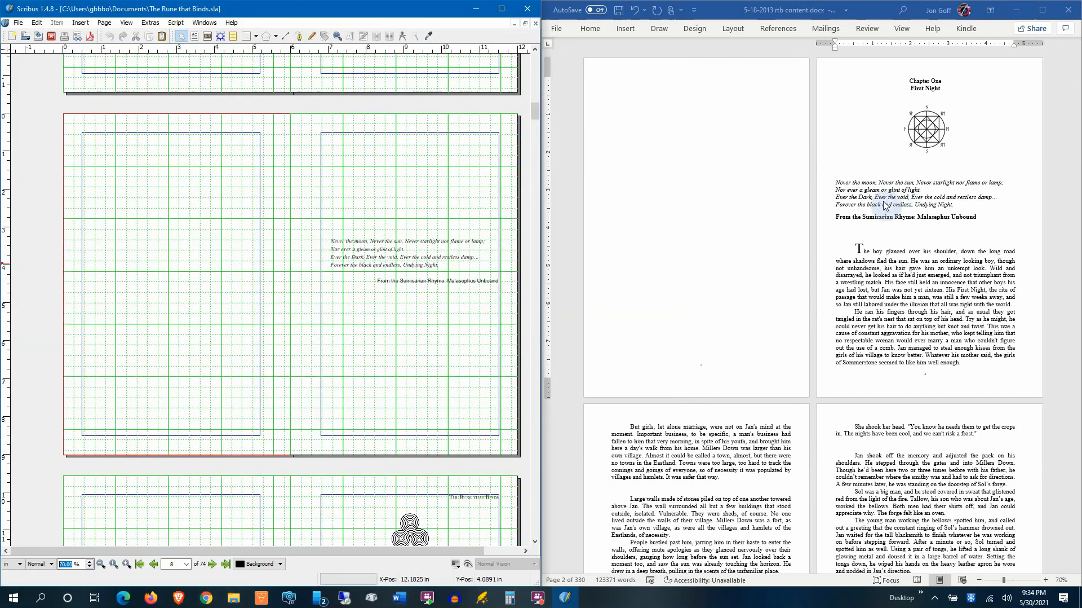
pyautogui.scroll(-2, 399, 236)
pyautogui.scroll(-1, 408, 227)
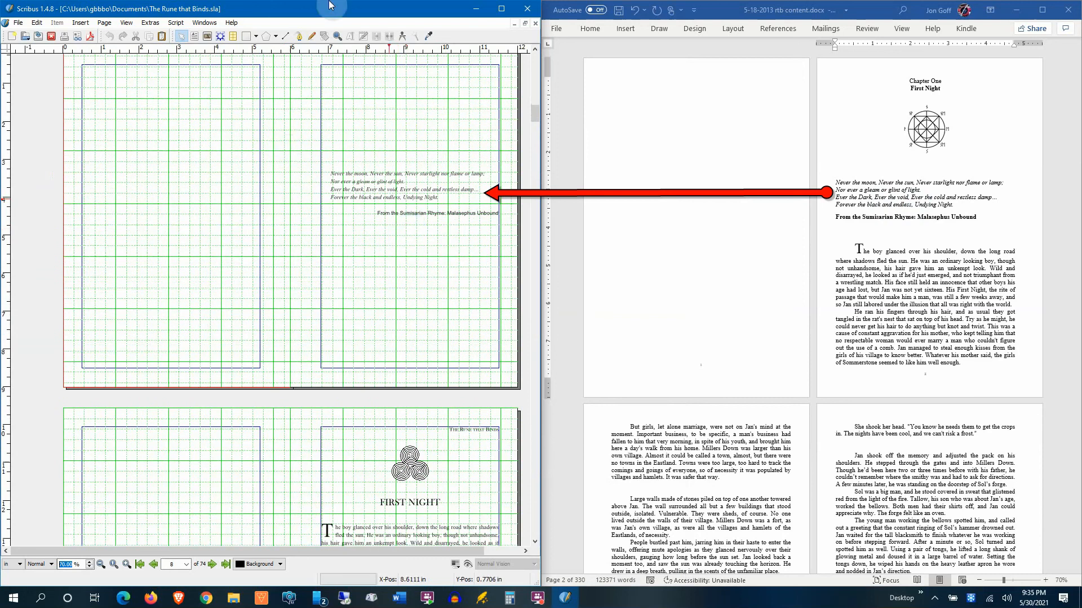
pyautogui.click(128, 24)
pyautogui.click(147, 128)
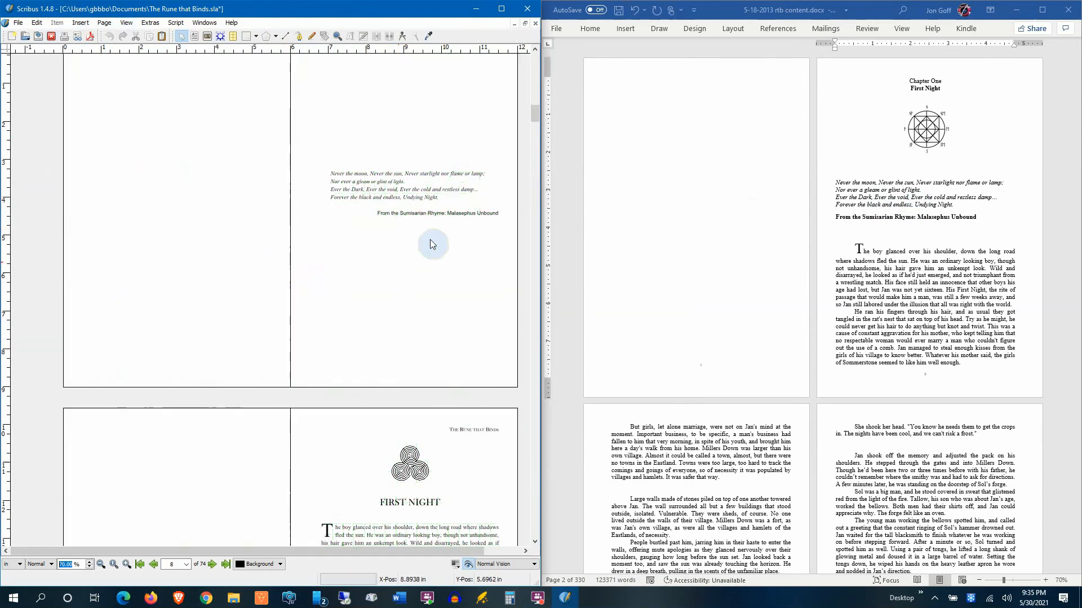
# Look back through the Scribus front matter to the title page, alongside the Word manuscript.
pyautogui.scroll(5, 430, 241)
pyautogui.scroll(10, 461, 237)
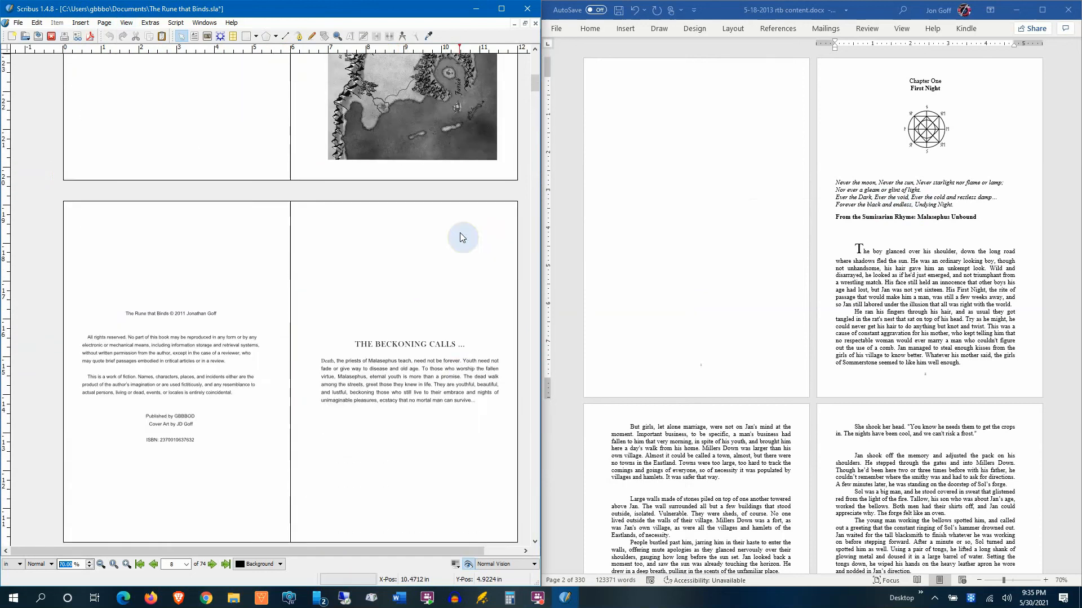
pyautogui.scroll(2, 461, 237)
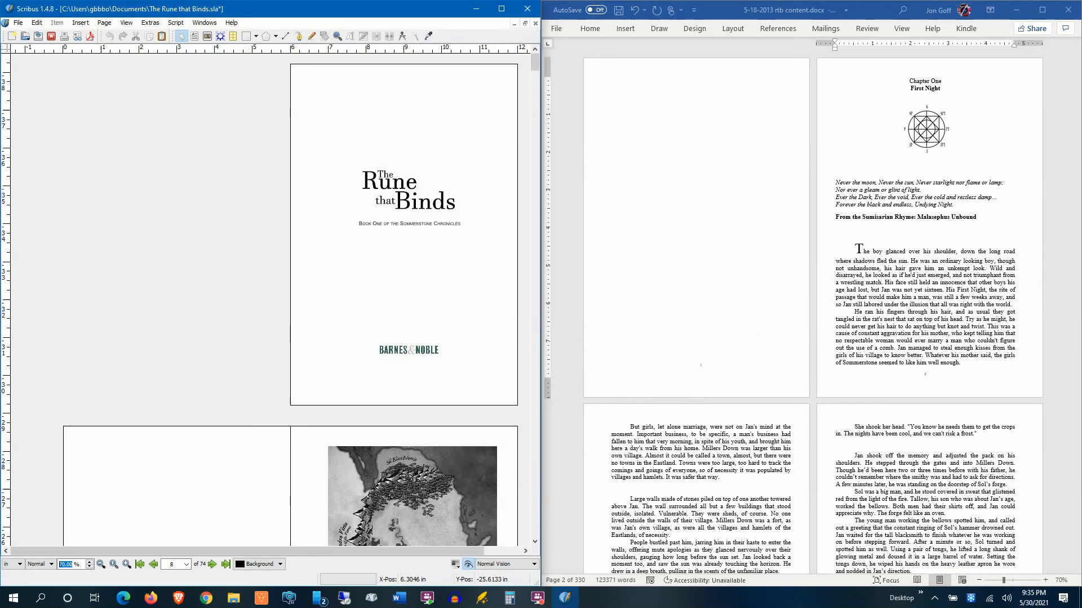
pyautogui.hotkey('alt', 'Tab')
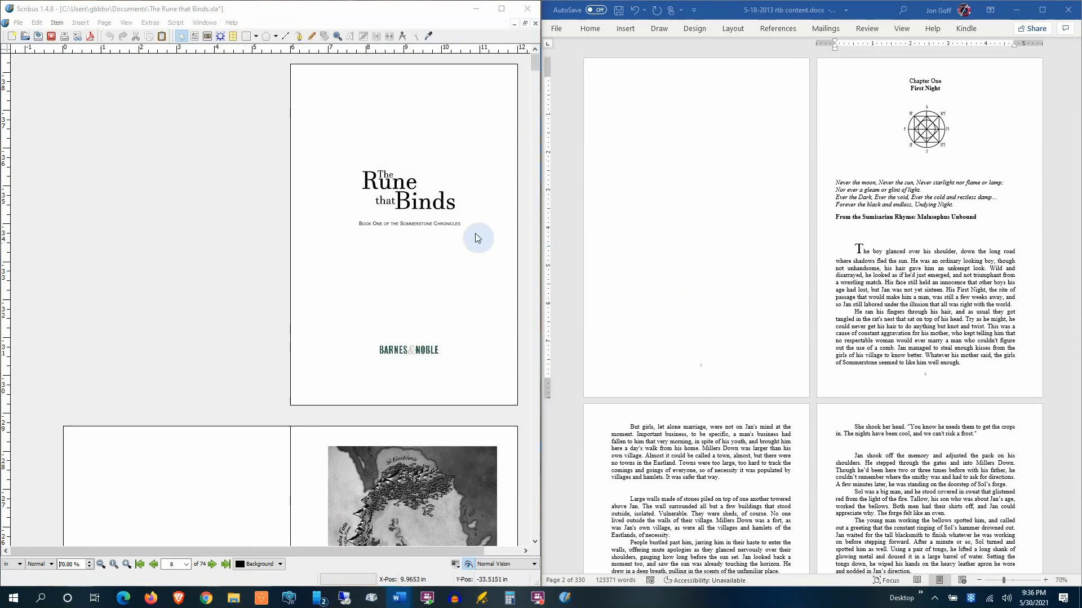
pyautogui.scroll(-1, 446, 264)
pyautogui.scroll(1, 445, 261)
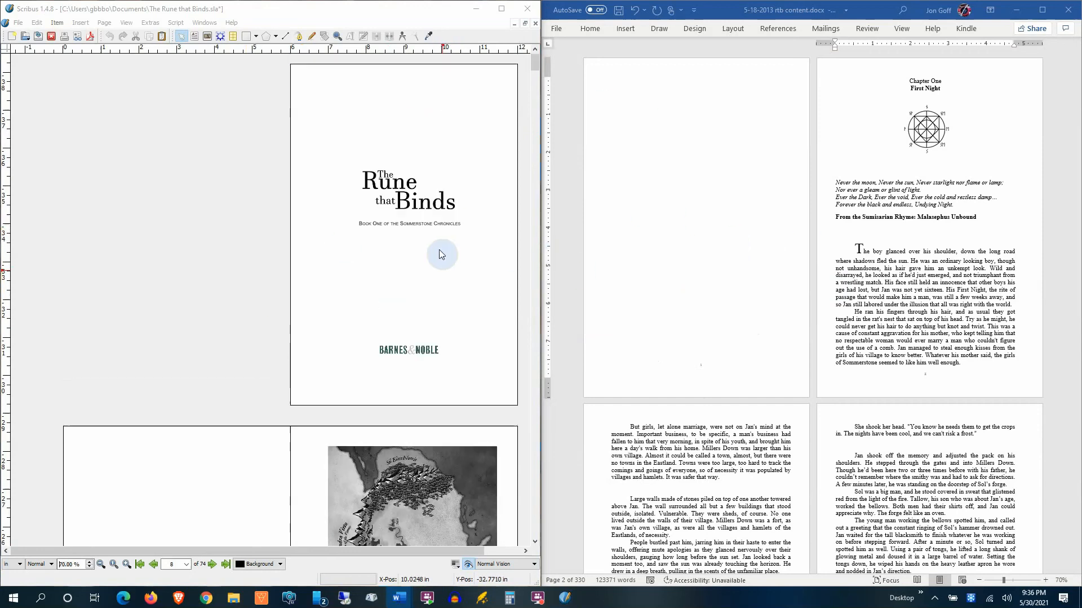
# Compare the Scribus map, copyright, contents, epigraph and First Night opening pages with the Word manuscript's chapter one.
pyautogui.scroll(-3, 442, 257)
pyautogui.scroll(-5, 441, 254)
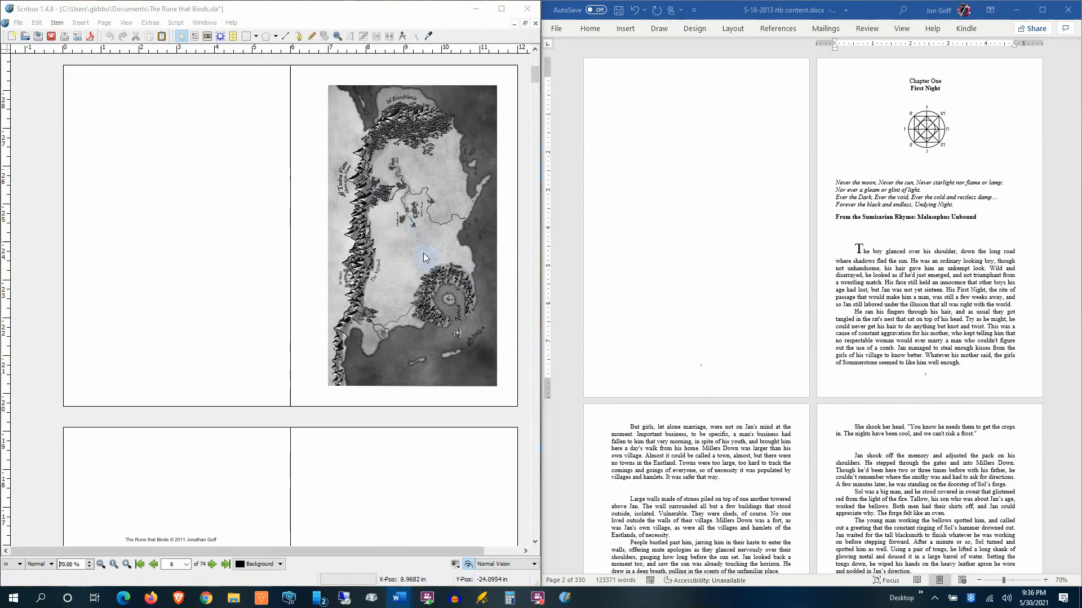
pyautogui.scroll(-8, 450, 269)
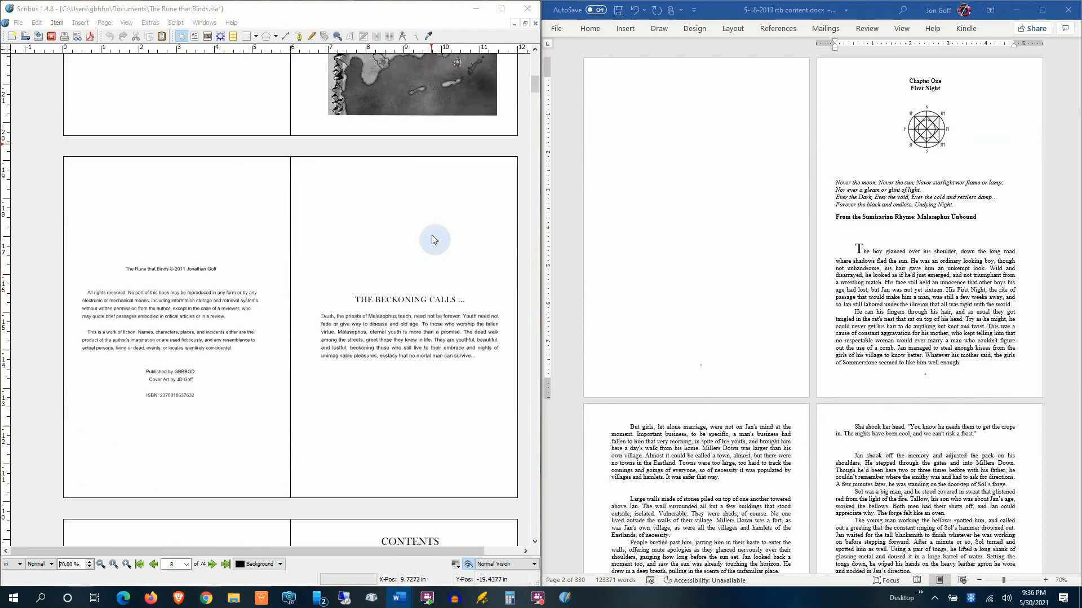
pyautogui.scroll(-12, 417, 228)
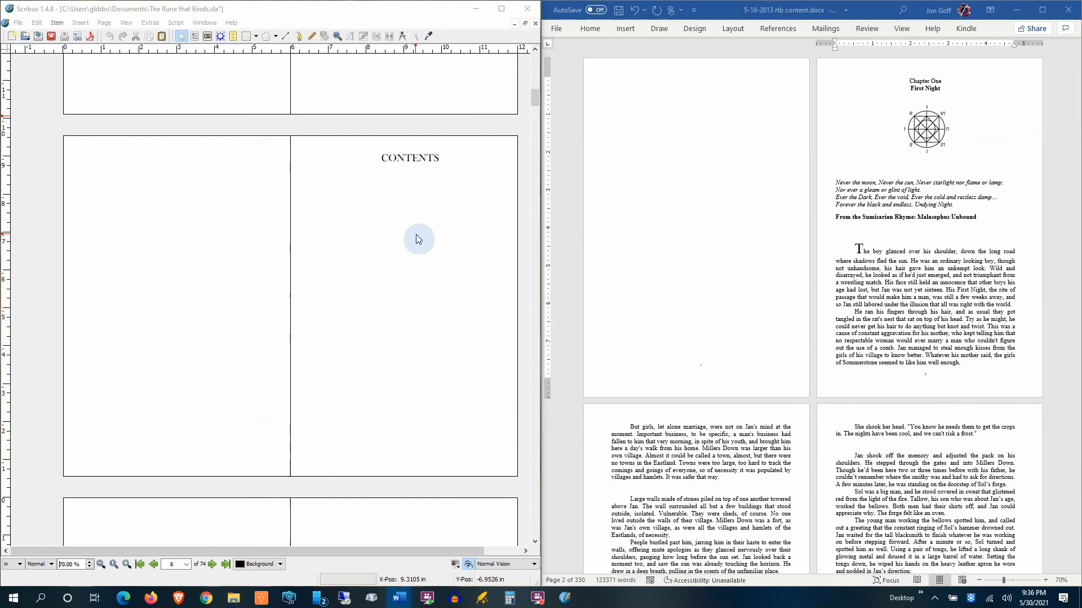
pyautogui.scroll(-5, 417, 231)
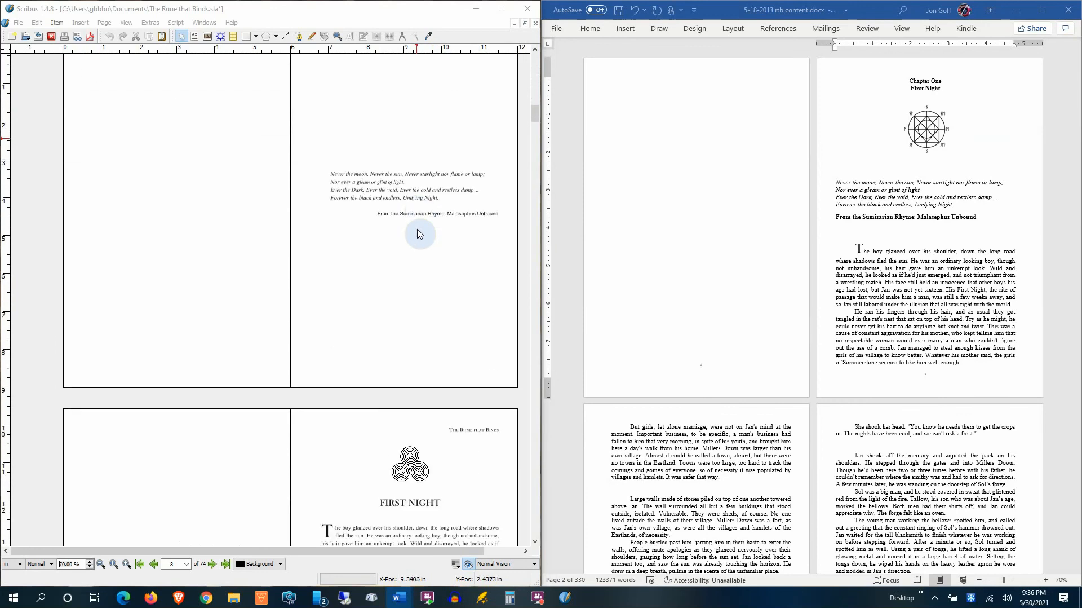
pyautogui.scroll(-6, 418, 234)
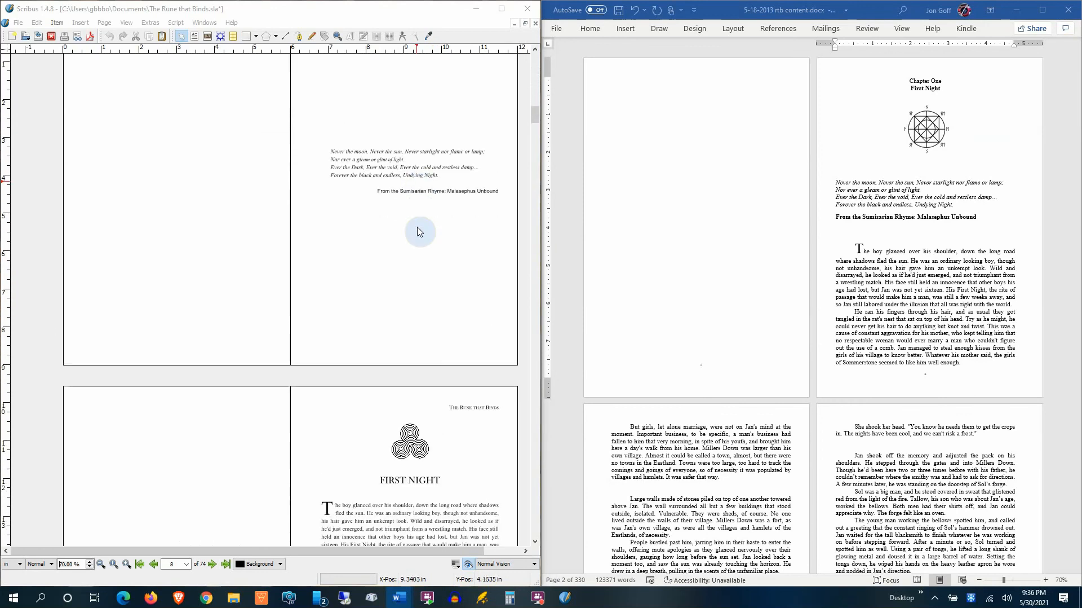
pyautogui.scroll(-2, 418, 228)
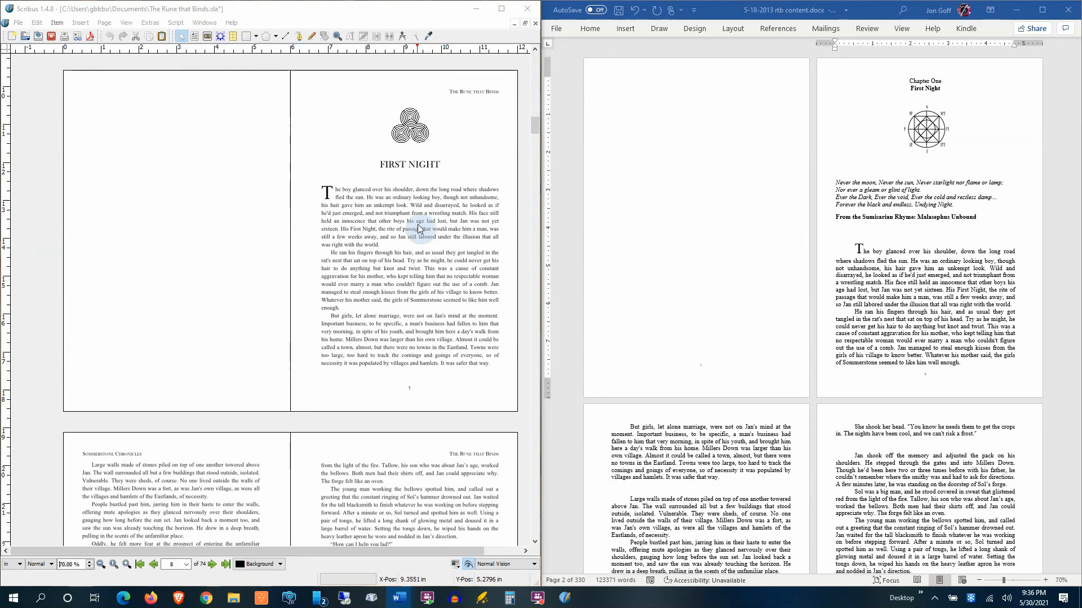
pyautogui.scroll(1, 418, 229)
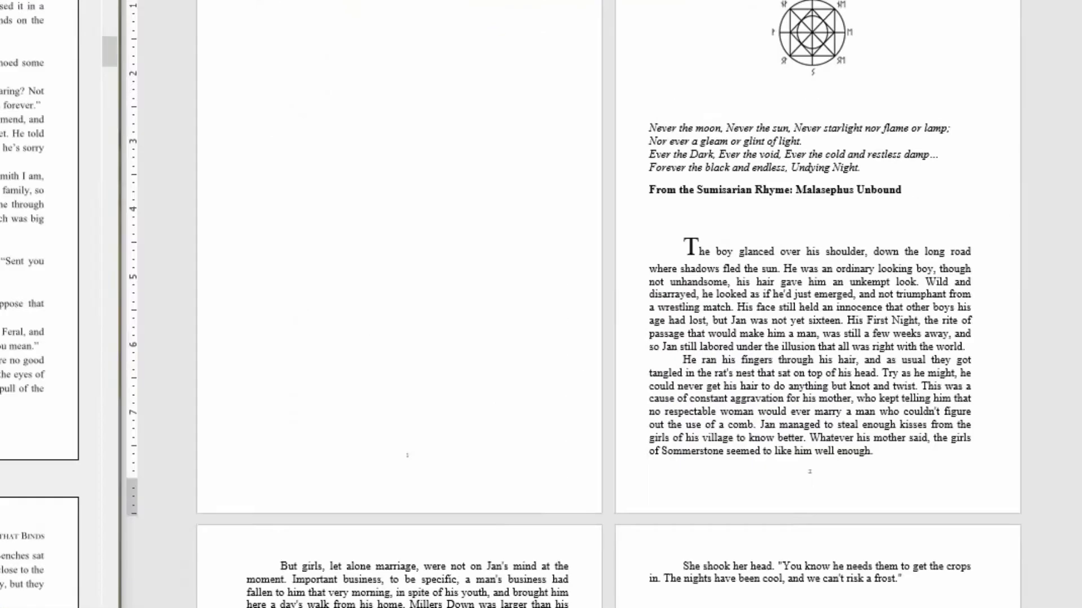
# Review the laid-out chapters from First Night through Silence and On the Edge of Life and Death to pages 40 to 43.
pyautogui.scroll(-15, 444, 225)
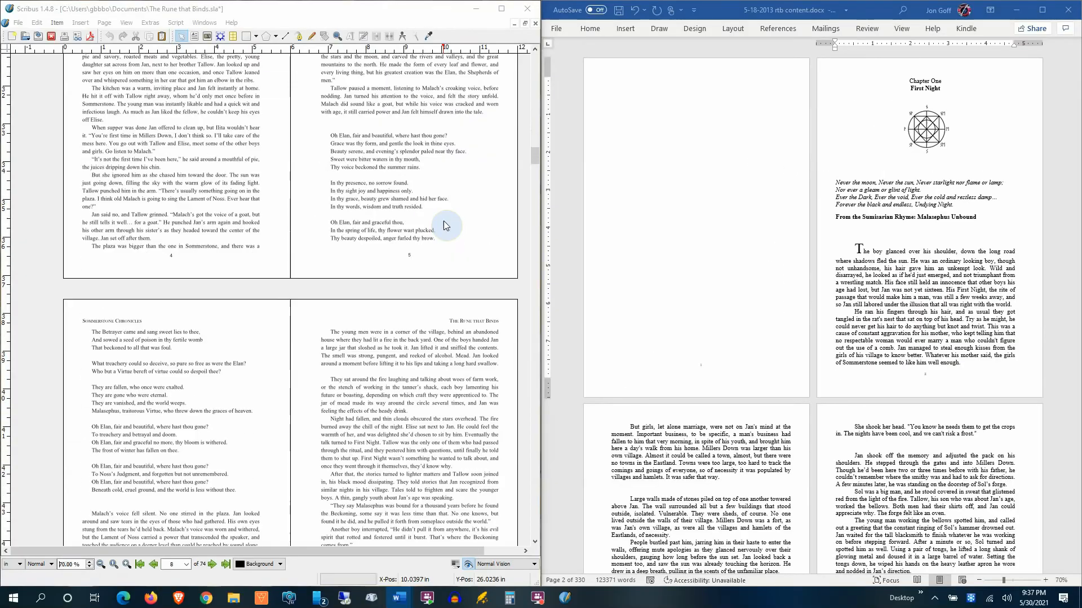
pyautogui.scroll(-12, 445, 225)
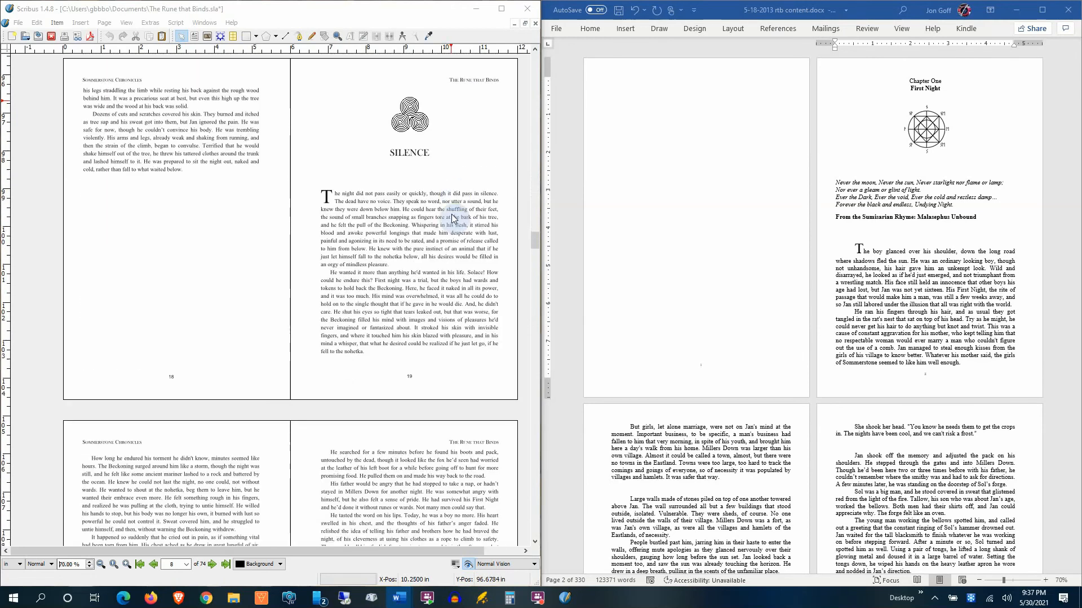
pyautogui.scroll(-15, 452, 219)
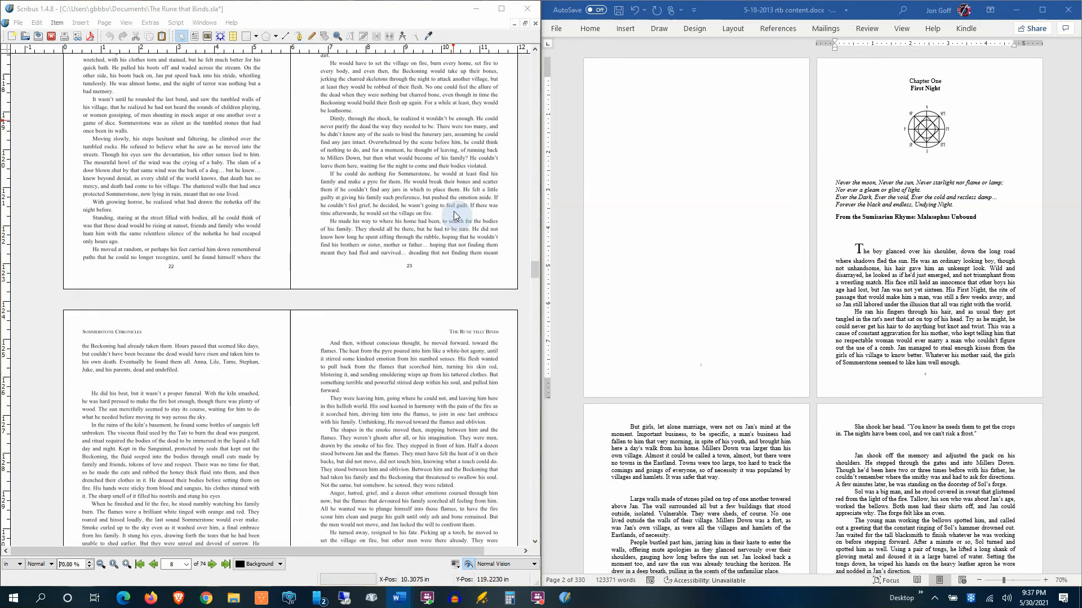
pyautogui.scroll(-10, 457, 215)
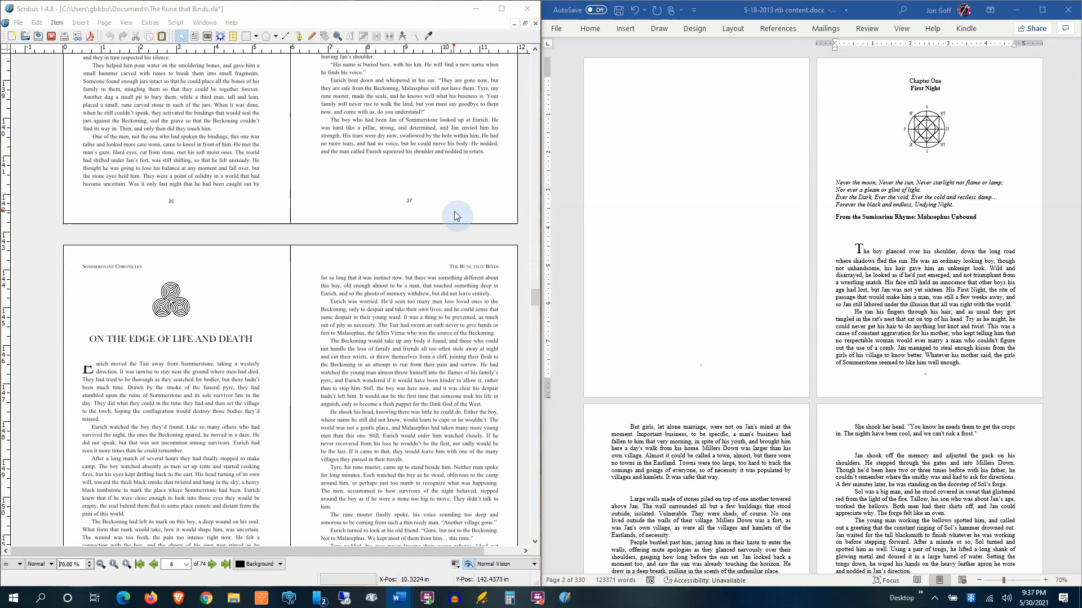
pyautogui.scroll(-10, 456, 219)
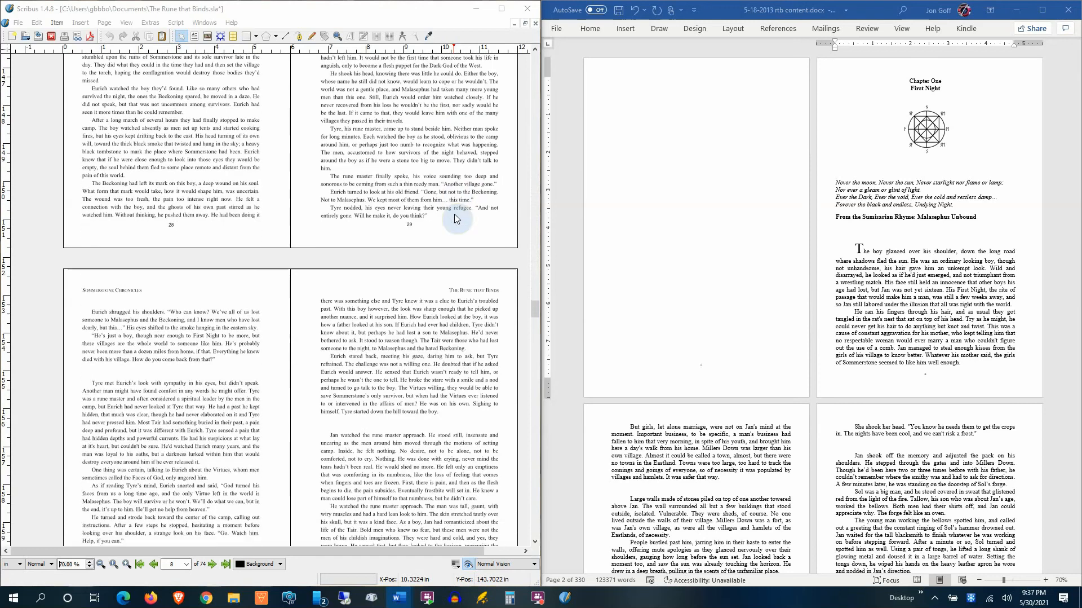
pyautogui.scroll(-14, 456, 218)
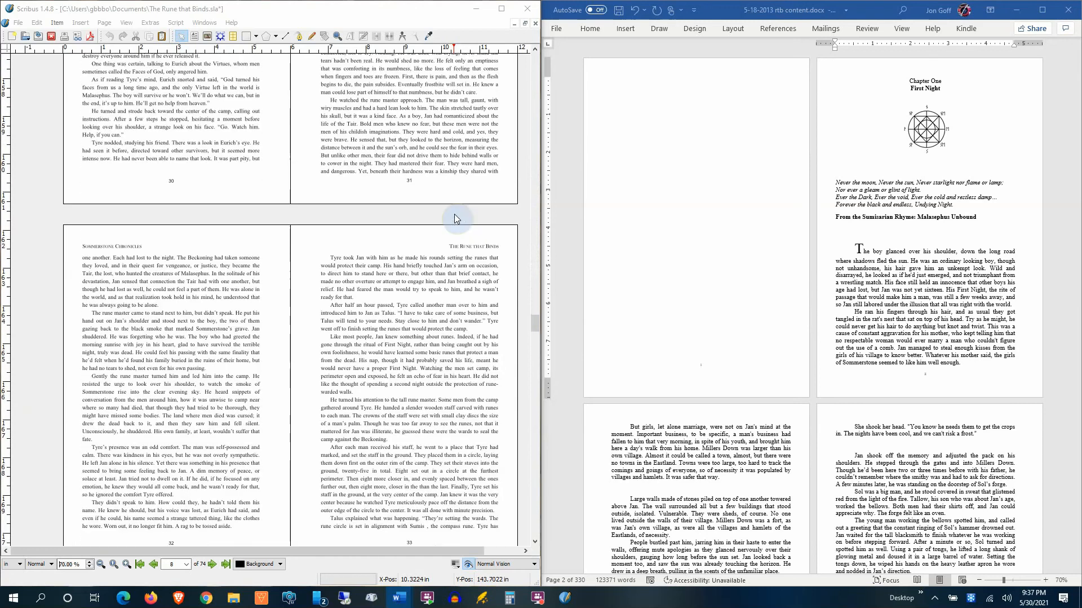
pyautogui.scroll(-20, 456, 219)
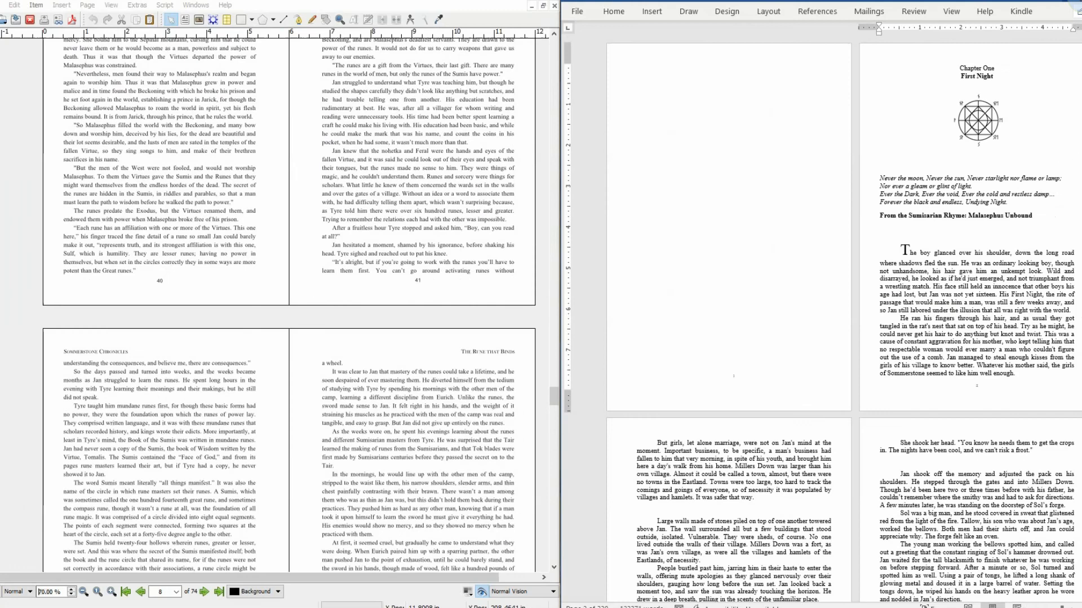
# Minimize the Word manuscript, maximize the Scribus window and view pages 40 and 41 at 100% zoom.
pyautogui.click(1017, 9)
pyautogui.click(503, 9)
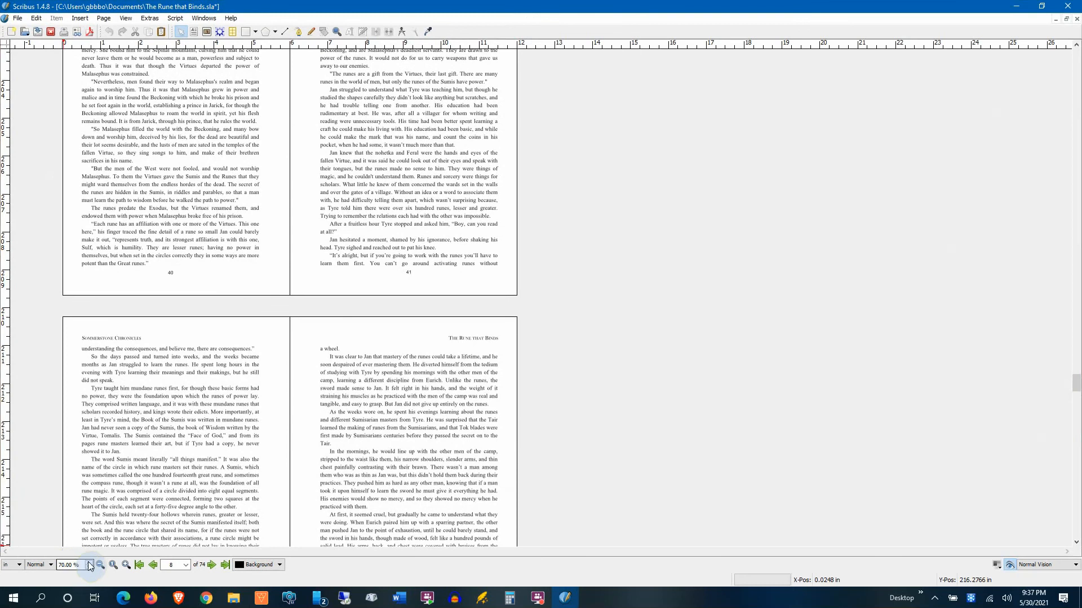
pyautogui.click(113, 564)
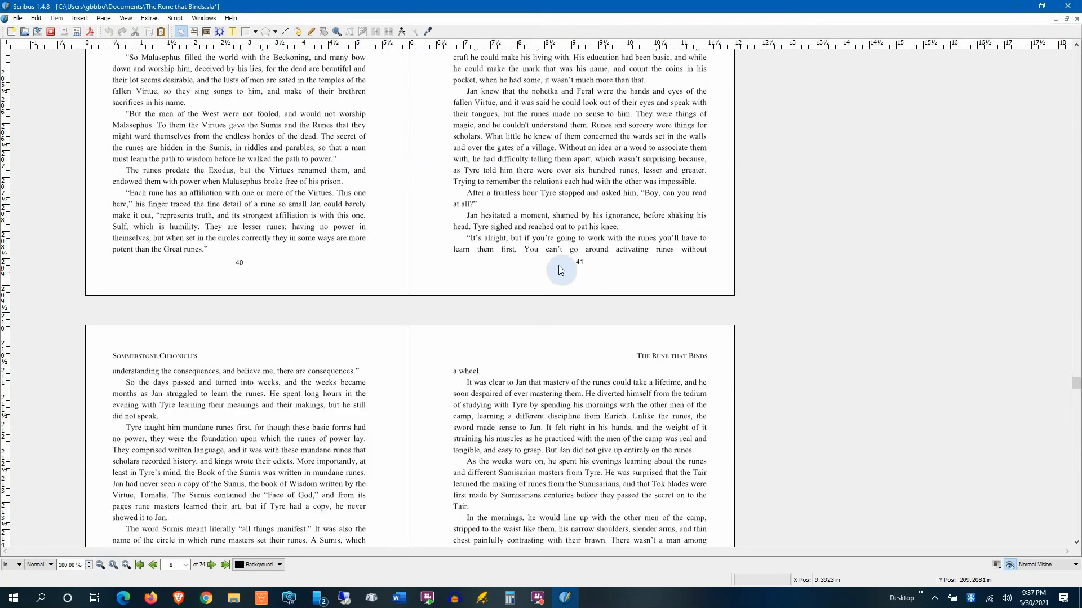
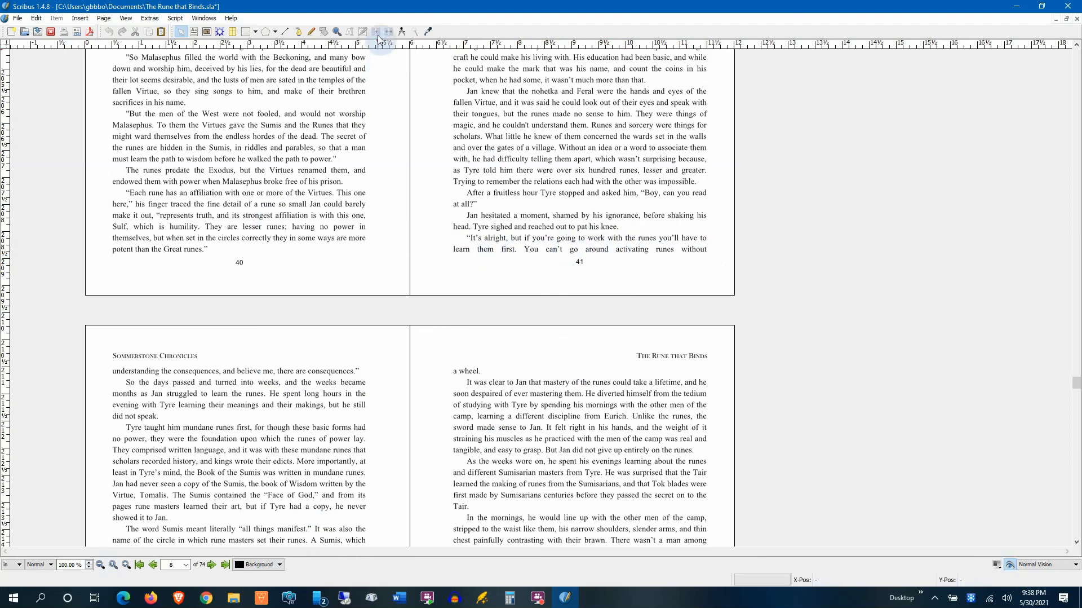
# Open page 41's text frame in the Story Editor and move the editor window clear of the page's left part.
pyautogui.click(494, 184)
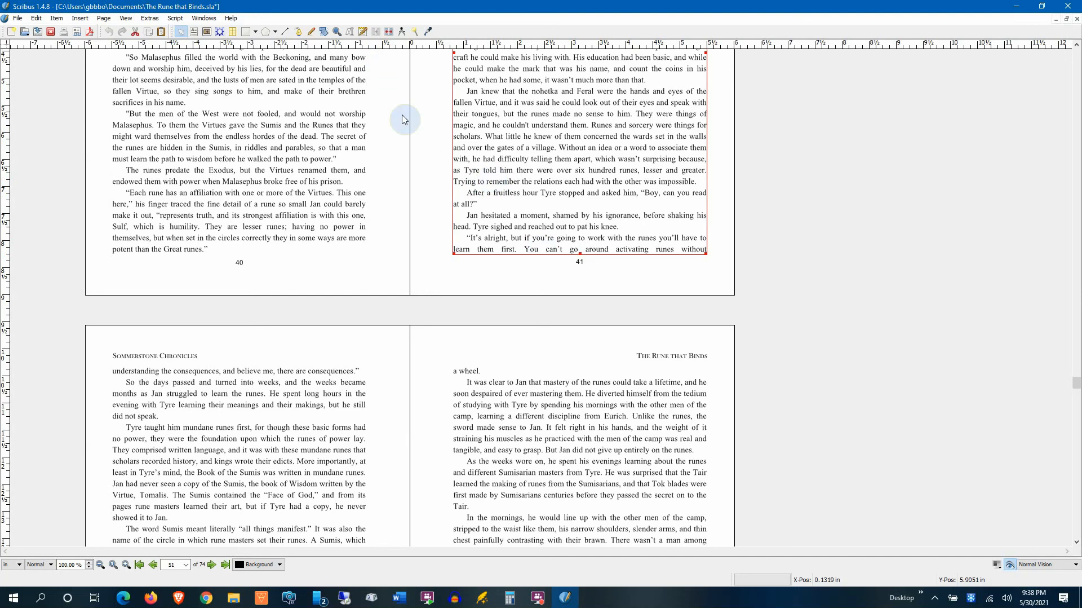
pyautogui.click(364, 33)
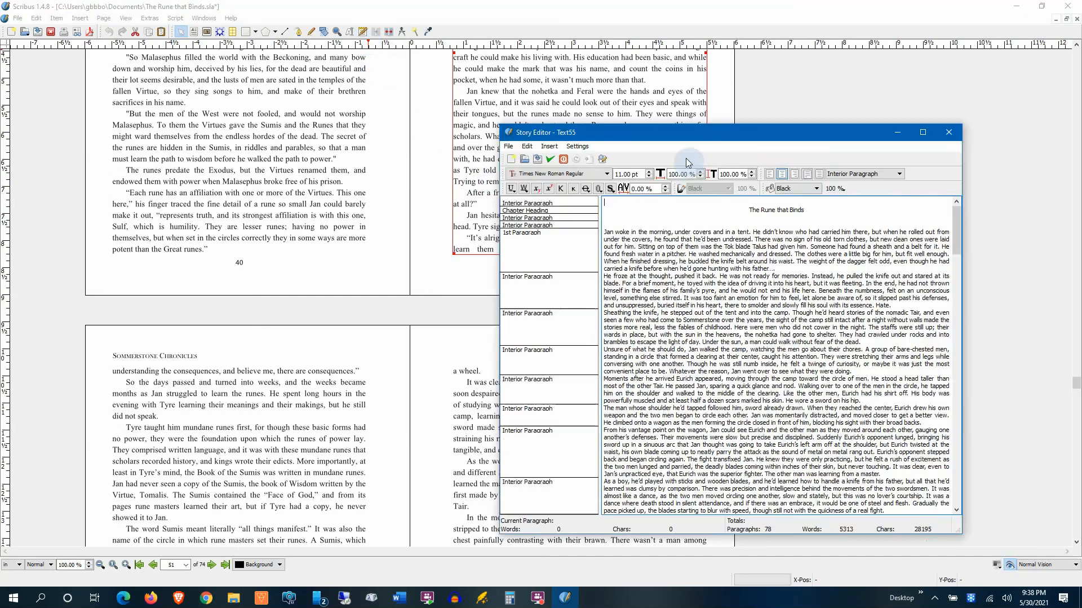
pyautogui.moveTo(711, 127); pyautogui.dragTo(835, 141)
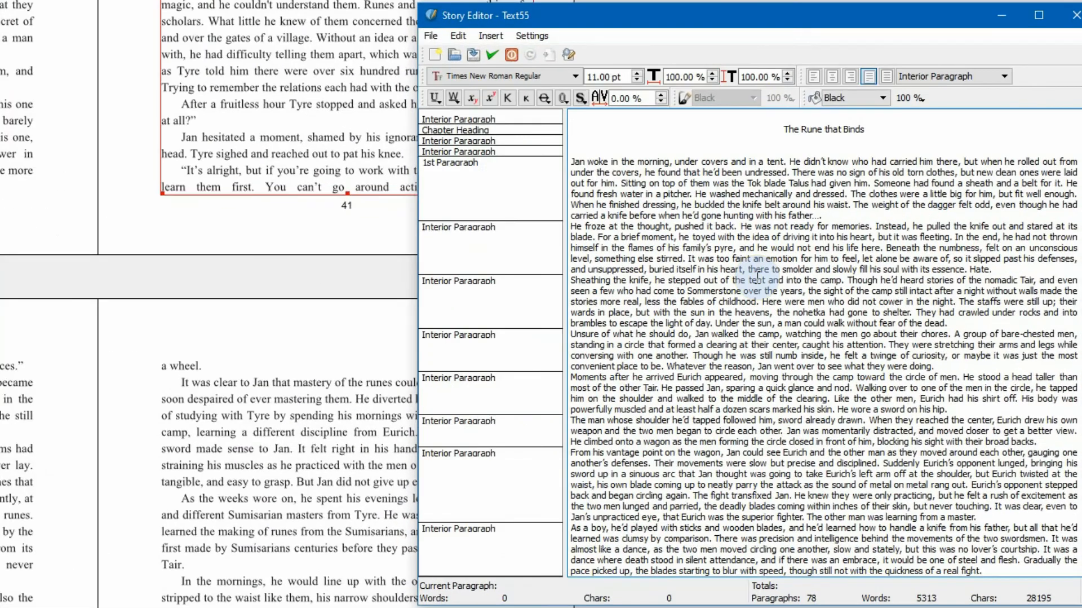
# Search the Story Editor text for "learn them first" to locate the last paragraph on page 41.
pyautogui.scroll(-15, 757, 276)
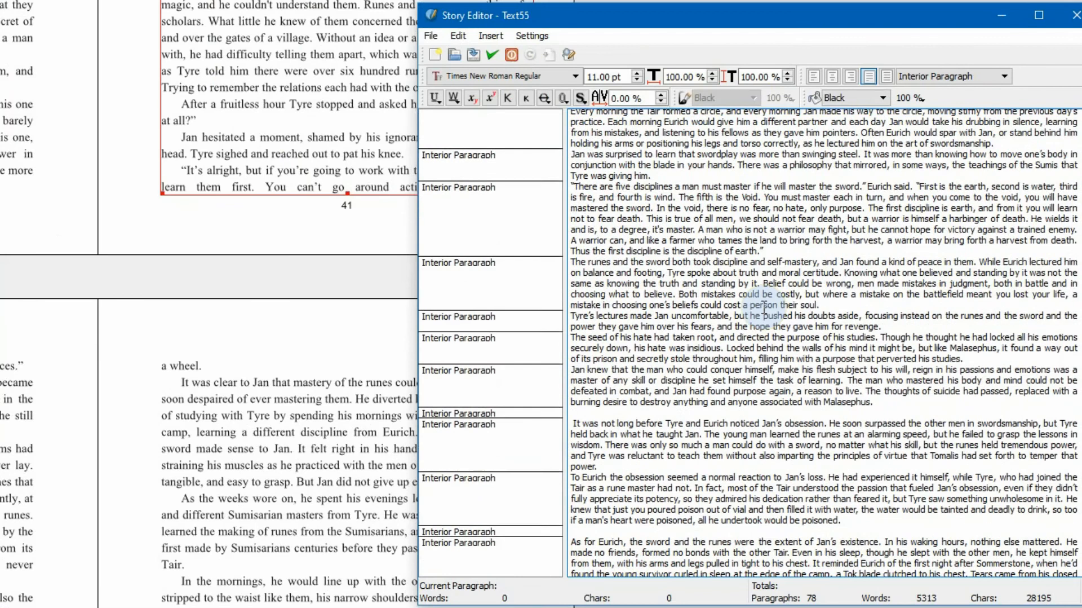
pyautogui.scroll(-15, 764, 309)
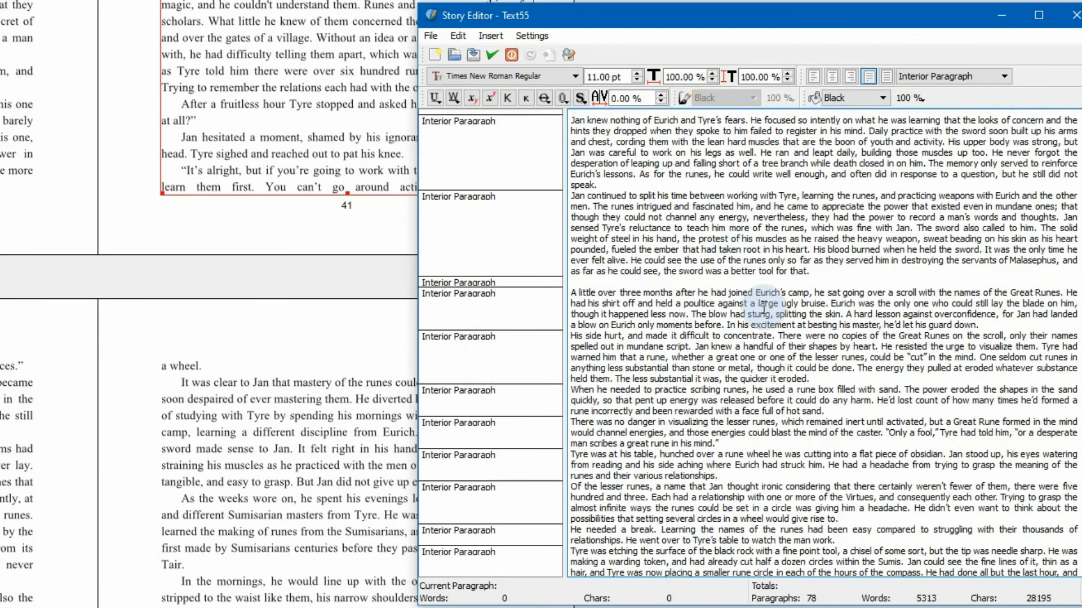
pyautogui.click(571, 54)
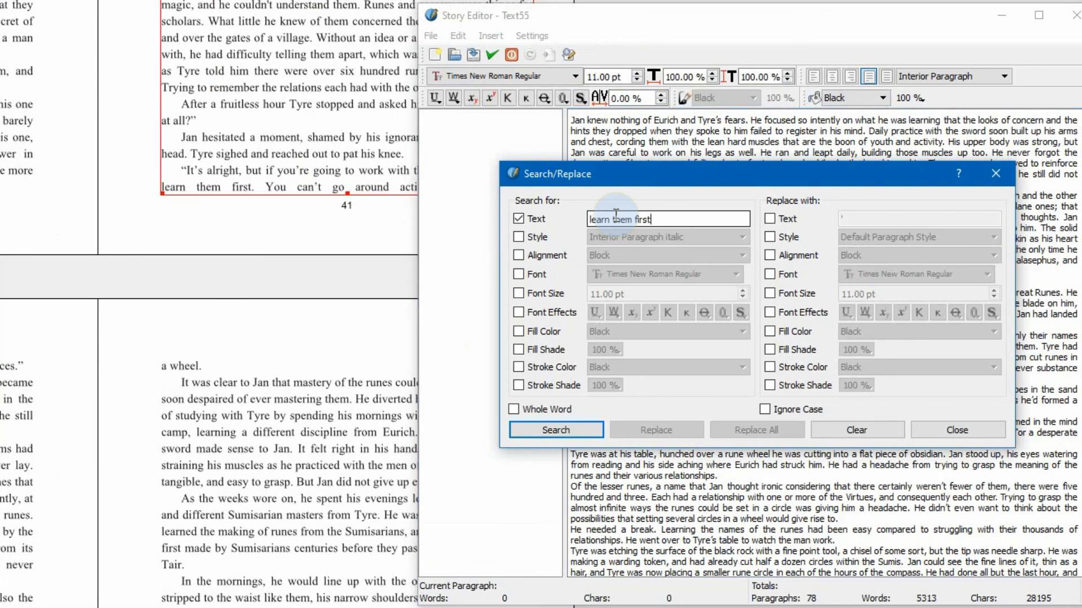
pyautogui.write('first')
pyautogui.click(577, 431)
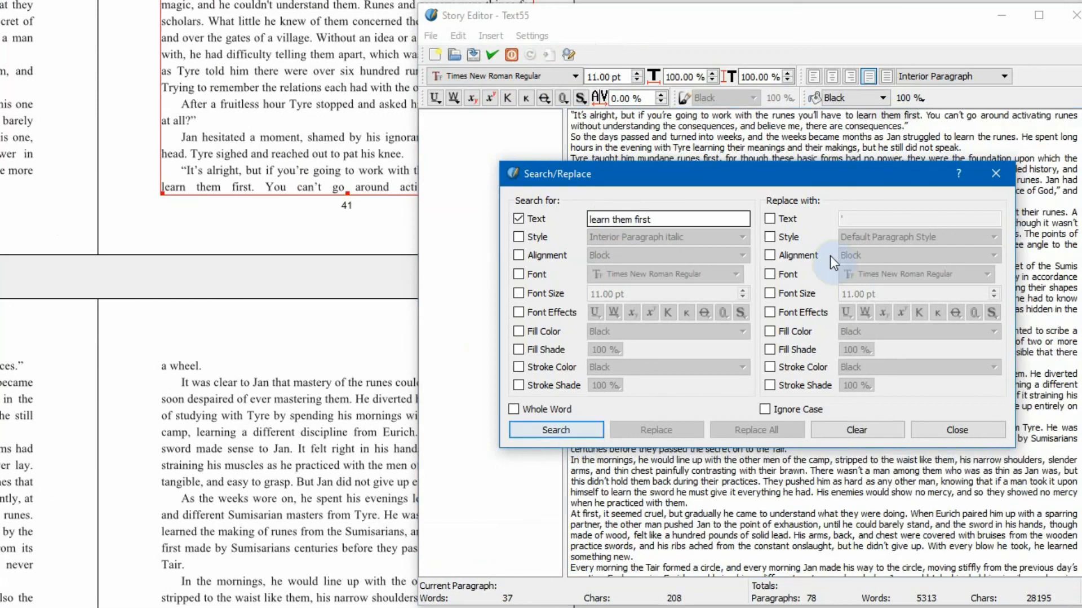
pyautogui.click(995, 173)
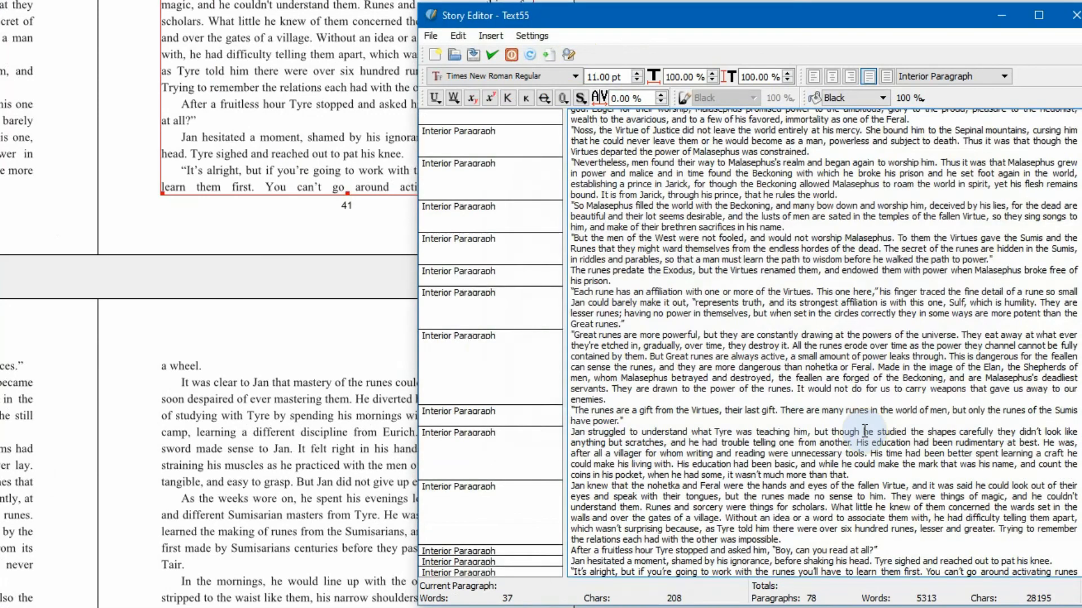
# Set the "It's alright, but if you're going to work with the runes" paragraph's horizontal character scaling to 98%, update the frame and close the Story Editor.
pyautogui.scroll(-3, 865, 430)
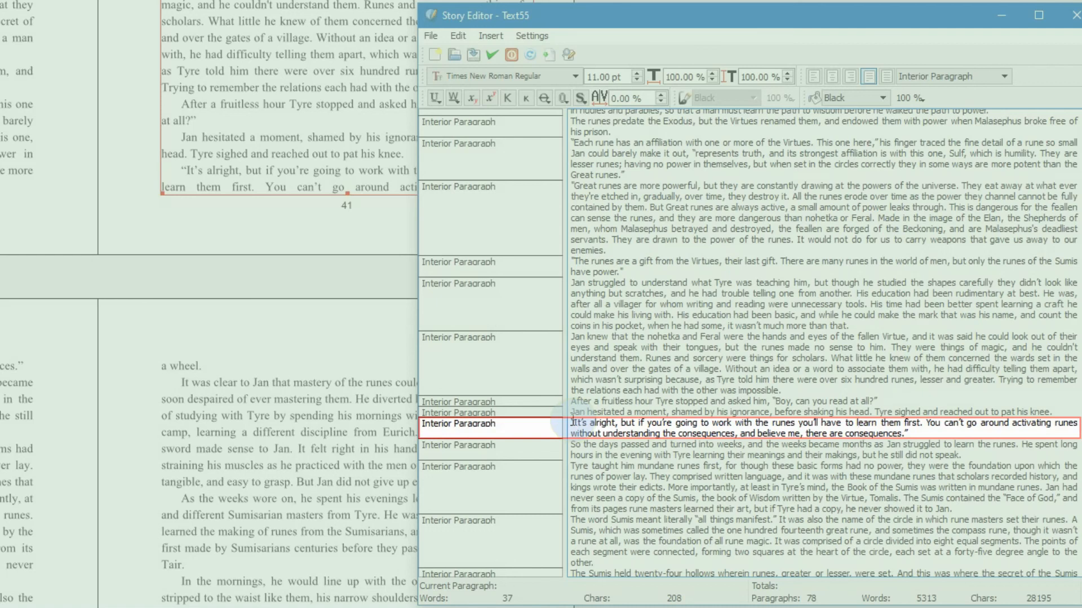
pyautogui.moveTo(572, 422); pyautogui.dragTo(624, 421)
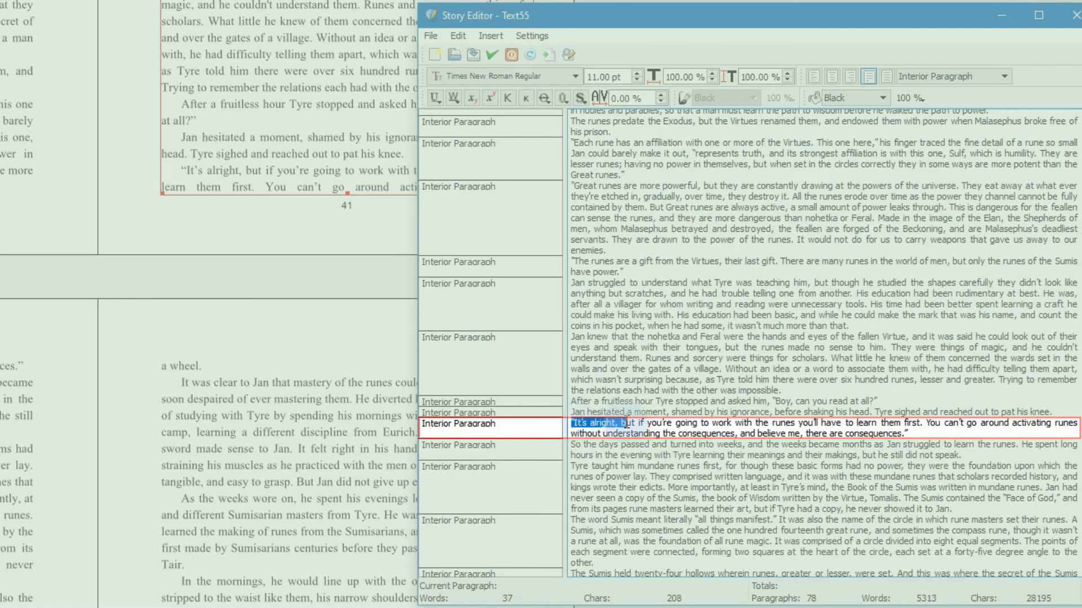
pyautogui.moveTo(627, 425); pyautogui.dragTo(919, 433)
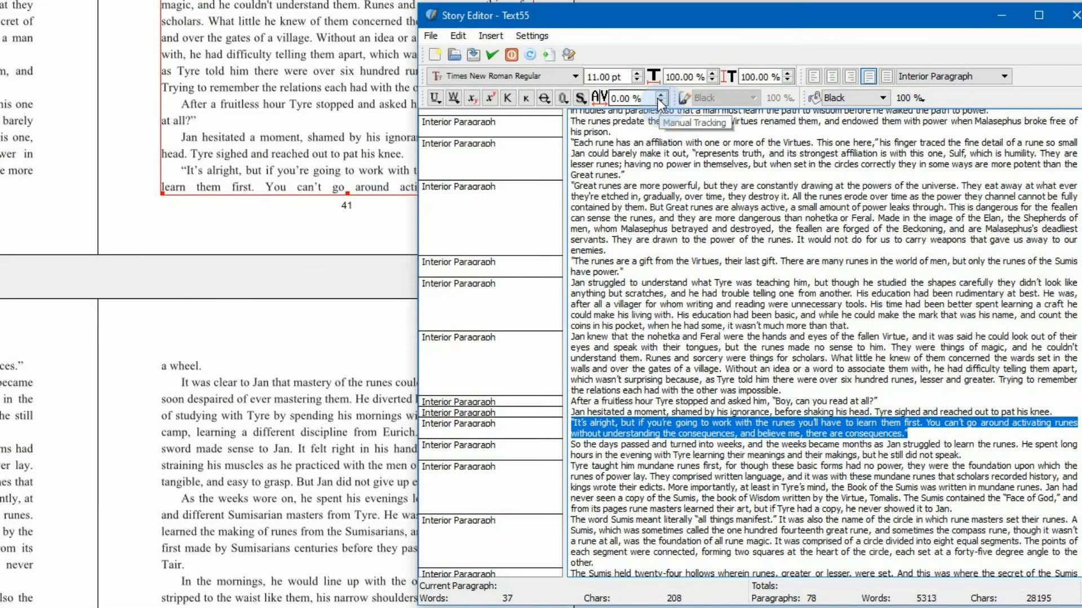
pyautogui.click(713, 80)
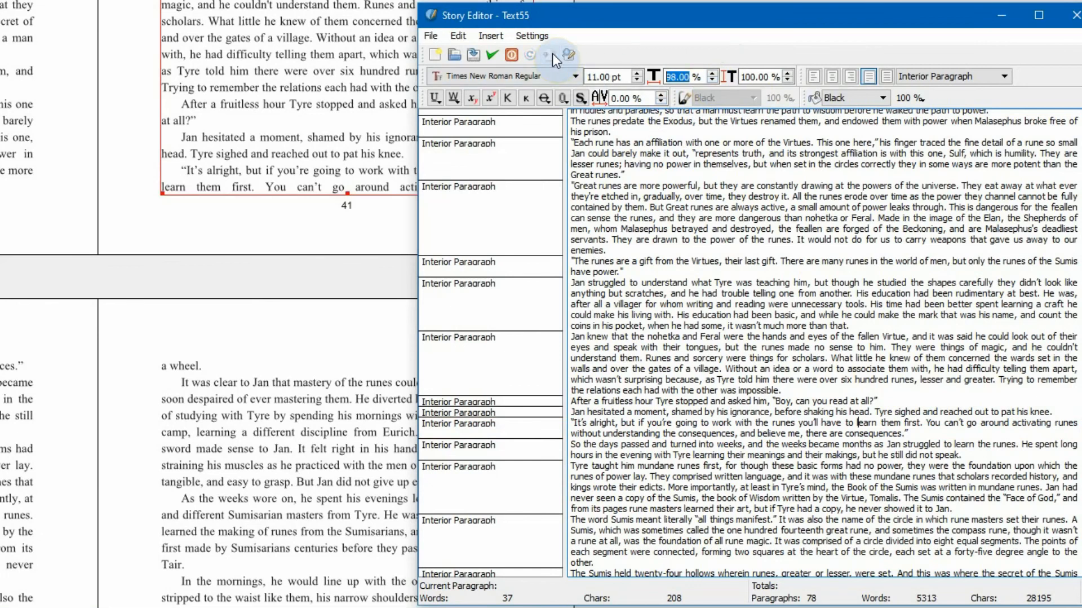
pyautogui.moveTo(673, 28); pyautogui.dragTo(616, 242)
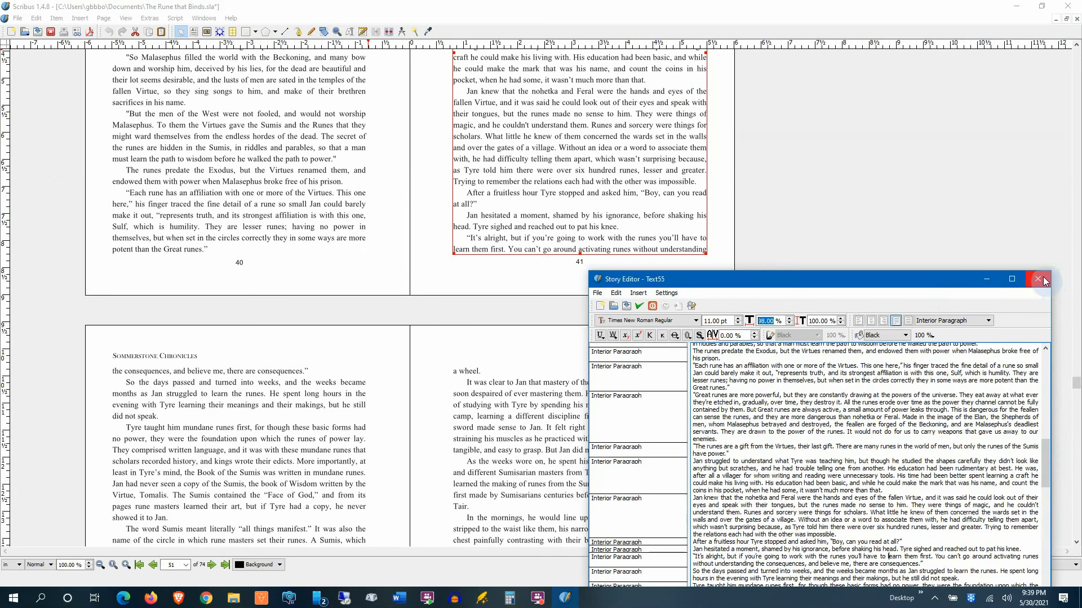
pyautogui.click(1038, 278)
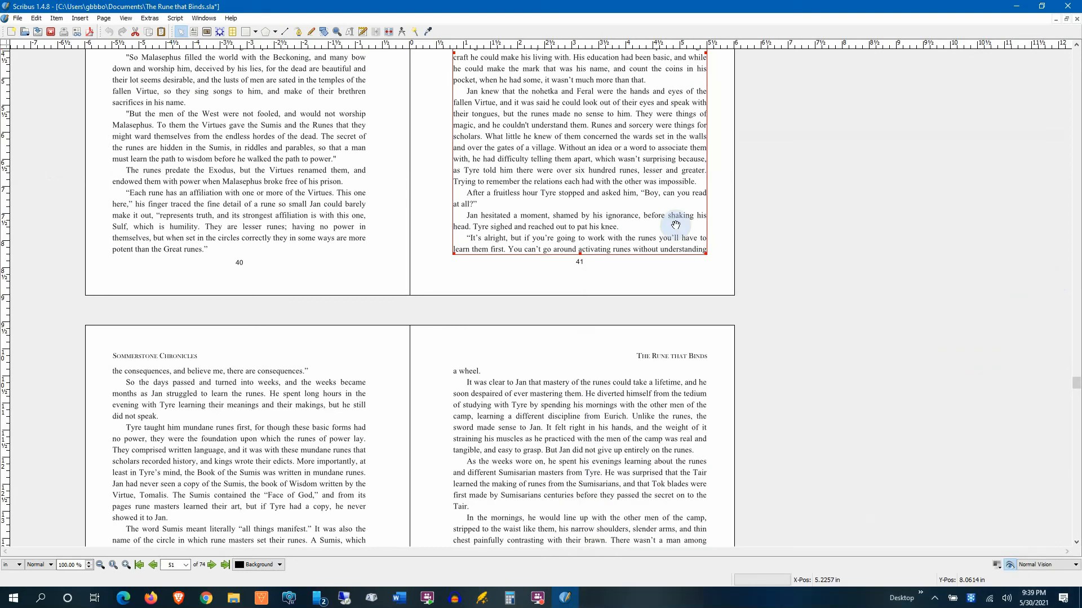
# Deselect page 41's text frame and review the layout of the following pages up to page 49, then of the earlier pages back to 30.
pyautogui.click(691, 281)
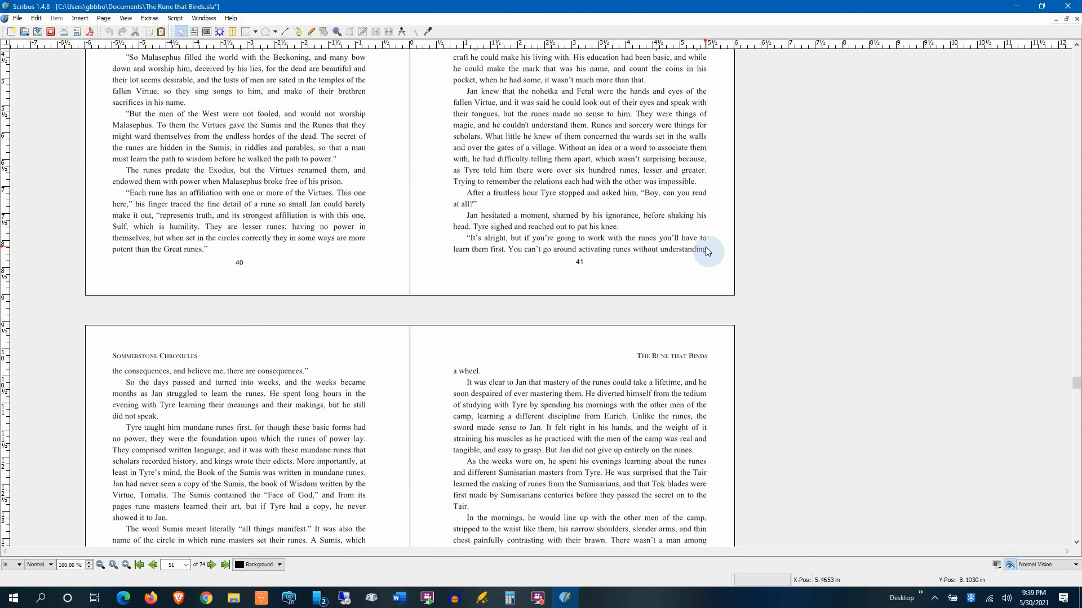
pyautogui.scroll(-5, 598, 333)
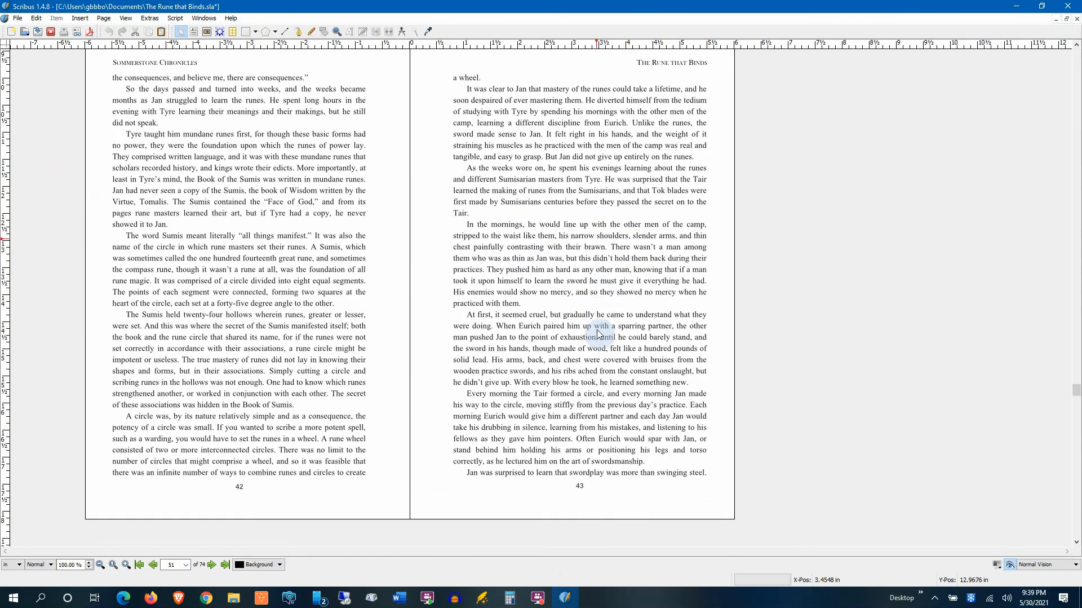
pyautogui.scroll(-8, 598, 334)
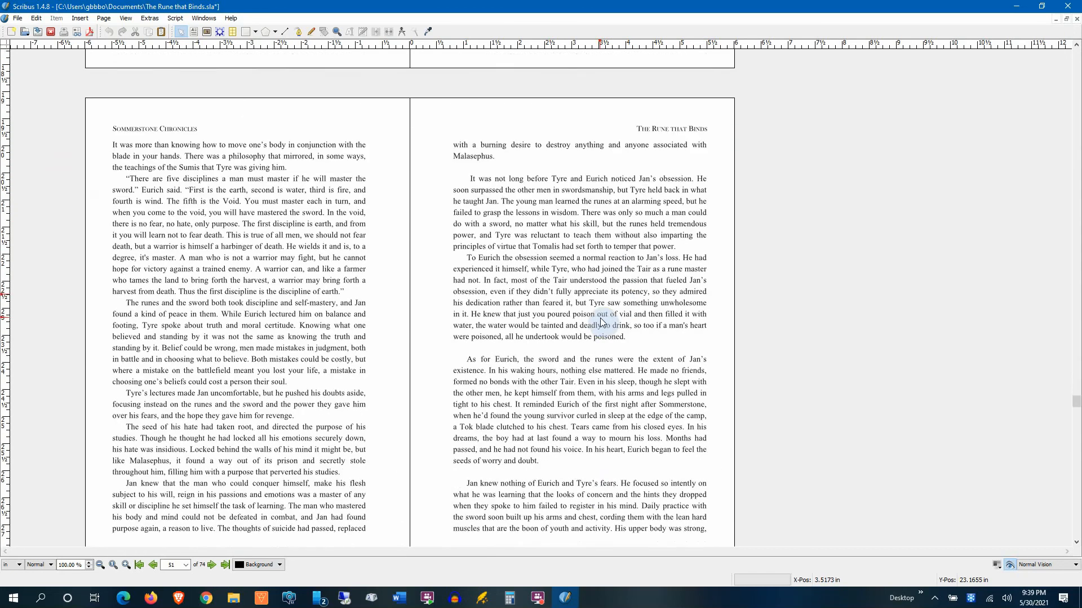
pyautogui.scroll(-7, 601, 322)
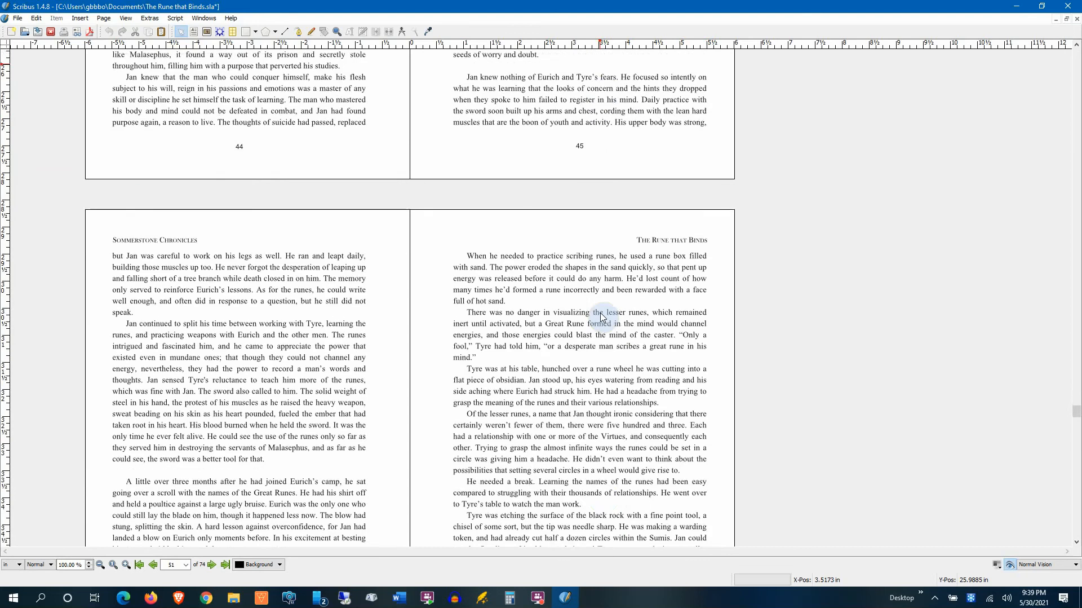
pyautogui.scroll(-8, 602, 318)
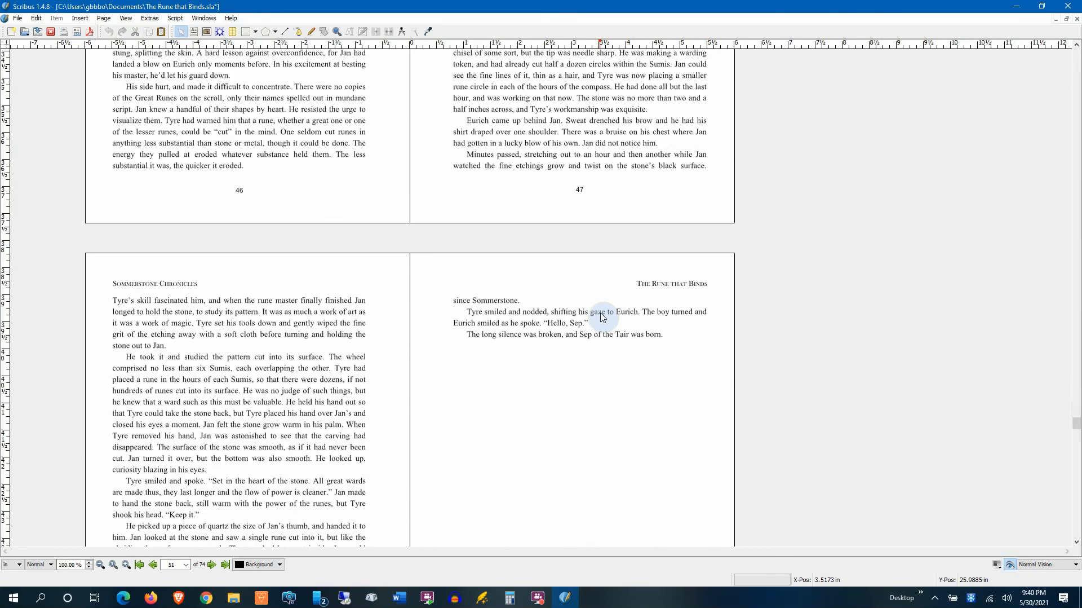
pyautogui.scroll(10, 603, 317)
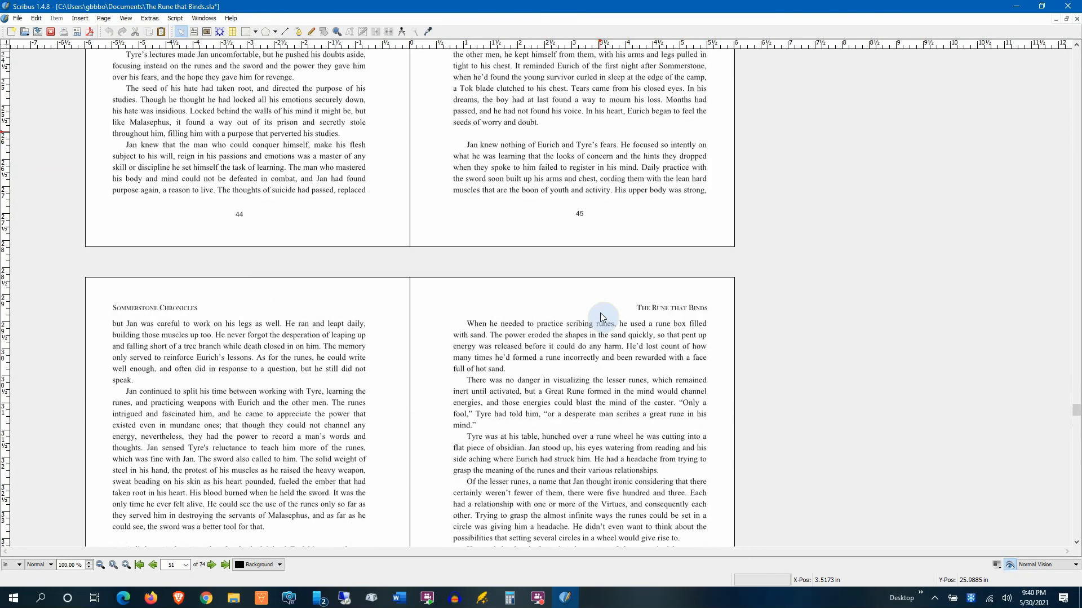
pyautogui.scroll(11, 601, 317)
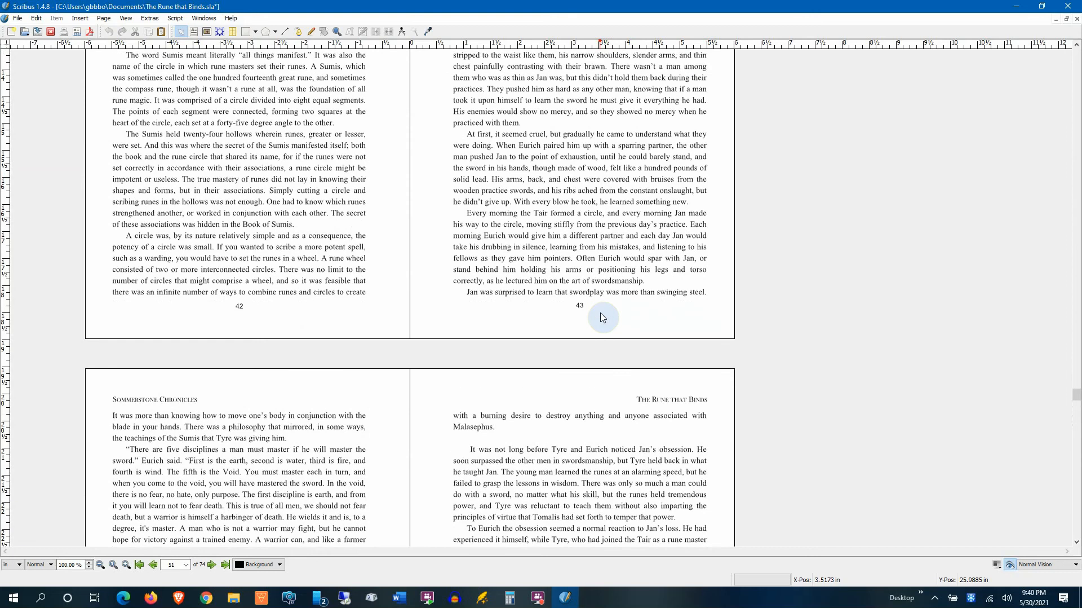
pyautogui.scroll(20, 603, 317)
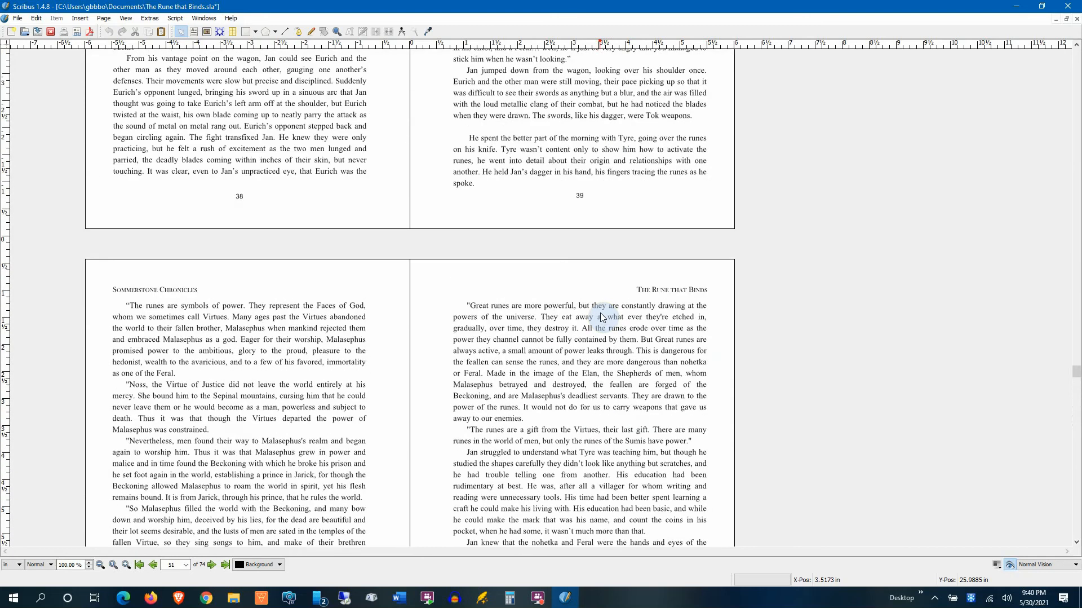
pyautogui.scroll(3, 602, 317)
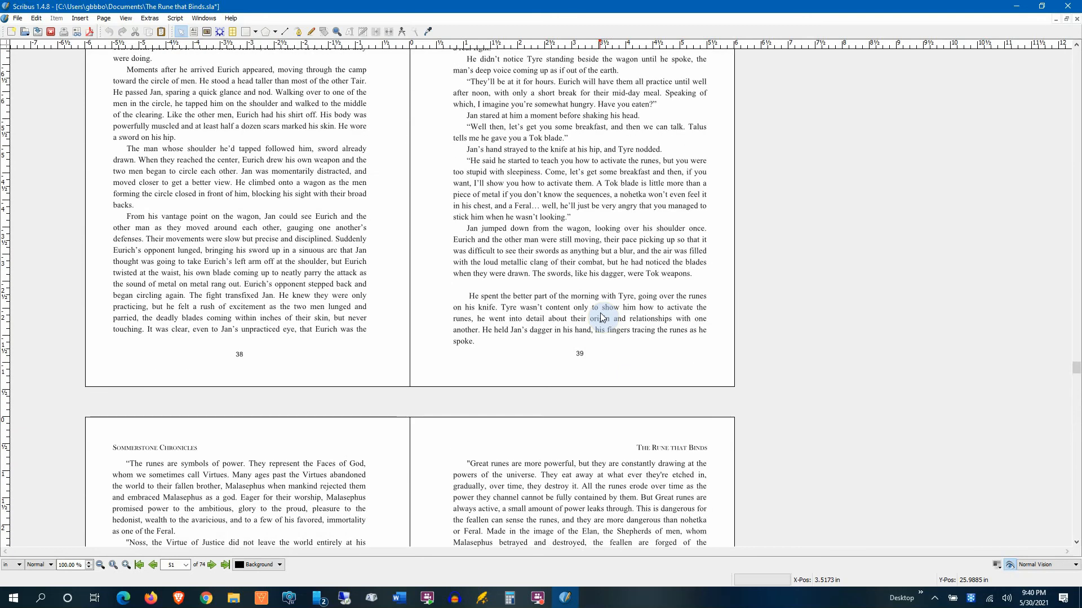
pyautogui.scroll(15, 602, 317)
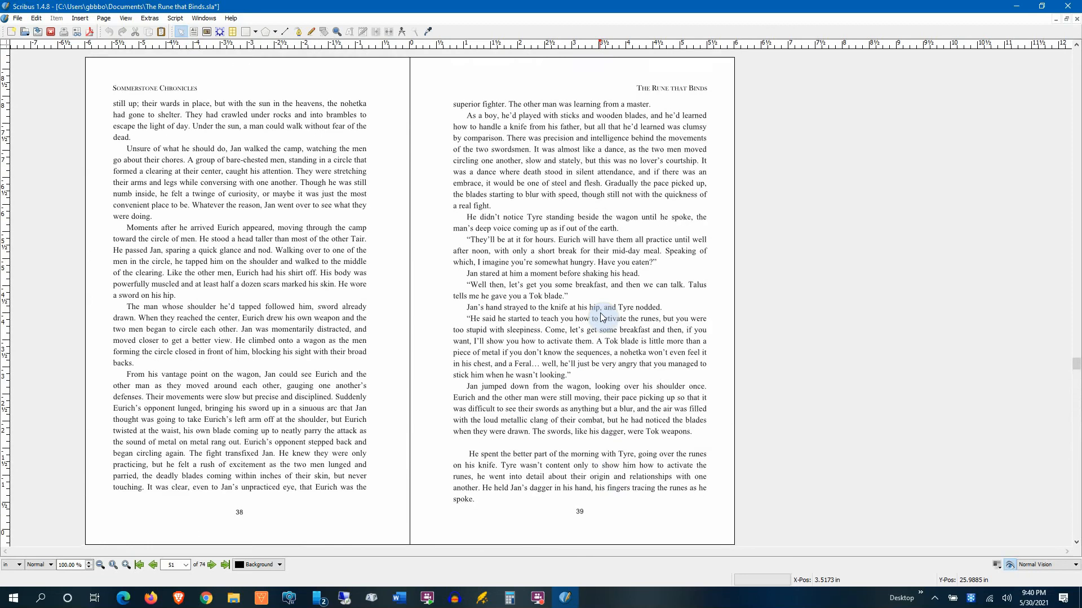
pyautogui.scroll(15, 602, 317)
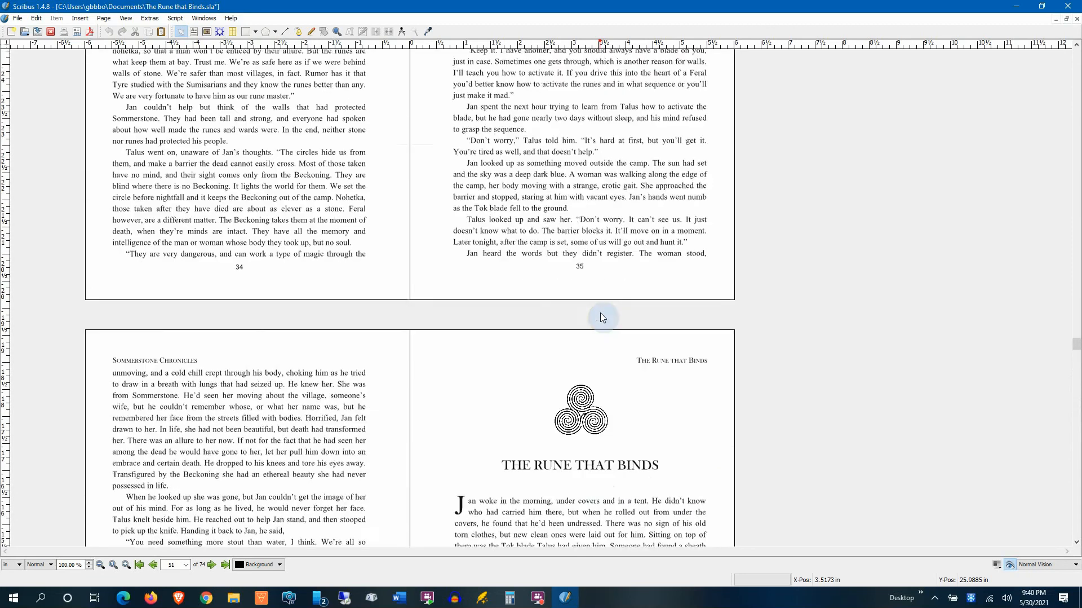
pyautogui.scroll(13, 602, 318)
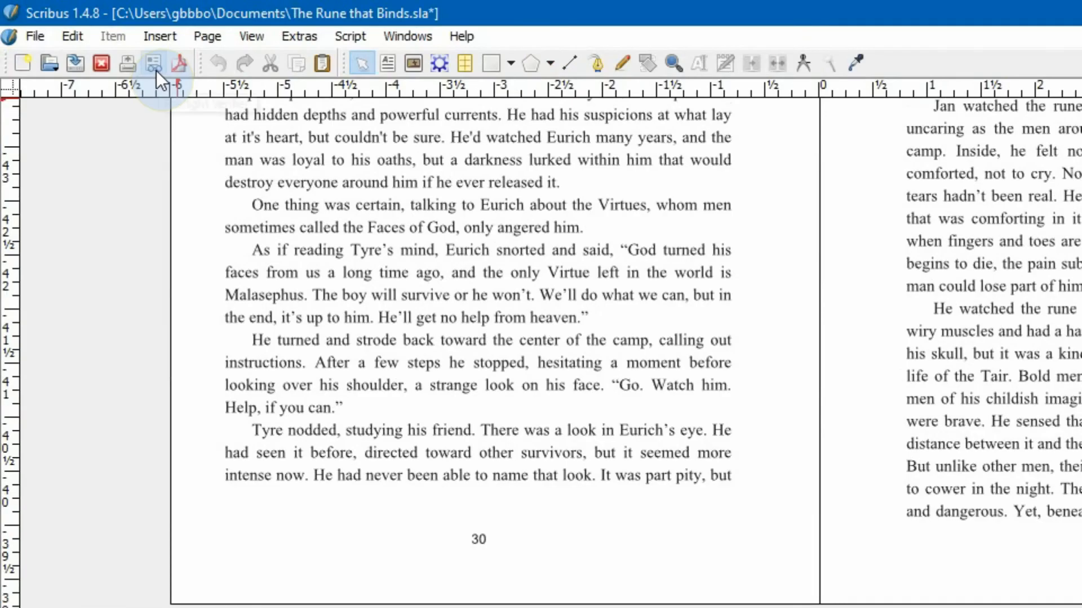
# Run the Preflight Verifier on the document with the PDF 1.4 profile and close its report.
pyautogui.click(153, 63)
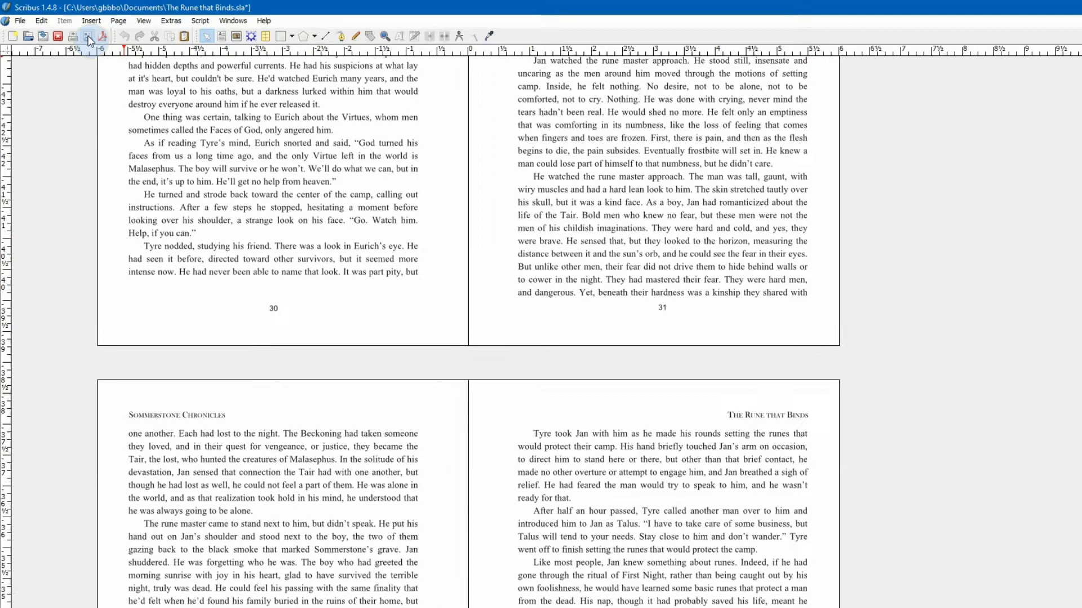
pyautogui.click(154, 65)
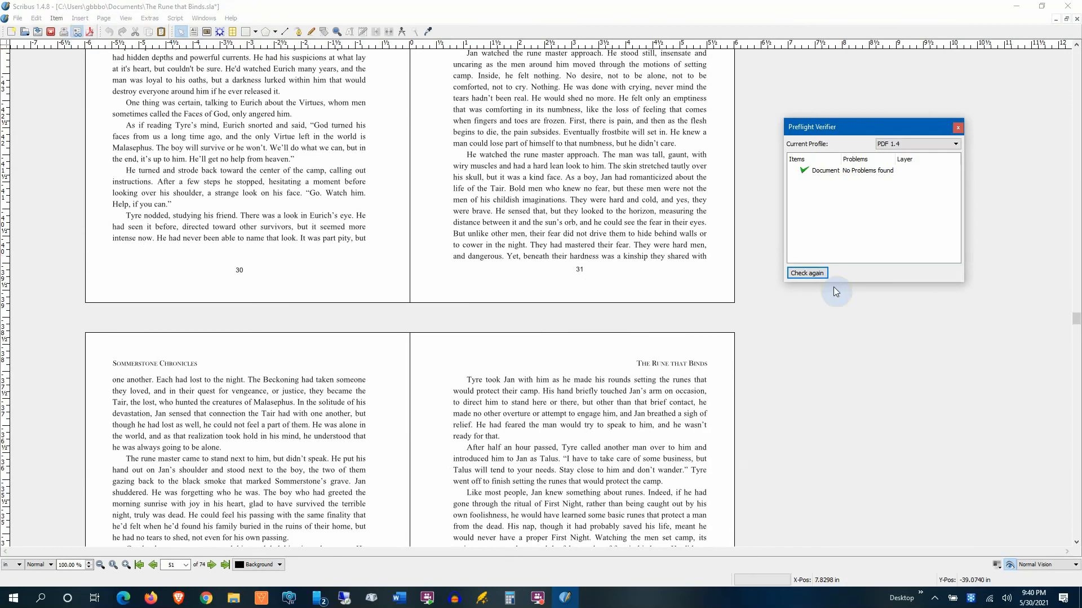
pyautogui.click(958, 129)
# Turn off Preview Mode while viewing the chapter opening "On the Edge of Life and Death".
pyautogui.scroll(10, 901, 285)
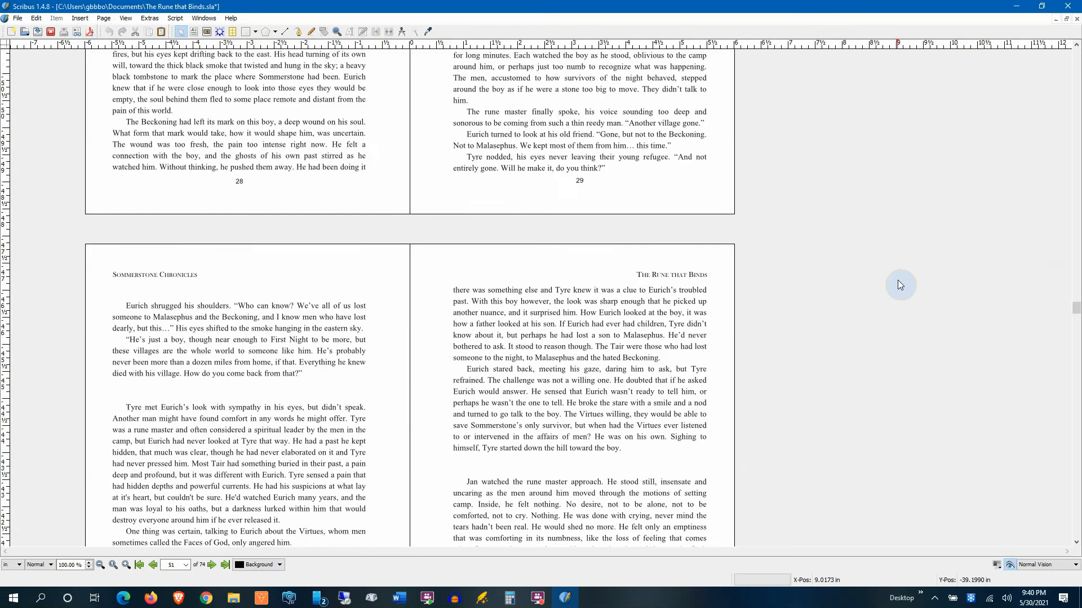
pyautogui.scroll(3, 901, 285)
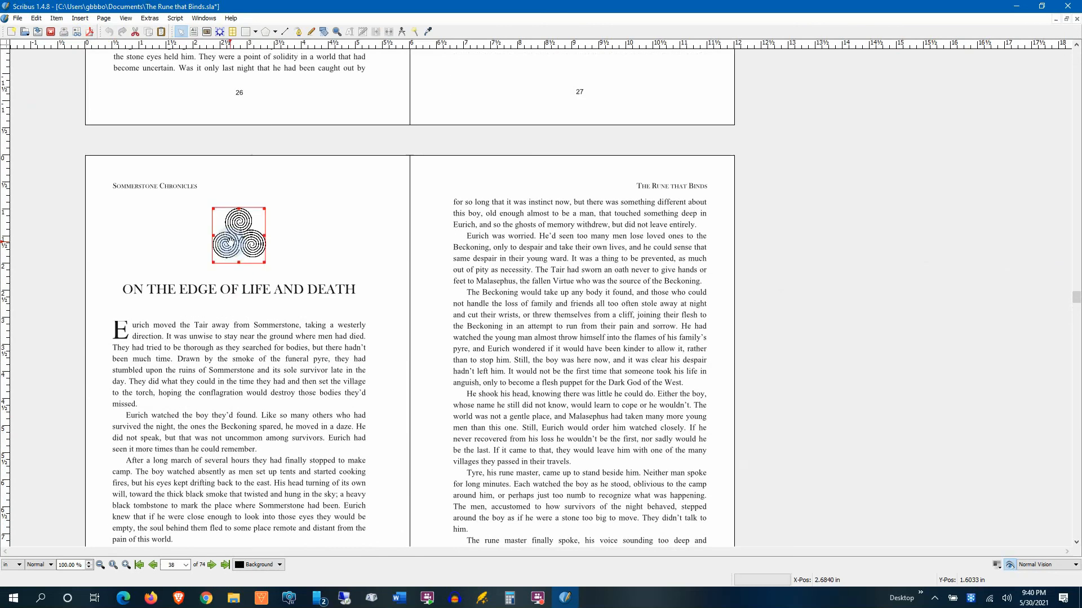
pyautogui.click(126, 18)
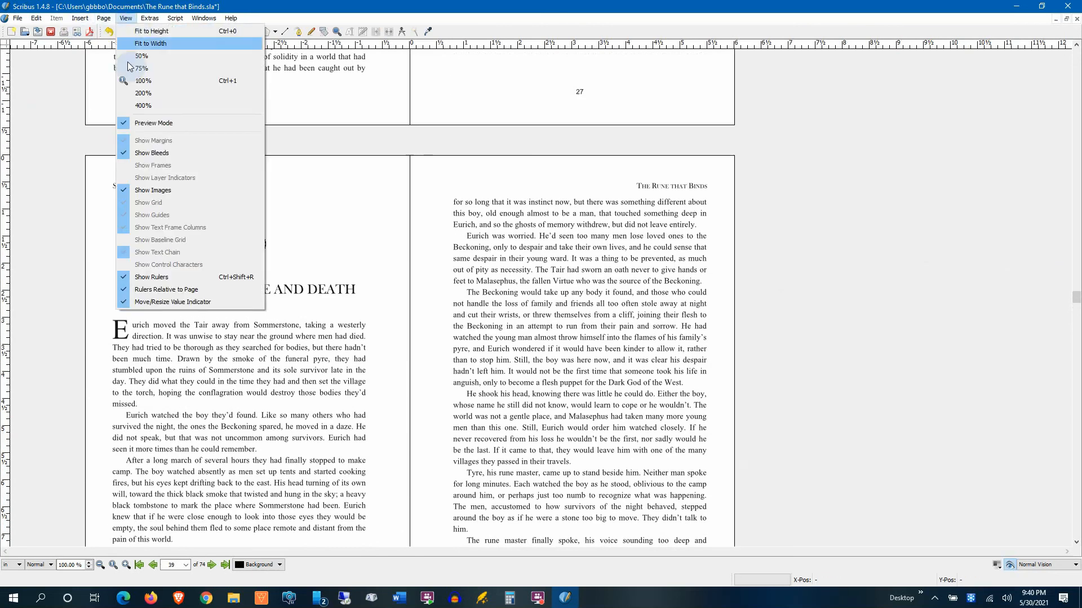
pyautogui.click(148, 127)
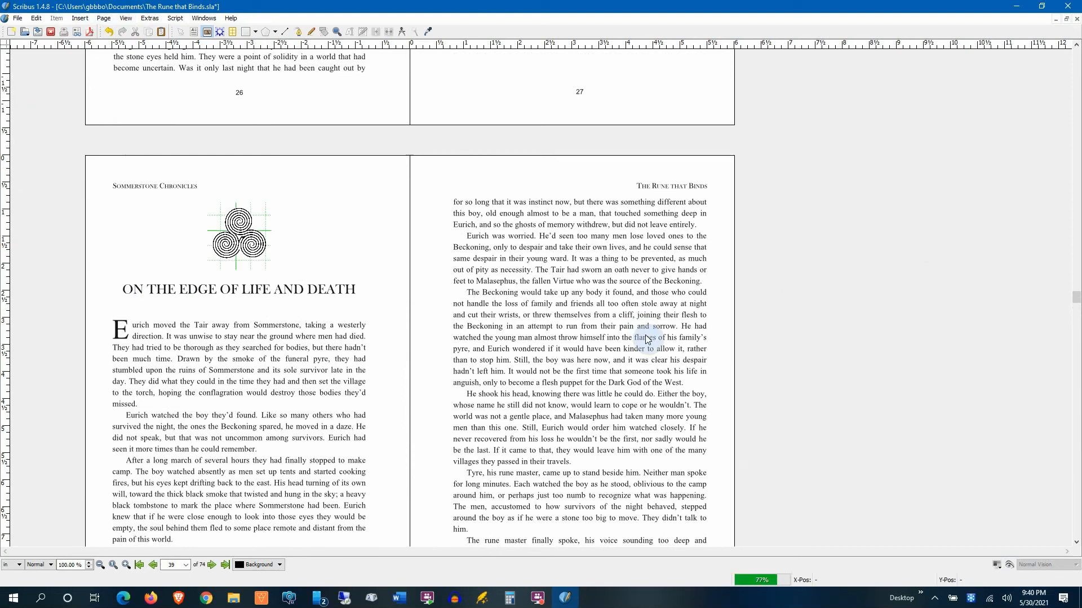
# Select the large frame on the book's title page and run the Preflight Verifier again.
pyautogui.moveTo(1077, 297); pyautogui.dragTo(1075, 53)
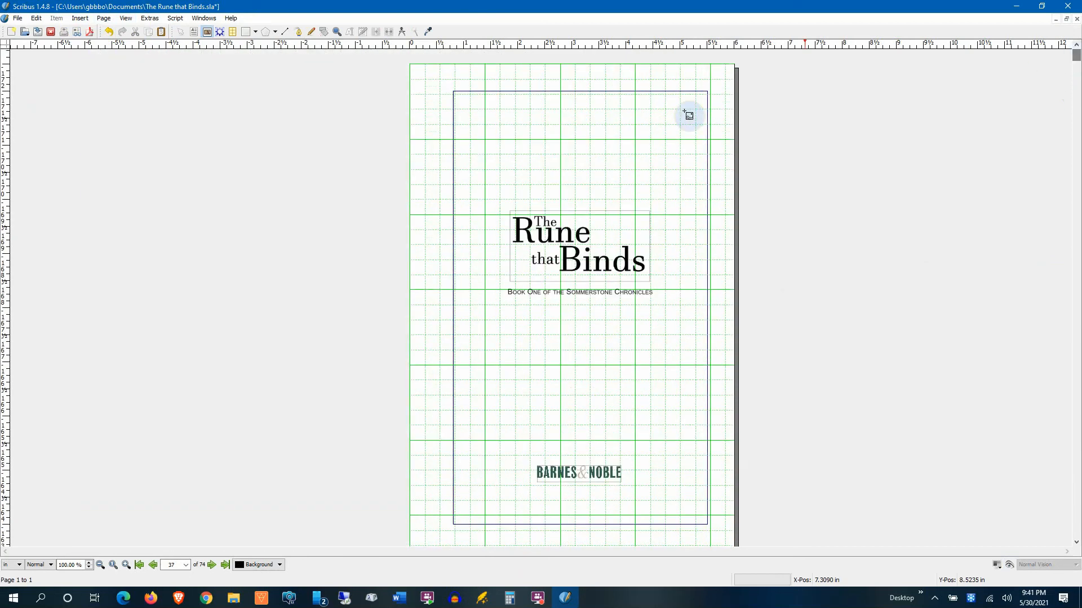
pyautogui.click(180, 32)
pyautogui.click(526, 183)
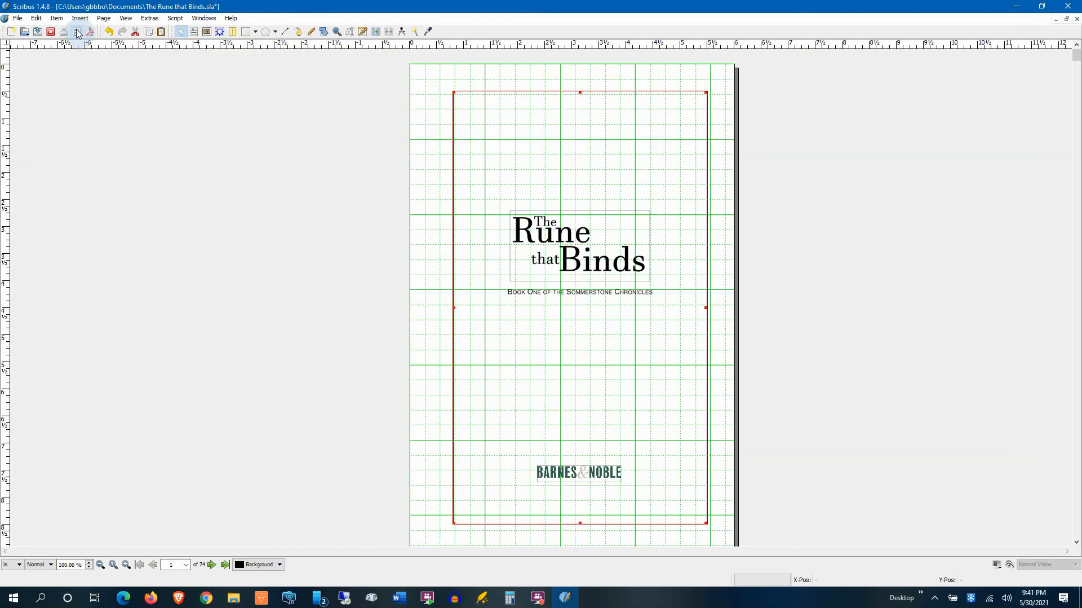
pyautogui.click(77, 32)
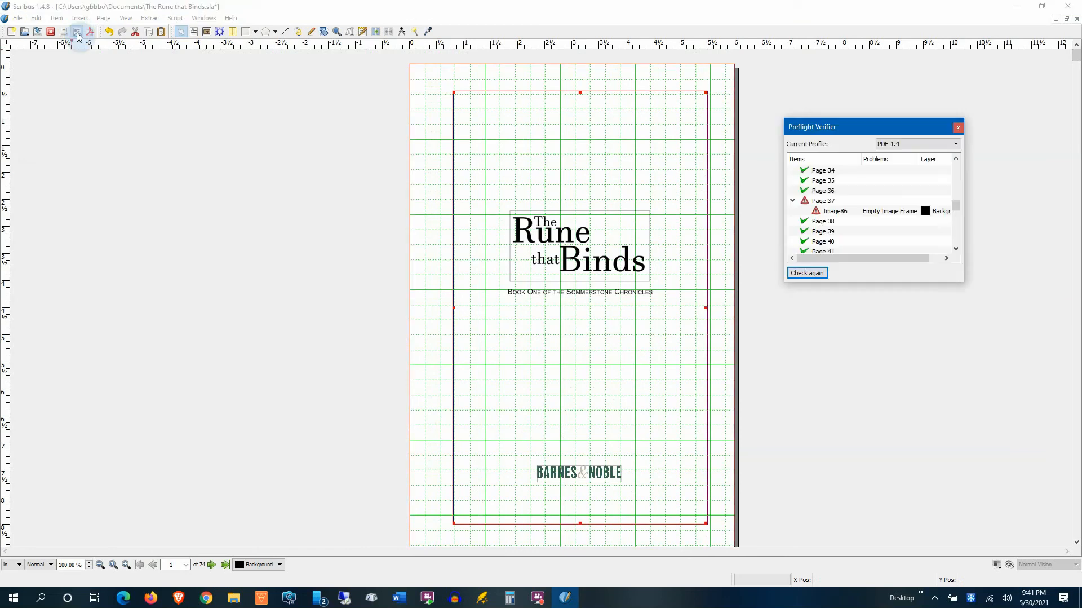
# Delete the flagged empty image frame Image86 from document page 37, recheck the document and close the Preflight Verifier.
pyautogui.scroll(-10, 892, 224)
pyautogui.scroll(-2, 893, 224)
pyautogui.click(876, 210)
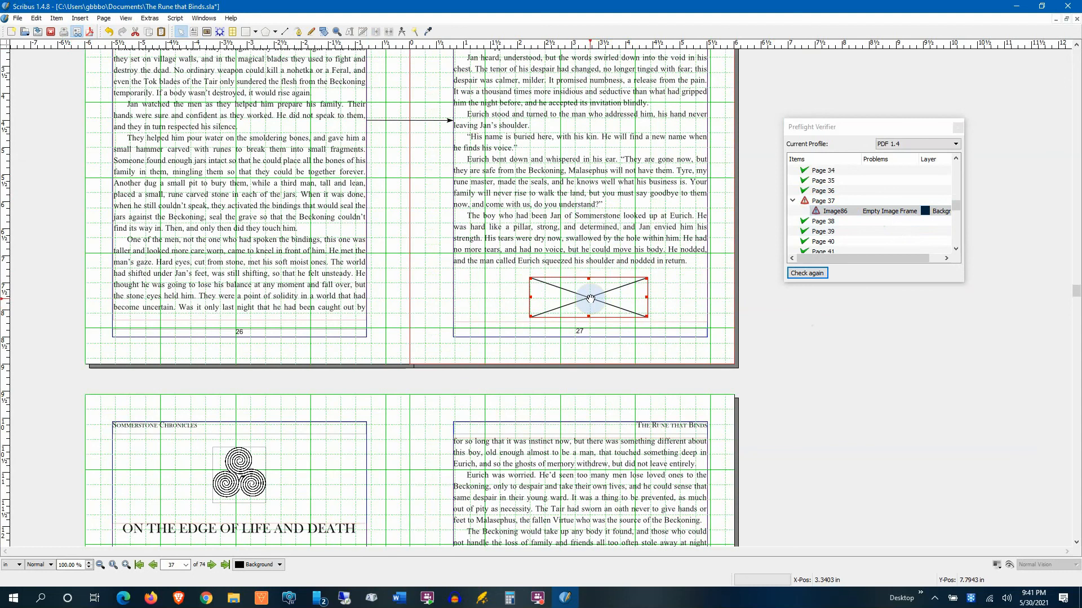
pyautogui.press('Delete')
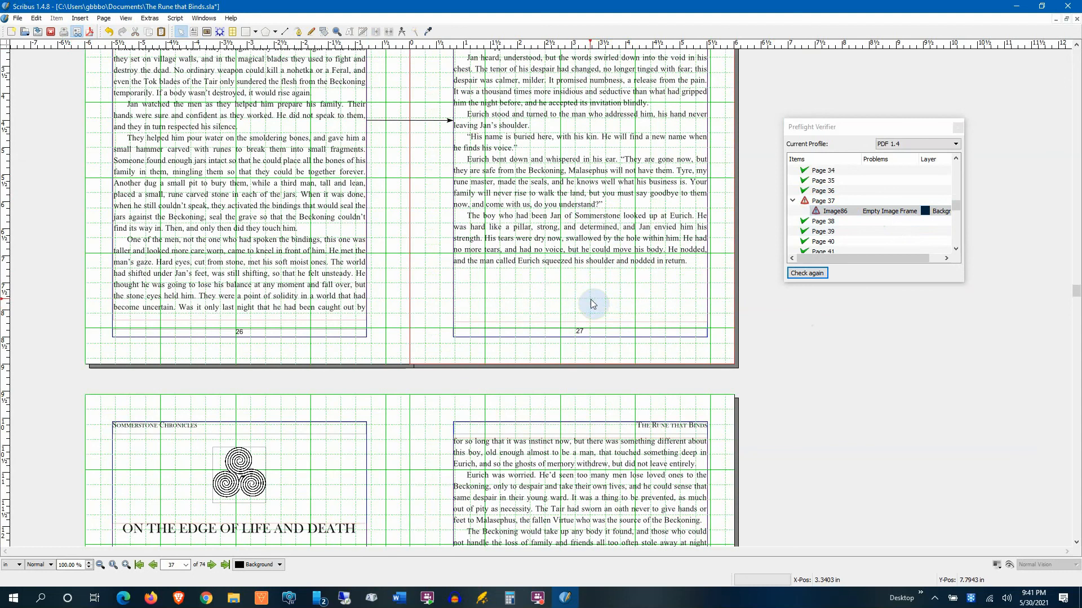
pyautogui.click(807, 272)
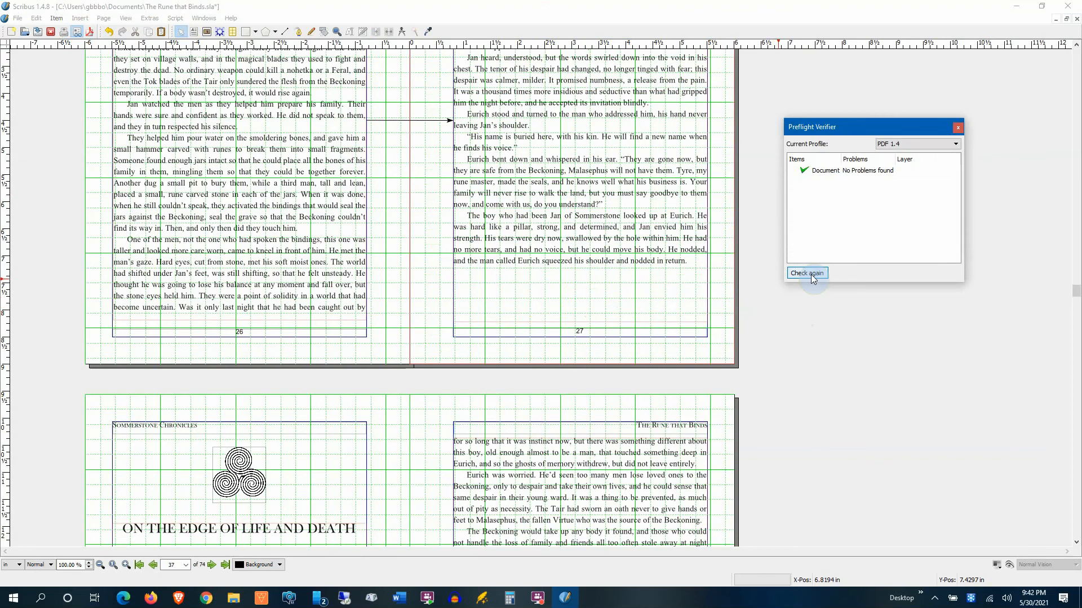
pyautogui.click(958, 128)
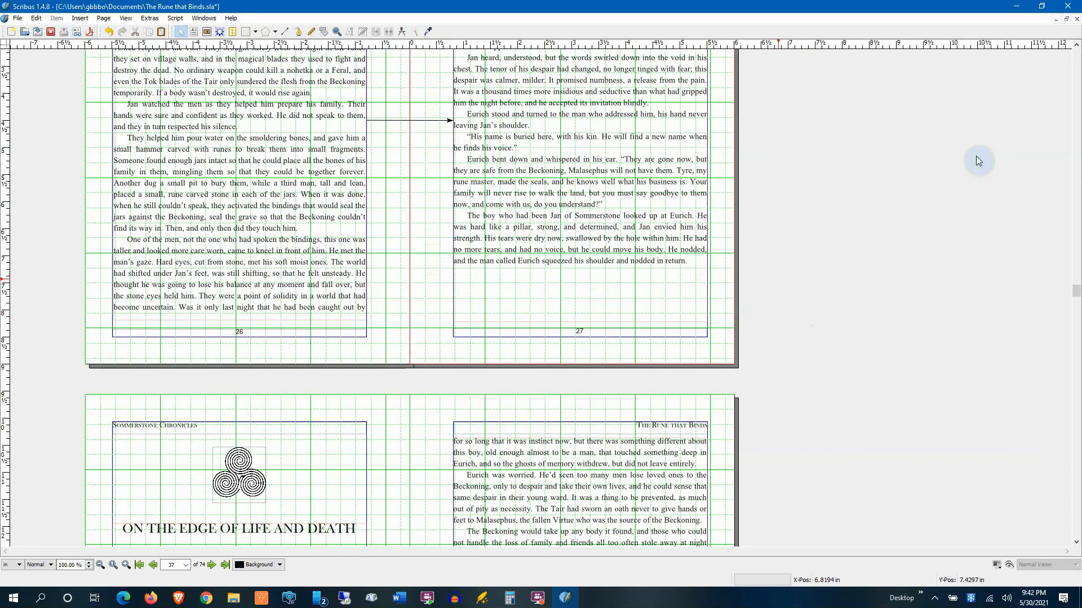
# Open the PDF export settings for the document.
pyautogui.click(91, 33)
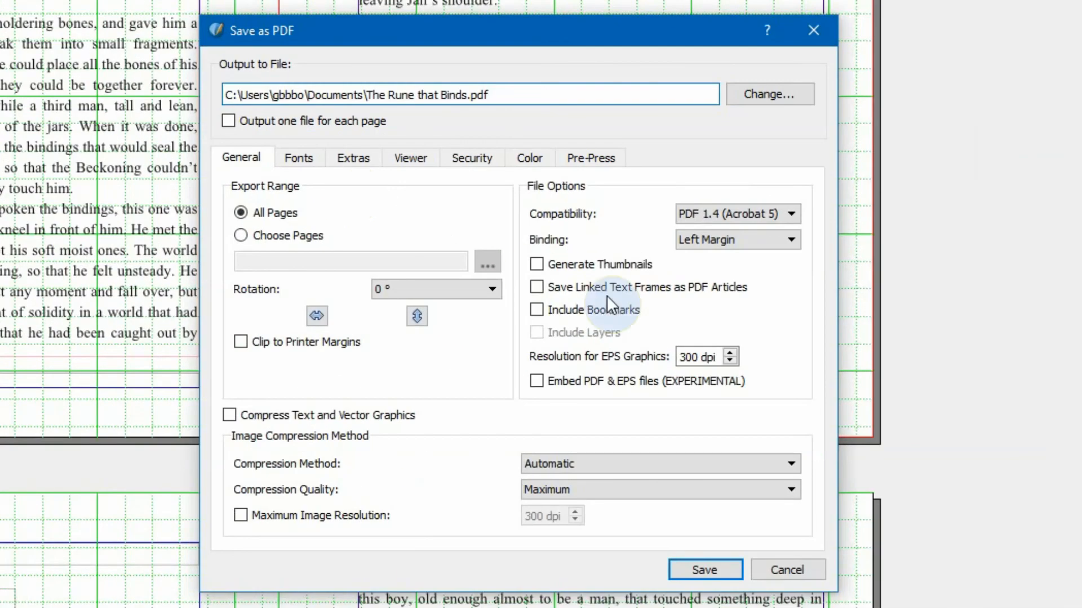
pyautogui.click(730, 352)
pyautogui.click(731, 352)
pyautogui.click(730, 351)
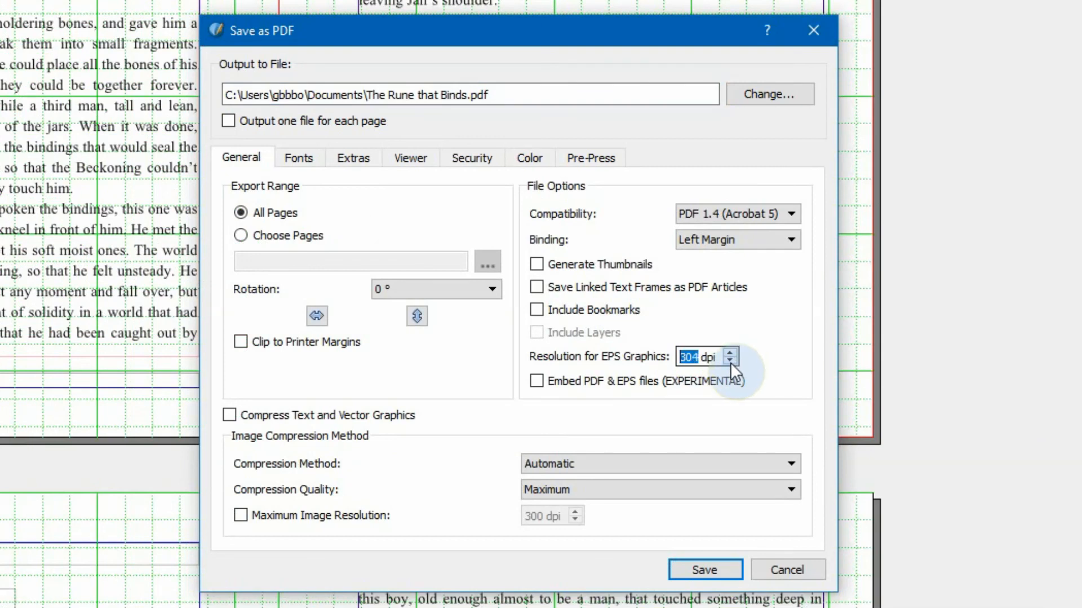
pyautogui.click(732, 362)
pyautogui.click(731, 362)
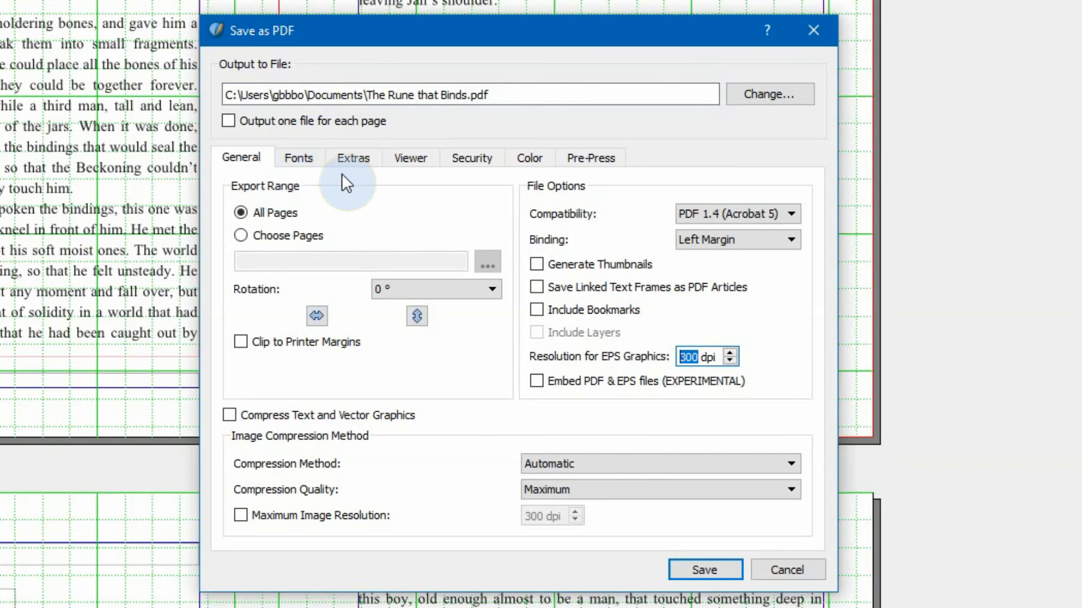
# Set the PDF's resolution for EPS graphics to 600 dpi.
pyautogui.click(731, 352)
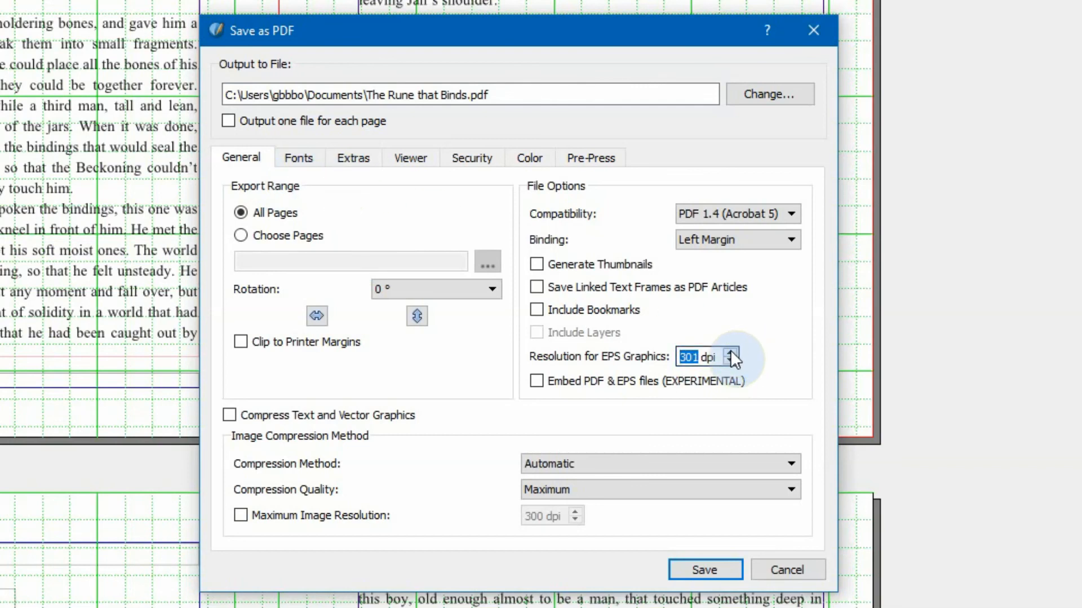
pyautogui.click(730, 352)
pyautogui.click(730, 352)
pyautogui.click(730, 352)
pyautogui.click(731, 351)
pyautogui.click(730, 351)
pyautogui.click(730, 352)
pyautogui.click(730, 351)
pyautogui.click(730, 352)
pyautogui.click(730, 352)
pyautogui.click(731, 352)
pyautogui.write('600')
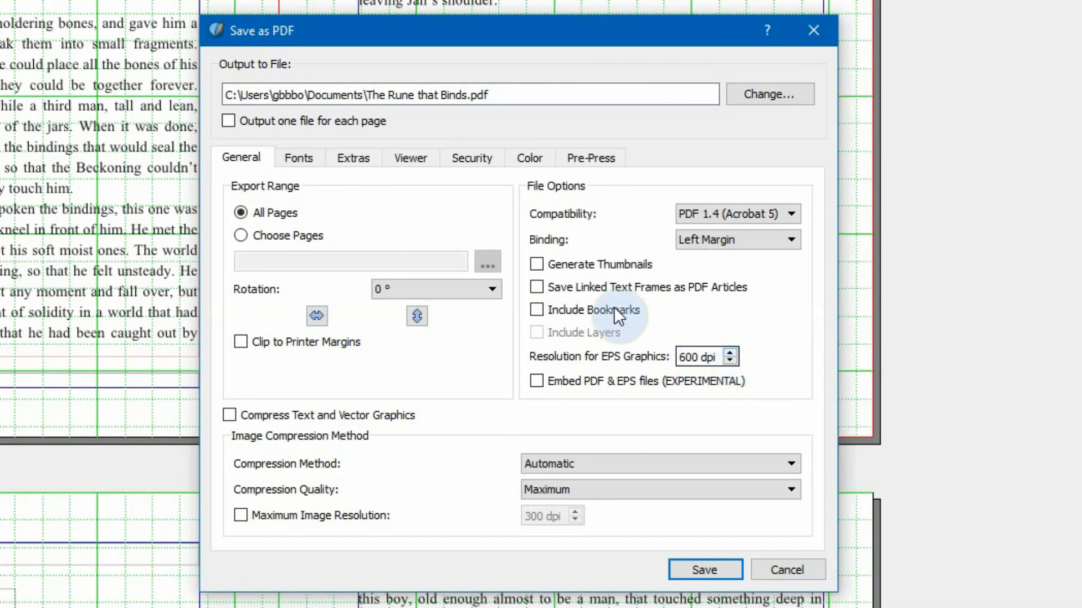
# Remove Baskerville Old Face Regular from the PDF's fonts to embed, and apply embedding to all fonts again.
pyautogui.click(297, 163)
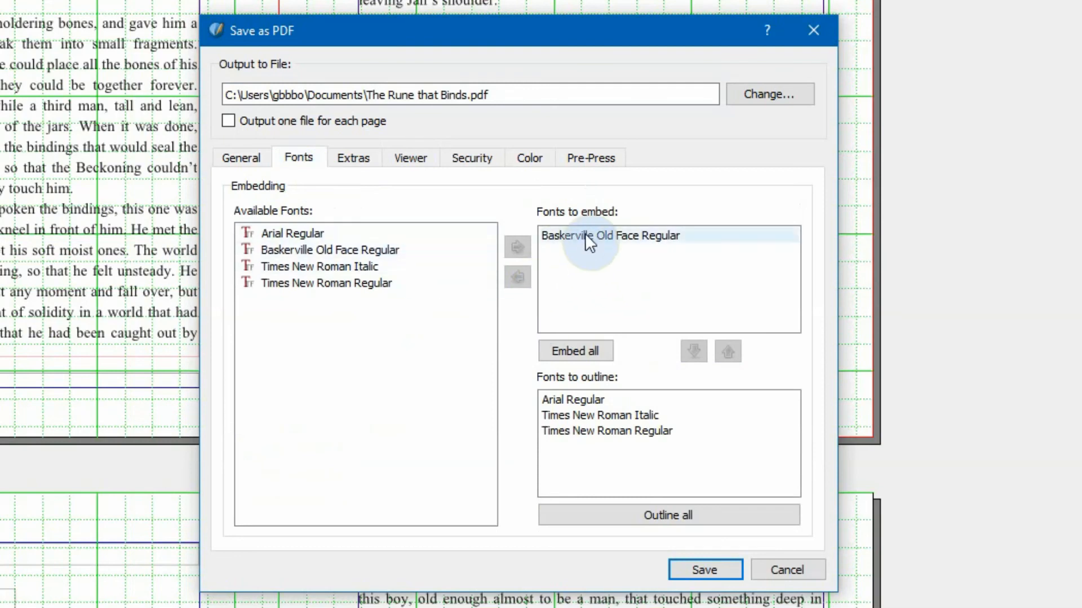
pyautogui.click(548, 234)
pyautogui.click(519, 277)
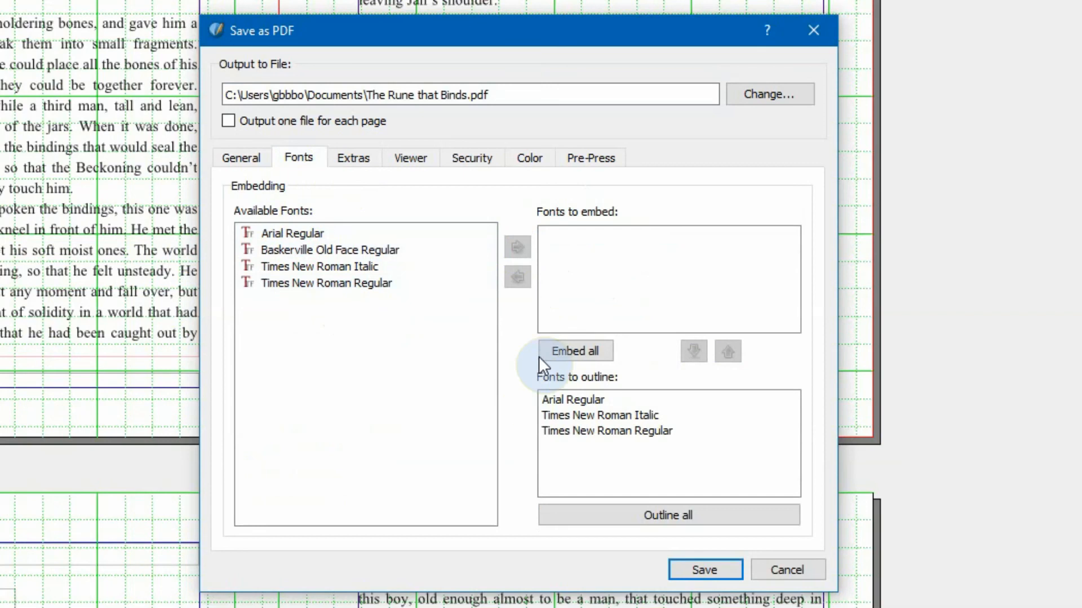
pyautogui.click(584, 348)
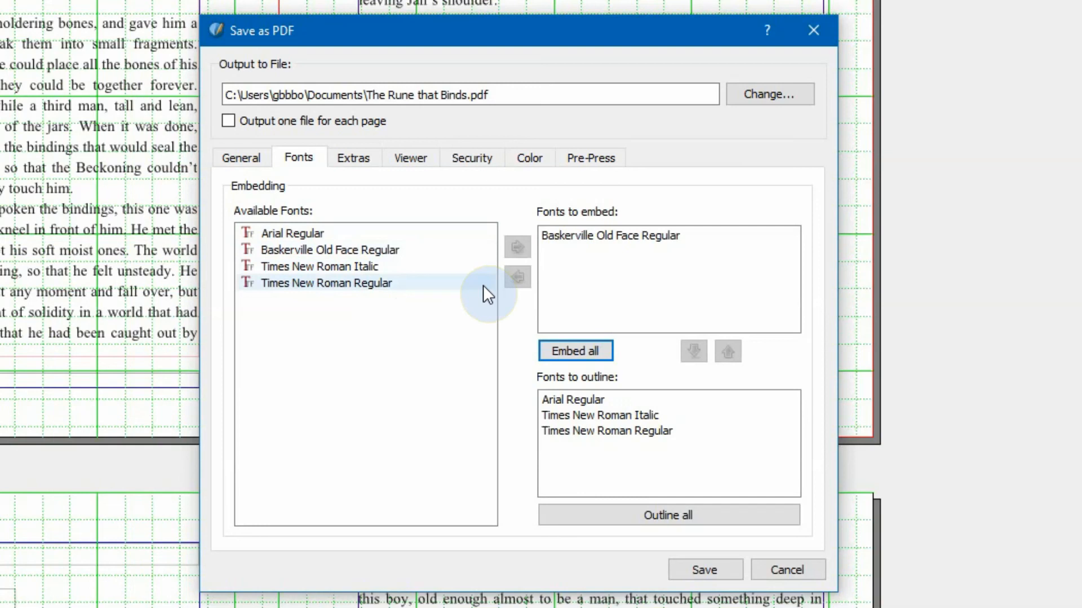
# Save the PDF as The Rune that Binds.pdf, replacing the existing file.
pyautogui.click(716, 574)
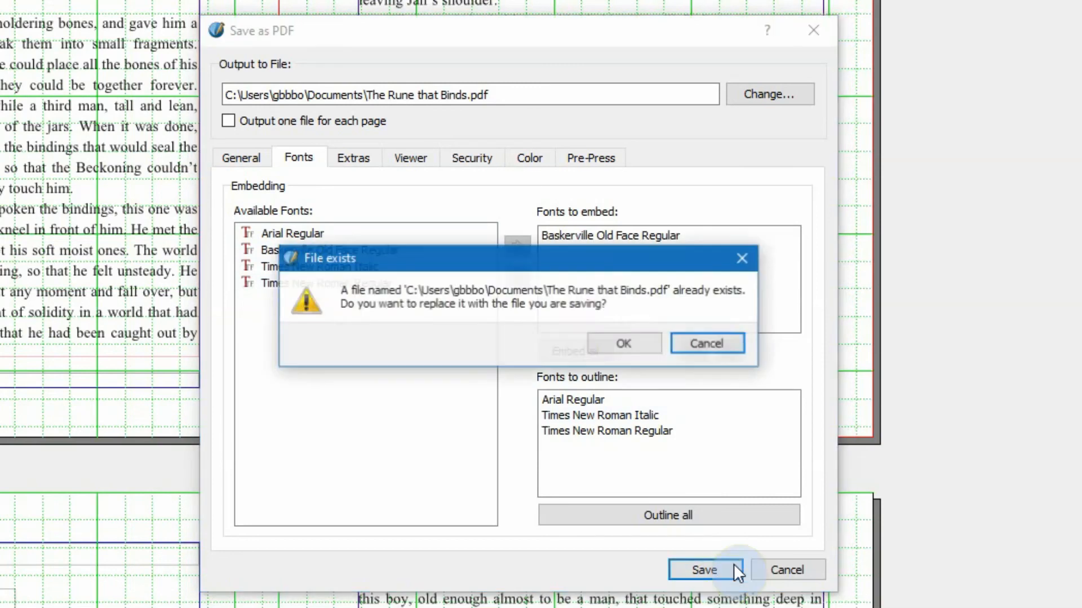
pyautogui.click(631, 338)
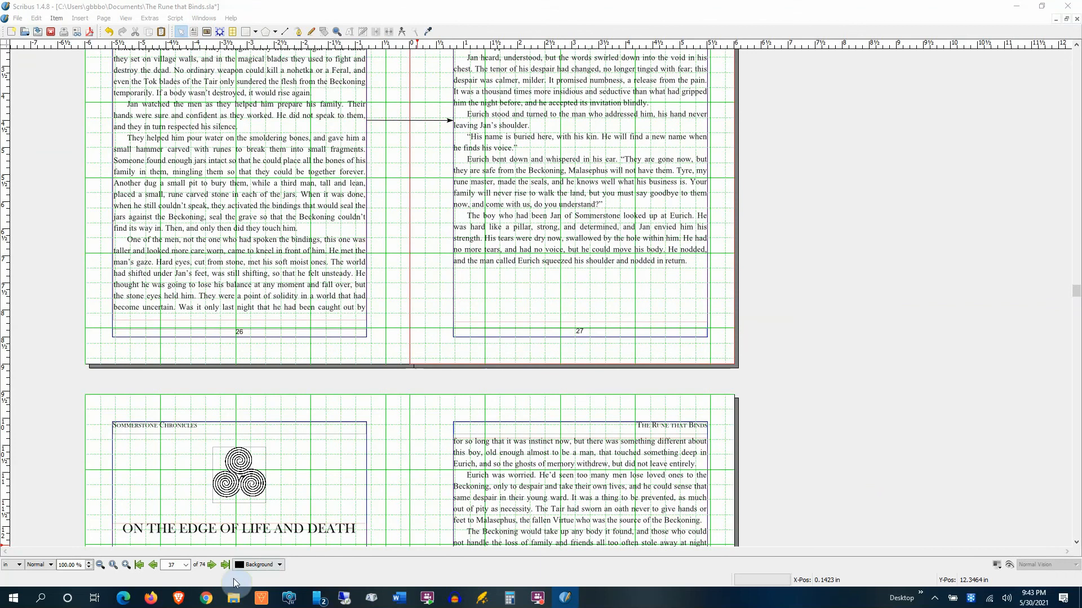
# Switch to File Explorer and open the exported The Rune that Binds.pdf from the Documents folder.
pyautogui.click(235, 598)
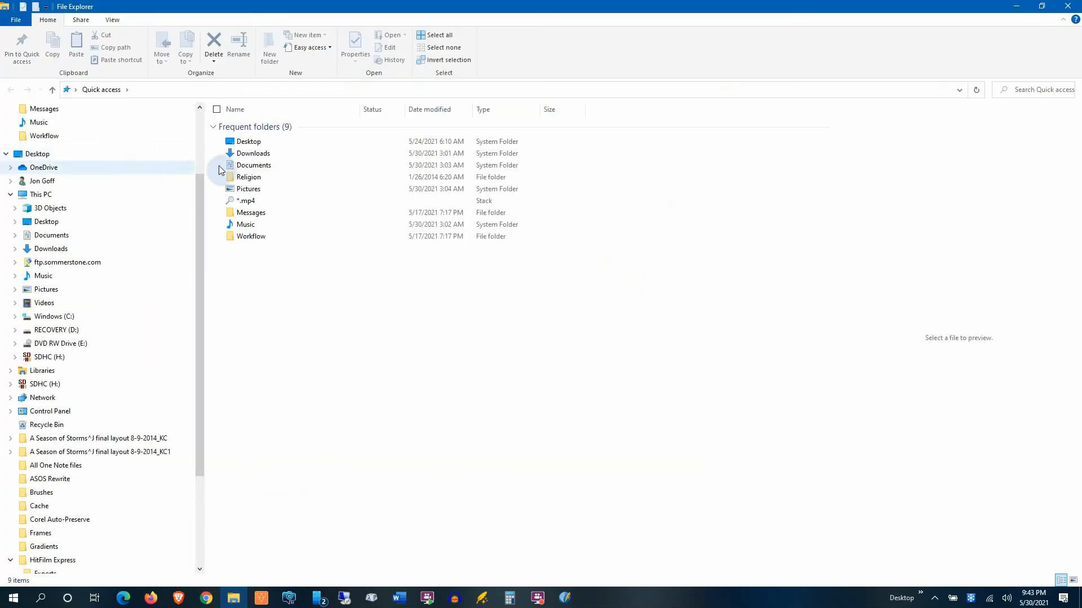
pyautogui.click(241, 167)
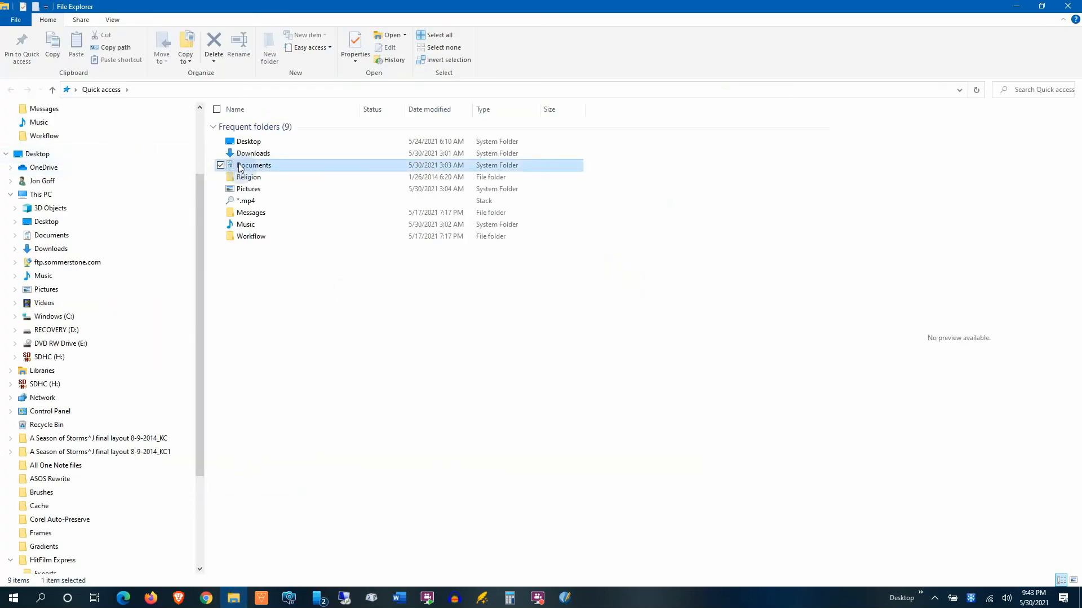
pyautogui.doubleClick(301, 168)
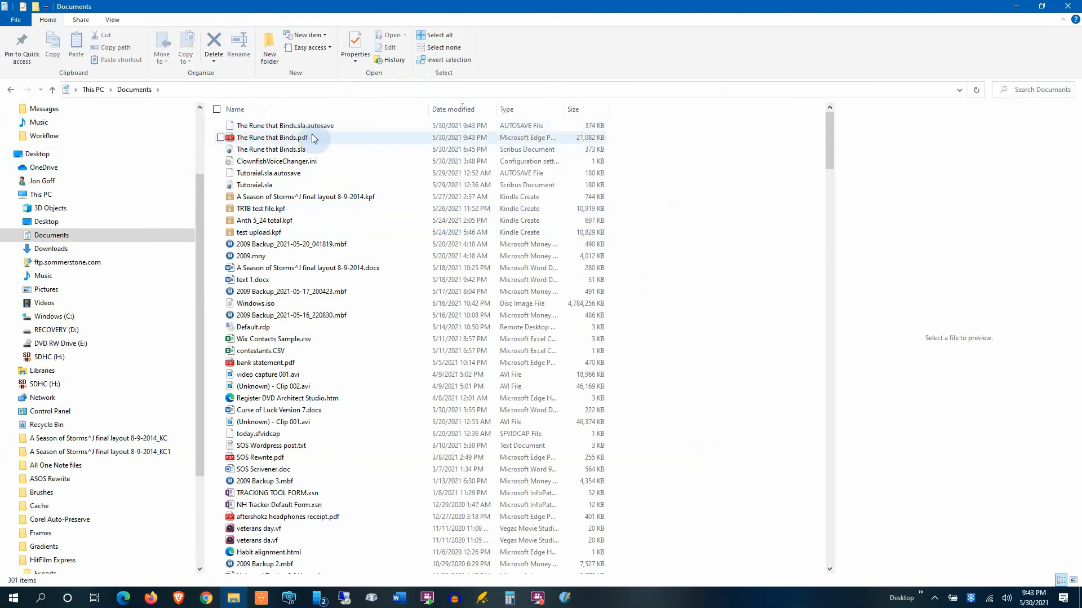
pyautogui.doubleClick(314, 138)
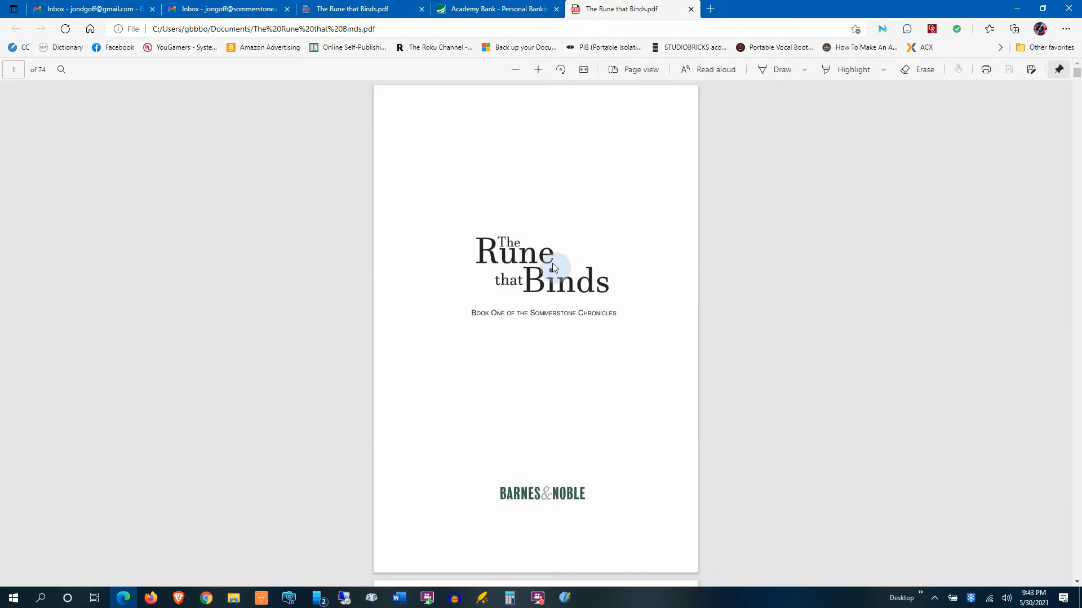
# Display the PDF in two-page view with the cover page shown separately.
pyautogui.click(653, 71)
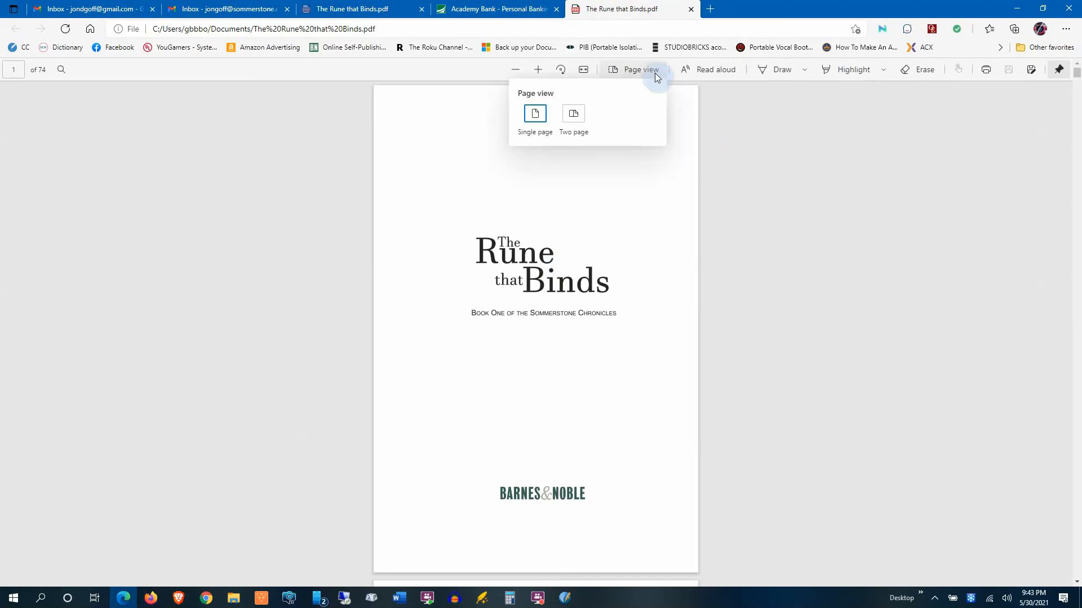
pyautogui.click(574, 115)
pyautogui.click(643, 164)
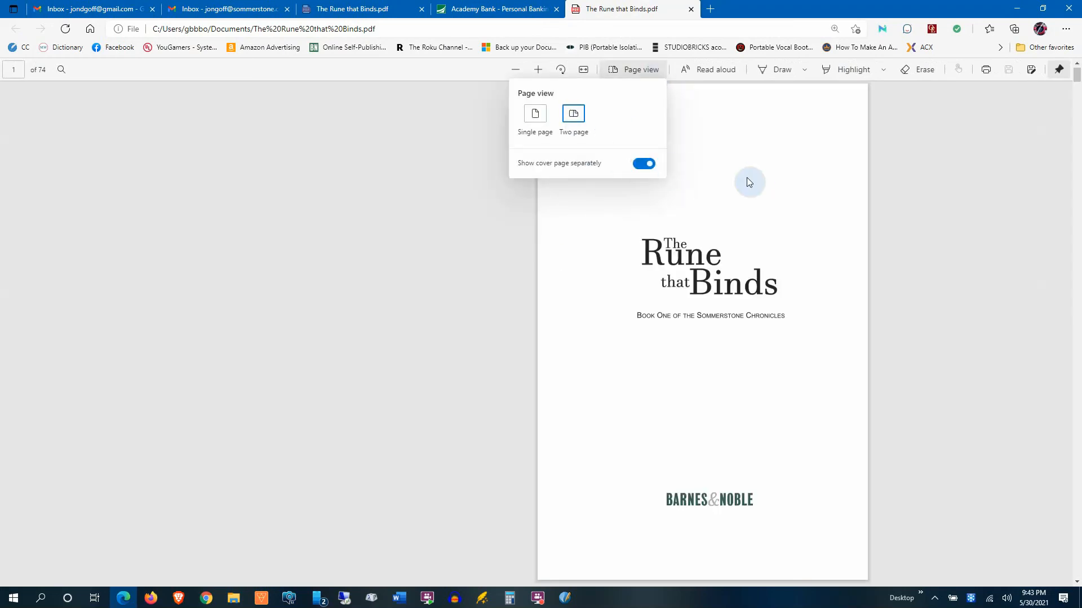
pyautogui.click(903, 218)
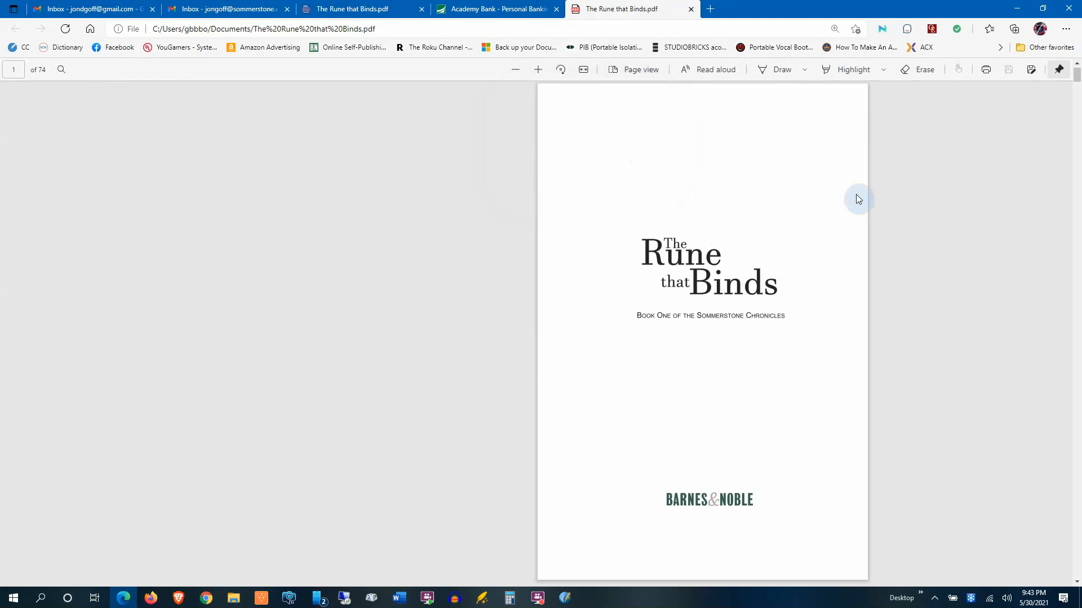
# Examine the exported book's facing pages from the title page through printed pages 44 and 45, checking layout, headers, page numbers and text spacing.
pyautogui.scroll(-10, 858, 200)
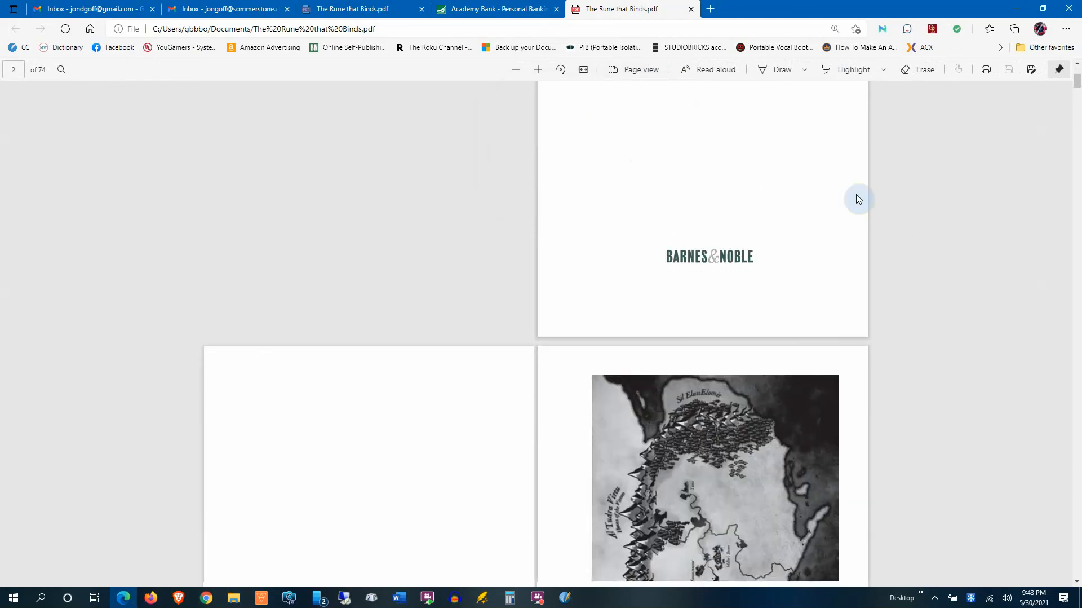
pyautogui.scroll(-15, 858, 204)
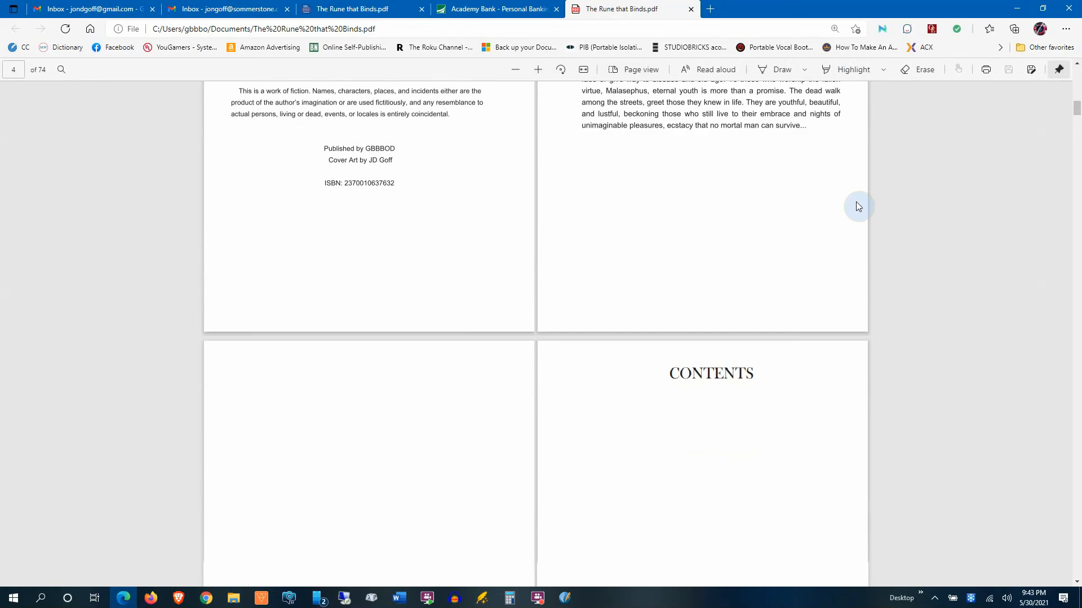
pyautogui.scroll(-15, 858, 205)
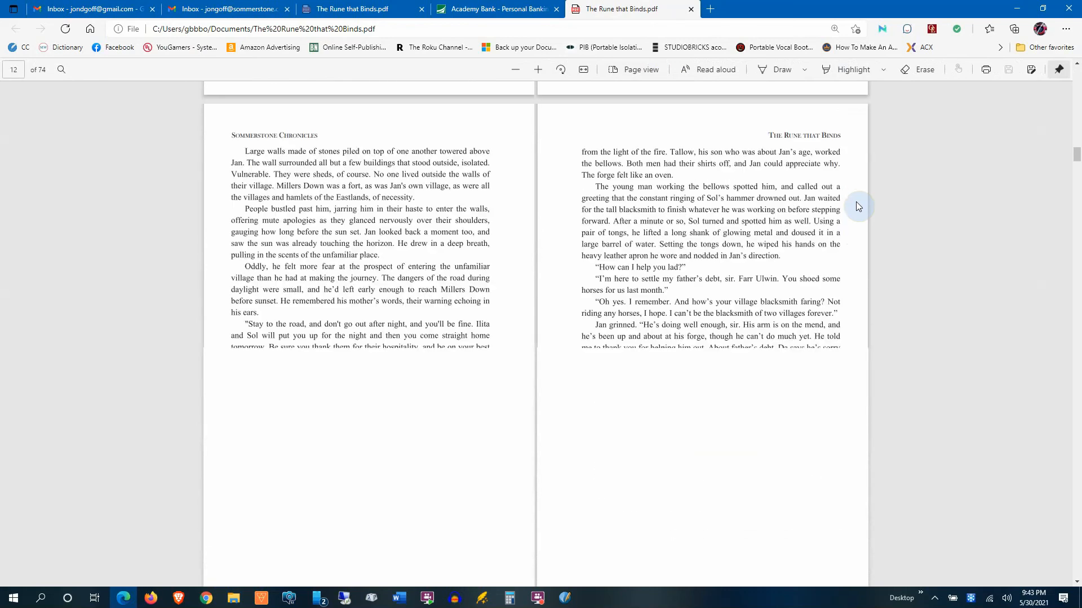
pyautogui.scroll(-15, 858, 205)
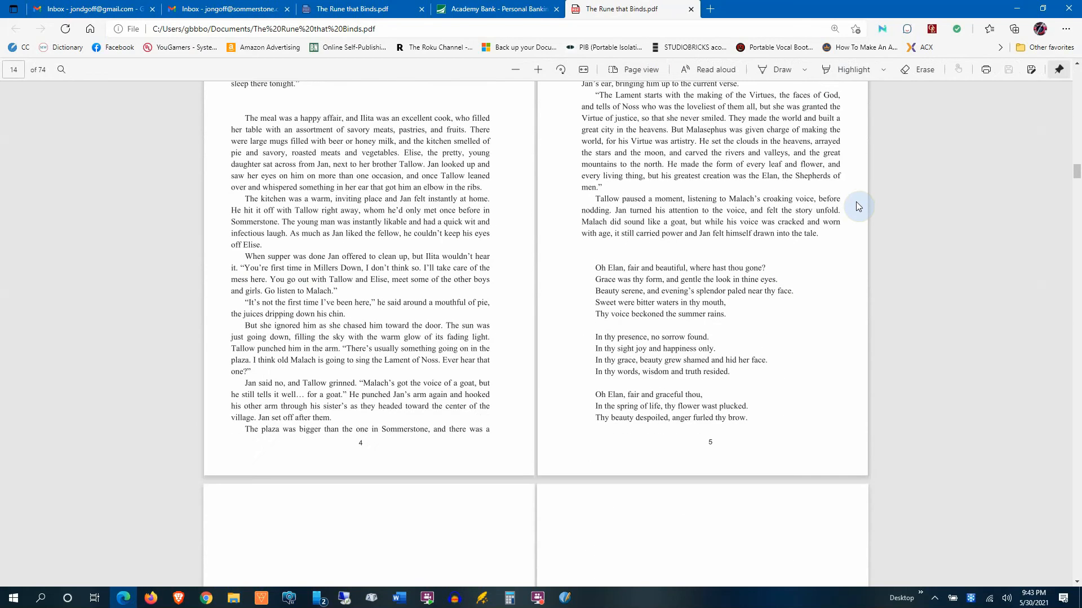
pyautogui.scroll(-10, 858, 206)
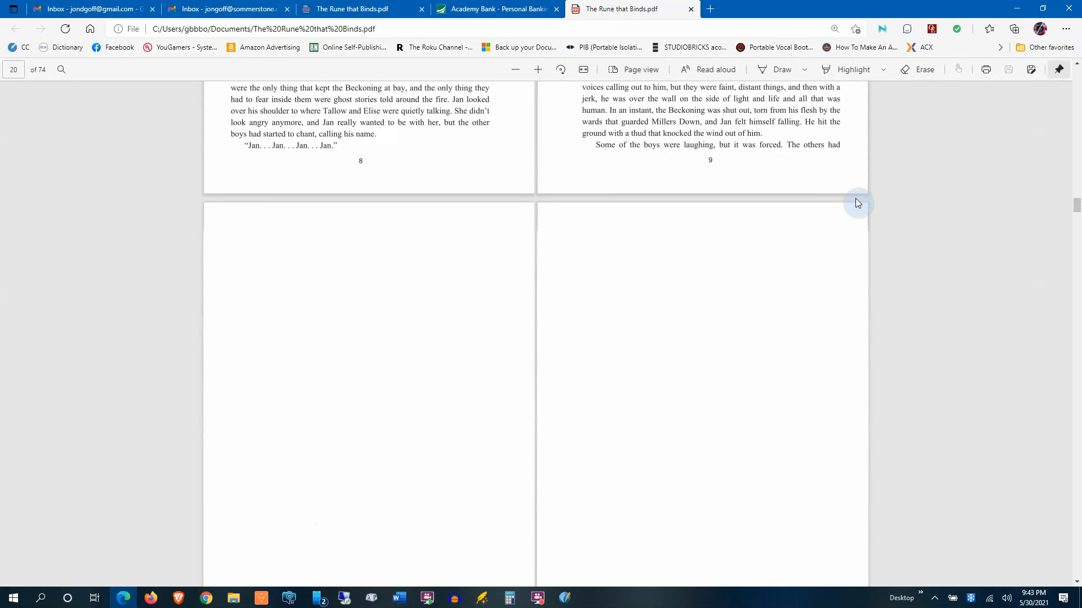
pyautogui.scroll(-15, 857, 203)
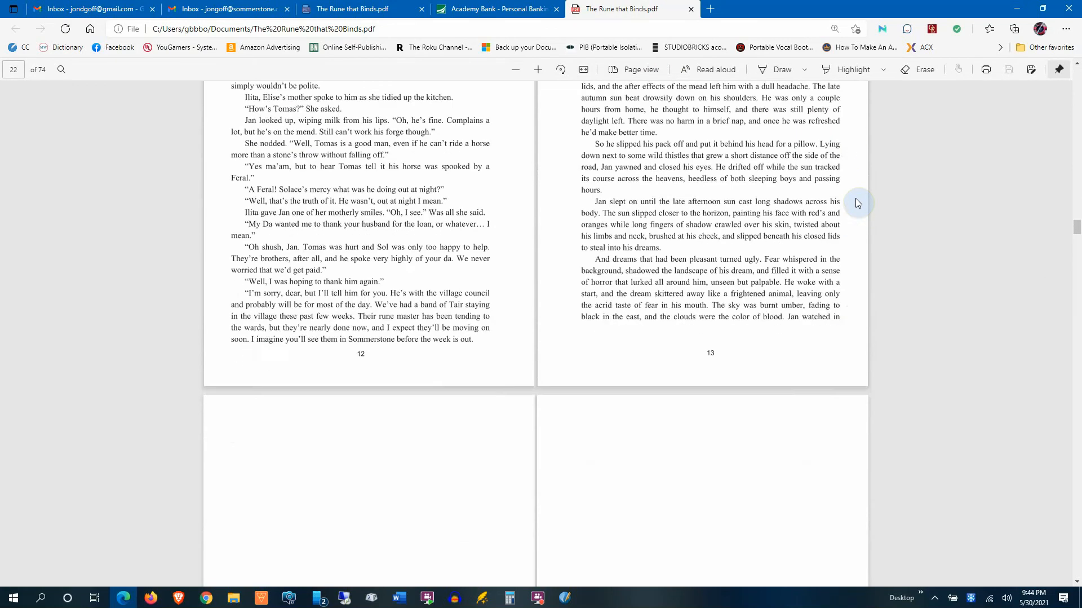
pyautogui.scroll(-5, 858, 203)
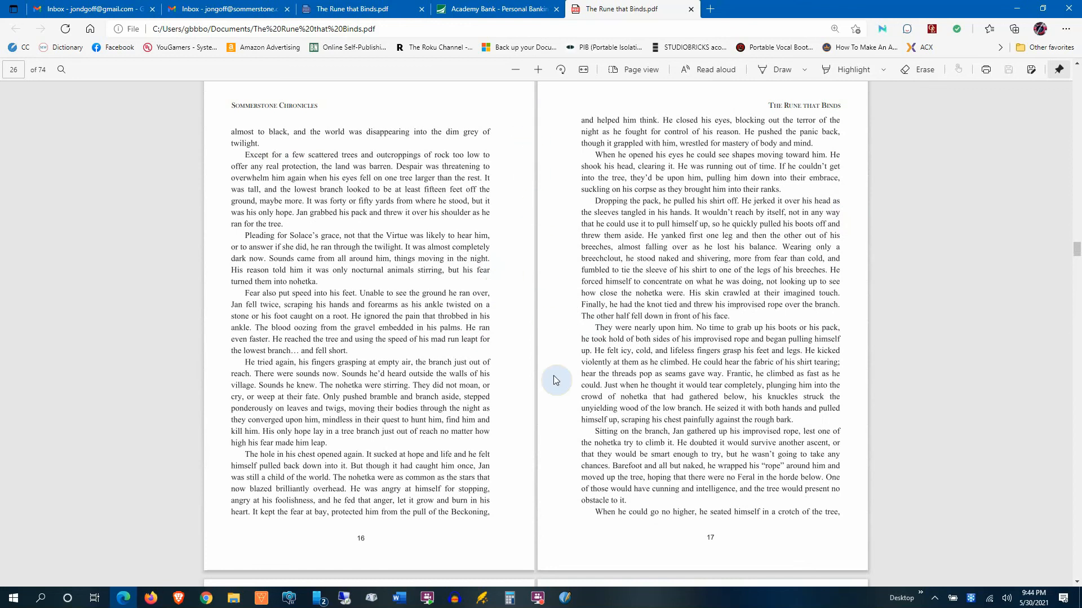
pyautogui.scroll(-20, 767, 401)
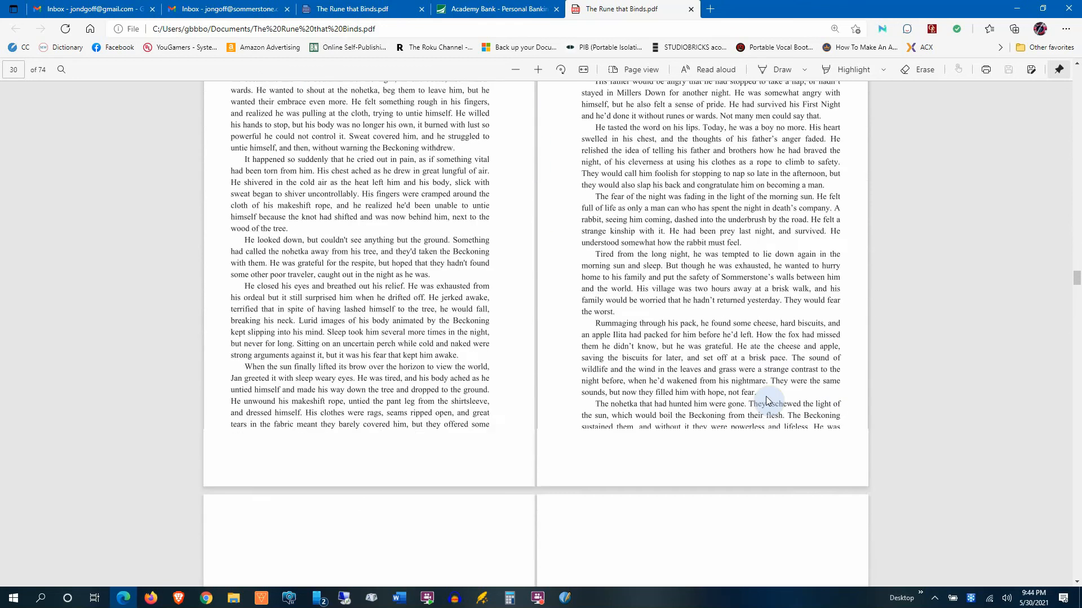
pyautogui.scroll(-20, 766, 400)
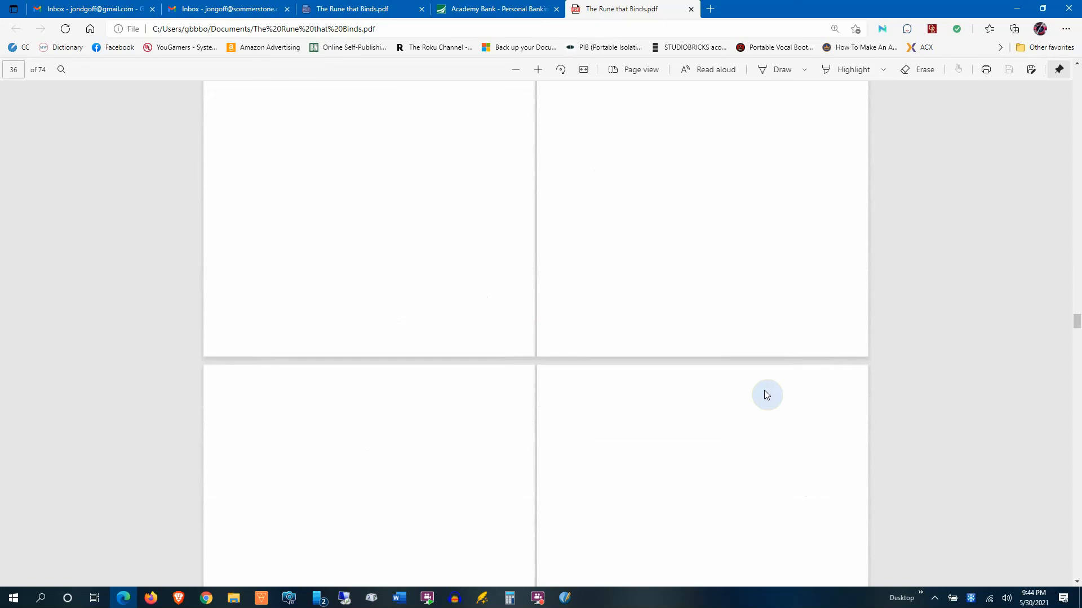
pyautogui.scroll(-20, 766, 395)
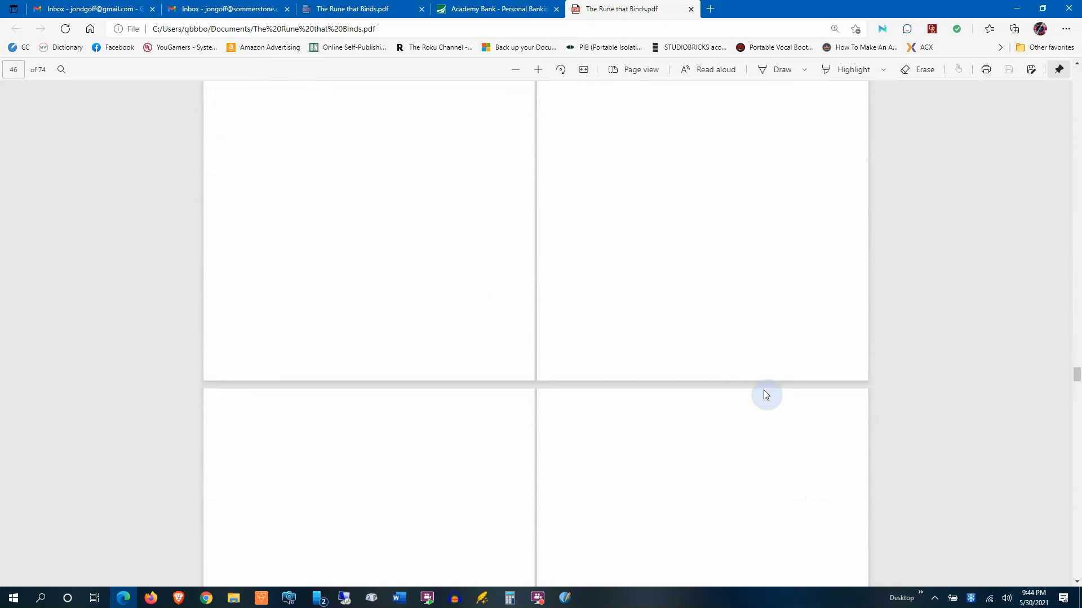
pyautogui.scroll(-18, 767, 395)
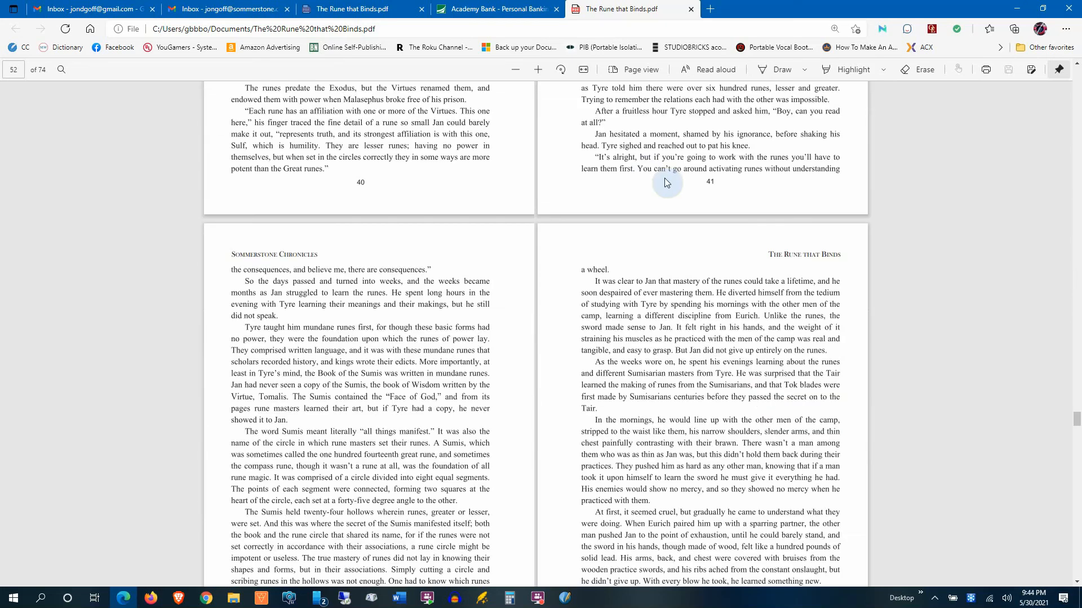
pyautogui.scroll(-5, 810, 328)
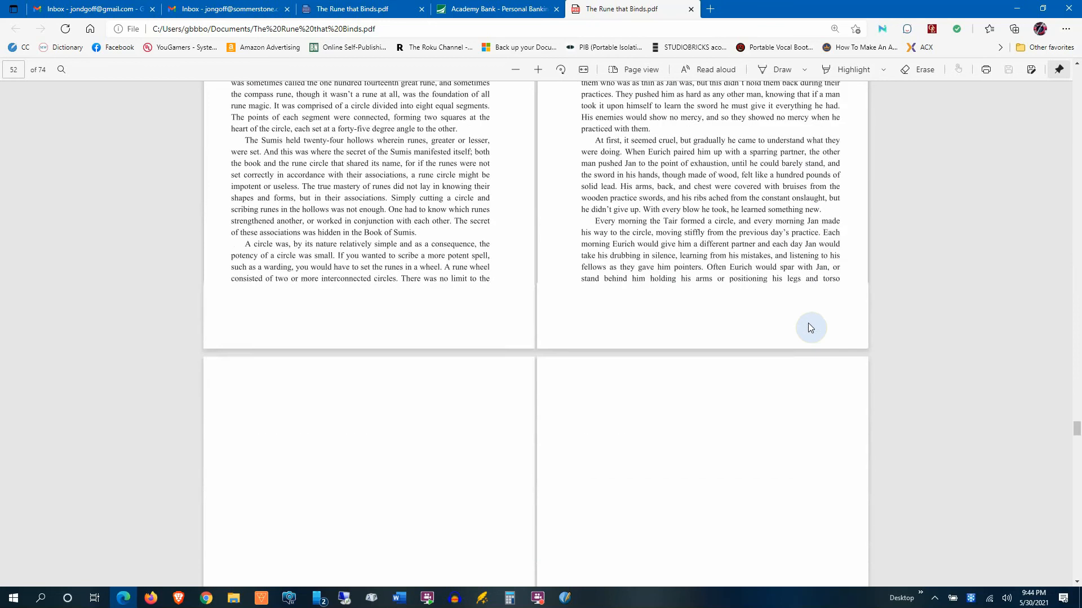
pyautogui.scroll(-5, 810, 327)
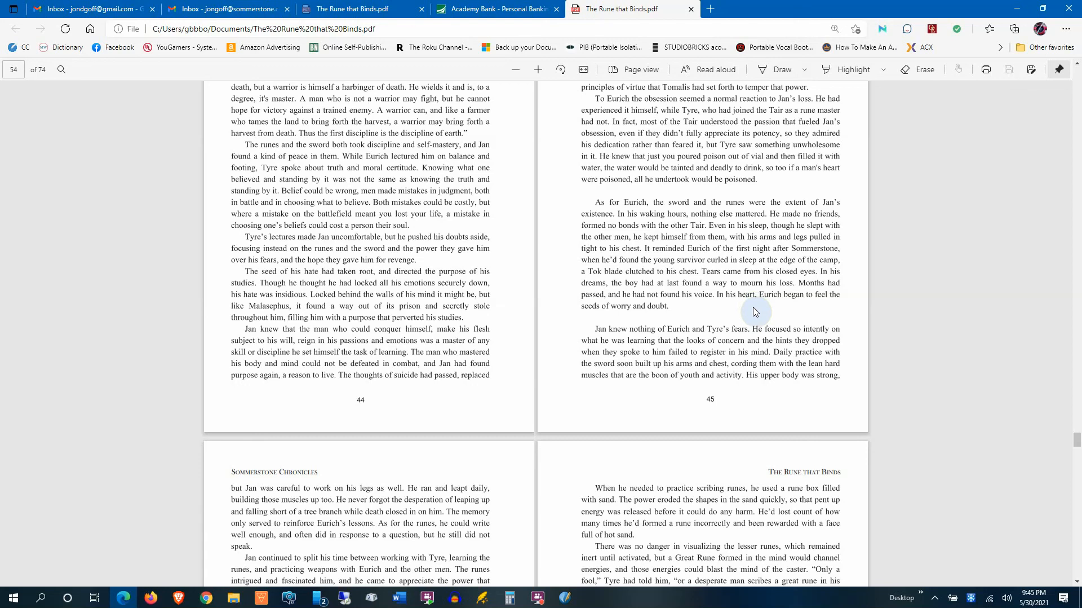
pyautogui.scroll(3, 755, 312)
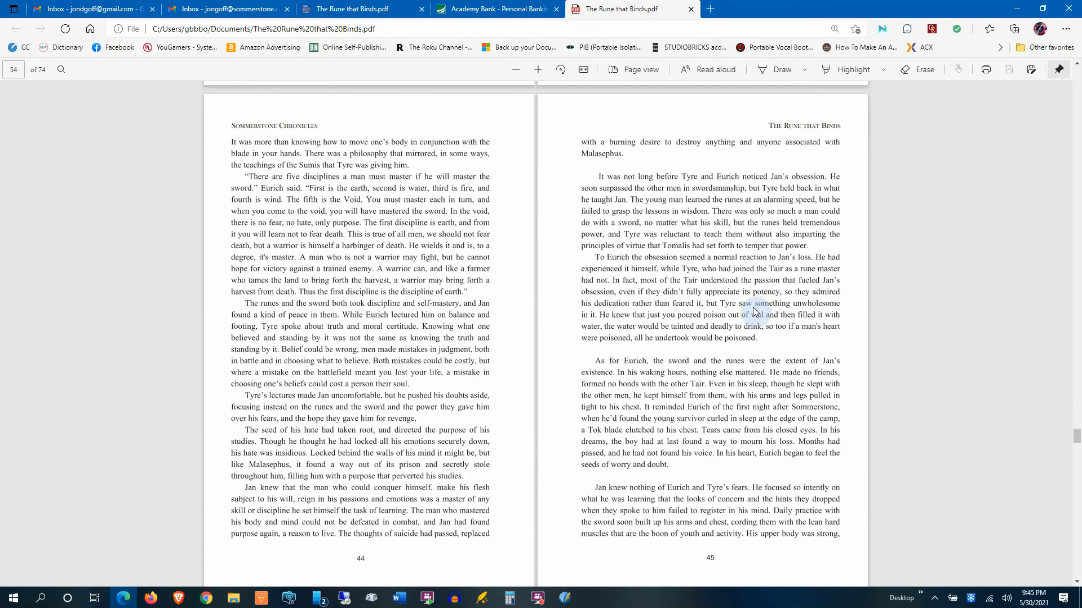